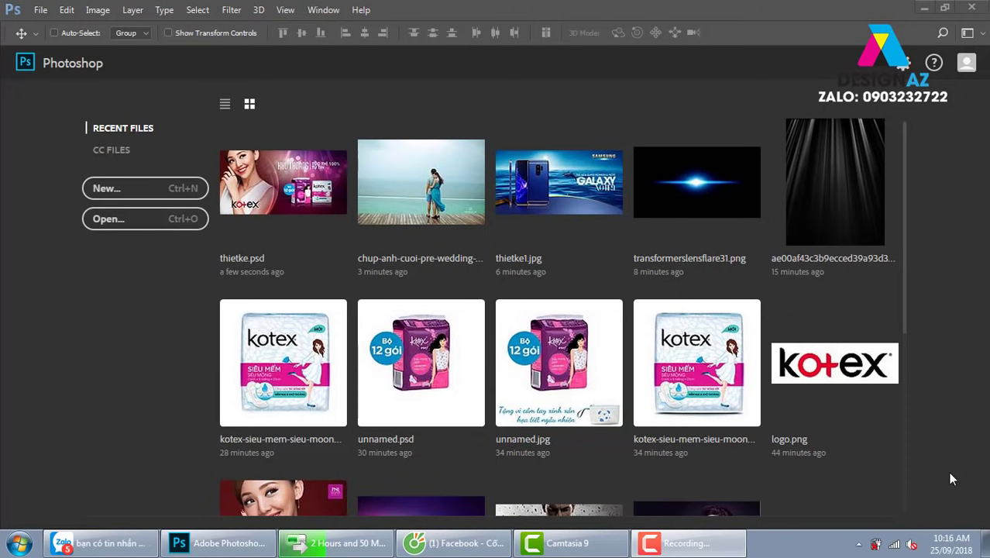
# Create Untitled-1, a blank white RGB document of 2400 × 1200 px at 180 ppi.
pyautogui.click(183, 194)
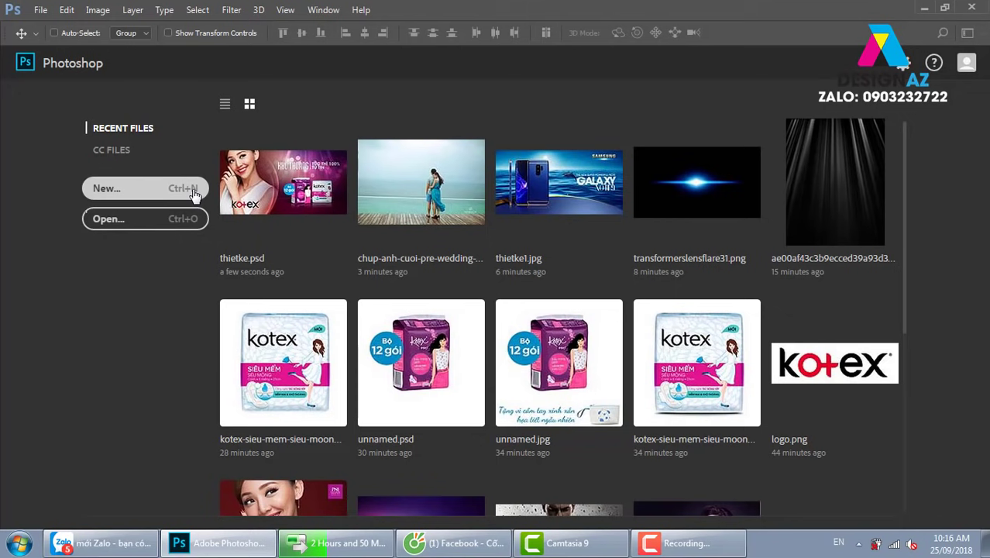
pyautogui.click(194, 196)
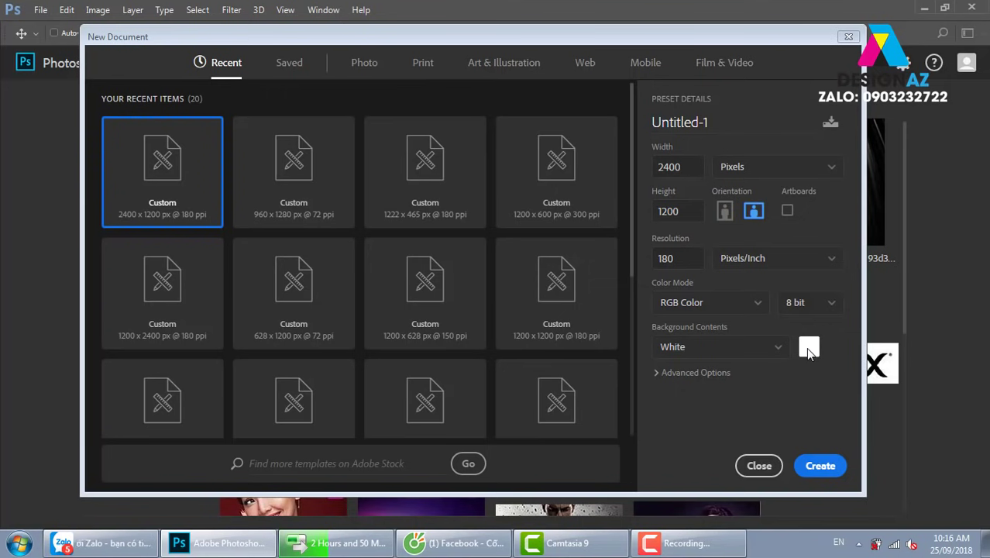
pyautogui.click(819, 467)
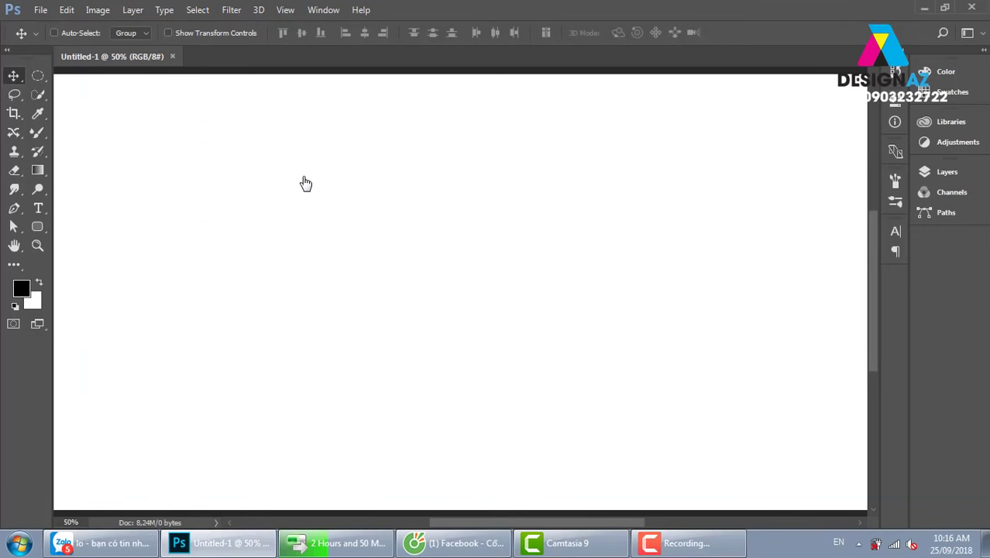
# Zoom out to 25% to see the whole canvas and switch to the Gradient tool.
pyautogui.hotkey('ctrl', '-')
pyautogui.hotkey('ctrl', '-')
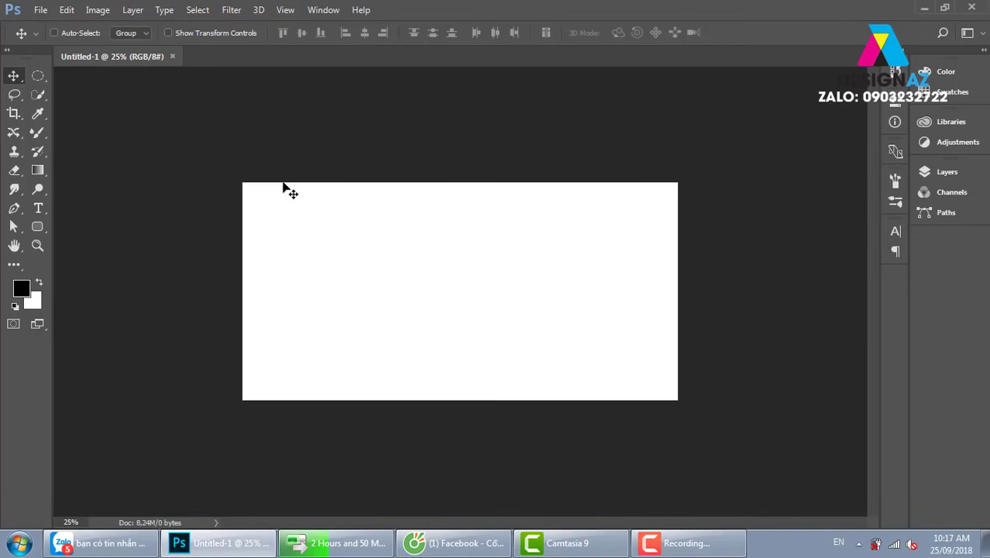
pyautogui.press('g')
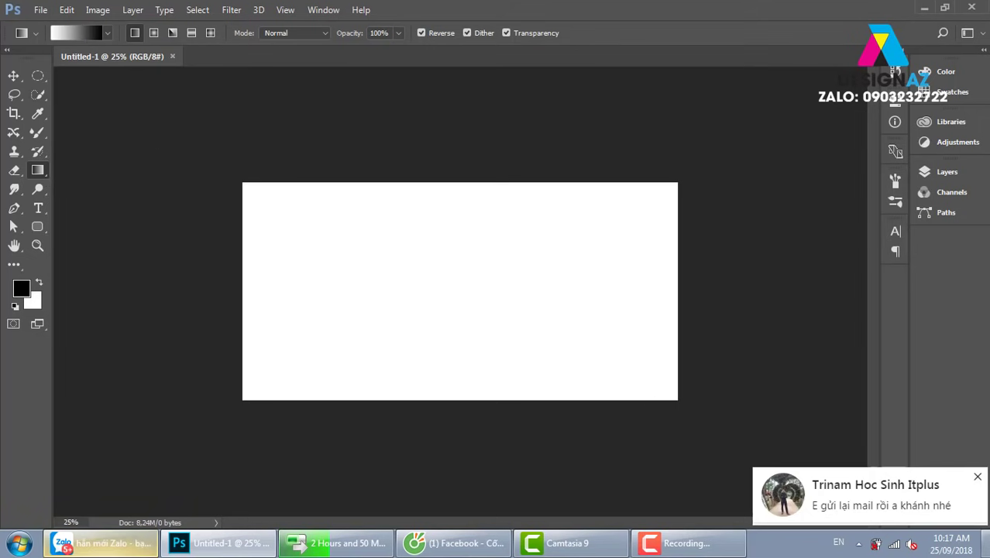
# Dismiss the chat pop-up and drag a white-to-black horizontal gradient across the canvas.
pyautogui.click(977, 477)
pyautogui.moveTo(289, 290); pyautogui.dragTo(637, 288)
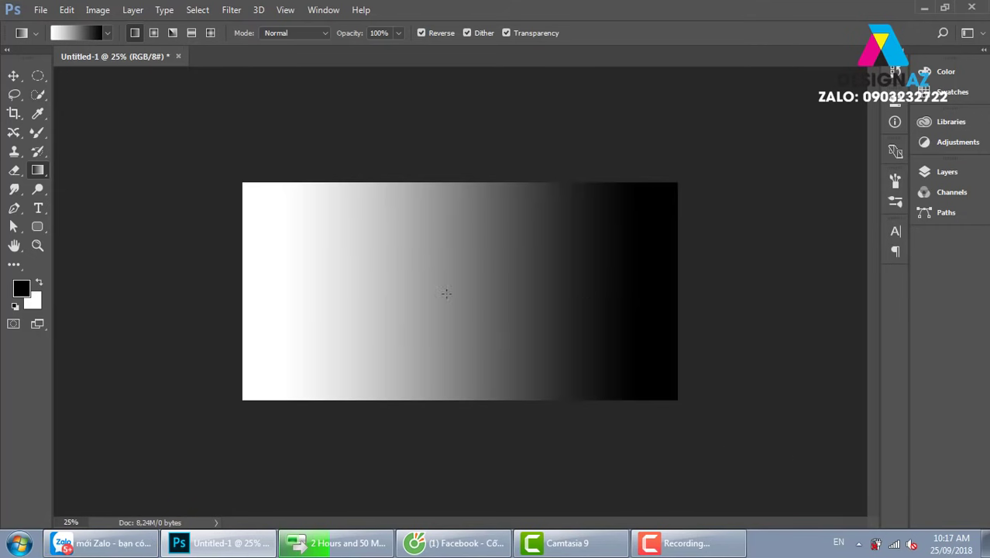
pyautogui.moveTo(481, 289); pyautogui.dragTo(340, 292)
pyautogui.moveTo(248, 290); pyautogui.dragTo(672, 281)
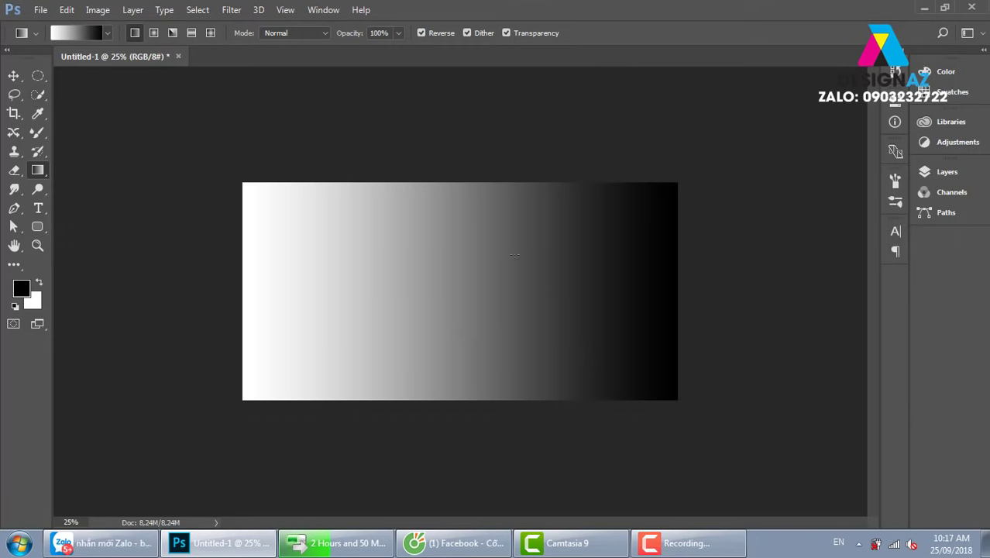
# Try vertical, horizontal and diagonal white-to-black gradients across the canvas.
pyautogui.moveTo(466, 203); pyautogui.dragTo(468, 378)
pyautogui.moveTo(259, 299); pyautogui.dragTo(490, 299)
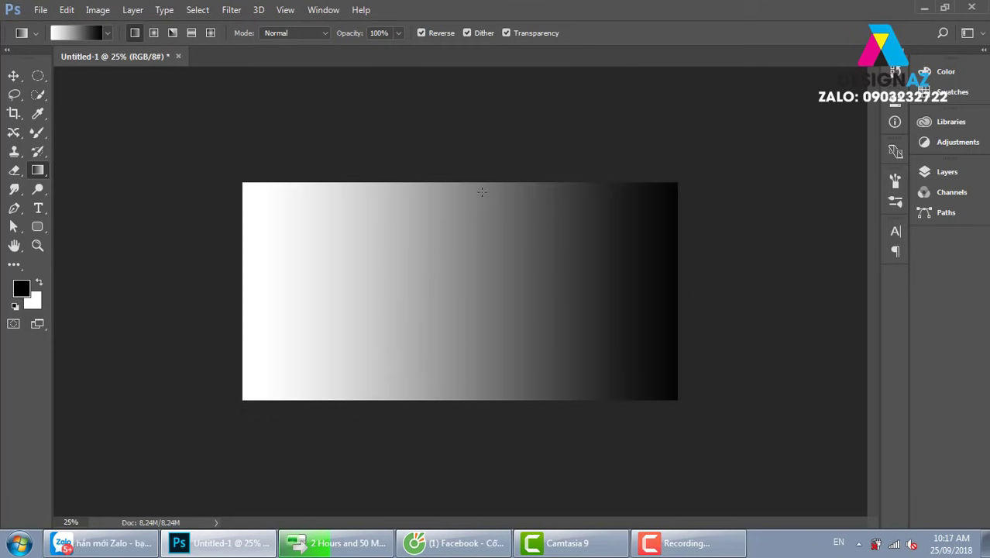
pyautogui.moveTo(479, 193); pyautogui.dragTo(479, 360)
pyautogui.moveTo(210, 322); pyautogui.dragTo(704, 339)
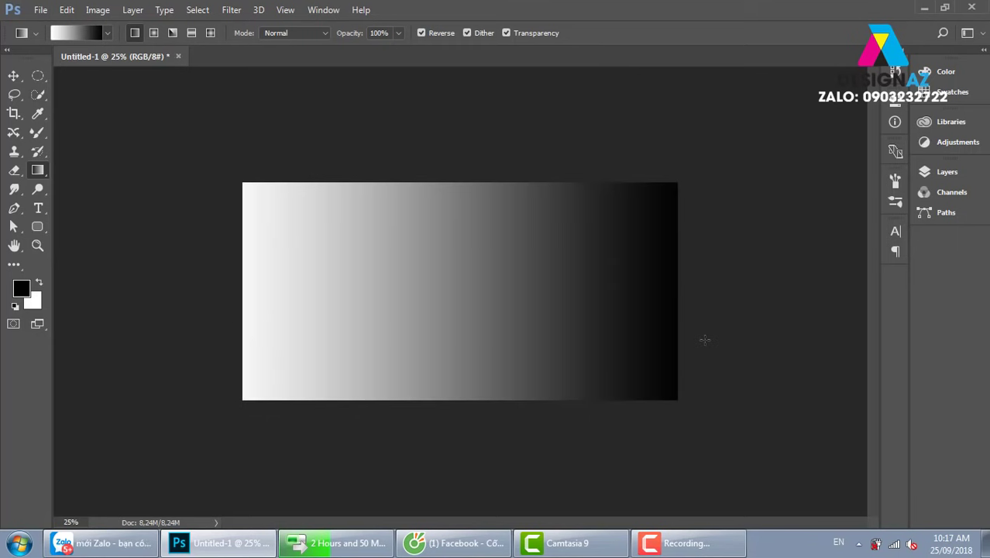
pyautogui.moveTo(626, 180); pyautogui.dragTo(250, 380)
pyautogui.moveTo(270, 230); pyautogui.dragTo(702, 440)
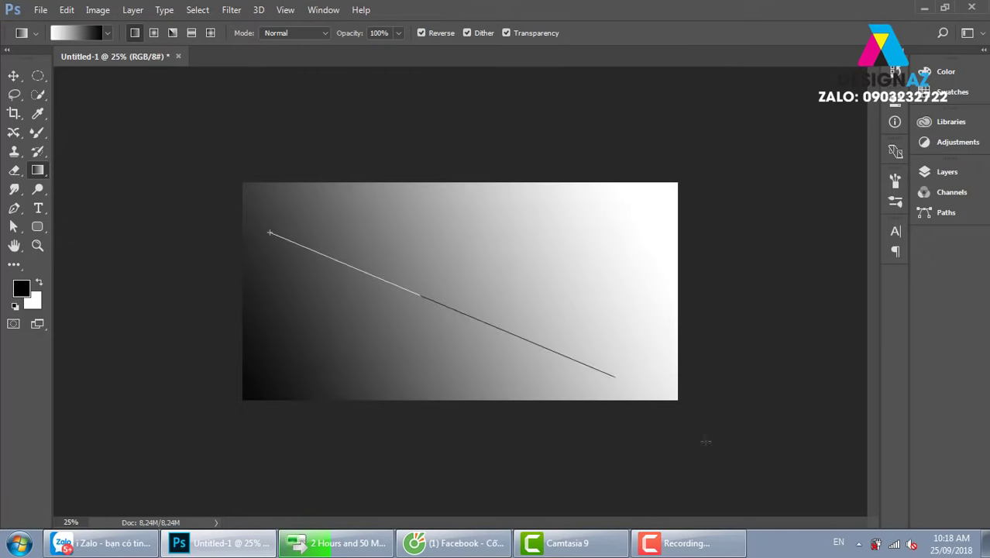
pyautogui.moveTo(608, 198); pyautogui.dragTo(256, 344)
pyautogui.moveTo(270, 190); pyautogui.dragTo(689, 360)
# Try more gradient directions, ending with a short centre drag for a hard white-black split.
pyautogui.moveTo(649, 194); pyautogui.dragTo(357, 429)
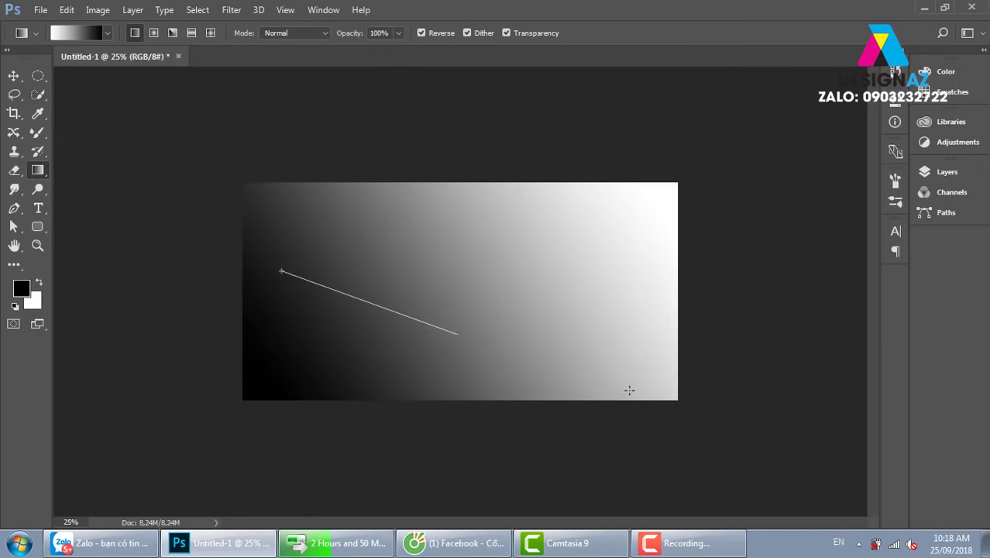
pyautogui.moveTo(281, 269); pyautogui.dragTo(629, 389)
pyautogui.moveTo(667, 232); pyautogui.dragTo(248, 325)
pyautogui.moveTo(285, 294); pyautogui.dragTo(310, 295)
pyautogui.moveTo(422, 209); pyautogui.dragTo(426, 333)
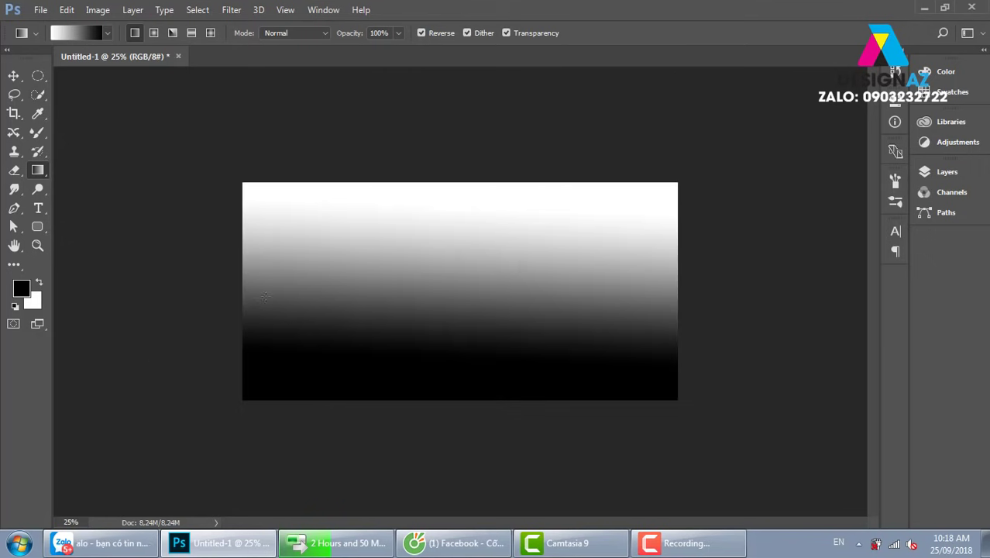
pyautogui.moveTo(280, 293); pyautogui.dragTo(771, 293)
pyautogui.moveTo(447, 186); pyautogui.dragTo(452, 412)
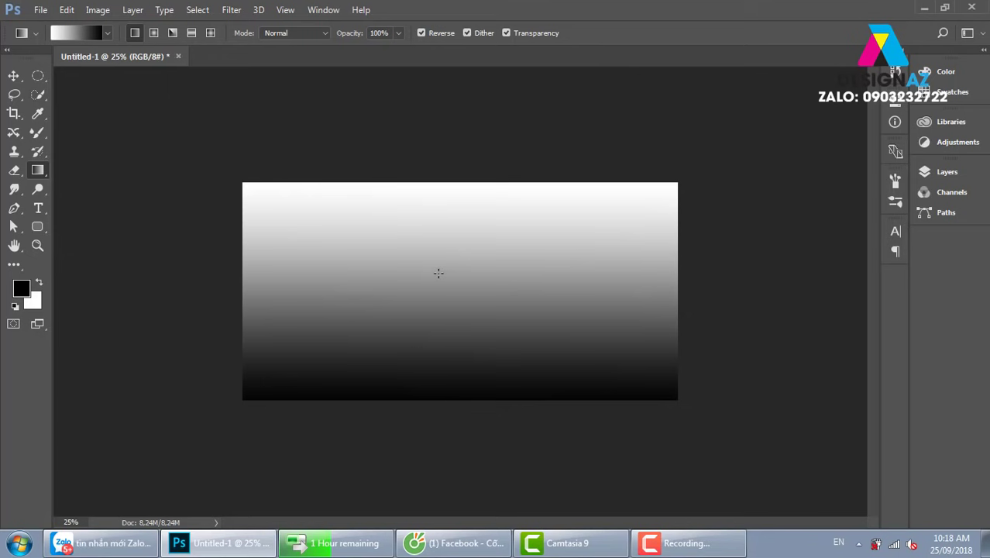
pyautogui.moveTo(438, 273); pyautogui.dragTo(461, 272)
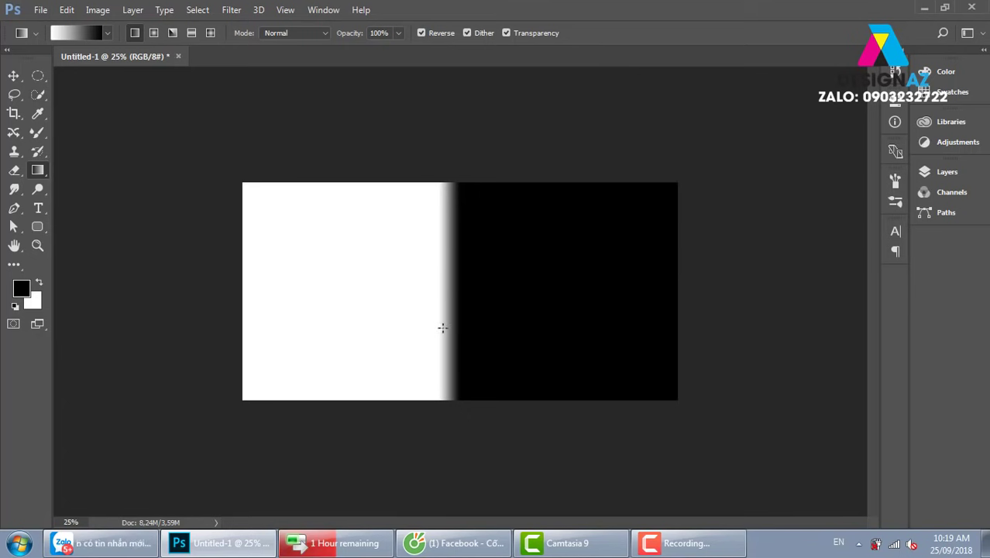
# Redraw the gradient from near the left edge to near the right edge.
pyautogui.moveTo(429, 311); pyautogui.dragTo(465, 310)
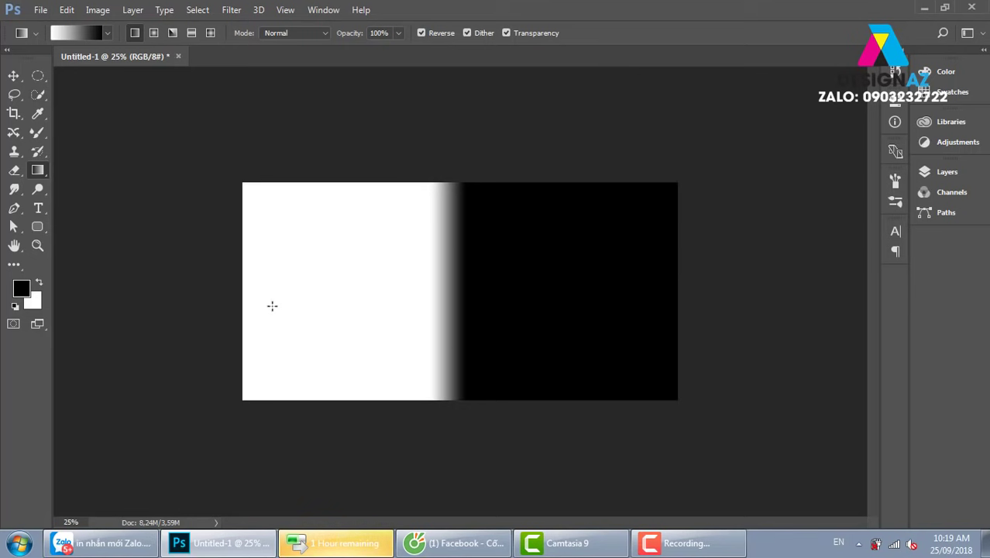
pyautogui.moveTo(246, 292); pyautogui.dragTo(654, 291)
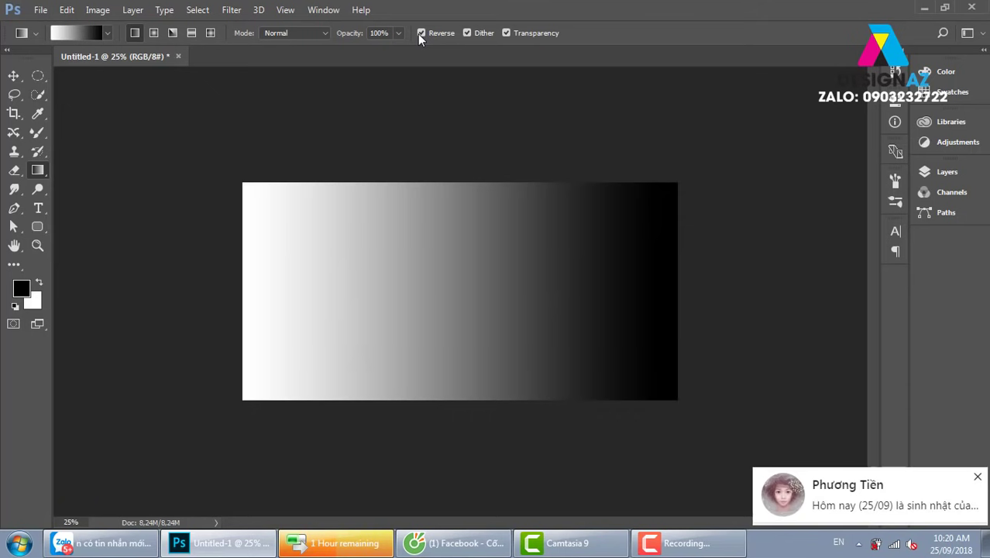
# Compare black-to-white gradients with Reverse off, then re-enable Reverse and redraw white-to-black.
pyautogui.click(978, 477)
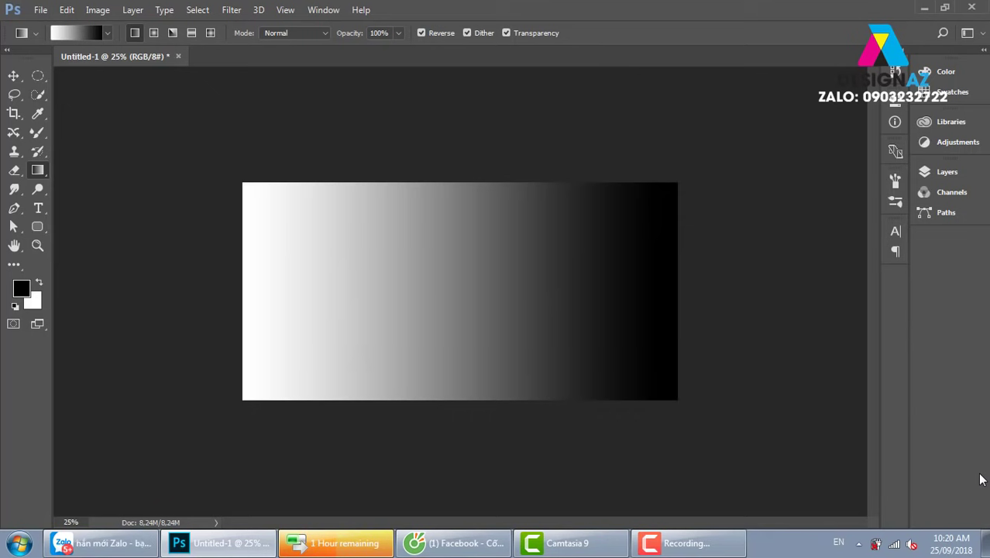
pyautogui.click(422, 33)
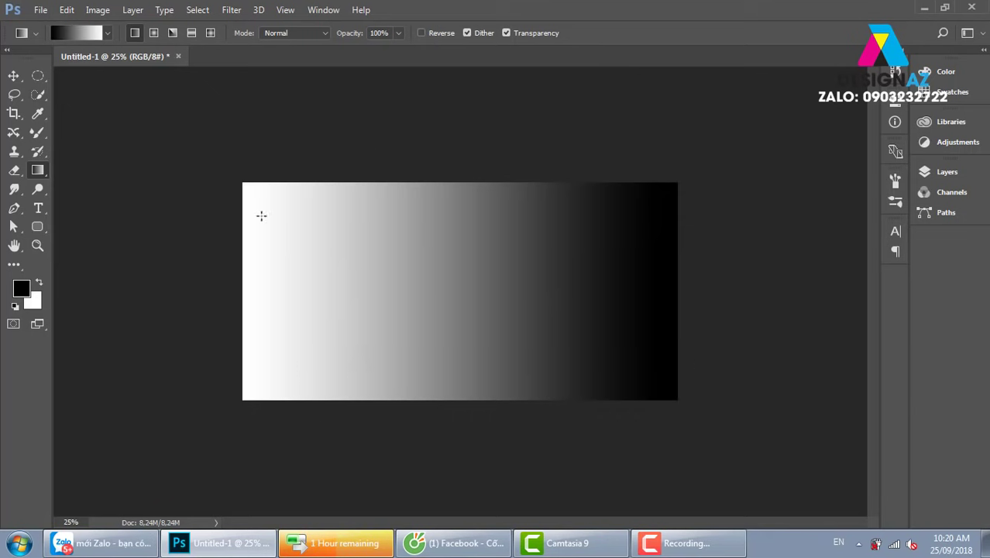
pyautogui.moveTo(275, 288); pyautogui.dragTo(610, 291)
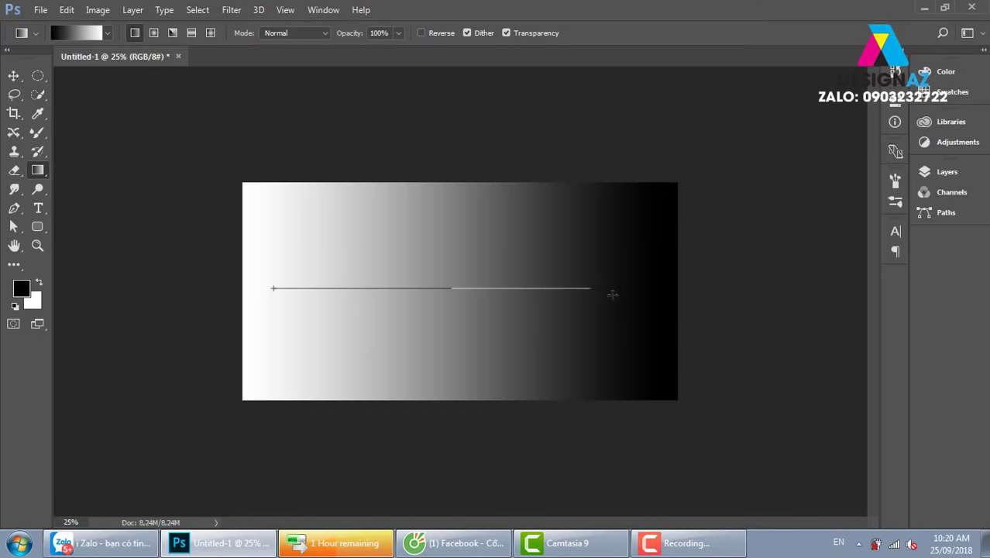
pyautogui.moveTo(282, 283); pyautogui.dragTo(643, 295)
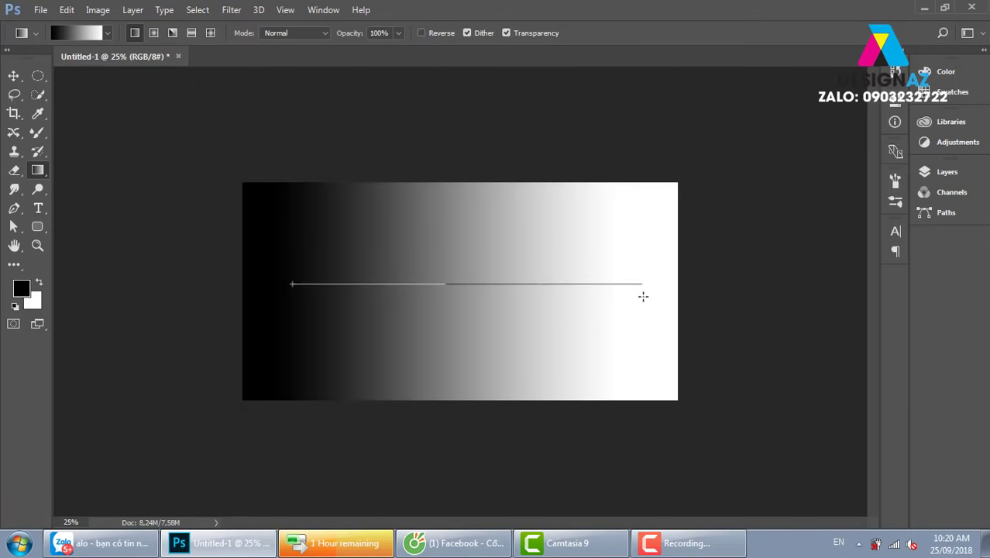
pyautogui.moveTo(282, 299); pyautogui.dragTo(637, 308)
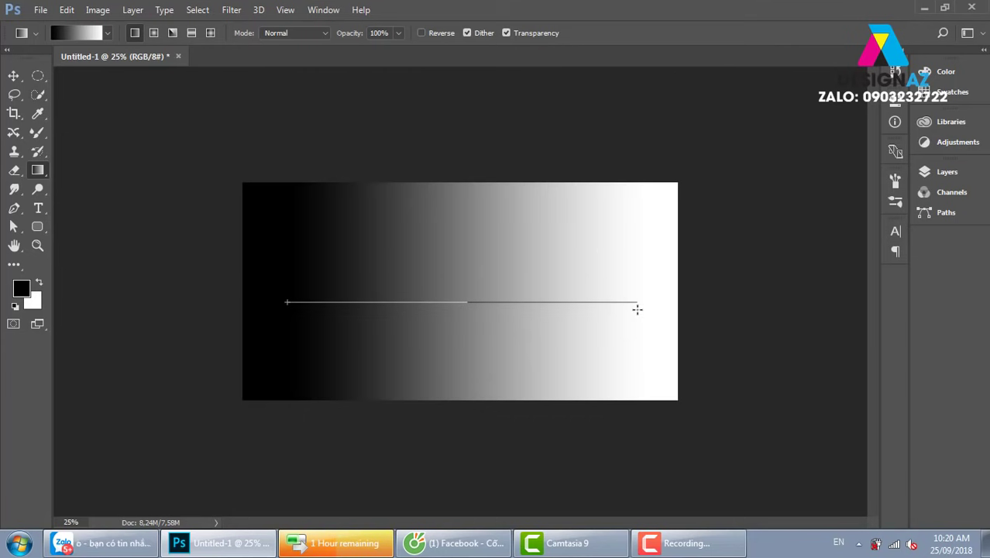
pyautogui.click(422, 33)
pyautogui.moveTo(274, 303); pyautogui.dragTo(588, 301)
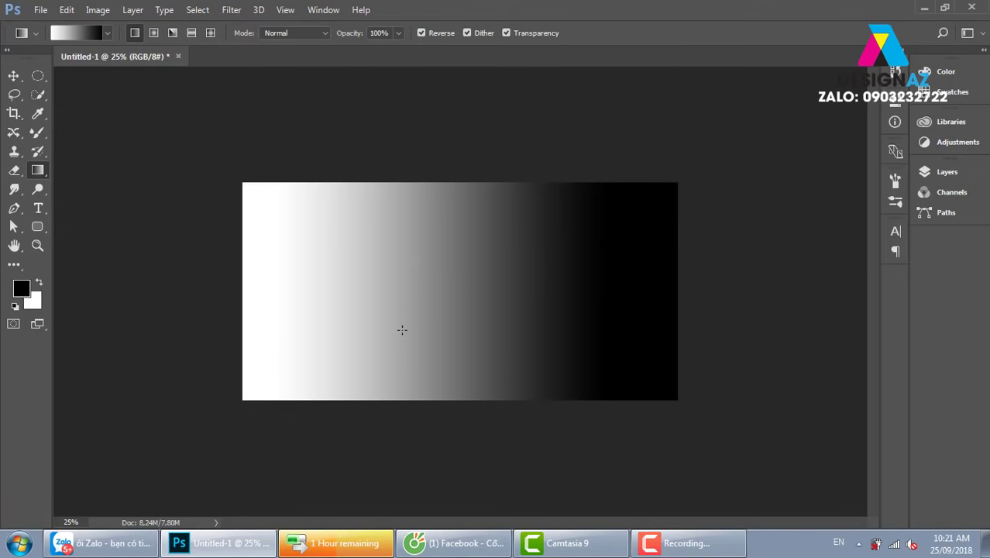
# In the Gradient Editor, set the left black stop to a dark maroon red.
pyautogui.click(87, 32)
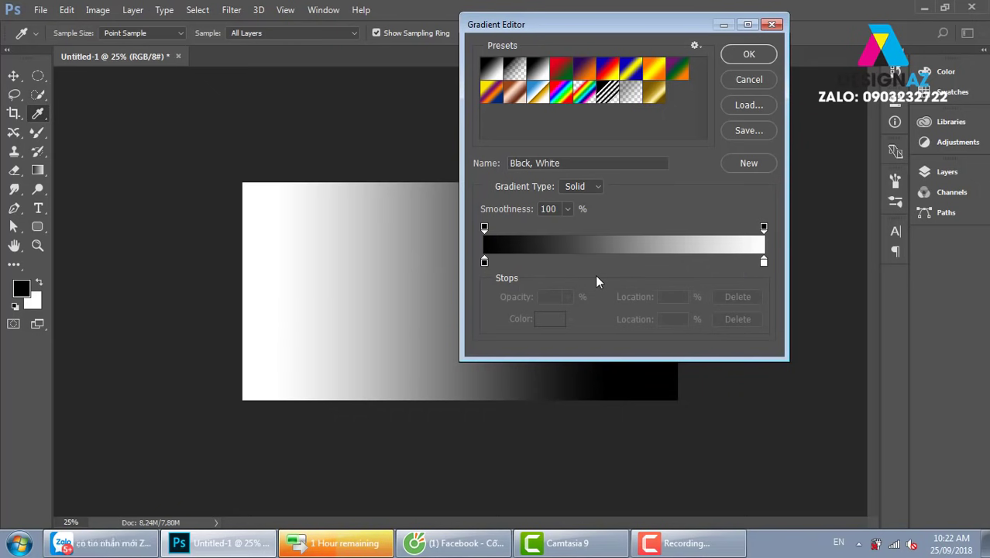
pyautogui.click(484, 262)
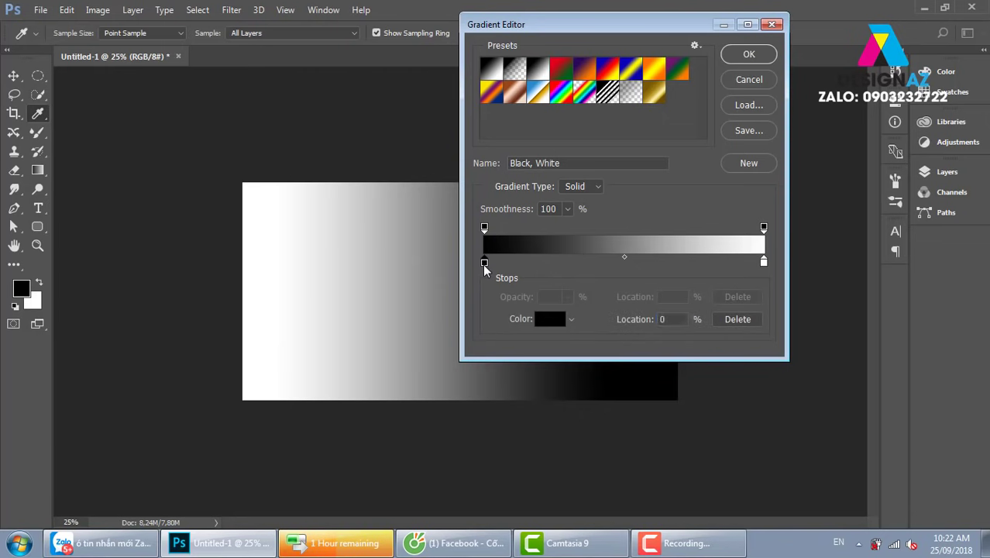
pyautogui.click(551, 318)
pyautogui.click(767, 167)
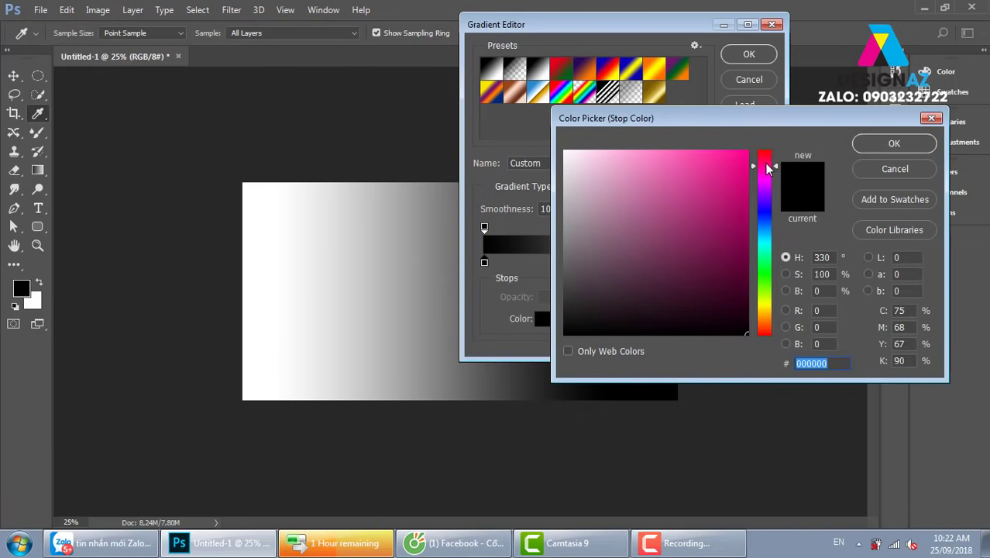
pyautogui.moveTo(767, 167); pyautogui.dragTo(765, 153)
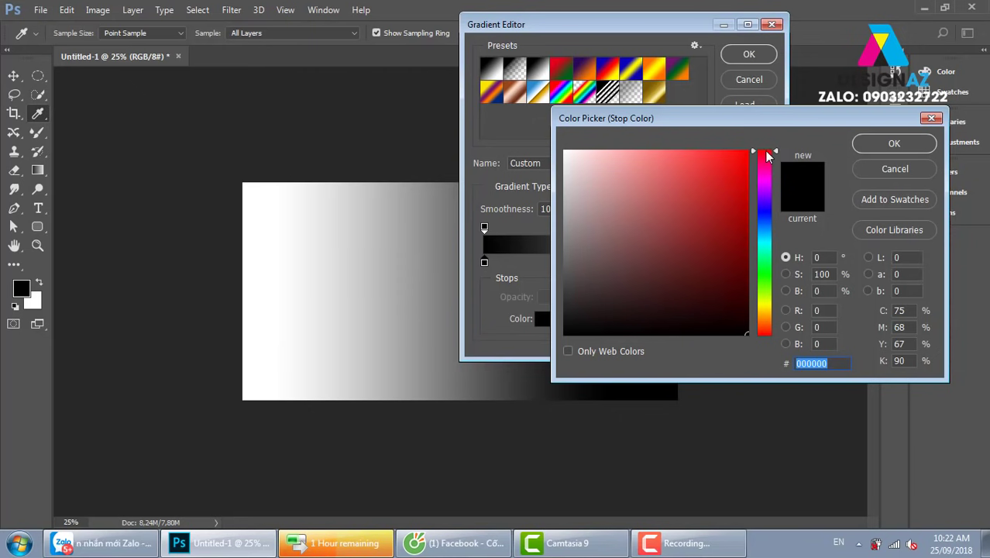
pyautogui.moveTo(766, 157); pyautogui.dragTo(765, 162)
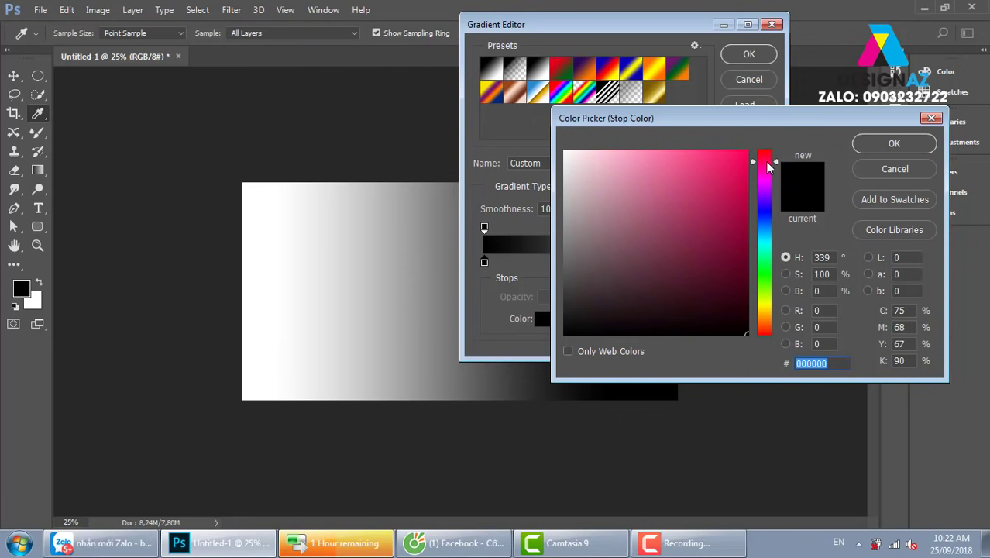
pyautogui.moveTo(734, 254); pyautogui.dragTo(747, 289)
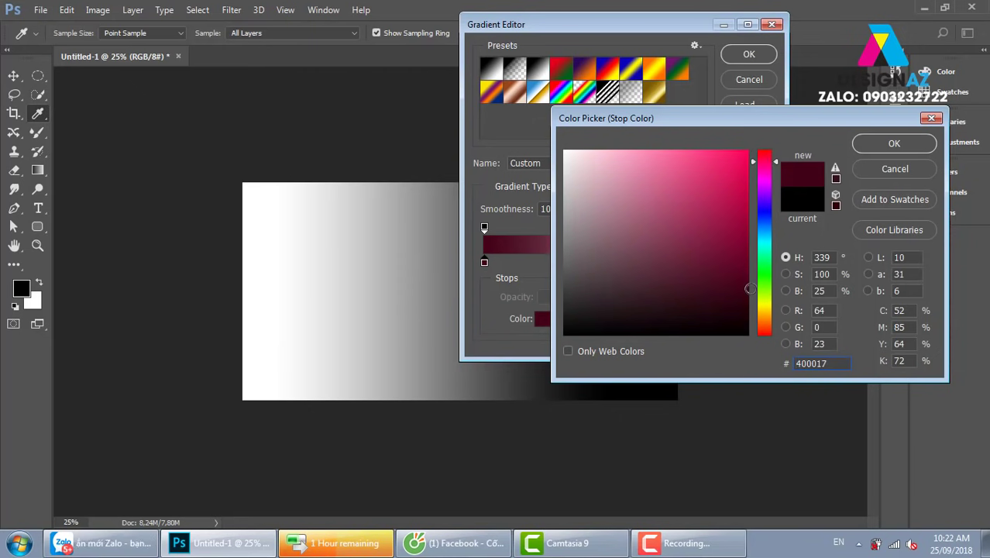
pyautogui.click(893, 145)
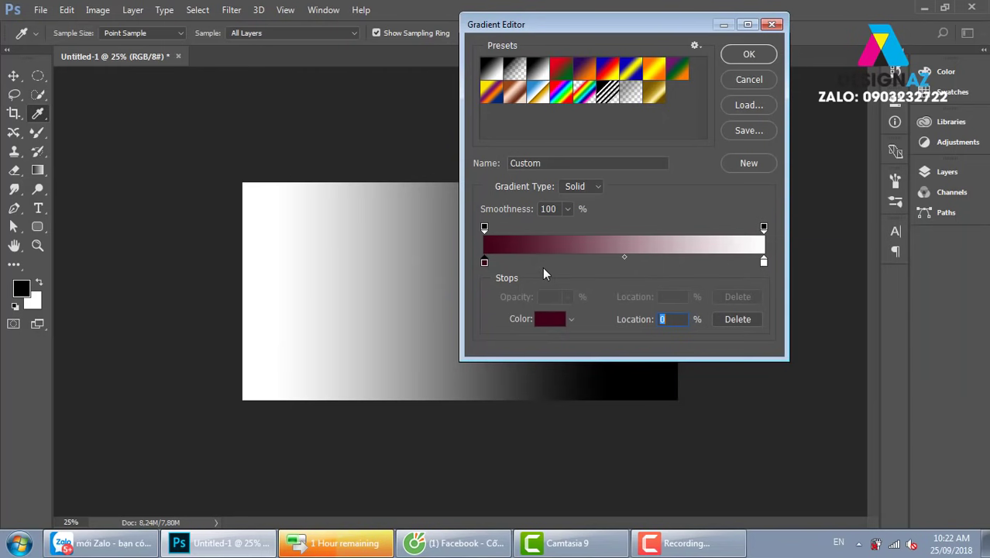
# Set the right white stop to crimson b91f5d and accept the edited gradient.
pyautogui.click(764, 263)
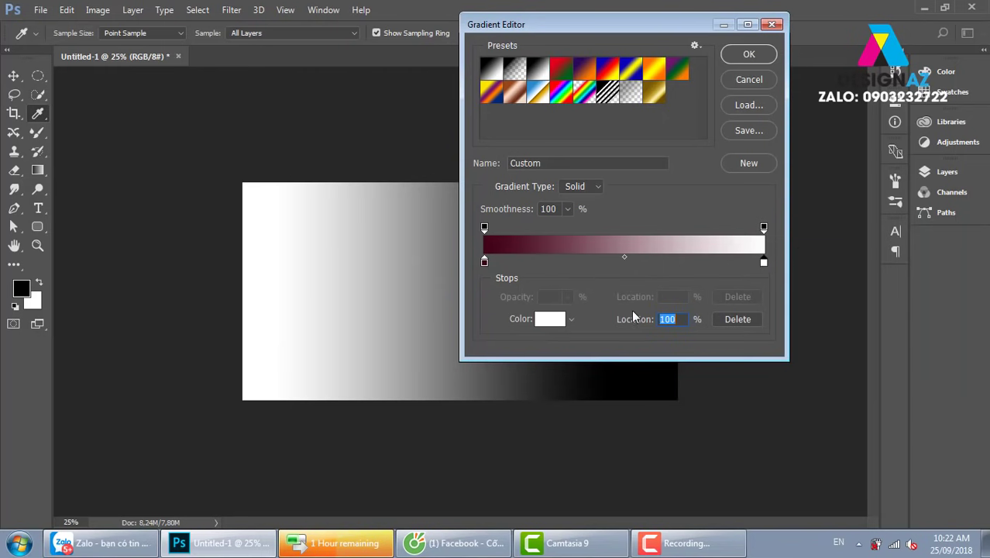
pyautogui.click(550, 319)
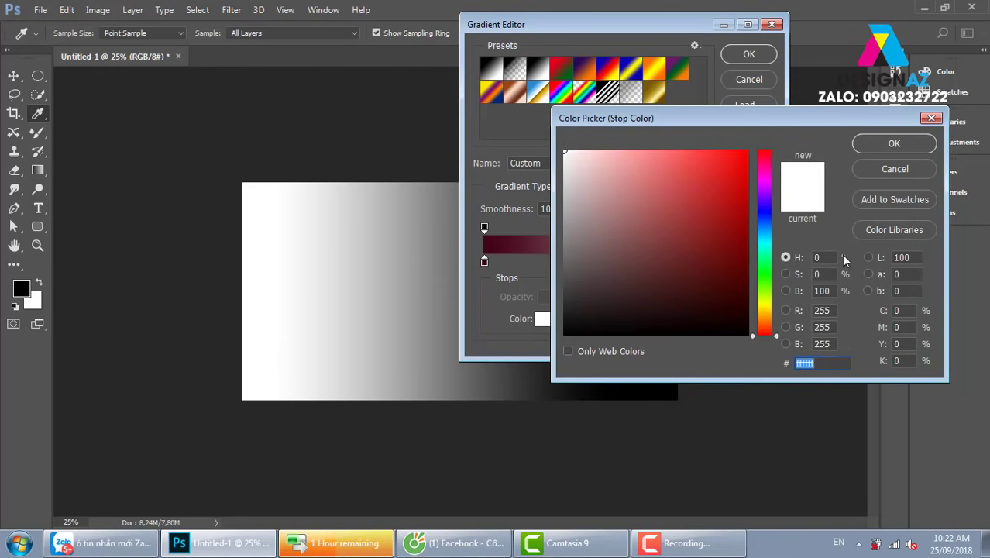
pyautogui.click(764, 158)
pyautogui.click(735, 222)
pyautogui.click(718, 201)
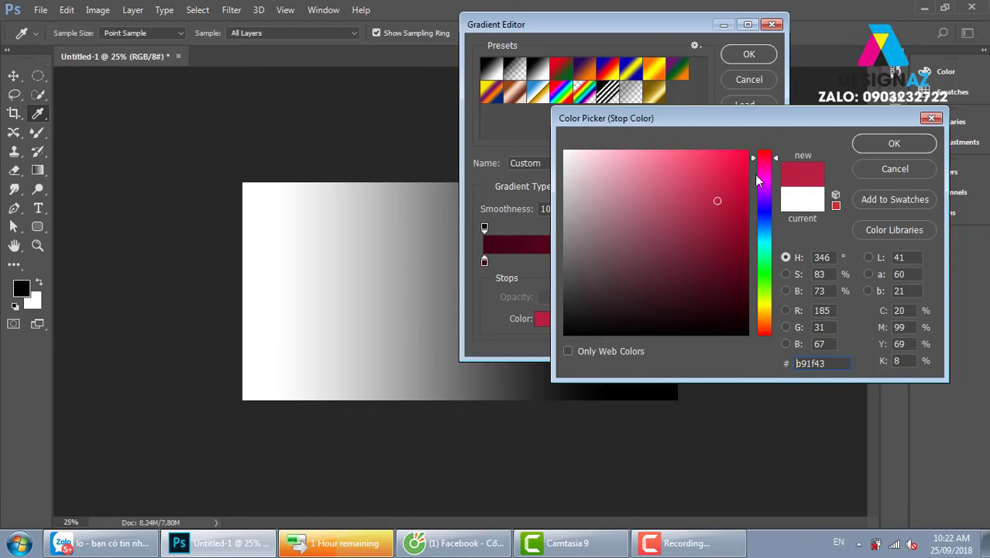
pyautogui.moveTo(763, 160); pyautogui.dragTo(764, 163)
pyautogui.click(902, 147)
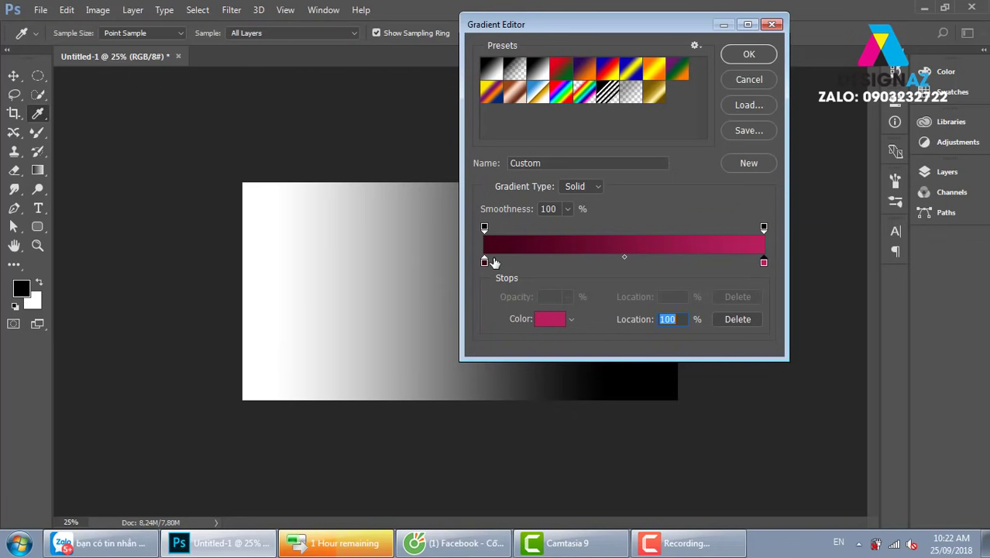
pyautogui.click(755, 56)
# Drag the maroon-crimson linear gradient horizontally across the canvas with Reverse on.
pyautogui.moveTo(266, 308); pyautogui.dragTo(662, 315)
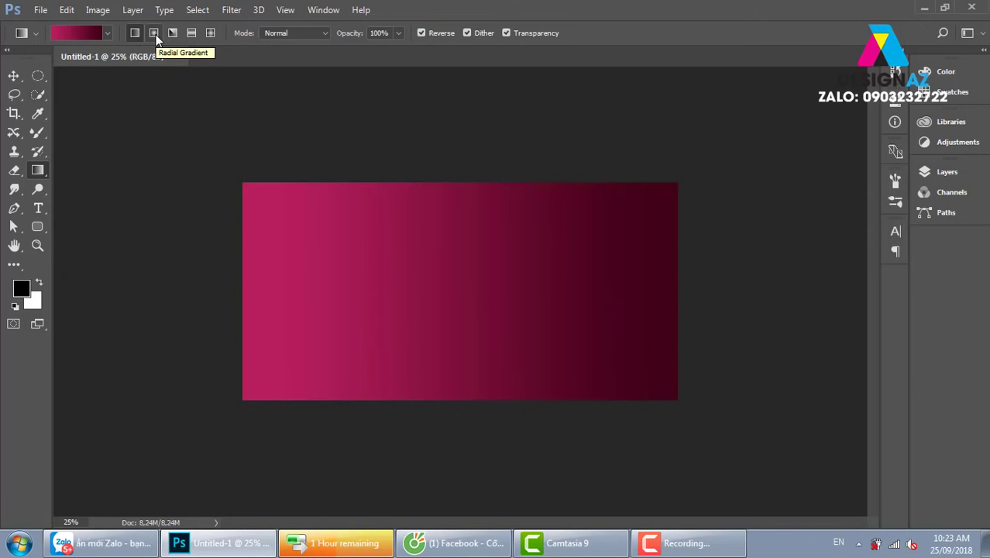
# Switch to Radial Gradient and compare radial fills with Reverse on and off.
pyautogui.click(156, 34)
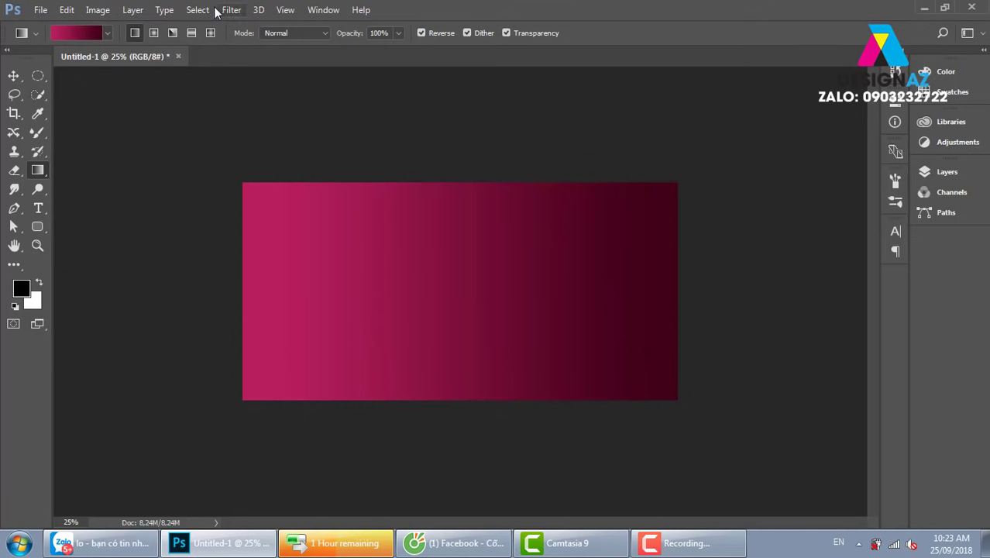
pyautogui.click(155, 38)
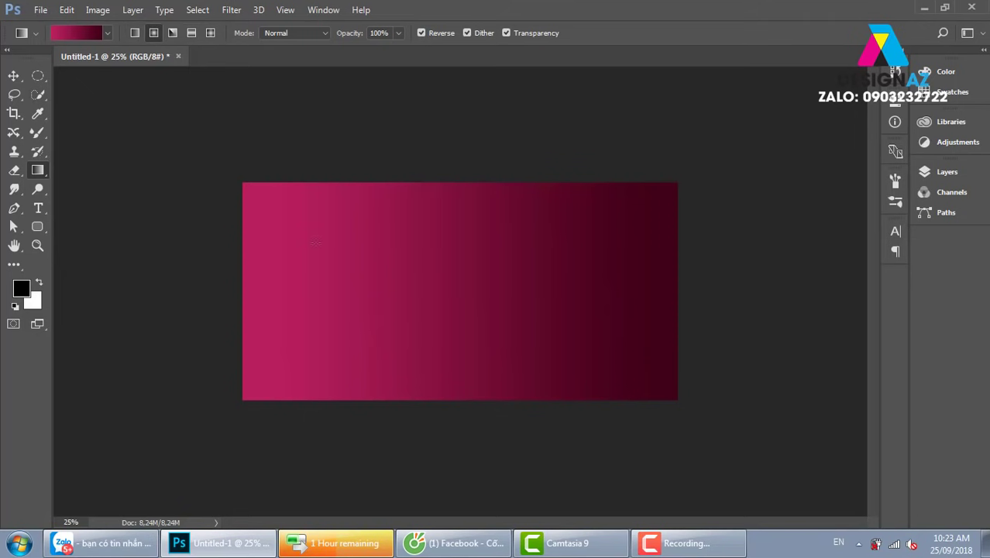
pyautogui.moveTo(344, 248)
pyautogui.mouseDown()
pyautogui.moveTo(630, 388)
pyautogui.moveTo(614, 390)
pyautogui.mouseUp()
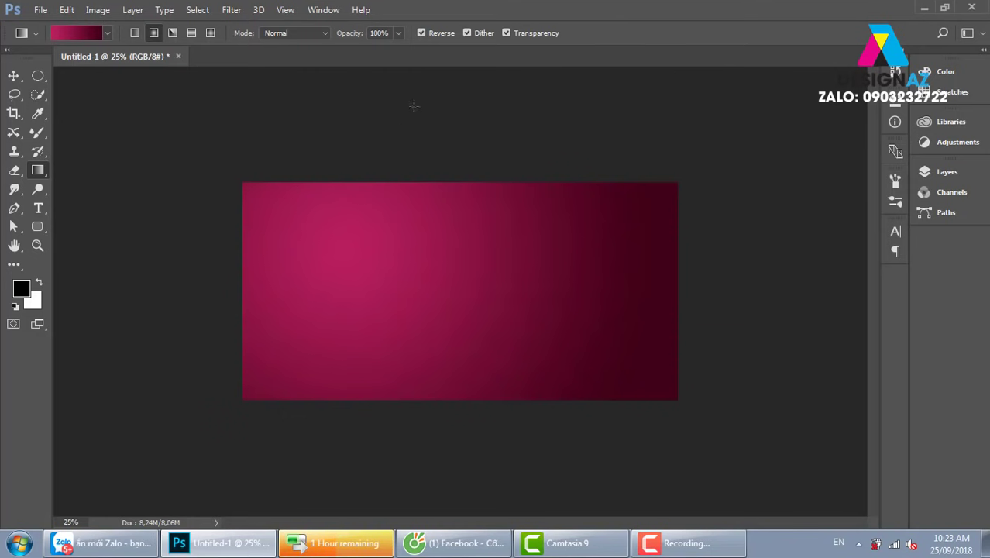
pyautogui.click(421, 32)
pyautogui.moveTo(347, 230); pyautogui.dragTo(660, 384)
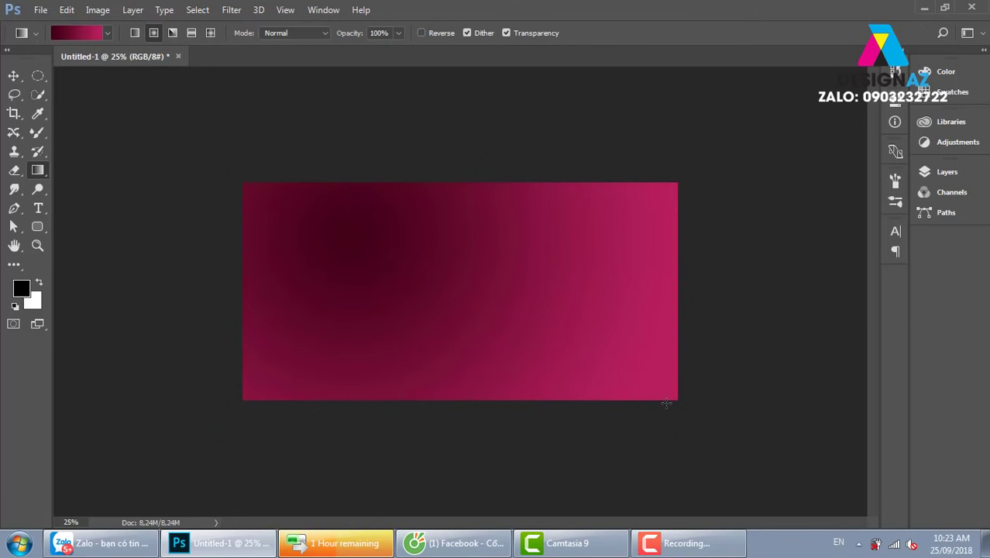
# Turn Reverse back on and draw a small pink radial glow near the upper left.
pyautogui.click(421, 32)
pyautogui.moveTo(343, 239)
pyautogui.mouseDown()
pyautogui.moveTo(679, 404)
pyautogui.moveTo(662, 422)
pyautogui.mouseUp()
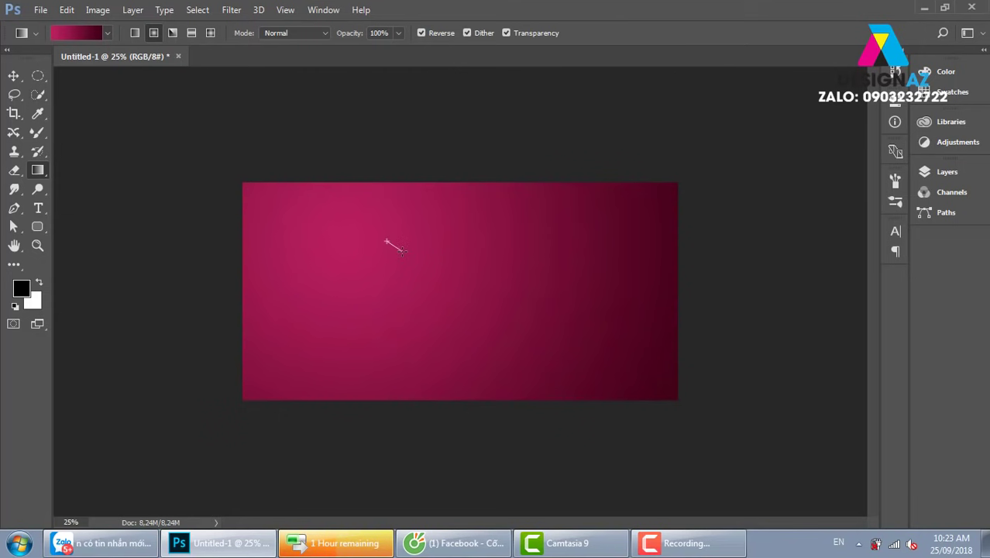
pyautogui.moveTo(388, 240); pyautogui.dragTo(404, 250)
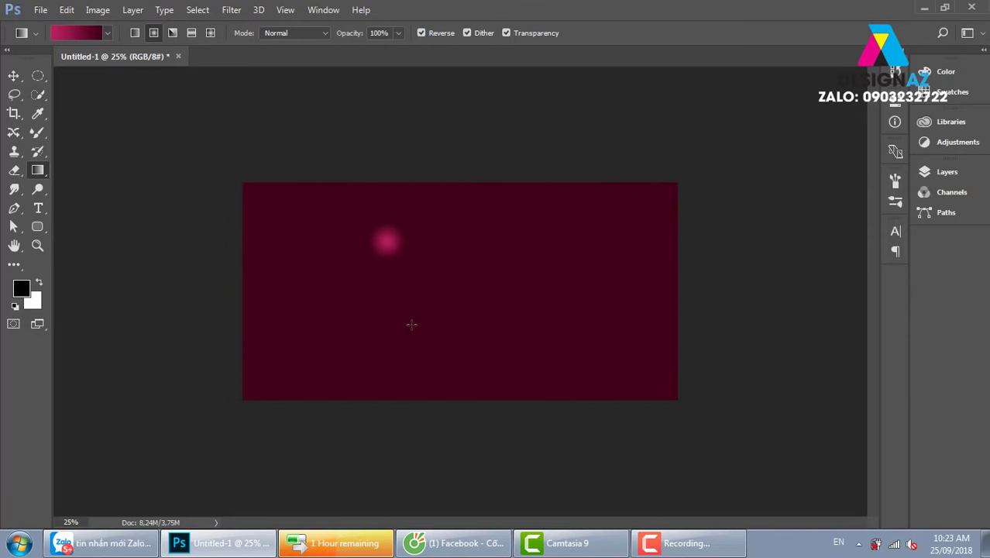
pyautogui.click(172, 32)
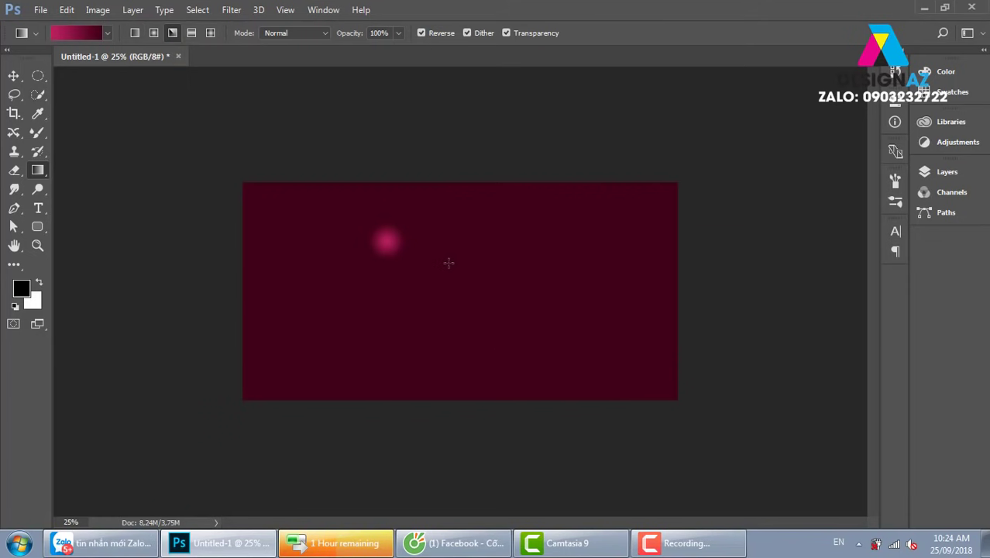
# Try angle, reflected and diamond gradients, then refill with a left-to-right linear gradient.
pyautogui.moveTo(448, 263); pyautogui.dragTo(620, 383)
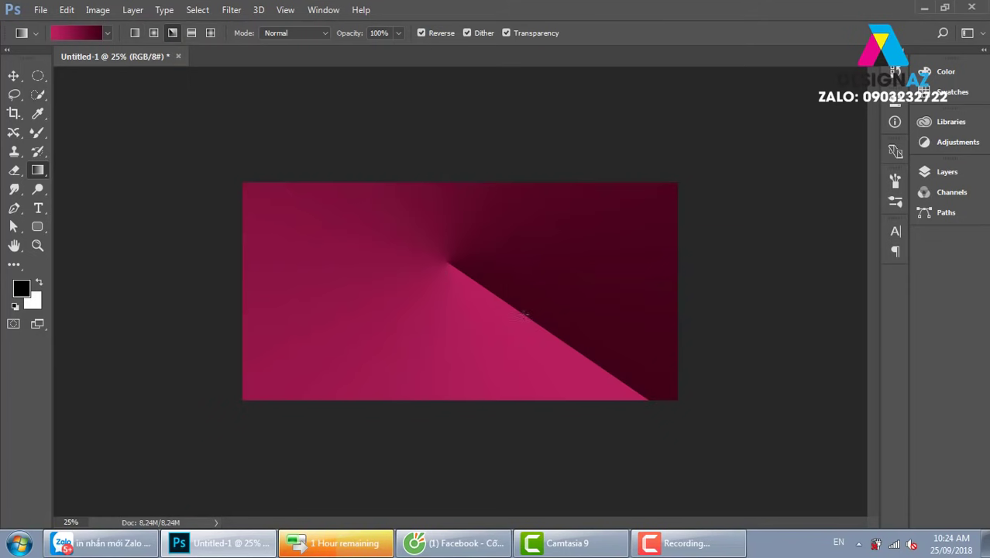
pyautogui.click(191, 33)
pyautogui.moveTo(447, 181); pyautogui.dragTo(456, 409)
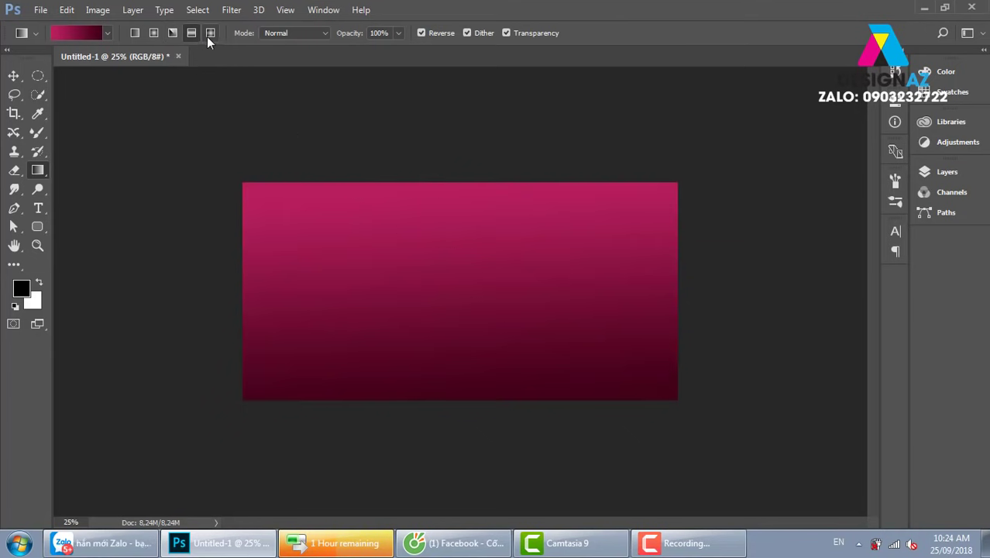
pyautogui.moveTo(336, 232); pyautogui.dragTo(658, 424)
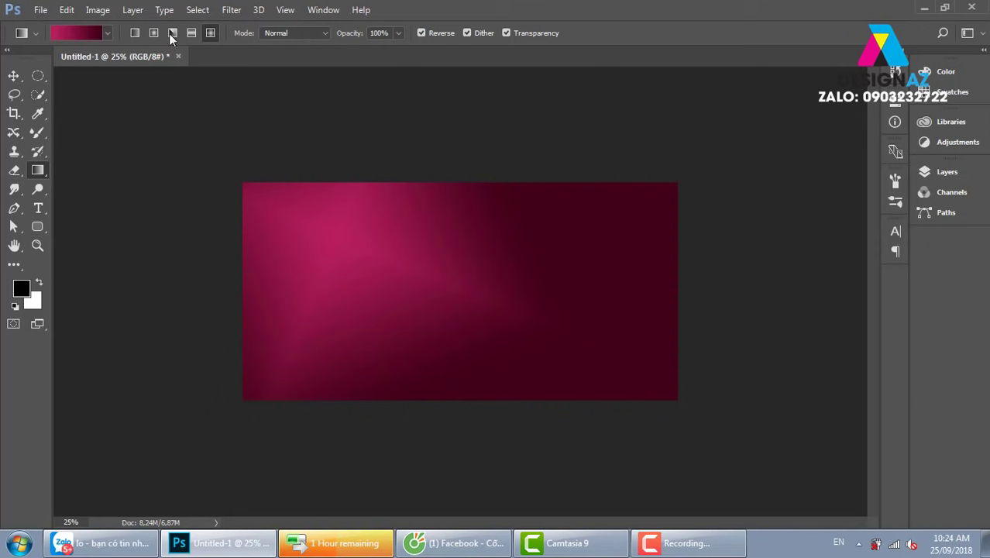
pyautogui.click(134, 33)
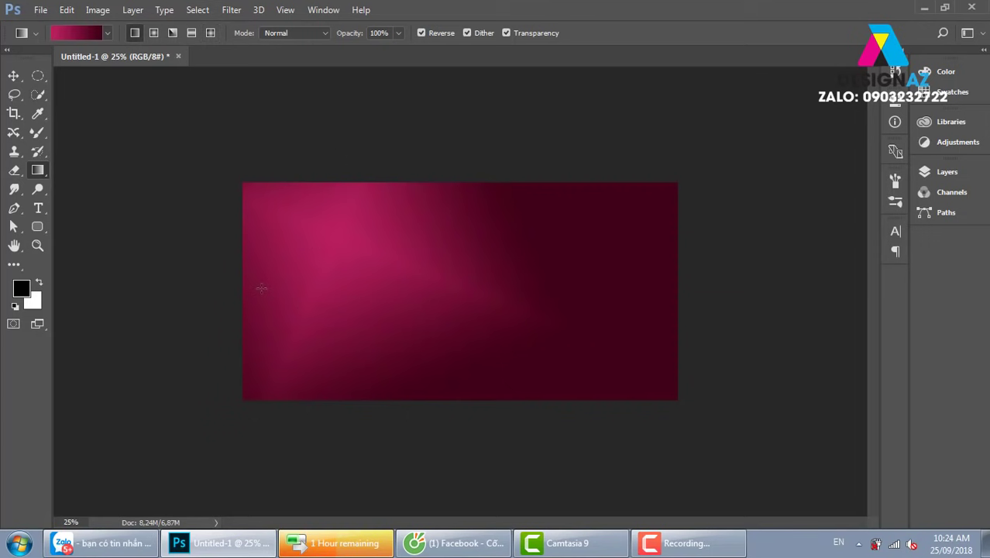
pyautogui.moveTo(253, 287); pyautogui.dragTo(668, 291)
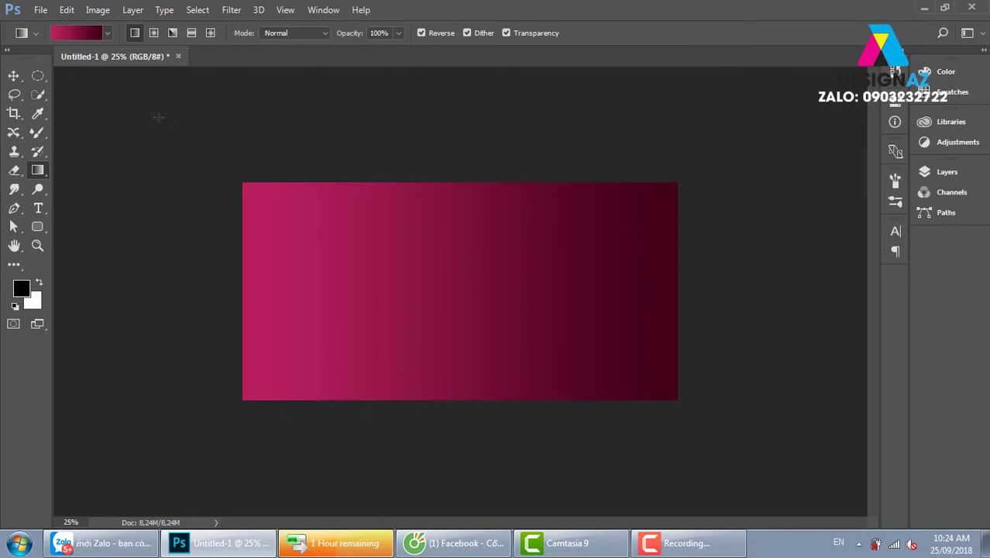
# Add alternating maroon and crimson copies of the gradient stops at 16%, 35%, 55% and 73%.
pyautogui.click(87, 32)
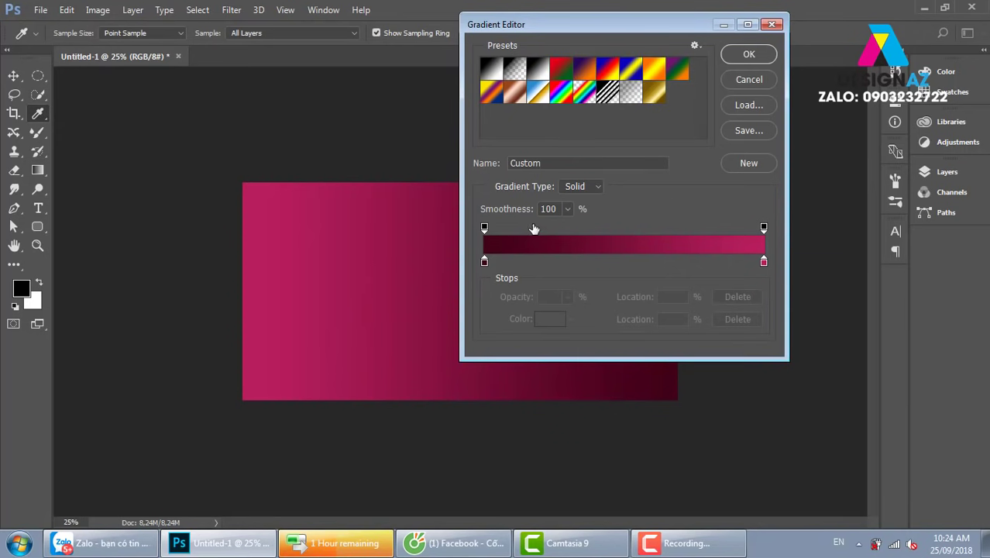
pyautogui.click(485, 262)
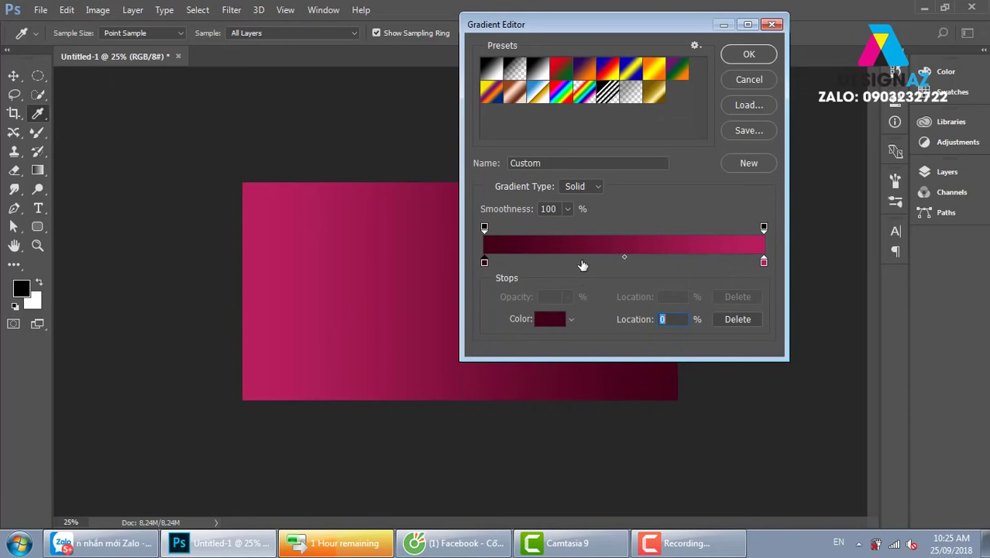
pyautogui.click(582, 262)
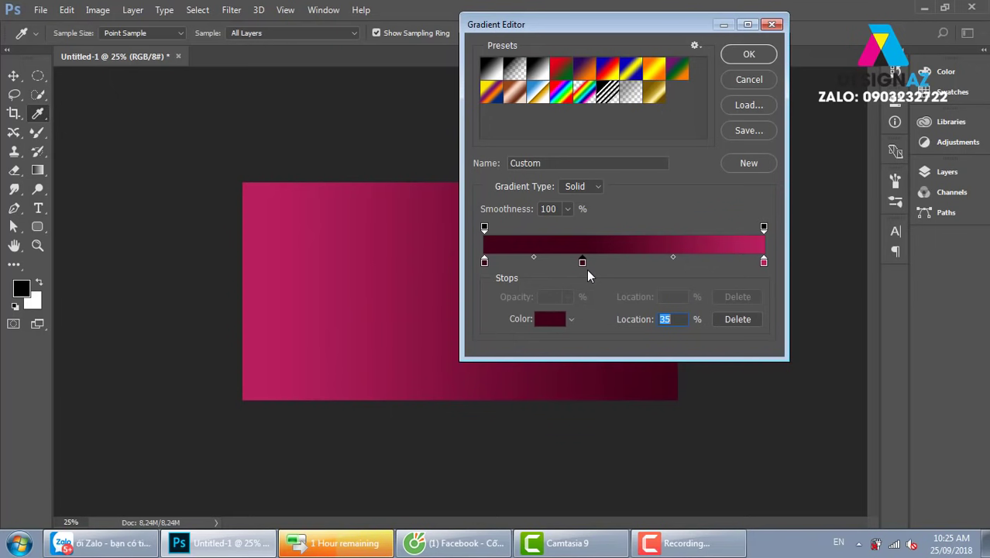
pyautogui.click(763, 262)
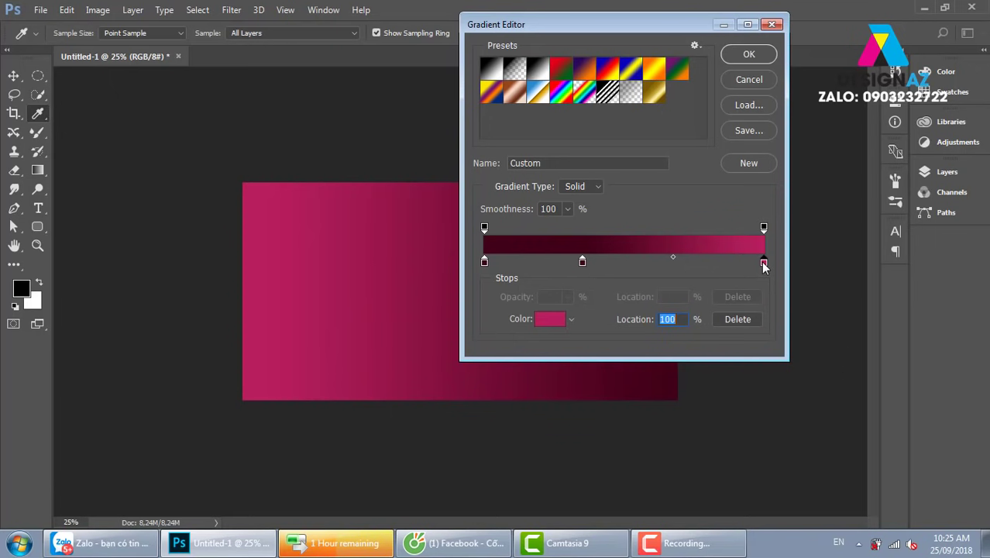
pyautogui.click(528, 261)
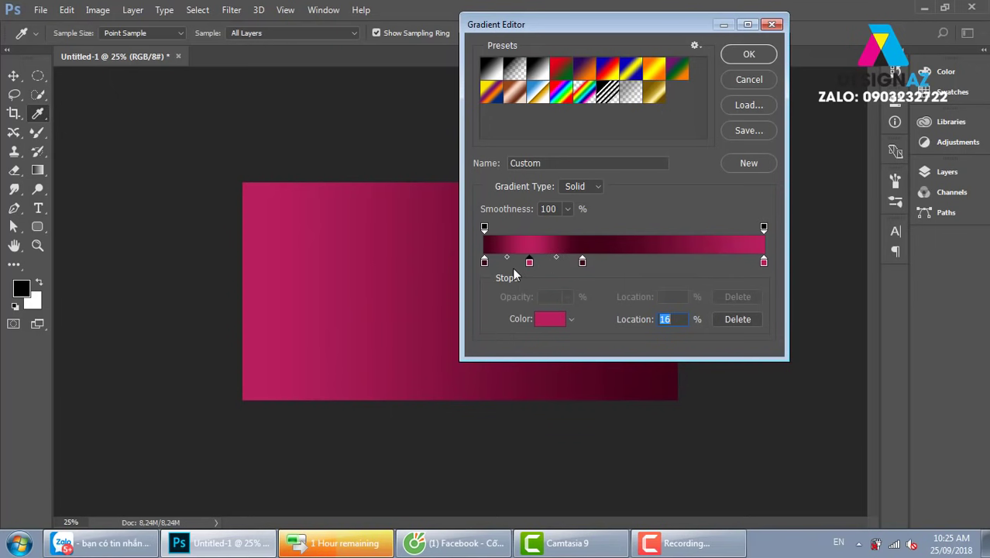
pyautogui.click(583, 261)
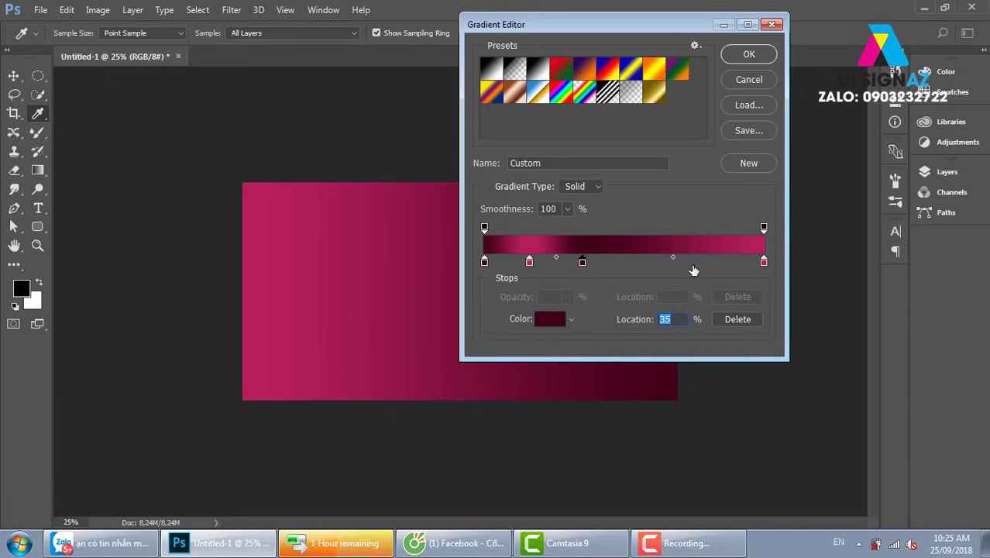
pyautogui.click(689, 262)
pyautogui.click(764, 263)
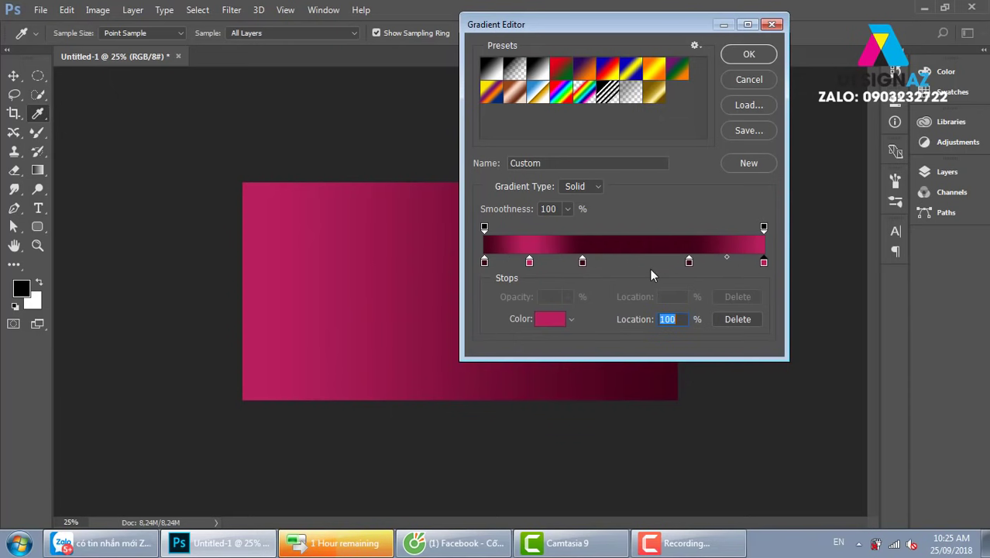
pyautogui.click(637, 263)
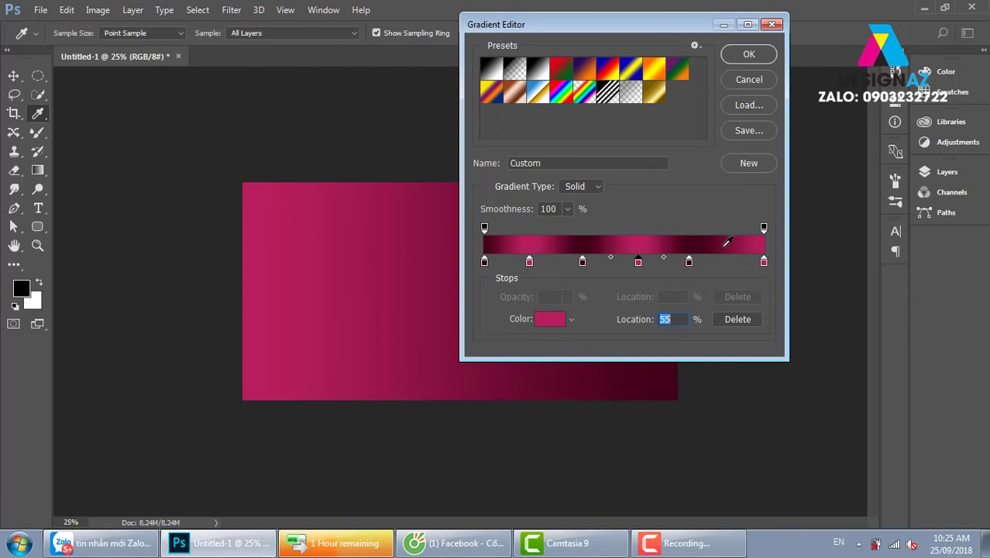
# Accept the striped gradient and drag it diagonally down-right across the canvas for slanted stripes.
pyautogui.click(748, 54)
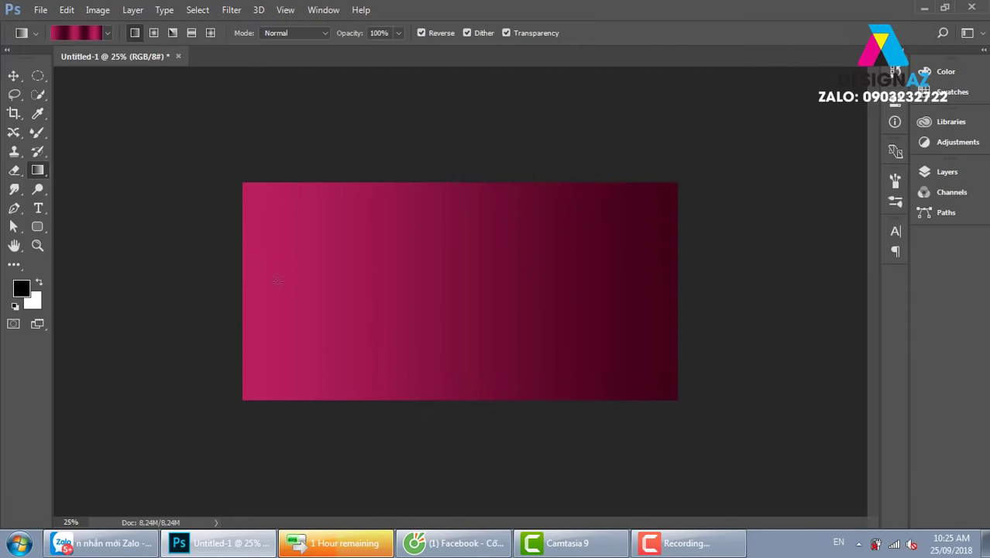
pyautogui.moveTo(247, 285); pyautogui.dragTo(657, 285)
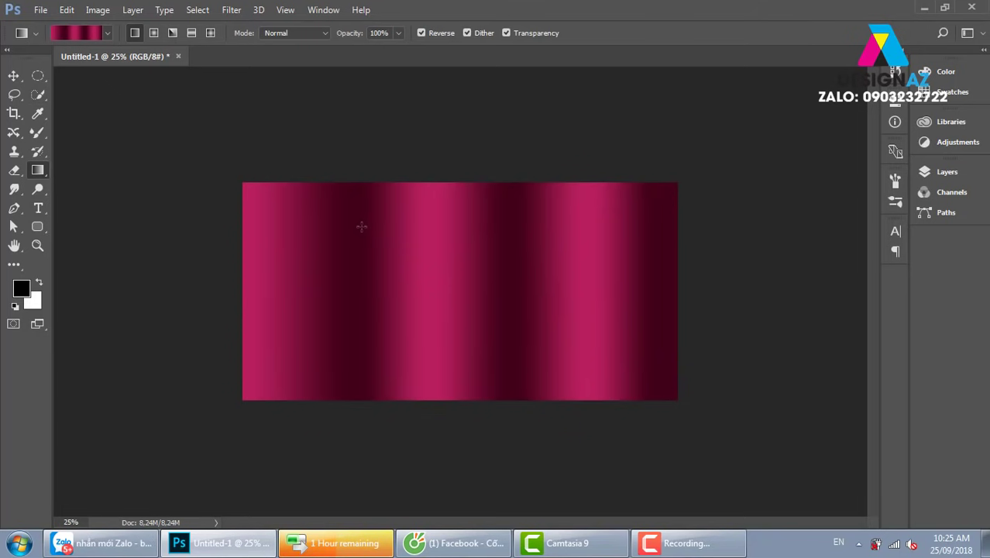
pyautogui.moveTo(259, 198); pyautogui.dragTo(637, 365)
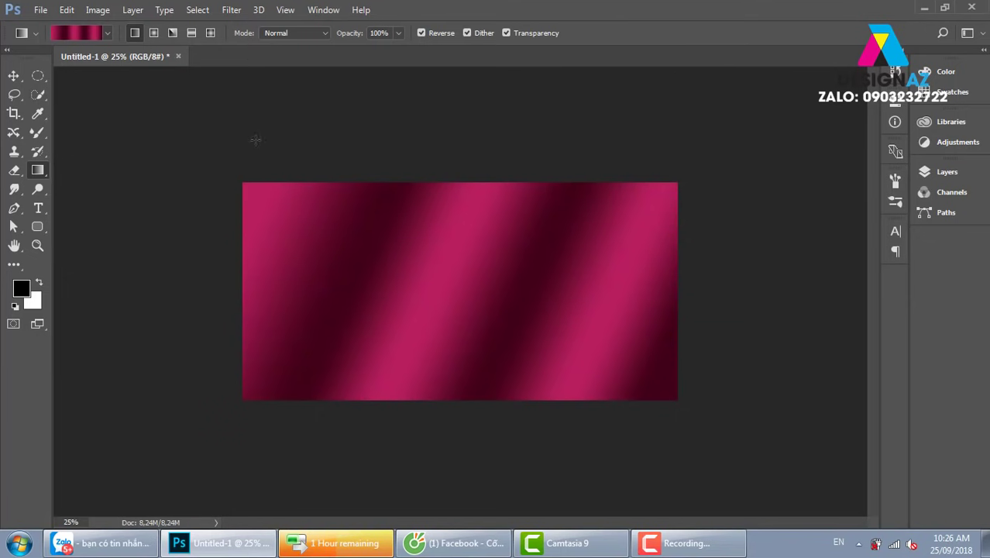
# Recolour the 16% gradient stop bright yellow and the 35% stop orange.
pyautogui.click(75, 34)
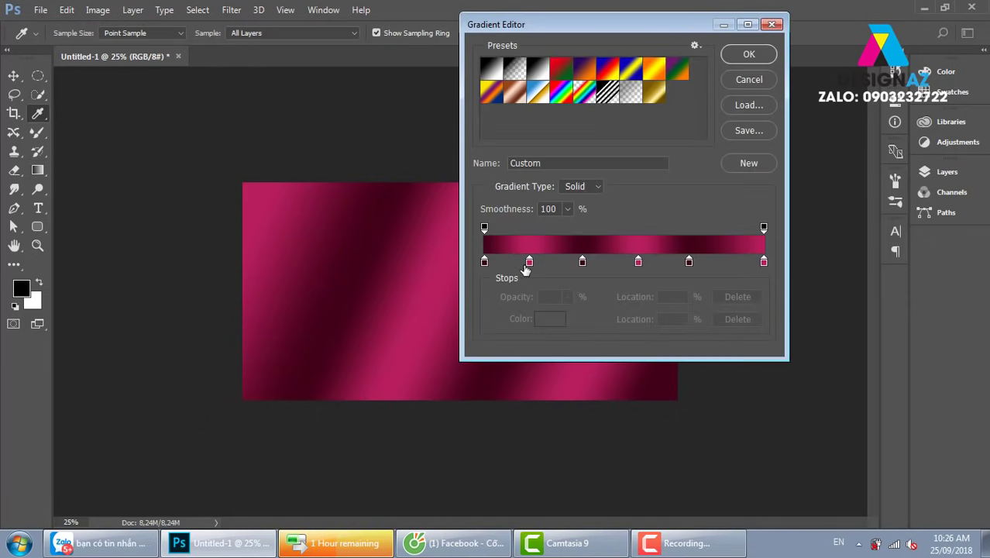
pyautogui.click(529, 262)
pyautogui.click(545, 319)
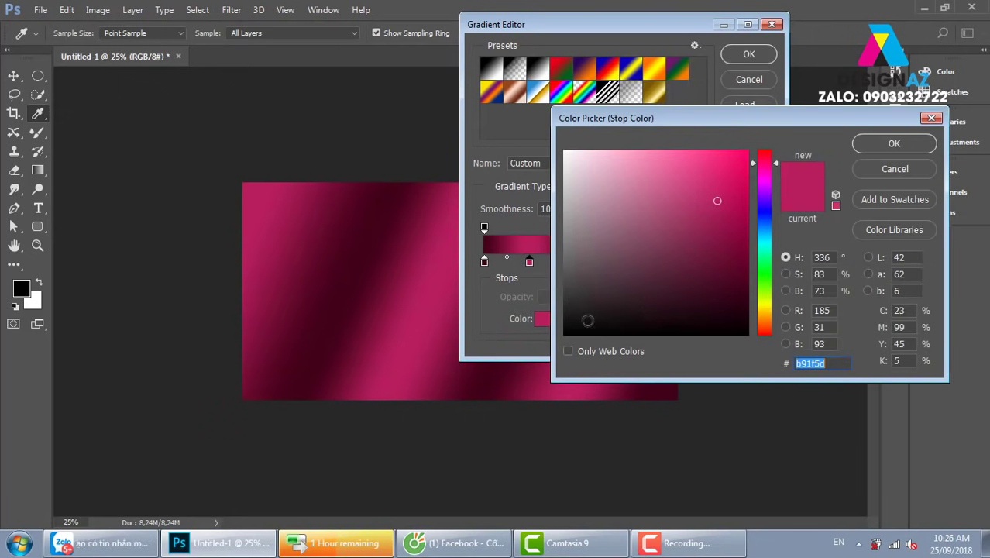
pyautogui.click(763, 302)
pyautogui.click(744, 153)
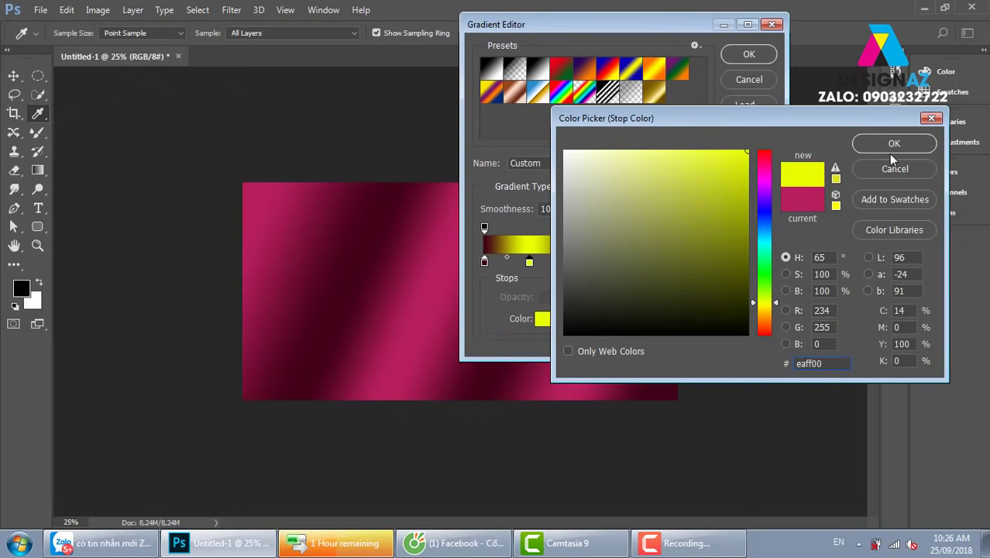
pyautogui.click(894, 144)
pyautogui.click(582, 262)
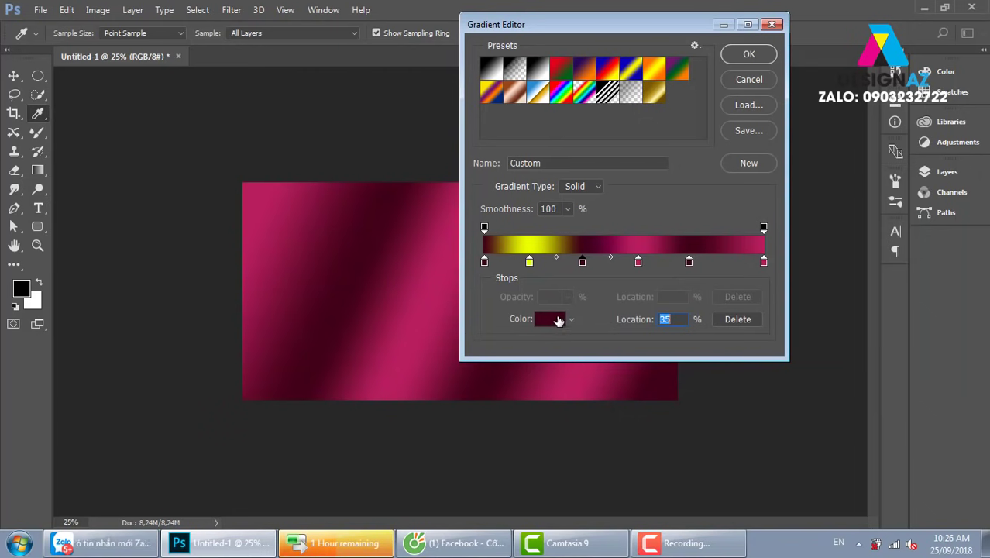
pyautogui.click(552, 318)
pyautogui.moveTo(766, 316); pyautogui.dragTo(765, 324)
pyautogui.click(736, 181)
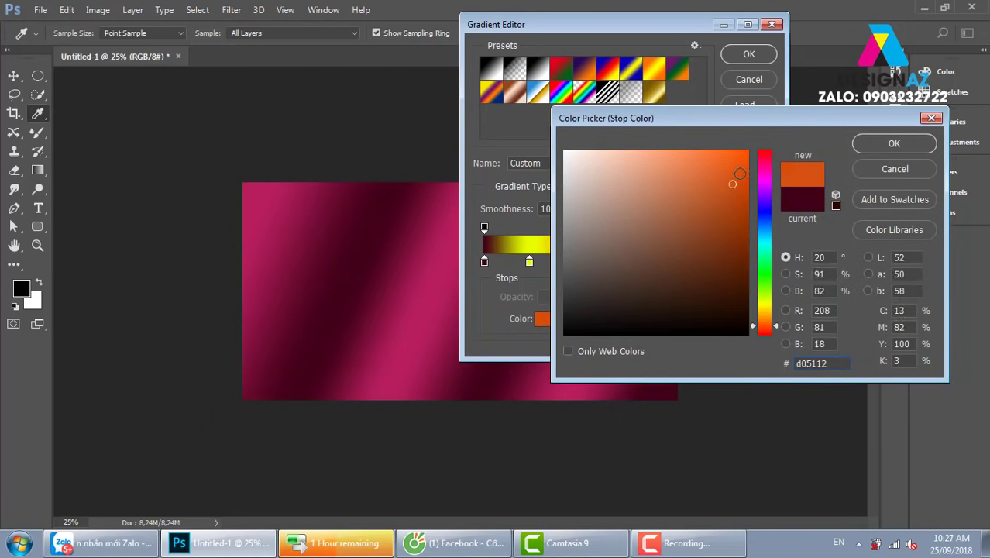
pyautogui.click(893, 143)
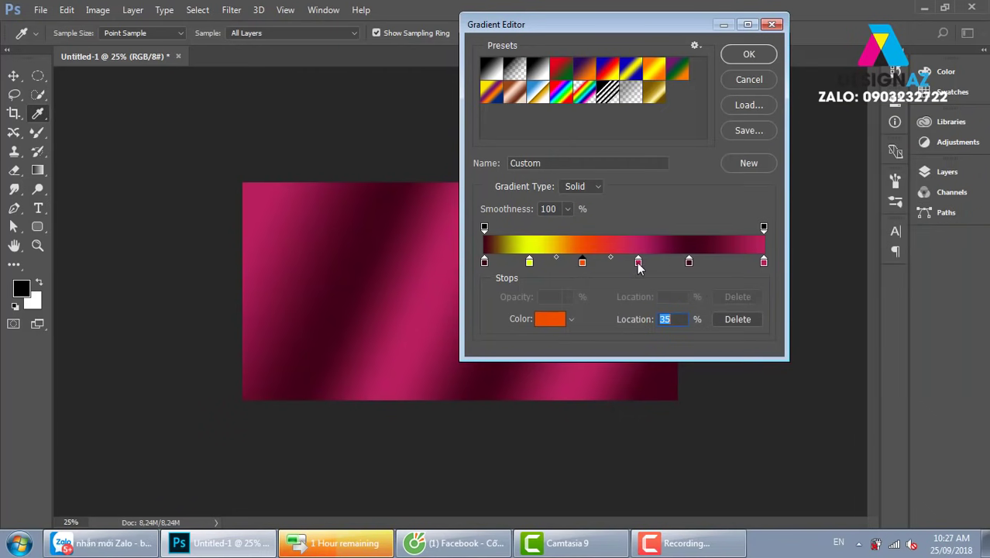
# Recolour the 73% stop blue and the 100% end stop green.
pyautogui.click(689, 262)
pyautogui.click(552, 318)
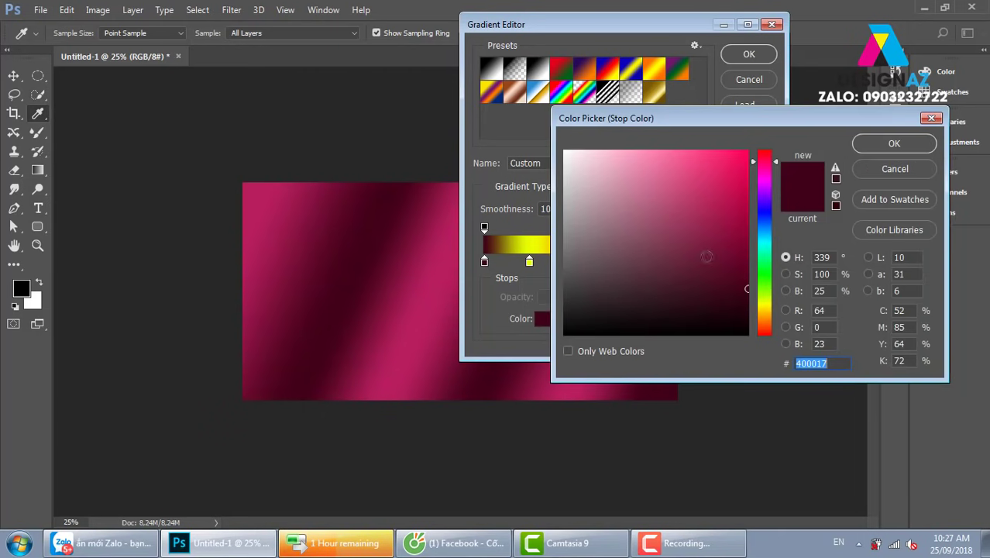
pyautogui.click(764, 217)
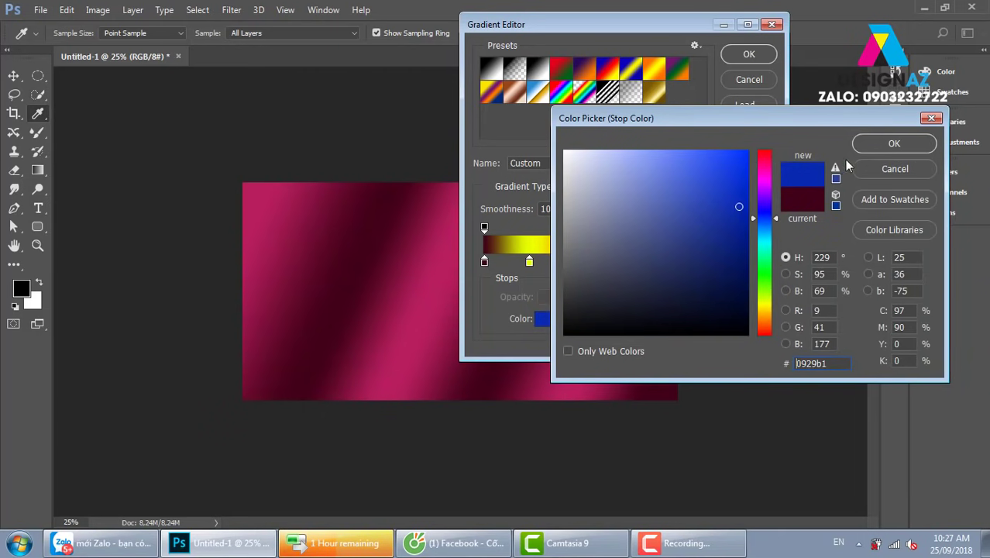
pyautogui.click(894, 144)
pyautogui.click(765, 263)
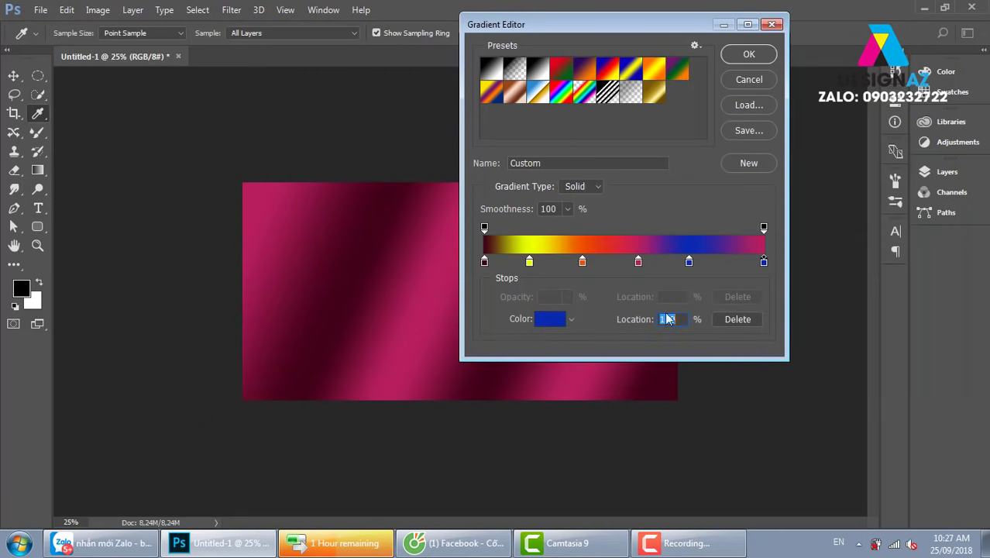
pyautogui.click(559, 319)
pyautogui.click(767, 276)
pyautogui.click(725, 225)
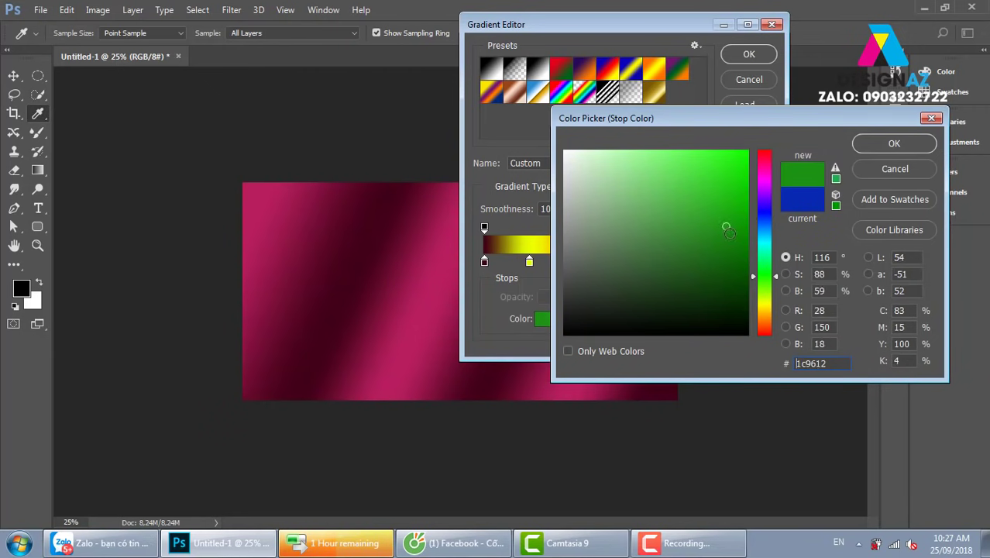
pyautogui.click(894, 143)
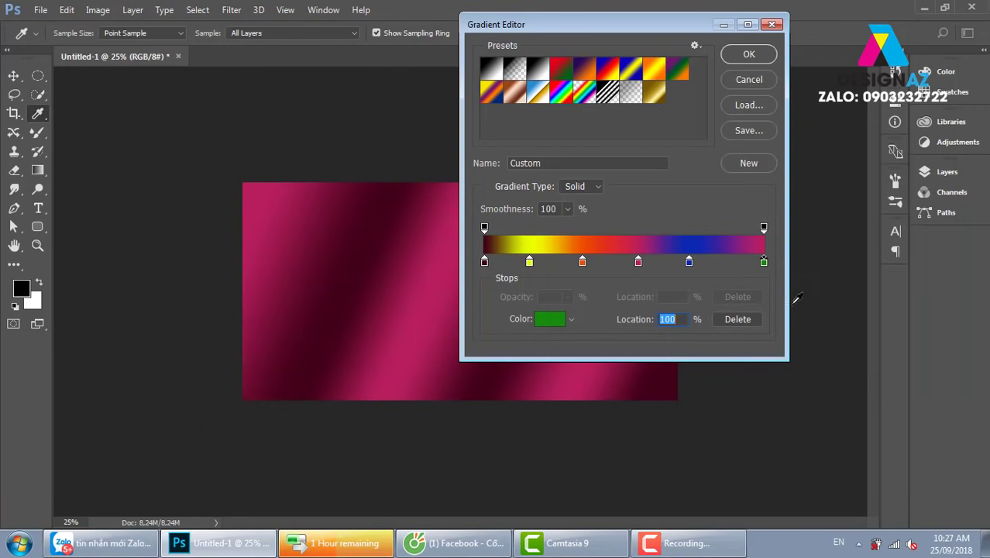
# Remove the stray stop near 94% and fill the canvas with the diagonal rainbow gradient.
pyautogui.click(746, 263)
pyautogui.moveTo(746, 264); pyautogui.dragTo(734, 281)
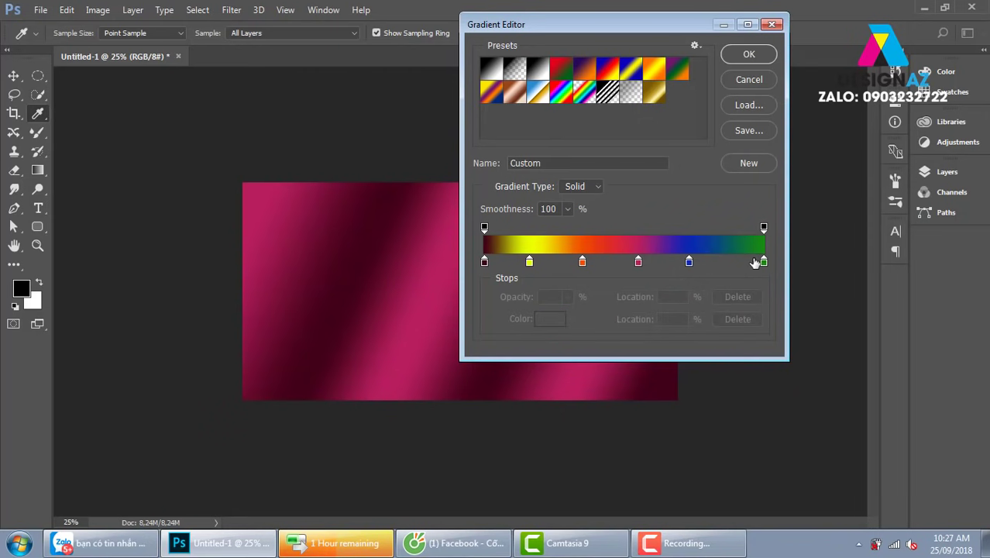
pyautogui.click(749, 54)
pyautogui.moveTo(270, 208)
pyautogui.mouseDown()
pyautogui.moveTo(476, 324)
pyautogui.moveTo(662, 409)
pyautogui.mouseUp()
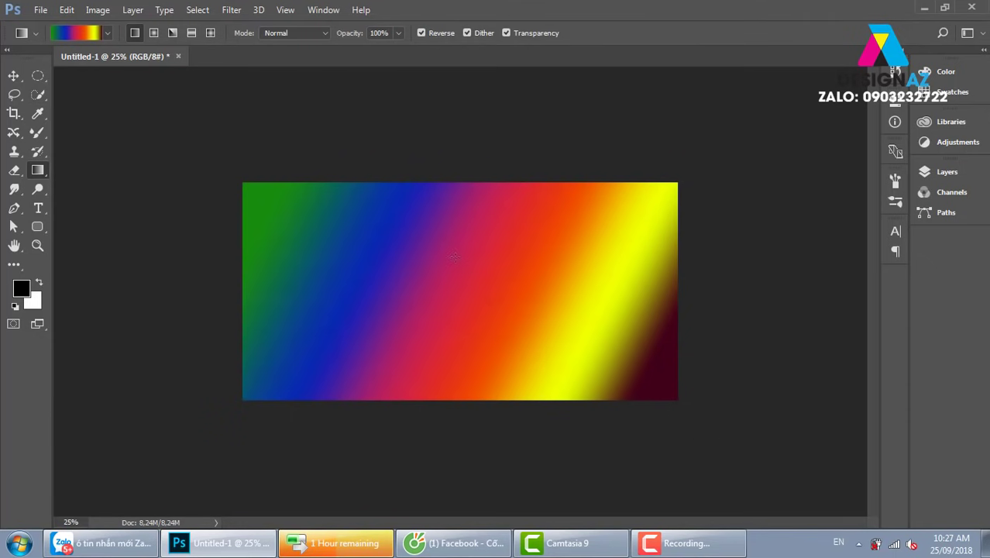
# Redraw the rainbow gradient in several directions, ending with a gentle top-to-bottom slant.
pyautogui.moveTo(440, 192); pyautogui.dragTo(455, 403)
pyautogui.moveTo(278, 279); pyautogui.dragTo(642, 279)
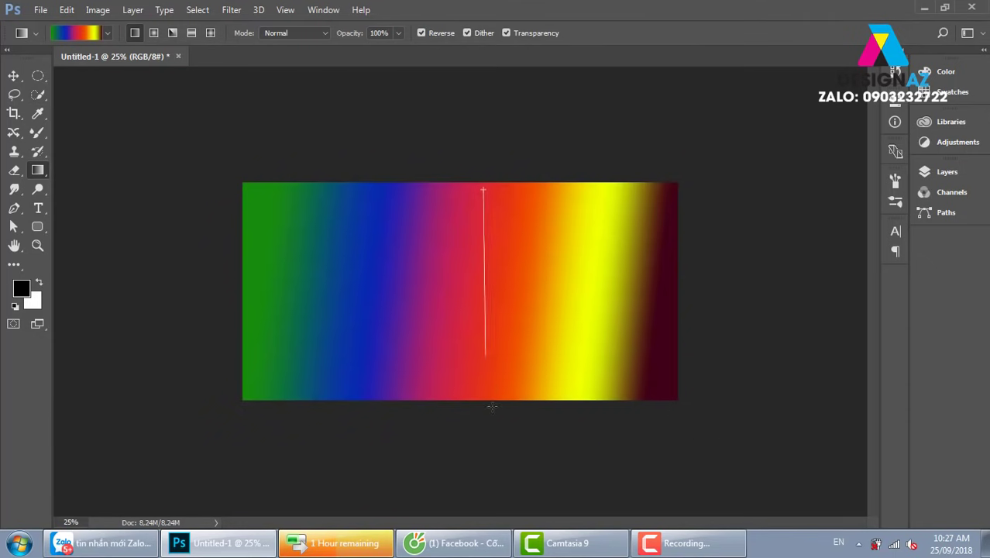
pyautogui.moveTo(484, 188); pyautogui.dragTo(484, 356)
pyautogui.moveTo(279, 289); pyautogui.dragTo(635, 288)
pyautogui.moveTo(504, 180); pyautogui.dragTo(515, 458)
pyautogui.moveTo(174, 266); pyautogui.dragTo(736, 267)
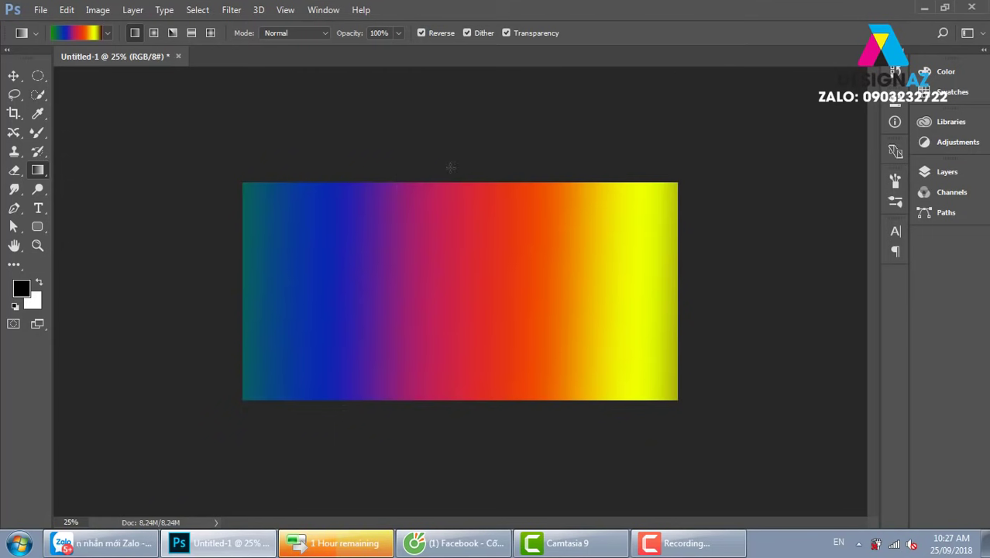
pyautogui.moveTo(393, 160); pyautogui.dragTo(431, 391)
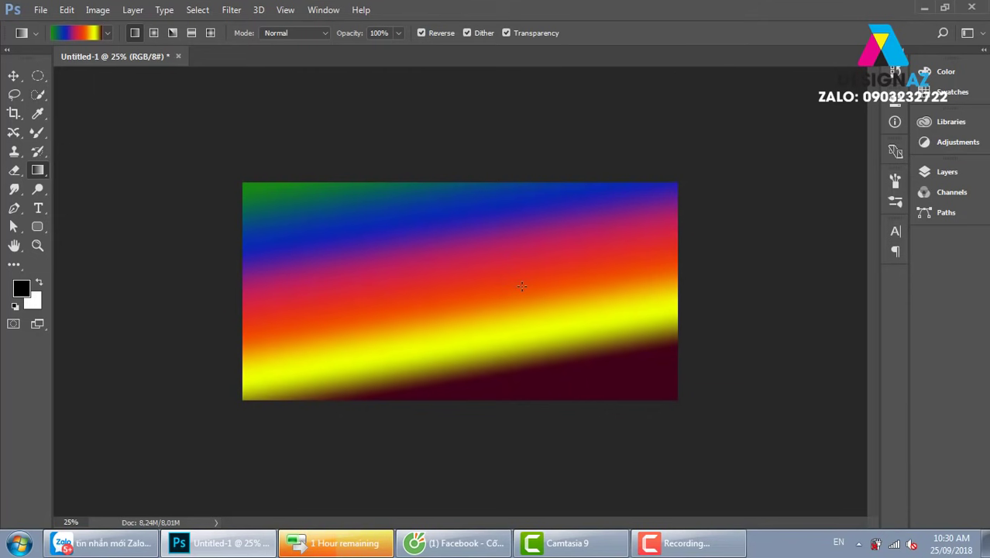
# Start from the Black, White gradient preset and set its left stop to dark navy 000820.
pyautogui.click(77, 34)
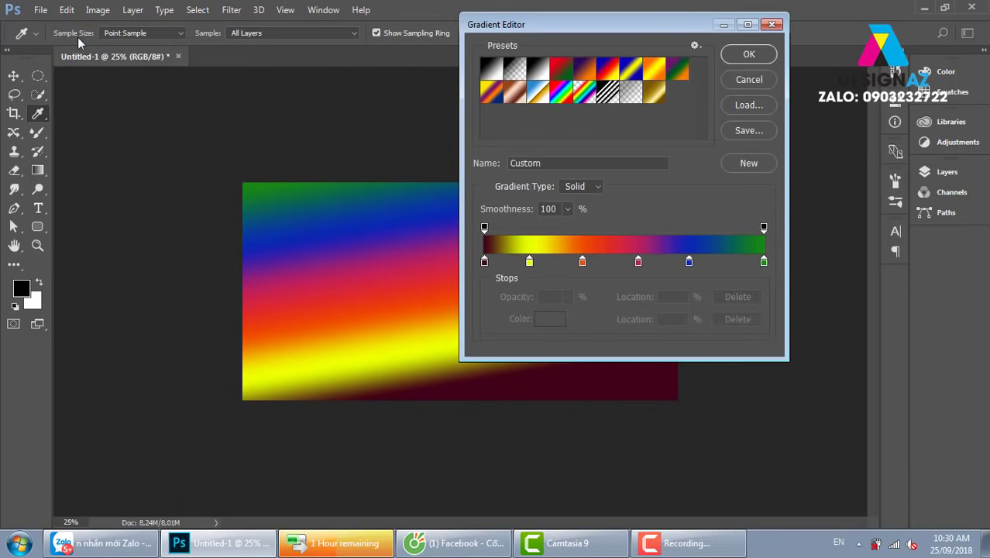
pyautogui.click(533, 77)
pyautogui.click(740, 56)
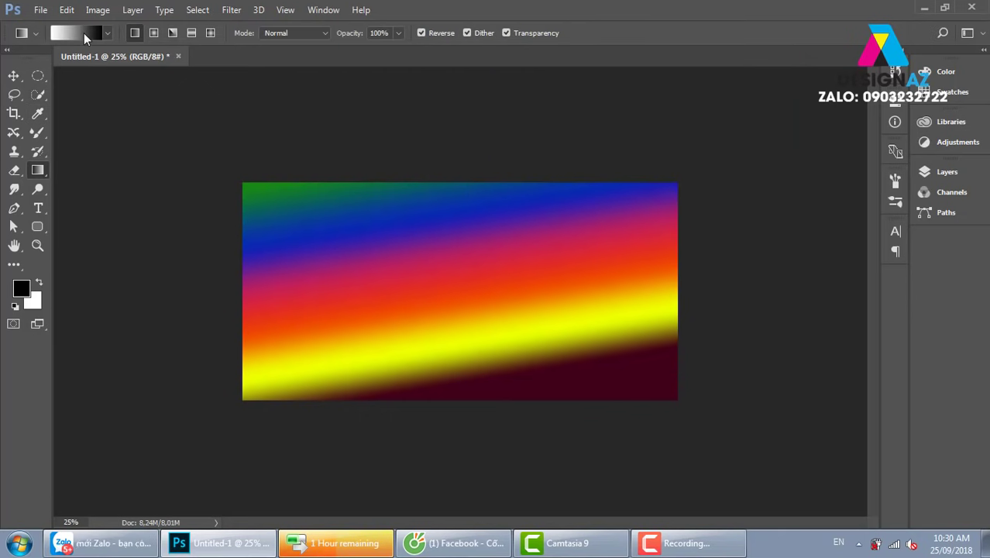
pyautogui.click(77, 34)
pyautogui.click(484, 262)
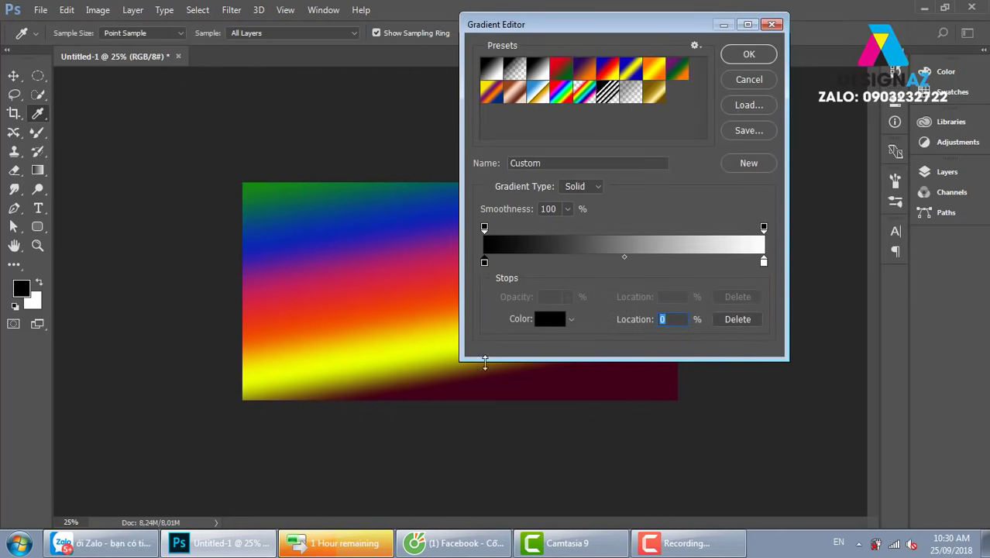
pyautogui.click(550, 319)
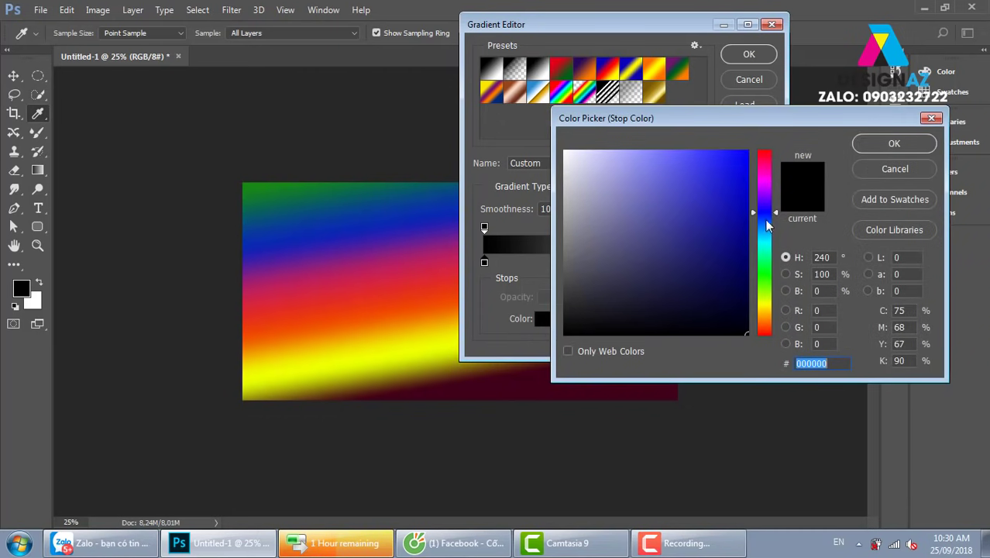
pyautogui.click(767, 220)
pyautogui.click(747, 312)
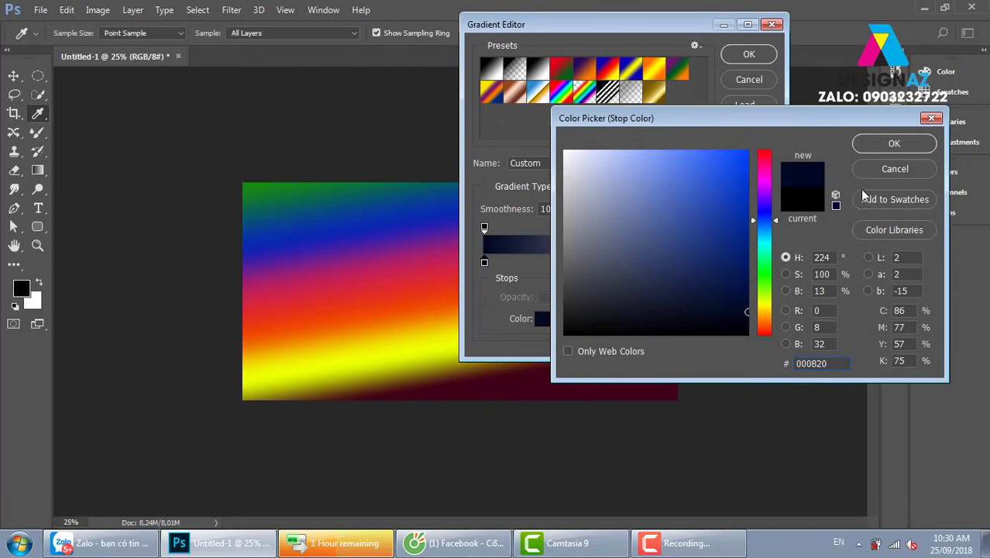
pyautogui.click(892, 144)
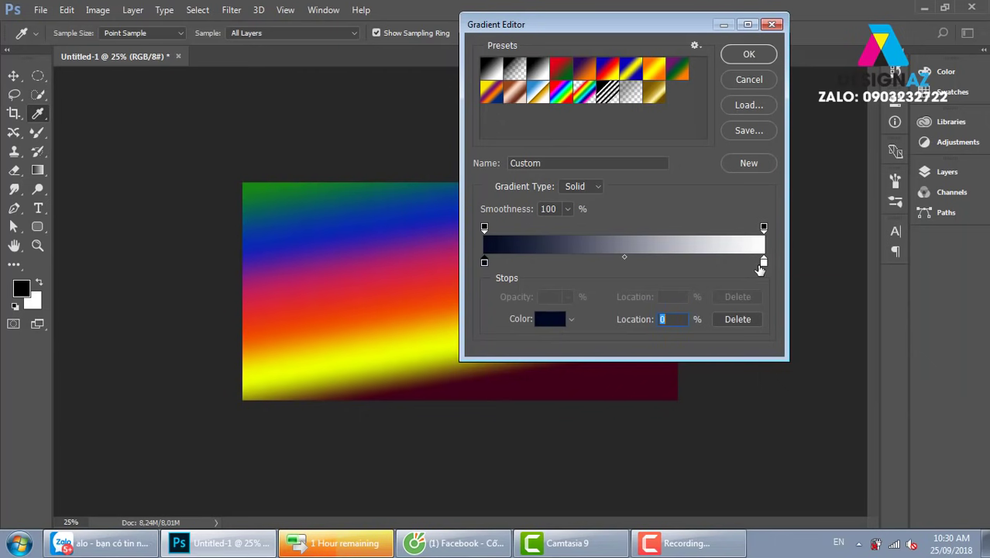
# Set the right gradient stop to dark blue 003655 and accept the gradient.
pyautogui.click(763, 263)
pyautogui.click(550, 319)
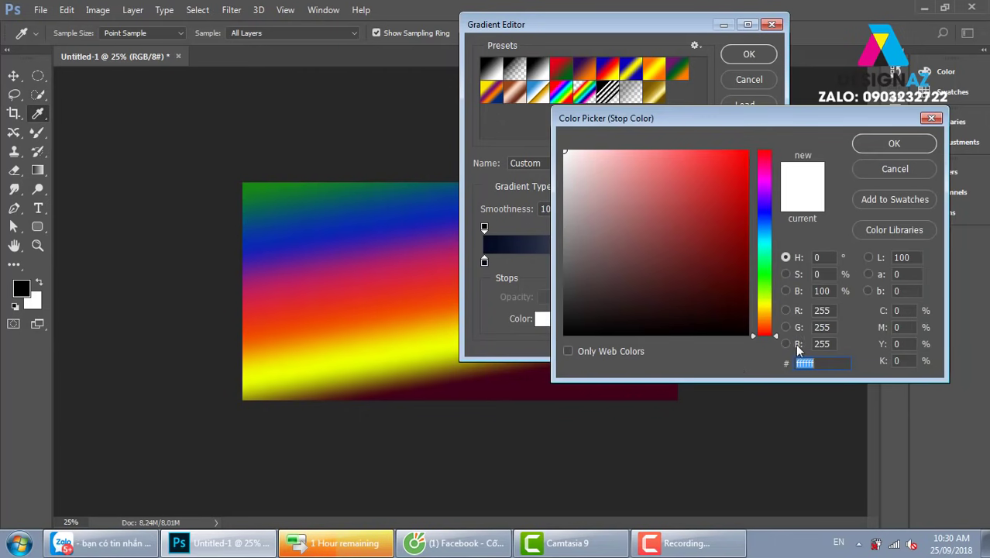
pyautogui.moveTo(764, 229); pyautogui.dragTo(764, 233)
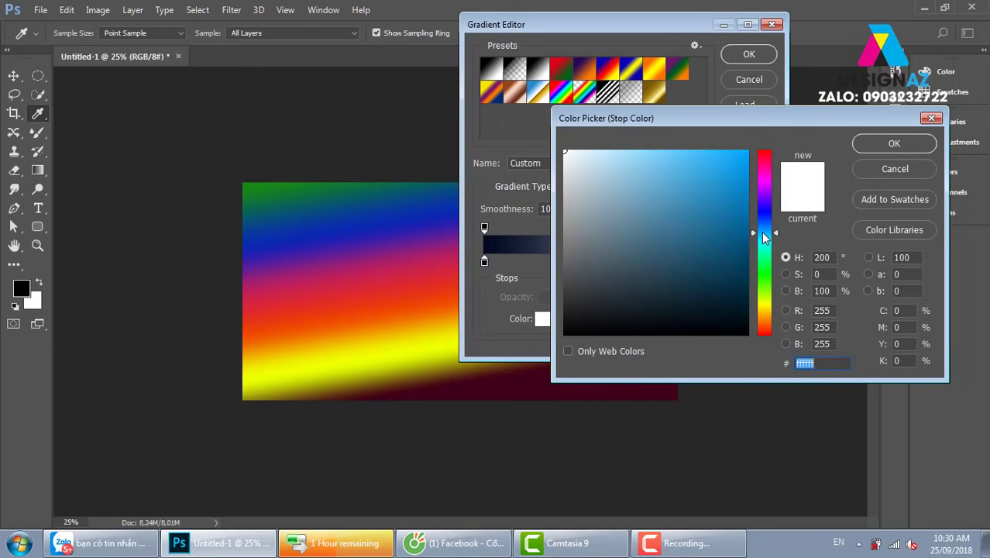
pyautogui.moveTo(746, 288); pyautogui.dragTo(747, 273)
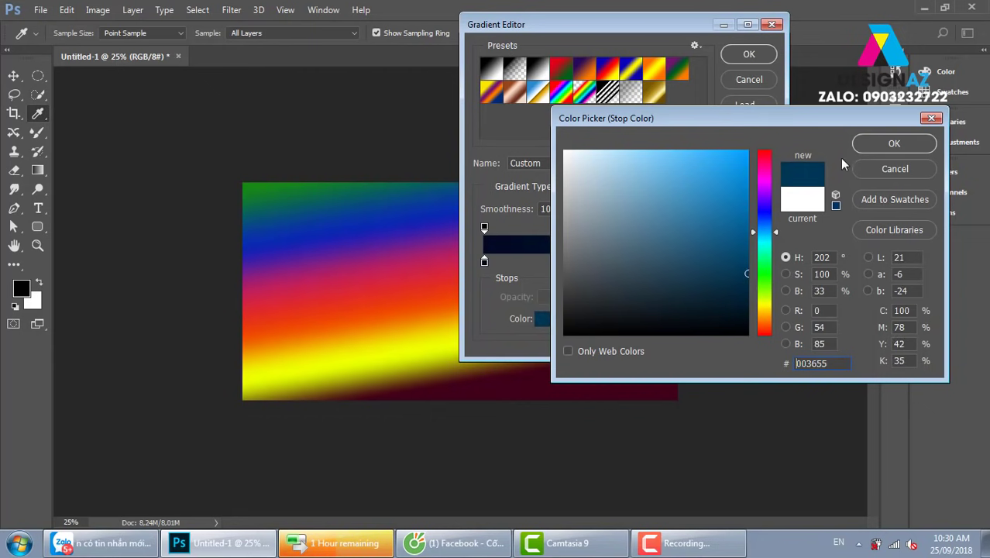
pyautogui.click(895, 141)
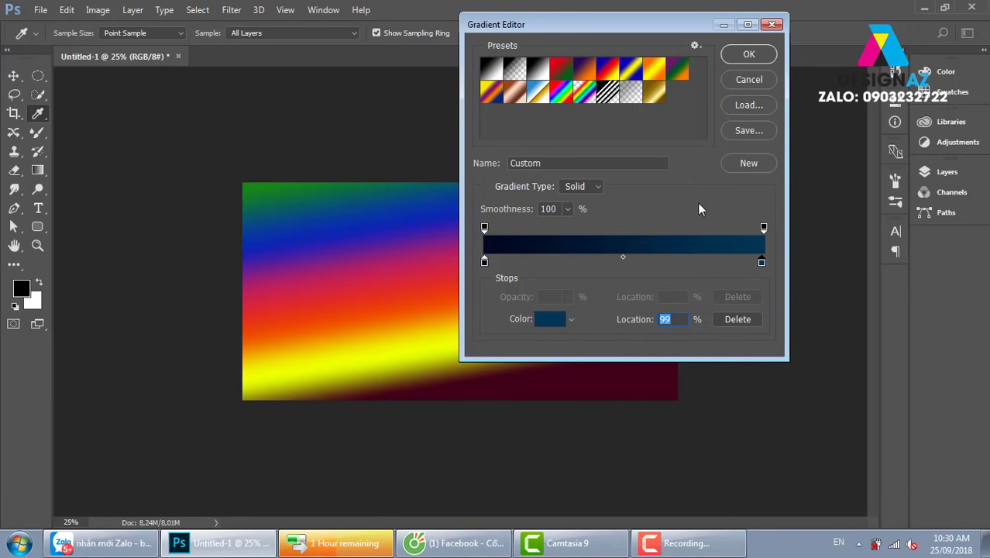
pyautogui.click(748, 55)
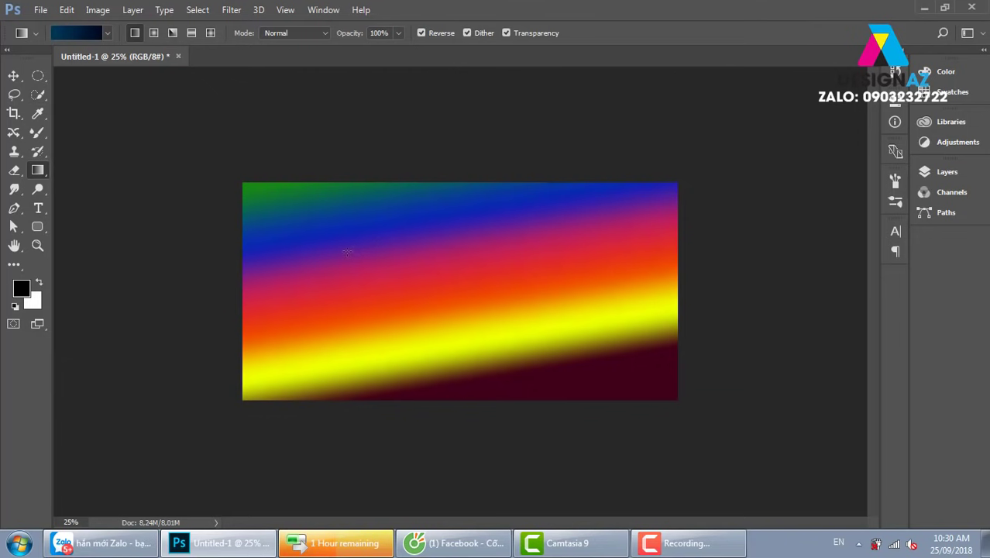
# Fill the canvas with the navy-to-blue gradient as a Radial Gradient.
pyautogui.click(153, 32)
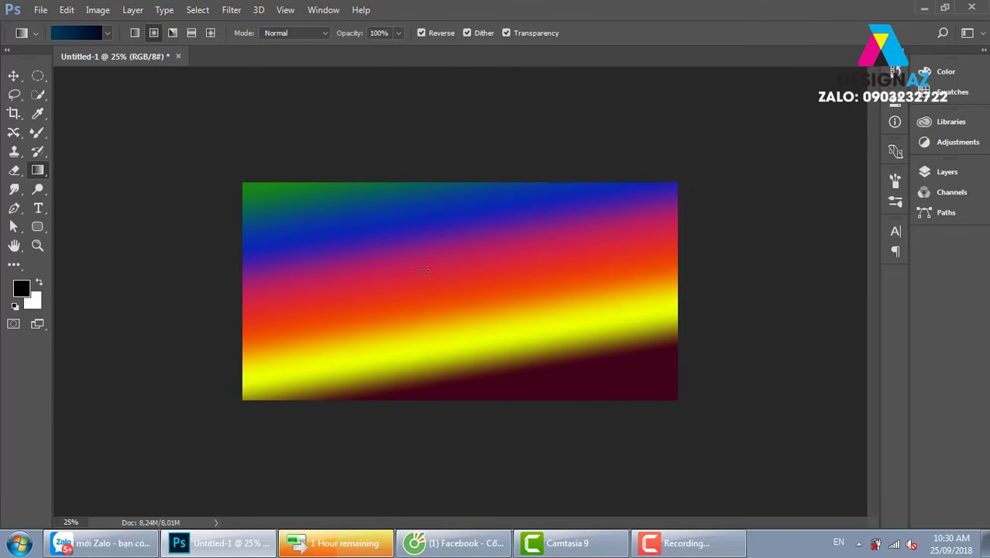
pyautogui.moveTo(425, 271); pyautogui.dragTo(668, 411)
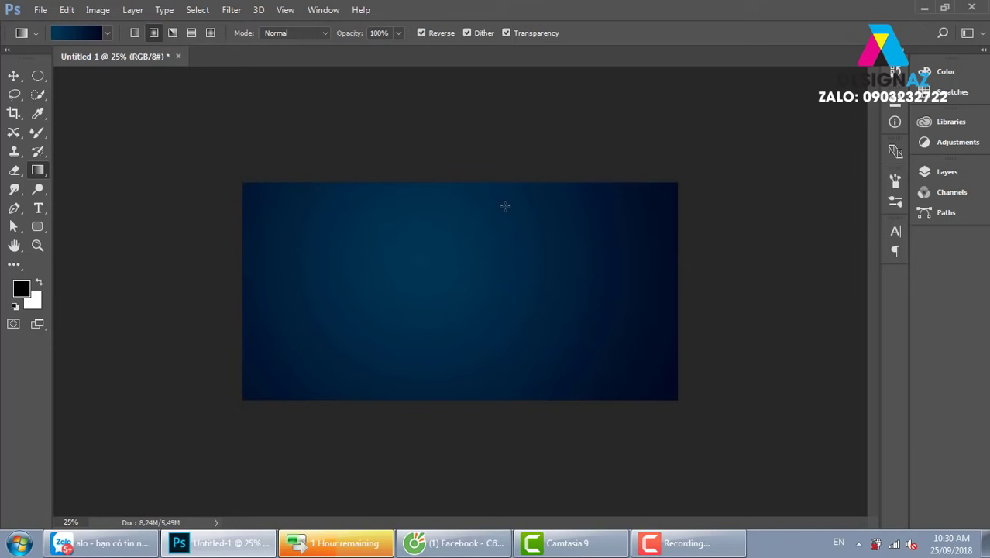
pyautogui.click(13, 76)
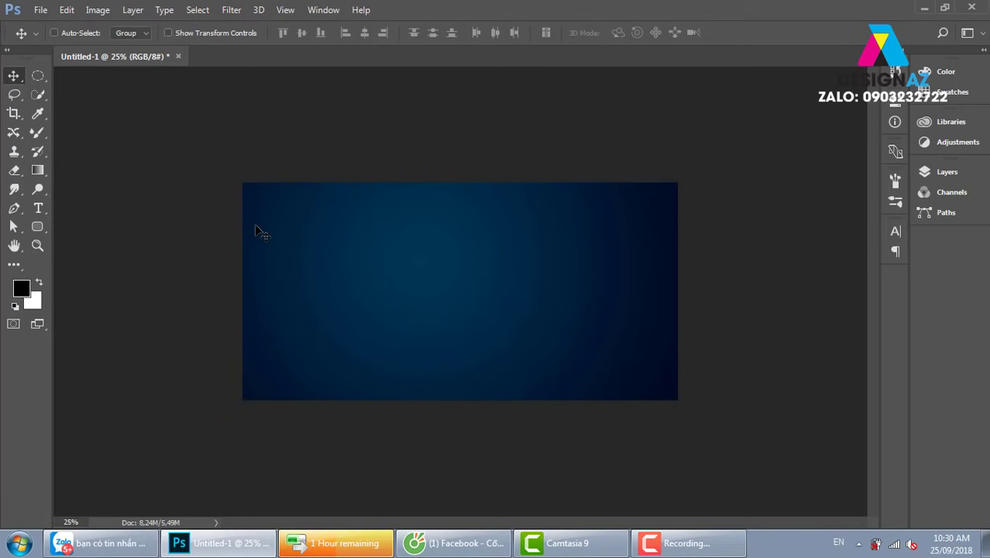
# Commit the GRAPHIC text, enlarge it with Free Transform, and move it to the canvas centre.
pyautogui.press('t')
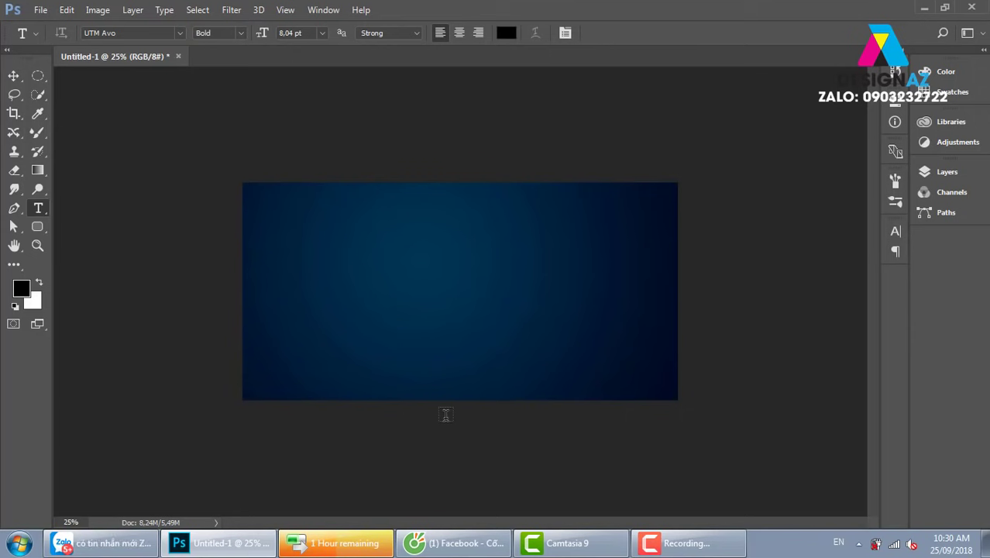
pyautogui.click(377, 277)
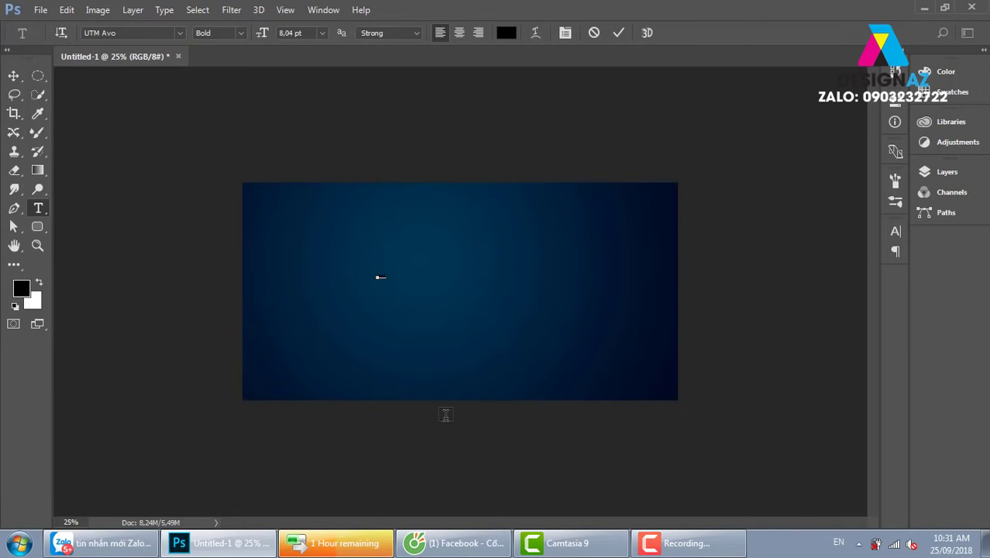
pyautogui.write('a')
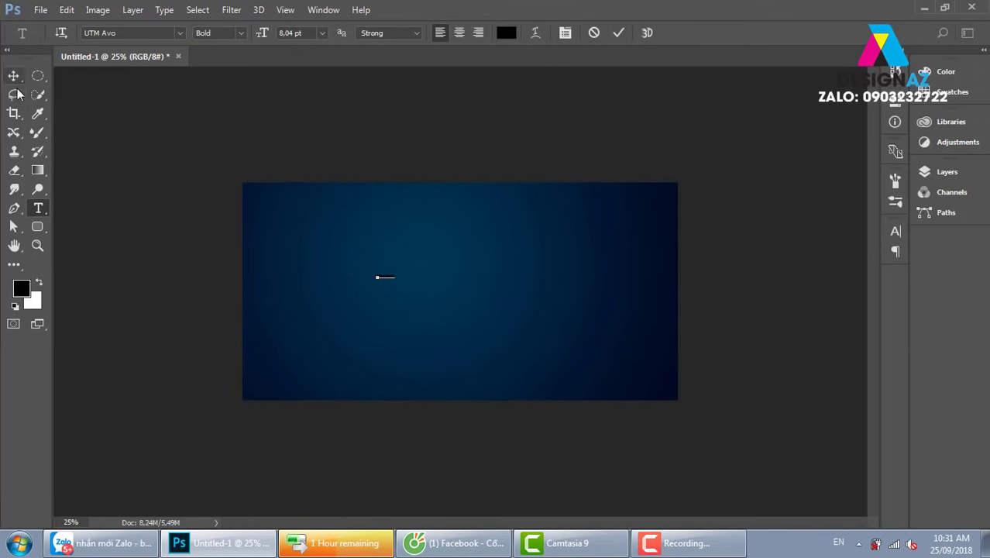
pyautogui.click(14, 77)
pyautogui.hotkey('ctrl', 't')
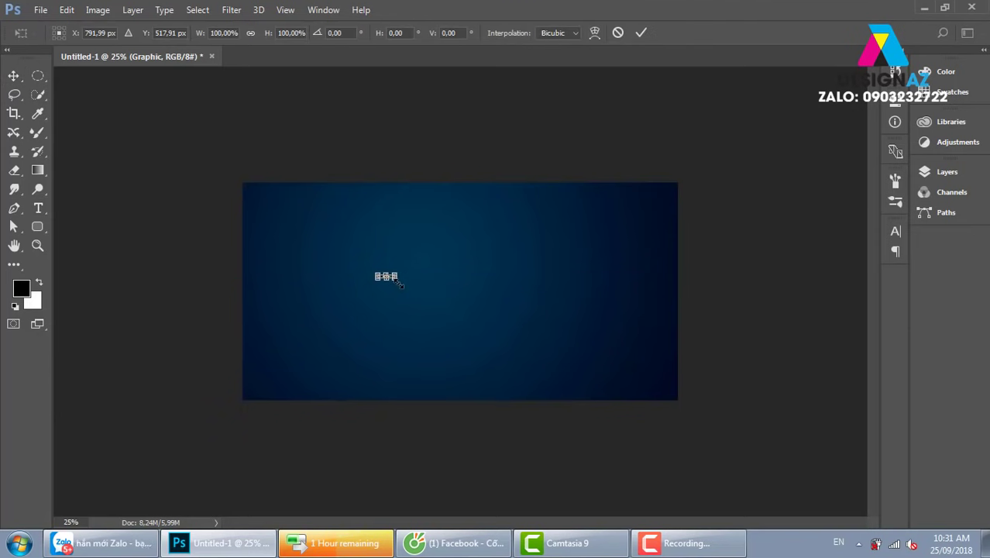
pyautogui.moveTo(505, 336); pyautogui.dragTo(572, 371)
pyautogui.press('Return')
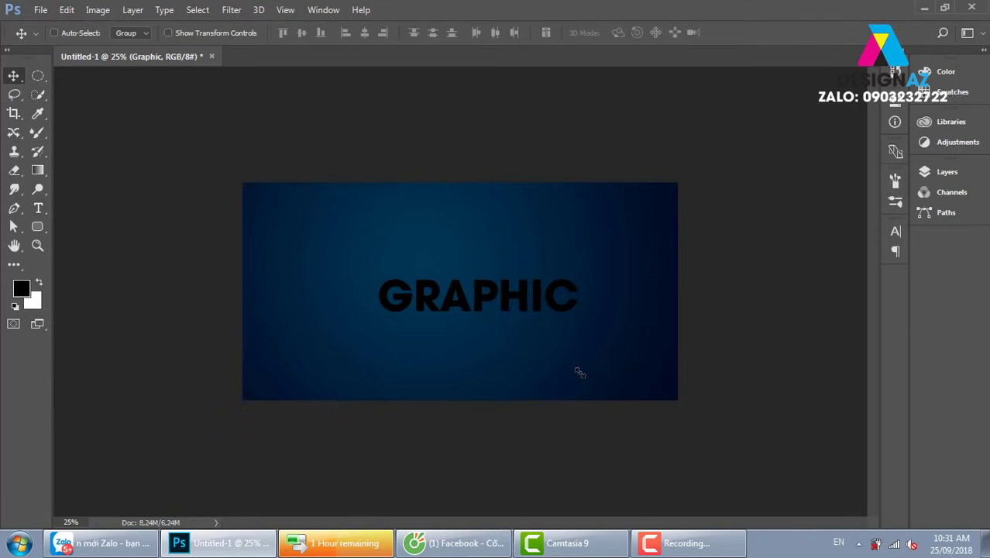
pyautogui.moveTo(463, 299); pyautogui.dragTo(444, 283)
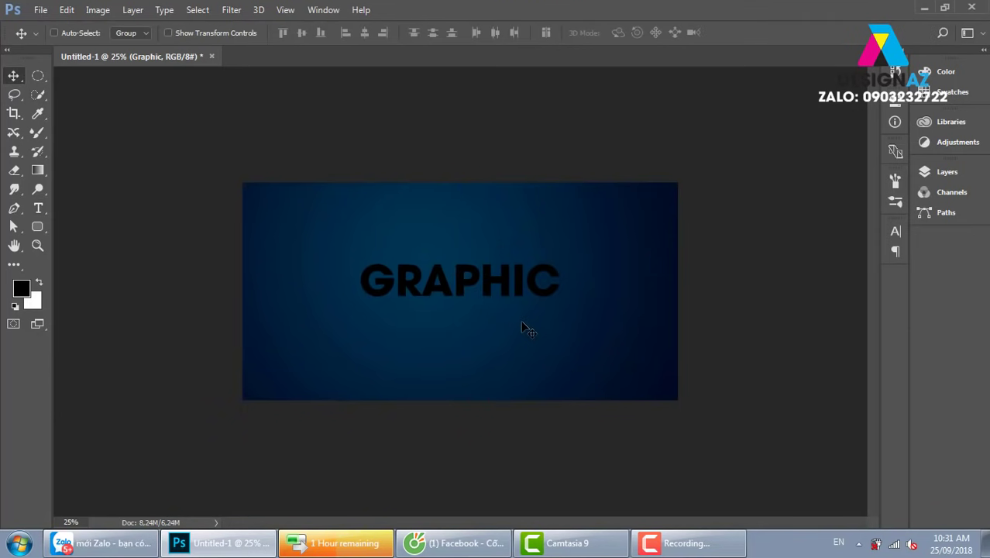
# Scale the GRAPHIC text to about 109%, nudge it right and down, and show the Layers panel.
pyautogui.press('ctrl')
pyautogui.hotkey('ctrl', '+')
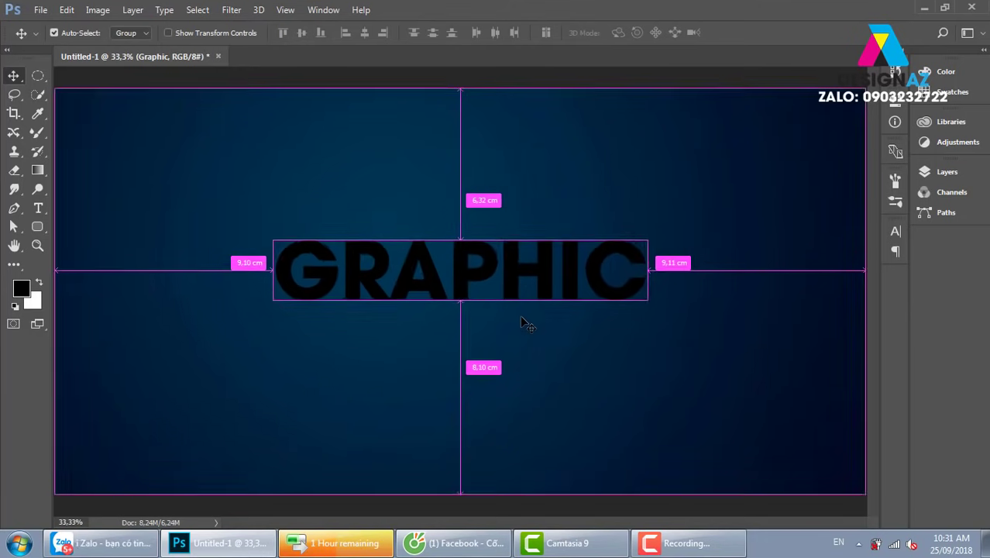
pyautogui.hotkey('ctrl', '+')
pyautogui.moveTo(574, 287); pyautogui.dragTo(542, 288)
pyautogui.hotkey('ctrl', '-')
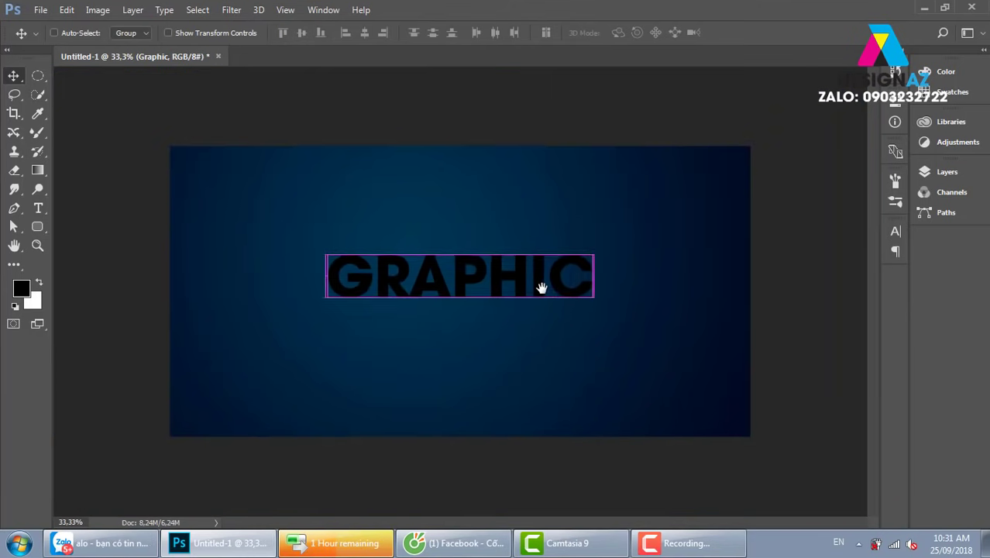
pyautogui.hotkey('ctrl', 't')
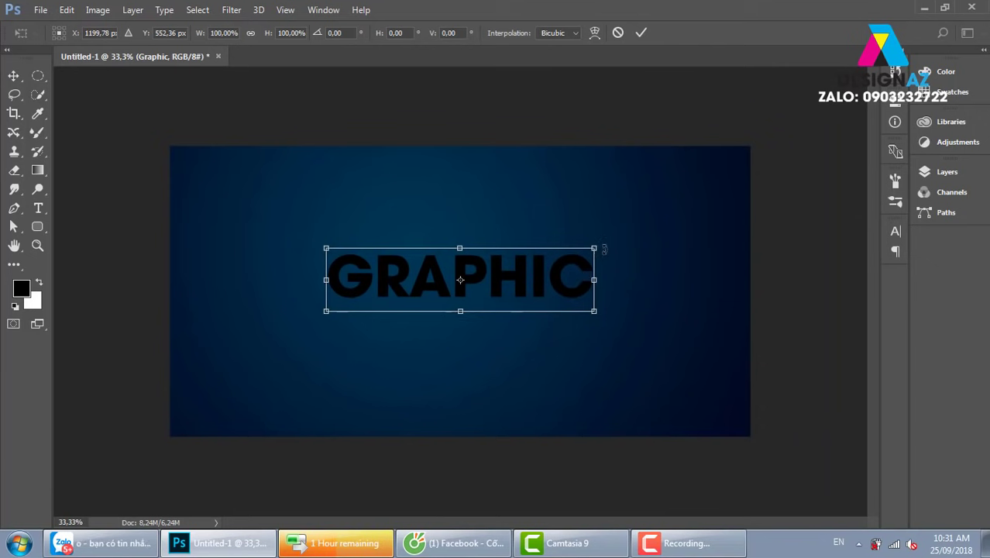
pyautogui.moveTo(593, 248); pyautogui.dragTo(605, 242)
pyautogui.press('Return')
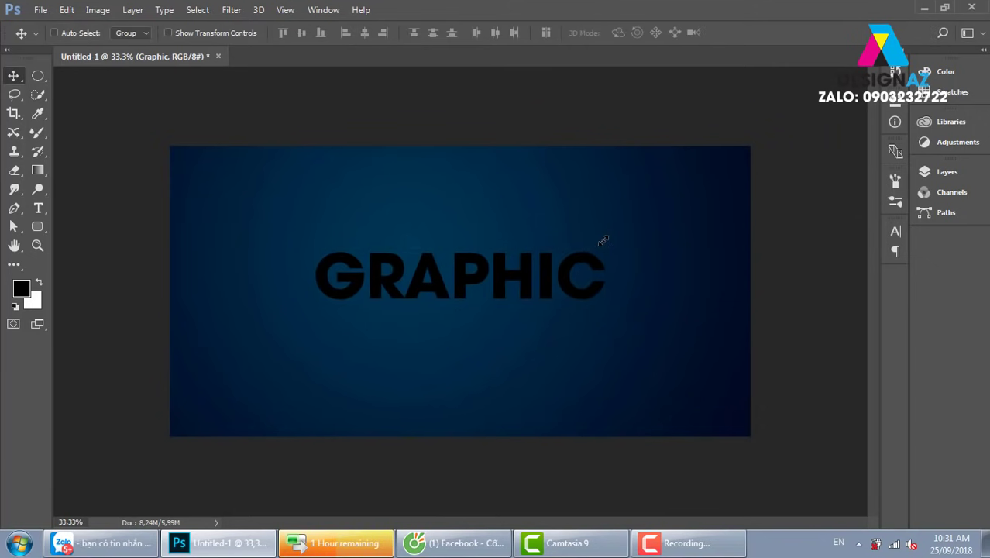
pyautogui.press('Right')
pyautogui.press('Right')
pyautogui.press('Right')
pyautogui.press('Right')
pyautogui.press('Right')
pyautogui.press('Down')
pyautogui.press('Down')
pyautogui.press('Down')
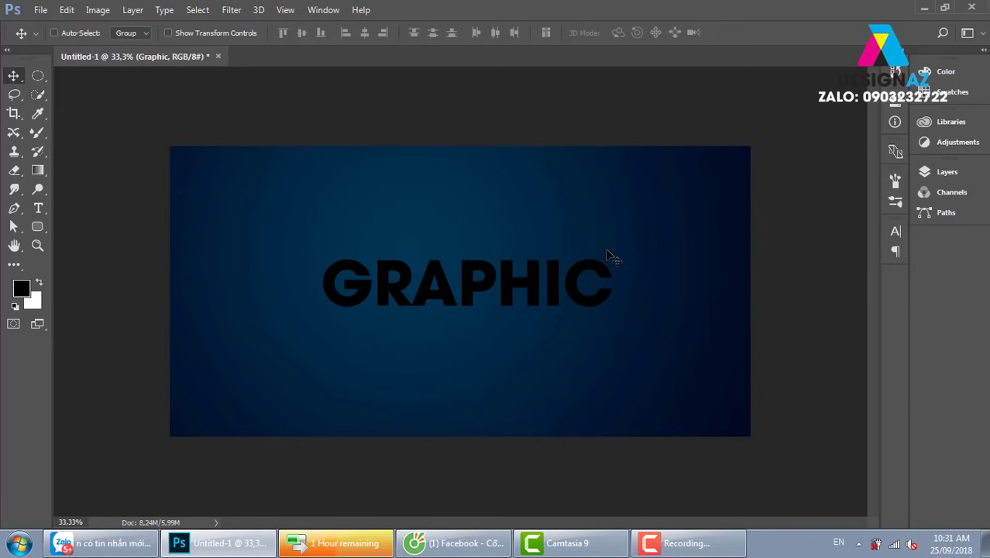
pyautogui.press('F7')
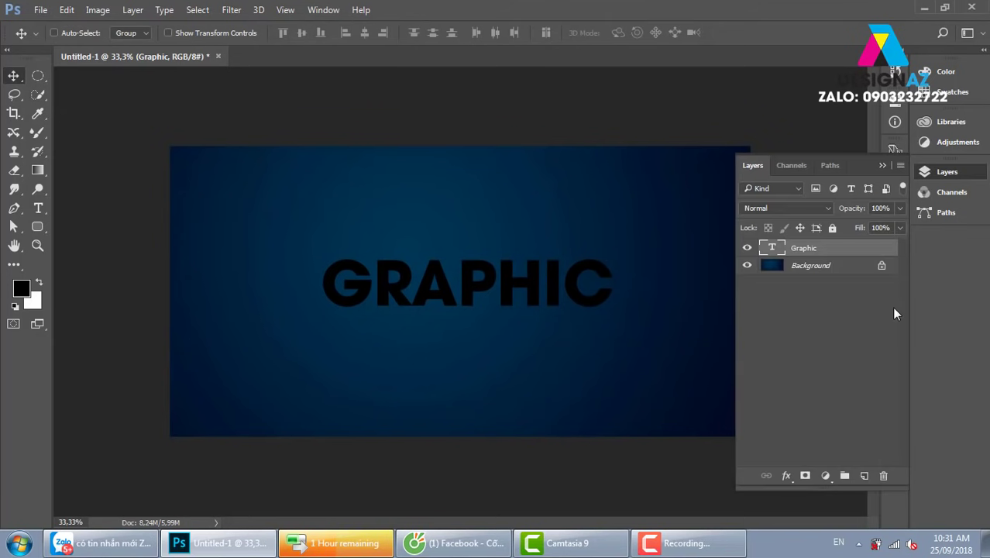
# Merge the Graphic type layer with a new empty layer into the pixel layer Layer 1.
pyautogui.rightClick(843, 258)
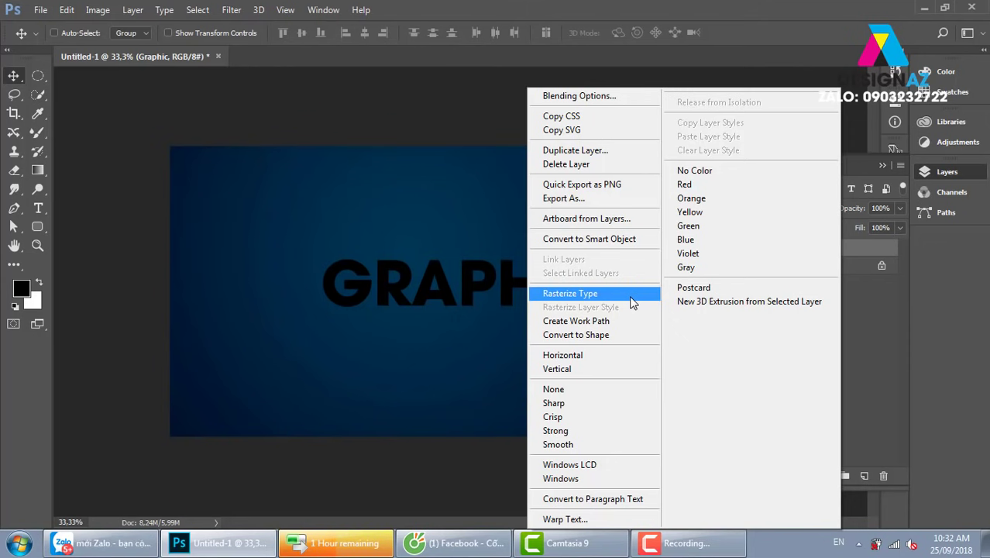
pyautogui.click(631, 302)
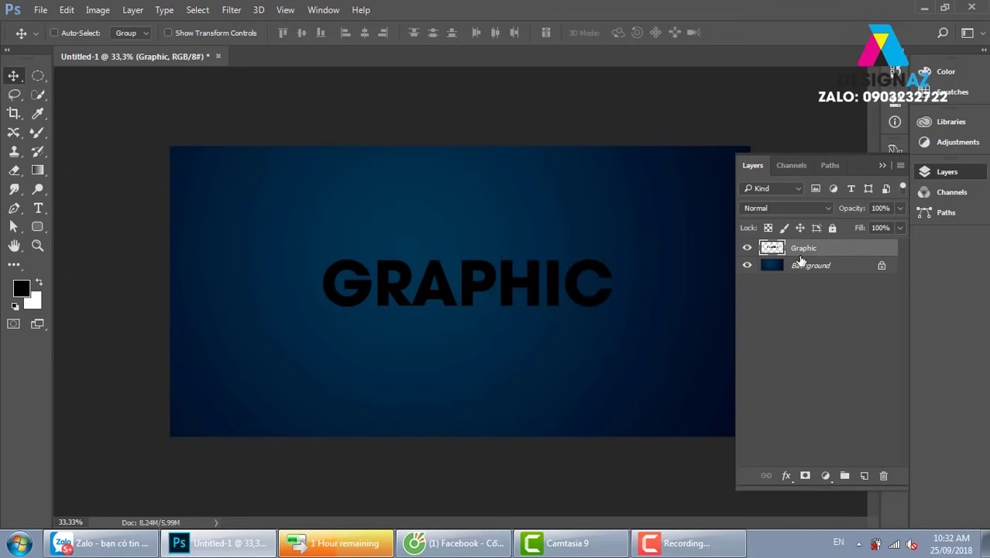
pyautogui.hotkey('ctrl', 'z')
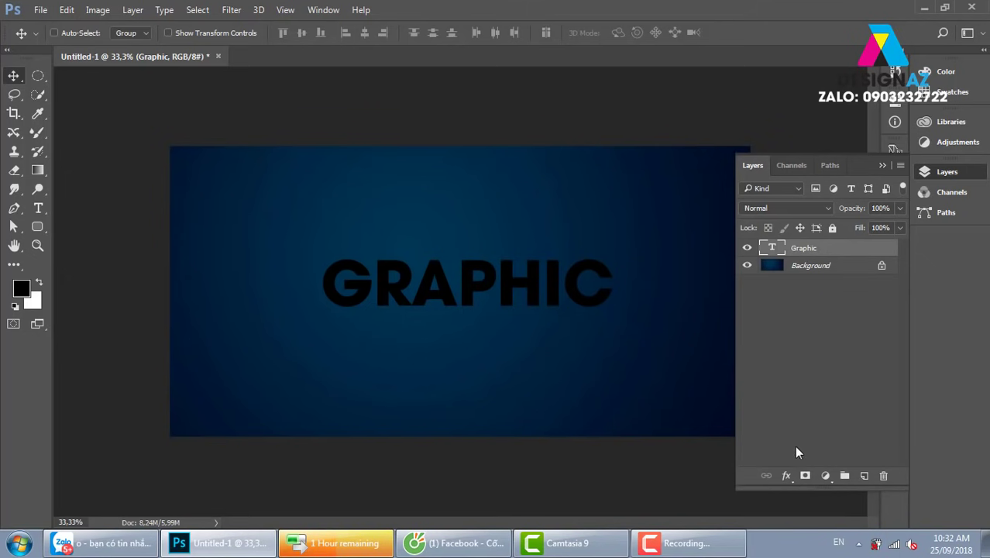
pyautogui.click(864, 474)
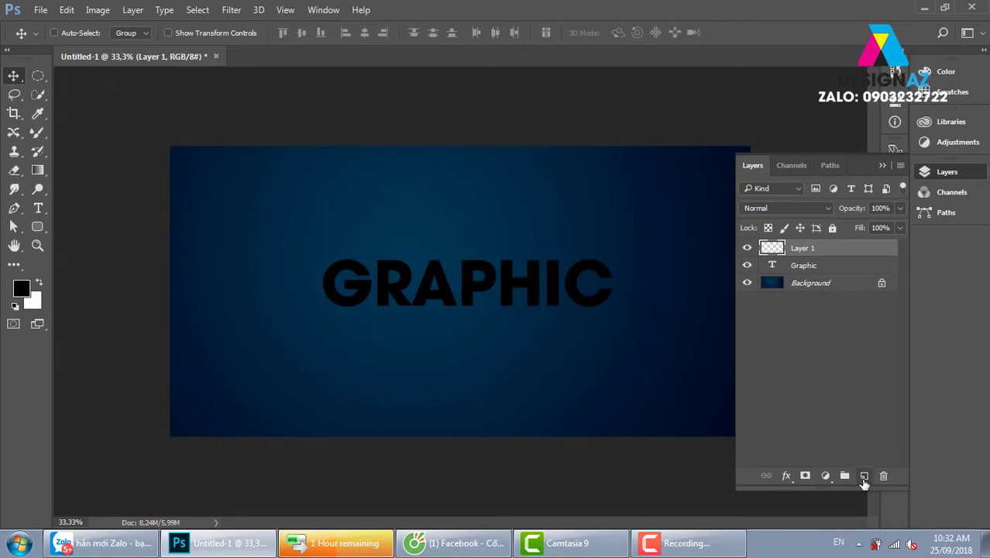
pyautogui.keyDown('shift'); pyautogui.click(855, 264); pyautogui.keyUp('shift')
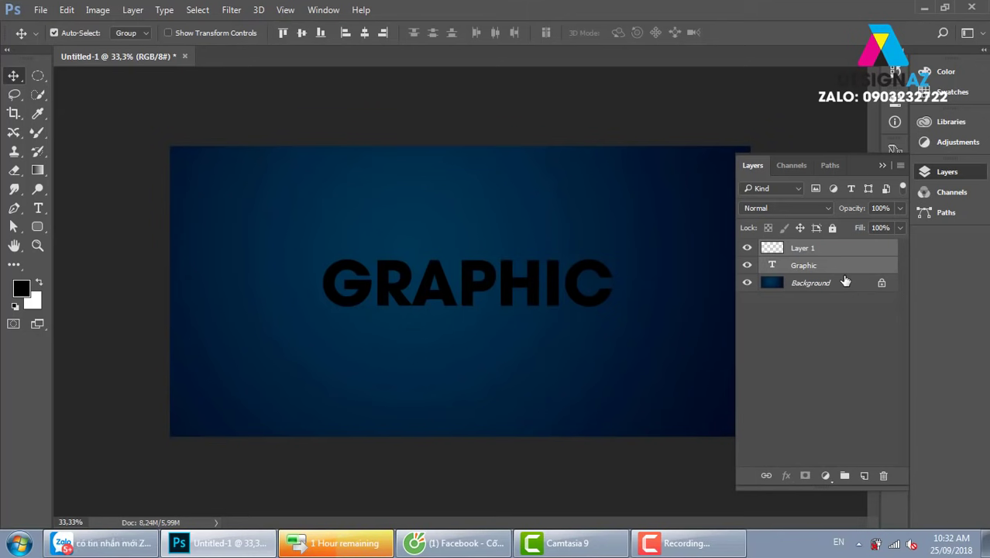
pyautogui.hotkey('ctrl', 'e')
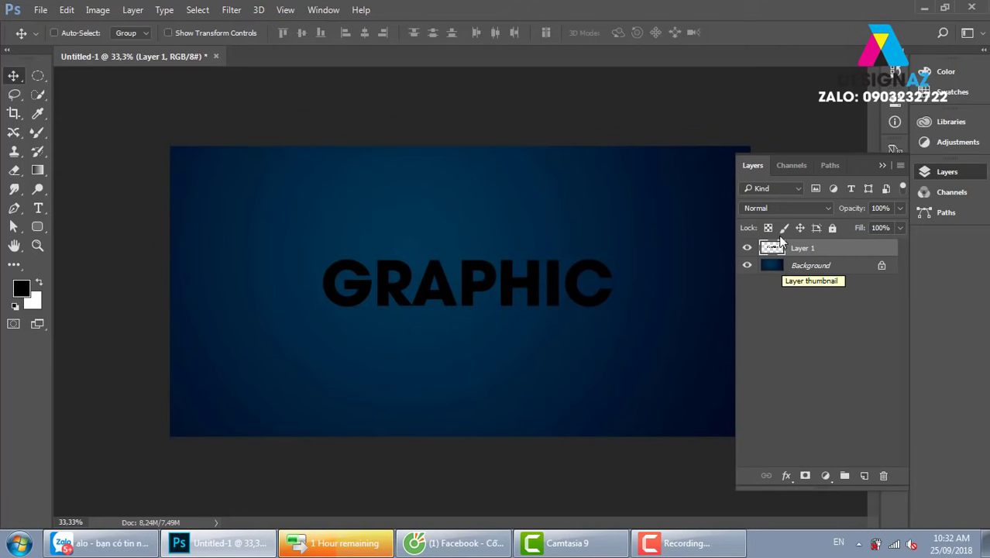
# Lock Layer 1's transparent pixels and set a gradient stop to bright blue 0084ff.
pyautogui.click(768, 227)
pyautogui.press('g')
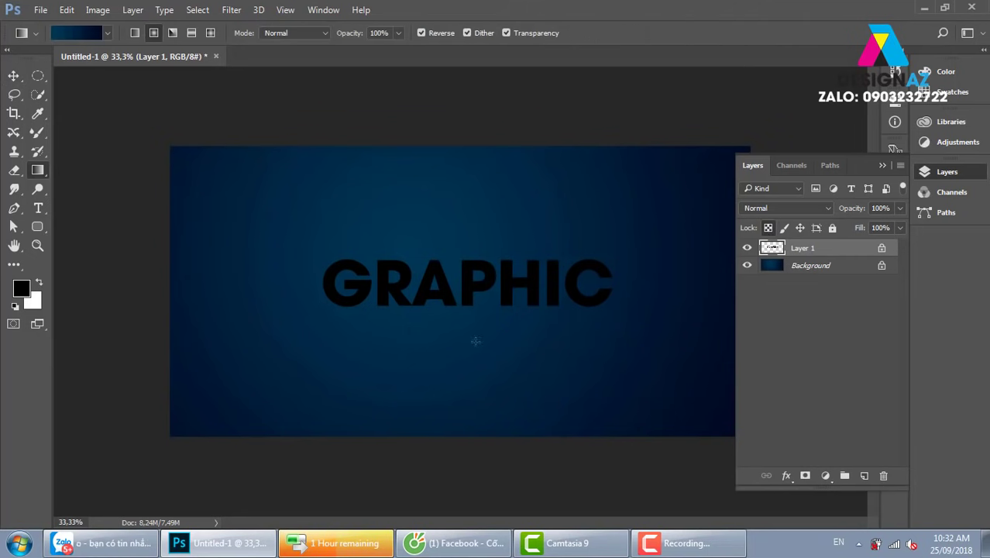
pyautogui.click(77, 35)
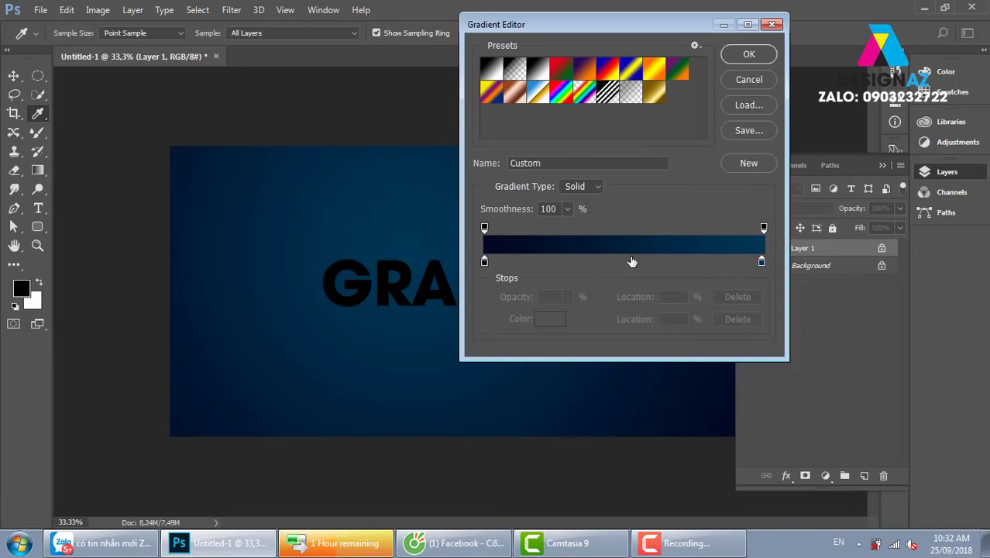
pyautogui.click(484, 261)
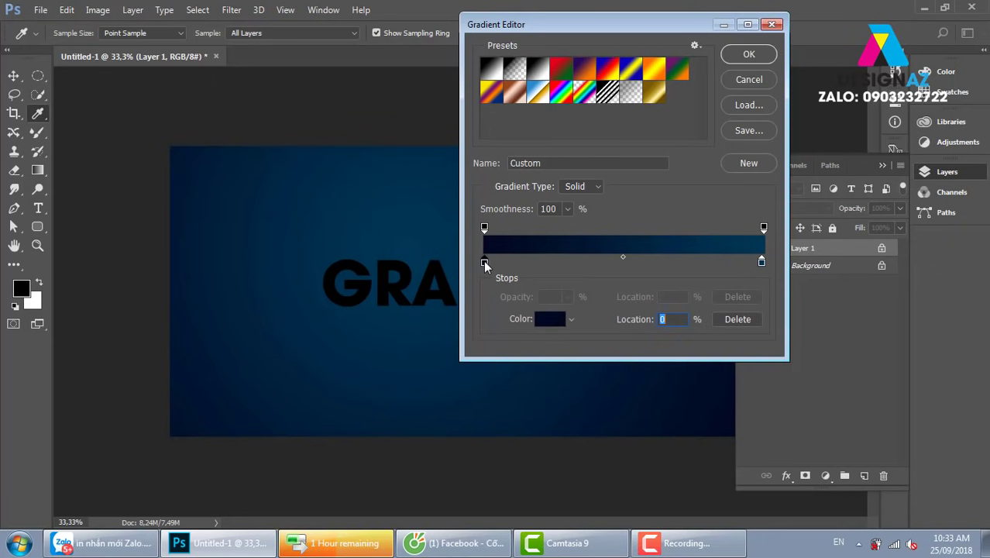
pyautogui.moveTo(484, 261); pyautogui.dragTo(620, 270)
pyautogui.click(553, 320)
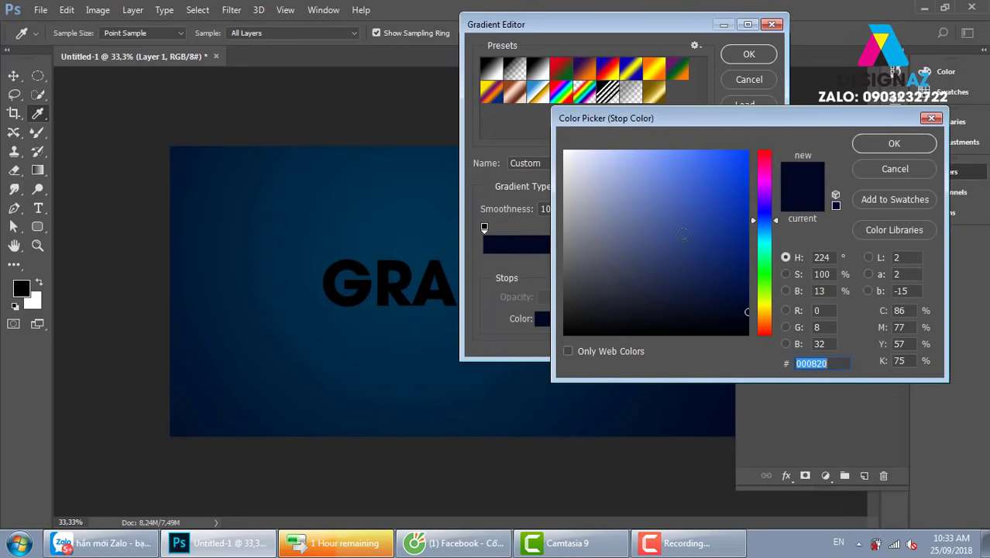
pyautogui.click(672, 191)
pyautogui.write('0084ff')
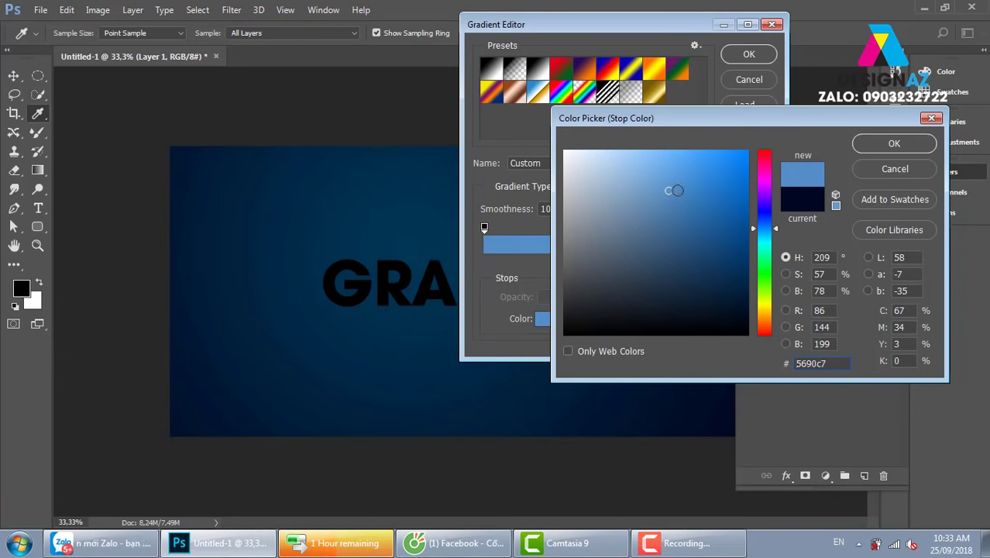
pyautogui.click(894, 144)
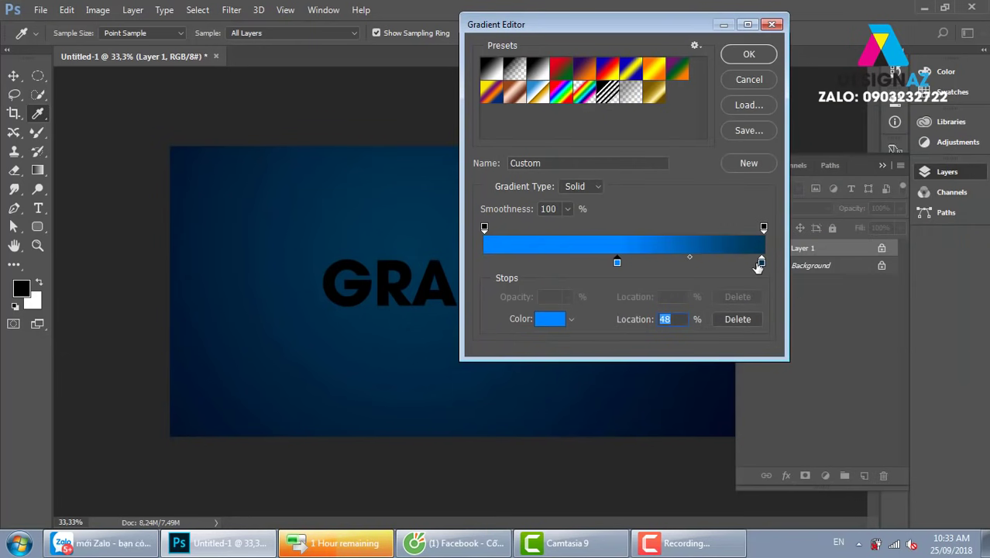
# Place bright blue stops at 0% and 100% with dark blue at 51%, then apply it down the letters.
pyautogui.moveTo(617, 263); pyautogui.dragTo(596, 263)
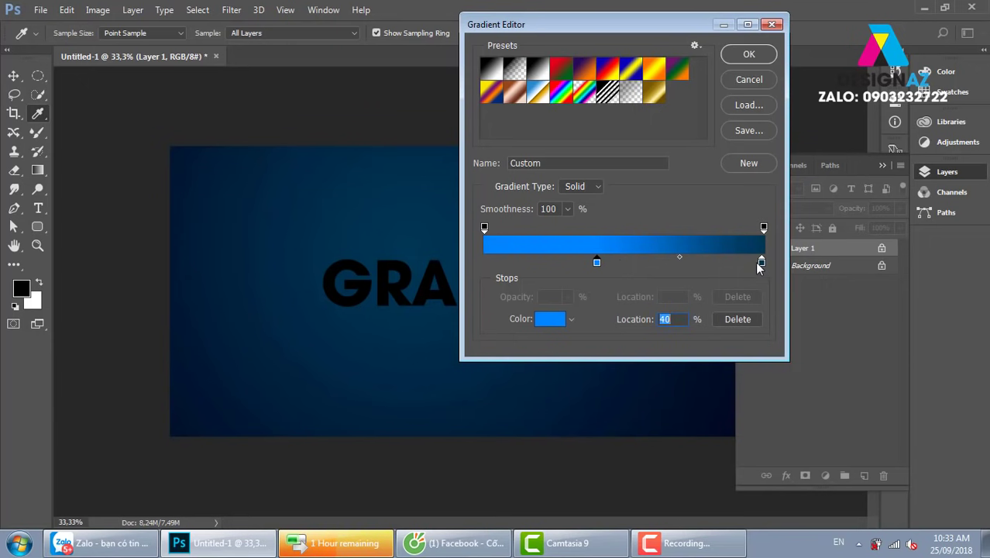
pyautogui.moveTo(762, 262); pyautogui.dragTo(656, 262)
pyautogui.moveTo(597, 262); pyautogui.dragTo(484, 261)
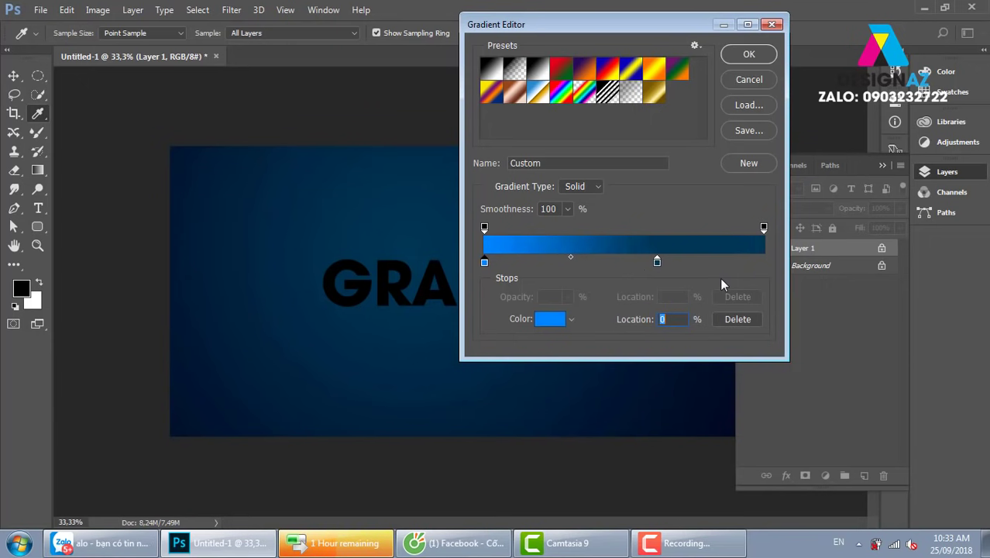
pyautogui.click(747, 262)
pyautogui.moveTo(747, 262); pyautogui.dragTo(764, 262)
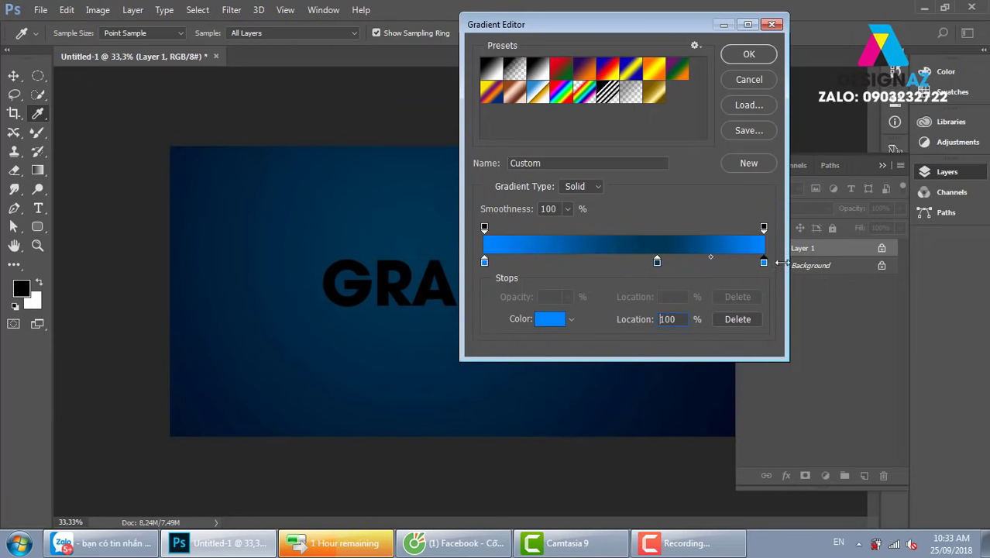
pyautogui.moveTo(658, 261); pyautogui.dragTo(626, 262)
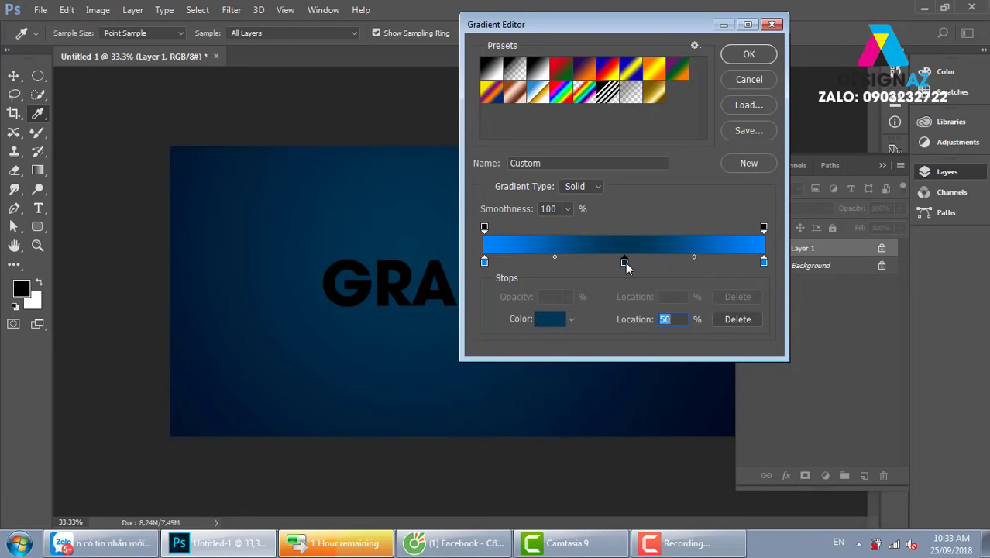
pyautogui.moveTo(625, 261); pyautogui.dragTo(627, 262)
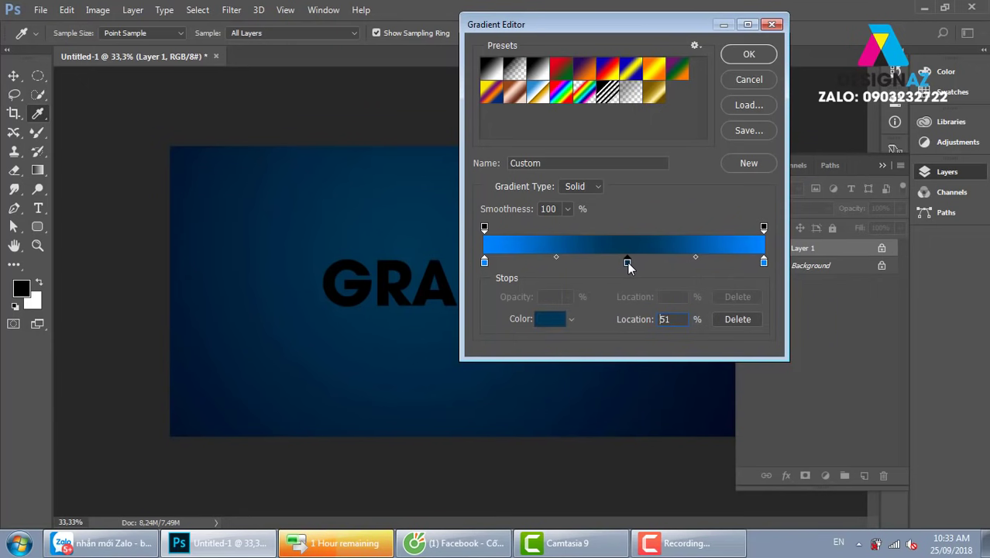
pyautogui.click(764, 57)
pyautogui.moveTo(478, 258); pyautogui.dragTo(478, 307)
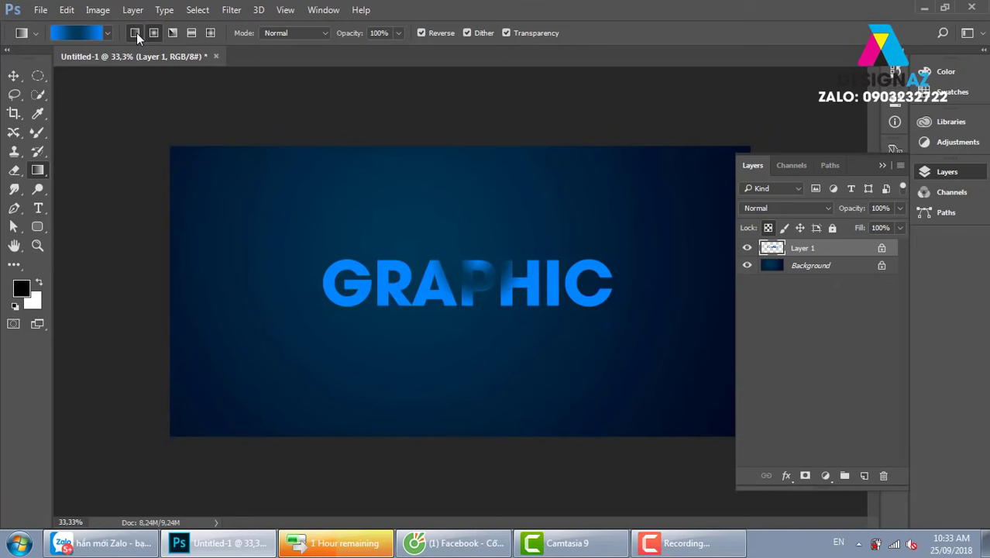
# After trial vertical refills are undone, make the gradient's middle stop a brighter blue.
pyautogui.moveTo(474, 258); pyautogui.dragTo(473, 322)
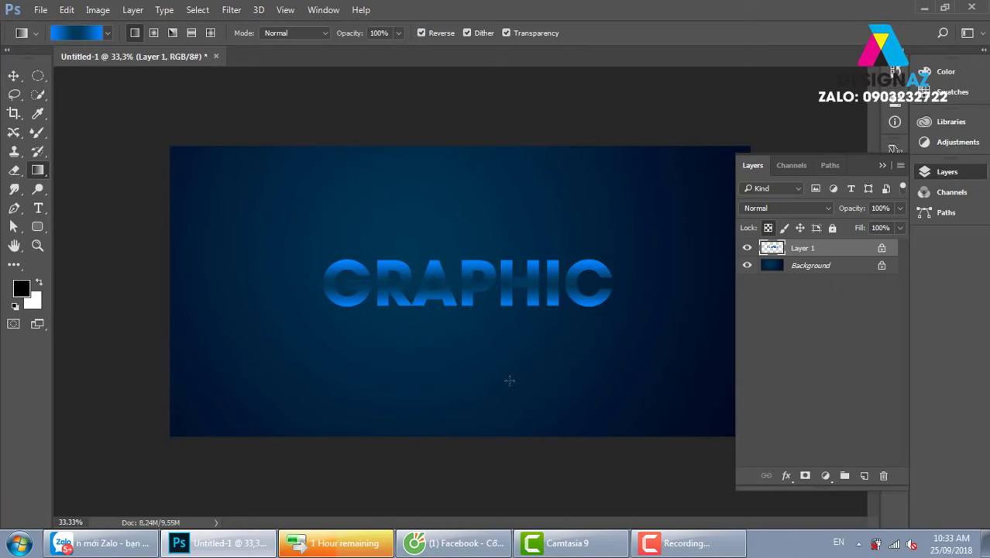
pyautogui.moveTo(476, 248); pyautogui.dragTo(475, 341)
pyautogui.hotkey('ctrl', 'z')
pyautogui.click(52, 30)
pyautogui.click(626, 261)
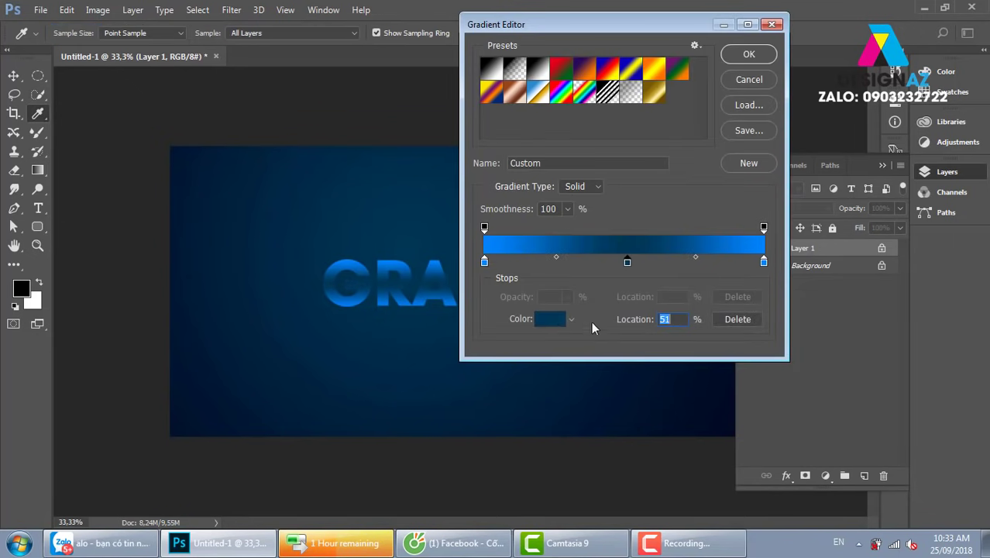
pyautogui.click(550, 323)
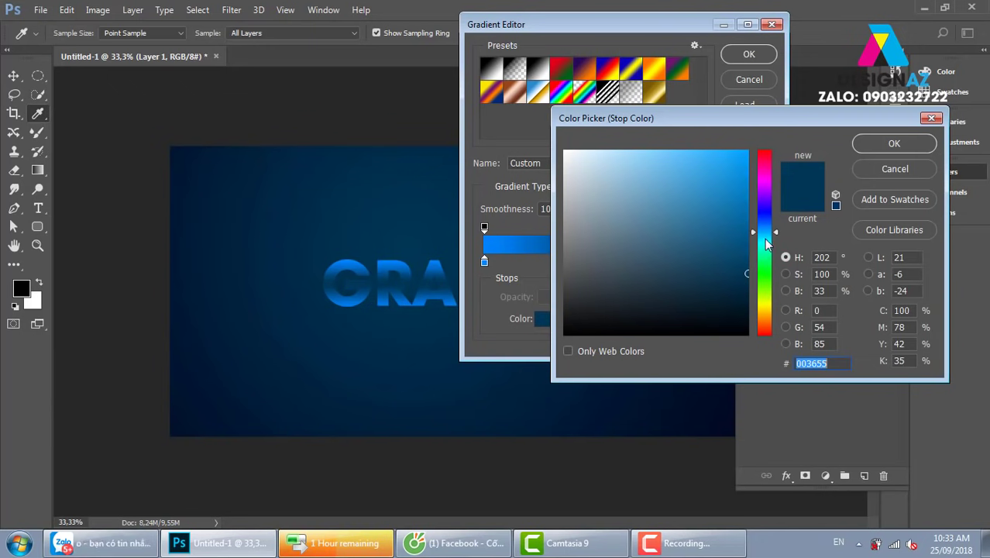
pyautogui.moveTo(765, 240); pyautogui.dragTo(765, 225)
pyautogui.click(736, 223)
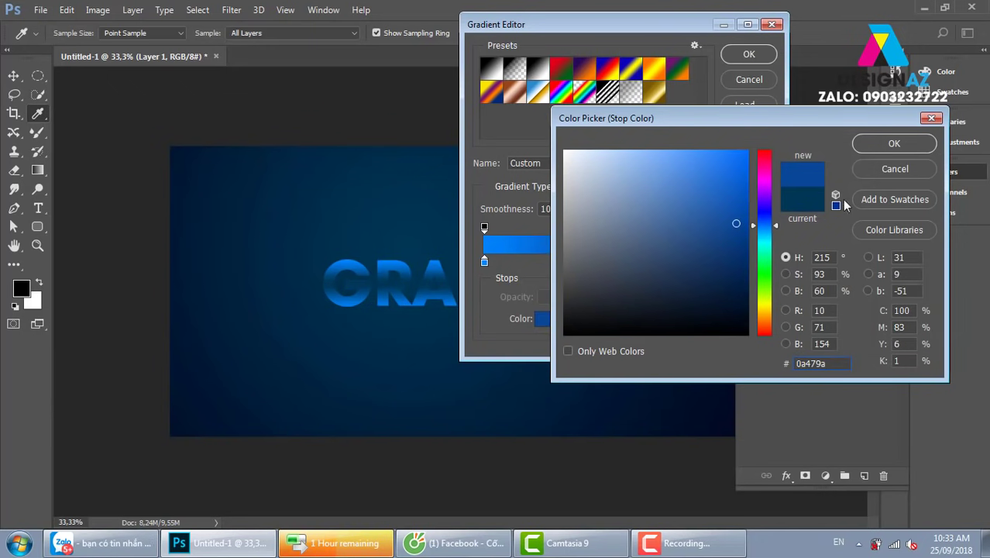
pyautogui.click(894, 143)
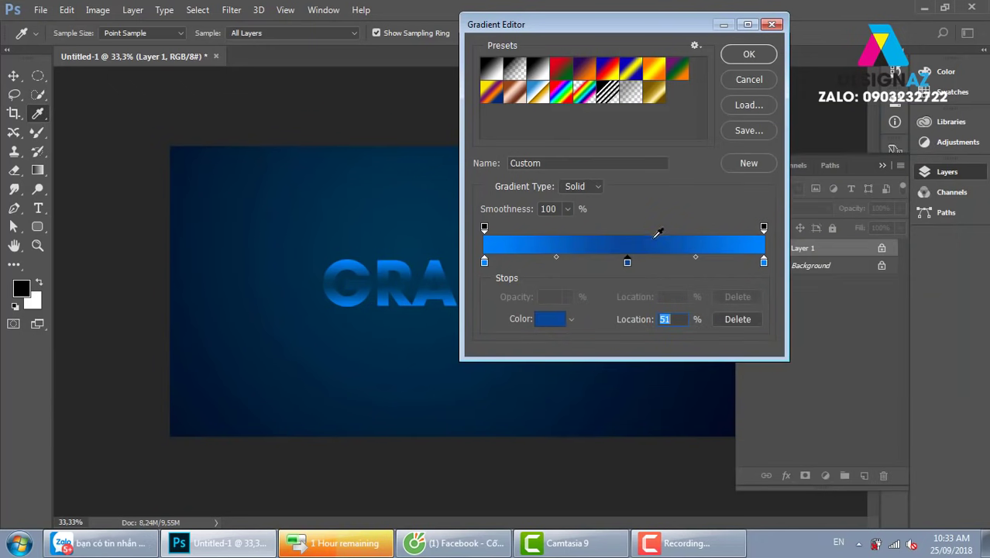
# Set a stop to darker blue and redraw the gradient top to bottom across GRAPHIC.
pyautogui.click(550, 319)
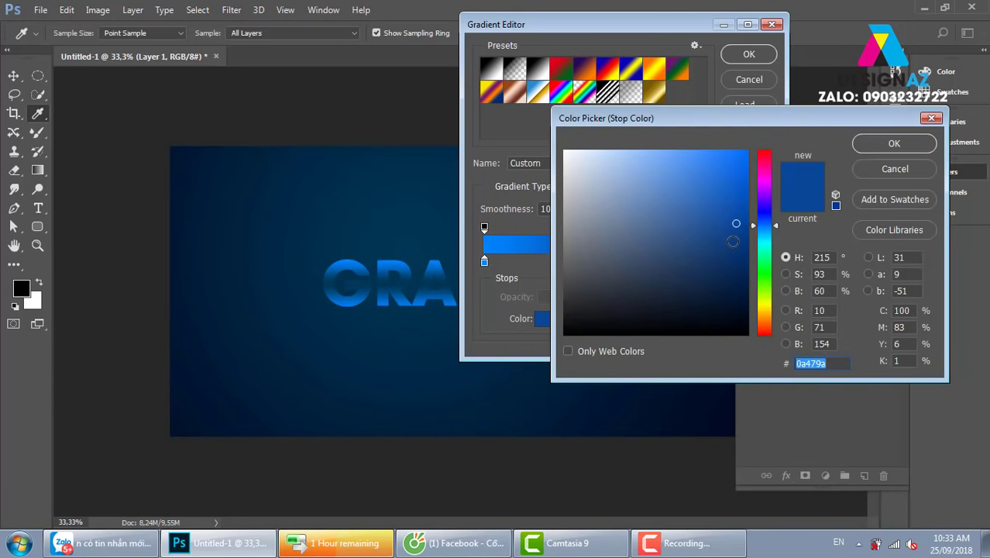
pyautogui.click(734, 242)
pyautogui.click(890, 143)
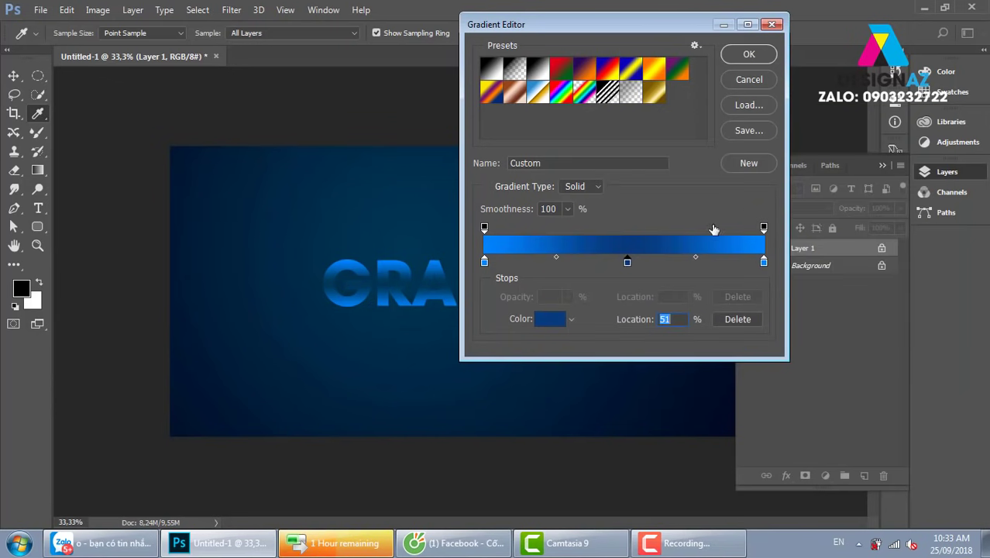
pyautogui.click(750, 56)
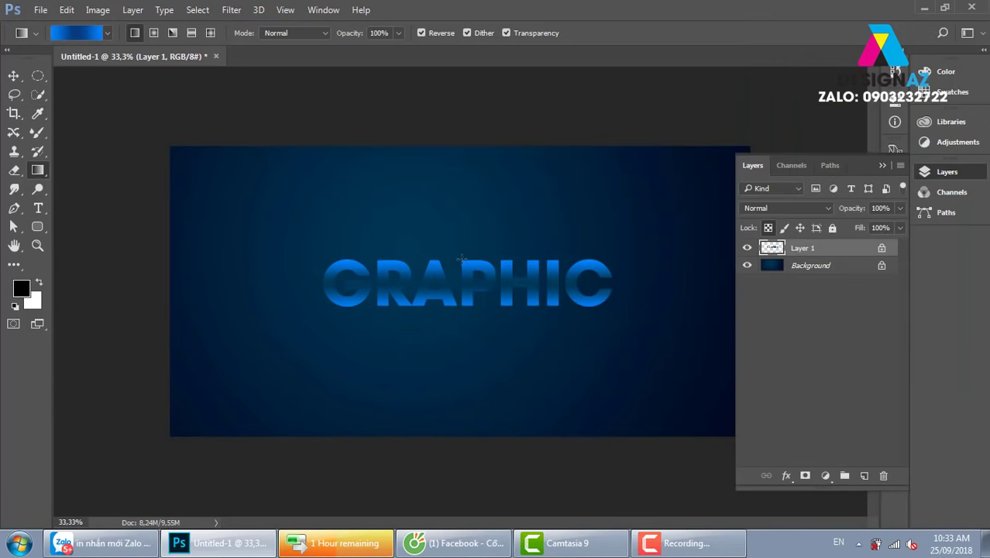
pyautogui.moveTo(461, 262); pyautogui.dragTo(458, 314)
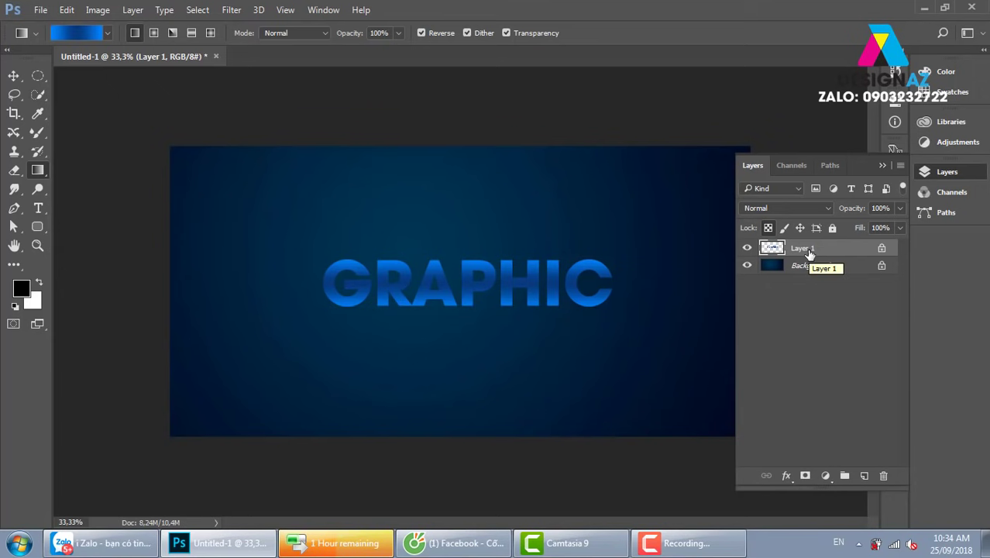
pyautogui.hotkey('ctrl', 'j')
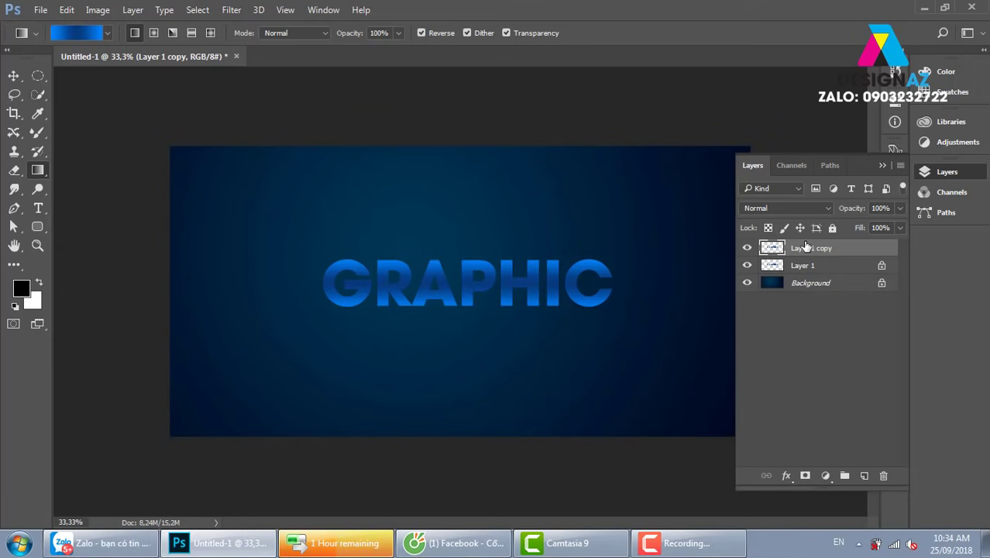
pyautogui.press('v')
pyautogui.moveTo(496, 294); pyautogui.dragTo(501, 229)
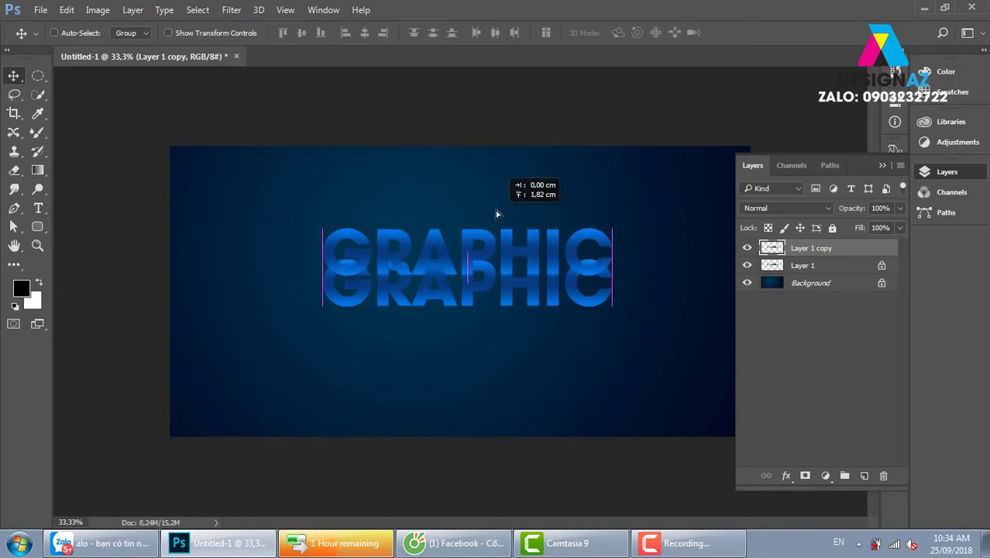
pyautogui.hotkey('ctrl', 'z')
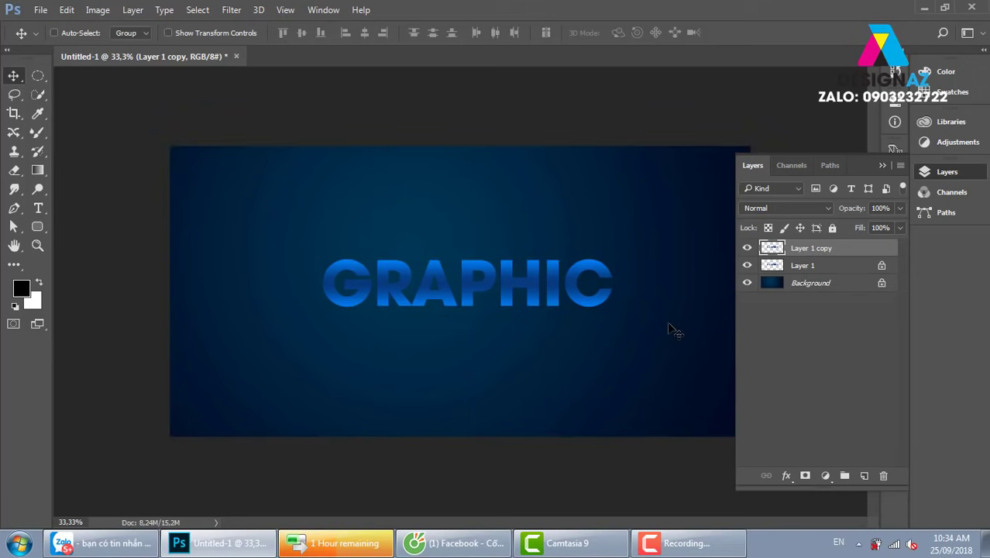
pyautogui.press('Down')
pyautogui.press('Down')
pyautogui.press('Down')
pyautogui.press('Down')
pyautogui.press('Down')
pyautogui.press('Down')
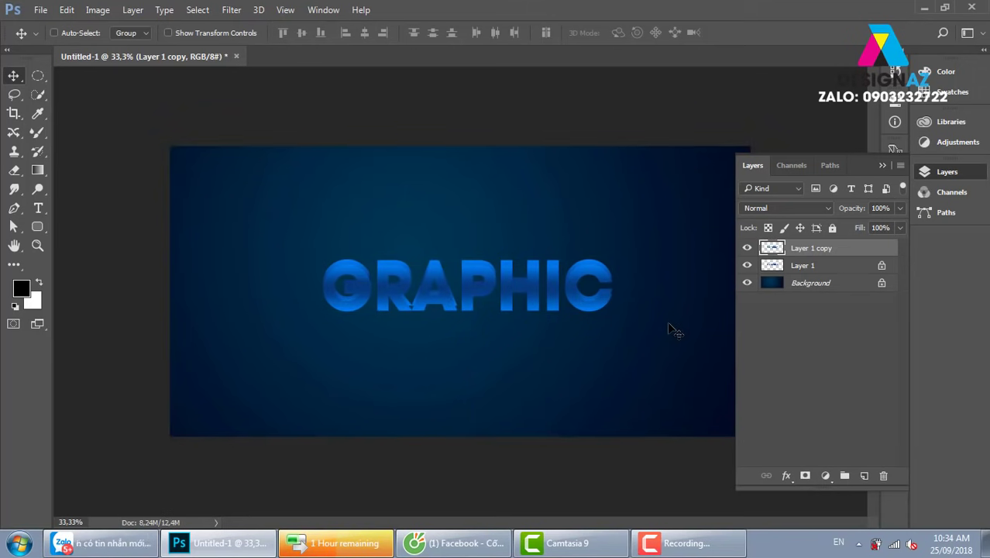
pyautogui.press('5')
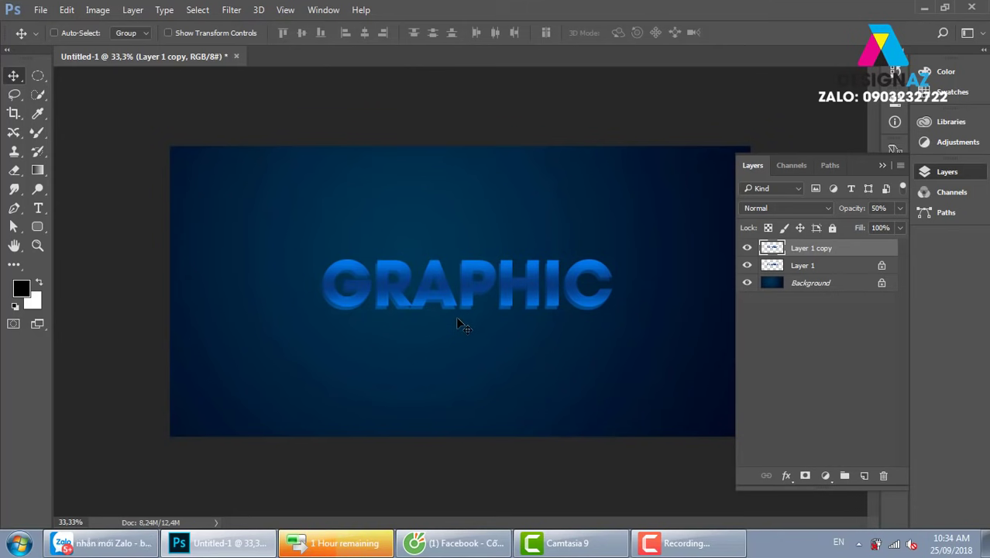
pyautogui.press('Down')
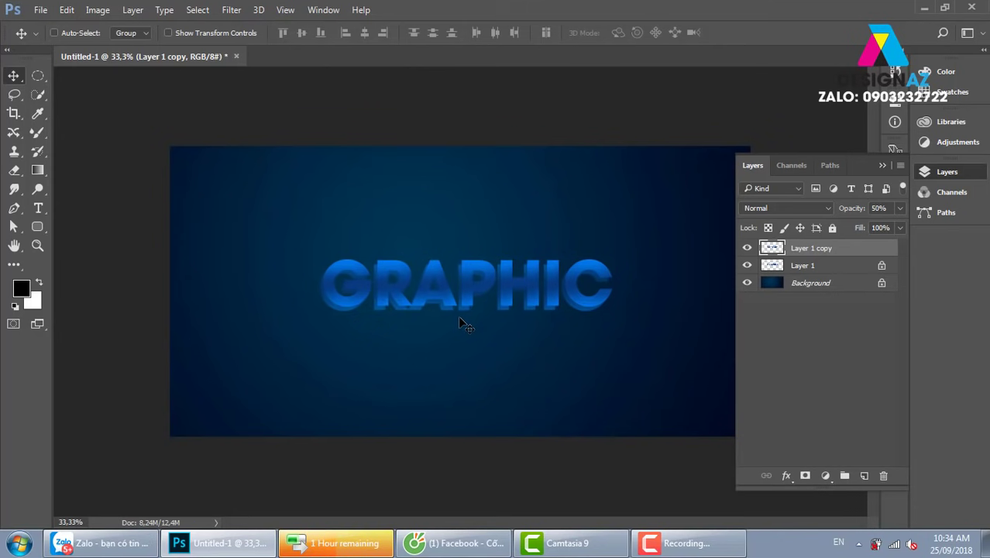
pyautogui.press('Up')
pyautogui.press('Up')
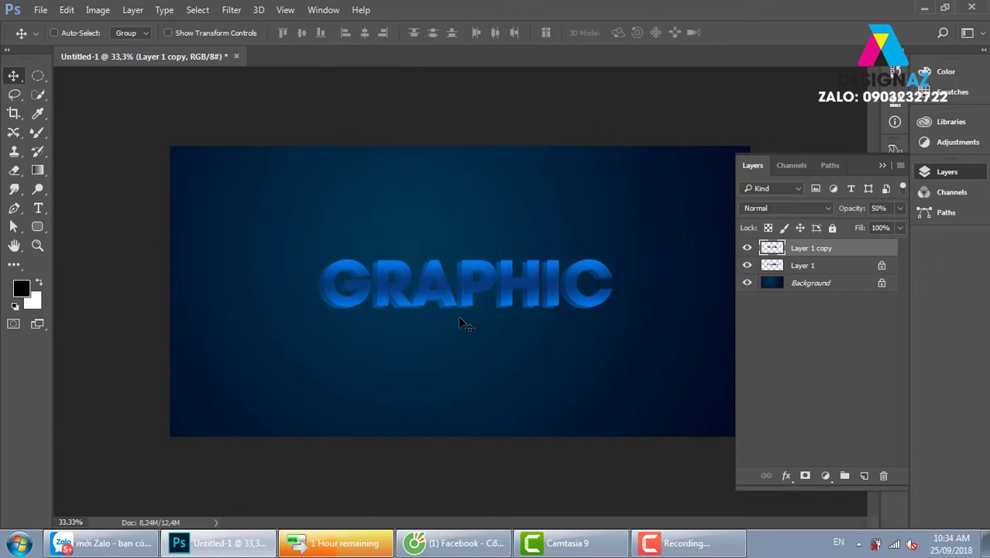
pyautogui.press('Down')
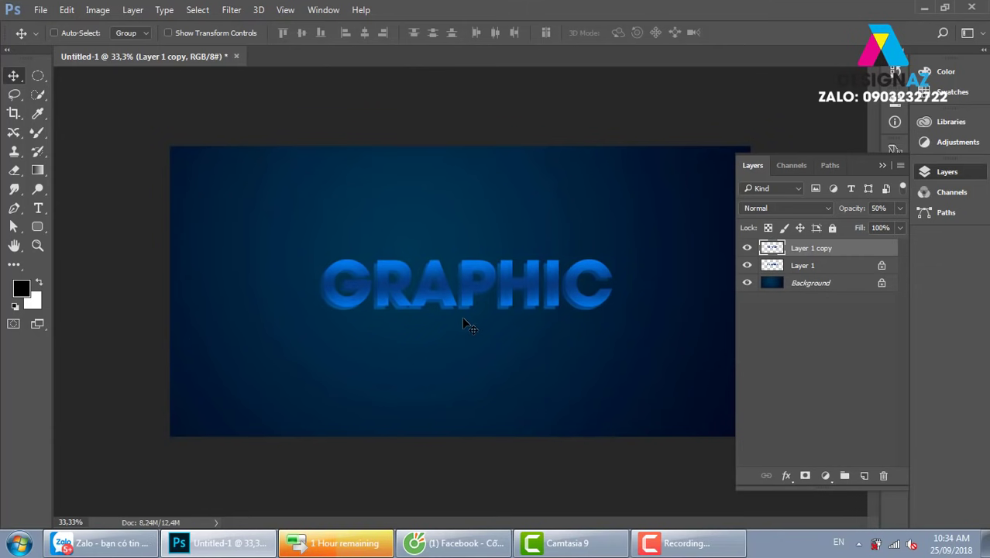
pyautogui.press('Delete')
# Duplicate the gradient text layer, lock its transparent pixels, and fill its letters white.
pyautogui.hotkey('alt', 'Down')
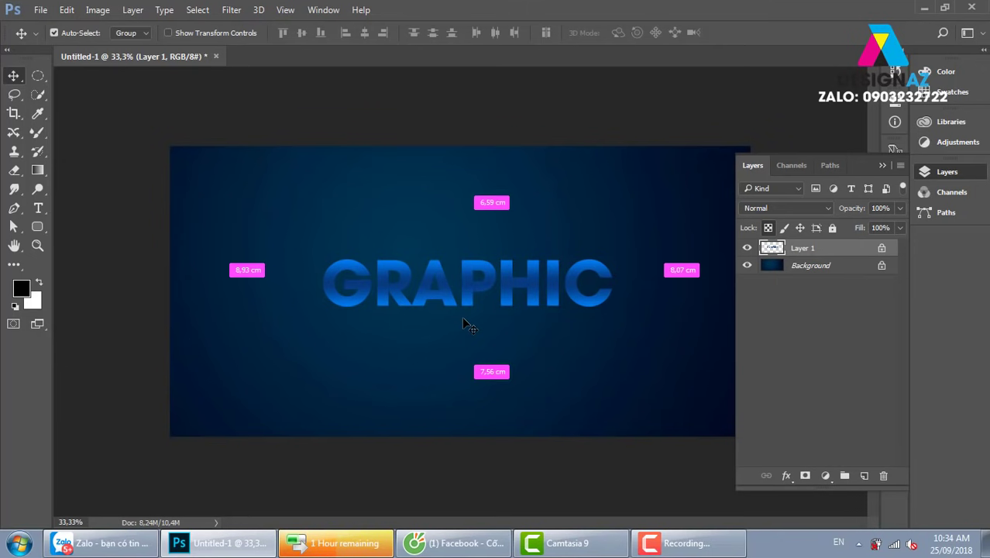
pyautogui.click(767, 228)
pyautogui.hotkey('ctrl', 'BackSpace')
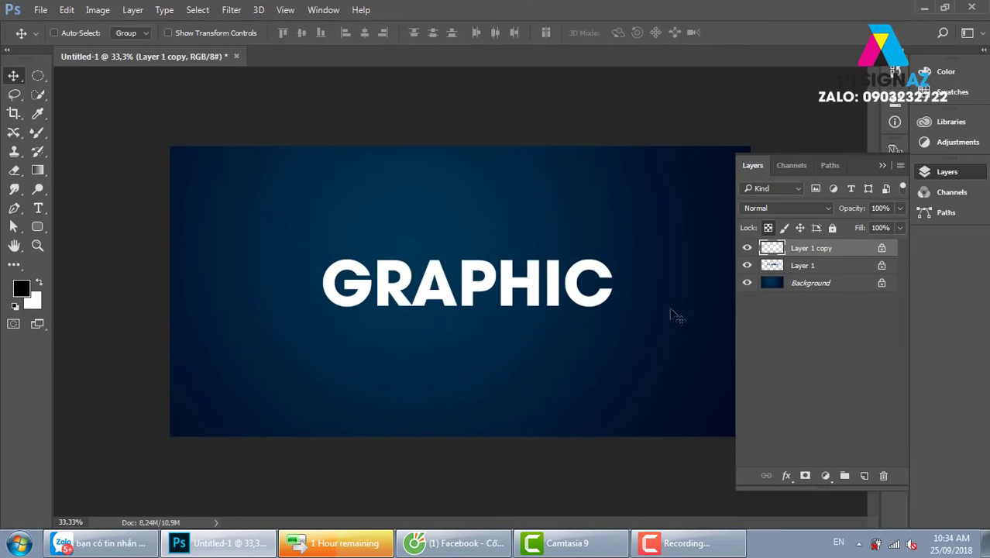
pyautogui.moveTo(581, 276); pyautogui.dragTo(563, 187)
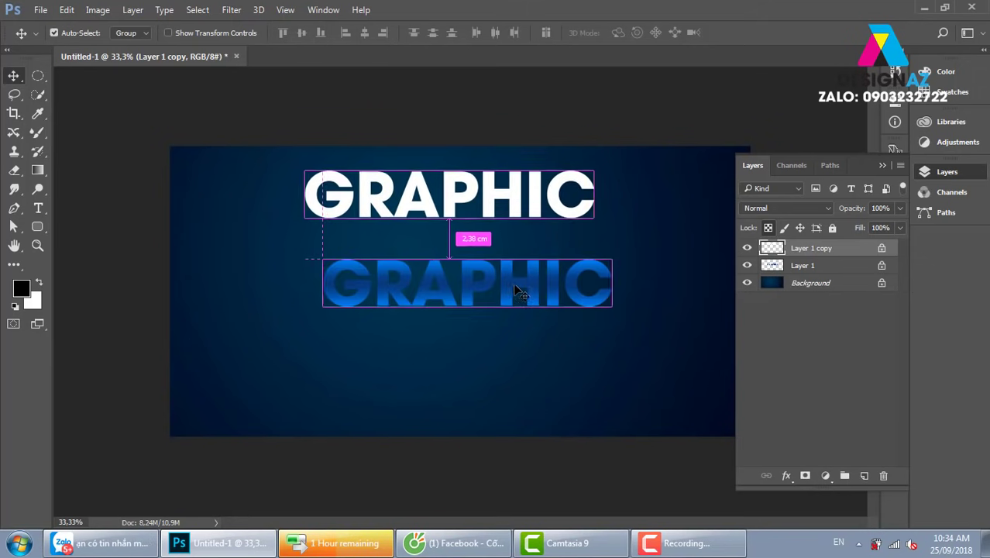
pyautogui.moveTo(507, 283); pyautogui.dragTo(525, 371)
# Delete the lower half of the white letters using a rectangular selection, then deselect.
pyautogui.moveTo(42, 74); pyautogui.dragTo(109, 73)
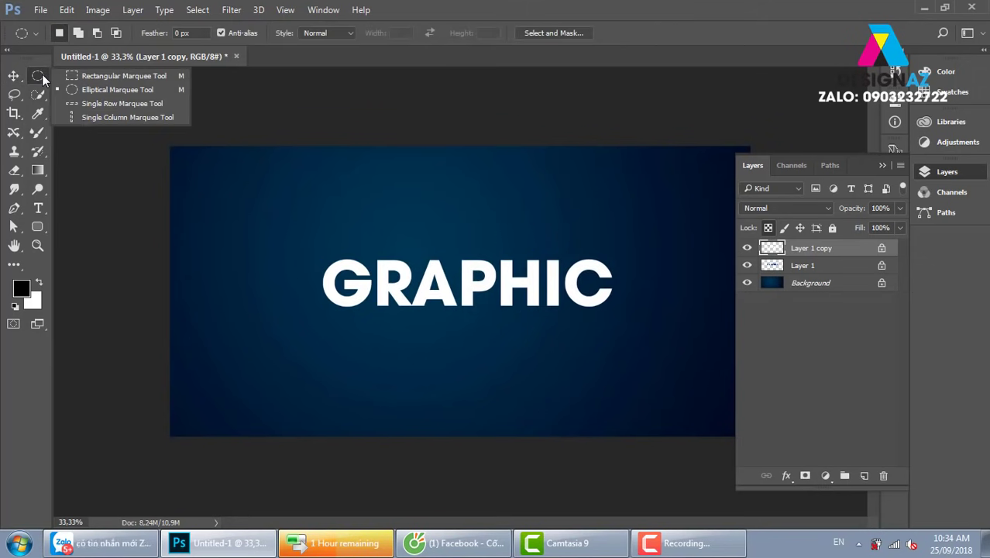
pyautogui.moveTo(236, 348); pyautogui.dragTo(684, 284)
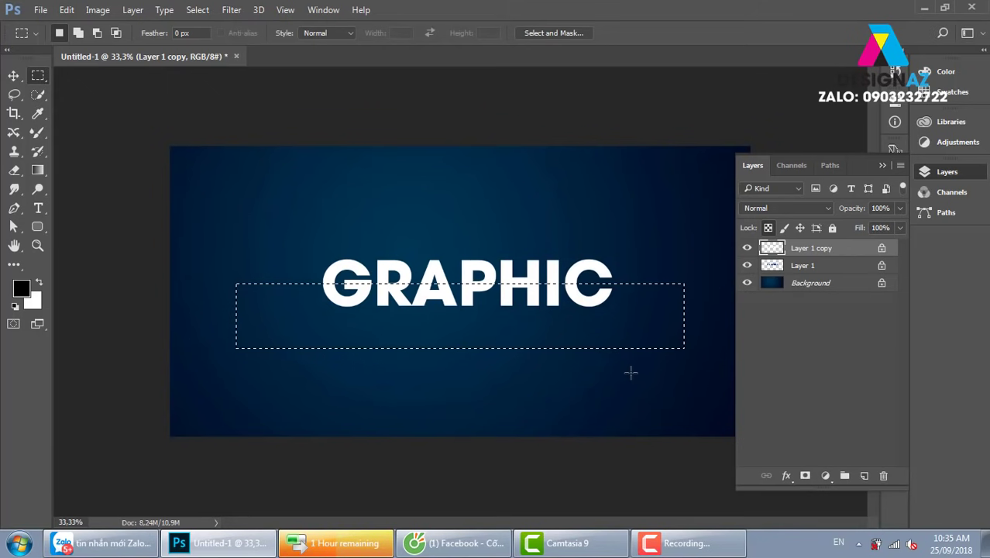
pyautogui.press('Delete')
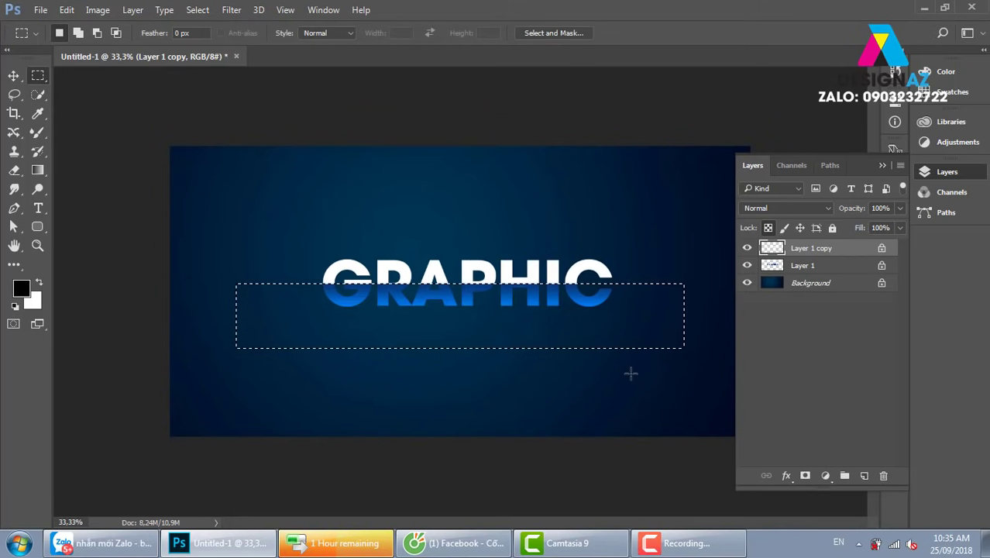
pyautogui.press('v')
pyautogui.hotkey('ctrl', 'd')
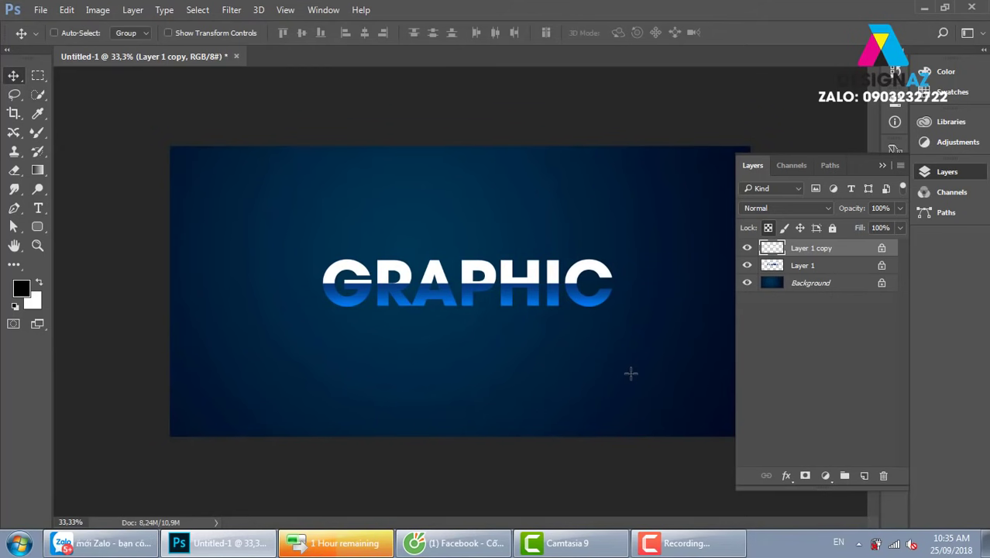
# Check the alignment of the white half over the blue text, leaving the white layer active.
pyautogui.moveTo(555, 283); pyautogui.dragTo(565, 217)
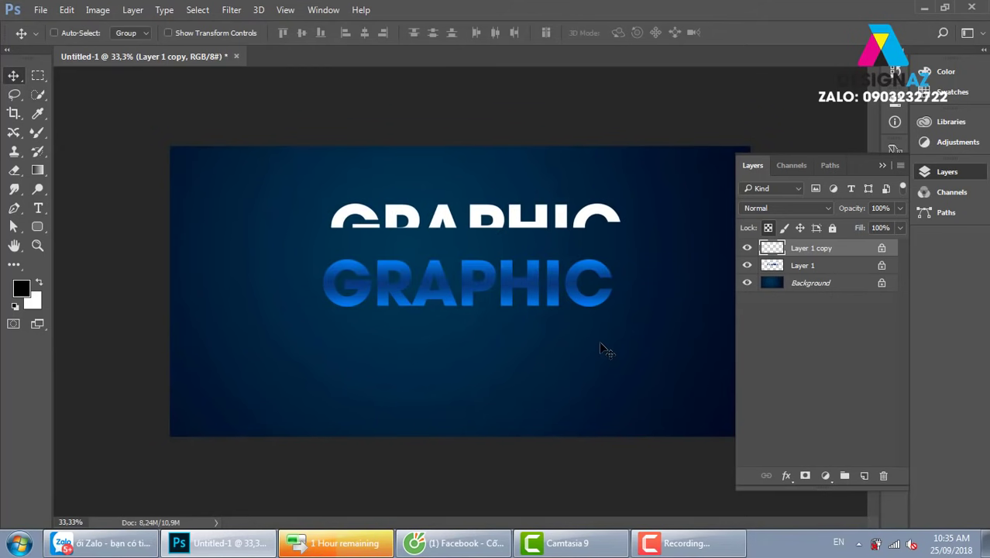
pyautogui.hotkey('ctrl', 'z')
pyautogui.click(813, 265)
pyautogui.moveTo(454, 356); pyautogui.dragTo(453, 389)
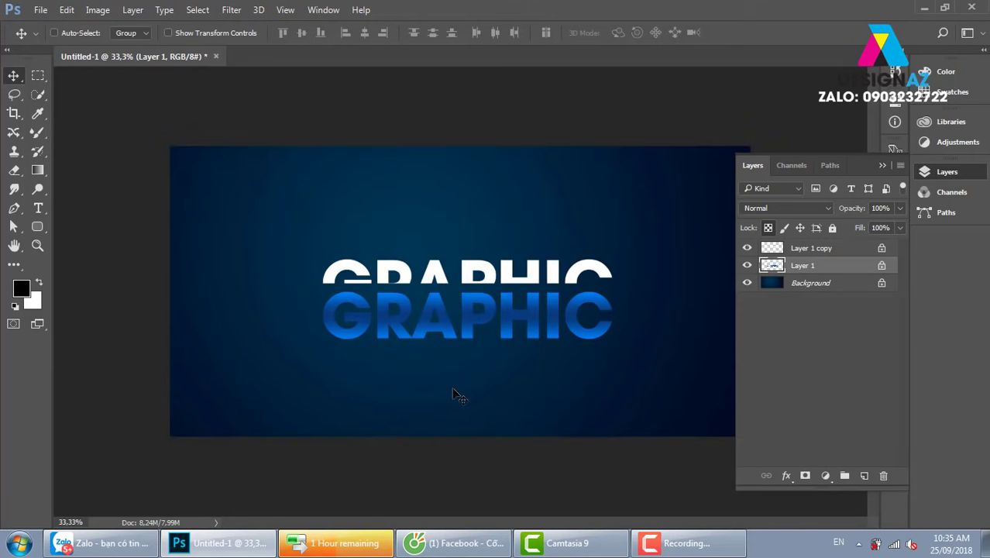
pyautogui.moveTo(457, 394); pyautogui.dragTo(457, 363)
pyautogui.click(844, 248)
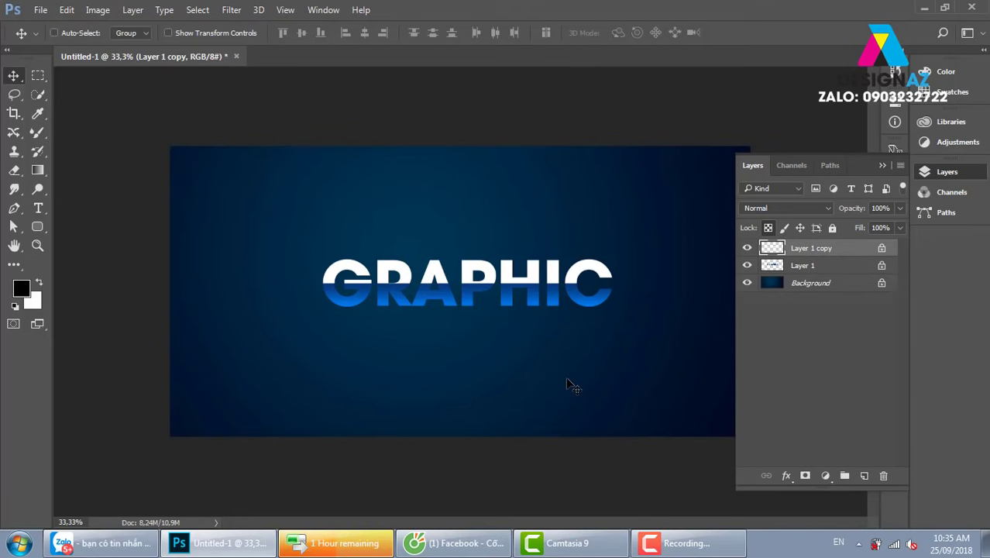
# Set Layer 1 copy to 20% opacity, then select Layer 1, try moving it, and undo.
pyautogui.press('2')
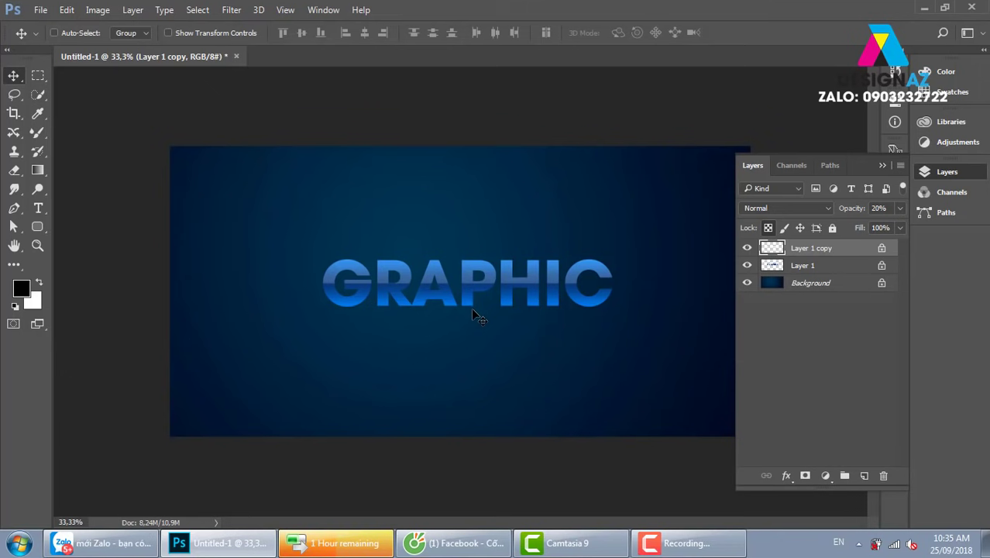
pyautogui.rightClick(401, 299)
pyautogui.click(414, 309)
pyautogui.moveTo(413, 309); pyautogui.dragTo(412, 337)
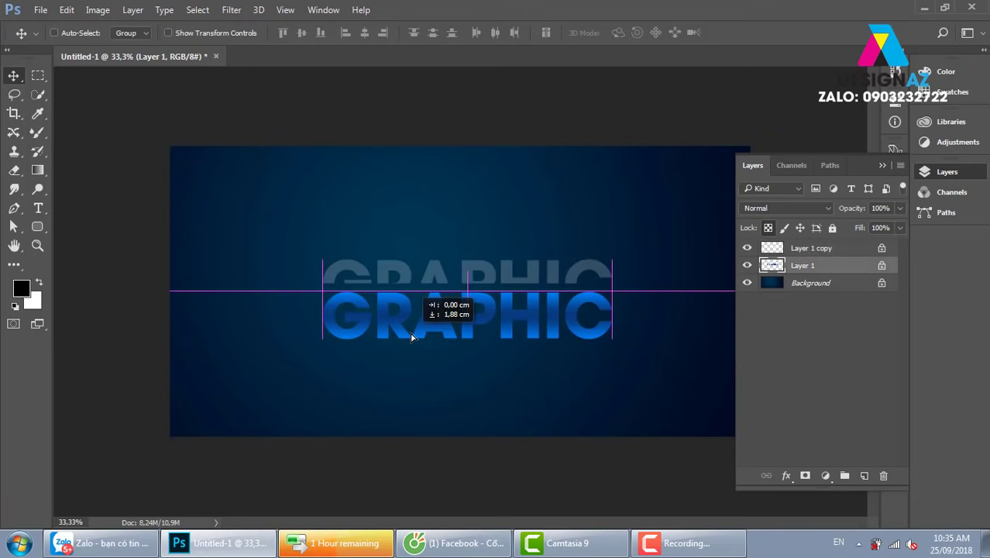
pyautogui.hotkey('ctrl', 'z')
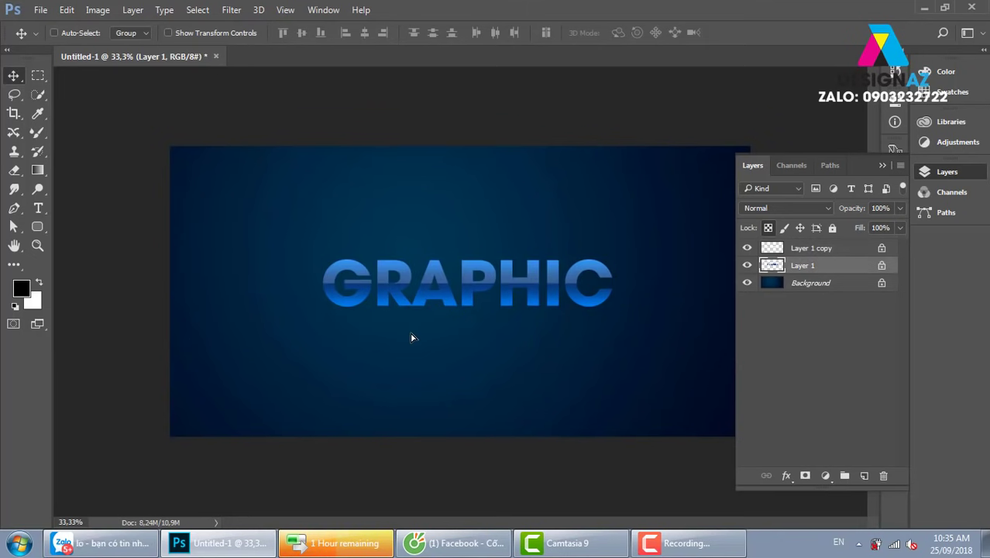
pyautogui.hotkey('ctrl', 'j')
pyautogui.moveTo(438, 309); pyautogui.dragTo(395, 391)
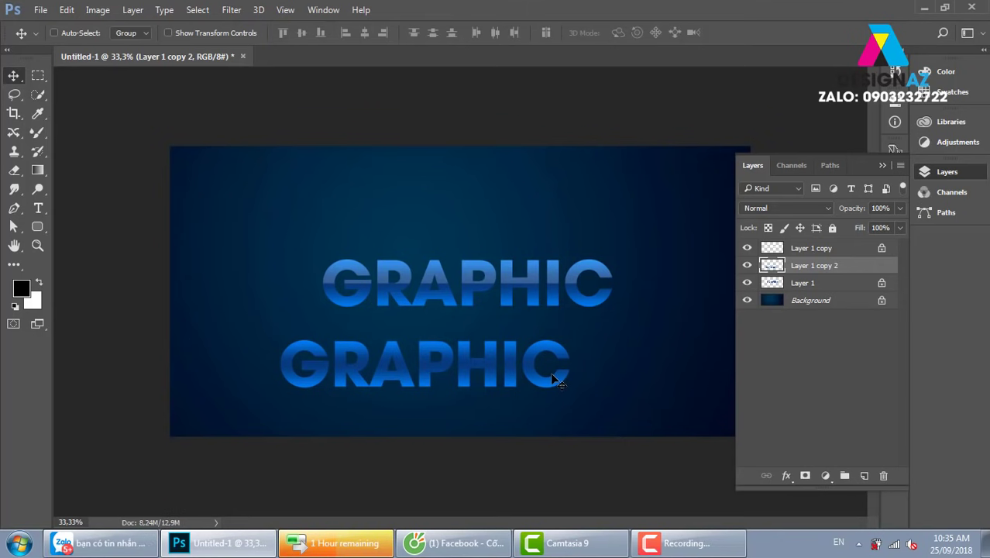
pyautogui.click(769, 227)
pyautogui.hotkey('alt', 'BackSpace')
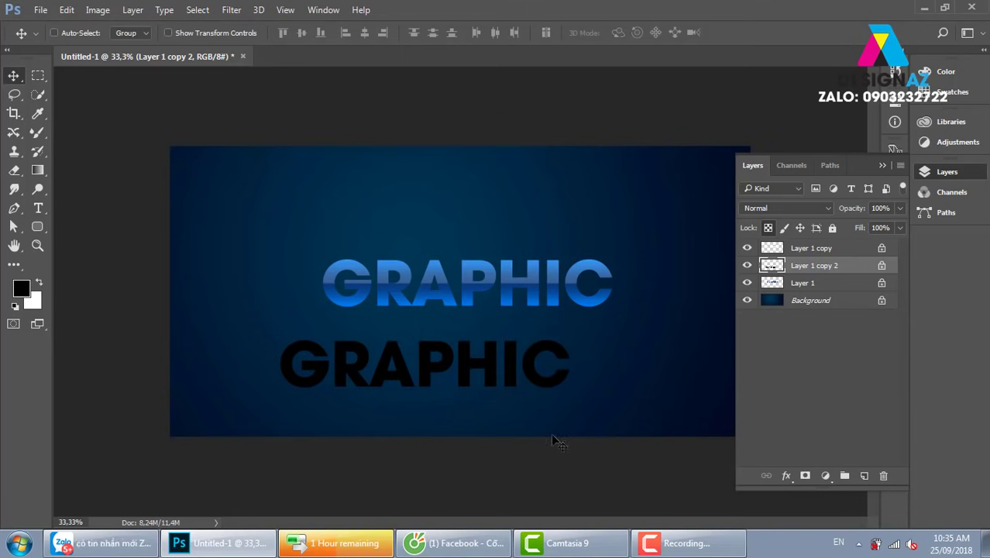
pyautogui.moveTo(495, 374); pyautogui.dragTo(538, 339)
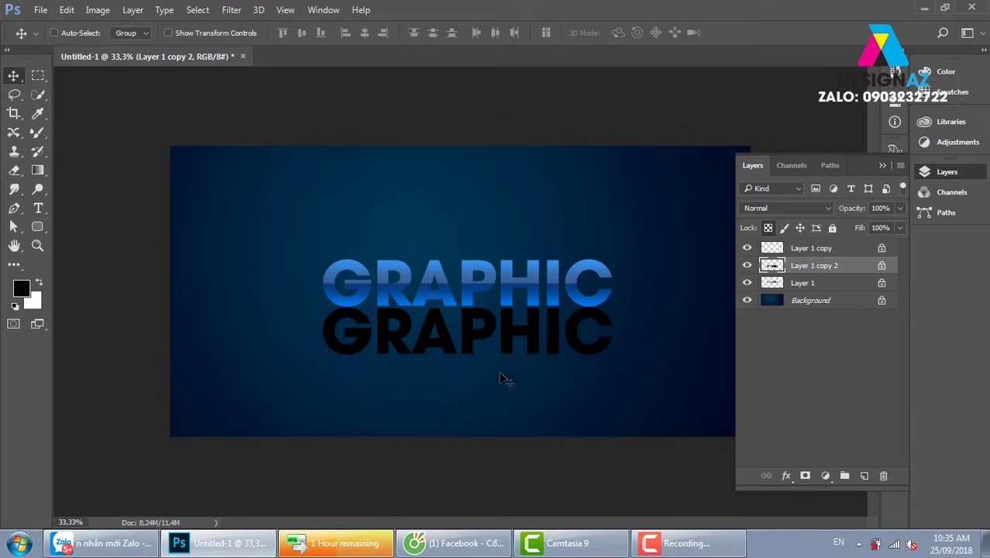
pyautogui.click(232, 10)
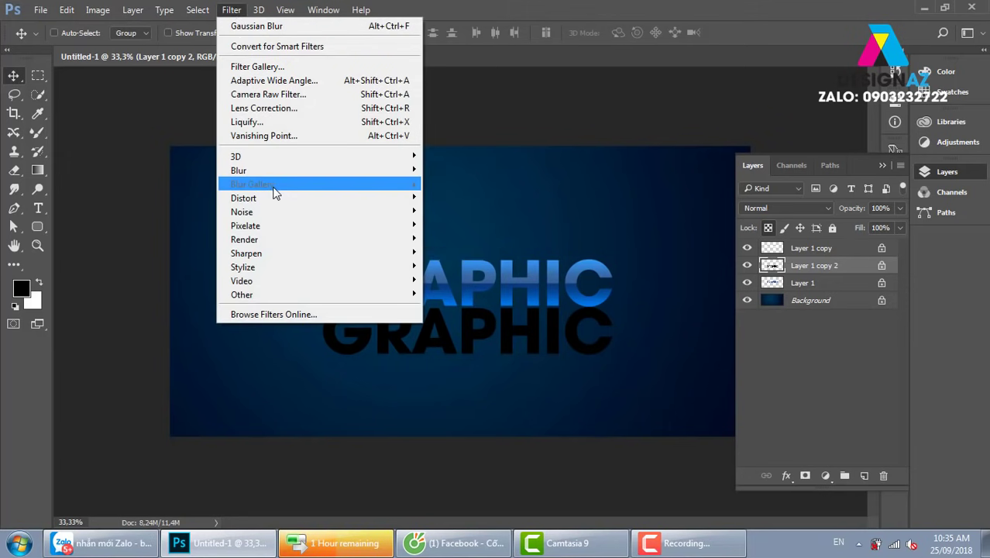
pyautogui.moveTo(239, 171)
pyautogui.click(445, 227)
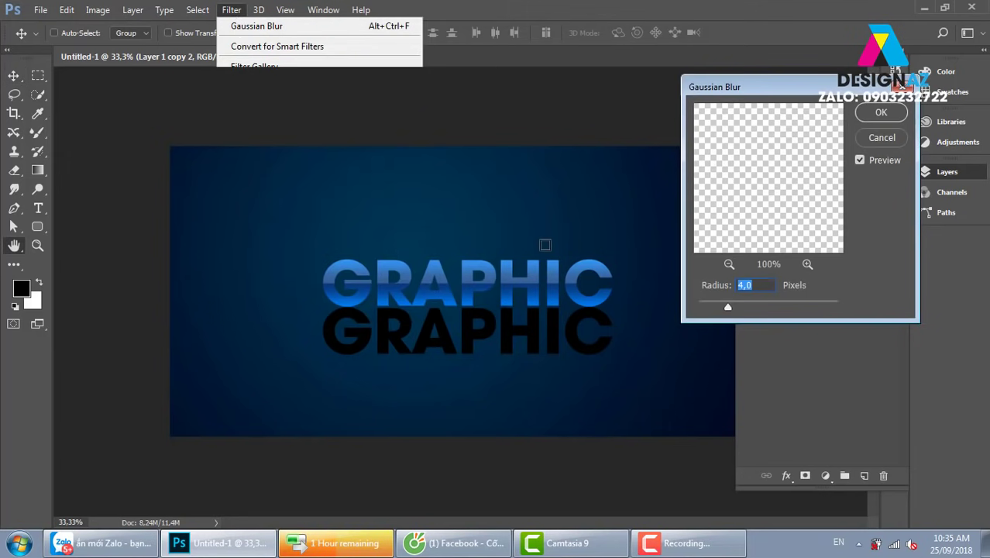
pyautogui.moveTo(727, 303); pyautogui.dragTo(732, 304)
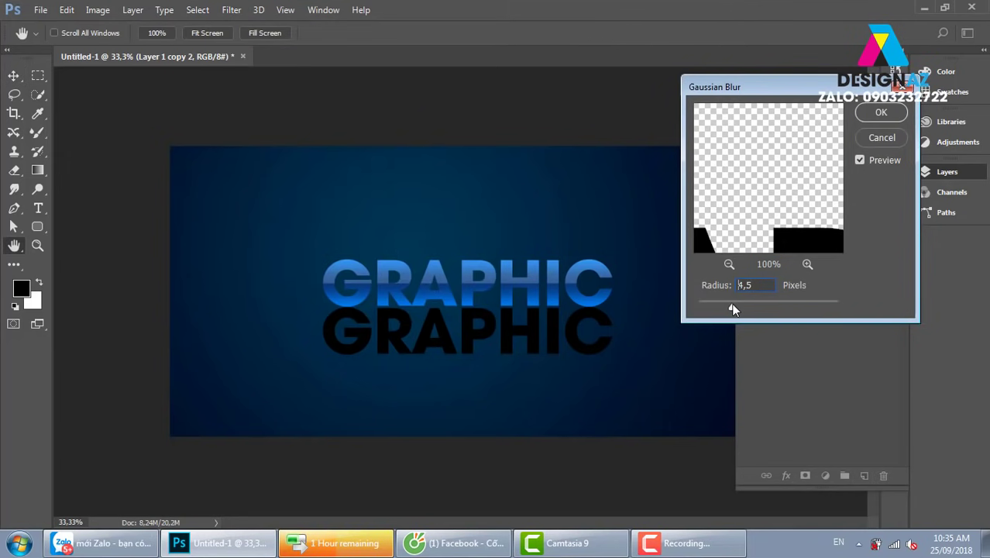
pyautogui.click(882, 138)
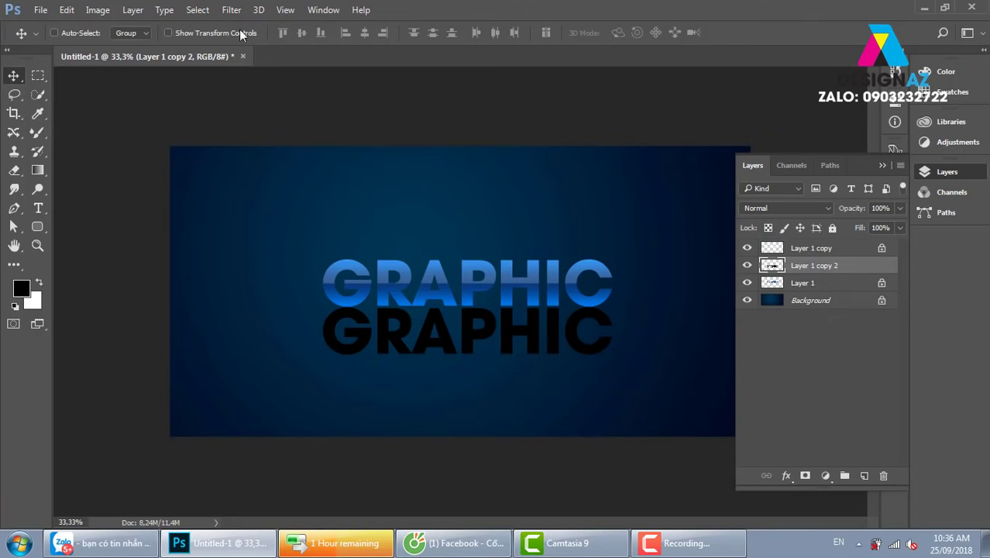
# Apply an 8.4 px Gaussian Blur to the black GRAPHIC copy.
pyautogui.click(232, 10)
pyautogui.moveTo(239, 171)
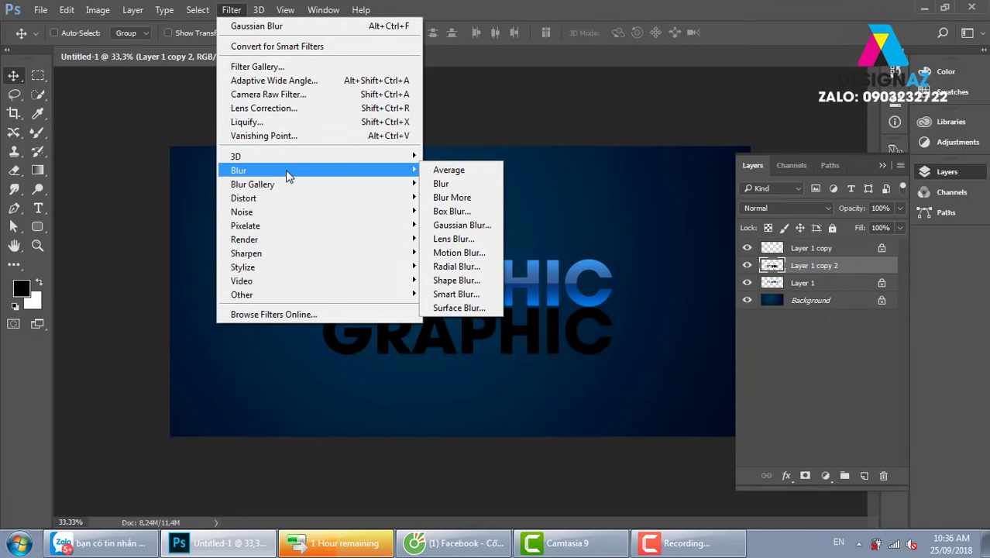
pyautogui.click(488, 224)
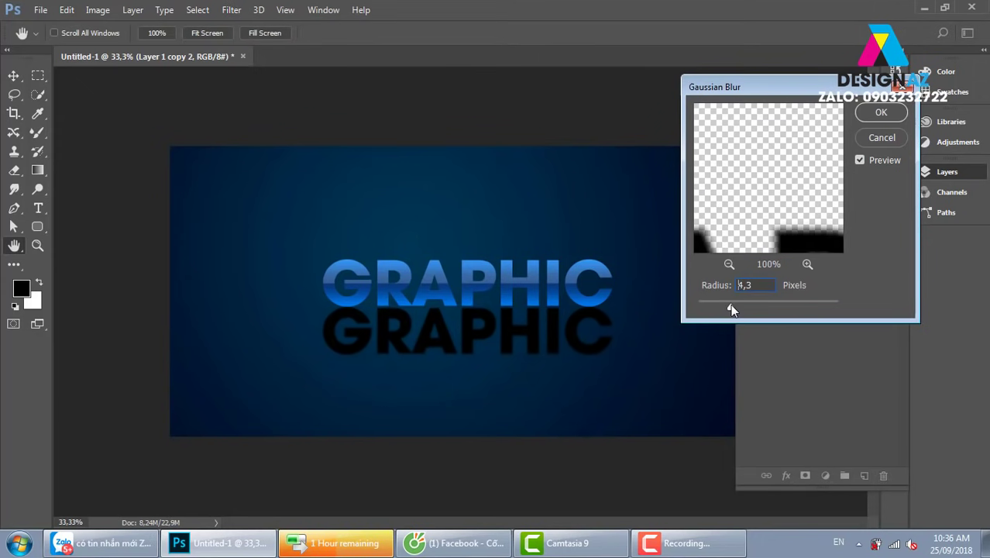
pyautogui.moveTo(735, 308); pyautogui.dragTo(748, 308)
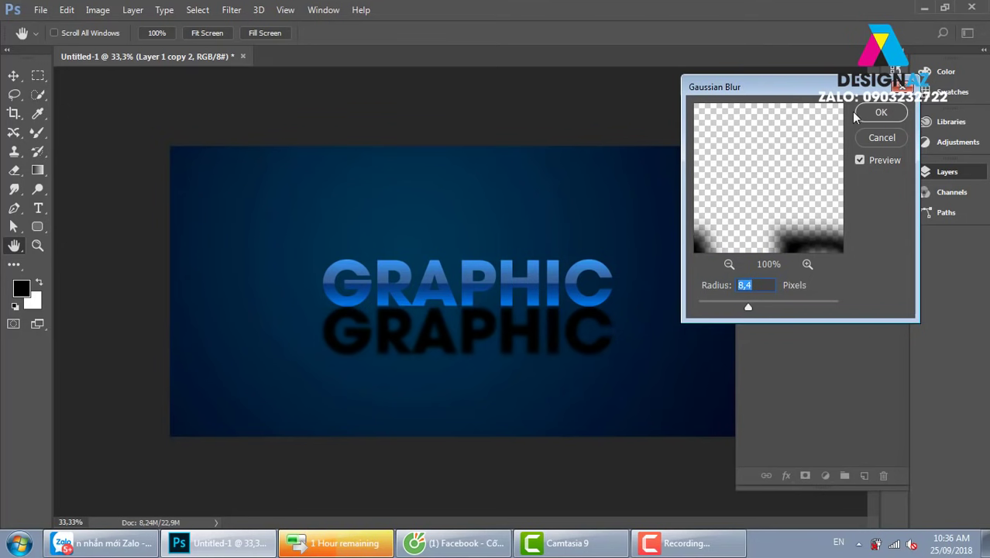
pyautogui.click(881, 112)
# Move the blurred copy up and send it below Layer 1 as a shadow.
pyautogui.press('v')
pyautogui.moveTo(500, 346); pyautogui.dragTo(498, 300)
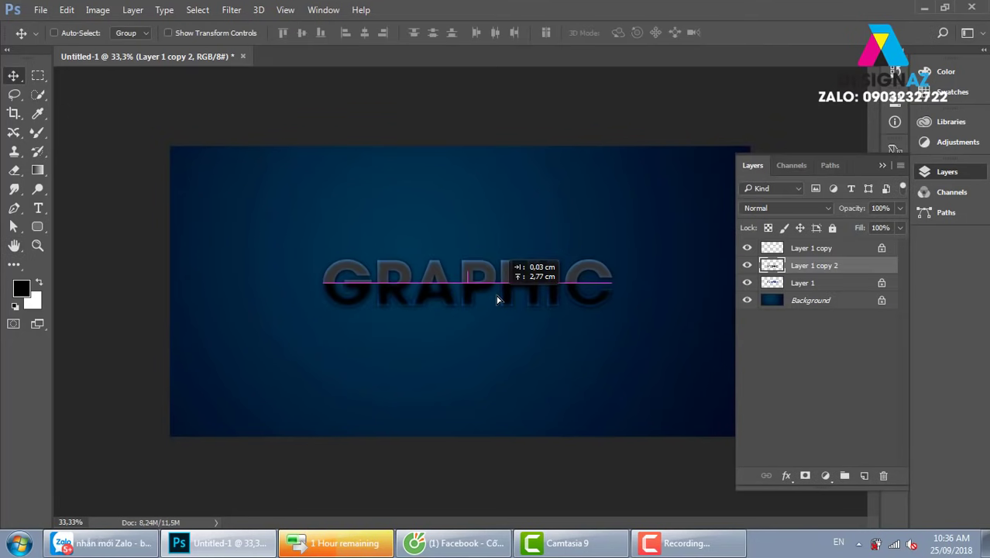
pyautogui.press('ctrl')
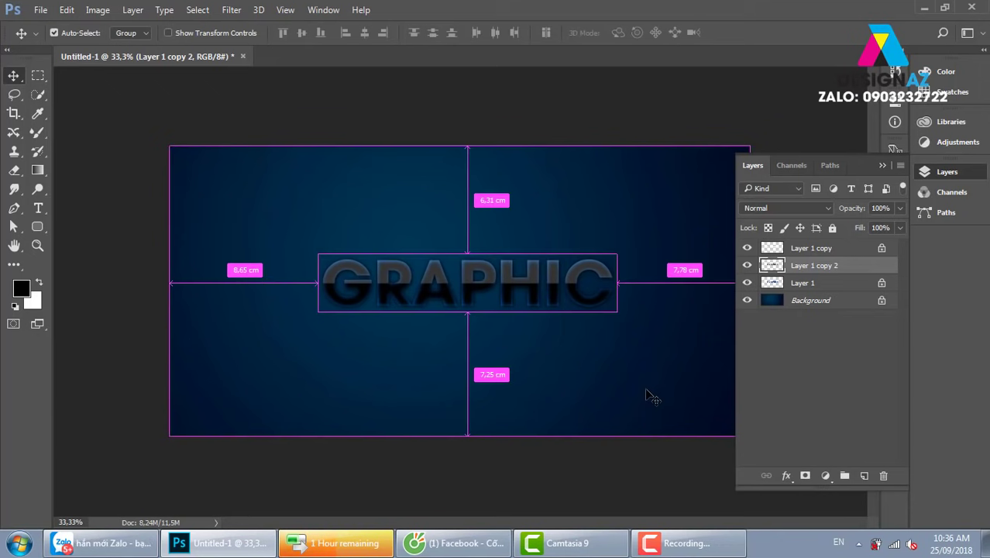
pyautogui.hotkey('ctrl', '[')
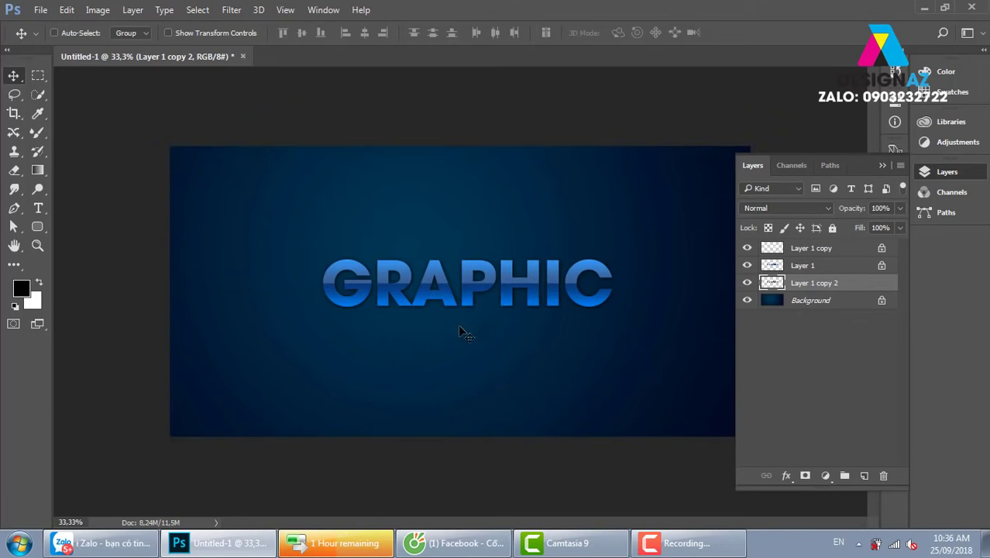
# Skew the blurred shadow's top edge to the left.
pyautogui.press('ctrl')
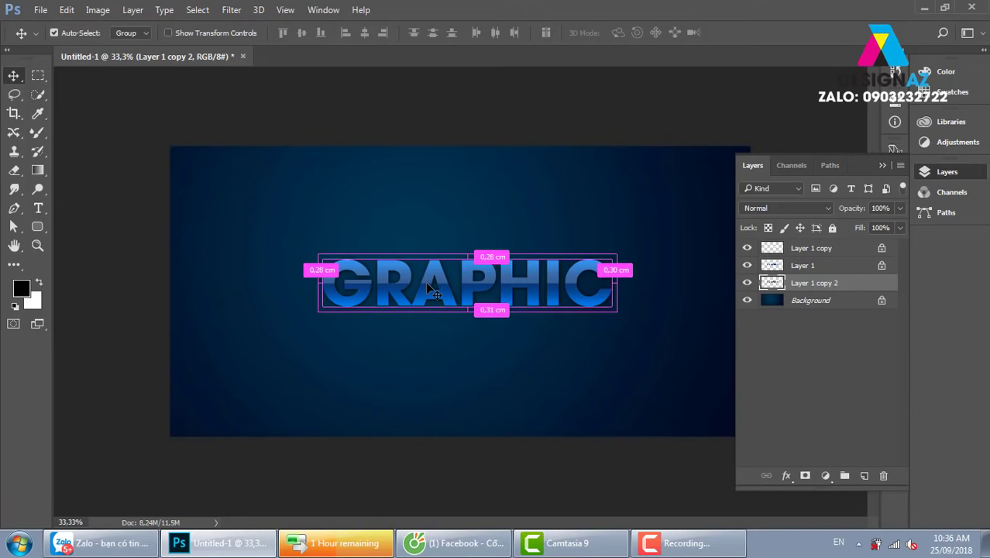
pyautogui.hotkey('ctrl', 't')
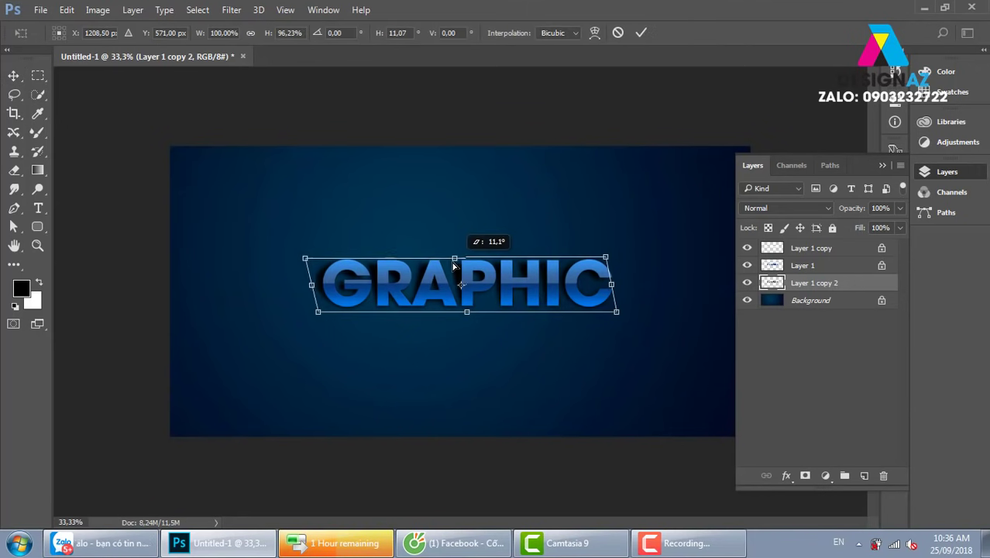
pyautogui.moveTo(467, 255); pyautogui.dragTo(446, 278)
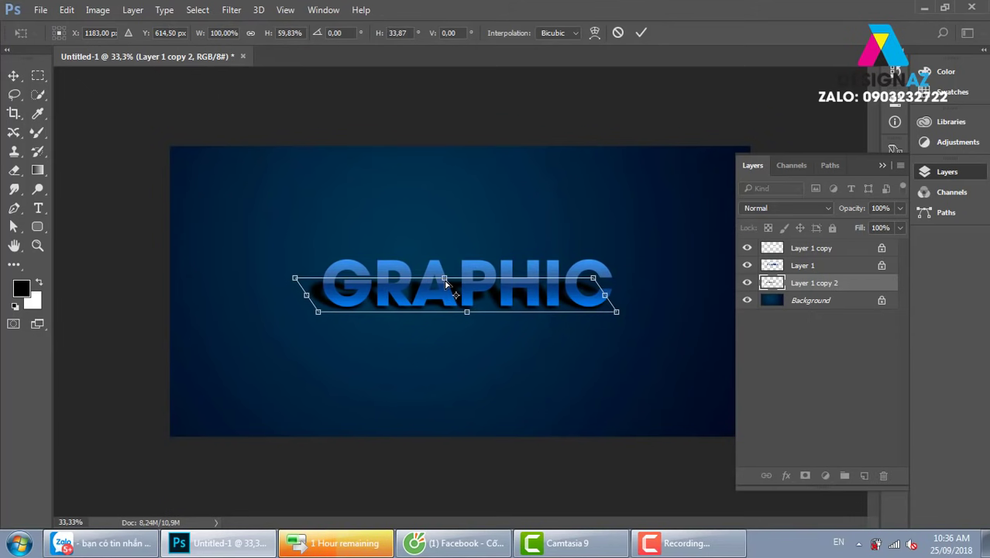
pyautogui.press('Return')
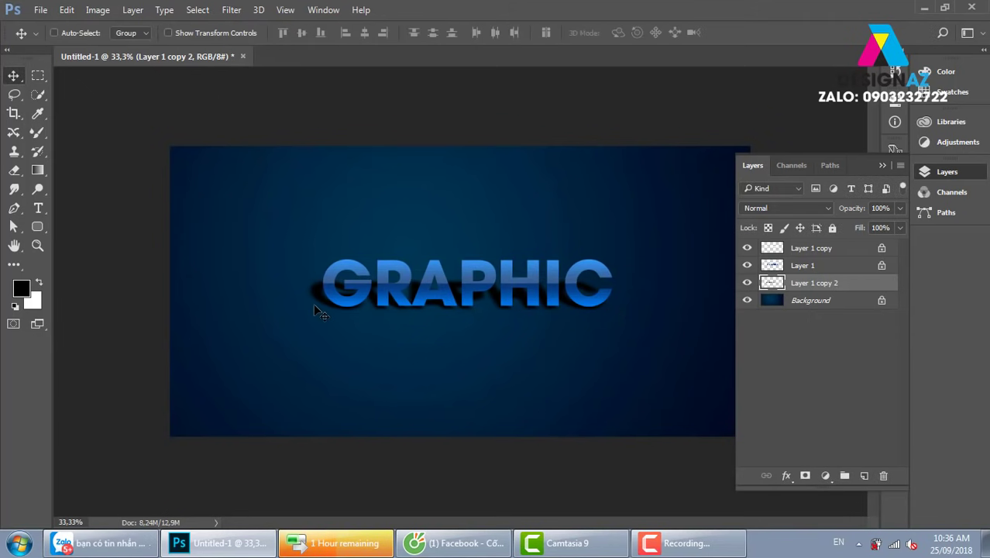
# Skew the shadow further left and flatten its height slightly.
pyautogui.press('ctrl')
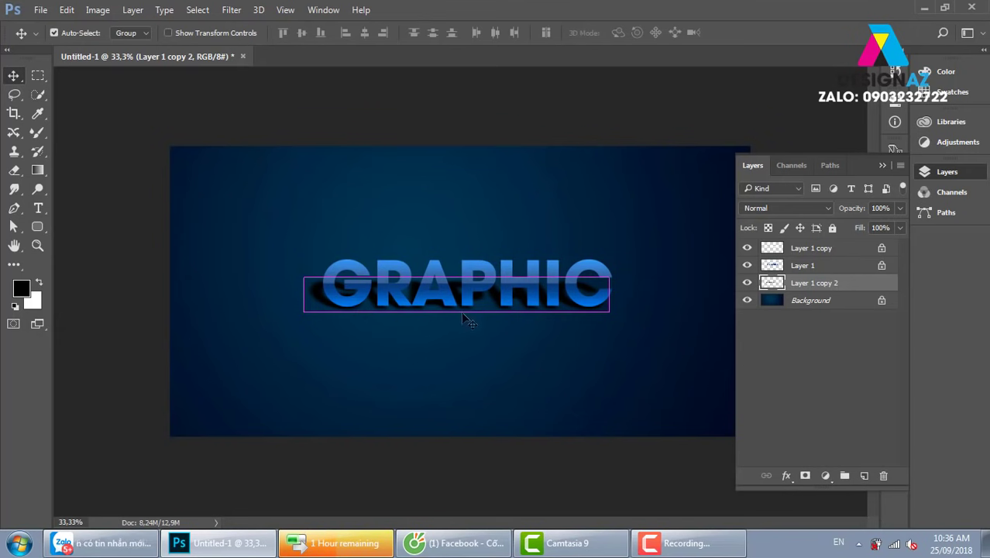
pyautogui.hotkey('ctrl', 't')
pyautogui.moveTo(456, 278)
pyautogui.mouseDown()
pyautogui.moveTo(425, 287)
pyautogui.moveTo(432, 277)
pyautogui.mouseUp()
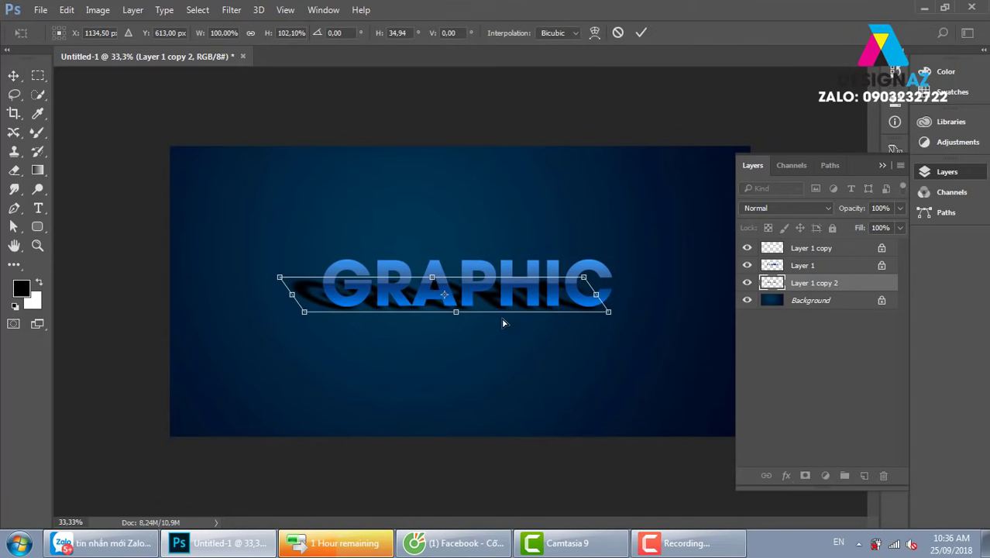
pyautogui.moveTo(456, 312); pyautogui.dragTo(456, 309)
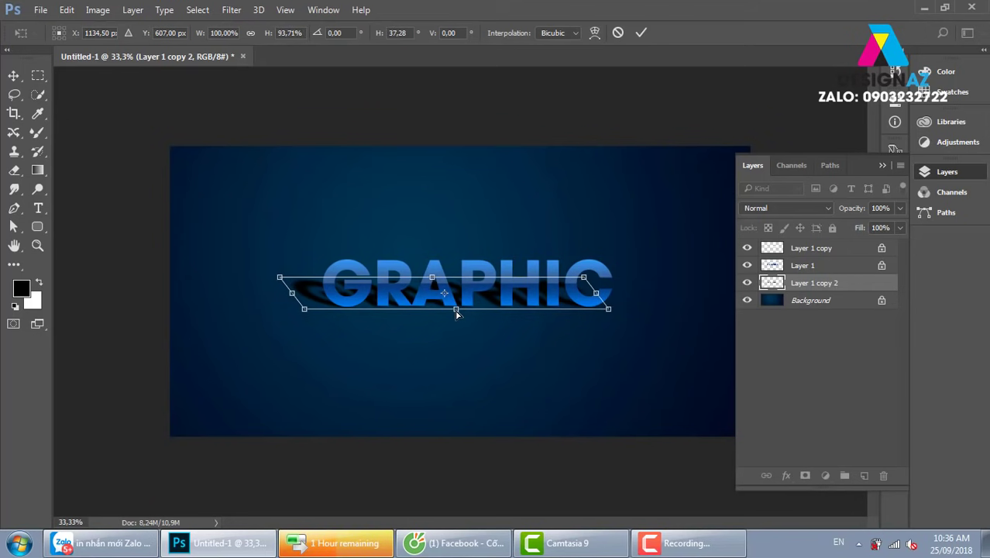
pyautogui.press('Return')
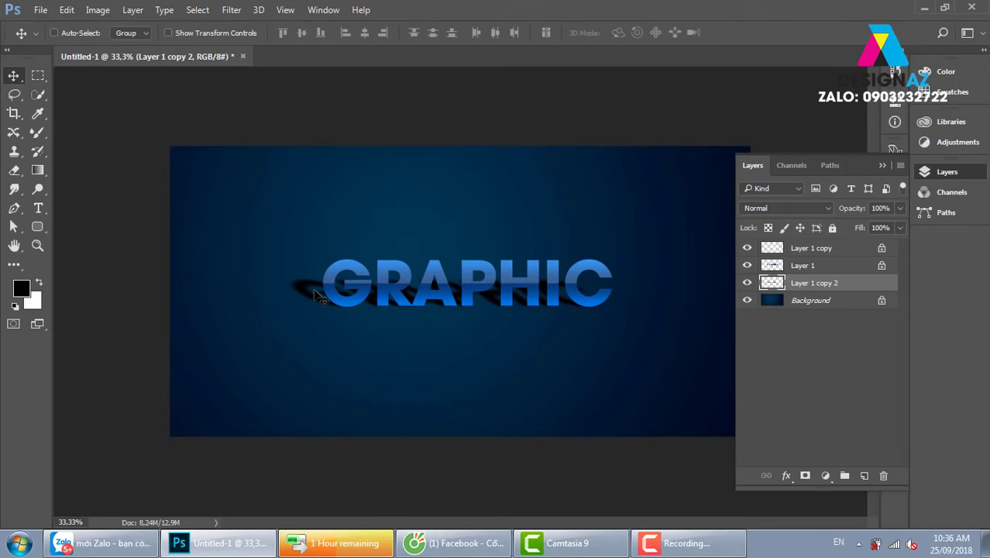
# Erase the shadow's upper part through a 50 px feathered rectangular selection, then deselect.
pyautogui.press('m')
pyautogui.moveTo(170, 180); pyautogui.dragTo(734, 280)
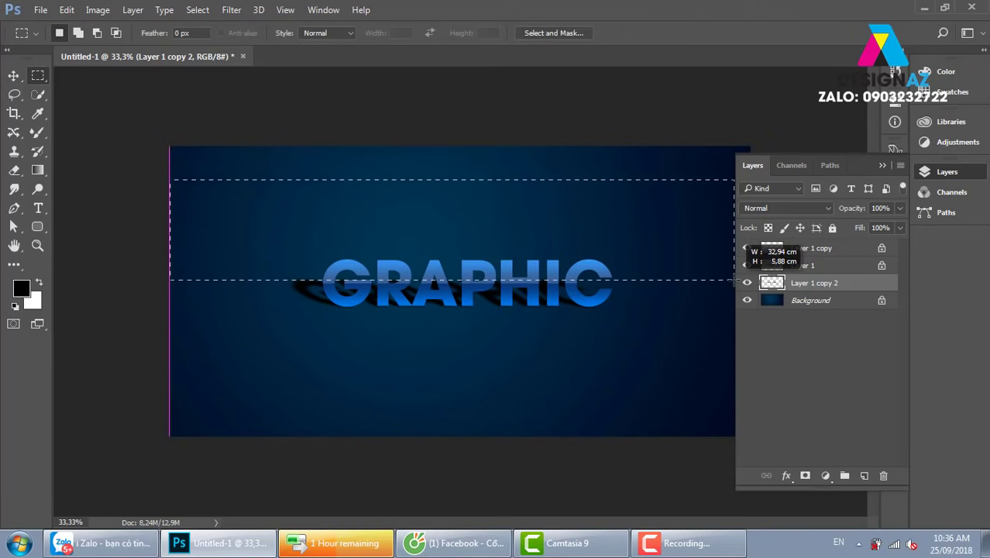
pyautogui.hotkey('shift', 'F6')
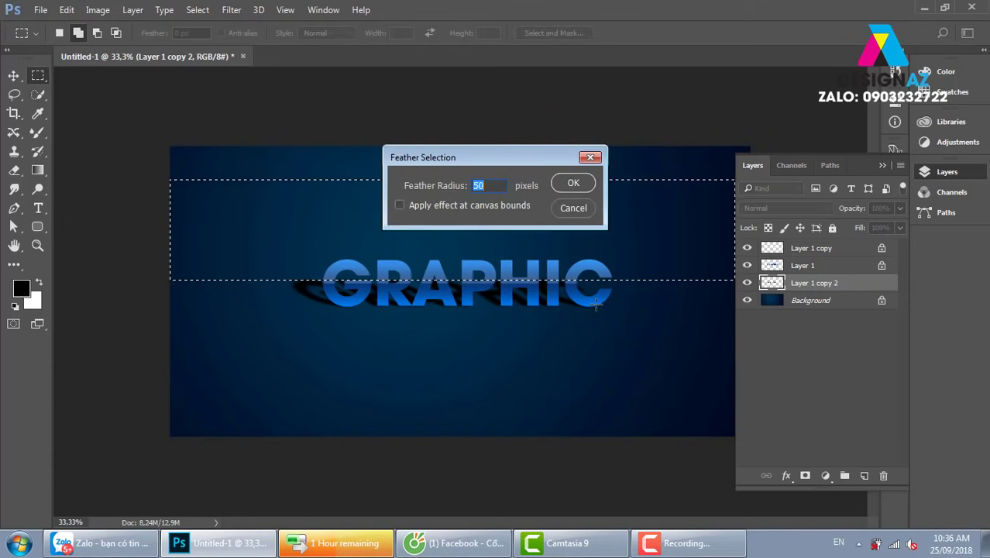
pyautogui.press('Return')
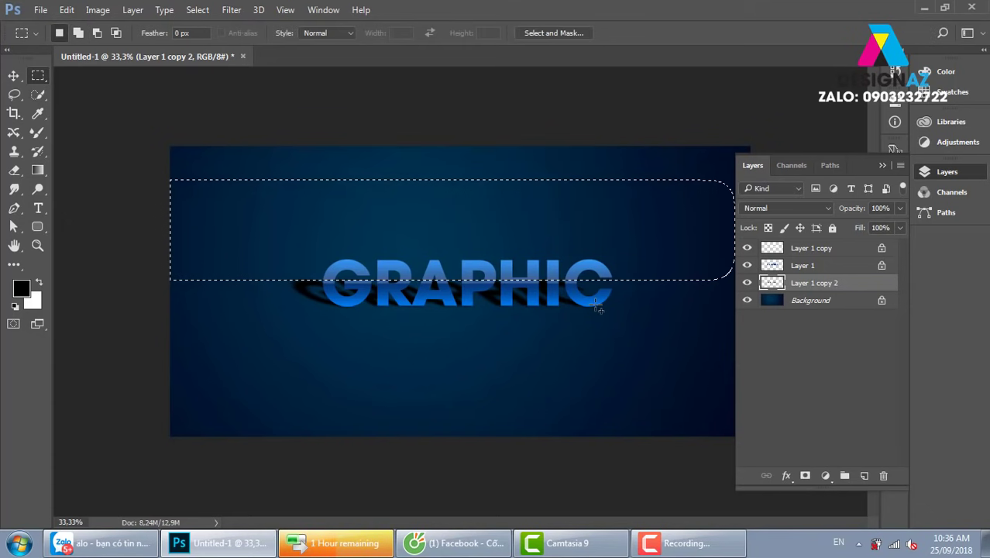
pyautogui.press('Delete')
pyautogui.press('v')
pyautogui.hotkey('ctrl', 'd')
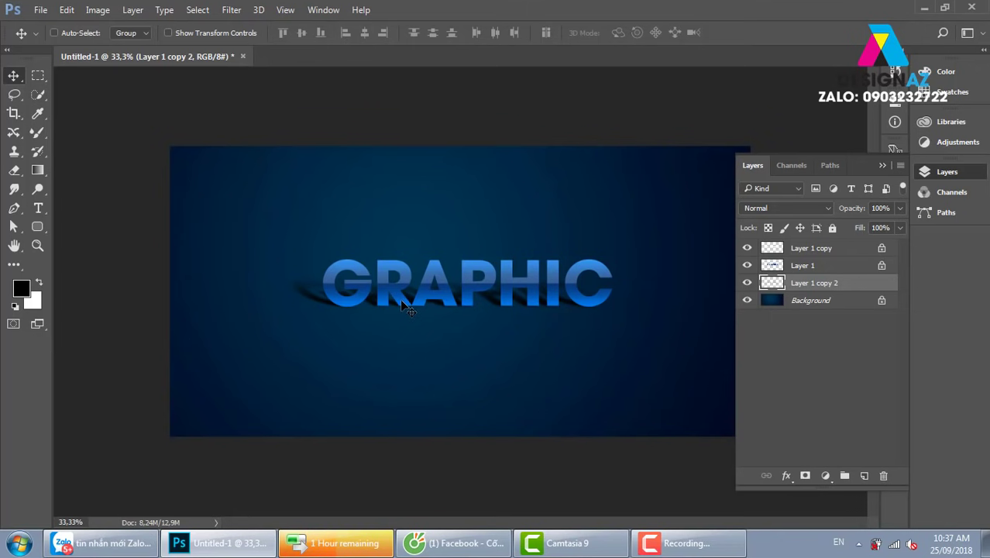
# Delete Layer 1 copy, Layer 1 and the Layer 1 copy 2 shadow layer.
pyautogui.rightClick(585, 268)
pyautogui.click(591, 276)
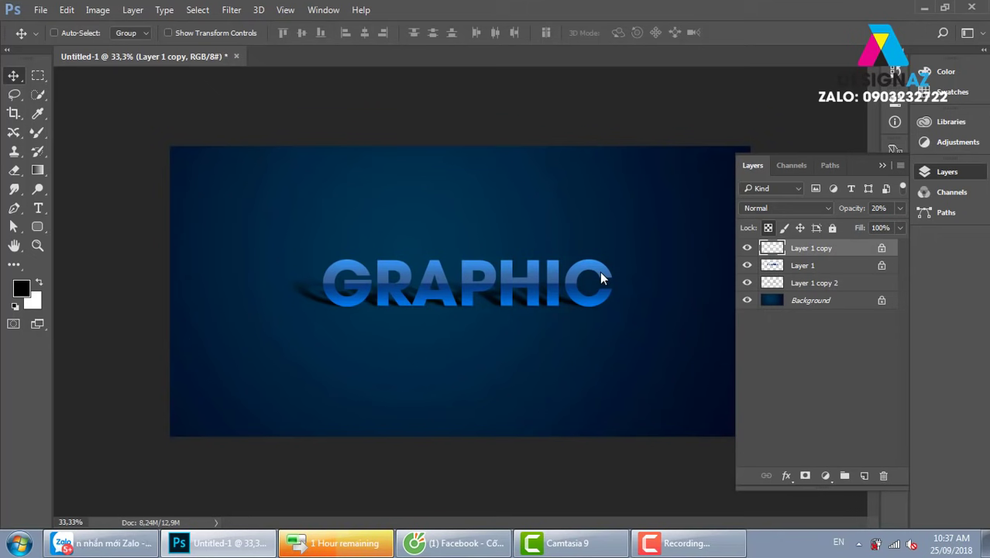
pyautogui.press('Delete')
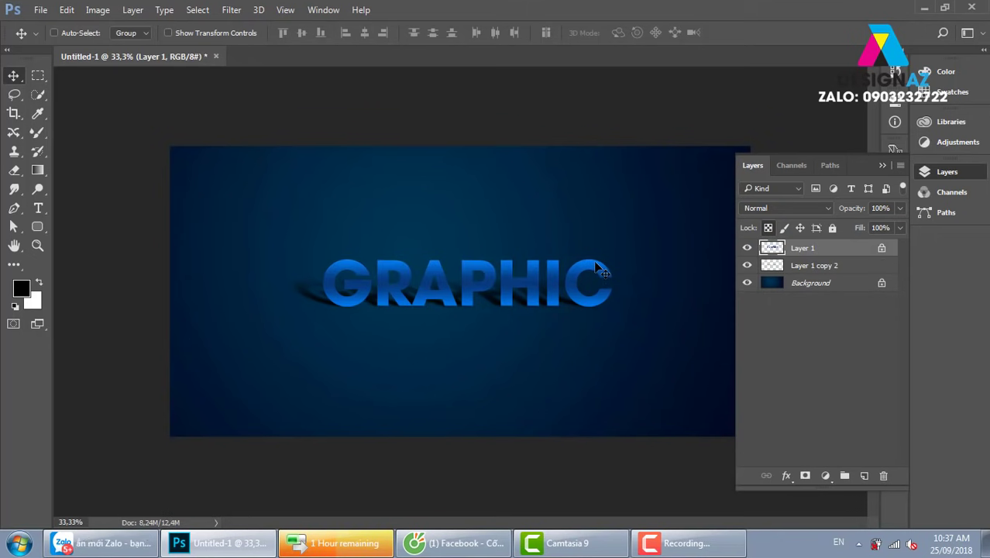
pyautogui.rightClick(600, 271)
pyautogui.click(622, 267)
pyautogui.press('Delete')
pyautogui.rightClick(581, 303)
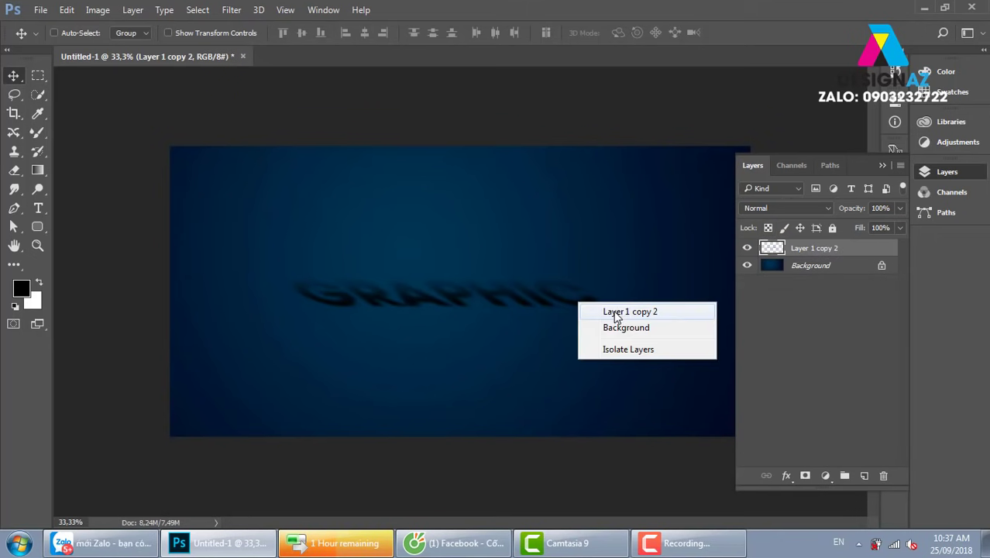
pyautogui.click(596, 309)
pyautogui.moveTo(561, 306); pyautogui.dragTo(593, 287)
pyautogui.press('Delete')
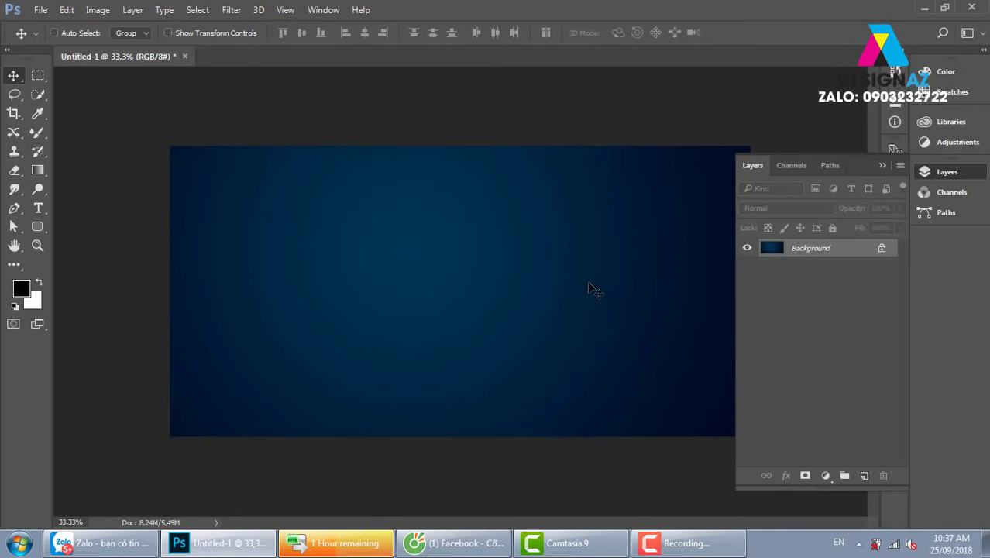
pyautogui.press('ctrl')
pyautogui.hotkey('ctrl', 'o')
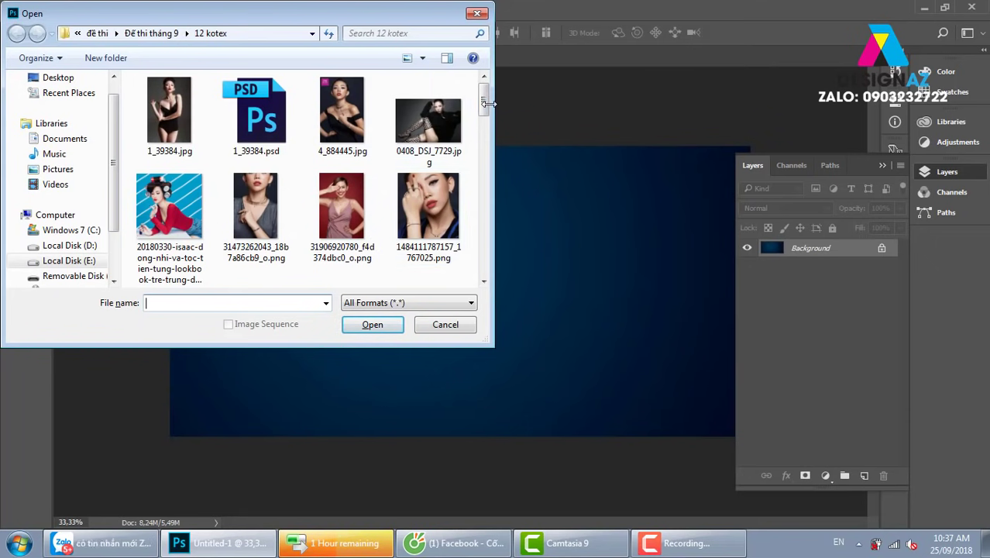
pyautogui.moveTo(483, 102); pyautogui.dragTo(463, 236)
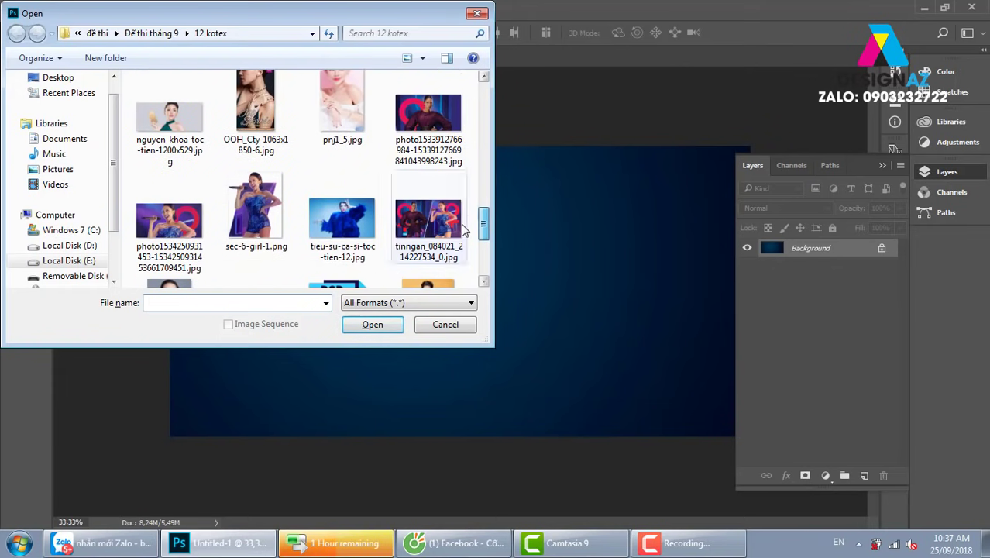
pyautogui.click(429, 124)
pyautogui.click(371, 325)
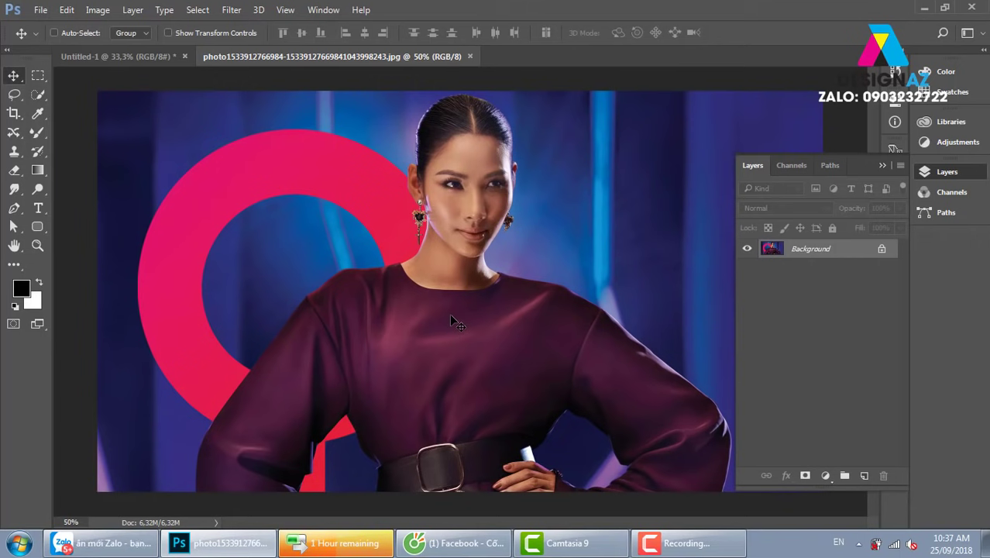
# Set the Gradient tool's blend mode to Overlay and open the blue gradient in the Gradient Editor.
pyautogui.press('g')
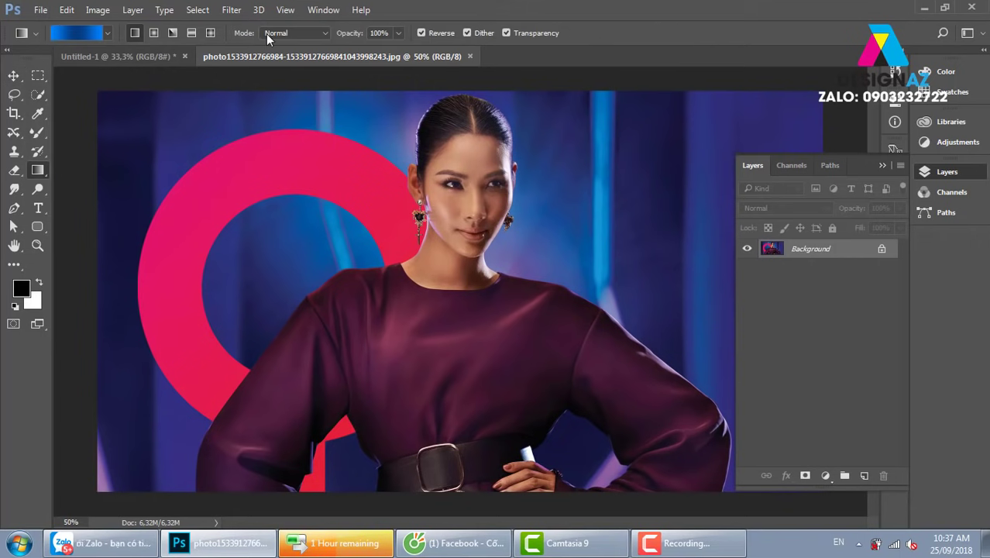
pyautogui.click(312, 31)
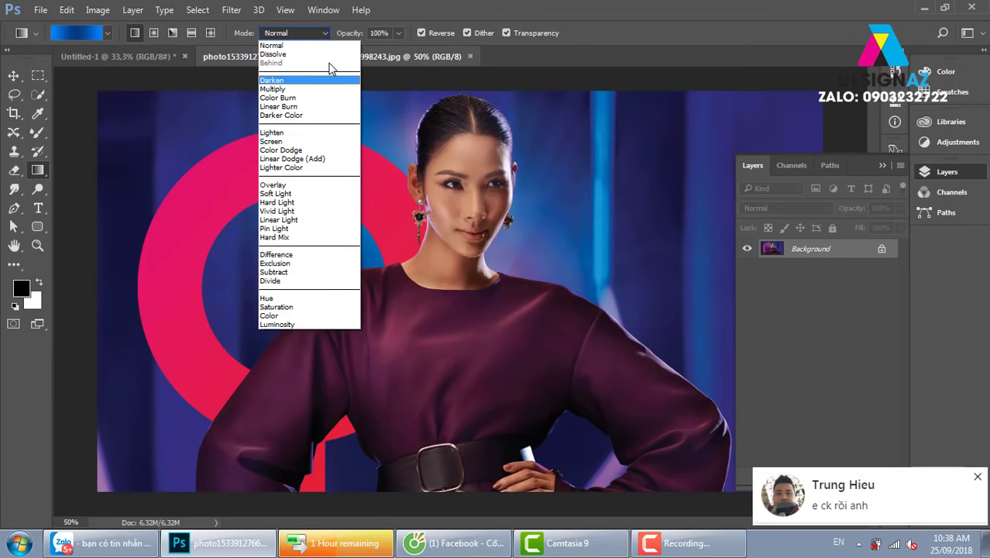
pyautogui.click(977, 477)
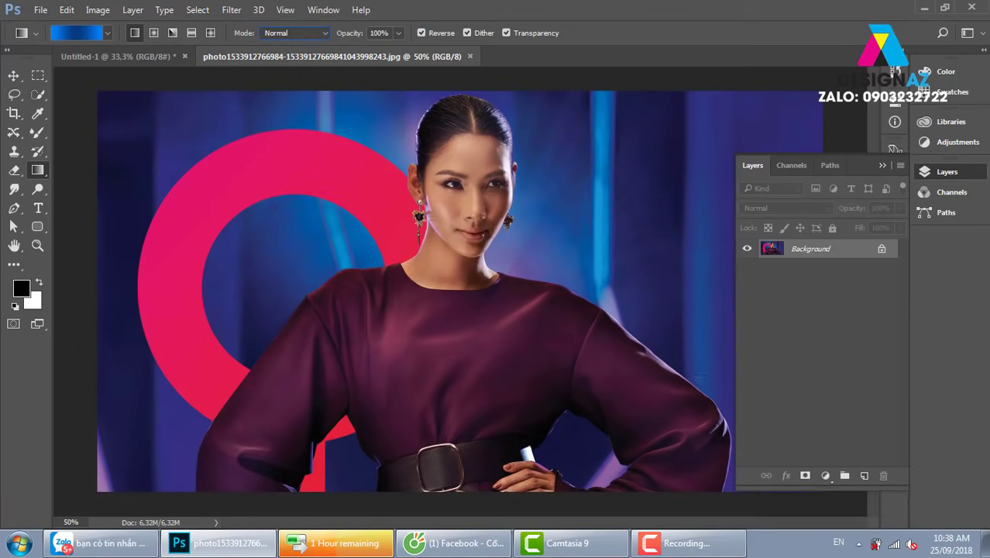
pyautogui.click(321, 33)
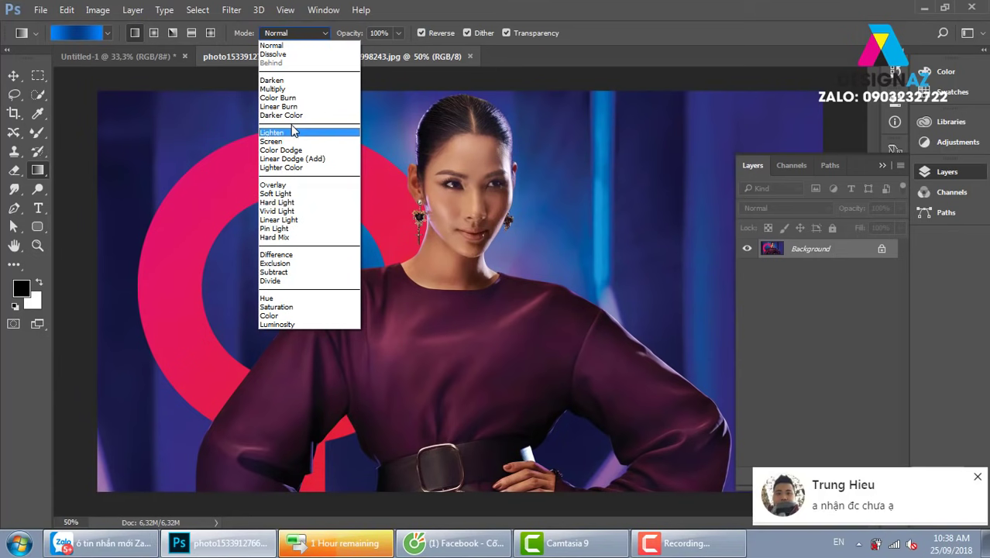
pyautogui.click(977, 488)
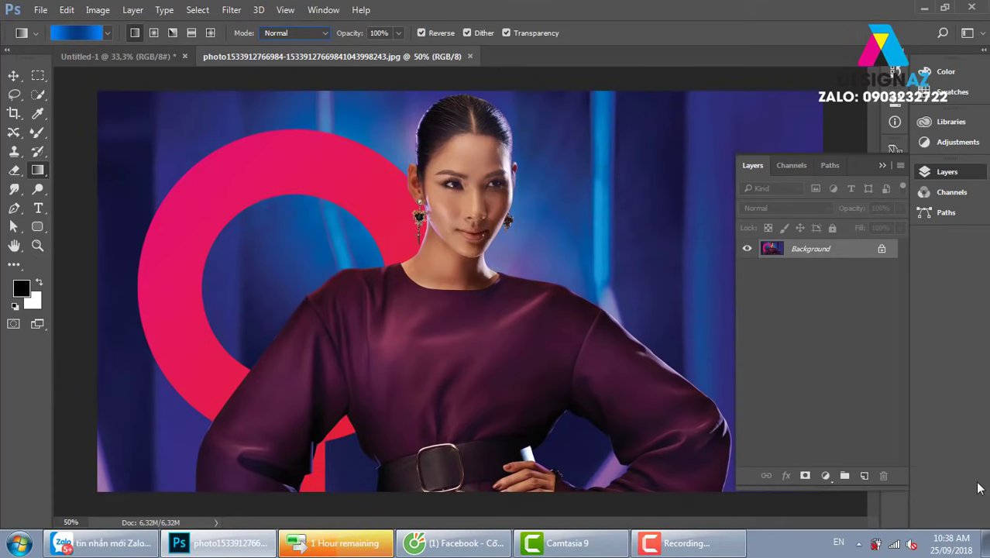
pyautogui.click(313, 36)
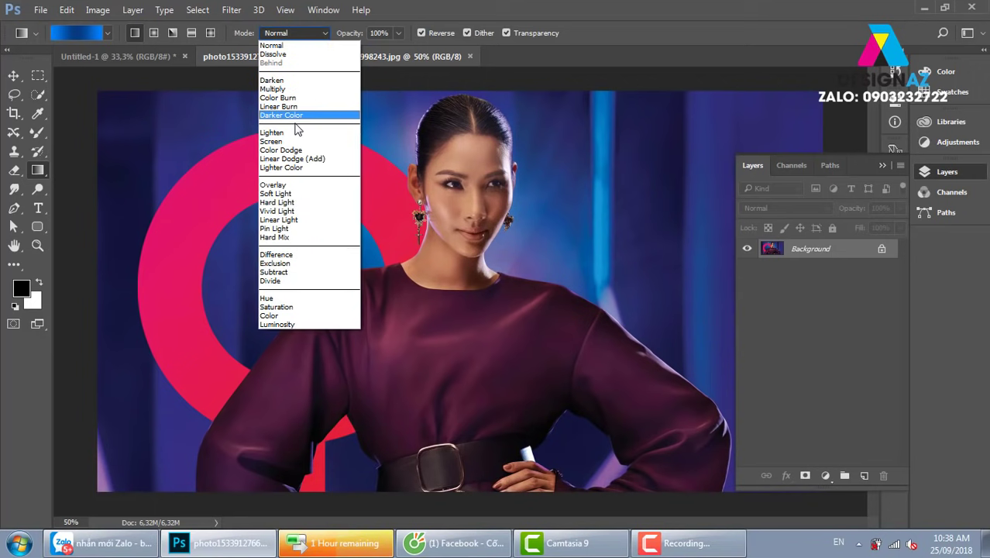
pyautogui.click(299, 185)
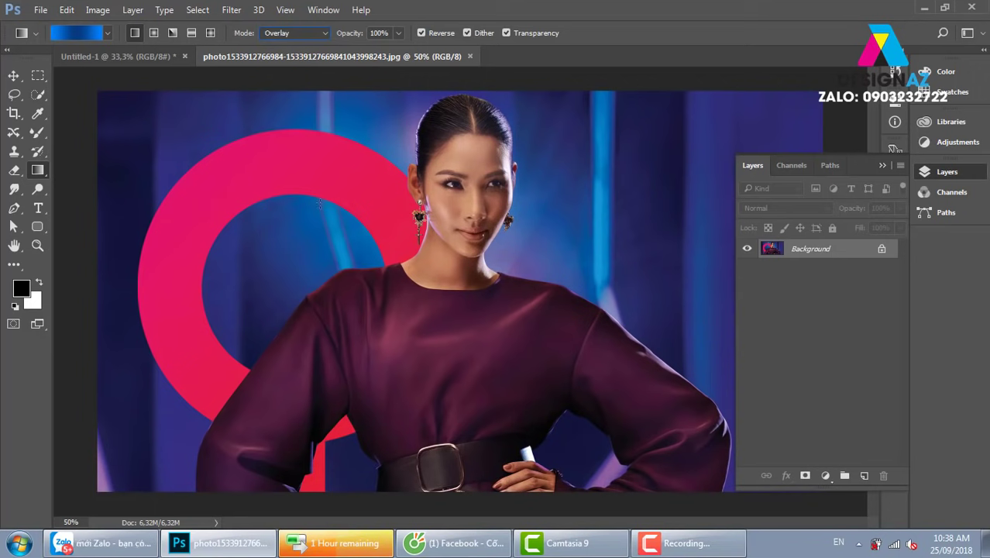
pyautogui.click(86, 34)
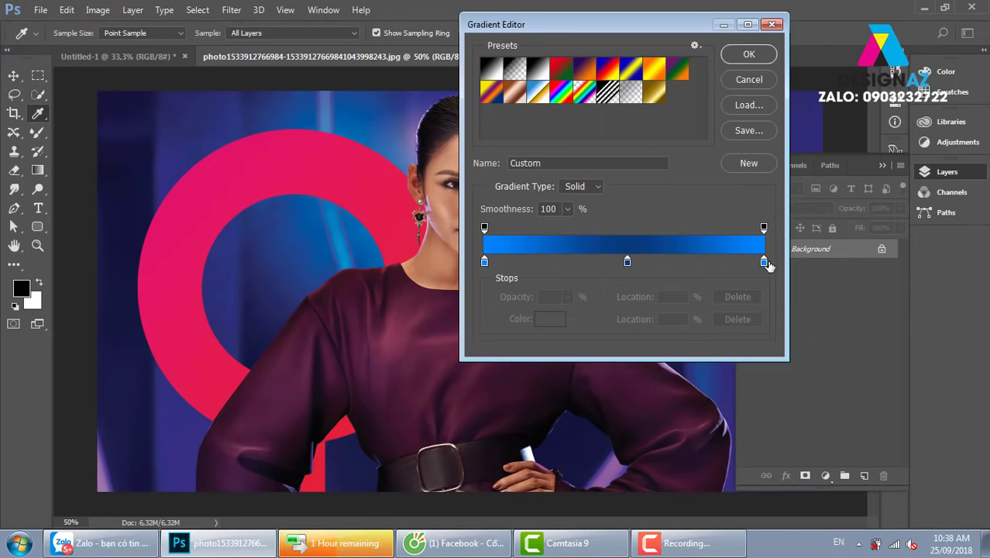
# Reduce the gradient to two stops with dark blue at 100%, then test it diagonally.
pyautogui.moveTo(767, 261); pyautogui.dragTo(769, 289)
pyautogui.moveTo(627, 260); pyautogui.dragTo(813, 267)
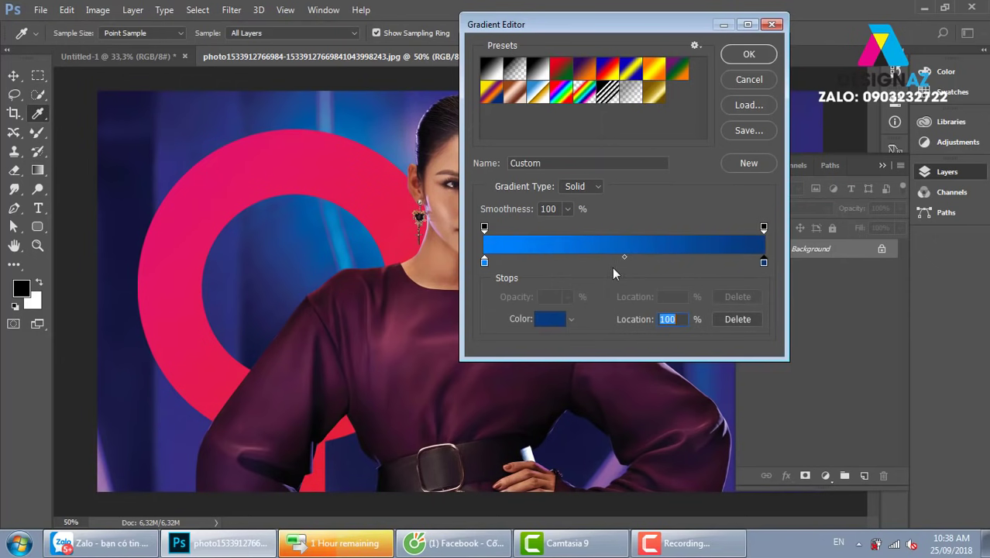
pyautogui.click(749, 54)
pyautogui.moveTo(302, 159); pyautogui.dragTo(757, 431)
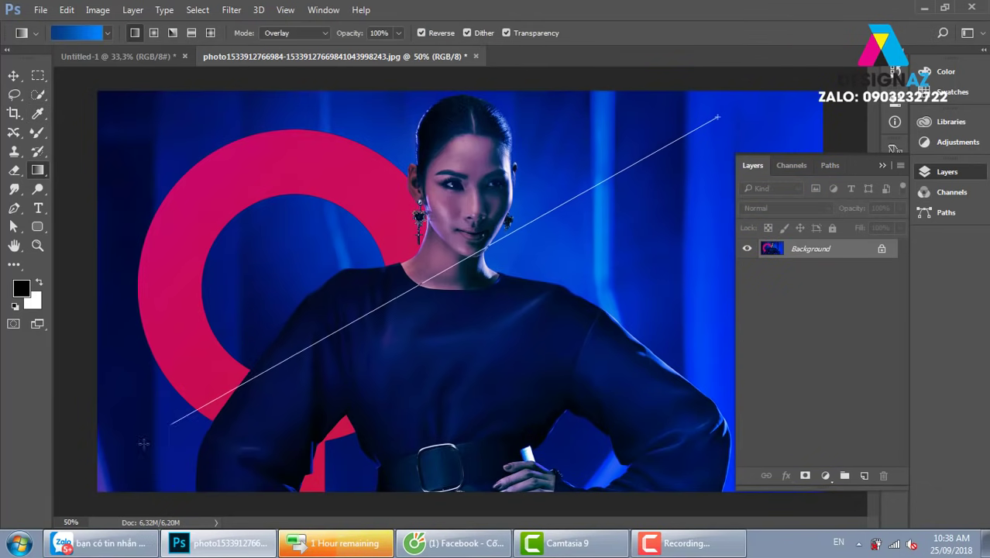
pyautogui.moveTo(732, 111)
pyautogui.mouseDown()
pyautogui.moveTo(144, 445)
pyautogui.moveTo(490, 229)
pyautogui.mouseUp()
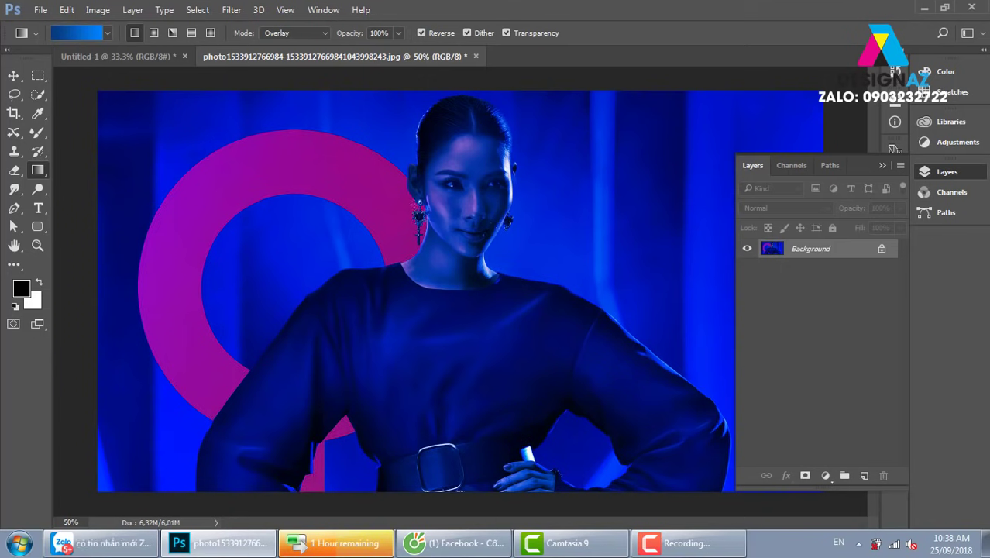
# Change the gradient's left colour stop to white.
pyautogui.click(77, 32)
pyautogui.click(484, 262)
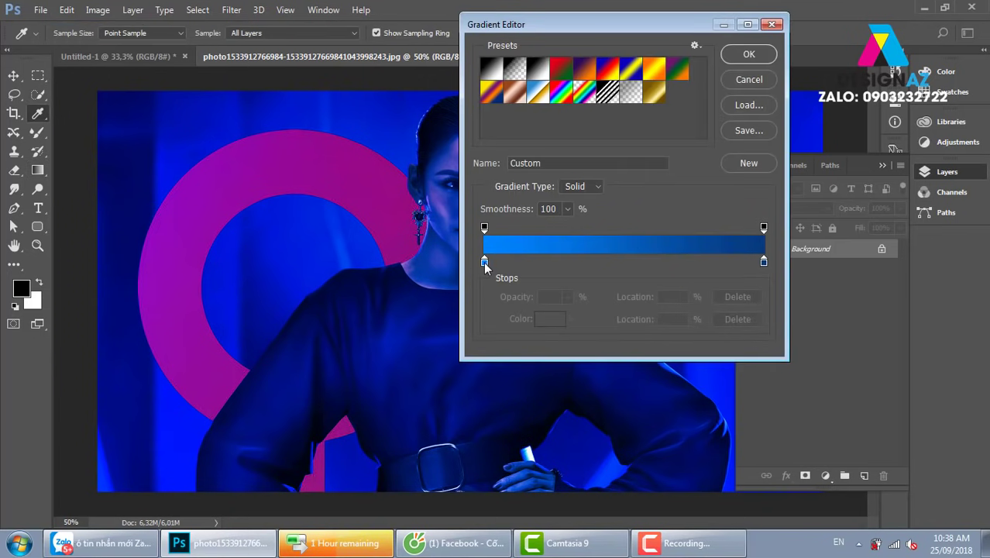
pyautogui.click(549, 318)
pyautogui.click(619, 212)
pyautogui.click(564, 153)
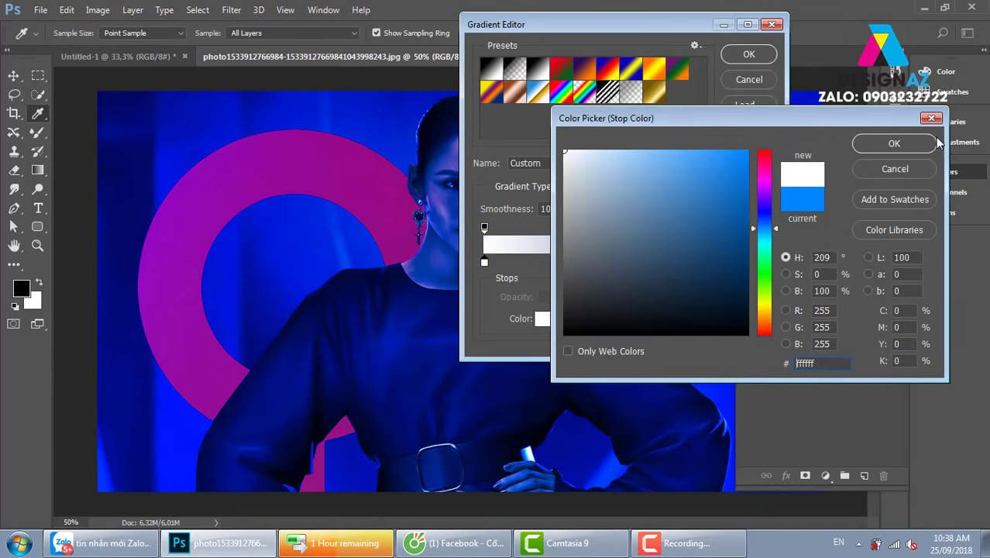
pyautogui.click(894, 143)
pyautogui.click(749, 55)
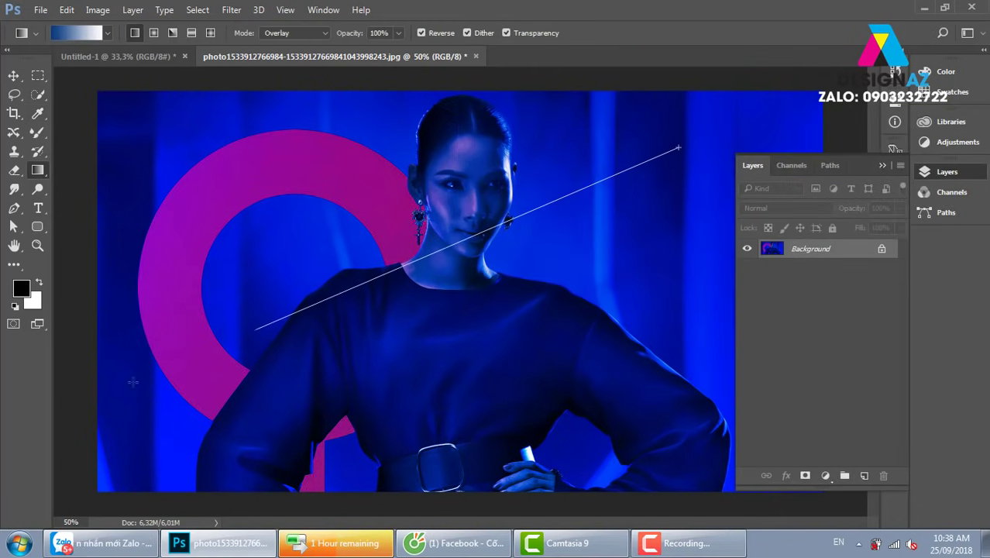
# Apply the white-to-dark-blue Overlay gradient from upper left to lower right.
pyautogui.moveTo(679, 148)
pyautogui.mouseDown()
pyautogui.moveTo(256, 327)
pyautogui.moveTo(641, 247)
pyautogui.mouseUp()
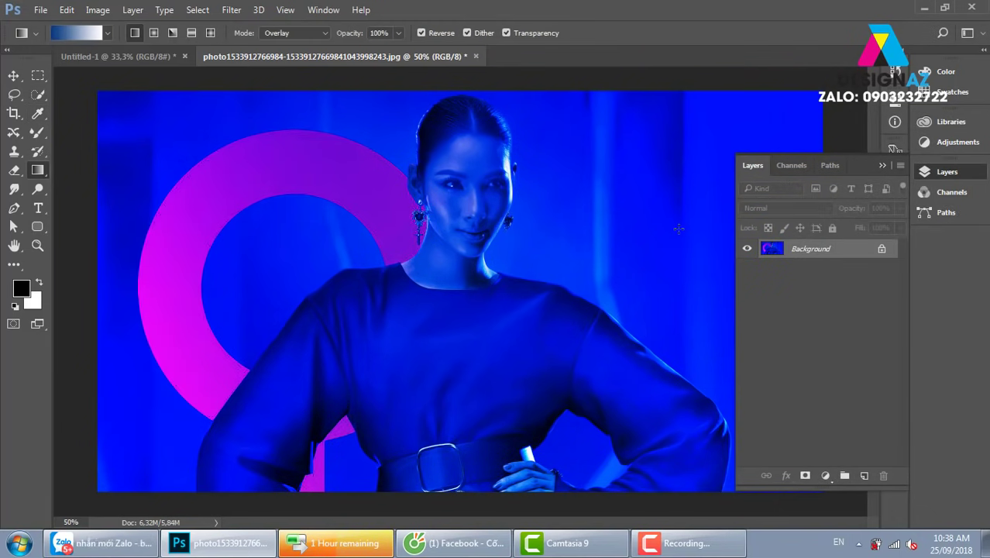
pyautogui.hotkey('ctrl', 'z')
pyautogui.moveTo(246, 127); pyautogui.dragTo(729, 427)
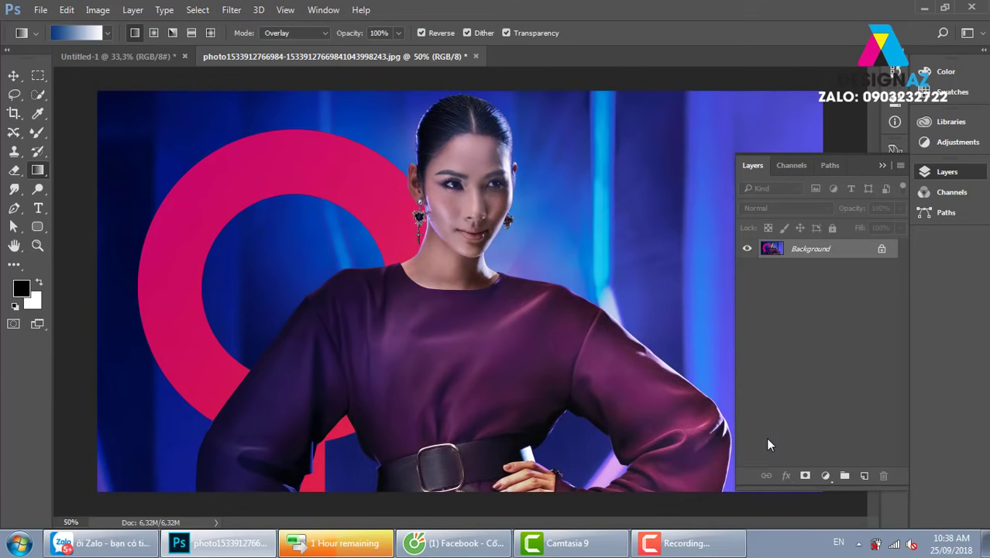
# Undo the tints and try further Overlay gradients across the portrait.
pyautogui.hotkey('ctrl', 'z')
pyautogui.moveTo(243, 172); pyautogui.dragTo(592, 375)
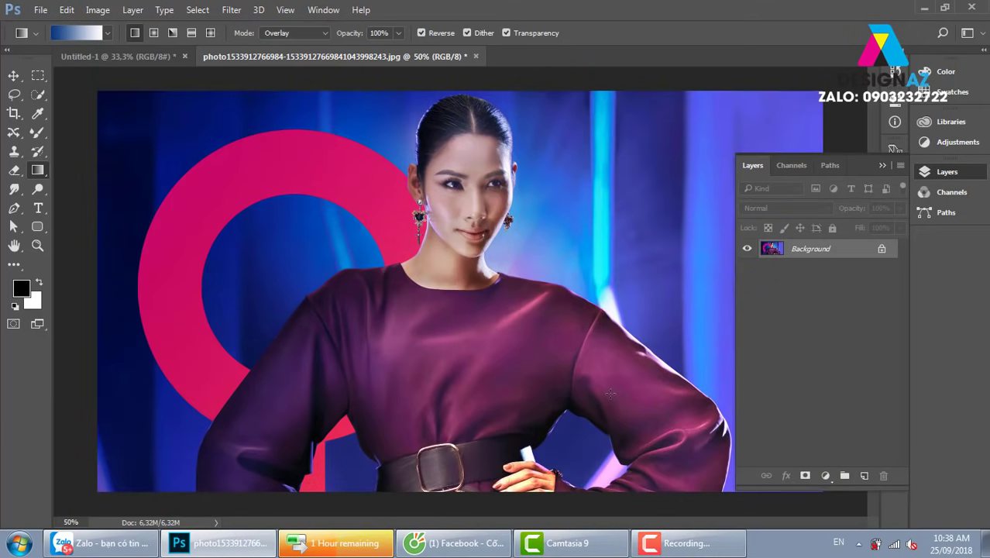
pyautogui.hotkey('ctrl', 'z')
pyautogui.moveTo(48, 155); pyautogui.dragTo(697, 434)
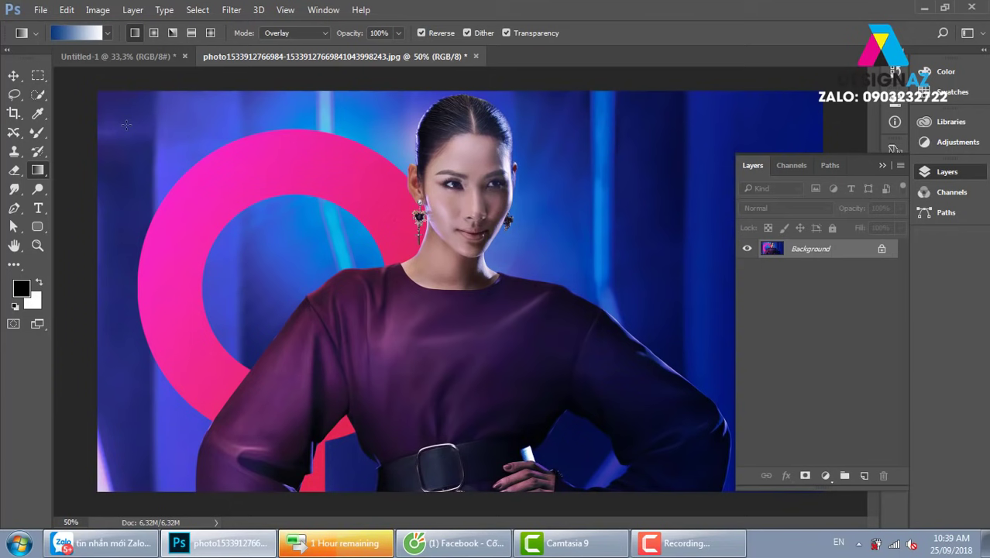
pyautogui.moveTo(127, 124); pyautogui.dragTo(697, 127)
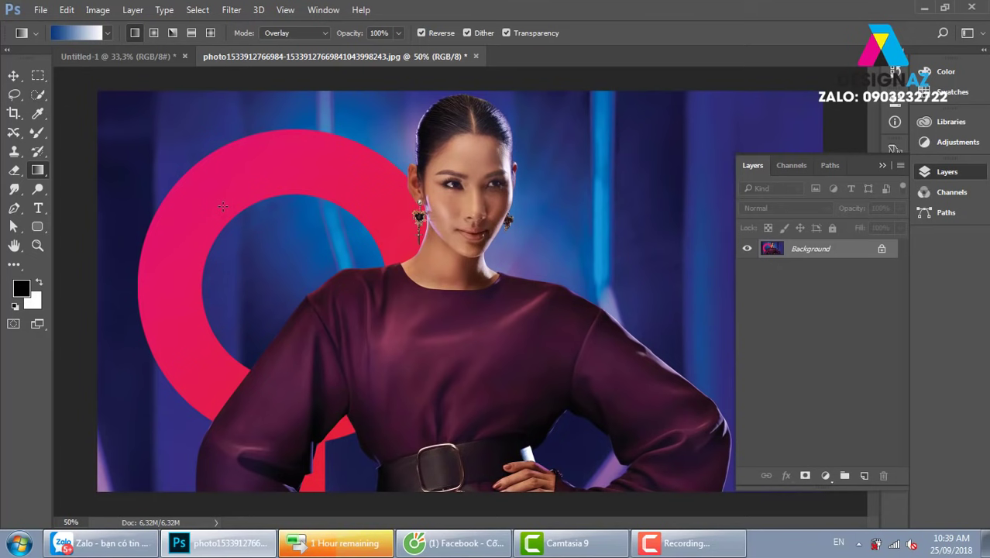
# Reset the gradient mode to Normal and add a new empty Layer 1.
pyautogui.click(308, 34)
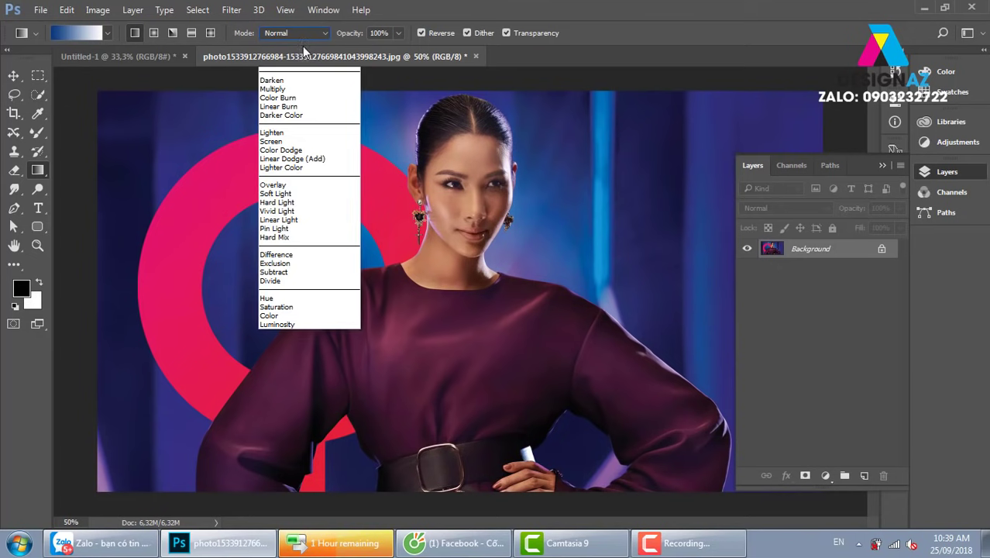
pyautogui.click(302, 44)
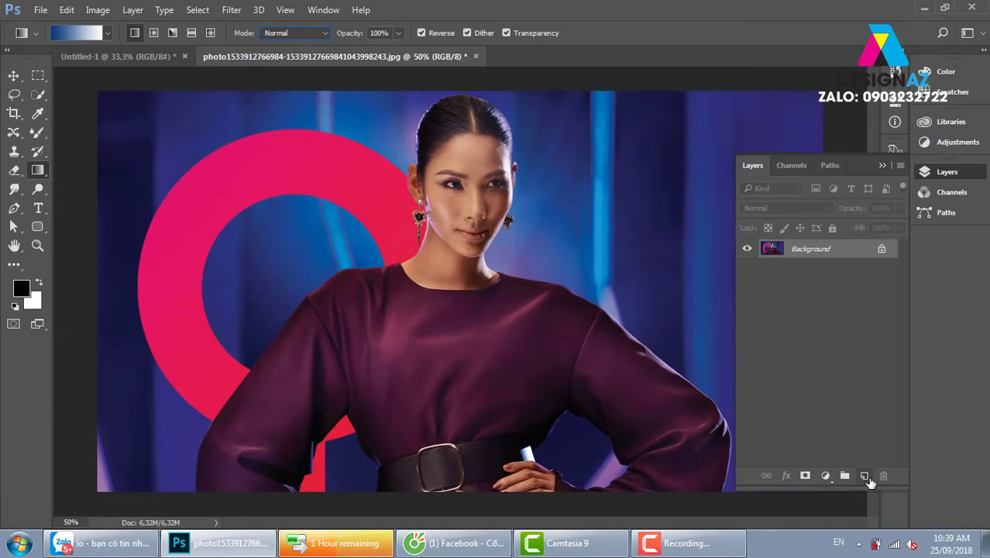
pyautogui.click(864, 475)
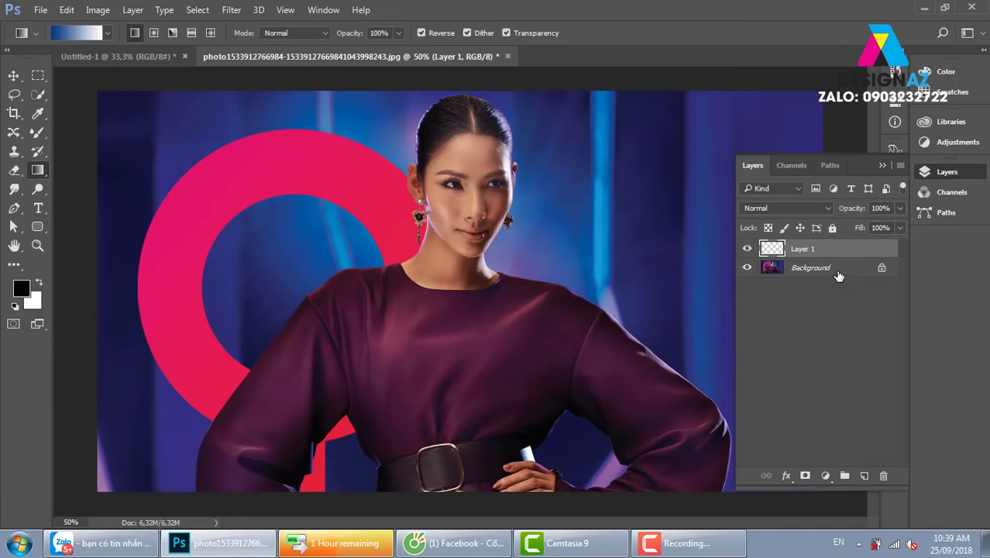
# Fill Layer 1 with the blue-to-white gradient and set it to Soft Light.
pyautogui.moveTo(199, 261); pyautogui.dragTo(711, 259)
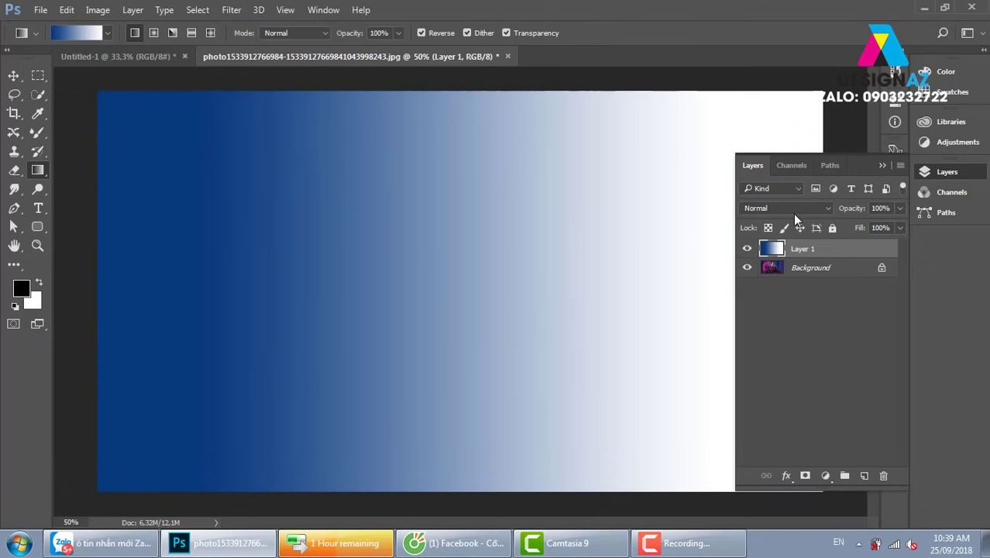
pyautogui.click(797, 206)
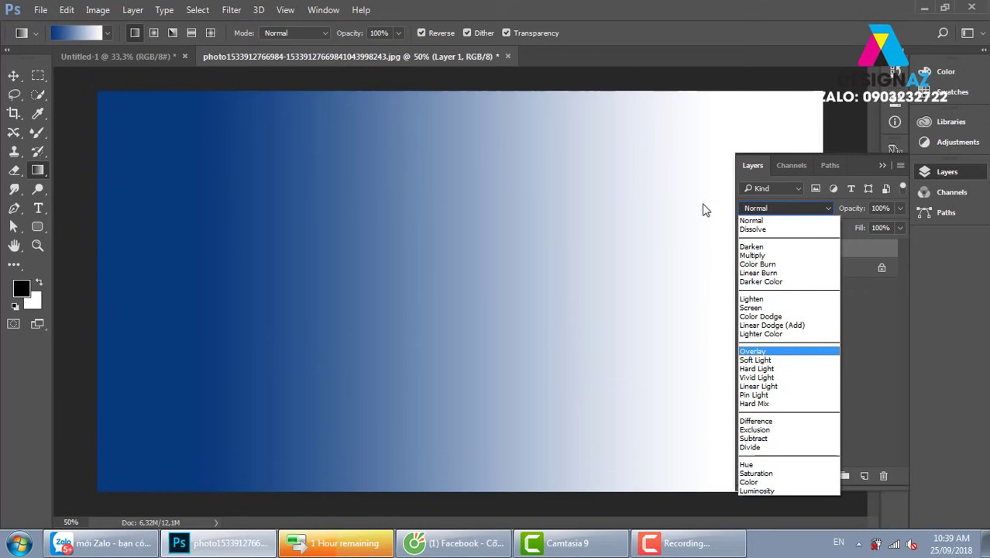
pyautogui.click(768, 358)
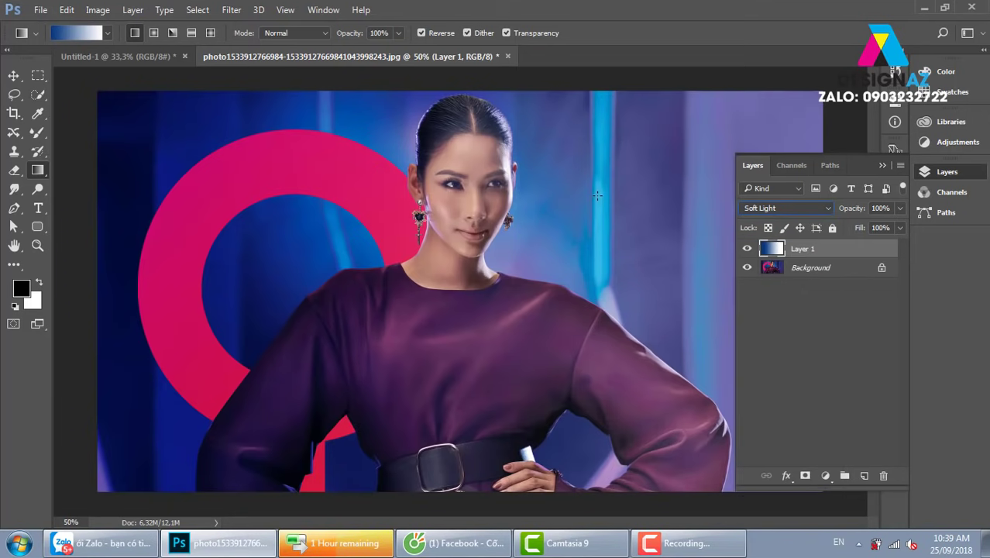
# Toggle Layer 1's visibility twice to compare the tint with the original.
pyautogui.click(747, 249)
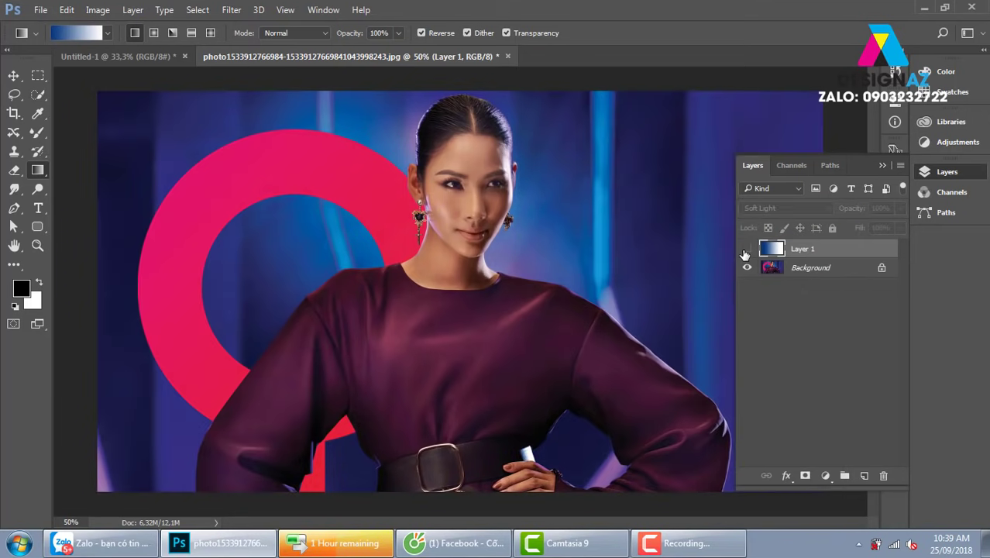
pyautogui.click(747, 248)
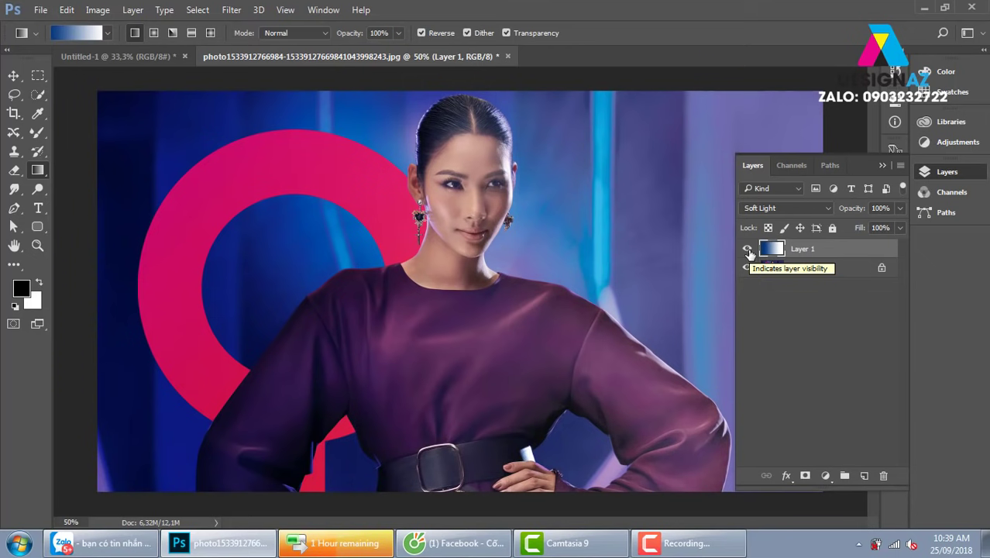
pyautogui.click(748, 250)
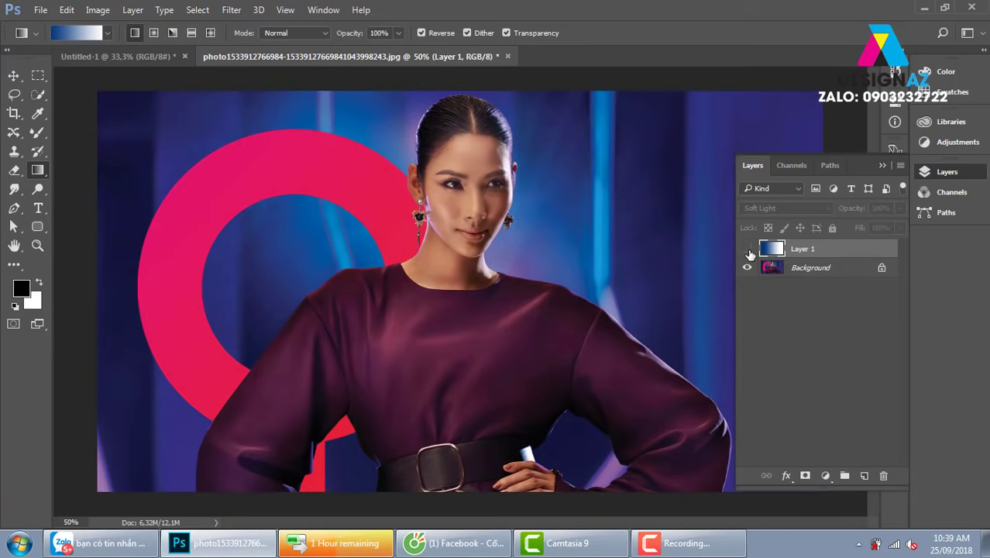
pyautogui.click(747, 249)
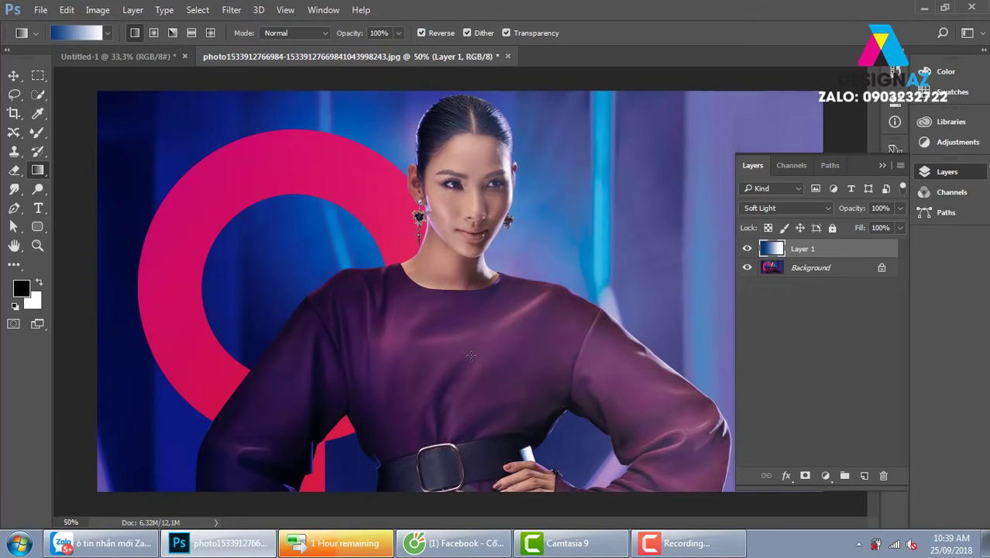
pyautogui.click(14, 76)
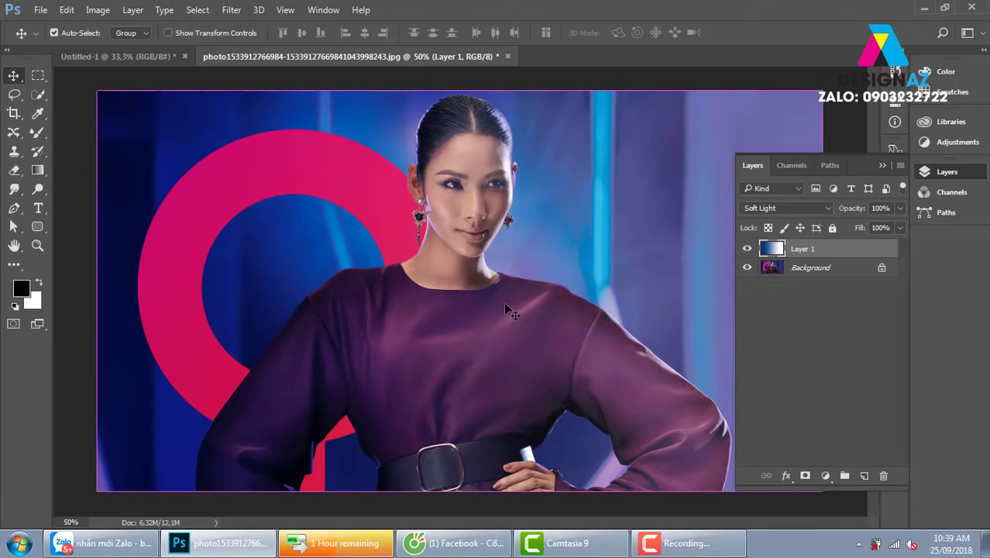
# Open 2887324-captain_america_movie_2011.jpg from E:\thuvienanh\fim as a new document.
pyautogui.hotkey('ctrl', 'o')
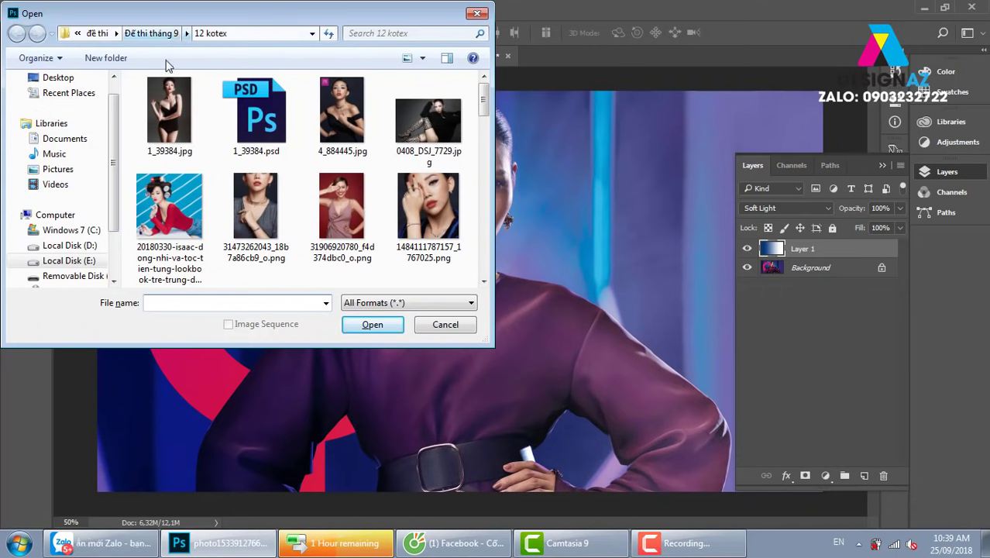
pyautogui.click(70, 261)
pyautogui.scroll(-2, 380, 170)
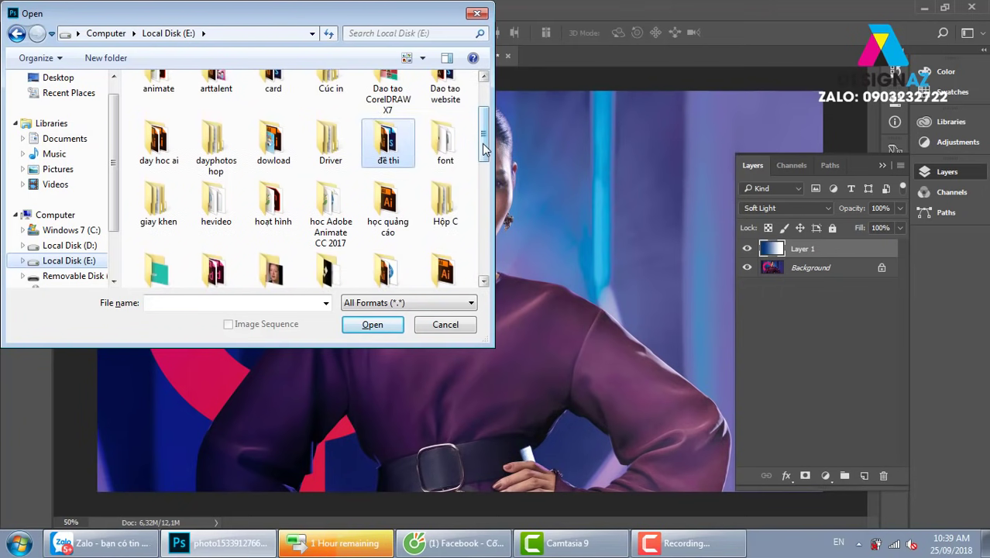
pyautogui.moveTo(483, 133); pyautogui.dragTo(484, 200)
pyautogui.doubleClick(447, 208)
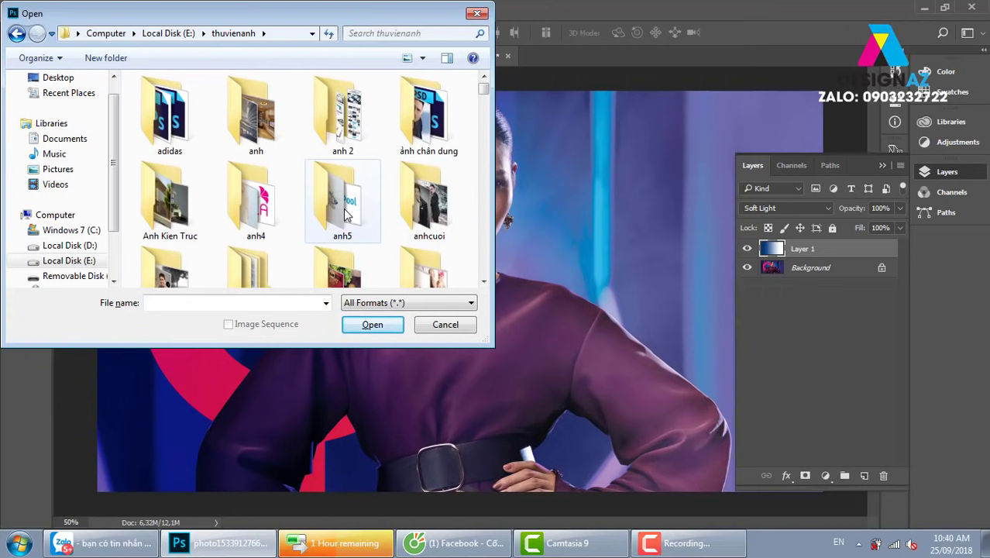
pyautogui.click(378, 244)
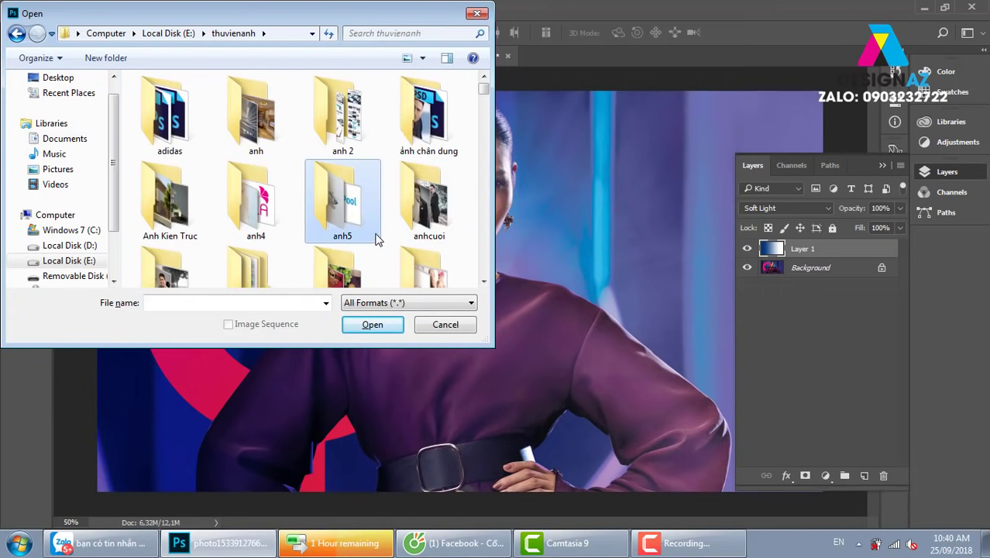
pyautogui.scroll(-3, 377, 238)
pyautogui.doubleClick(165, 211)
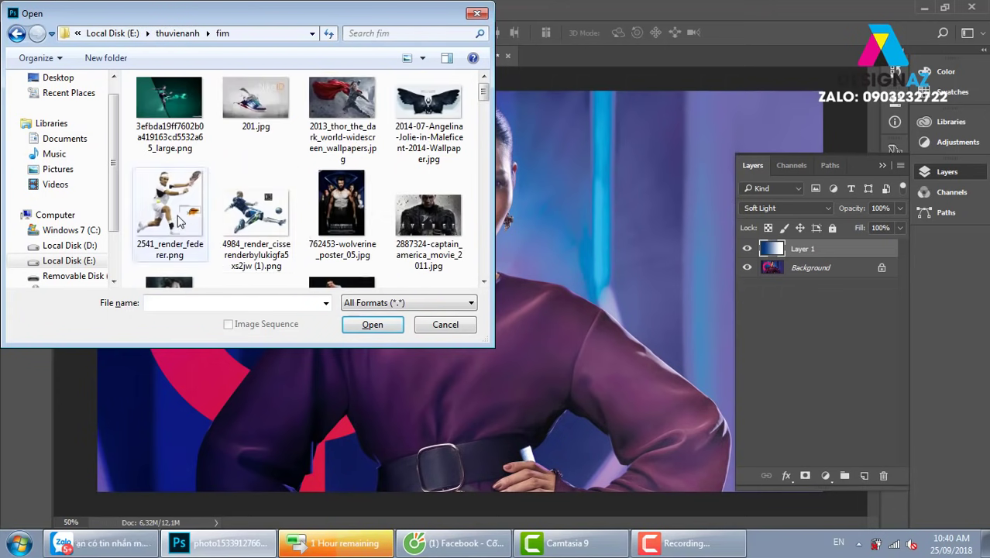
pyautogui.click(439, 203)
pyautogui.click(372, 324)
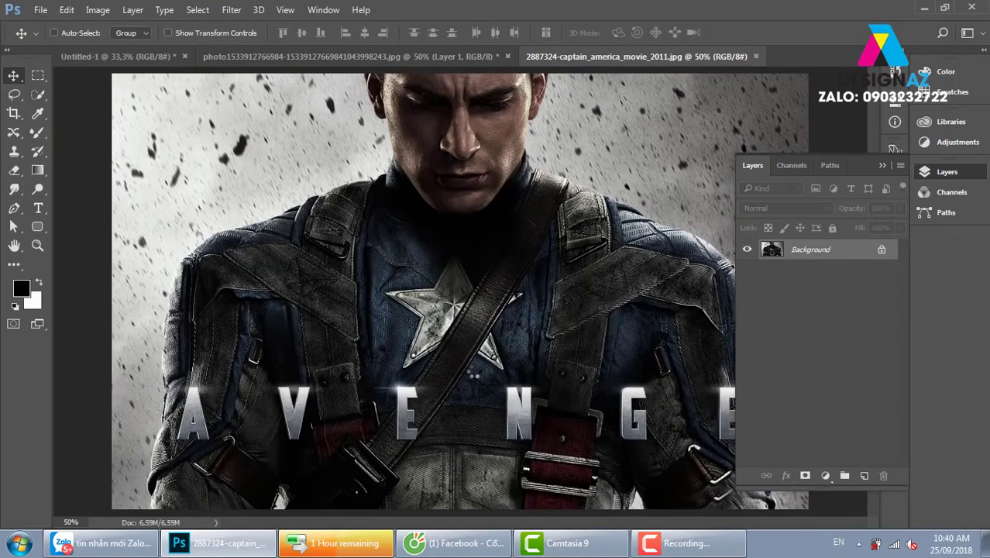
# Add an empty Layer 1 and set the gradient's left stop to deep red.
pyautogui.hotkey('ctrl', '-')
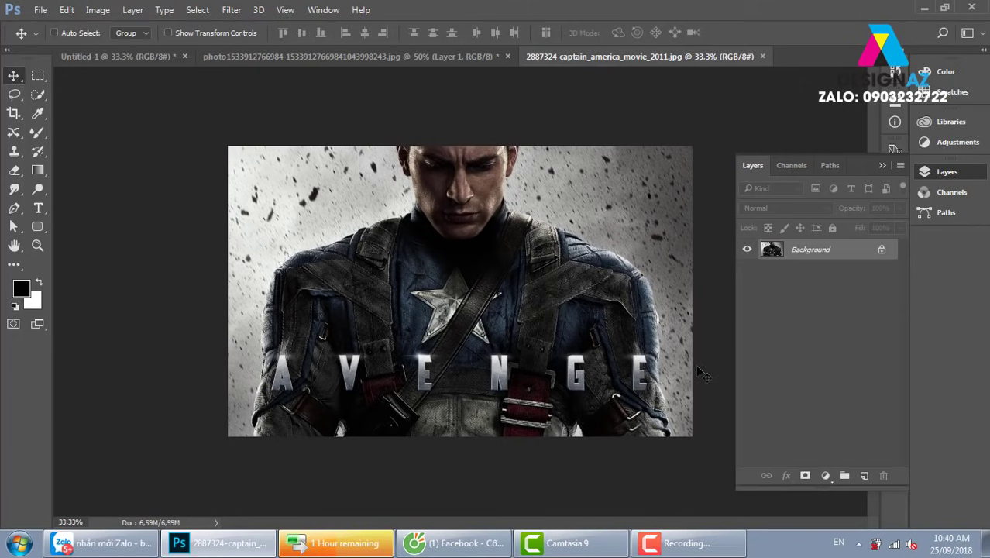
pyautogui.click(864, 476)
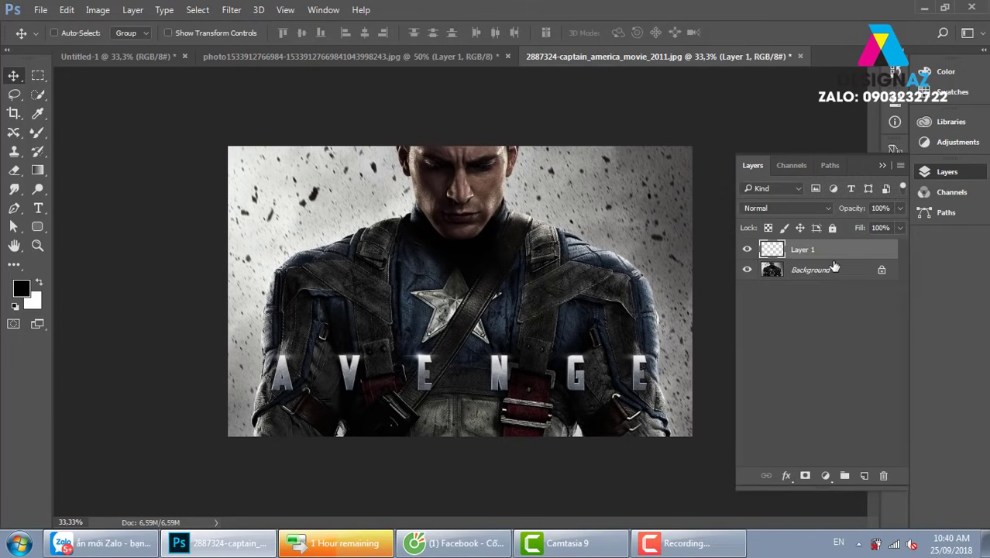
pyautogui.press('g')
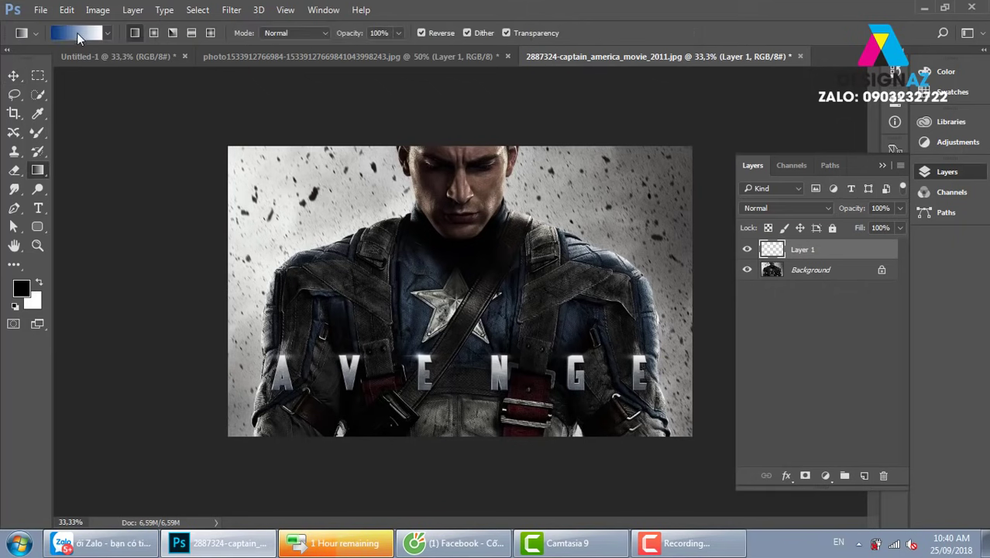
pyautogui.click(77, 33)
pyautogui.click(484, 261)
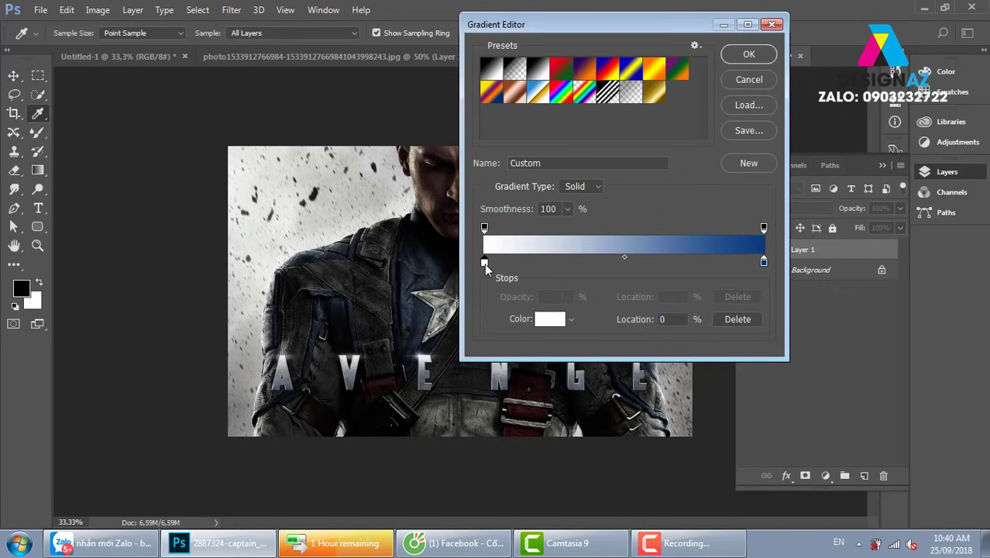
pyautogui.click(541, 318)
pyautogui.moveTo(767, 182); pyautogui.dragTo(766, 151)
pyautogui.click(746, 212)
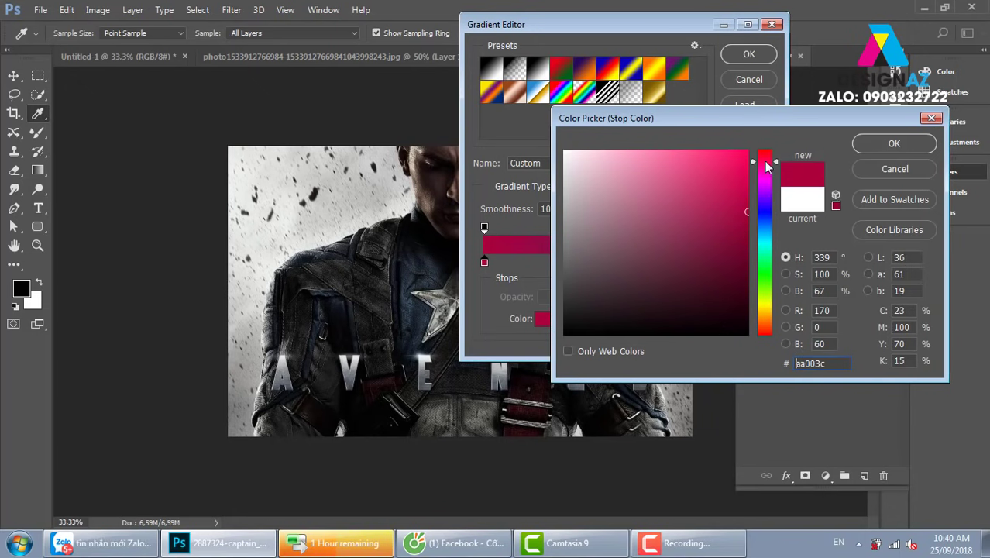
pyautogui.click(895, 147)
# Set the gradient's right stop to #0066ff and accept the red-to-blue gradient.
pyautogui.click(763, 263)
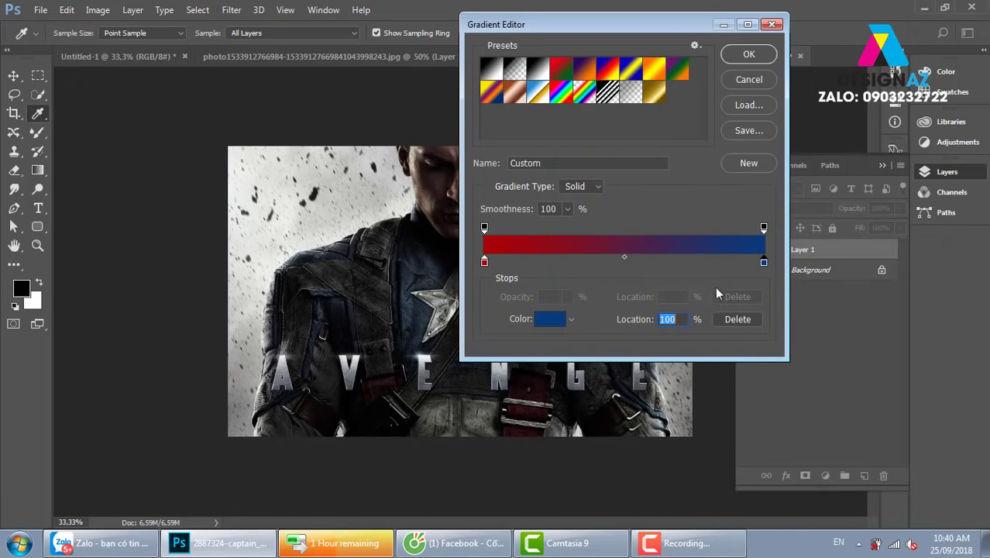
pyautogui.click(546, 327)
pyautogui.write('0066ff')
pyautogui.click(908, 149)
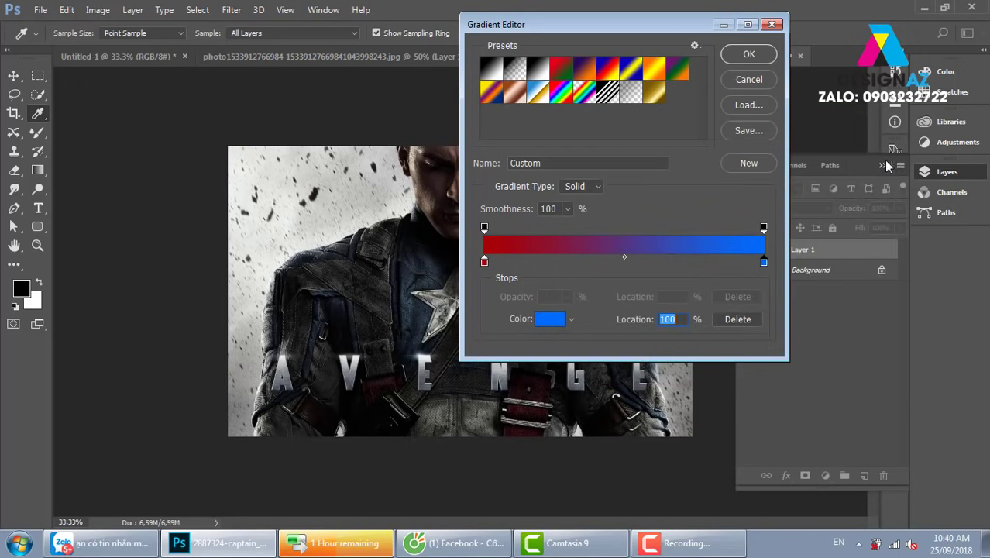
pyautogui.click(750, 56)
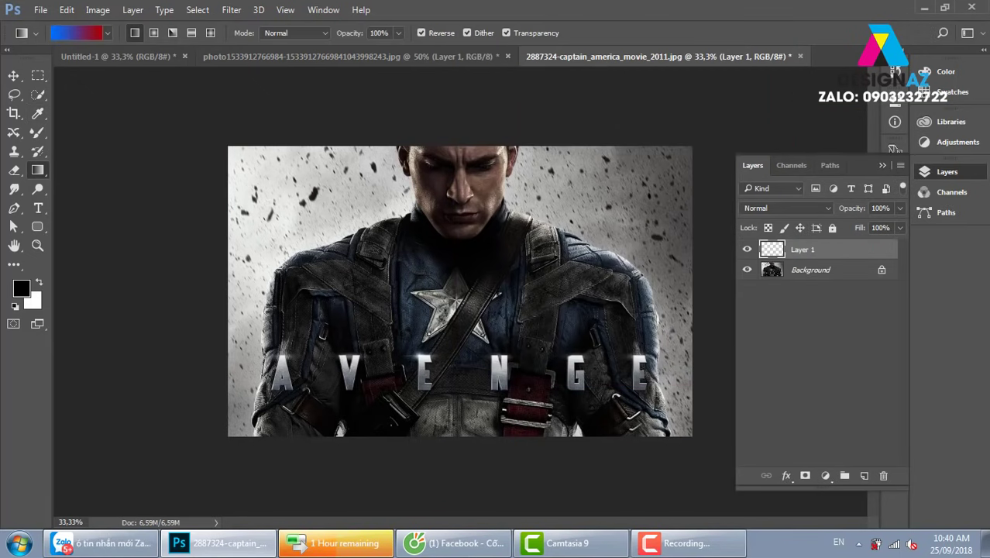
# Fill Layer 1 with a horizontal blue-to-red gradient in Overlay, zoom to 50%, open Computer.
pyautogui.moveTo(264, 305); pyautogui.dragTo(679, 306)
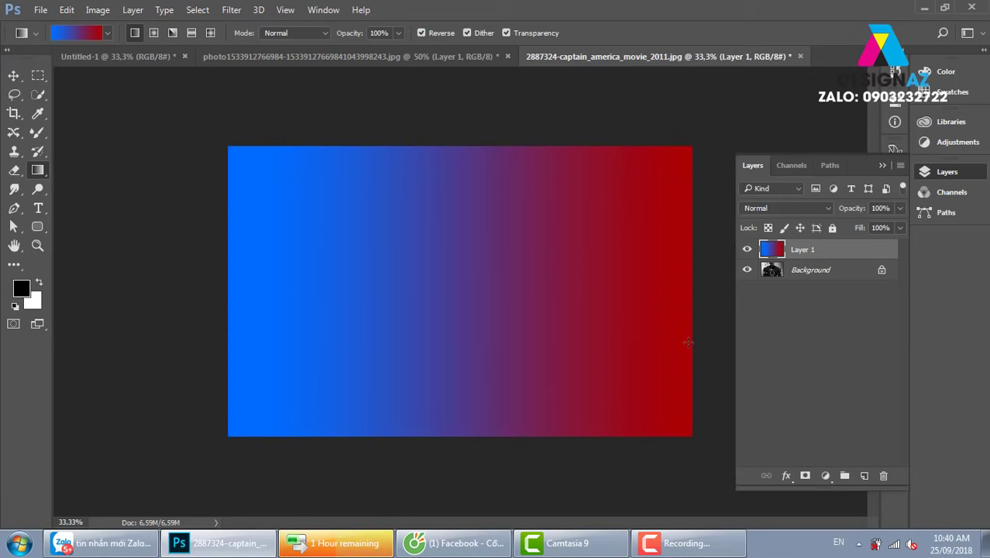
pyautogui.click(825, 209)
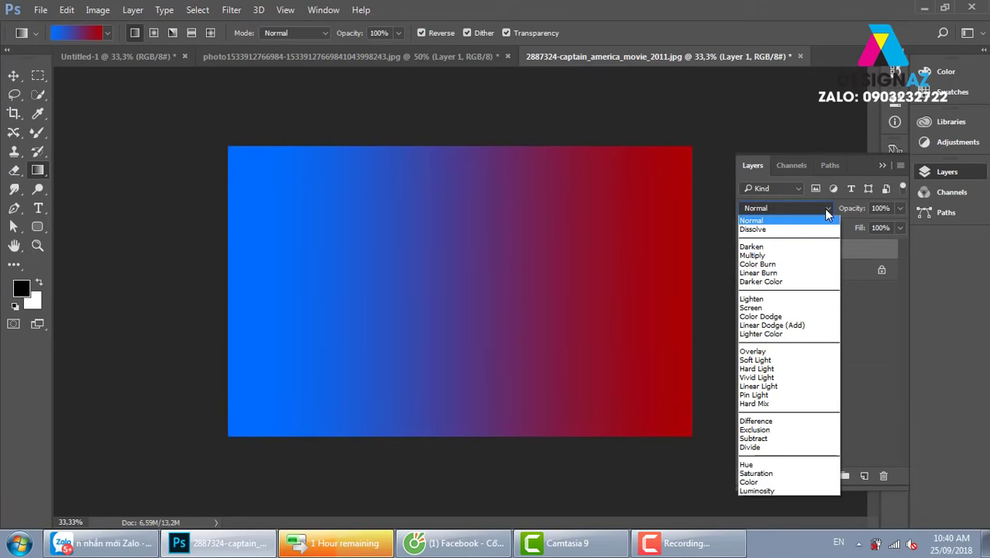
pyautogui.click(774, 351)
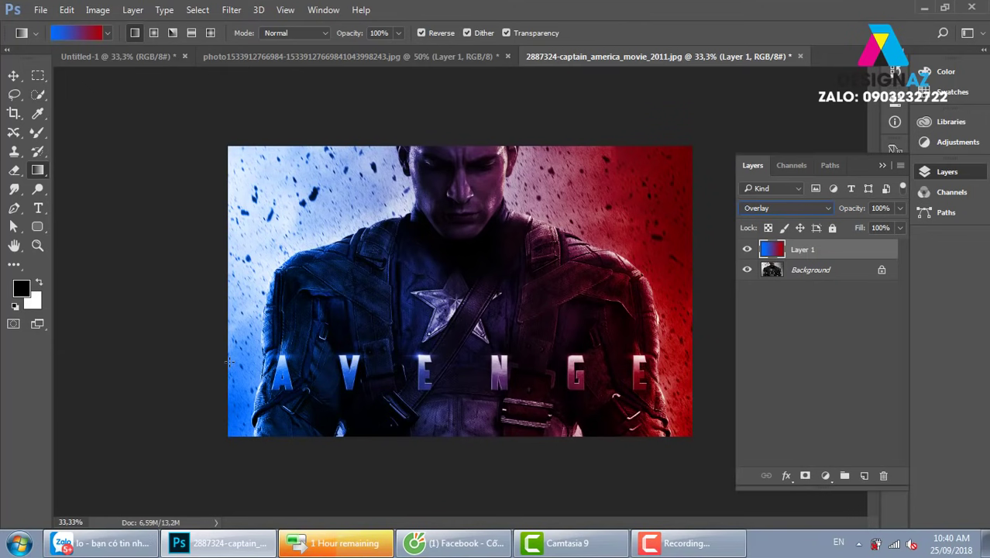
pyautogui.hotkey('ctrl', '+')
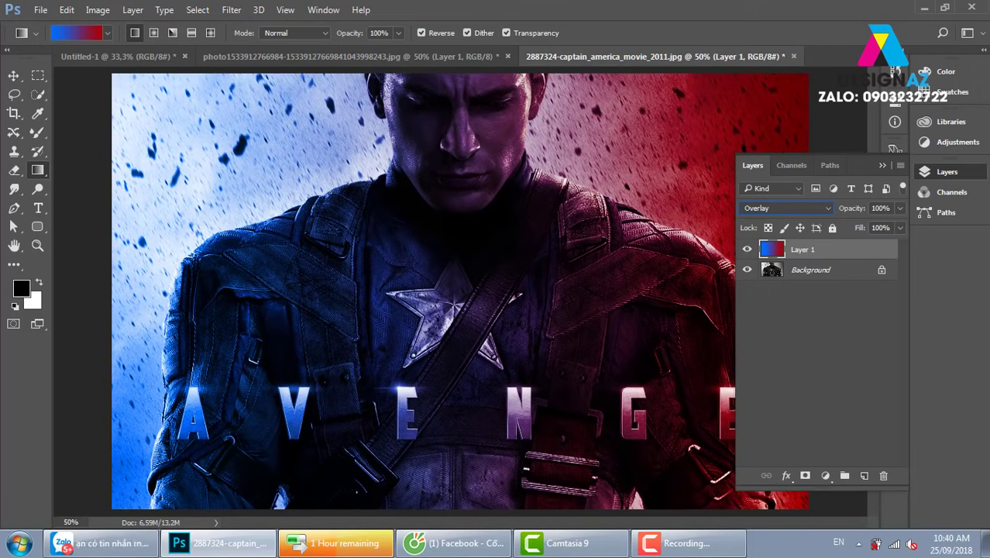
pyautogui.press('super+e')
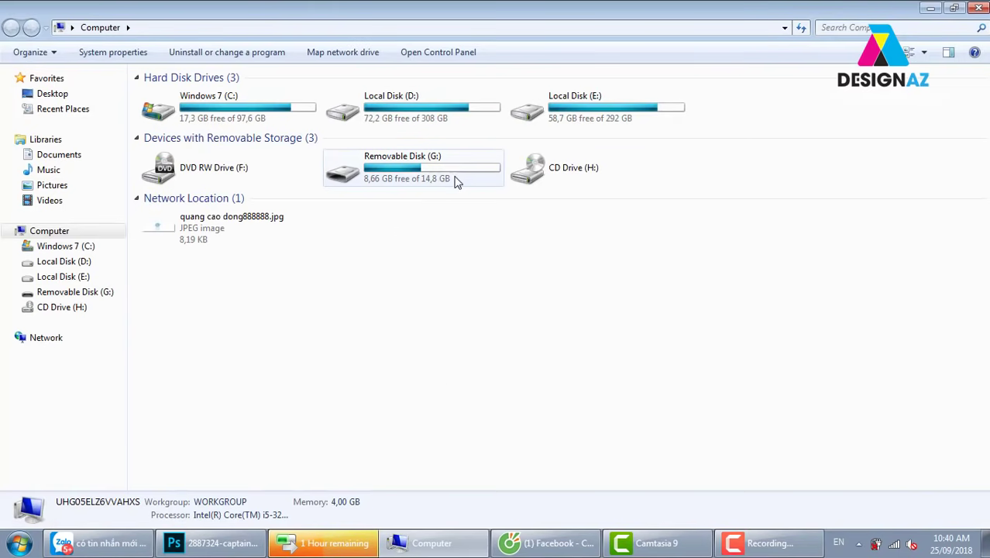
# Navigate to Local Disk (E:) › đề thi › Đề thi tháng 9 › 12 kotex.
pyautogui.doubleClick(615, 114)
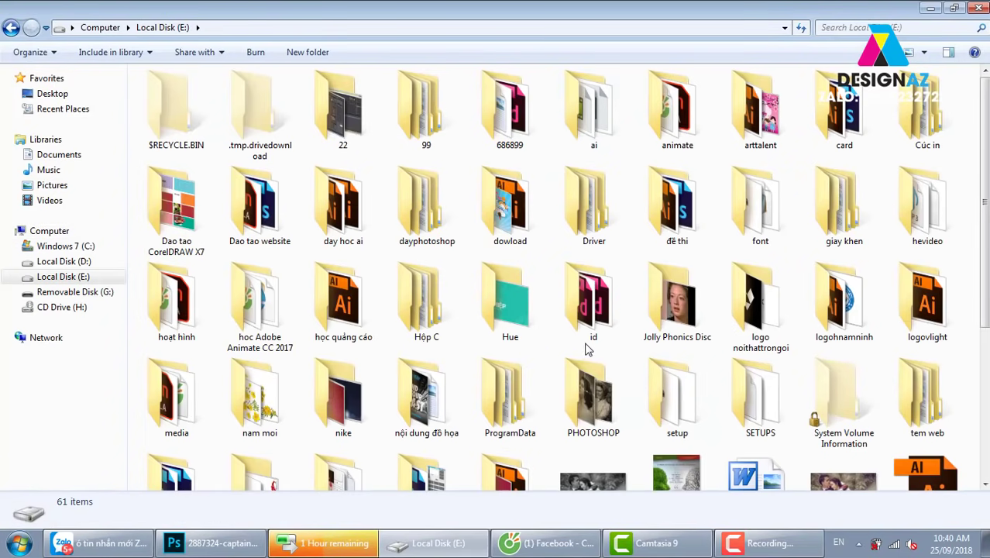
pyautogui.doubleClick(681, 213)
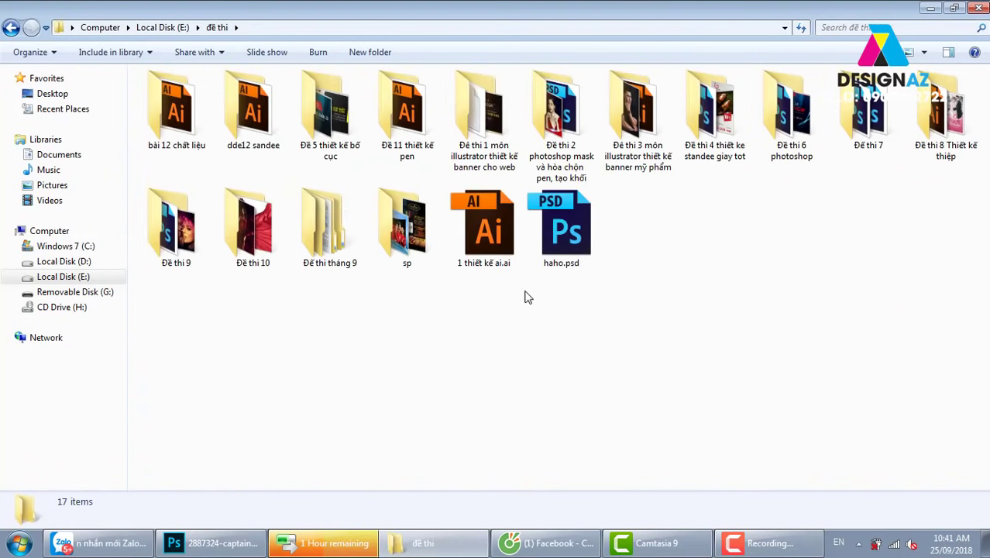
pyautogui.doubleClick(348, 260)
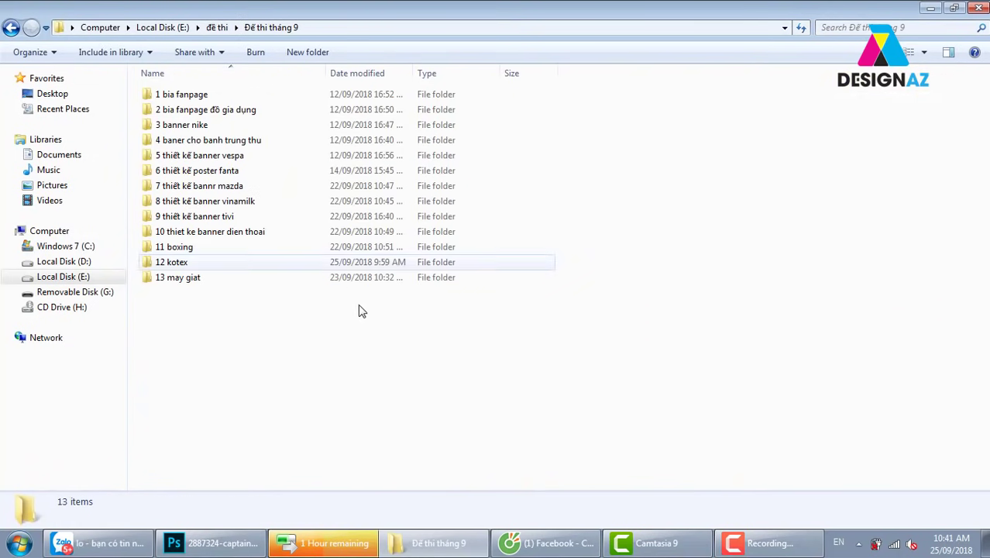
pyautogui.click(183, 268)
pyautogui.doubleClick(183, 265)
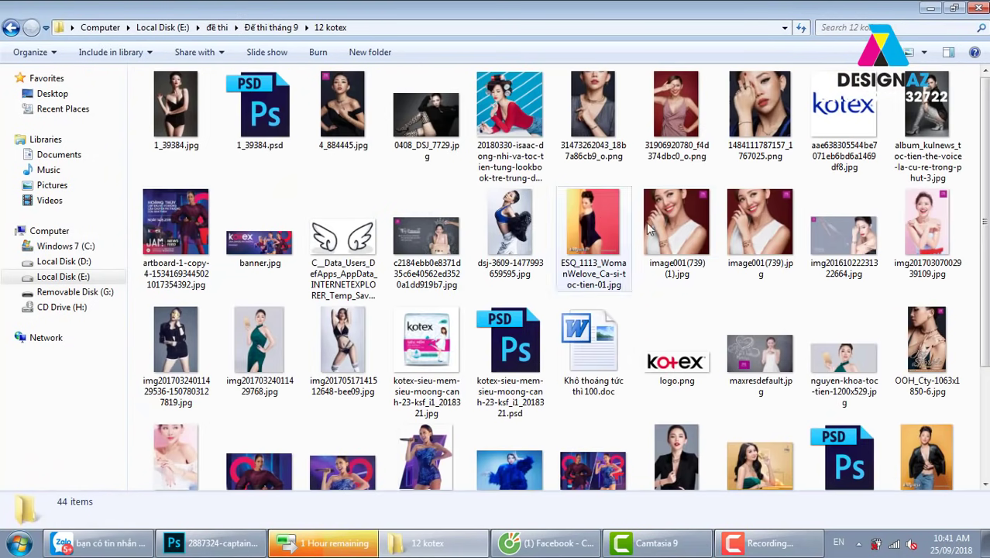
# Preview banner.jpg in Windows Photo Viewer, close it, and return to Photoshop.
pyautogui.doubleClick(285, 248)
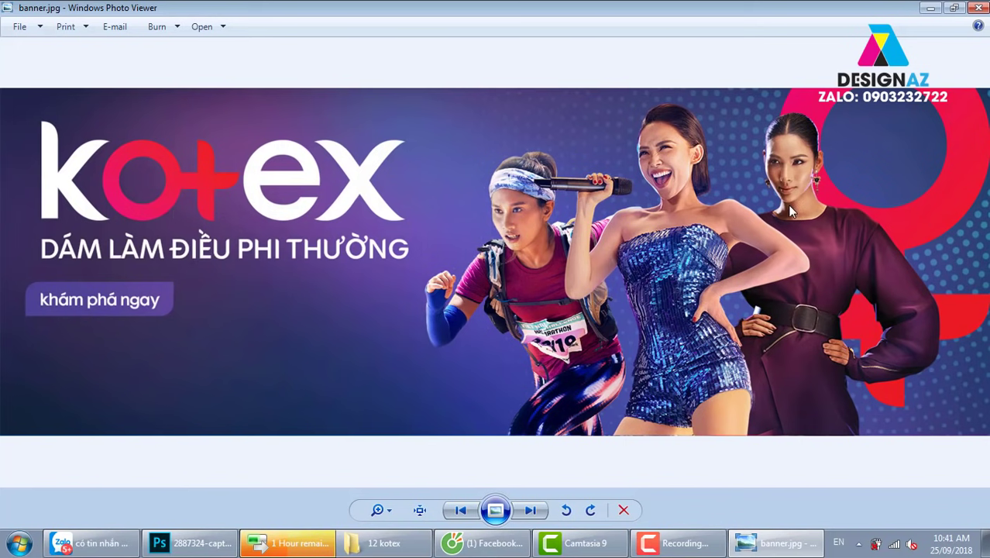
pyautogui.click(977, 7)
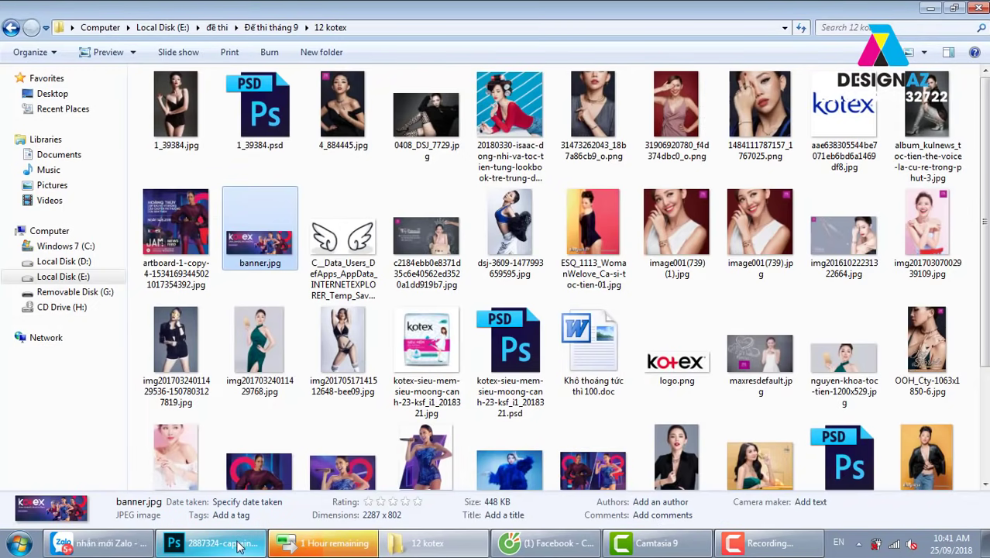
pyautogui.click(238, 547)
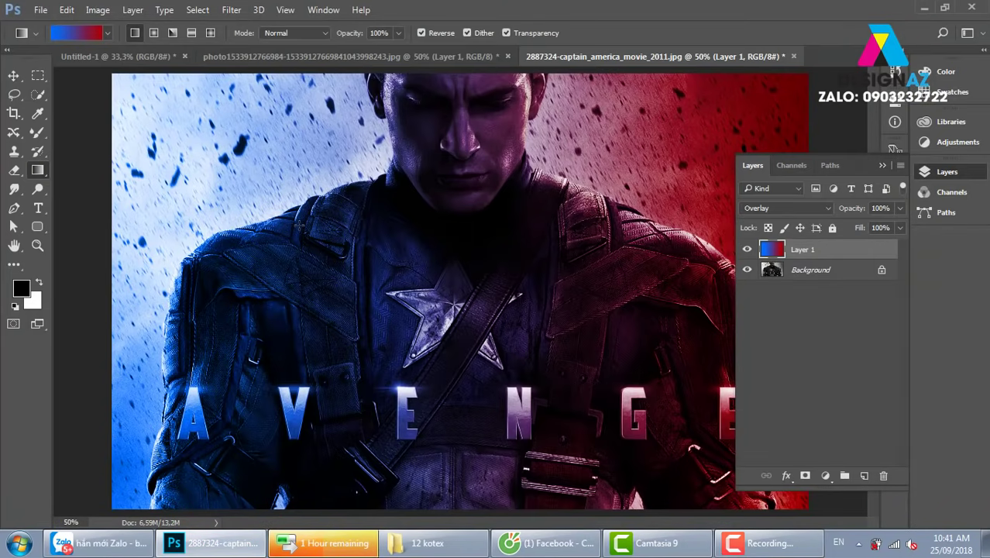
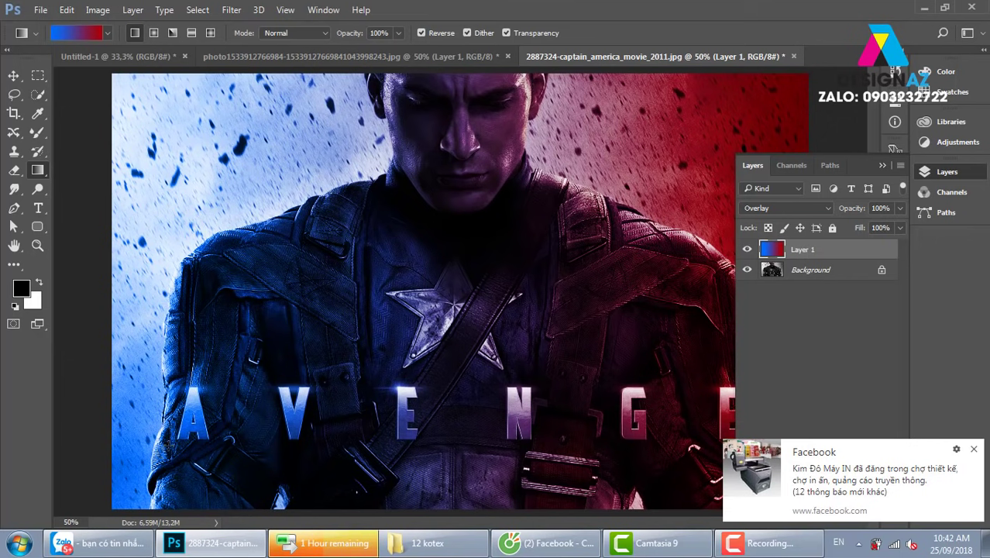
# Dismiss the Facebook popup and close the Captain America poster without saving.
pyautogui.click(974, 449)
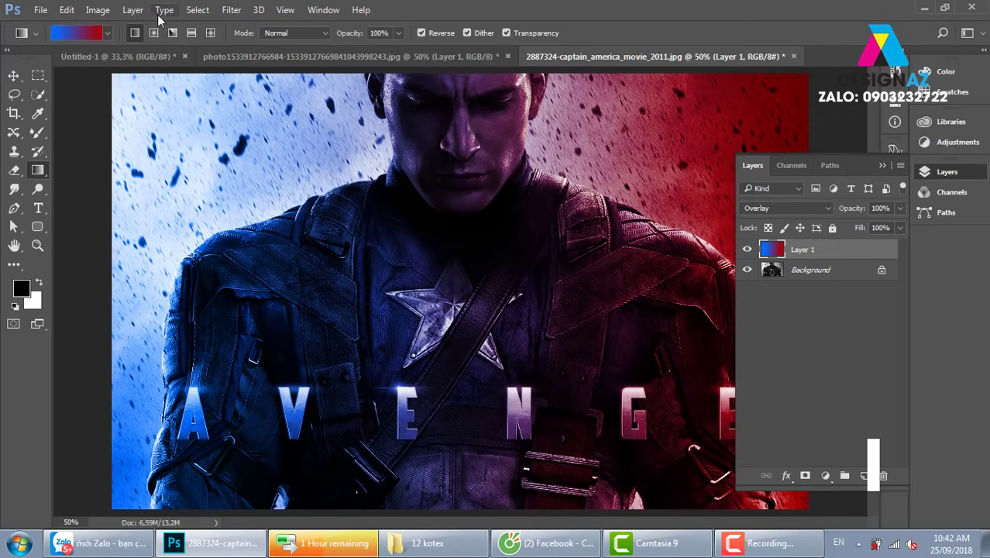
pyautogui.click(97, 10)
pyautogui.moveTo(119, 46)
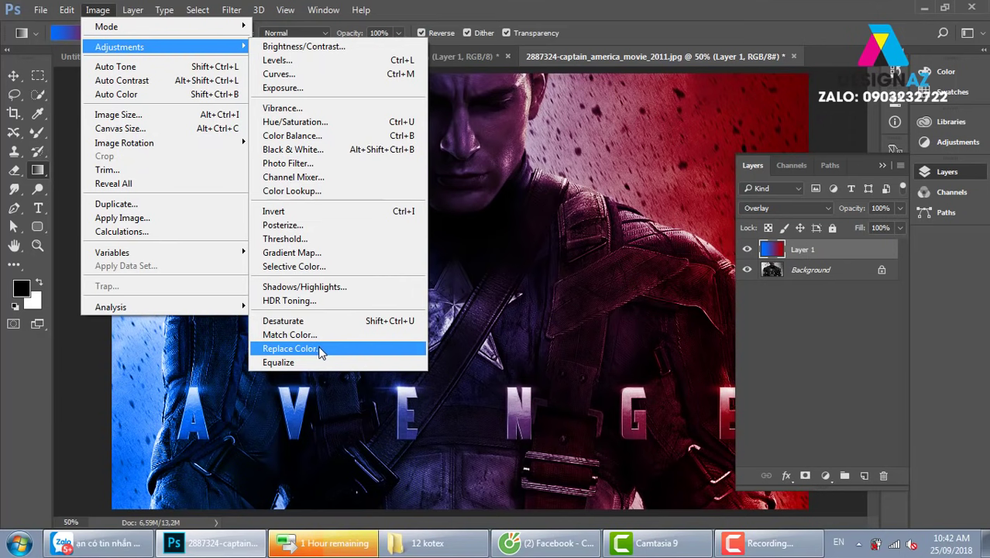
pyautogui.press('Escape')
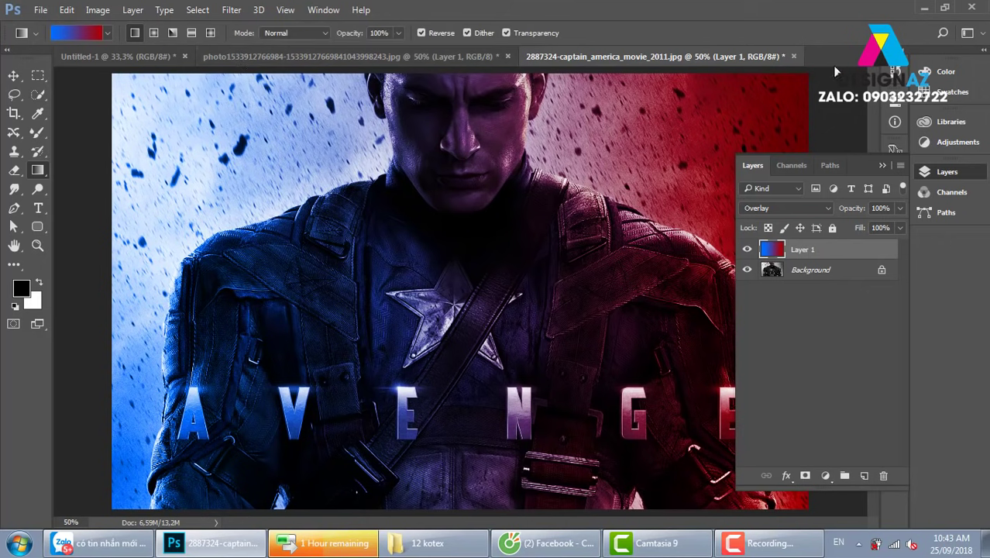
pyautogui.click(795, 56)
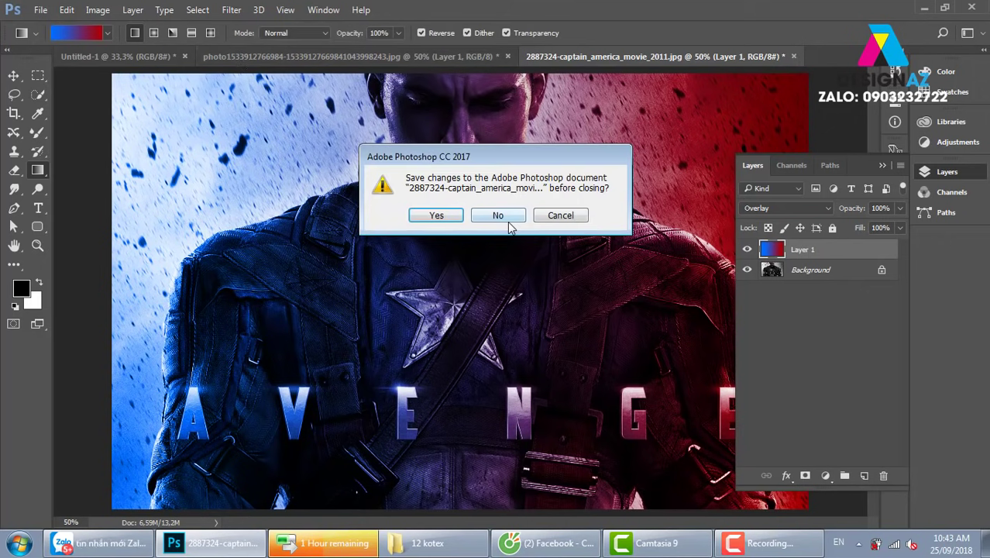
pyautogui.click(578, 216)
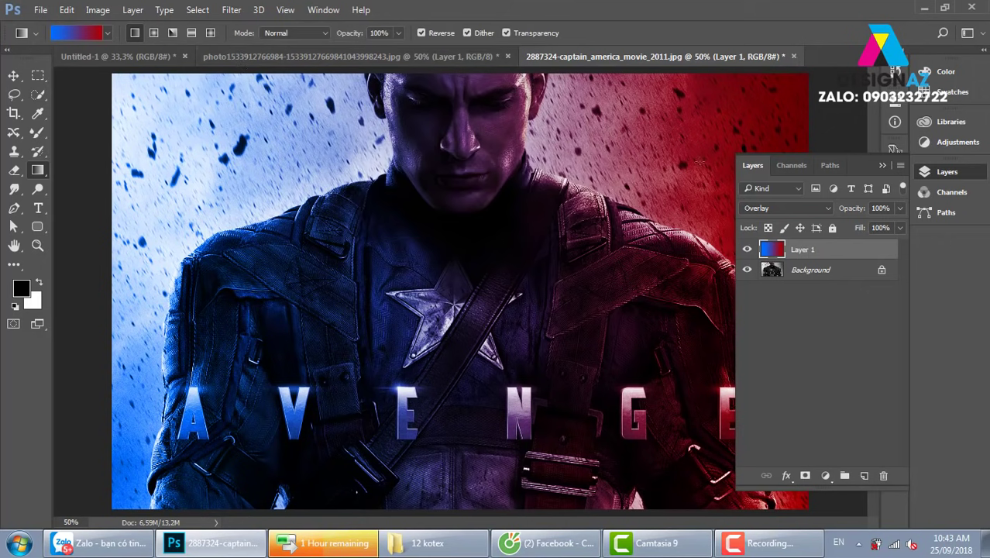
pyautogui.click(793, 55)
pyautogui.click(505, 215)
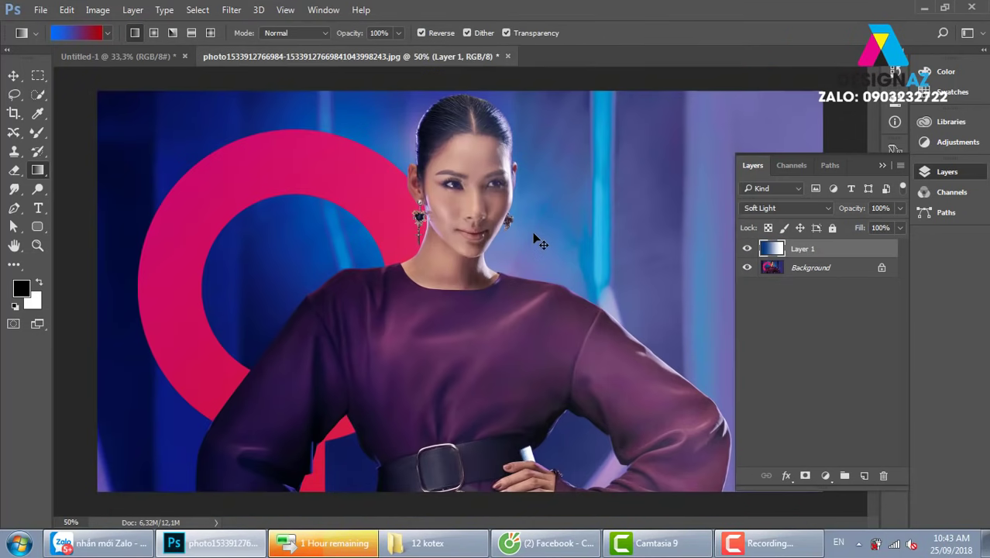
# Open 56f53faf84ddf.jpg from the thuvienanh > mypham folder.
pyautogui.hotkey('ctrl', 'o')
pyautogui.click(194, 32)
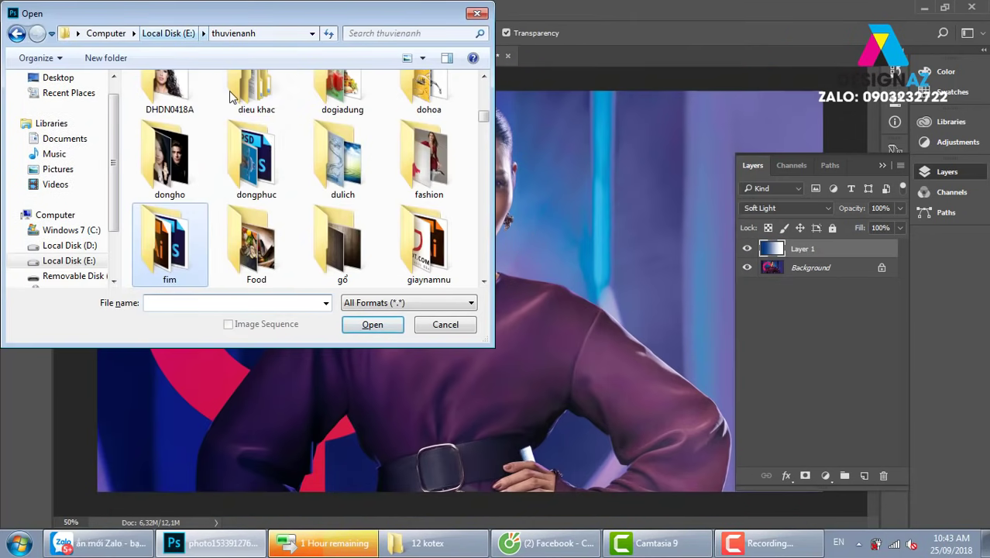
pyautogui.click(262, 176)
pyautogui.press('m')
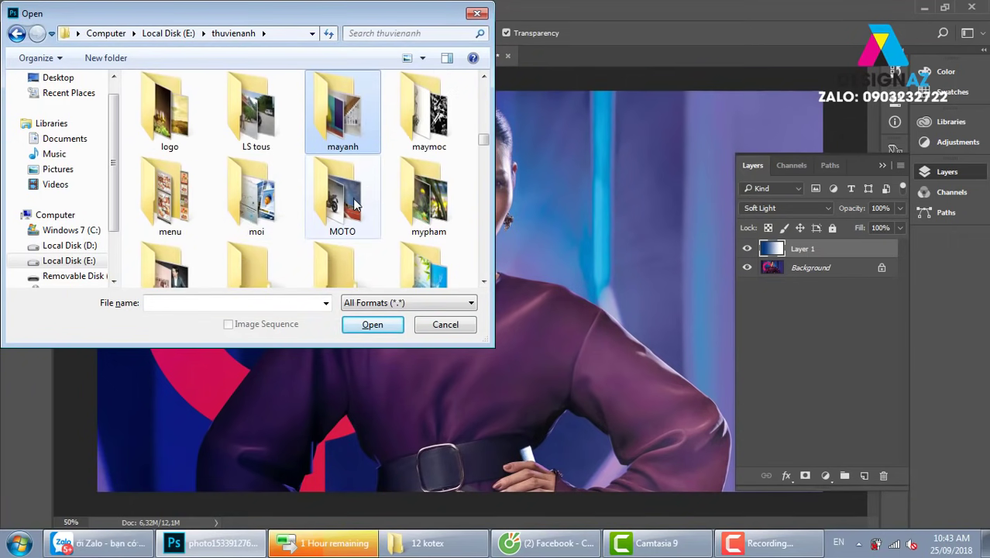
pyautogui.doubleClick(428, 198)
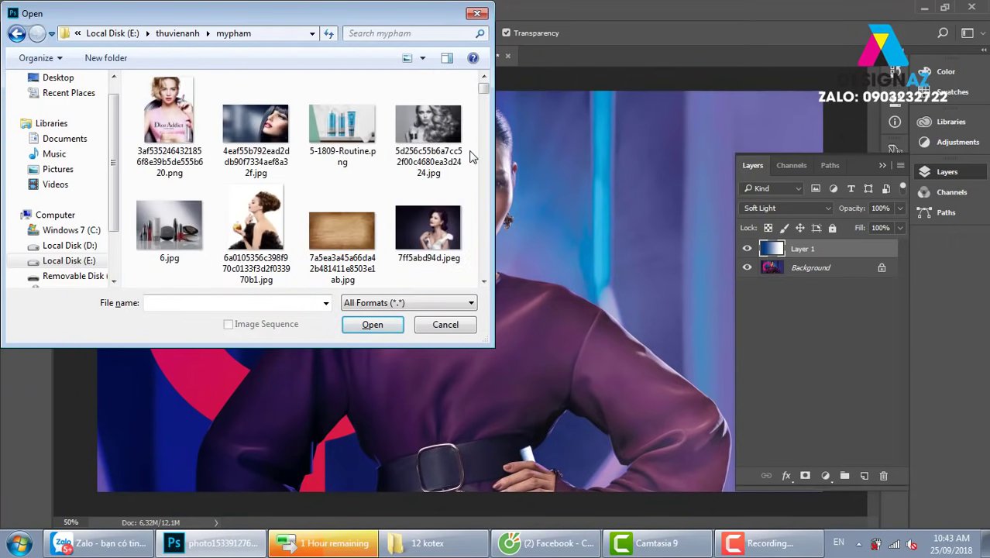
pyautogui.moveTo(482, 87); pyautogui.dragTo(488, 105)
pyautogui.click(256, 233)
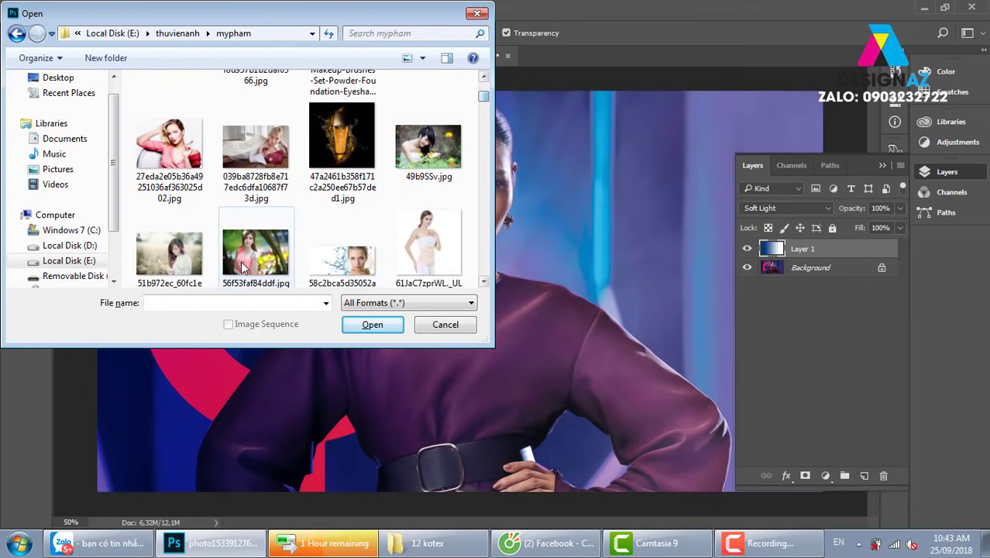
pyautogui.click(388, 328)
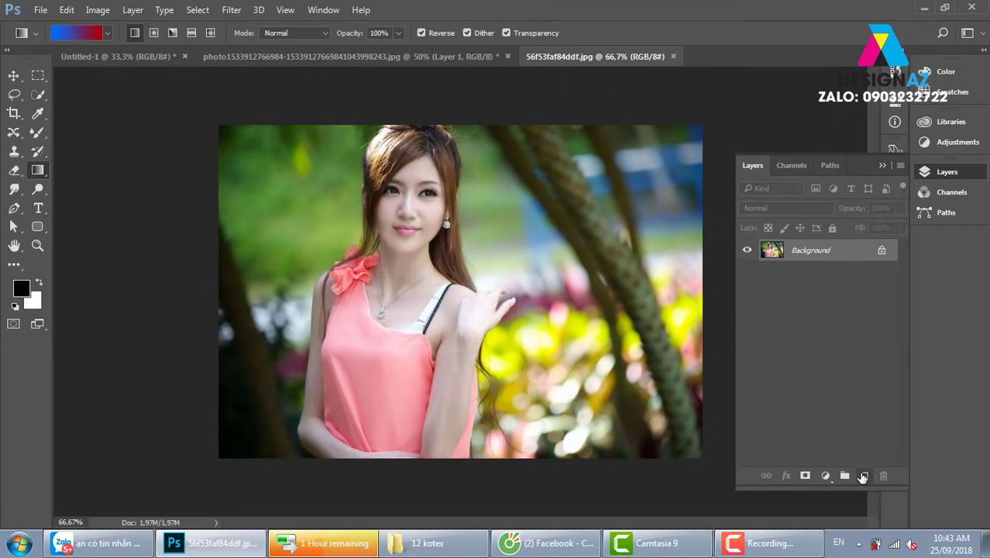
pyautogui.click(864, 475)
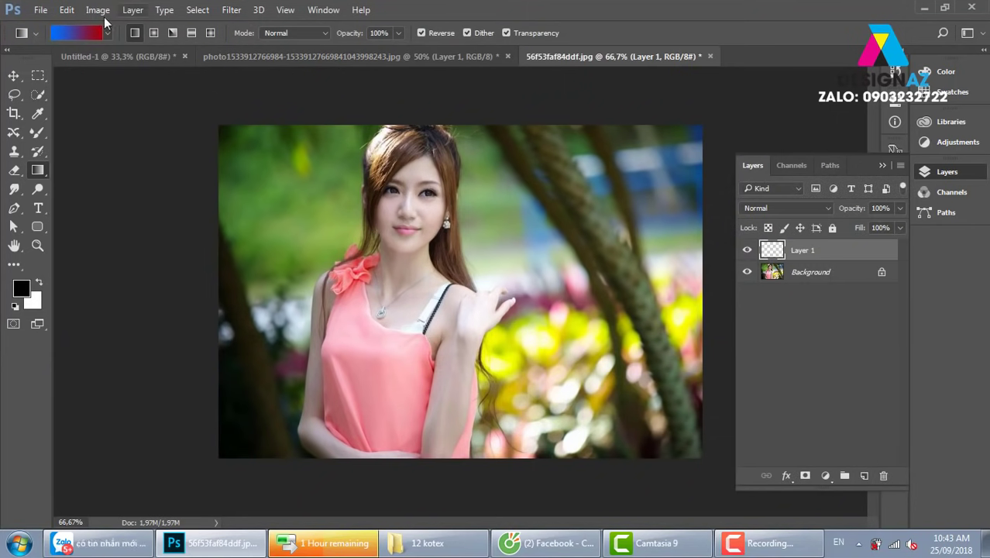
pyautogui.click(84, 33)
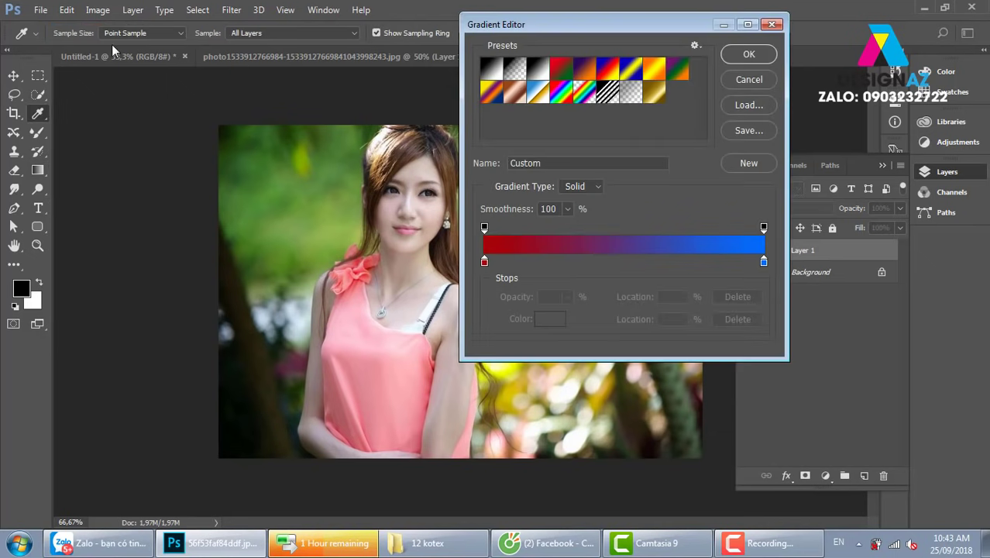
pyautogui.click(586, 72)
pyautogui.click(745, 56)
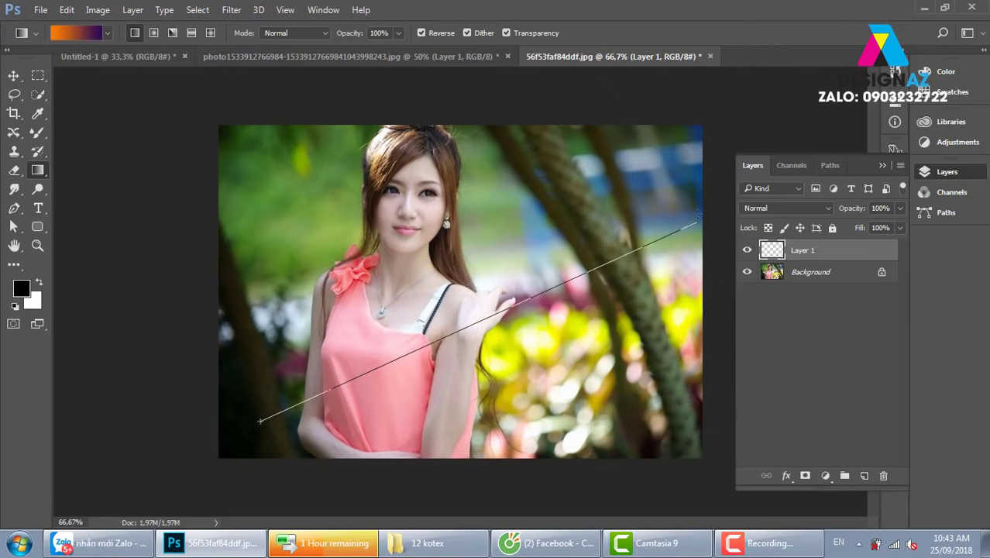
pyautogui.moveTo(261, 422); pyautogui.dragTo(703, 226)
pyautogui.moveTo(666, 168); pyautogui.dragTo(233, 373)
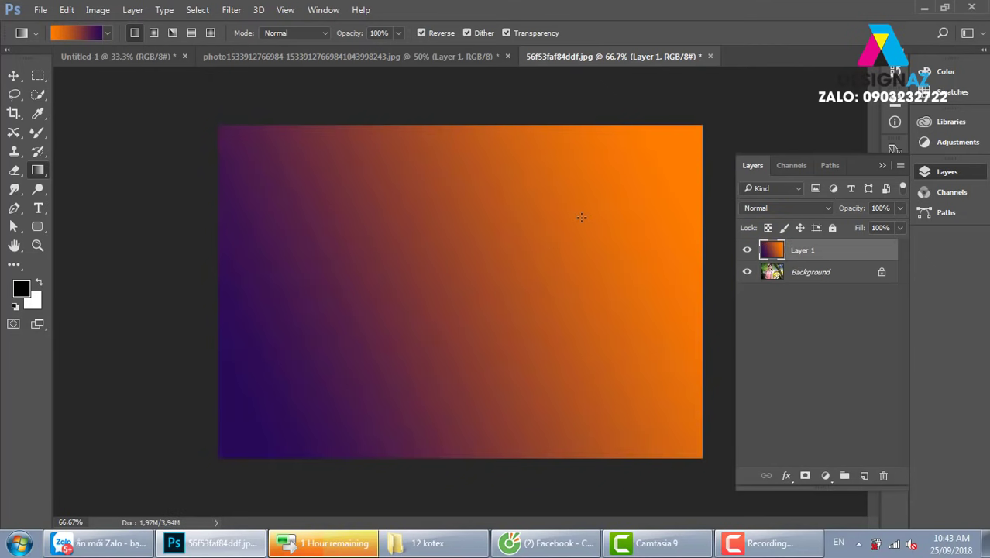
pyautogui.click(13, 75)
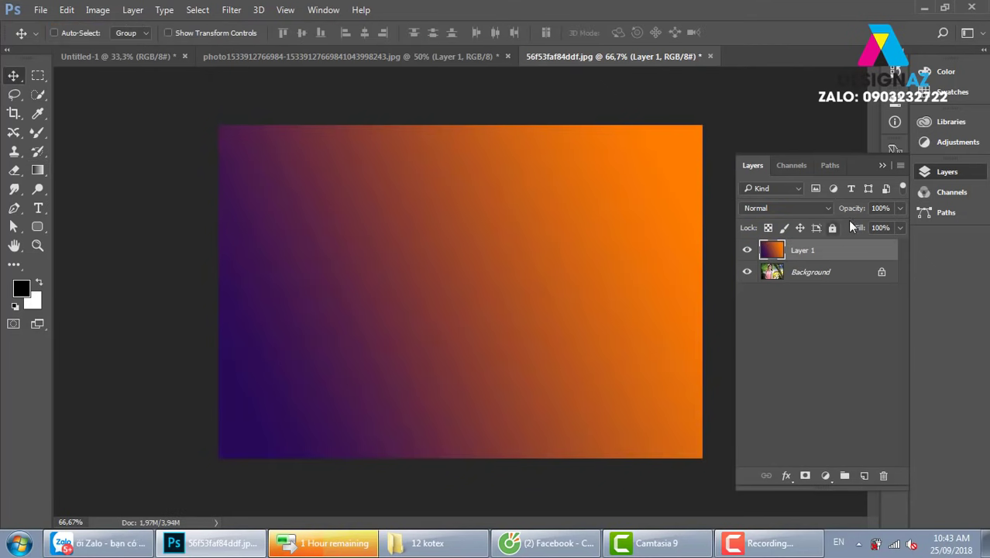
pyautogui.click(829, 208)
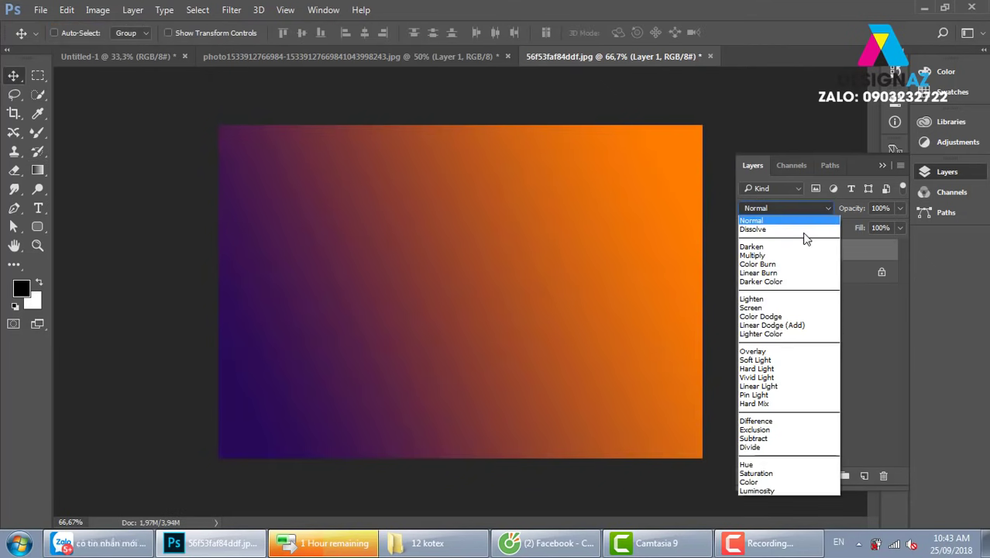
pyautogui.click(775, 358)
pyautogui.click(747, 251)
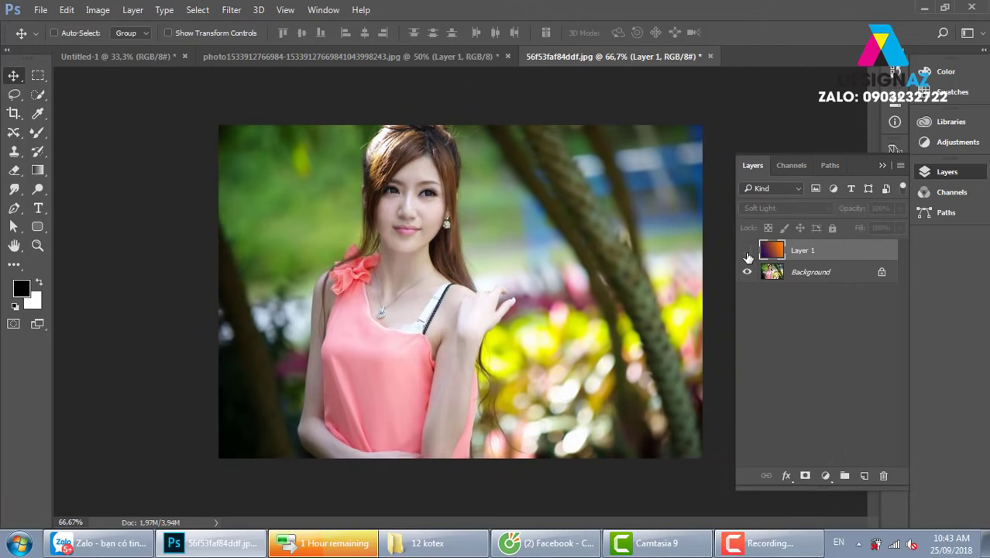
pyautogui.click(747, 250)
pyautogui.click(747, 251)
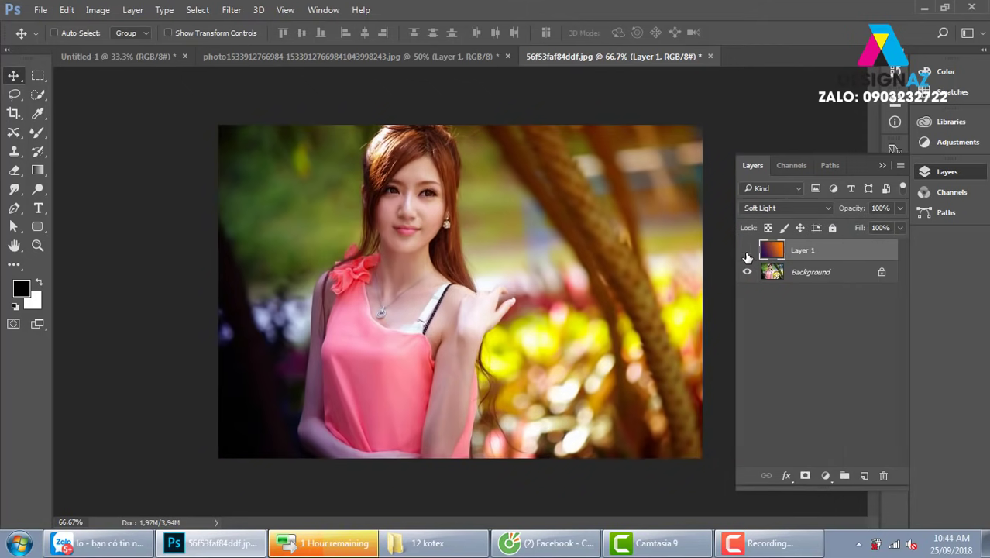
pyautogui.click(747, 251)
pyautogui.click(746, 250)
pyautogui.click(747, 250)
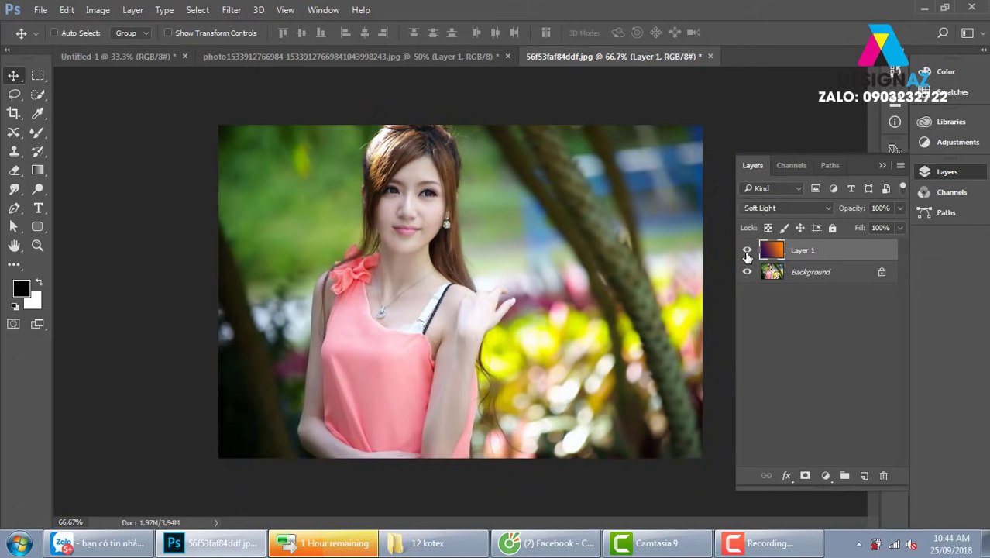
pyautogui.moveTo(599, 259); pyautogui.dragTo(605, 286)
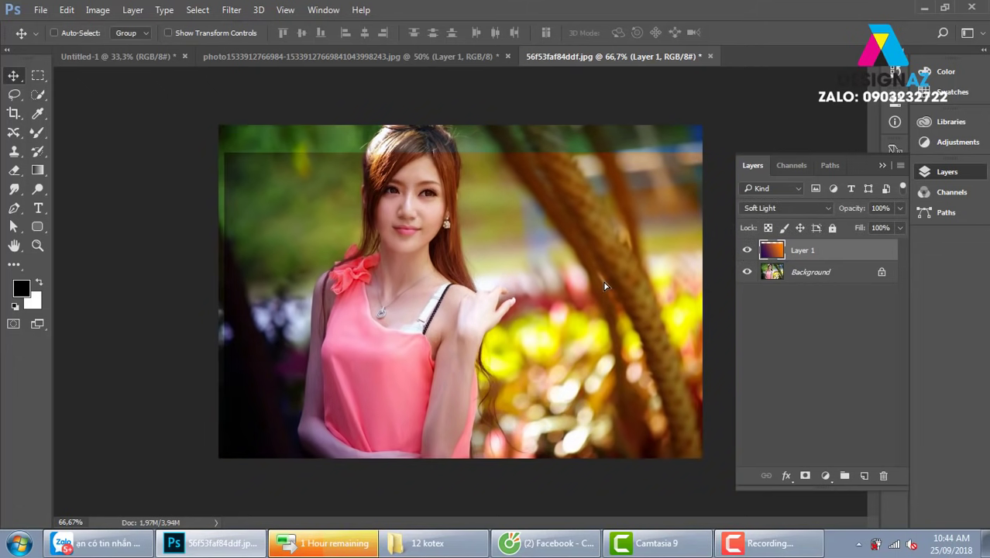
pyautogui.press('Delete')
# Set the gradient's right stop to yellow ffc703 and drag a radial purple-to-yellow fill across the canvas.
pyautogui.press('g')
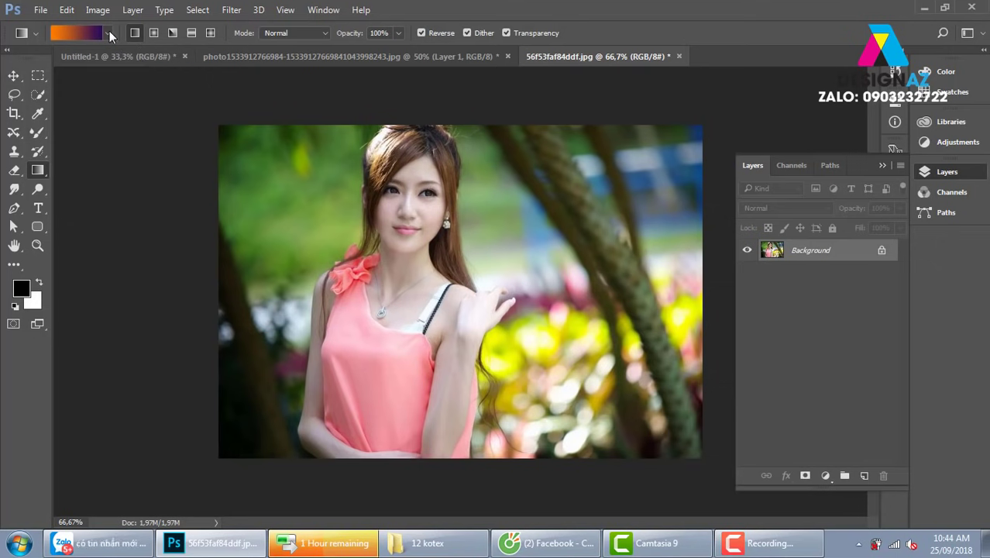
pyautogui.click(105, 31)
pyautogui.click(763, 263)
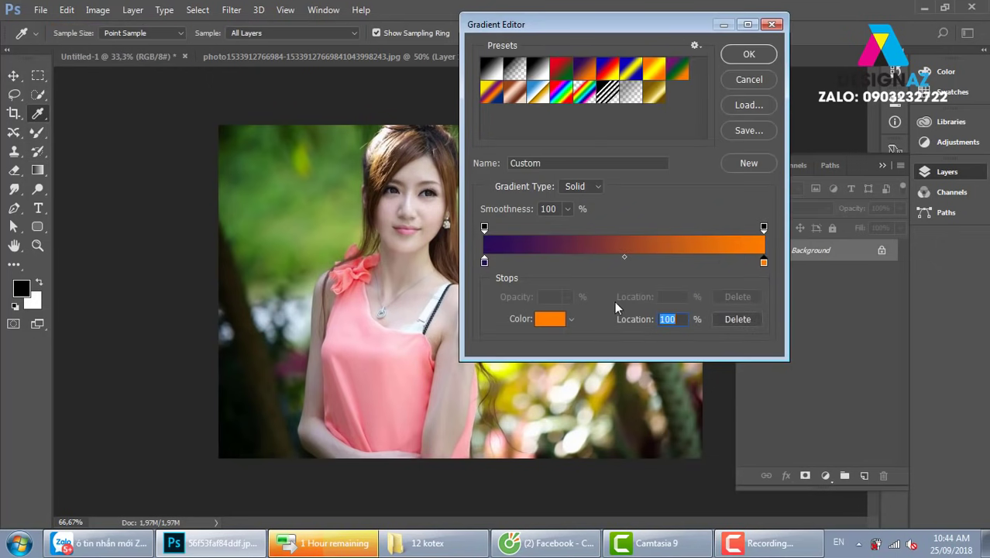
pyautogui.click(543, 320)
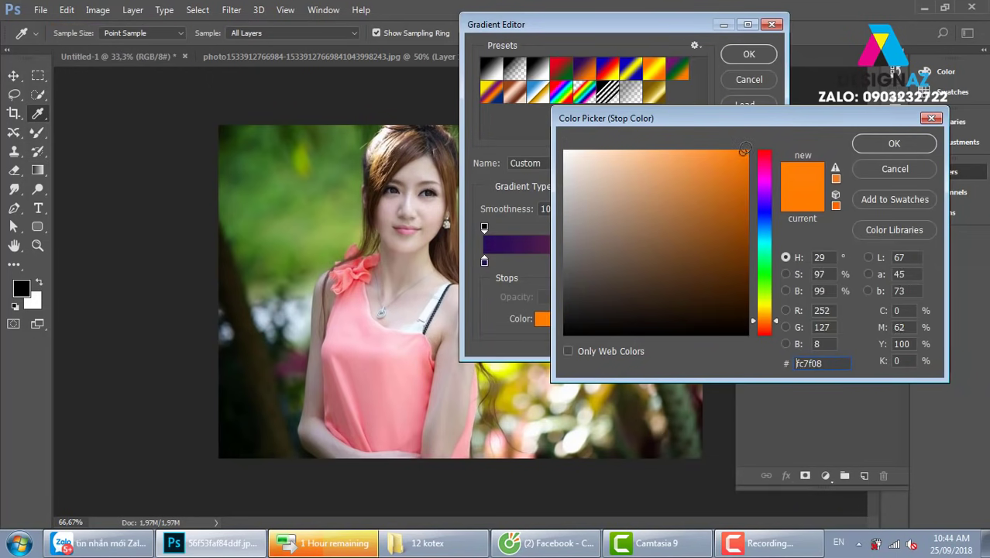
pyautogui.moveTo(766, 320); pyautogui.dragTo(768, 310)
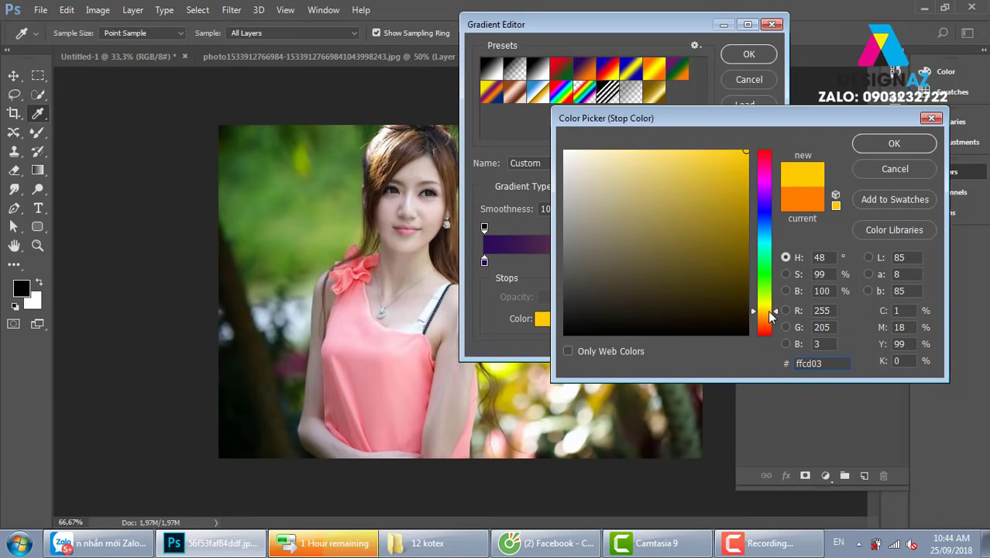
pyautogui.click(894, 142)
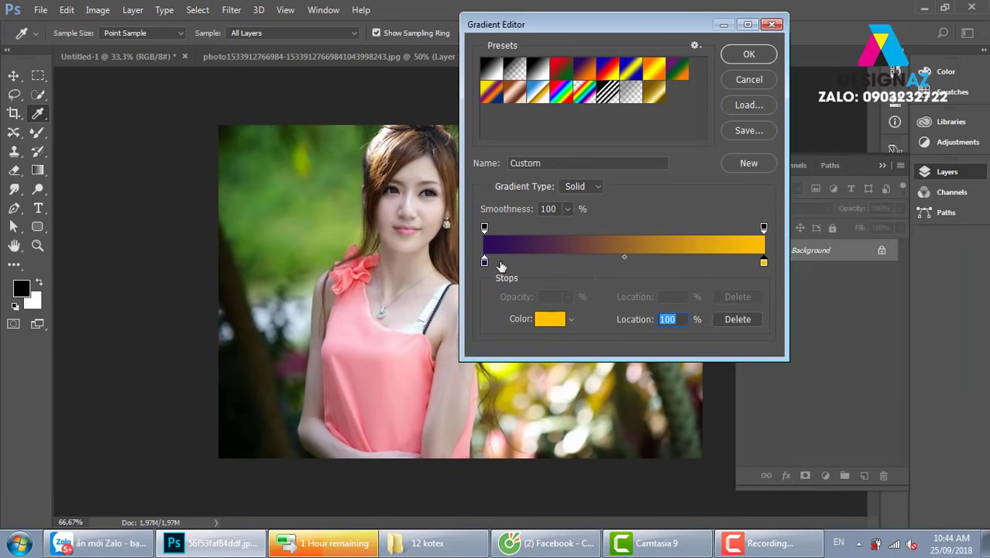
pyautogui.click(748, 54)
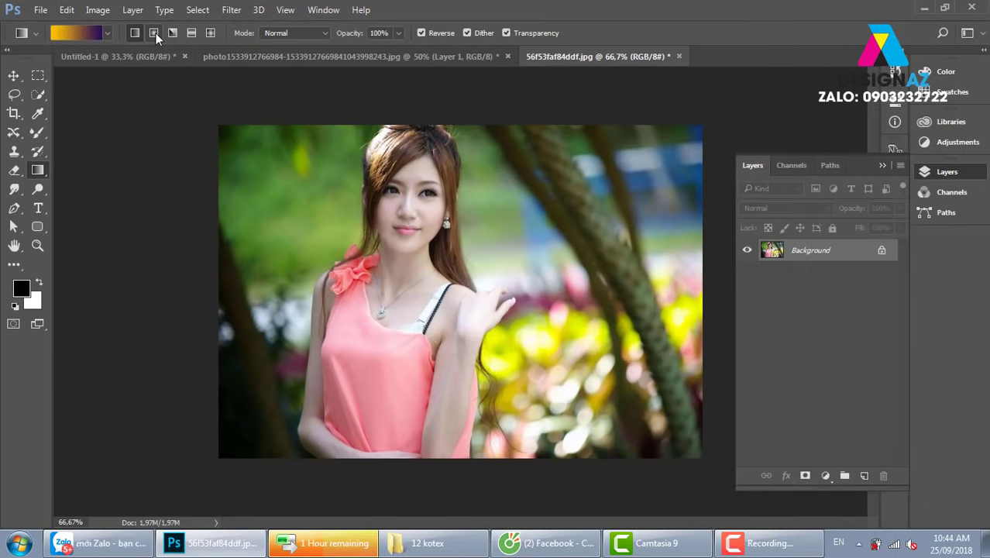
pyautogui.moveTo(641, 180); pyautogui.dragTo(296, 372)
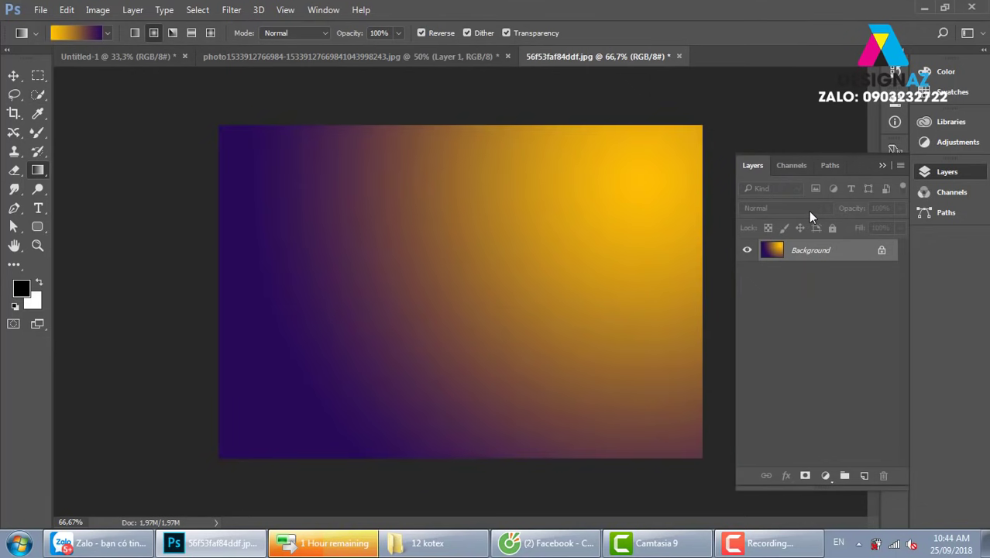
# Undo the fill and draw the radial purple-yellow gradient on a new layer above the photo.
pyautogui.hotkey('ctrl', 'z')
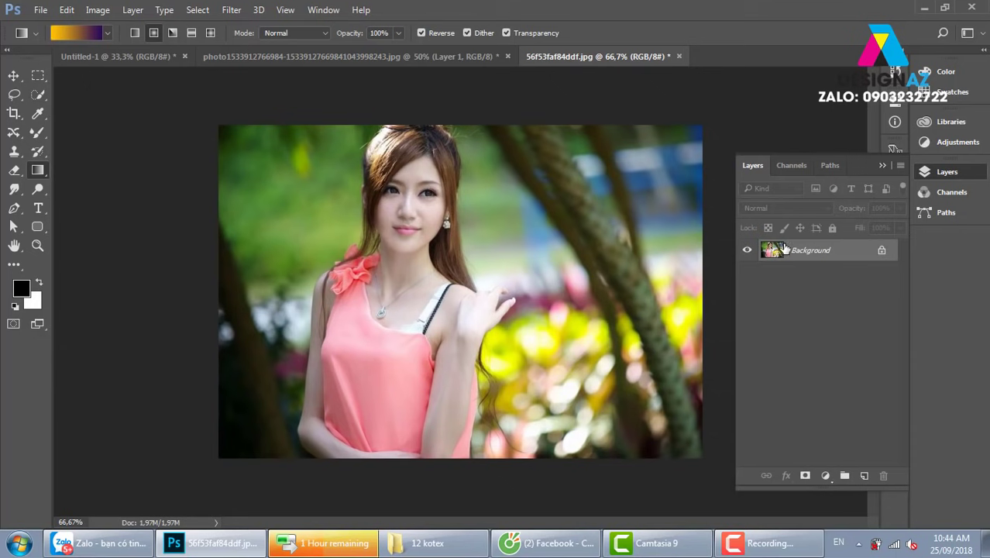
pyautogui.click(863, 474)
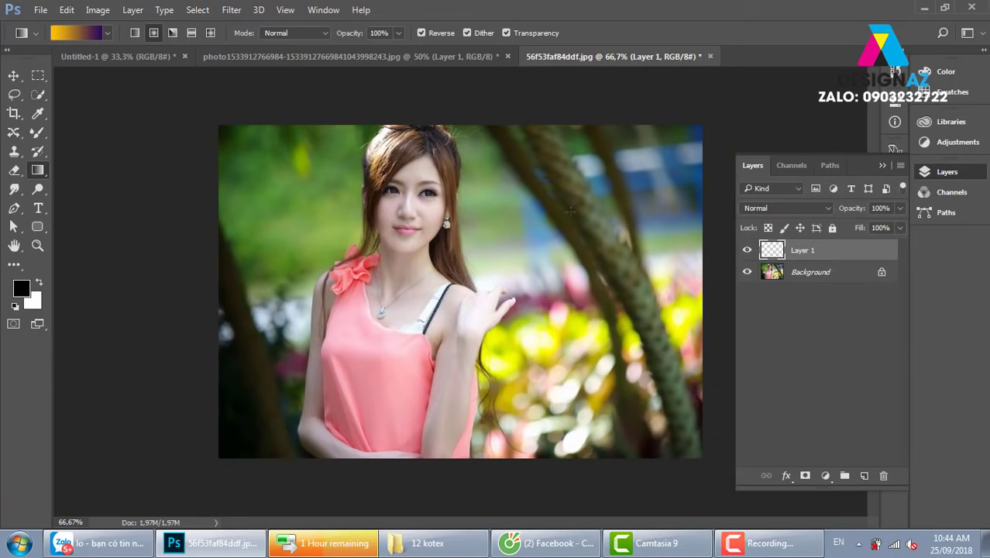
pyautogui.moveTo(647, 181); pyautogui.dragTo(360, 327)
# Try Soft Light then Overlay blending on the gradient layer, compare, then delete it.
pyautogui.click(799, 211)
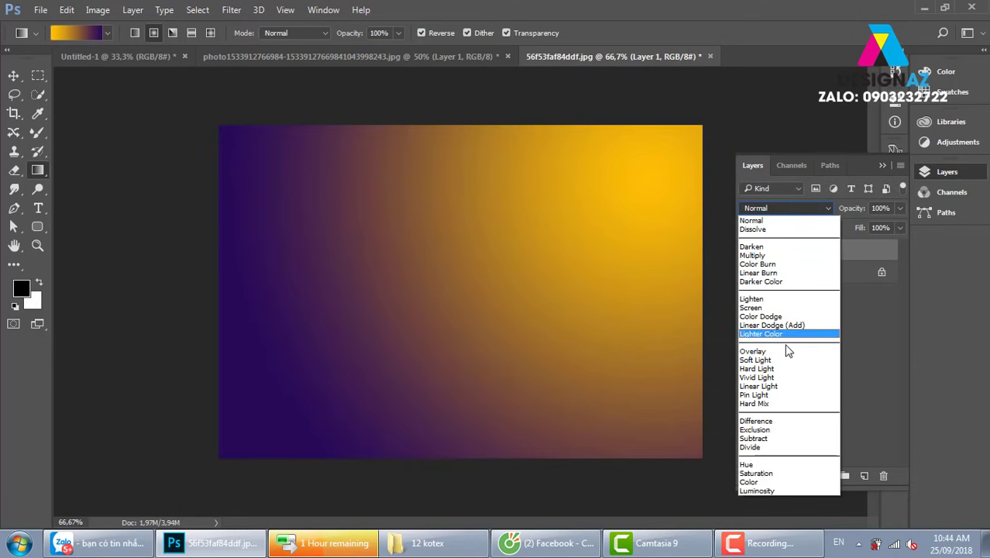
pyautogui.click(782, 357)
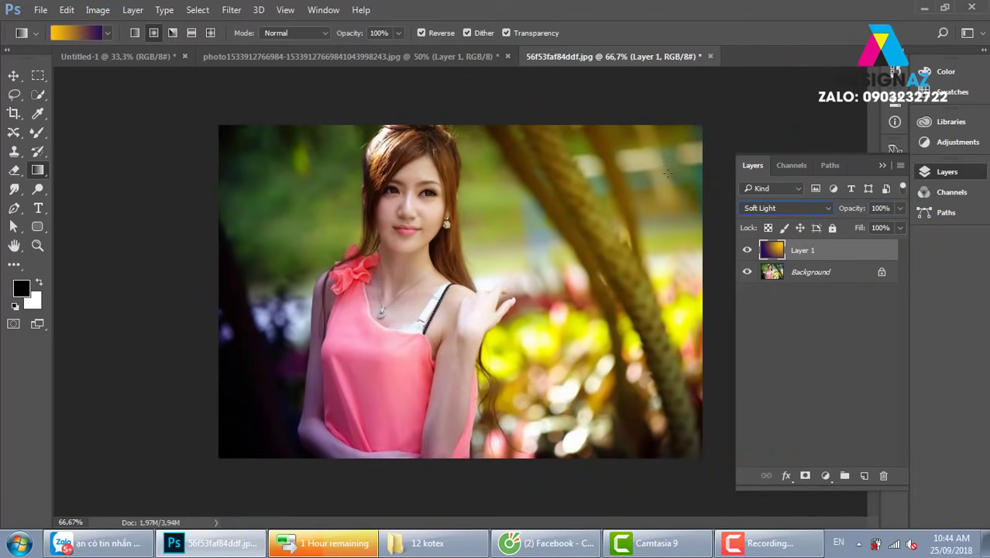
pyautogui.click(798, 209)
pyautogui.click(779, 360)
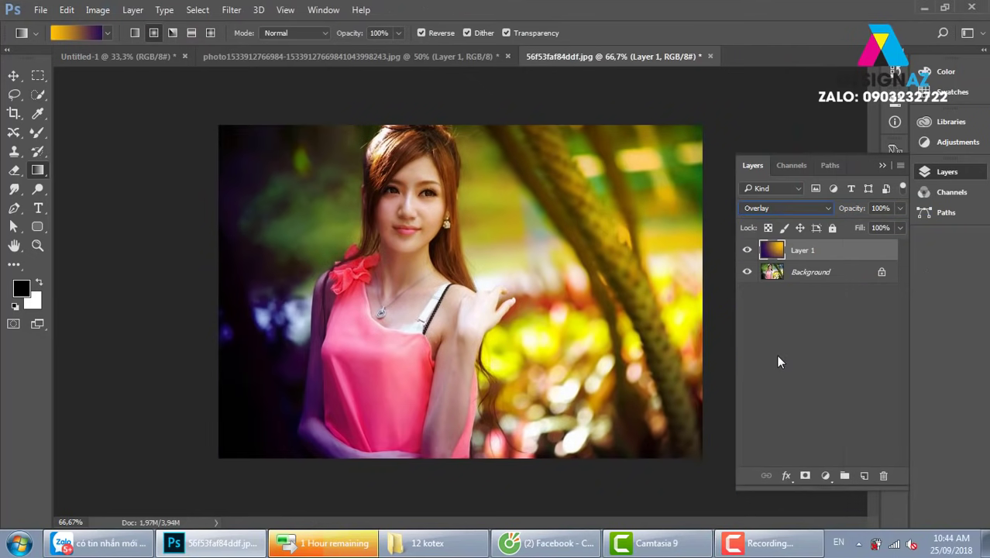
pyautogui.click(746, 250)
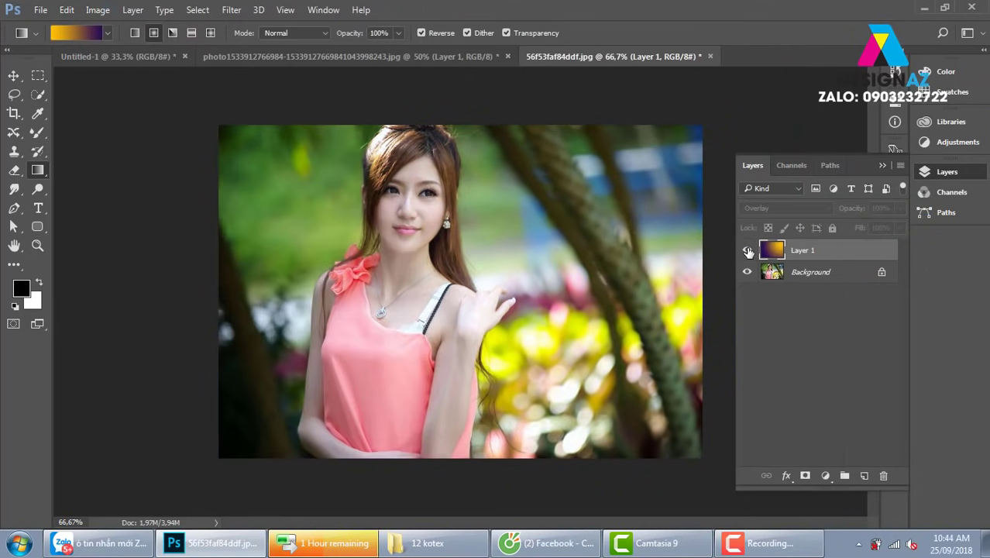
pyautogui.click(747, 251)
pyautogui.click(746, 250)
pyautogui.click(746, 250)
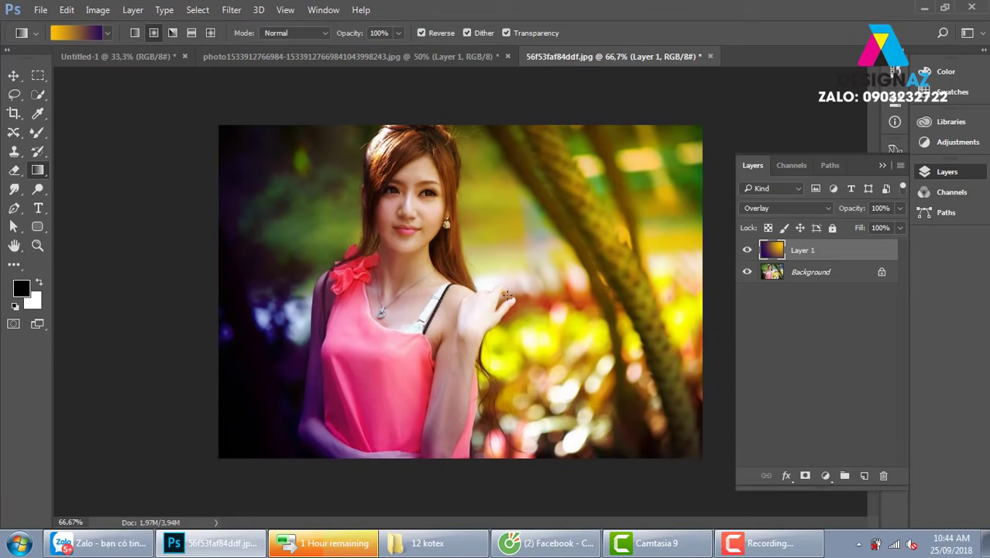
pyautogui.press('Delete')
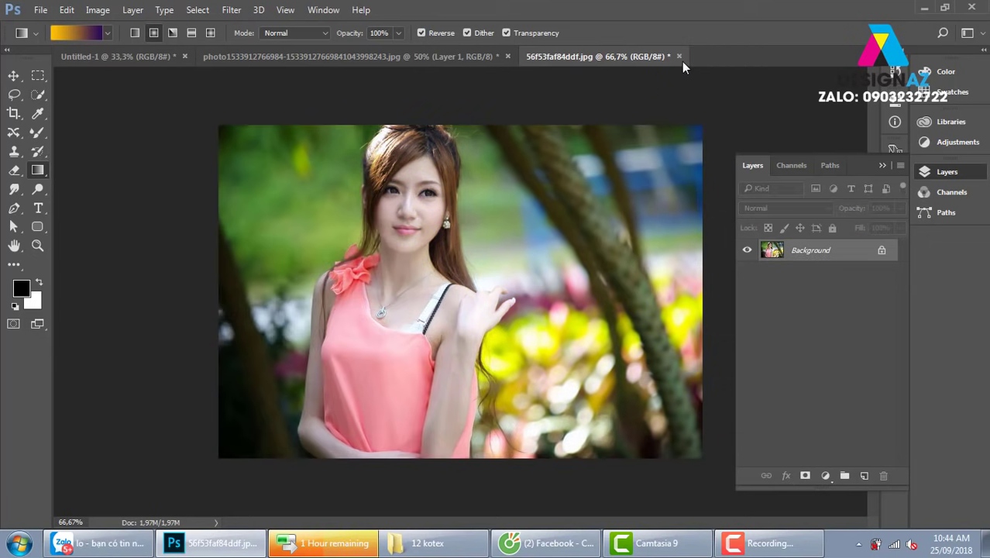
# Close 56f53faf84ddf.jpg without saving and switch to the Untitled-1 banner.
pyautogui.click(679, 55)
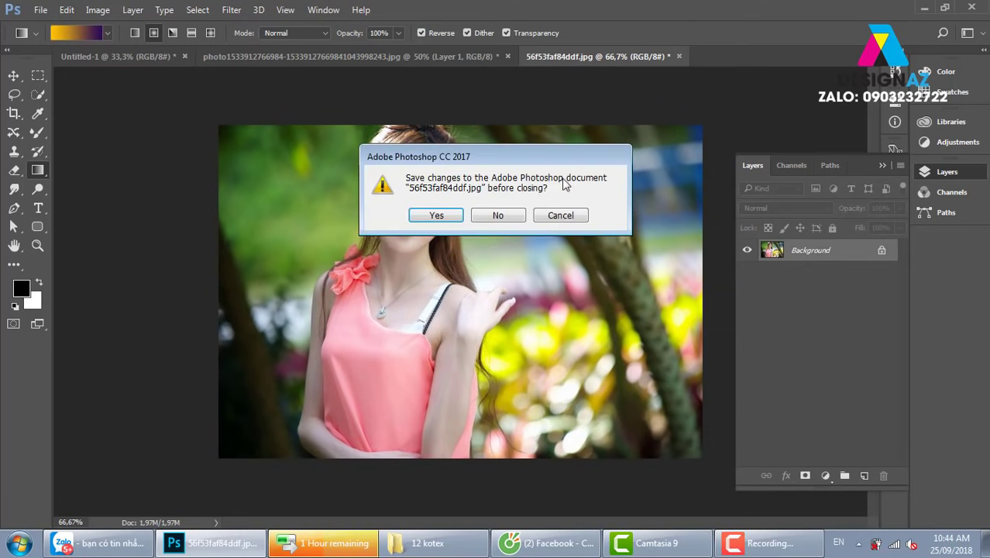
pyautogui.click(498, 215)
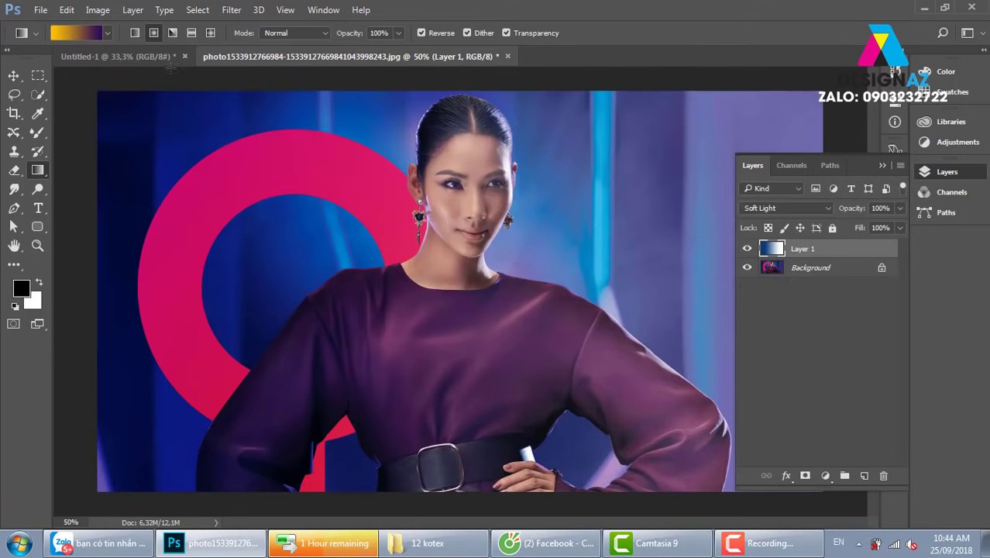
pyautogui.click(116, 56)
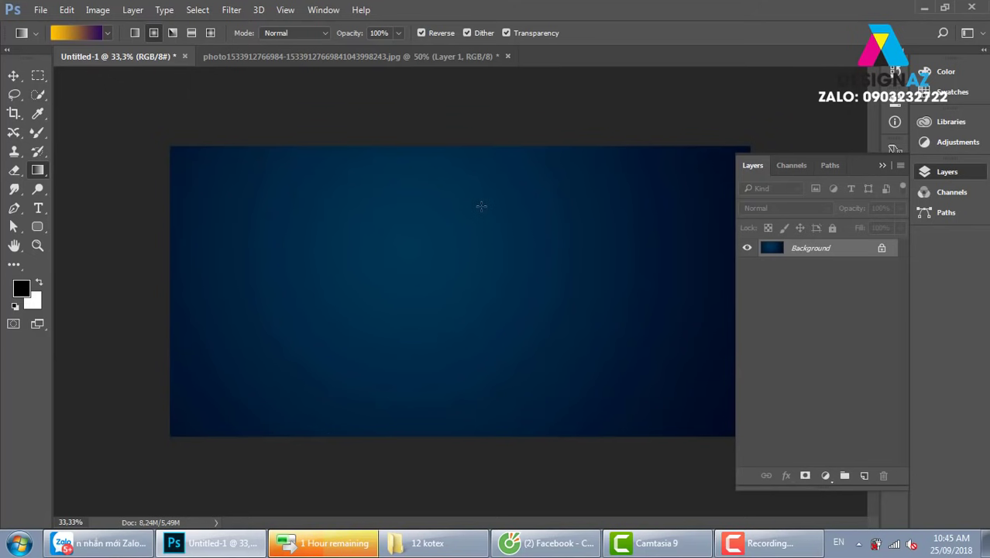
# Browse in Explorer to Local Disk (E:) > thuvienanh > mypham.
pyautogui.press('super+e')
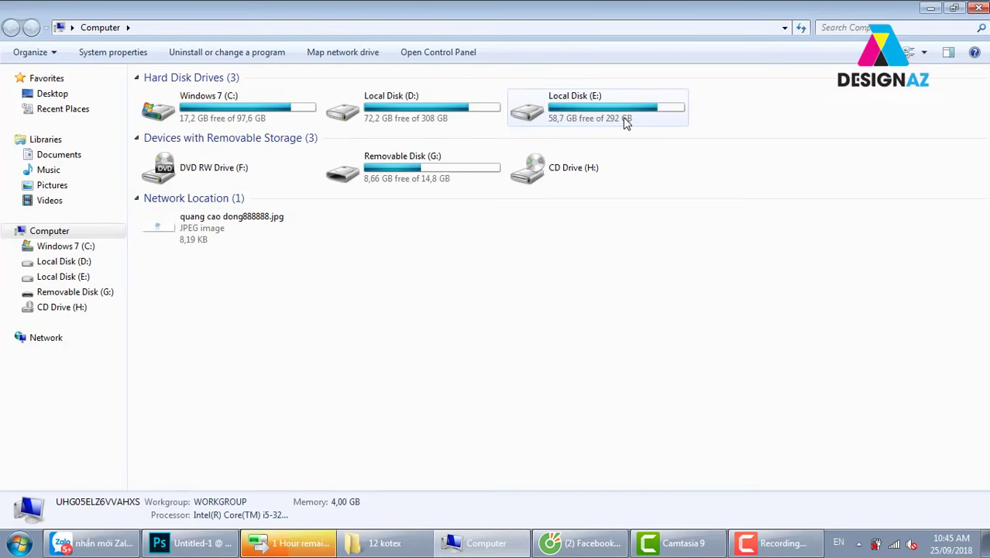
pyautogui.doubleClick(623, 117)
pyautogui.click(685, 328)
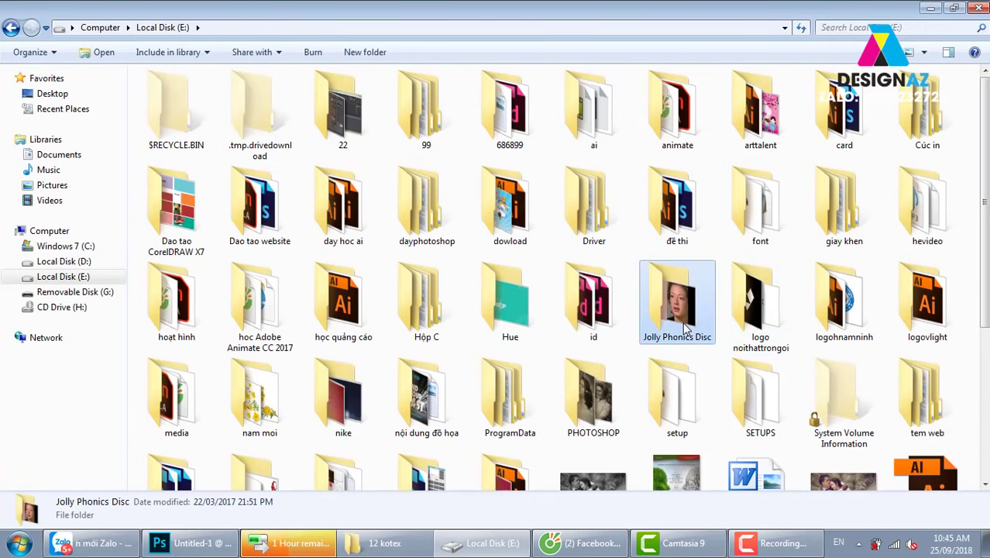
pyautogui.click(920, 403)
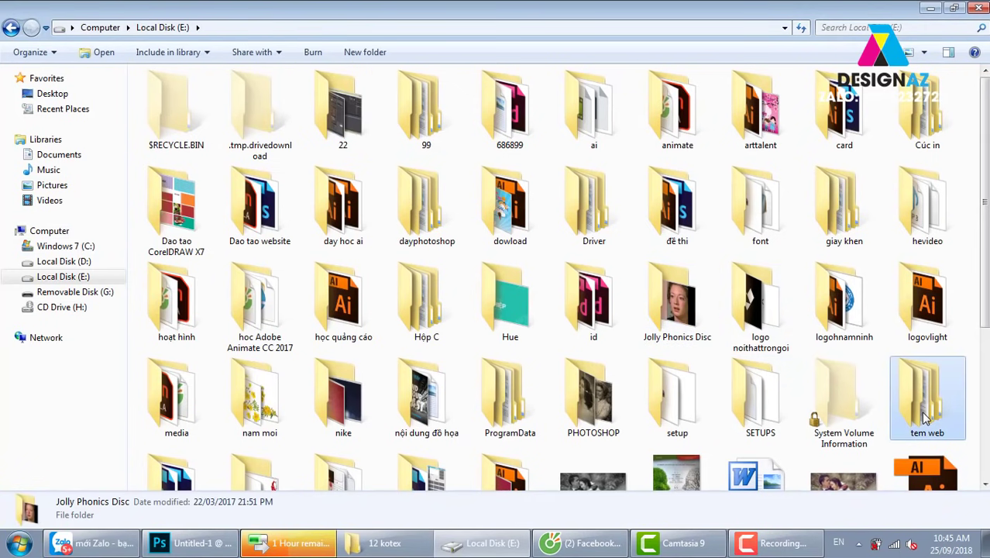
pyautogui.press('Right')
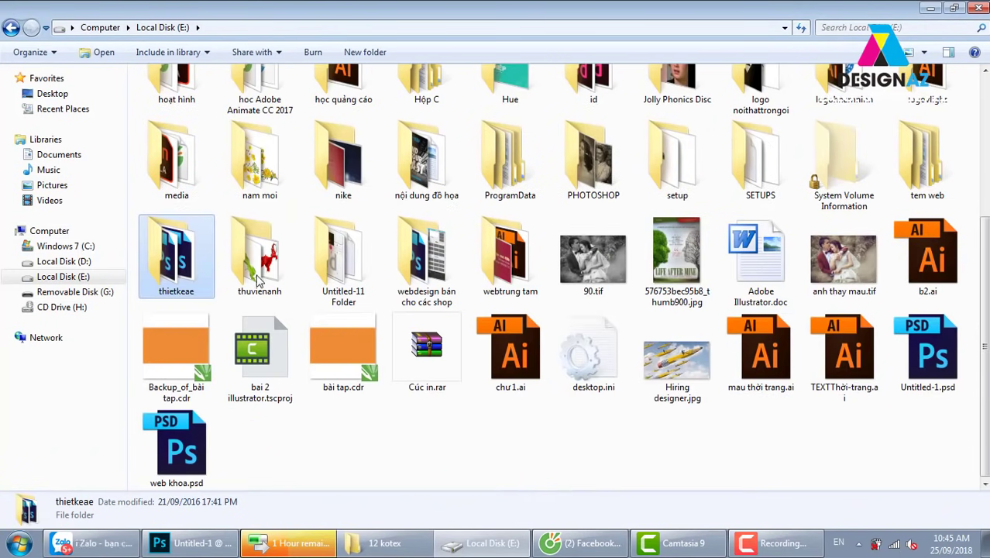
pyautogui.click(271, 283)
pyautogui.doubleClick(270, 282)
pyautogui.click(343, 255)
pyautogui.scroll(-10, 342, 256)
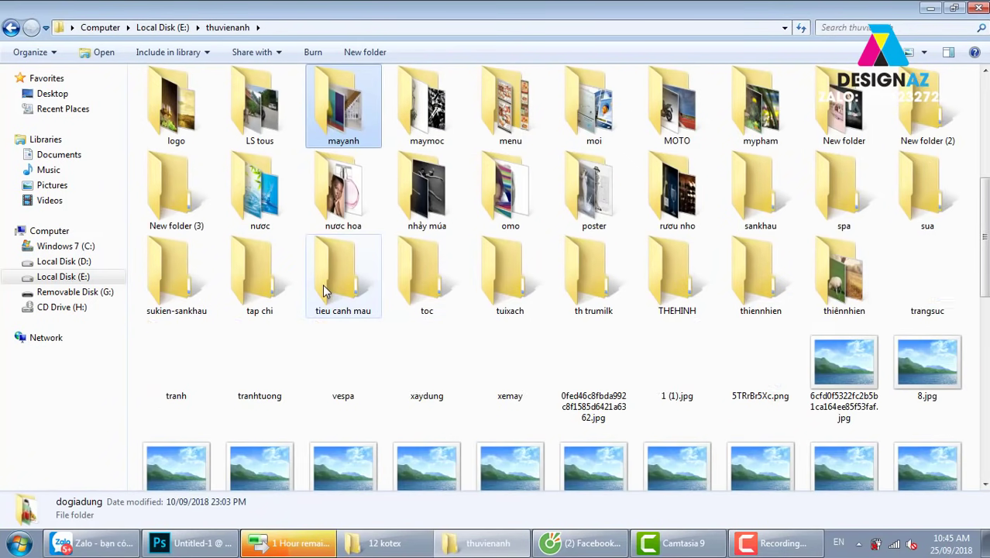
pyautogui.click(343, 108)
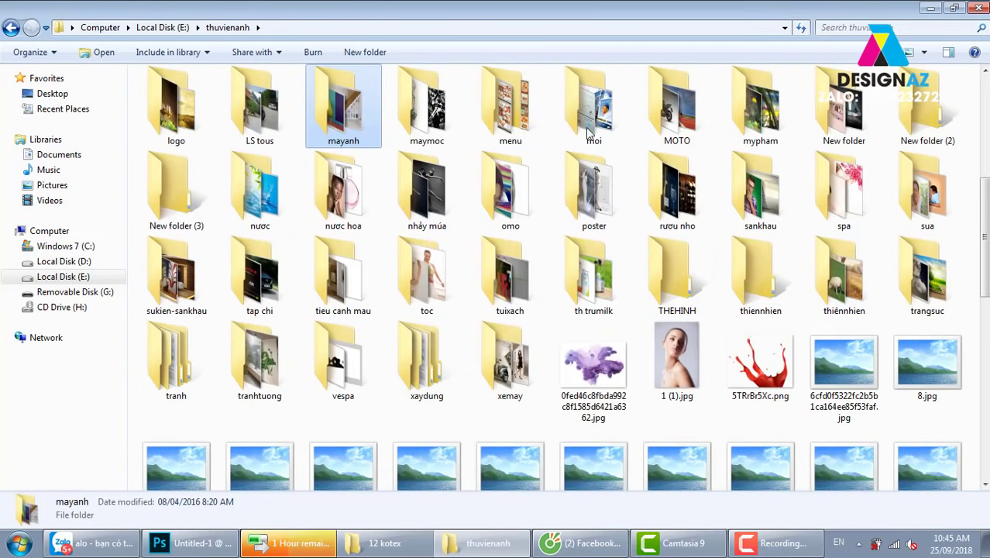
pyautogui.doubleClick(794, 132)
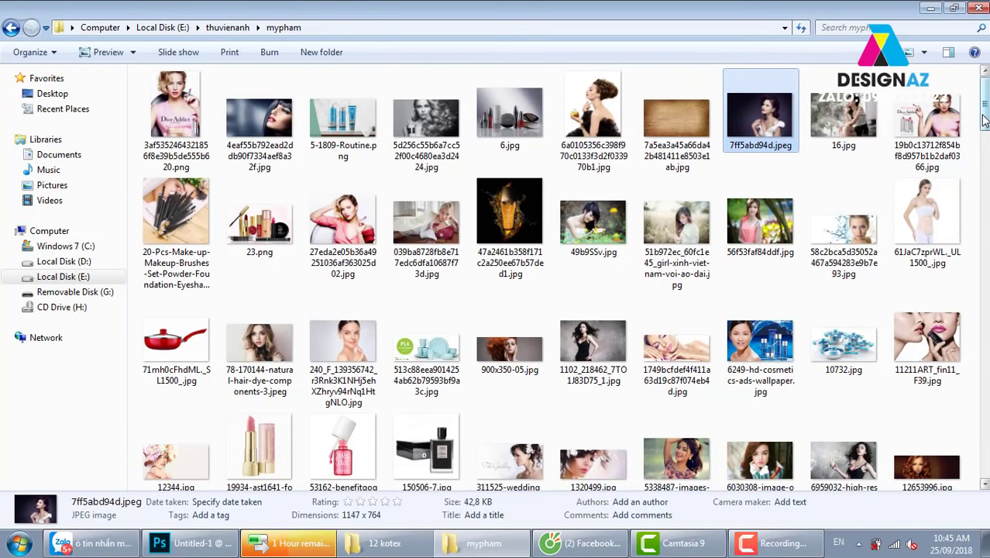
# Scroll through the mypham folder to find the purple product image.
pyautogui.moveTo(985, 108); pyautogui.dragTo(987, 301)
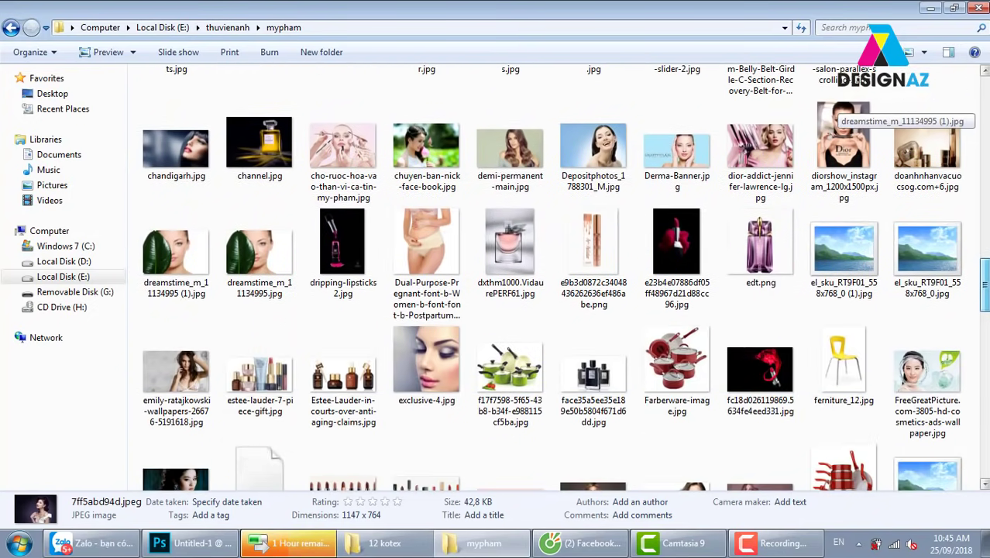
pyautogui.moveTo(987, 302); pyautogui.dragTo(987, 317)
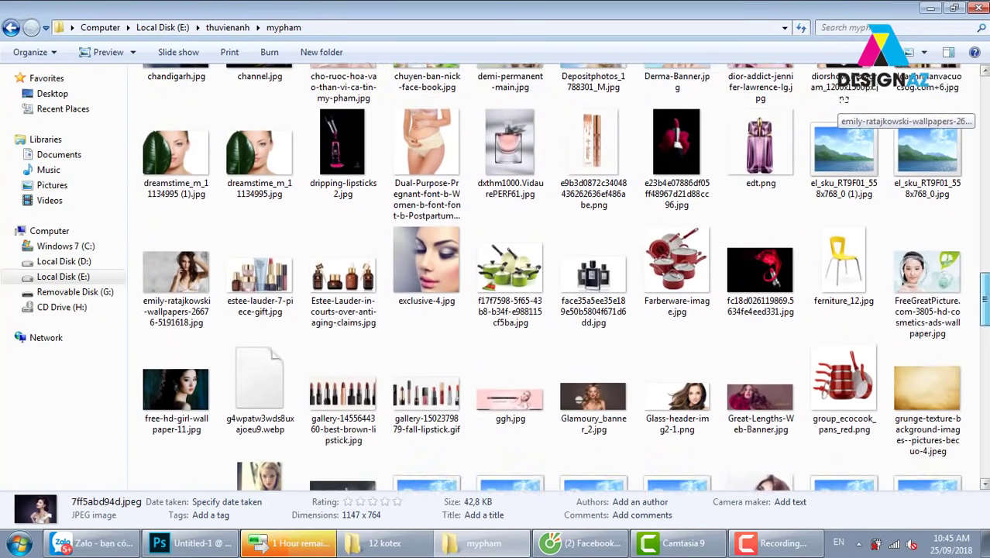
pyautogui.scroll(-1, 843, 101)
pyautogui.scroll(-1, 843, 100)
pyautogui.scroll(-2, 842, 101)
pyautogui.scroll(-1, 842, 101)
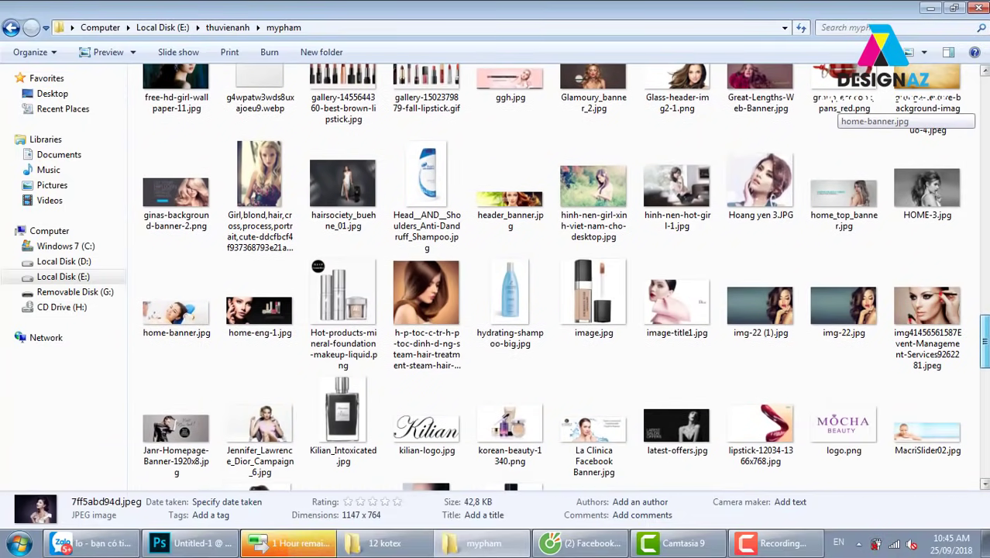
pyautogui.scroll(-1, 842, 101)
pyautogui.scroll(-1, 843, 100)
pyautogui.scroll(-1, 844, 97)
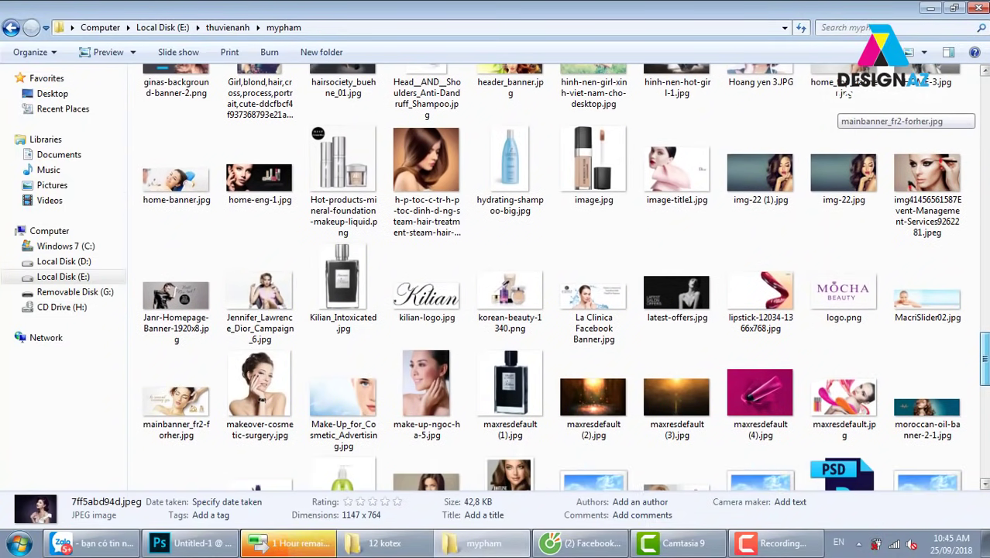
pyautogui.scroll(-1, 844, 93)
pyautogui.scroll(-1, 844, 92)
pyautogui.scroll(-1, 844, 93)
pyautogui.scroll(-1, 843, 99)
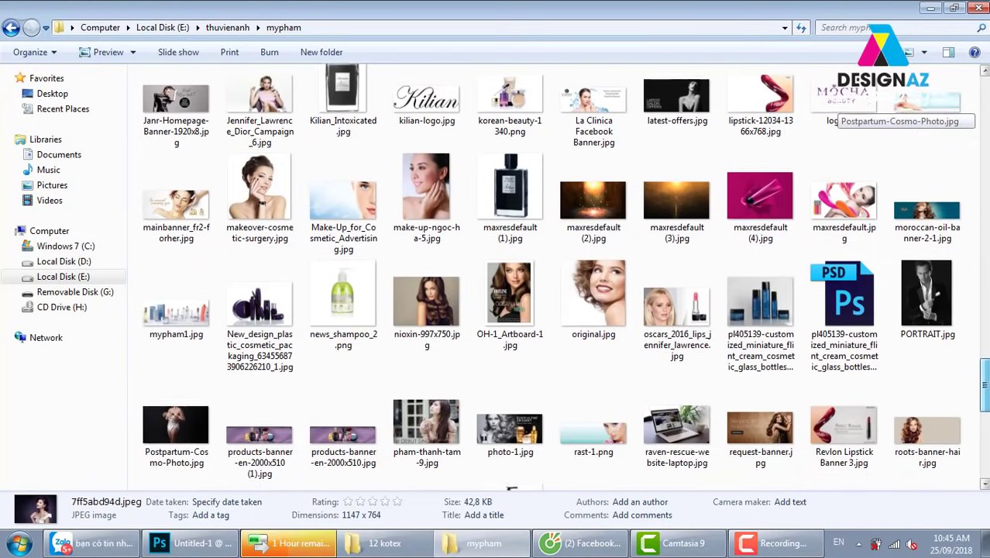
pyautogui.scroll(-1, 842, 99)
pyautogui.scroll(-1, 843, 99)
pyautogui.scroll(-2, 842, 99)
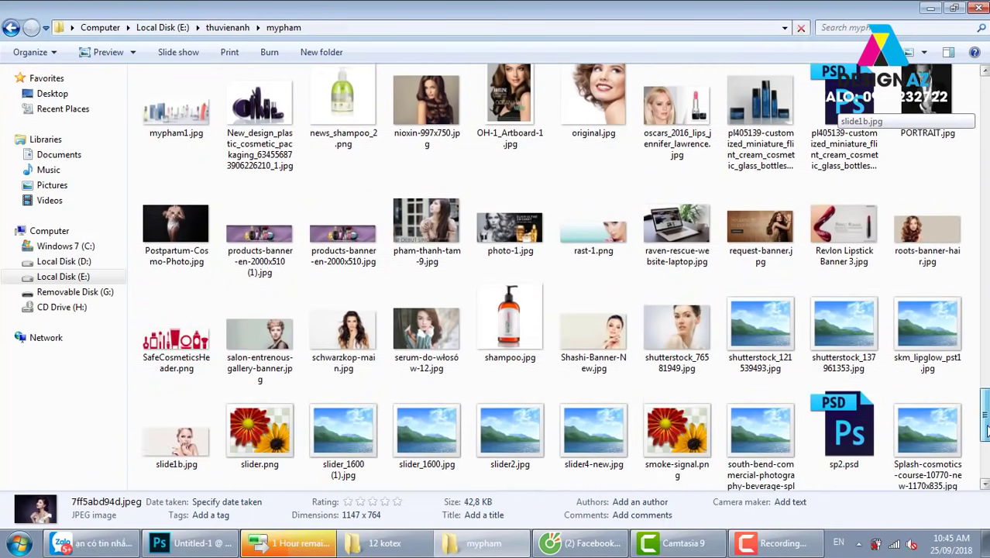
pyautogui.moveTo(986, 429); pyautogui.dragTo(986, 460)
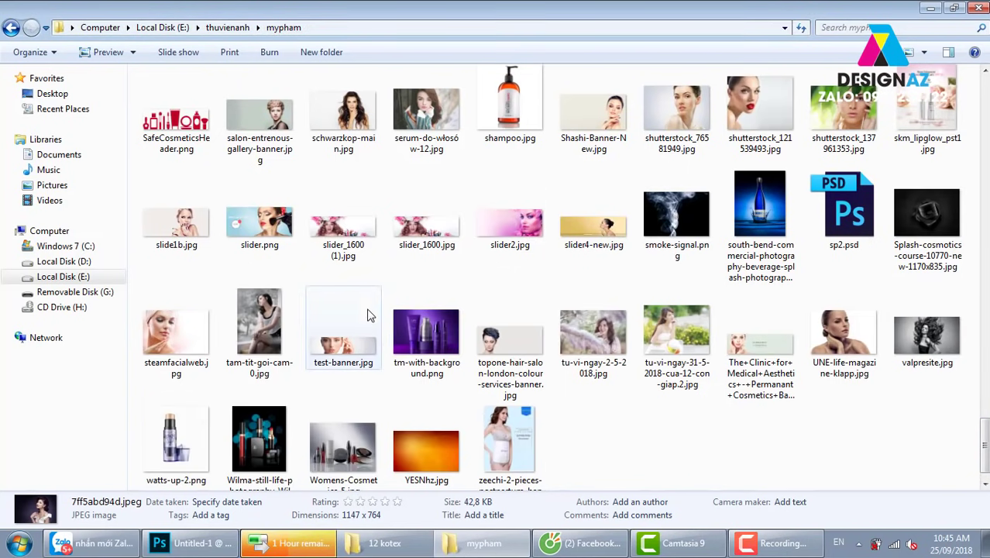
# Select tm-with-background.png and drag it onto the Photoshop taskbar button.
pyautogui.click(455, 339)
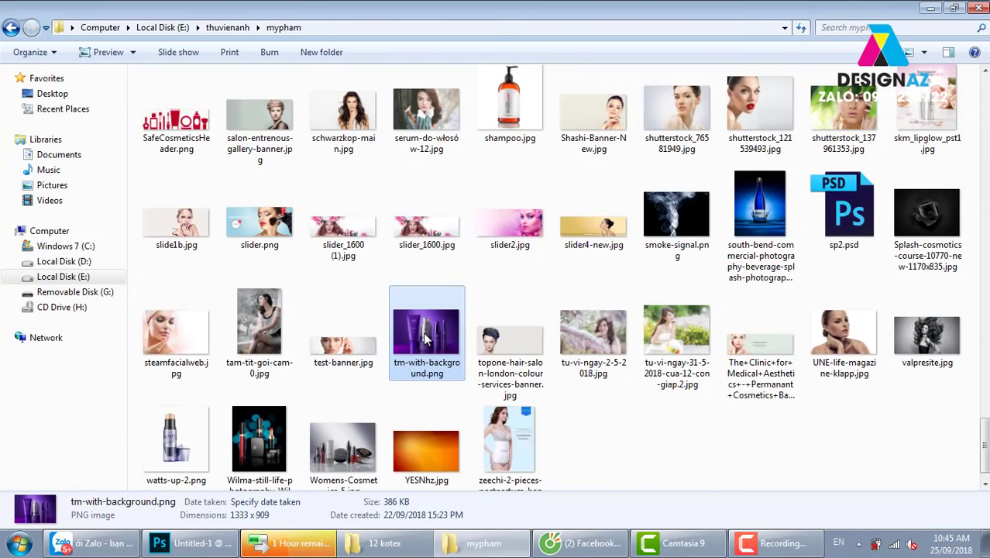
pyautogui.moveTo(445, 334); pyautogui.dragTo(203, 549)
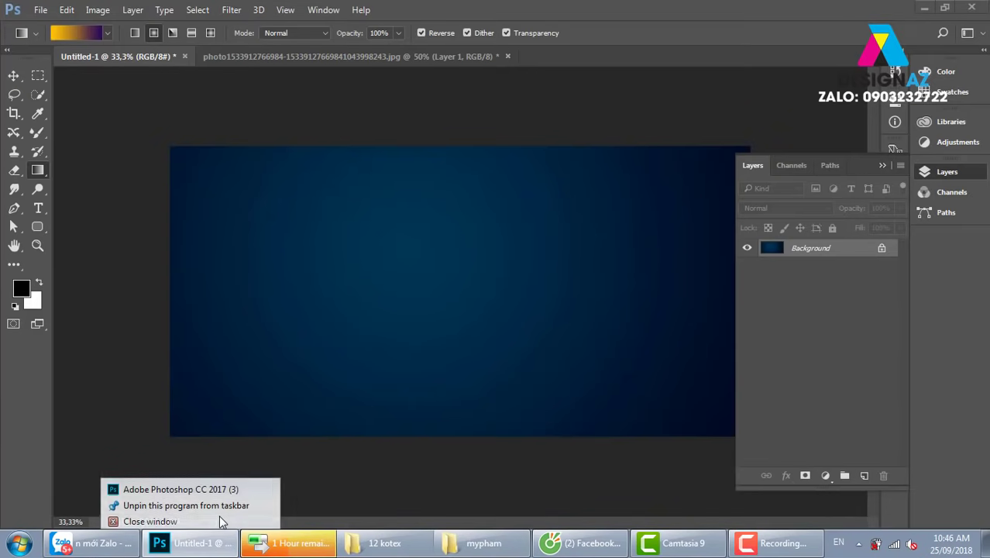
pyautogui.moveTo(203, 548); pyautogui.dragTo(368, 354)
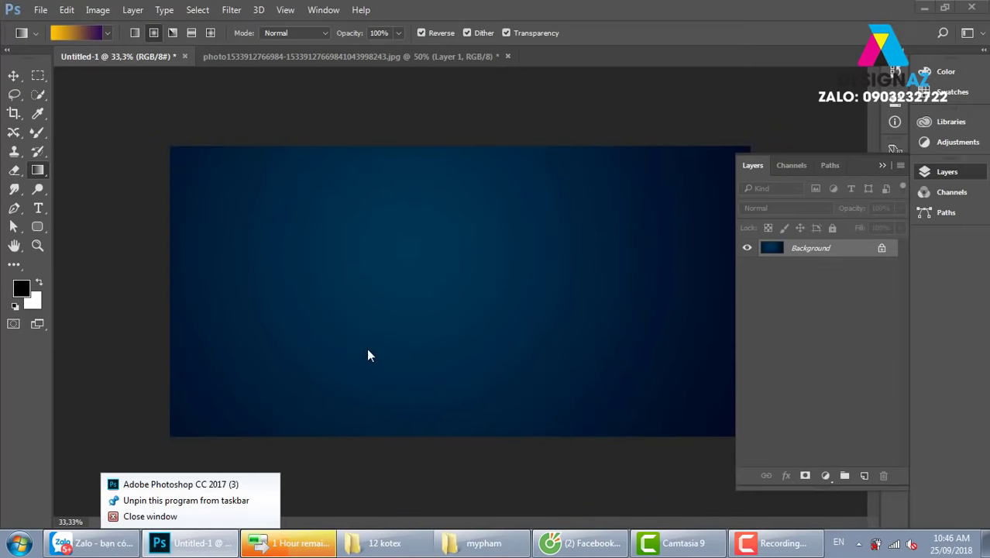
pyautogui.click(484, 543)
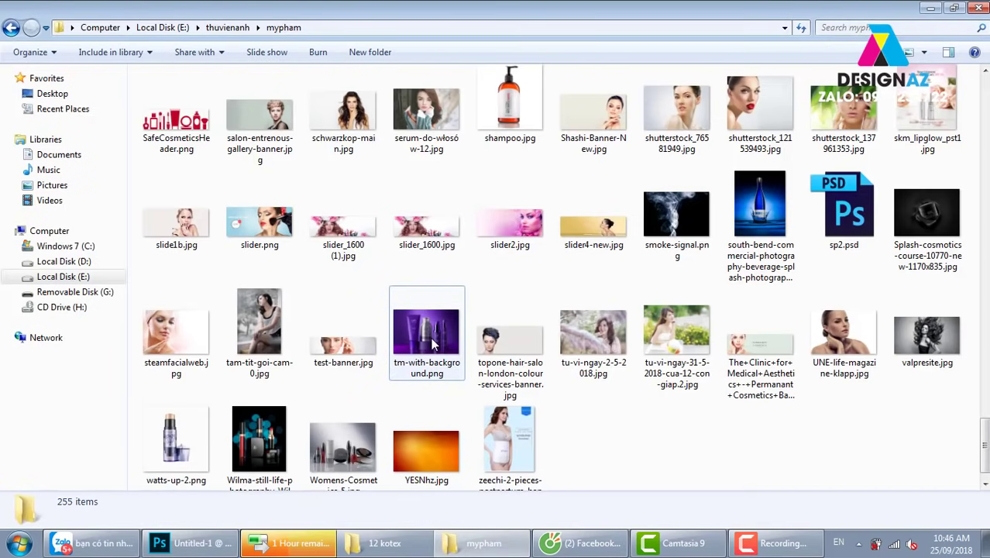
pyautogui.moveTo(425, 349)
pyautogui.mouseDown()
pyautogui.moveTo(258, 472)
pyautogui.moveTo(738, 43)
pyautogui.moveTo(437, 358)
pyautogui.mouseUp()
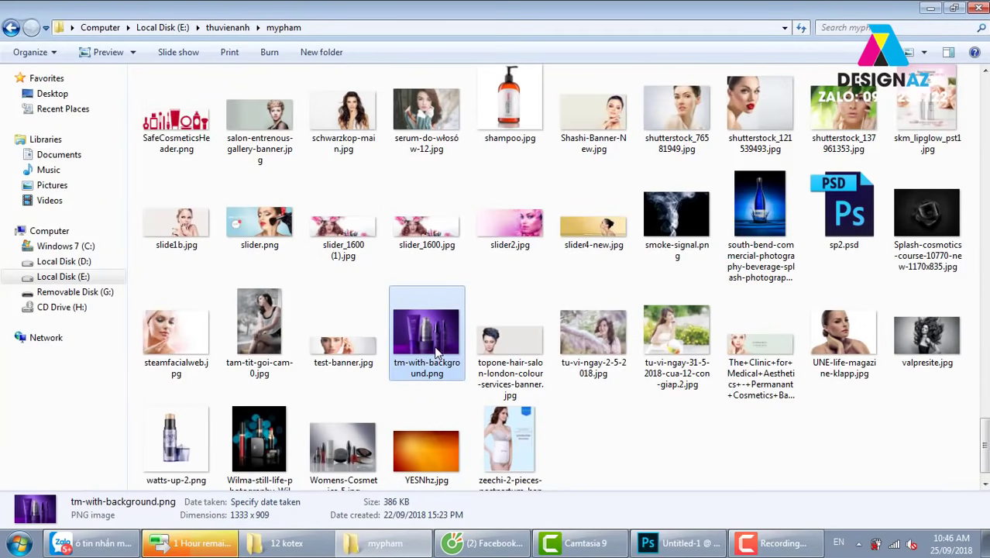
# Open tm-with-background.png in Photoshop, zoom out and select the whole image.
pyautogui.rightClick(434, 345)
pyautogui.moveTo(480, 276)
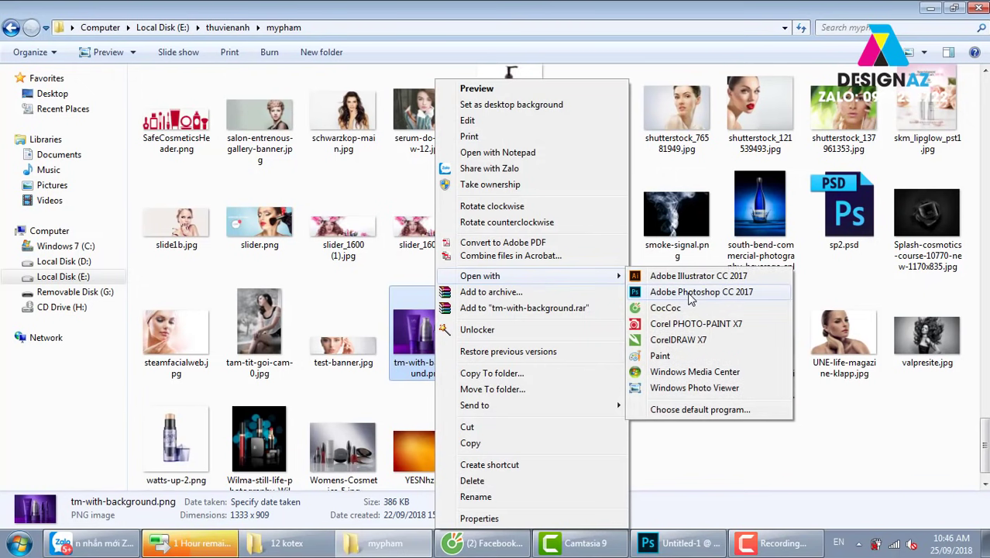
pyautogui.click(688, 291)
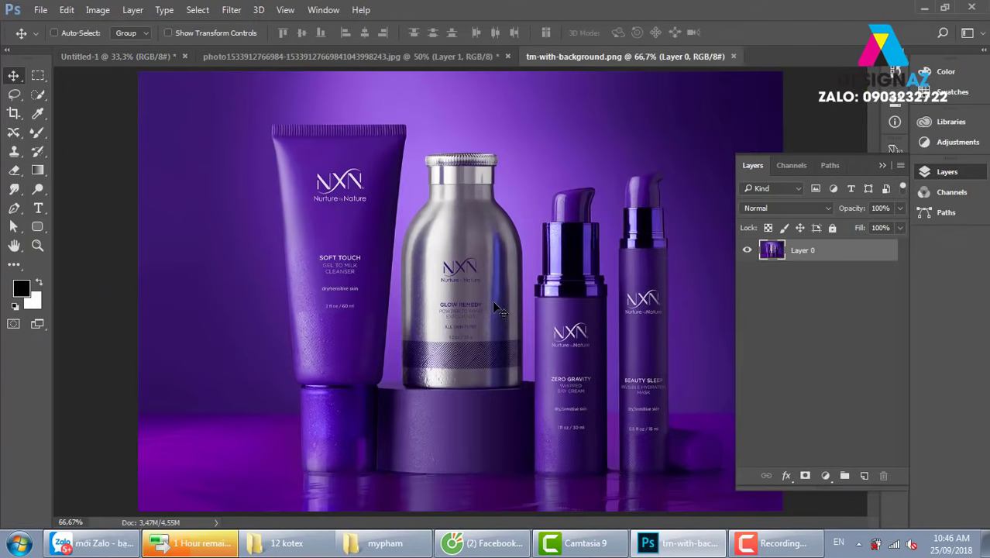
pyautogui.hotkey('ctrl', '-')
pyautogui.hotkey('ctrl', '-')
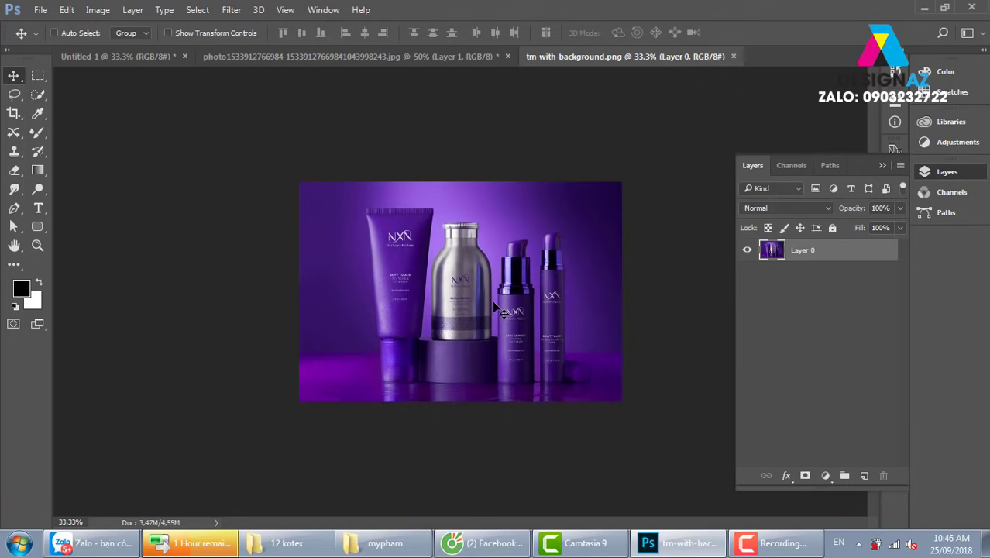
pyautogui.hotkey('ctrl', 'a')
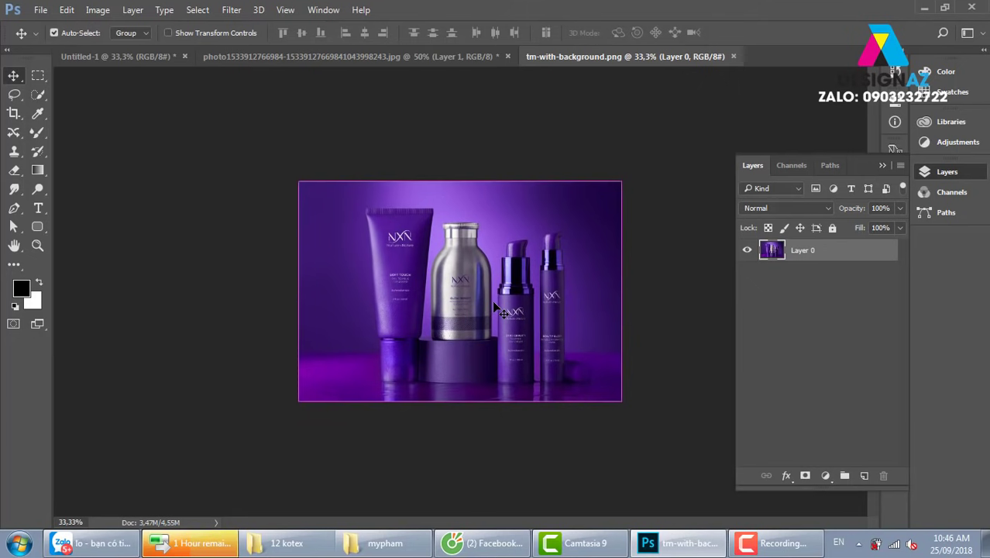
# Close the product photo, paste it into Untitled-1, move it left and enlarge it.
pyautogui.hotkey('ctrl', 'w')
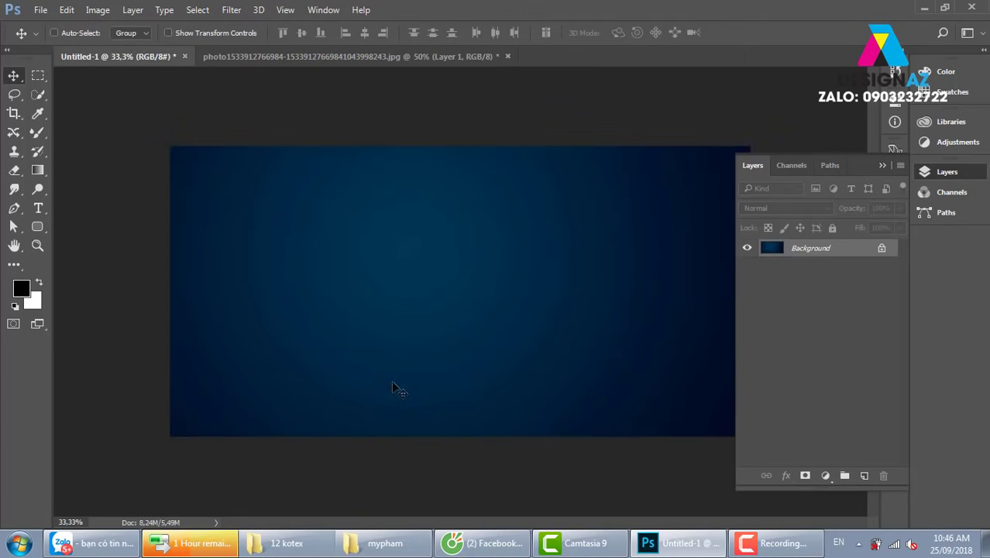
pyautogui.hotkey('ctrl', 'v')
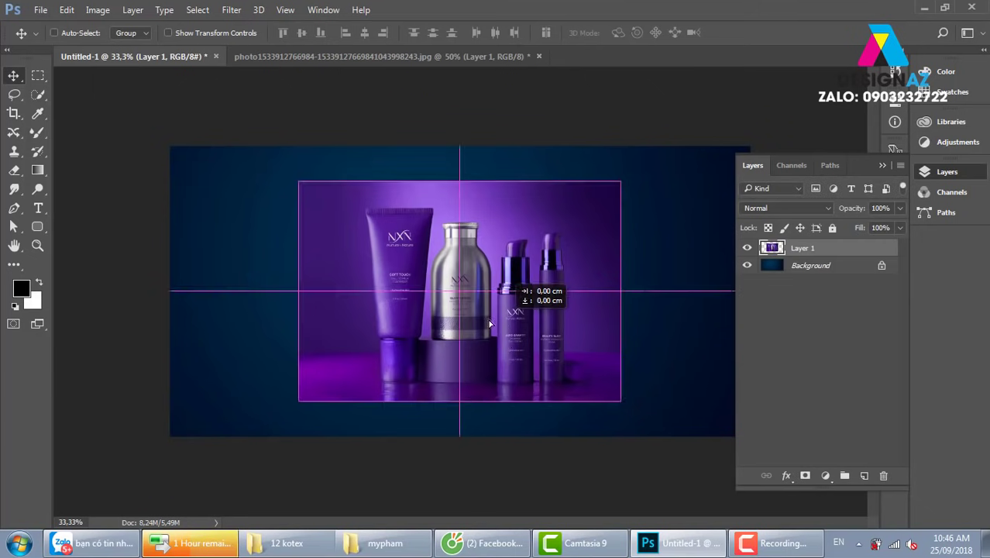
pyautogui.moveTo(557, 329); pyautogui.dragTo(402, 293)
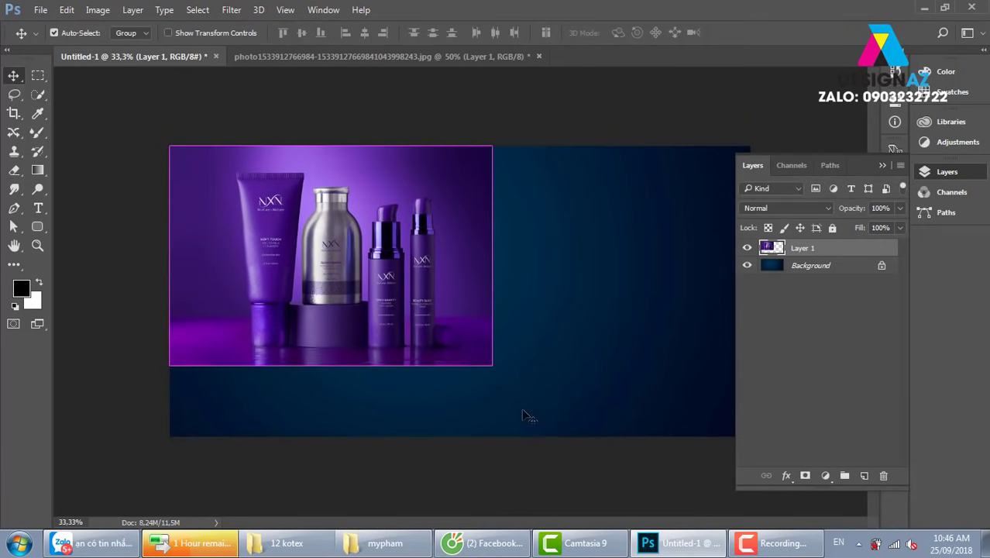
pyautogui.hotkey('ctrl', 't')
pyautogui.moveTo(493, 366)
pyautogui.mouseDown()
pyautogui.moveTo(542, 402)
pyautogui.moveTo(616, 432)
pyautogui.moveTo(599, 429)
pyautogui.mouseUp()
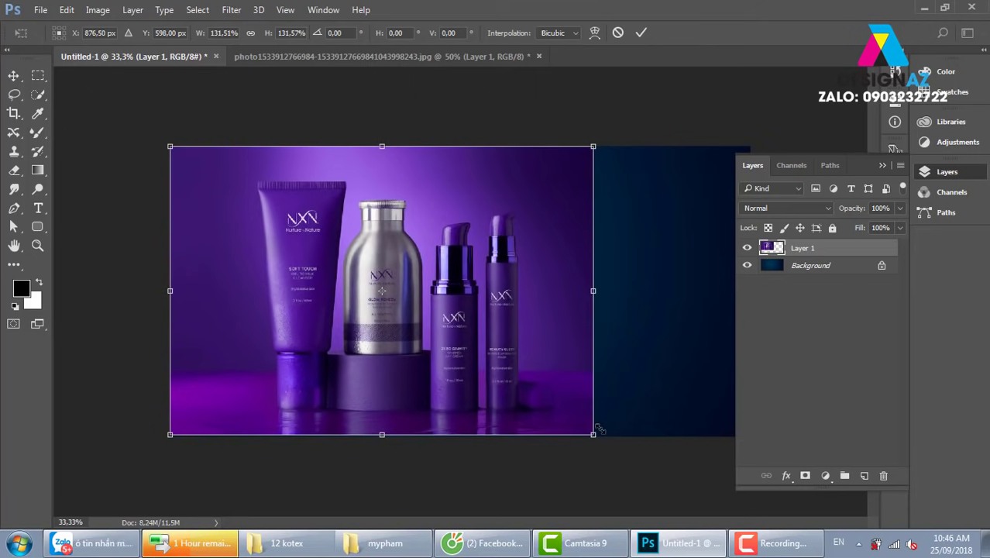
pyautogui.moveTo(535, 310)
pyautogui.mouseDown()
pyautogui.moveTo(448, 310)
pyautogui.moveTo(470, 311)
pyautogui.mouseUp()
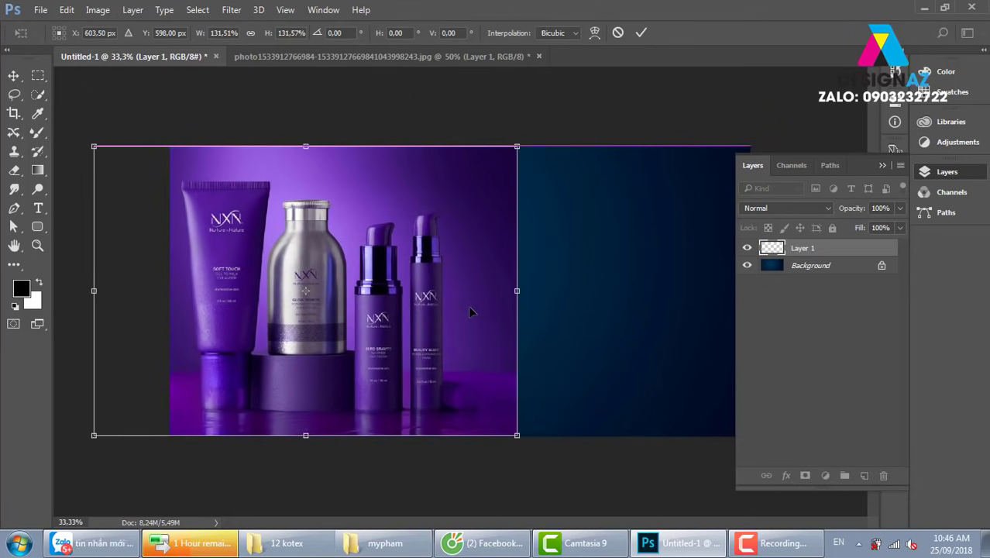
pyautogui.press('Return')
# Nudge the product layer right and shrink it to about 80.5%, aligned to the left edge.
pyautogui.moveTo(418, 247)
pyautogui.mouseDown()
pyautogui.moveTo(453, 232)
pyautogui.moveTo(462, 249)
pyautogui.mouseUp()
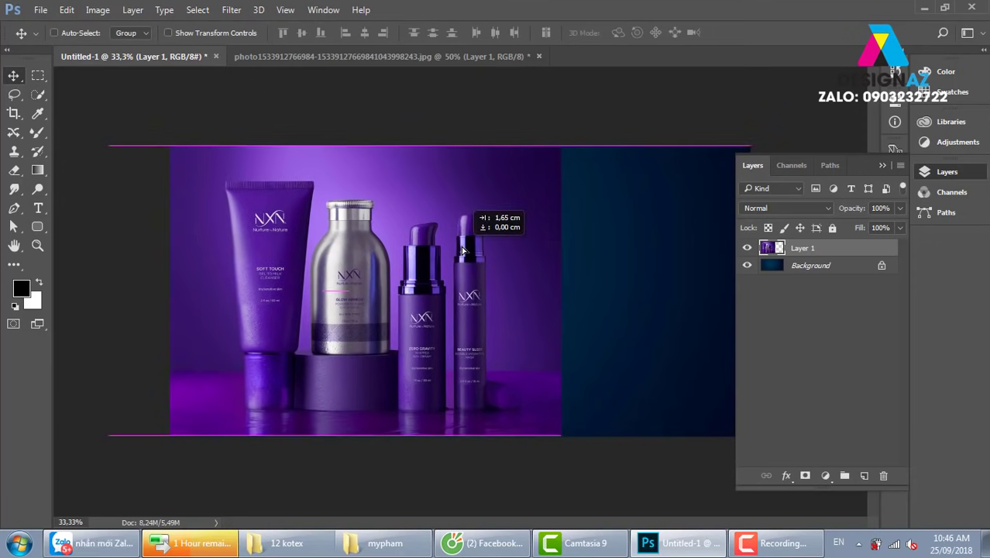
pyautogui.hotkey('ctrl', 't')
pyautogui.moveTo(559, 146); pyautogui.dragTo(517, 174)
pyautogui.moveTo(443, 294); pyautogui.dragTo(422, 295)
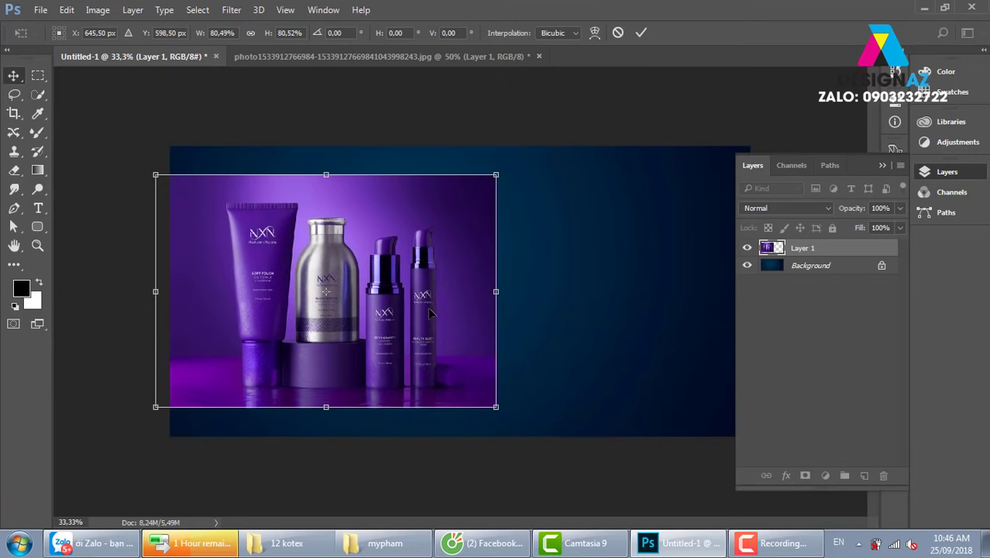
pyautogui.press('Return')
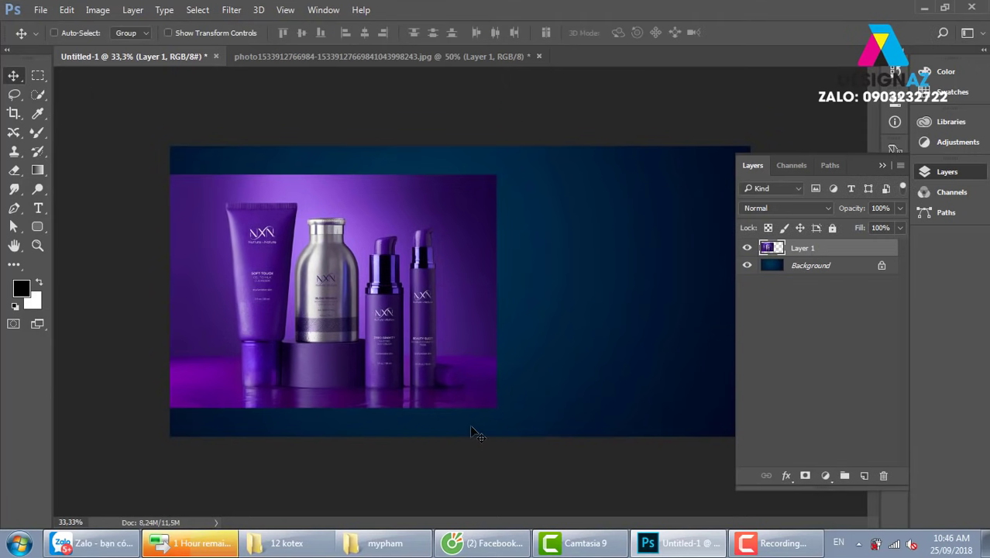
pyautogui.press('m')
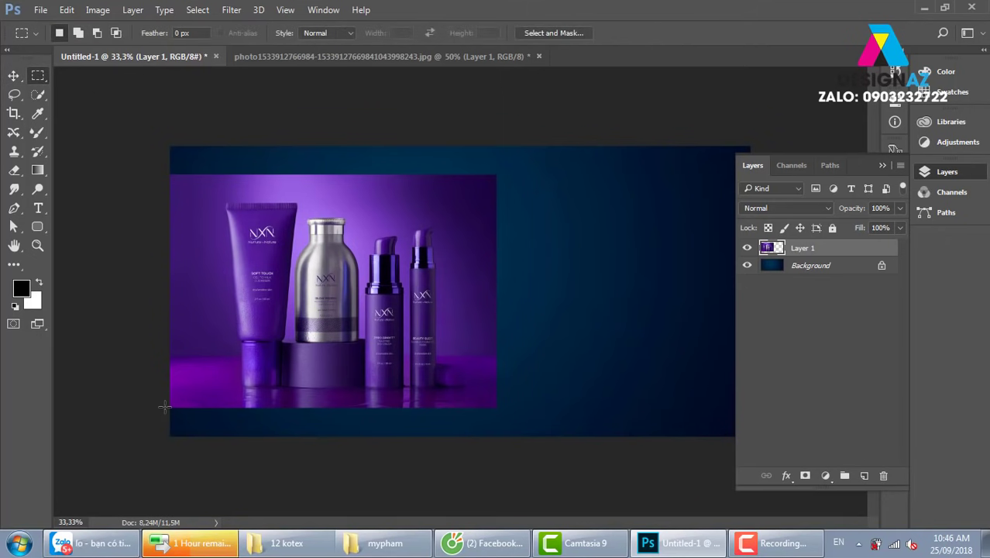
# Content-Aware Fill the empty strips below and above the product photo.
pyautogui.moveTo(166, 404); pyautogui.dragTo(493, 479)
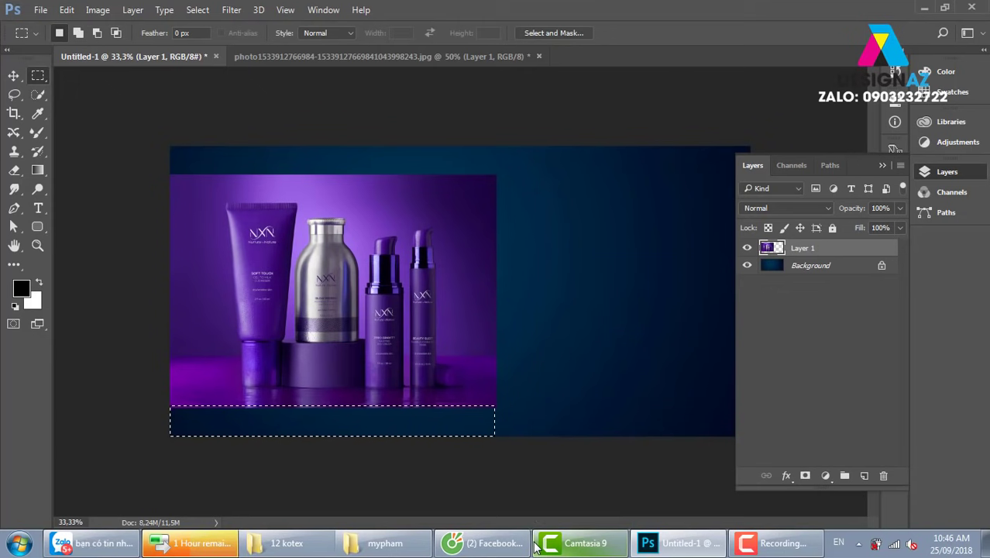
pyautogui.hotkey('shift', 'F5')
pyautogui.press('Return')
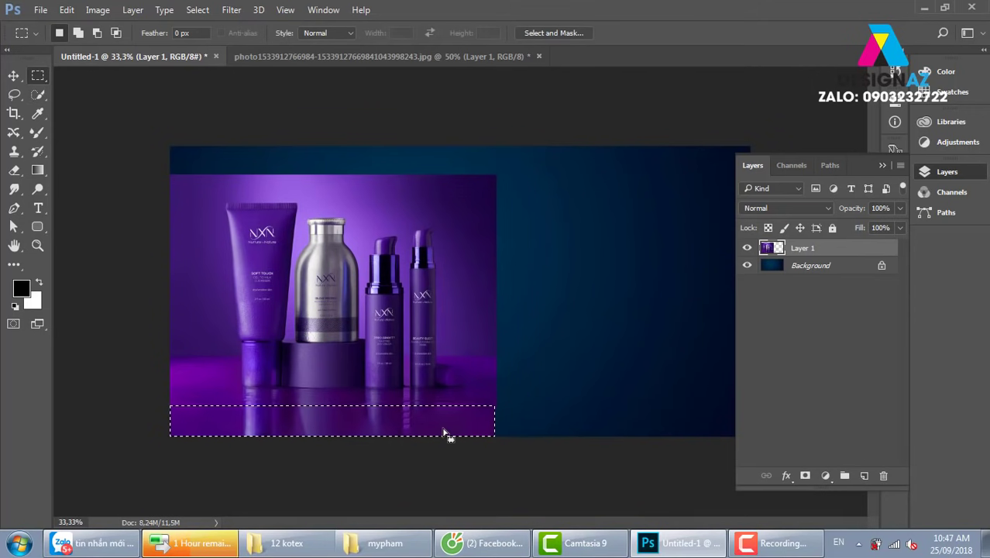
pyautogui.press('v')
pyautogui.hotkey('ctrl', 'd')
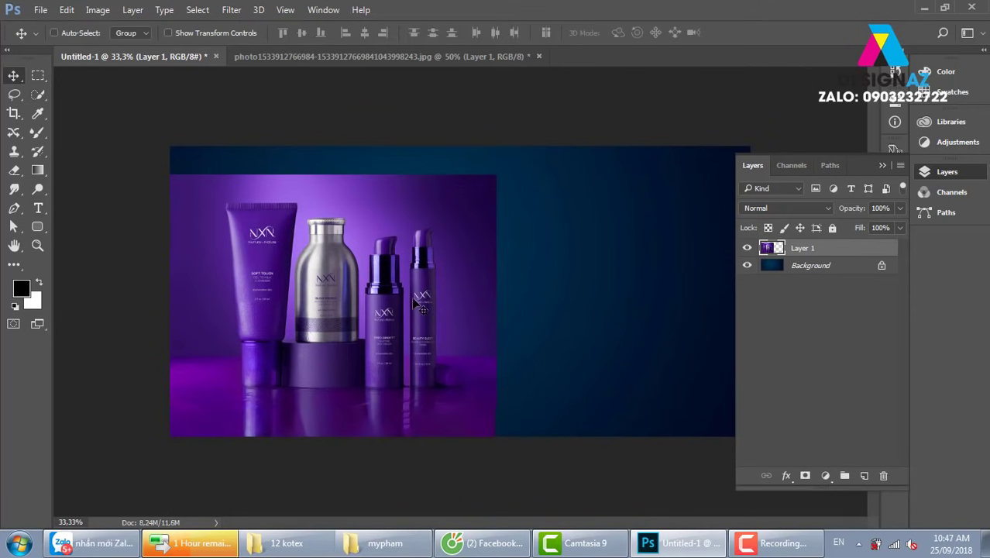
pyautogui.press('m')
pyautogui.moveTo(169, 145); pyautogui.dragTo(507, 176)
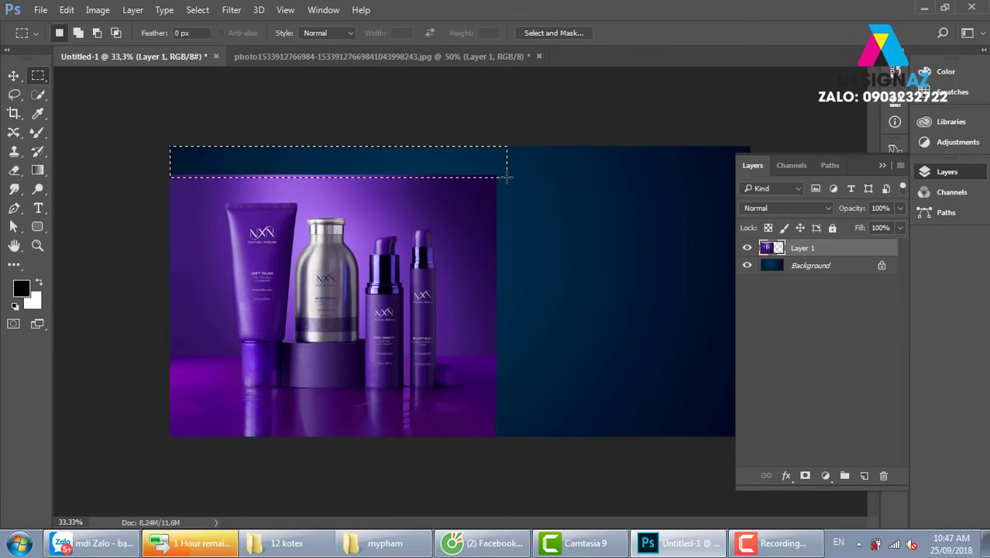
pyautogui.hotkey('shift', 'F5')
pyautogui.press('Return')
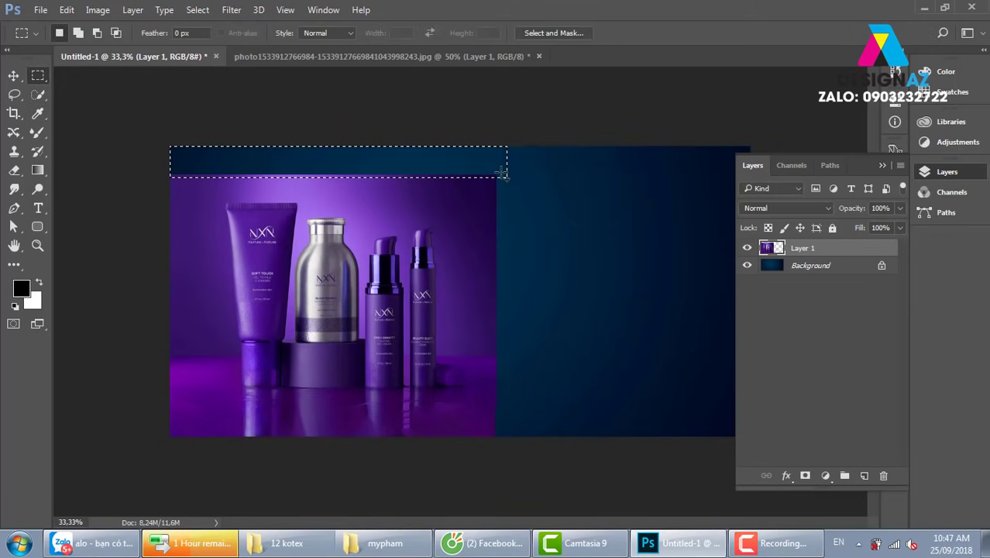
pyautogui.hotkey('ctrl', 'd')
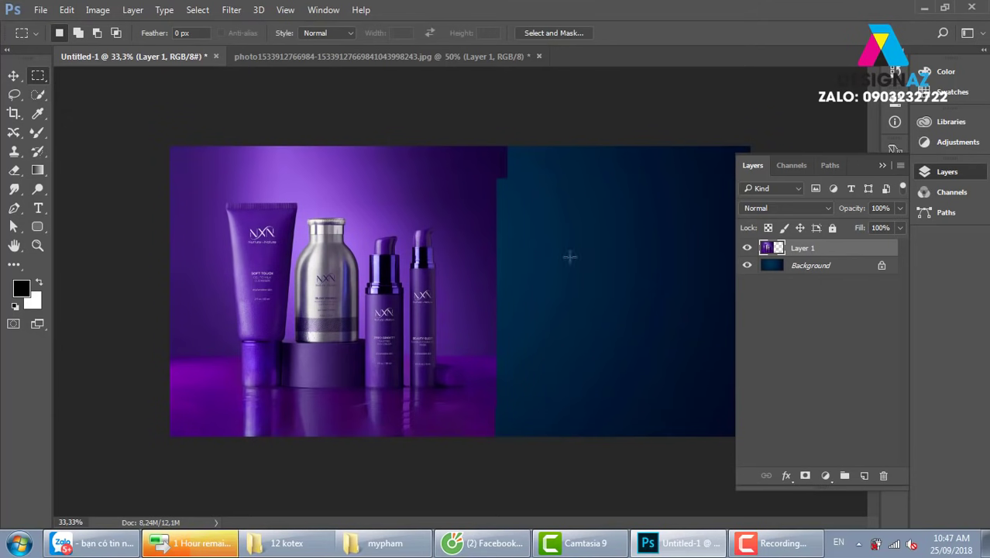
# Stretch a thin strip from the photo's right edge across to the banner's right edge.
pyautogui.moveTo(481, 131); pyautogui.dragTo(490, 473)
pyautogui.hotkey('ctrl', 't')
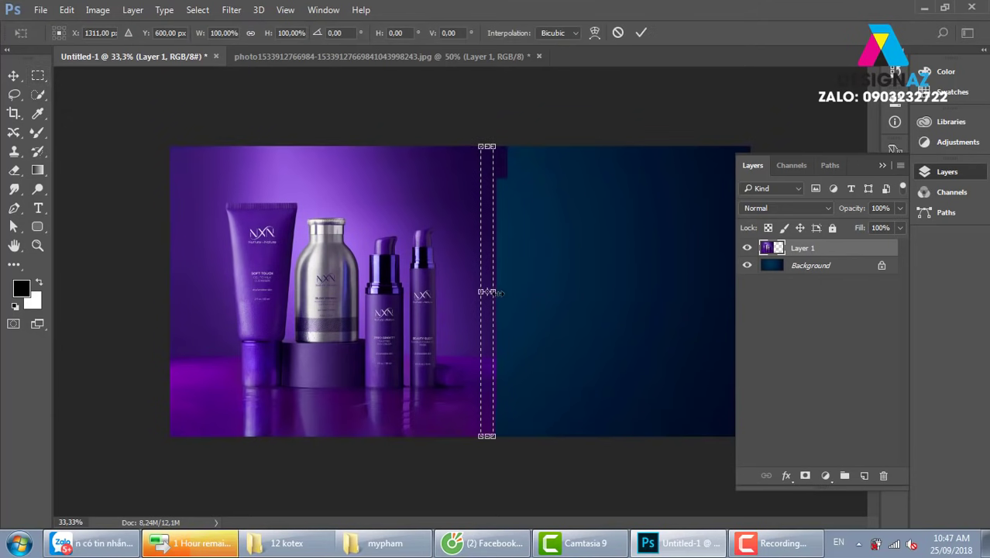
pyautogui.moveTo(492, 292); pyautogui.dragTo(744, 290)
pyautogui.press('Return')
pyautogui.press('v')
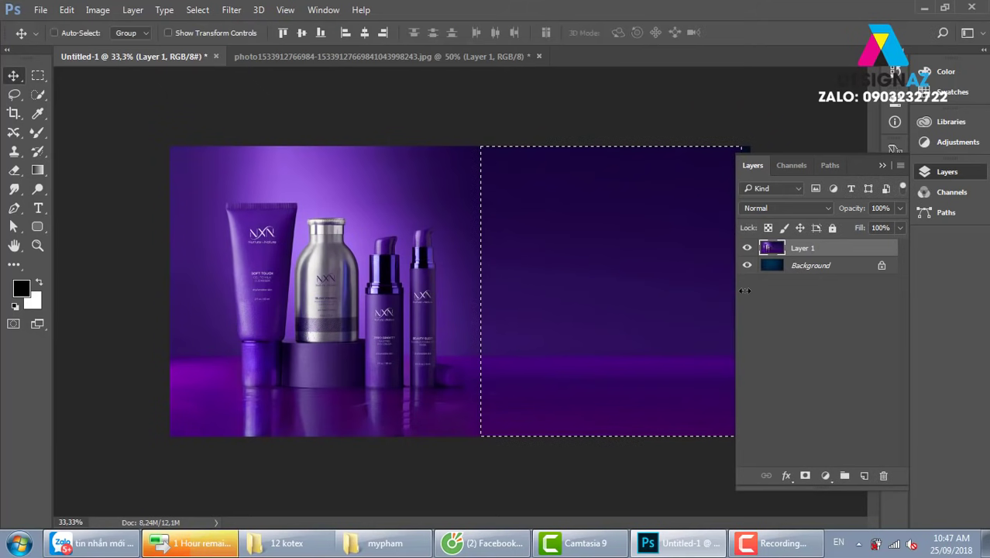
pyautogui.hotkey('ctrl', 'd')
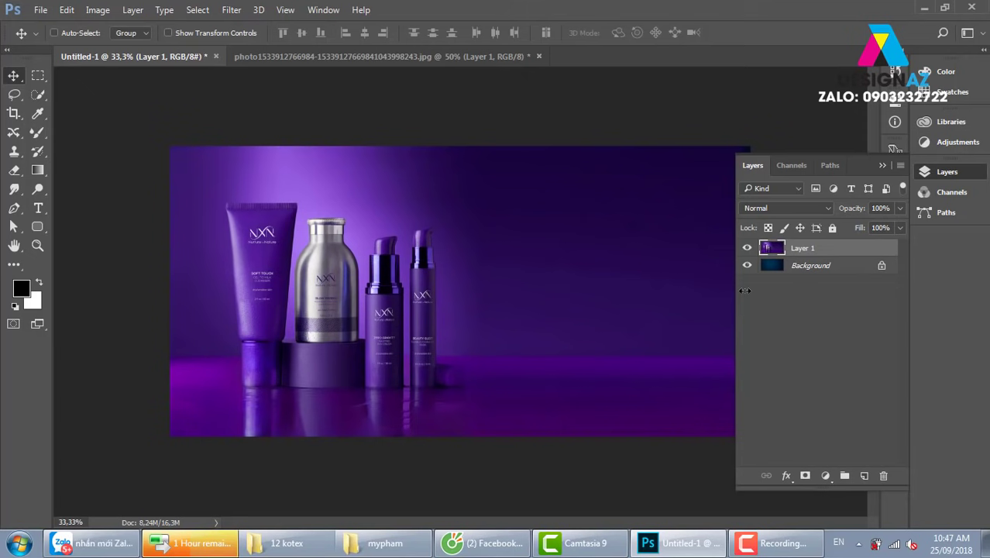
pyautogui.hotkey('ctrl', '+')
# Zoom in on the product bottles and bring up the Unsharp Mask filter.
pyautogui.moveTo(364, 361); pyautogui.dragTo(387, 309)
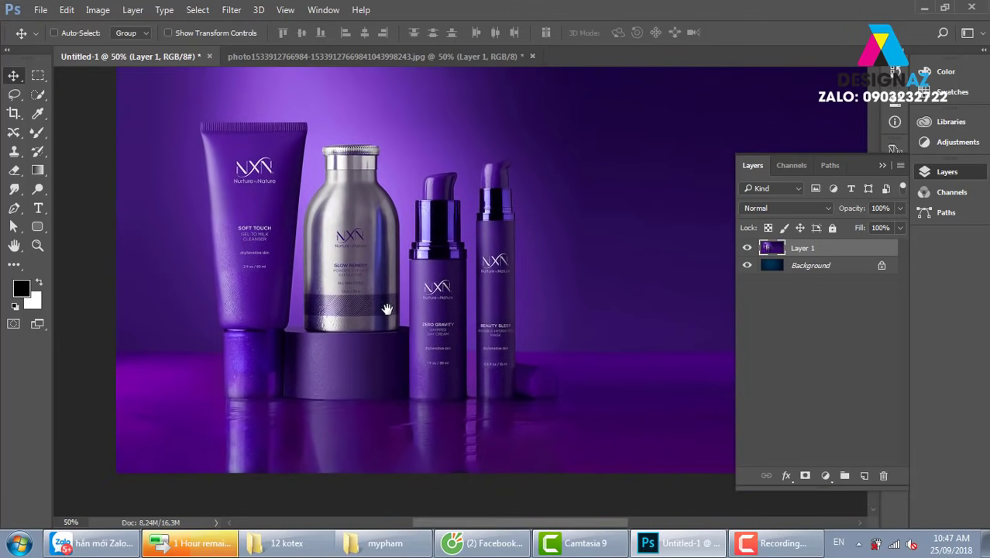
pyautogui.hotkey('ctrl', '+')
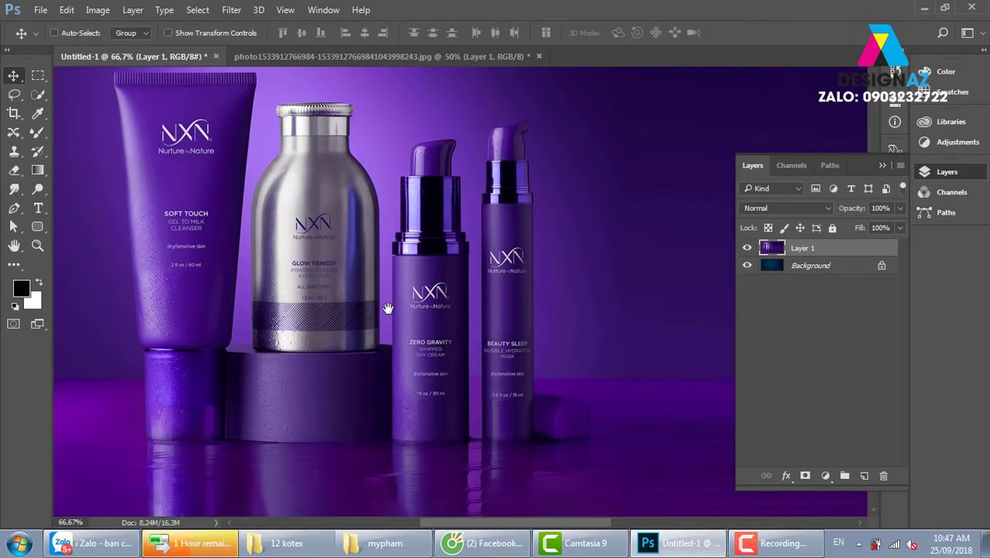
pyautogui.click(231, 9)
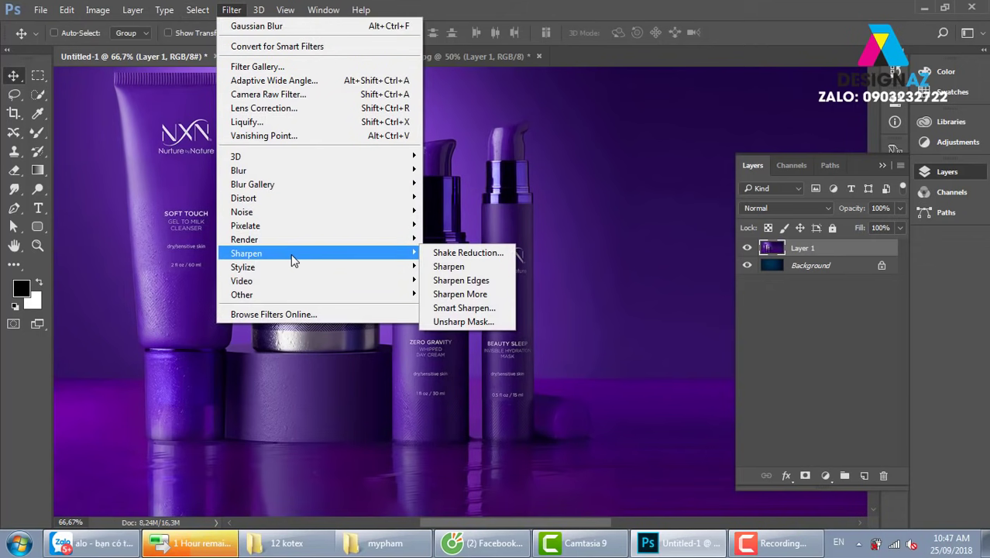
pyautogui.moveTo(246, 254)
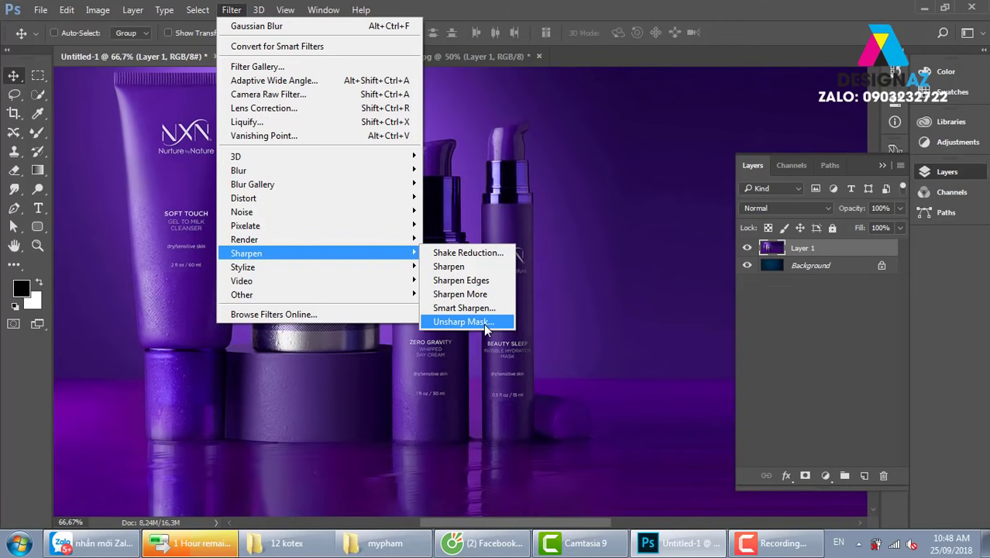
pyautogui.click(483, 323)
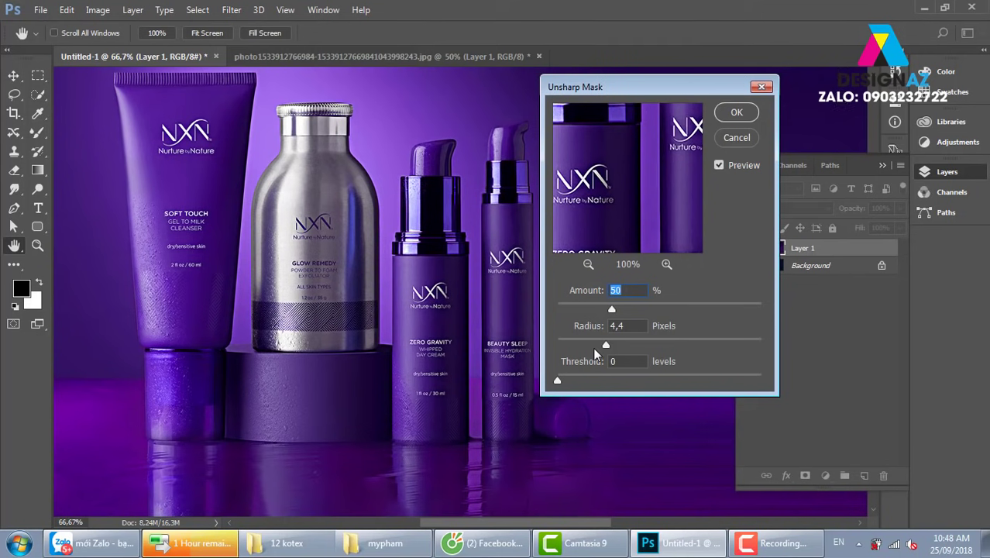
# Toggle the preview and inspect the ZERO GRAVITY and GLOW REMEDY labels at 200%.
pyautogui.click(718, 165)
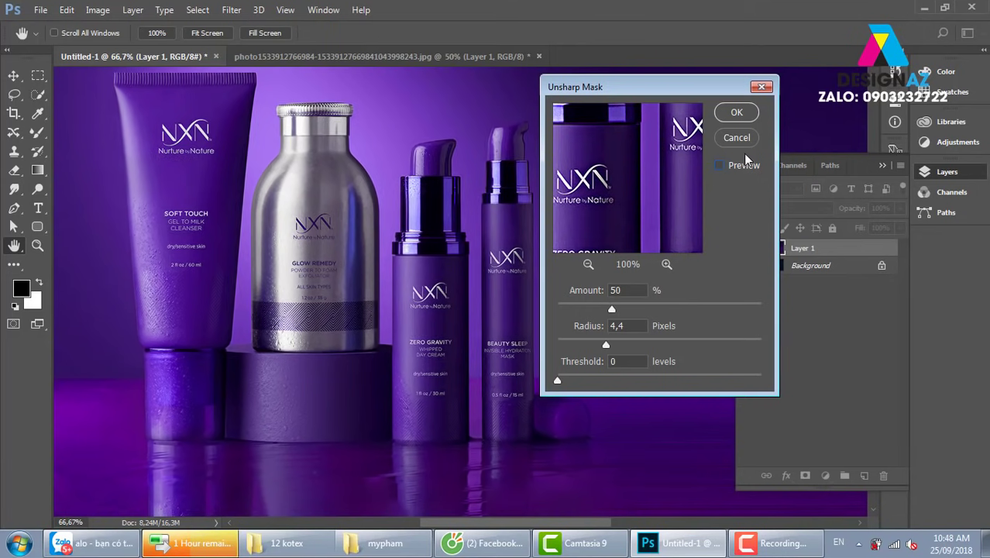
pyautogui.click(719, 165)
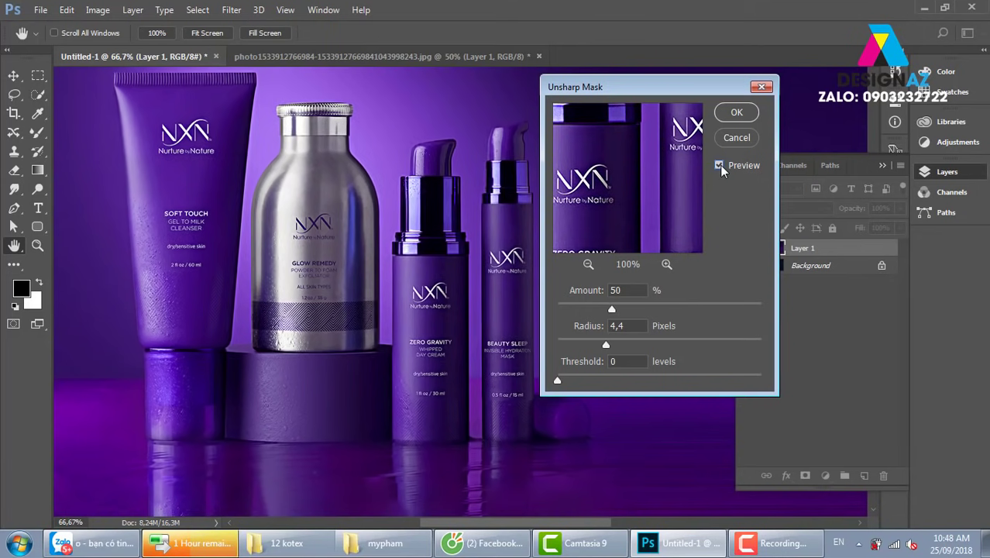
pyautogui.click(720, 166)
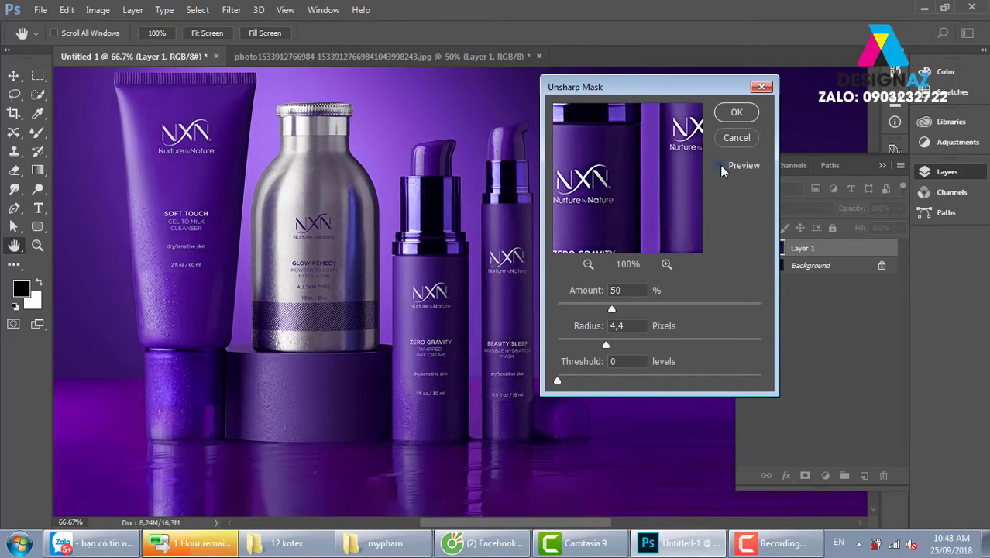
pyautogui.moveTo(623, 221)
pyautogui.mouseDown()
pyautogui.moveTo(550, 171)
pyautogui.moveTo(663, 166)
pyautogui.moveTo(702, 186)
pyautogui.moveTo(569, 219)
pyautogui.moveTo(621, 217)
pyautogui.moveTo(656, 111)
pyautogui.moveTo(625, 143)
pyautogui.moveTo(681, 149)
pyautogui.moveTo(621, 205)
pyautogui.moveTo(636, 200)
pyautogui.moveTo(581, 222)
pyautogui.moveTo(662, 181)
pyautogui.mouseUp()
pyautogui.moveTo(678, 184)
pyautogui.mouseDown()
pyautogui.moveTo(684, 187)
pyautogui.moveTo(653, 236)
pyautogui.moveTo(627, 181)
pyautogui.moveTo(637, 201)
pyautogui.moveTo(610, 210)
pyautogui.mouseUp()
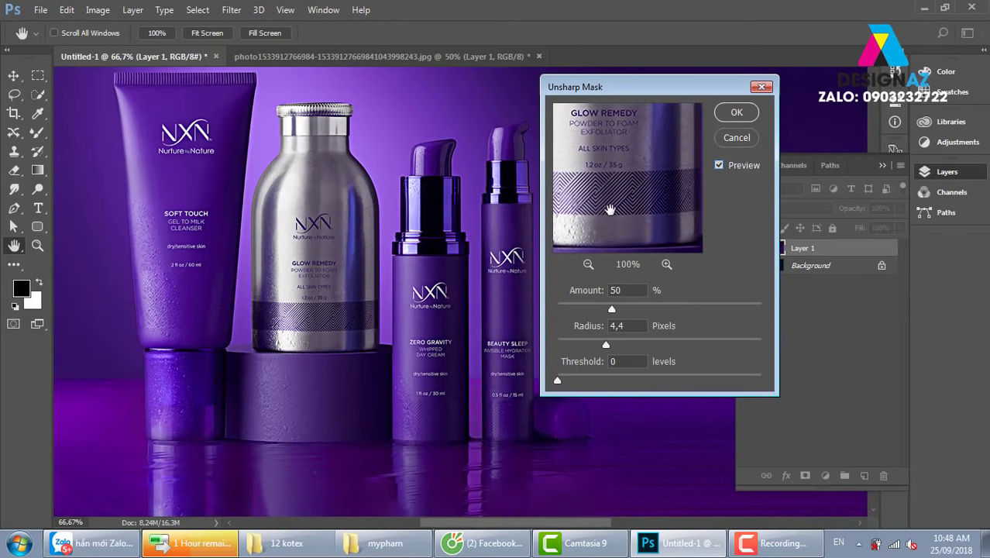
pyautogui.click(665, 264)
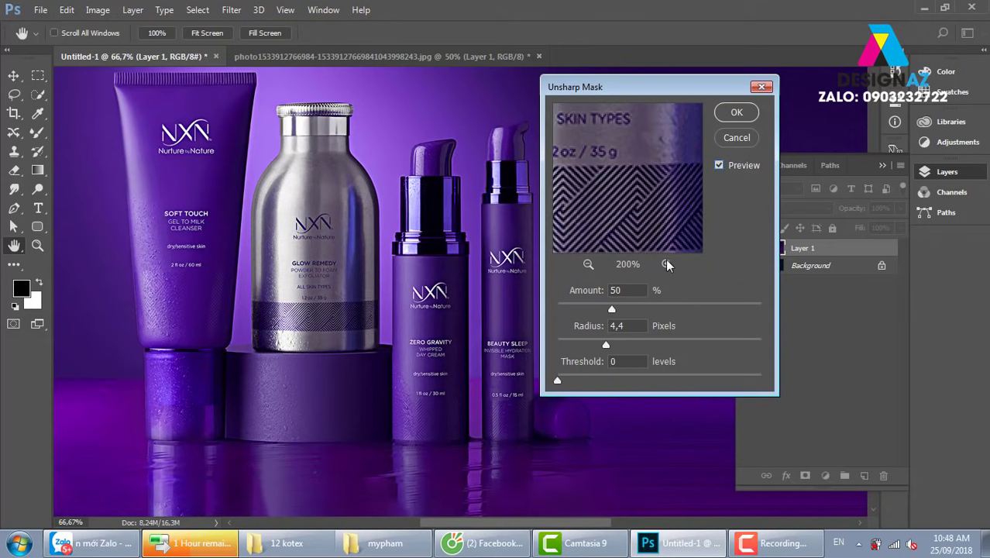
# Compare before and after, try Amount 177, then settle on Amount 50, Radius 4.4, Threshold 0.
pyautogui.click(718, 165)
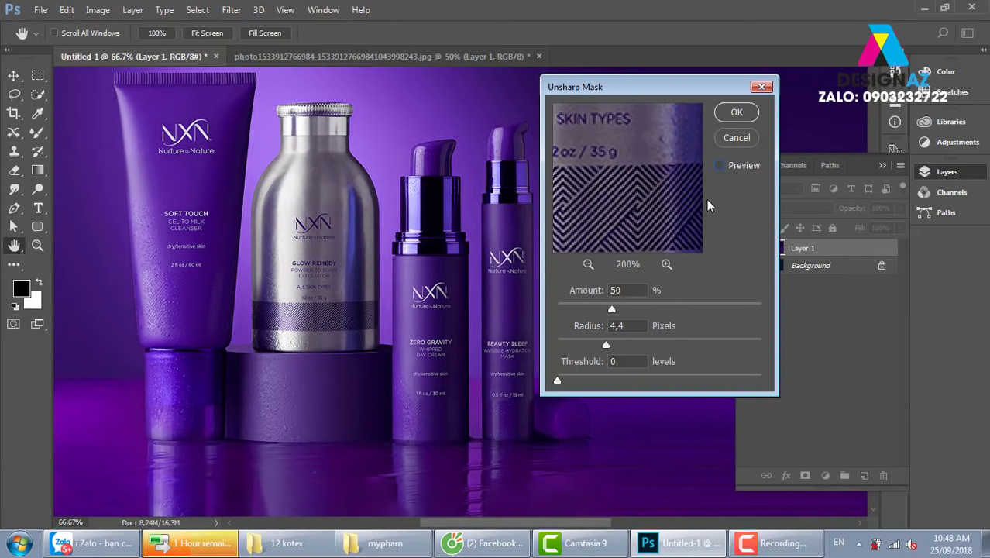
pyautogui.click(719, 166)
pyautogui.click(719, 166)
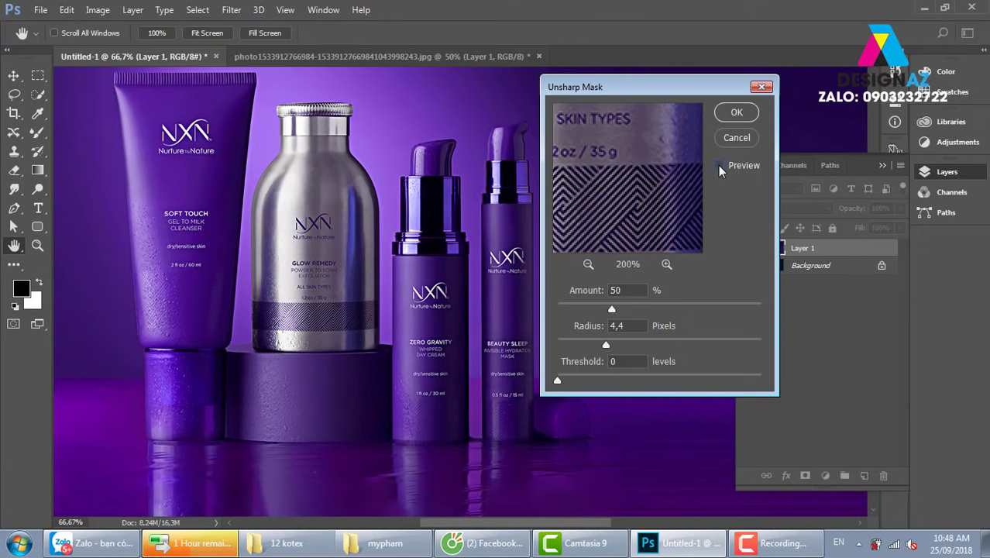
pyautogui.click(719, 166)
pyautogui.click(718, 166)
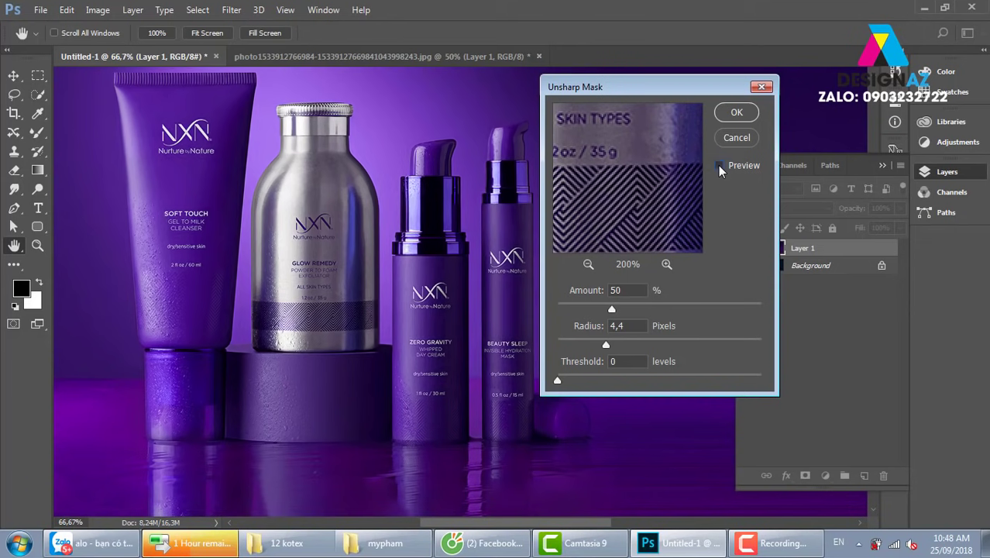
pyautogui.click(719, 166)
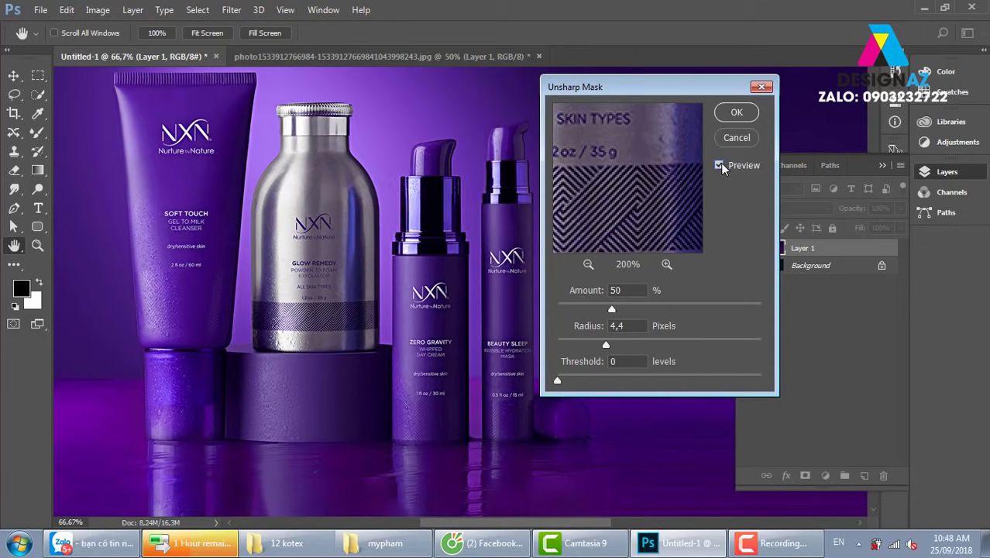
pyautogui.click(719, 166)
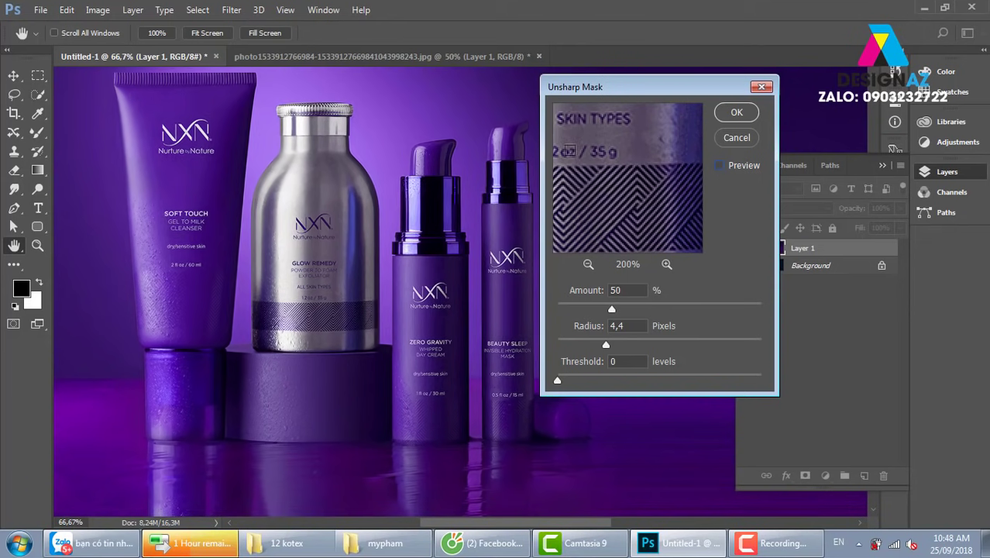
pyautogui.click(718, 166)
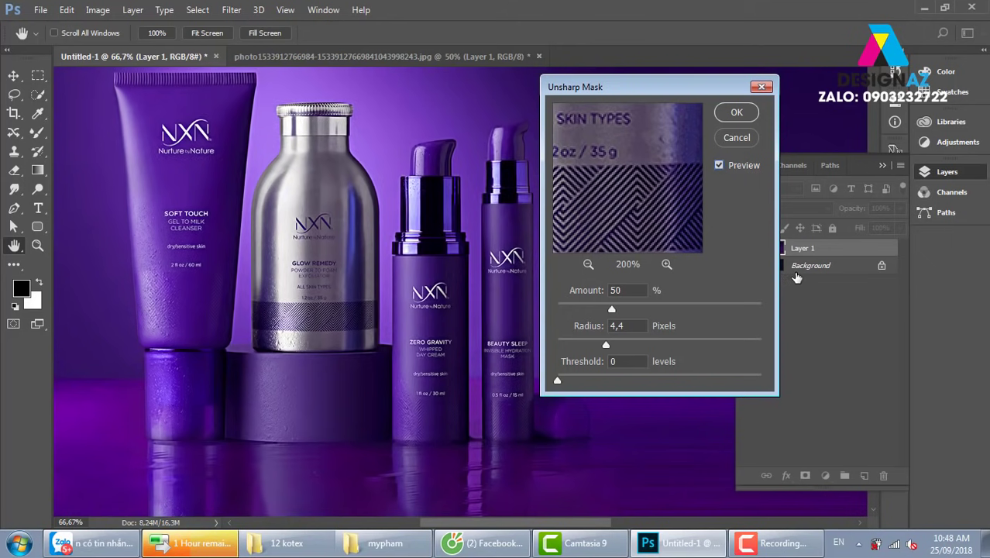
pyautogui.moveTo(612, 308); pyautogui.dragTo(711, 310)
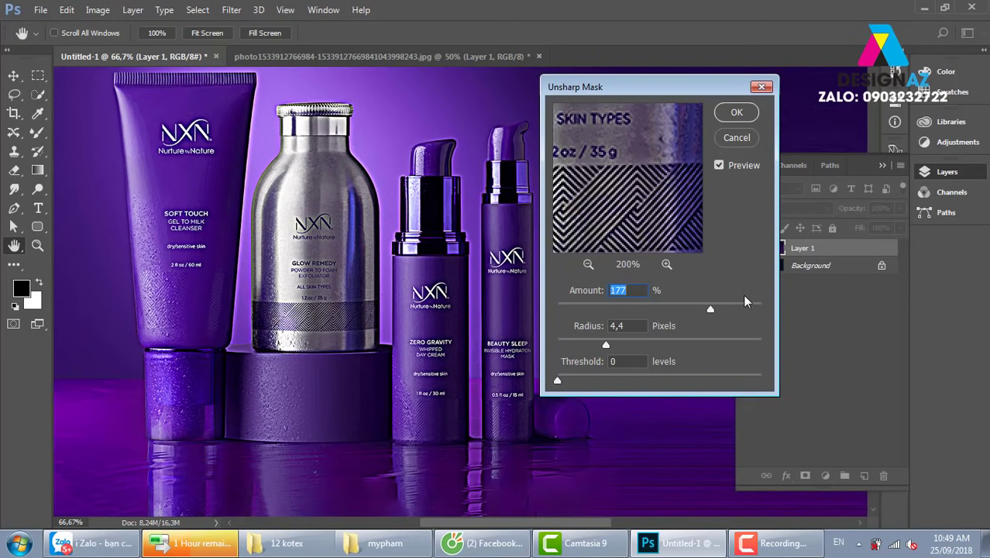
pyautogui.click(611, 307)
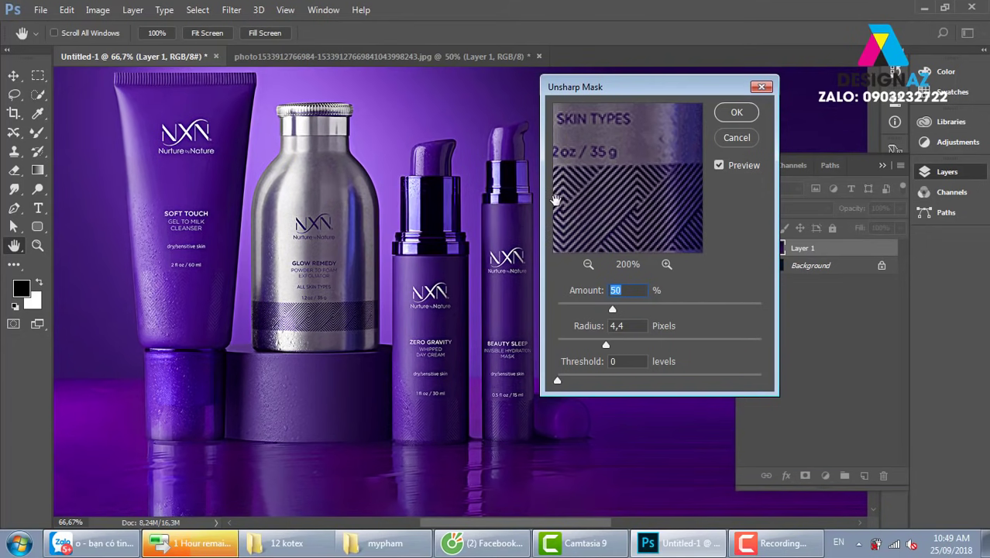
# Apply the sharpening, duplicate Layer 1 and set the copy's blend mode to Soft Light.
pyautogui.click(735, 112)
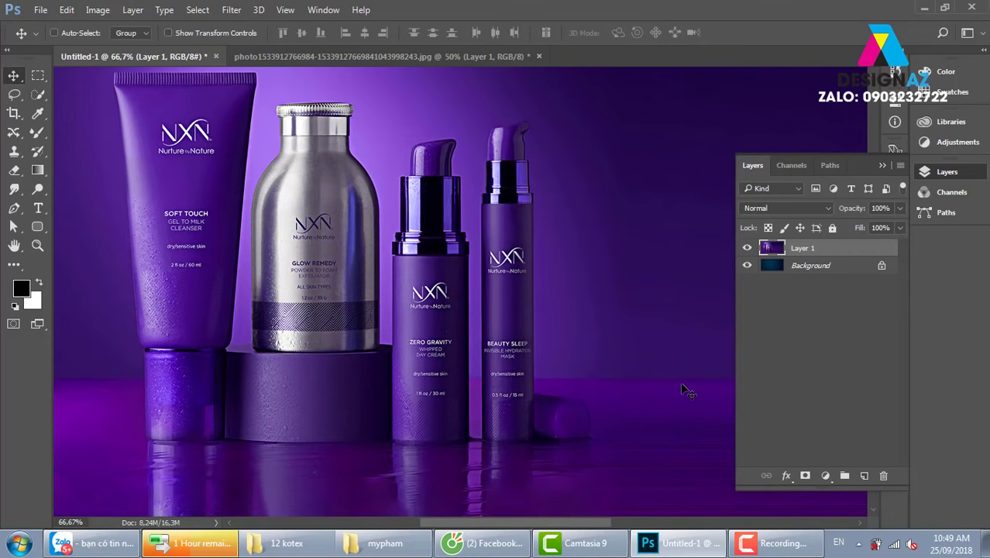
pyautogui.hotkey('ctrl', '-')
pyautogui.hotkey('ctrl', '-')
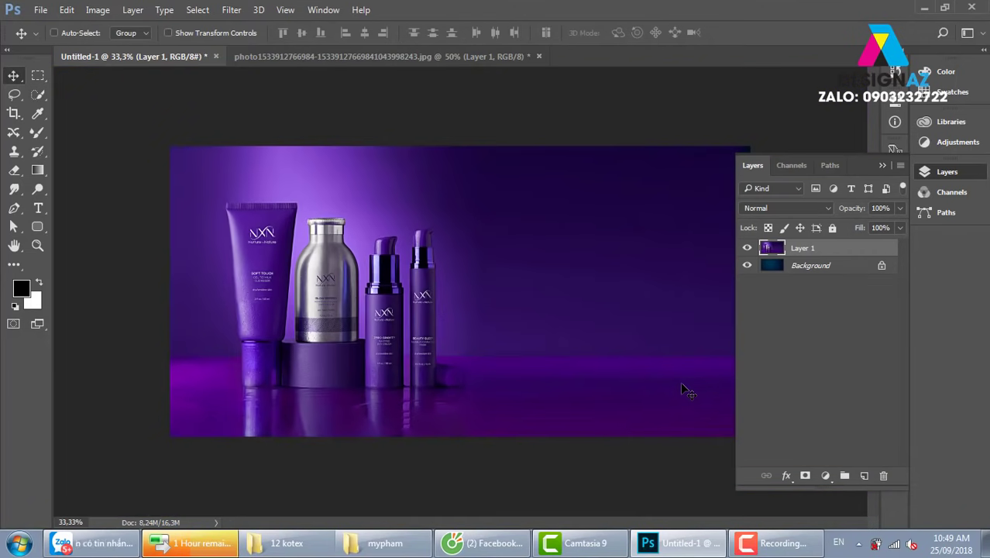
pyautogui.hotkey('ctrl', 'j')
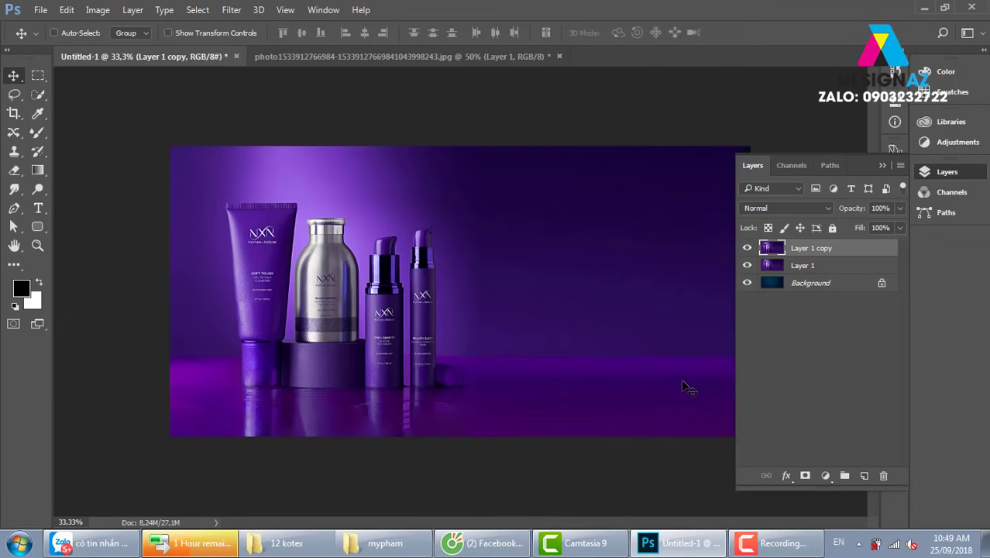
pyautogui.click(814, 208)
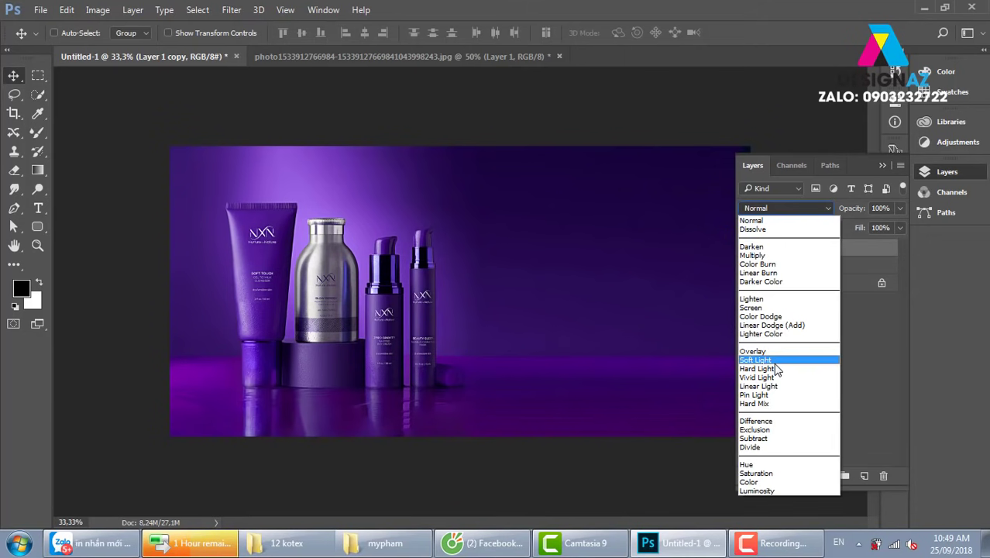
pyautogui.click(775, 361)
pyautogui.click(746, 247)
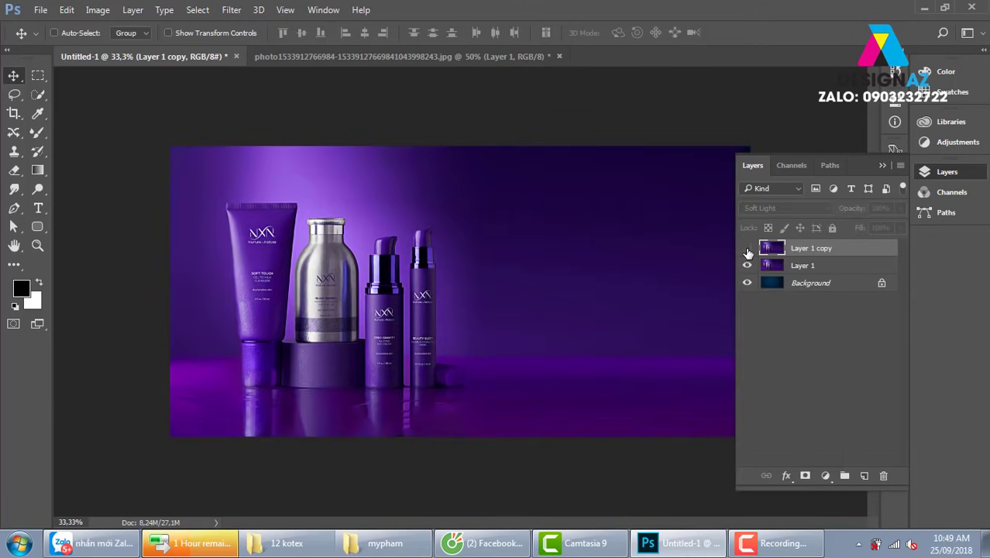
pyautogui.click(747, 248)
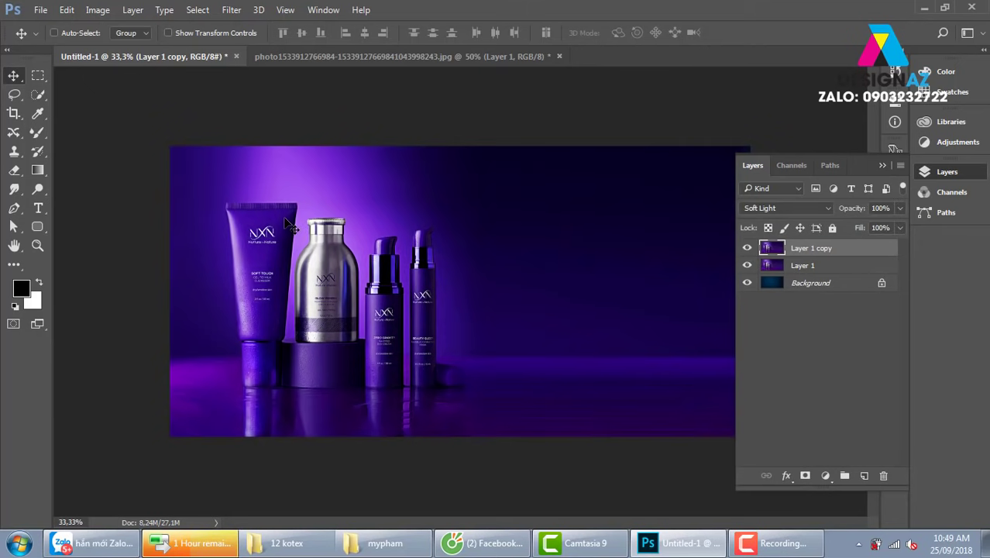
# Lower the copy's Fill to 52%, compare, and select Layer 1 together with the copy.
pyautogui.click(898, 229)
pyautogui.moveTo(867, 249); pyautogui.dragTo(865, 248)
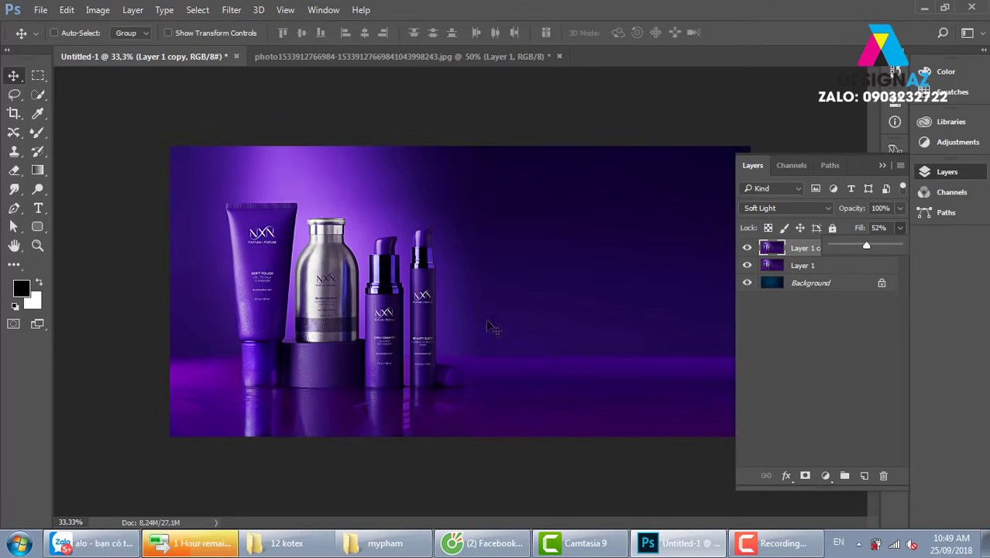
pyautogui.click(747, 248)
pyautogui.click(748, 248)
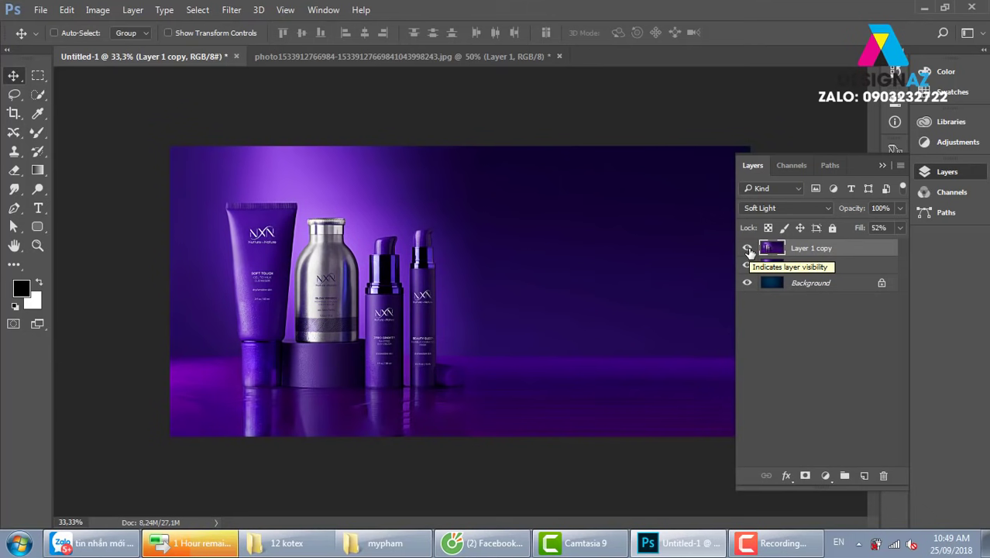
pyautogui.keyDown('shift'); pyautogui.click(858, 267); pyautogui.keyUp('shift')
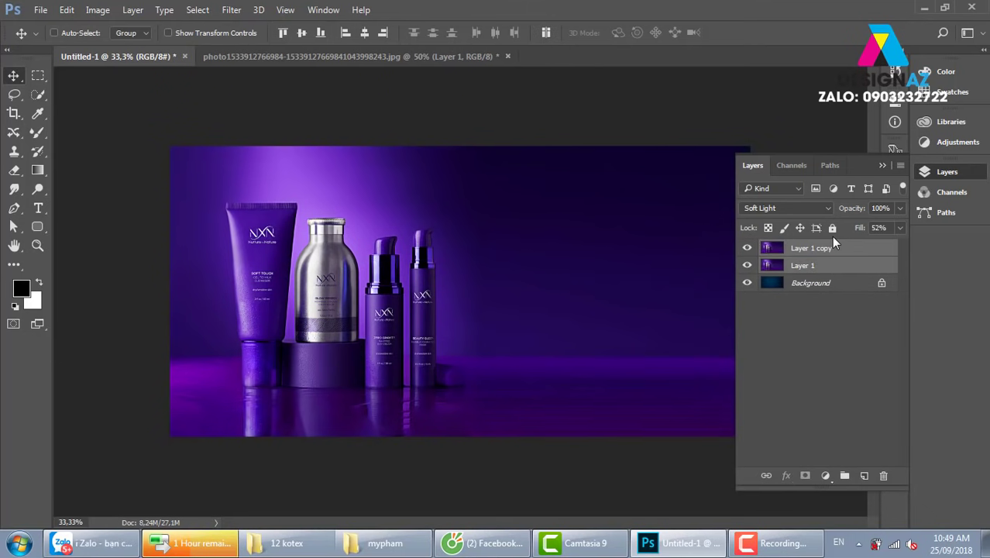
# Merge the product photo and its Soft Light copy into Layer 1 copy, then shift it left.
pyautogui.hotkey('ctrl', 'e')
pyautogui.moveTo(418, 318); pyautogui.dragTo(556, 294)
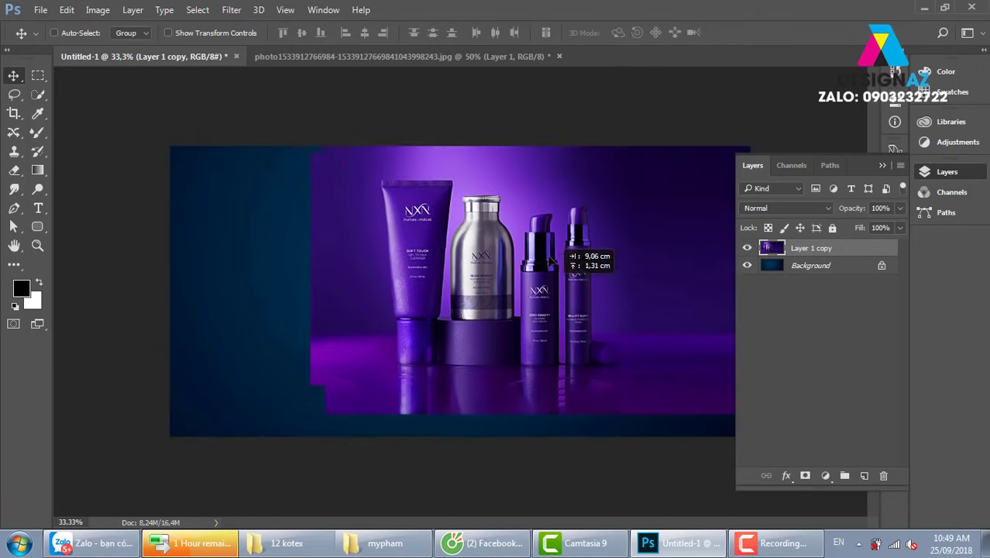
pyautogui.moveTo(549, 258); pyautogui.dragTo(504, 253)
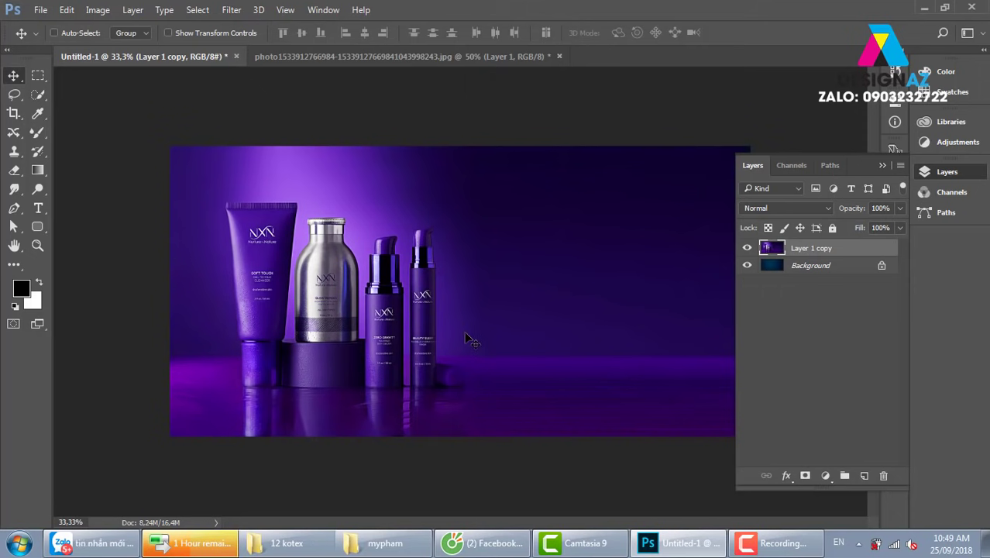
pyautogui.moveTo(450, 339); pyautogui.dragTo(416, 350)
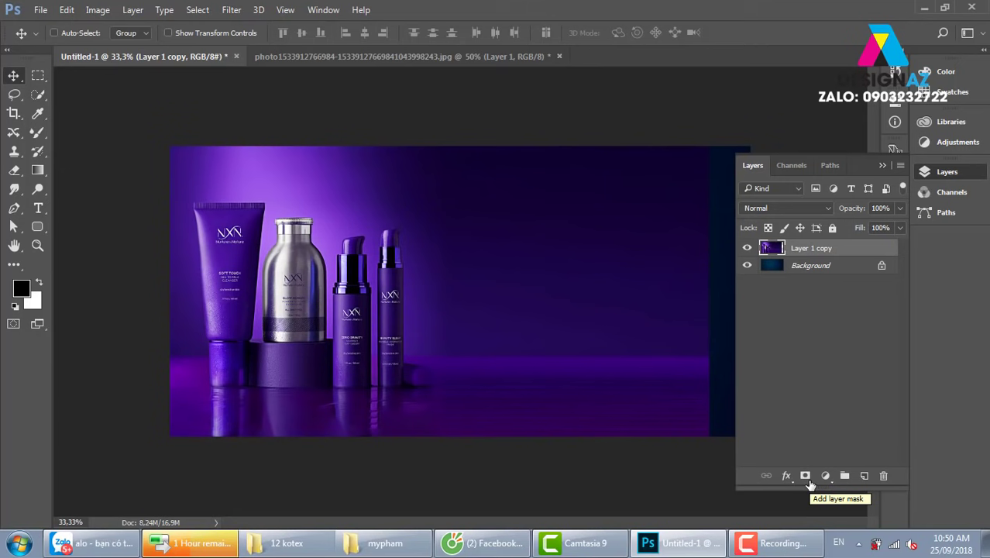
# Give Layer 1 copy a white layer mask, undoing a black mask and test-inverting it twice.
pyautogui.click(807, 479)
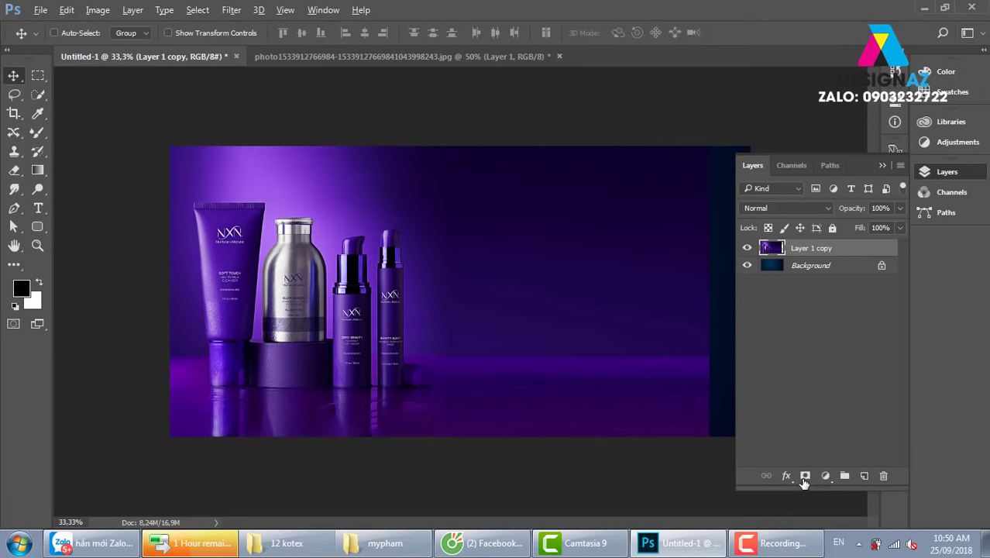
pyautogui.press('alt')
pyautogui.keyDown('alt'); pyautogui.click(804, 475); pyautogui.keyUp('alt')
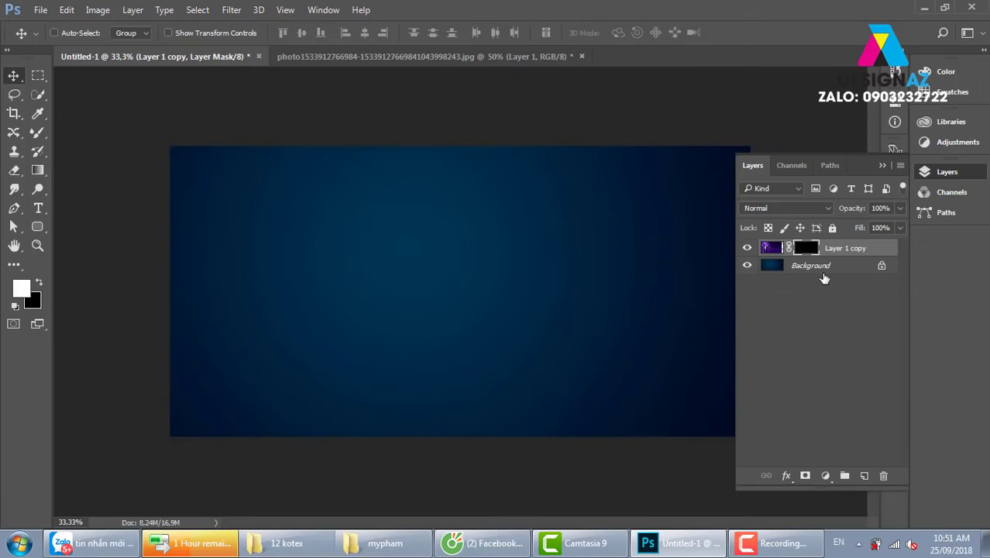
pyautogui.press('ctrl')
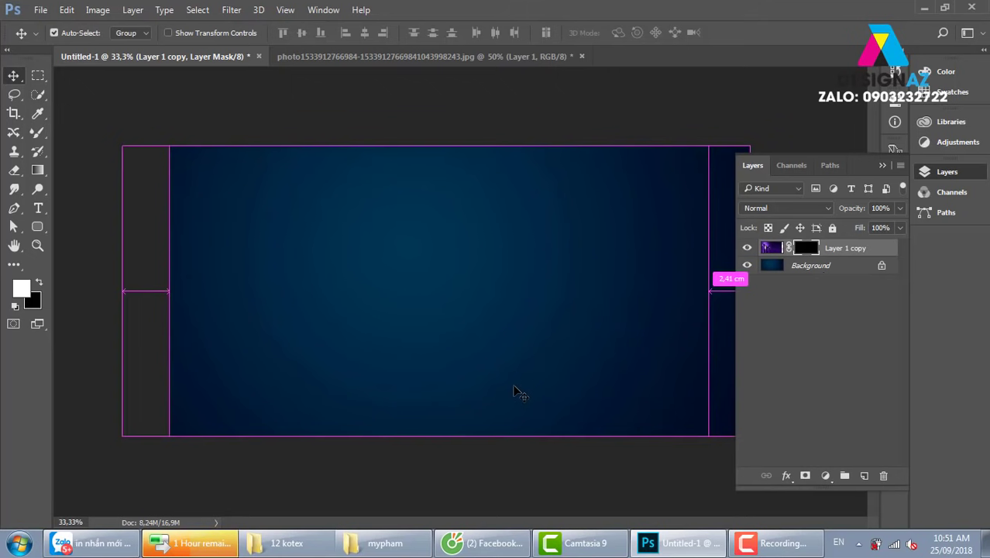
pyautogui.hotkey('ctrl', 'z')
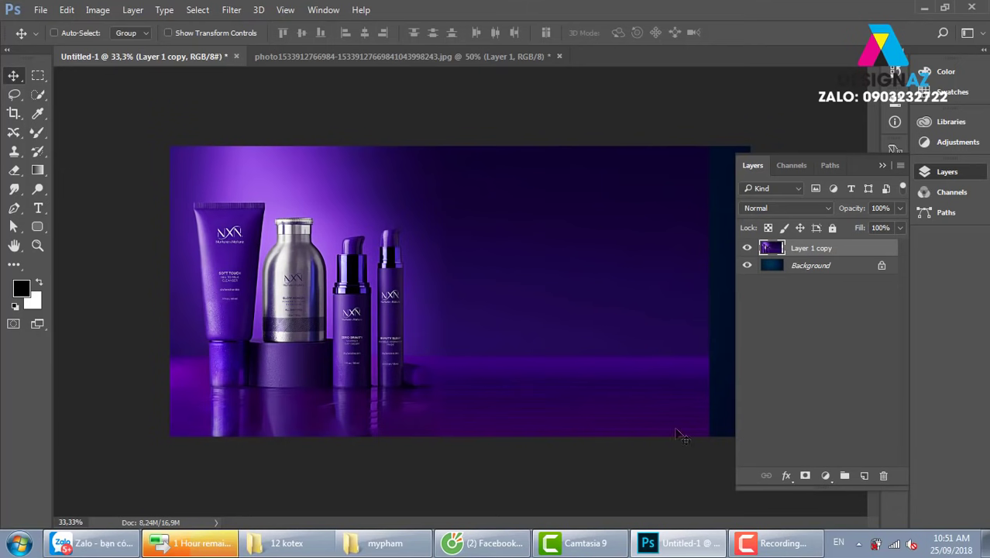
pyautogui.click(805, 475)
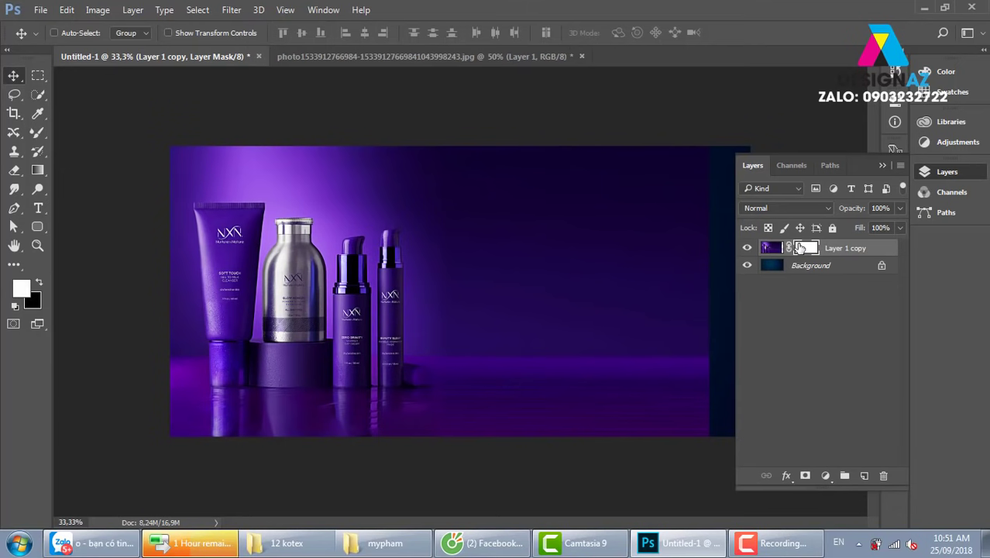
pyautogui.press('ctrl')
pyautogui.hotkey('ctrl', 'i')
pyautogui.press('ctrl')
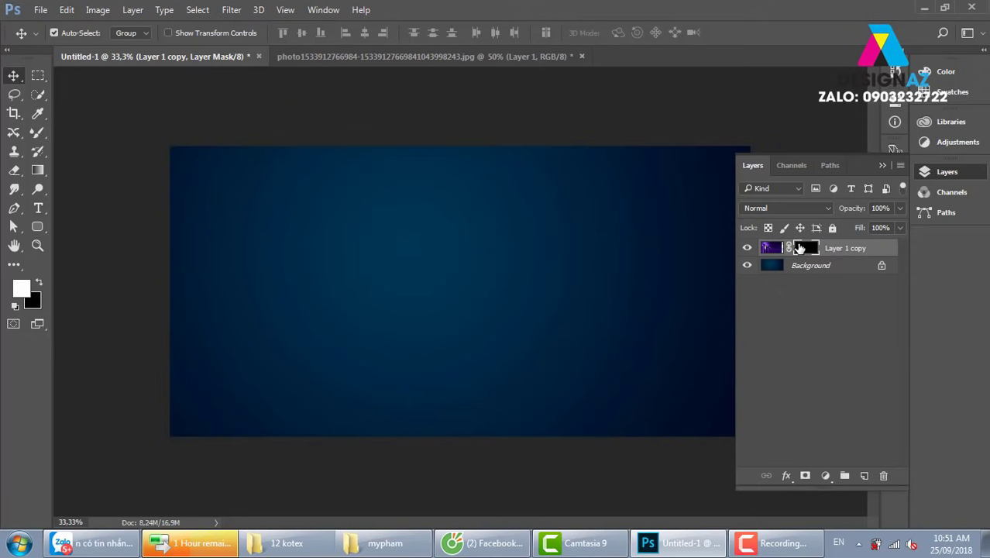
pyautogui.hotkey('ctrl', 'i')
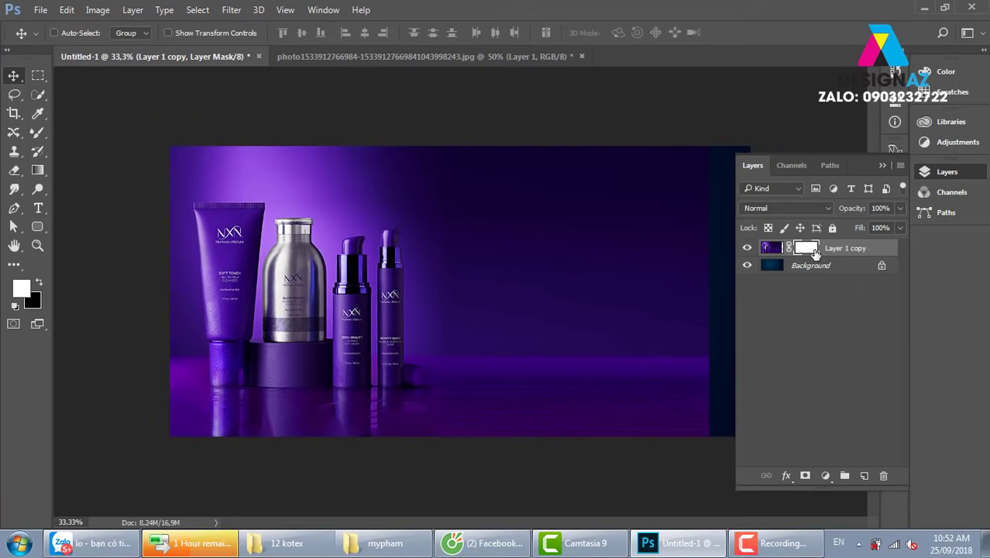
# Drag a Black, White gradient on Layer 1 copy's mask to fade the photo's right side.
pyautogui.press('g')
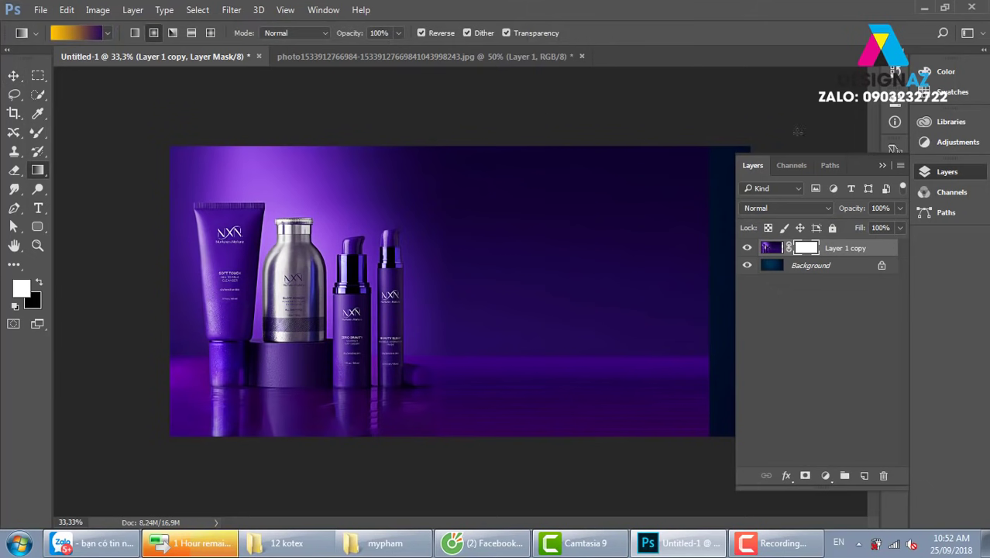
pyautogui.click(68, 34)
pyautogui.click(535, 77)
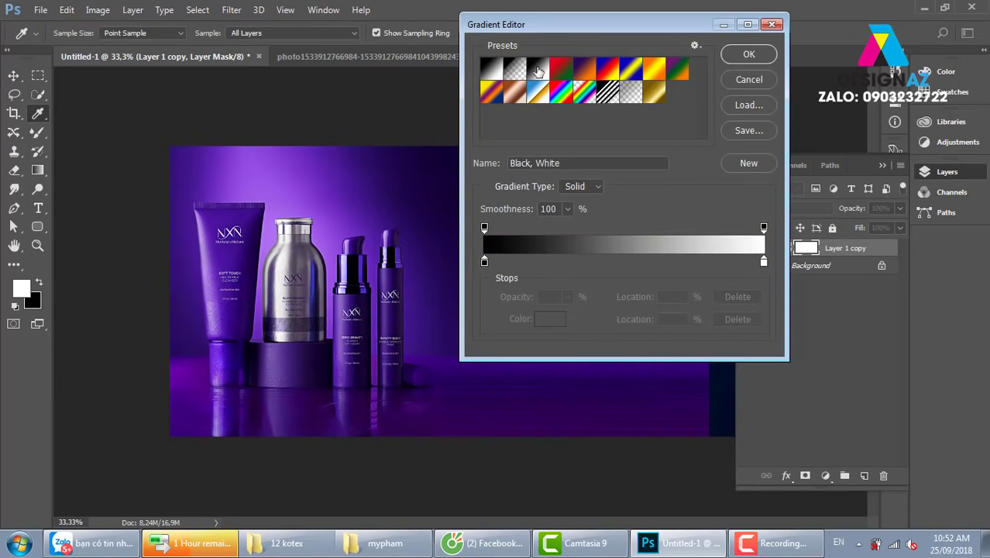
pyautogui.click(747, 54)
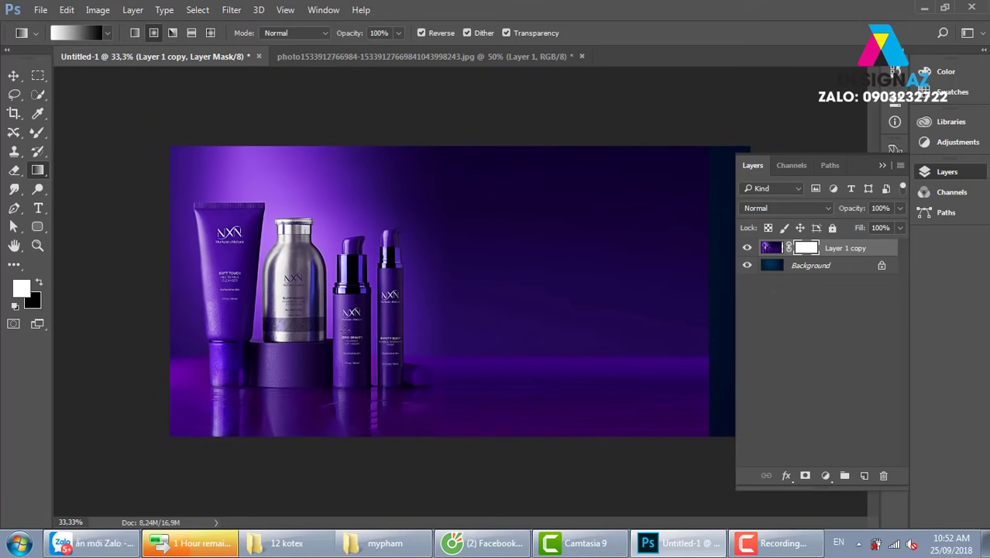
pyautogui.moveTo(331, 305); pyautogui.dragTo(602, 316)
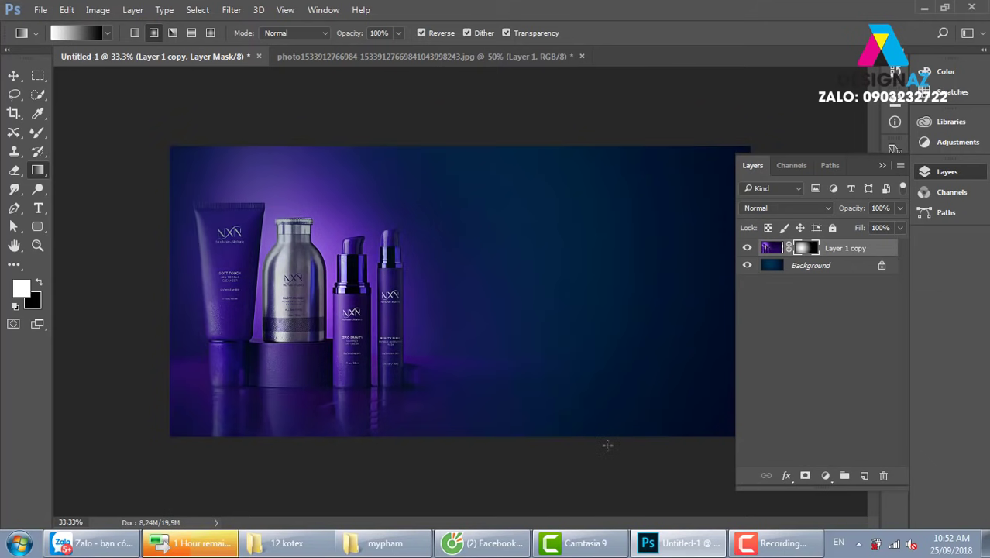
pyautogui.click(747, 266)
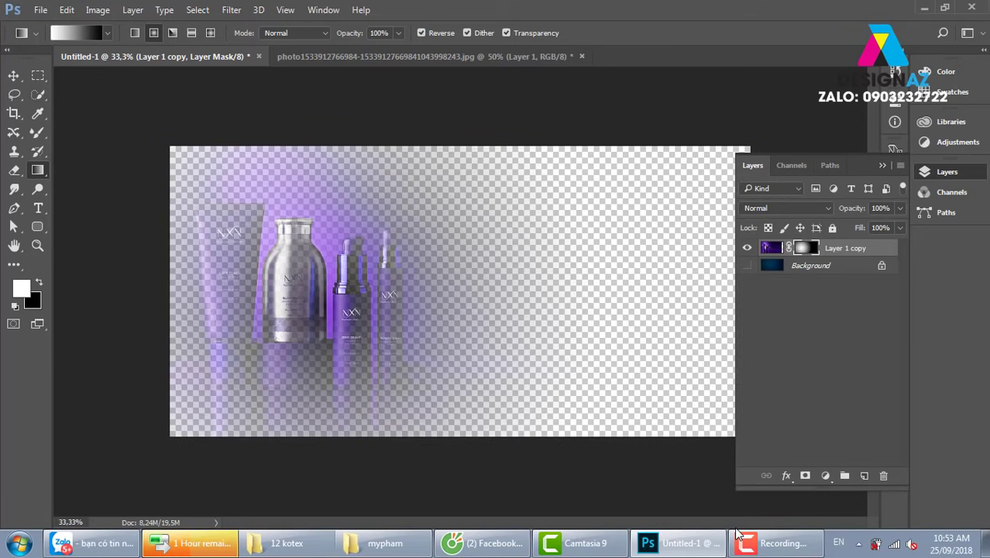
pyautogui.click(746, 266)
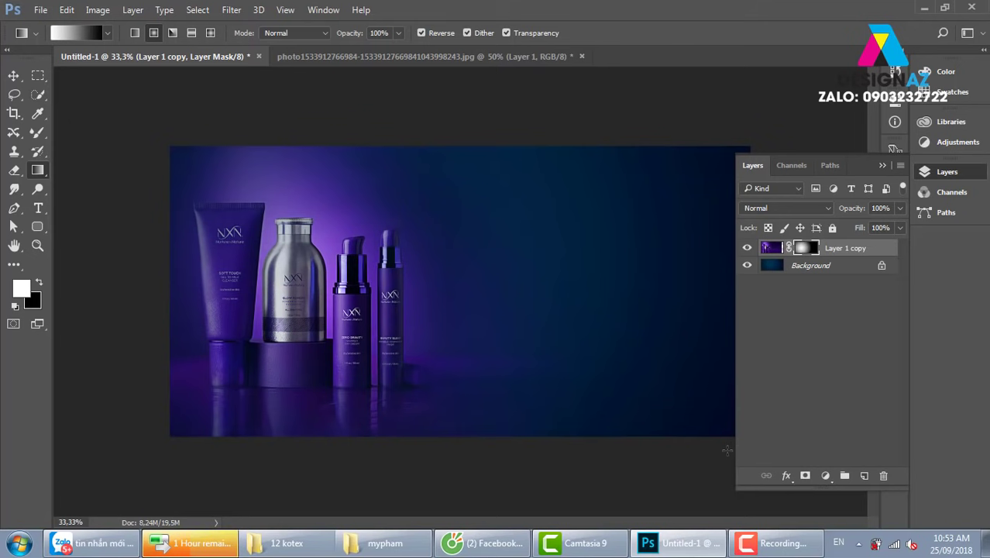
# Browse the Open dialog to thuvienanh › Backgroud › texture and look through its images.
pyautogui.hotkey('ctrl', 'o')
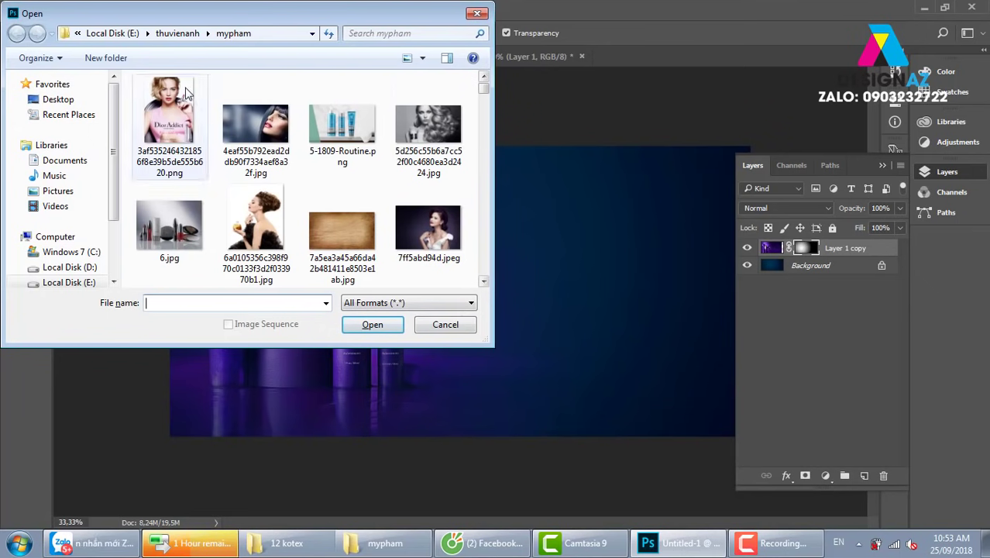
pyautogui.click(177, 33)
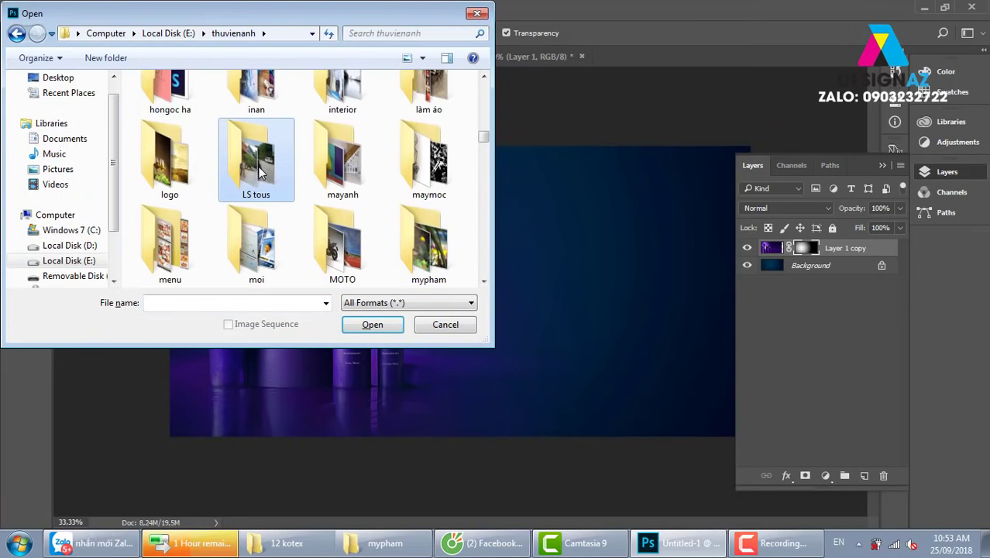
pyautogui.press('b')
pyautogui.press('b')
pyautogui.press('b')
pyautogui.press('b')
pyautogui.press('b')
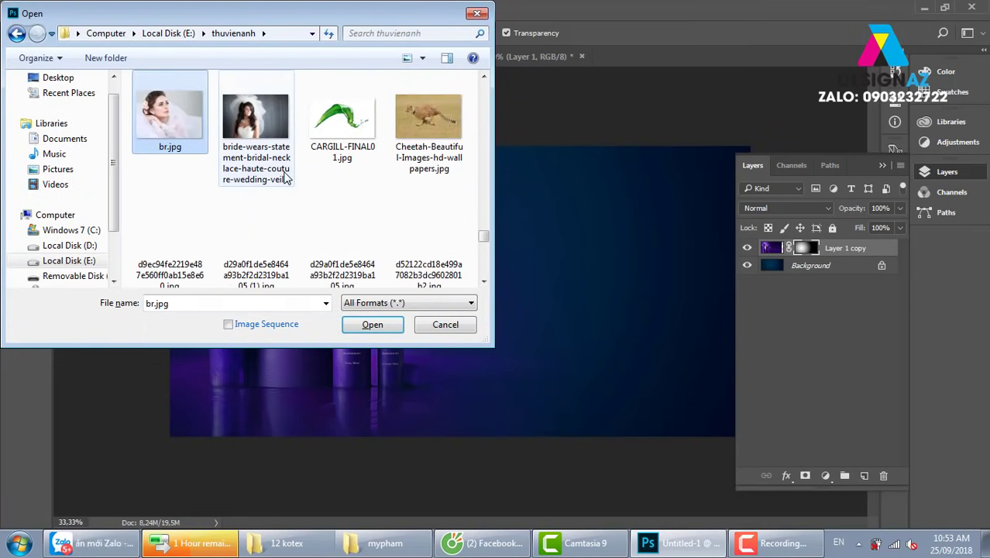
pyautogui.press('b')
pyautogui.press('b')
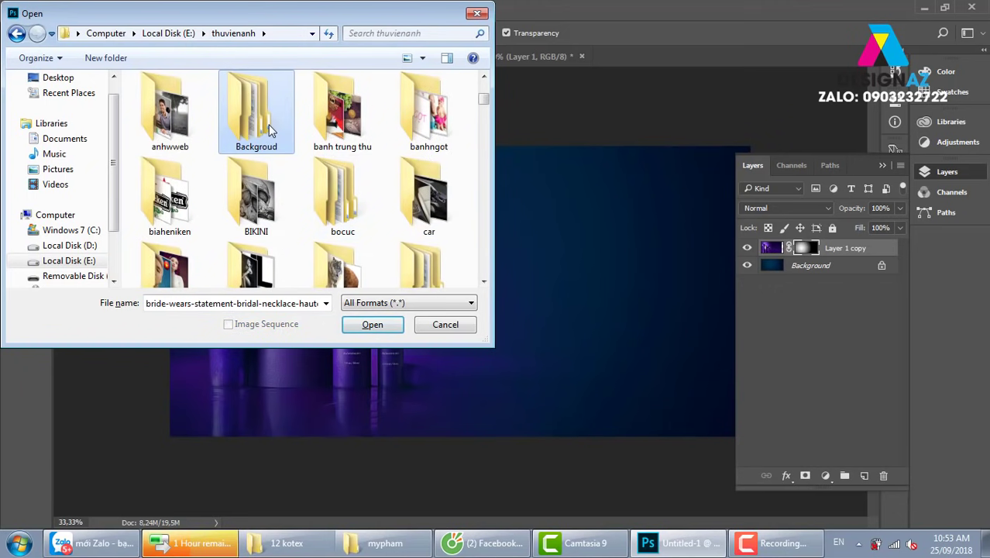
pyautogui.doubleClick(271, 128)
pyautogui.doubleClick(163, 161)
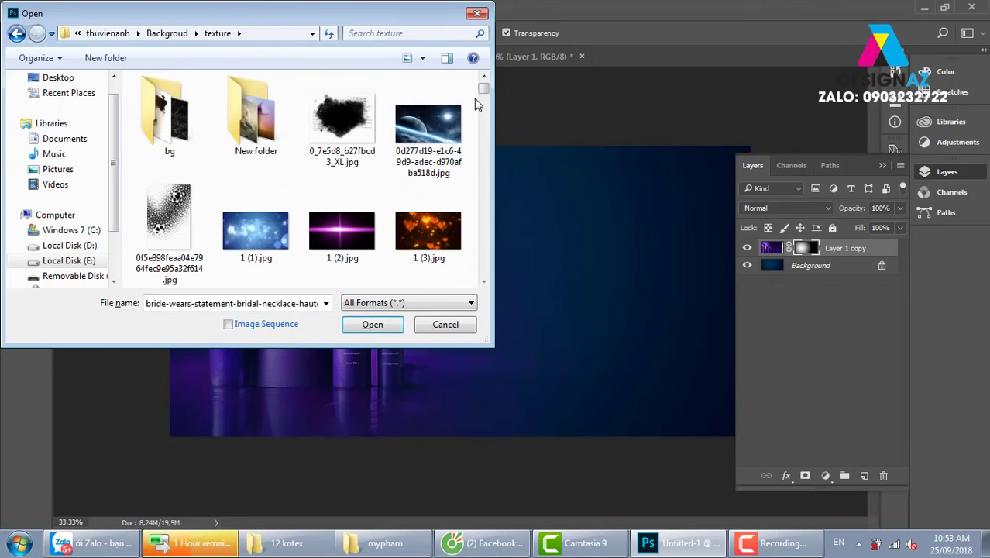
pyautogui.scroll(-1, 267, 115)
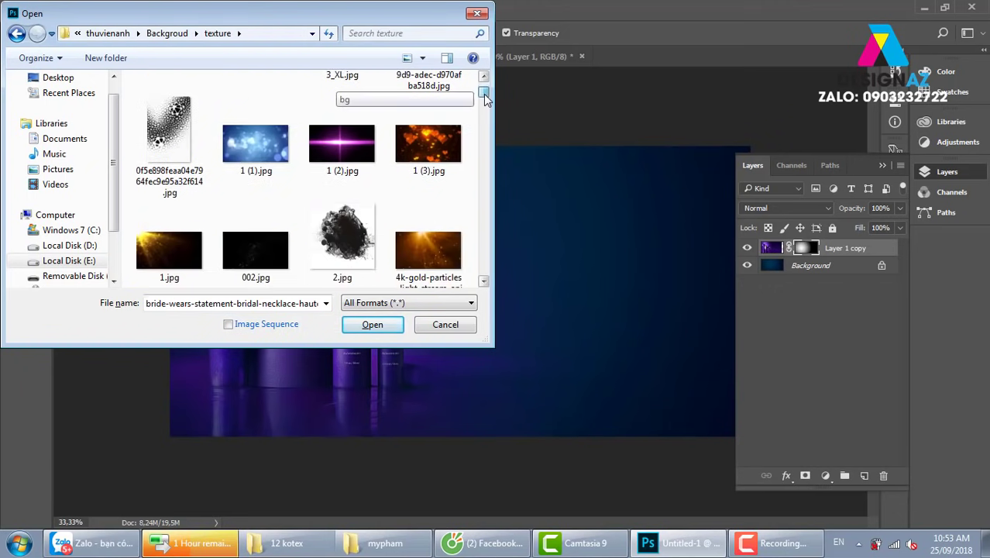
pyautogui.moveTo(483, 93); pyautogui.dragTo(495, 137)
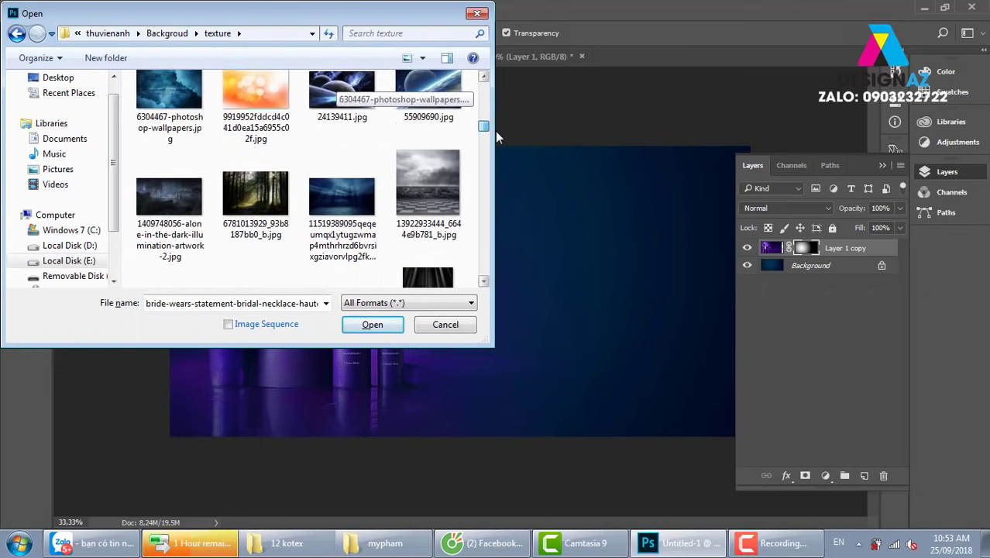
pyautogui.moveTo(495, 137)
pyautogui.mouseDown()
pyautogui.moveTo(498, 216)
pyautogui.moveTo(488, 249)
pyautogui.mouseUp()
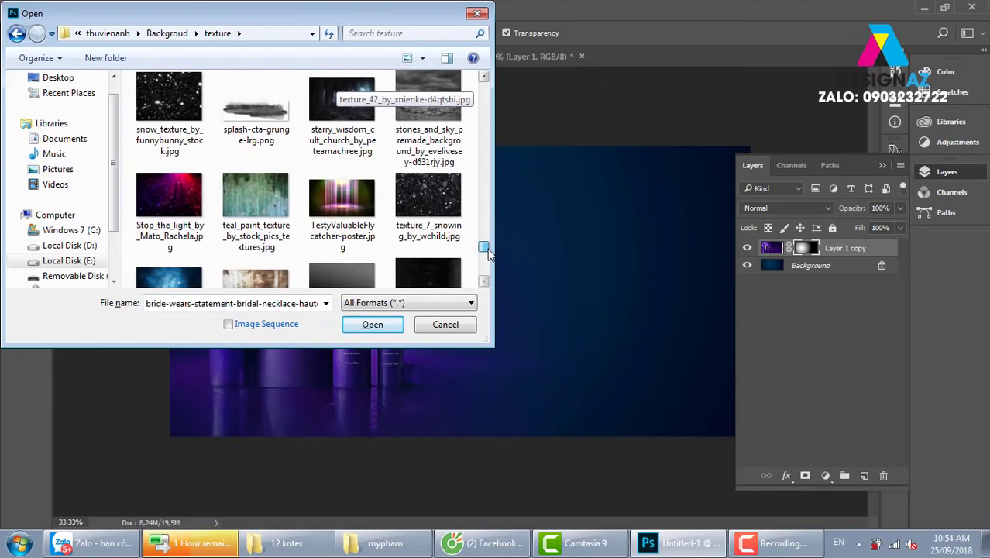
# Open Stop_the_light_by_Mato_Rachela.jpg, copy the whole image and close it.
pyautogui.click(169, 197)
pyautogui.click(369, 326)
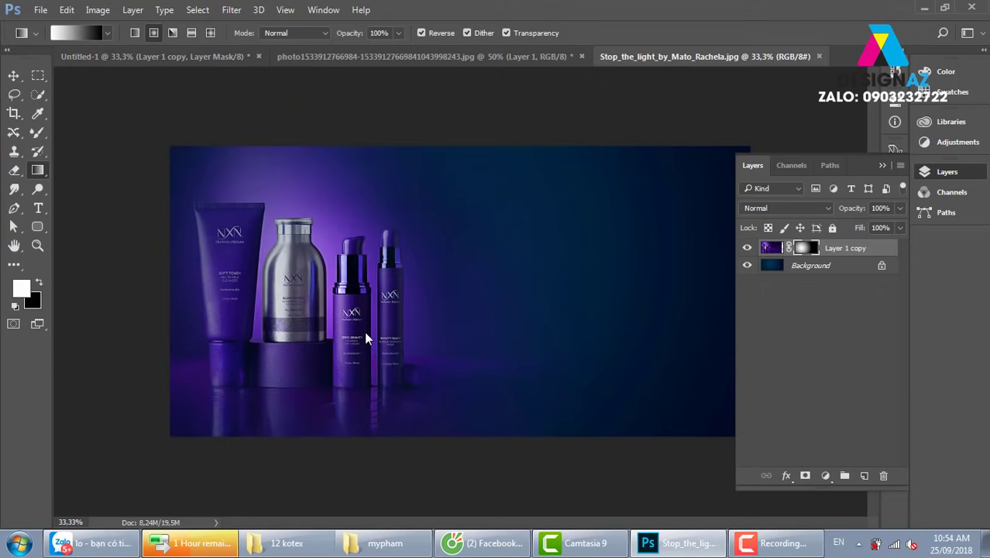
pyautogui.press('d')
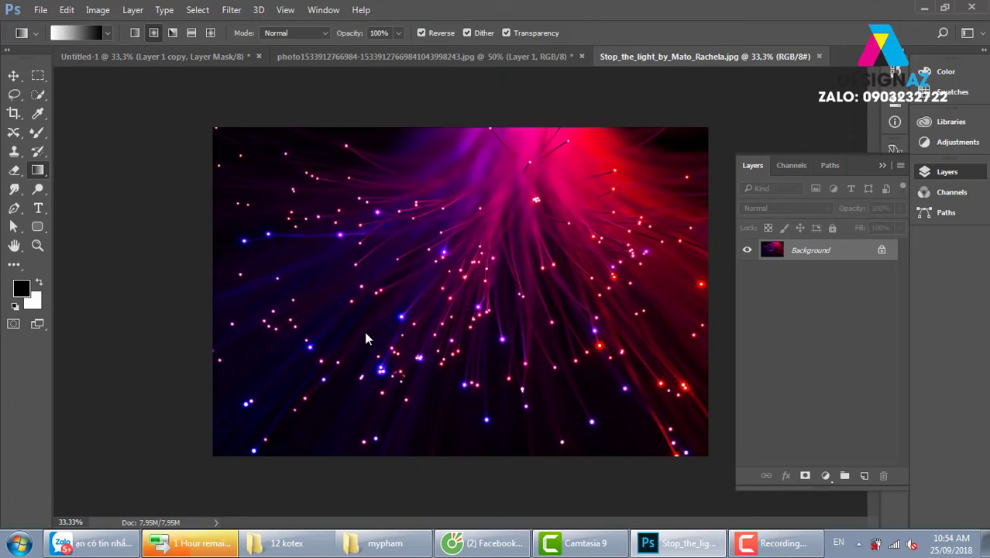
pyautogui.hotkey('ctrl', 'a')
pyautogui.hotkey('ctrl', 'c')
pyautogui.hotkey('ctrl', 'w')
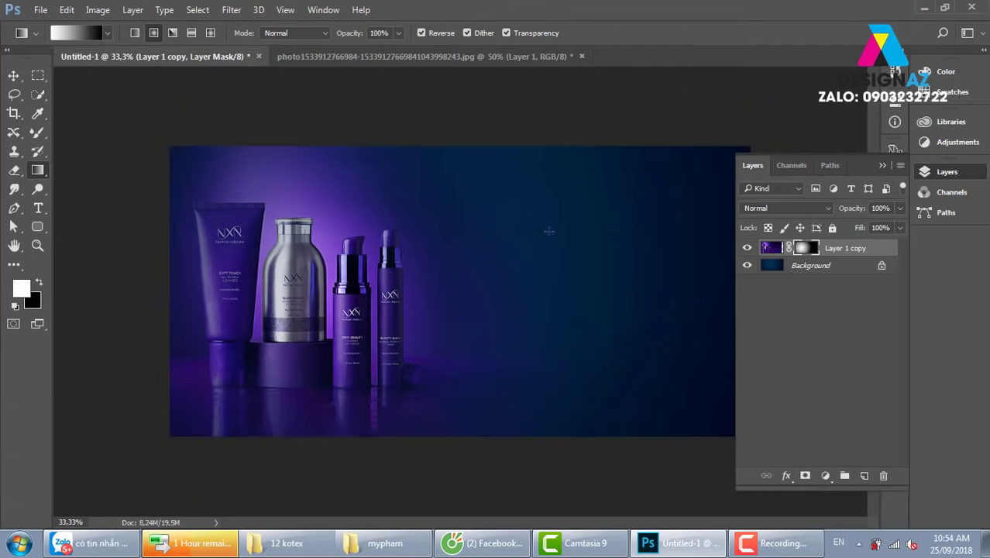
# Paste the fibre-light image above the Background and move it to the banner's right side.
pyautogui.press('v')
pyautogui.click(844, 267)
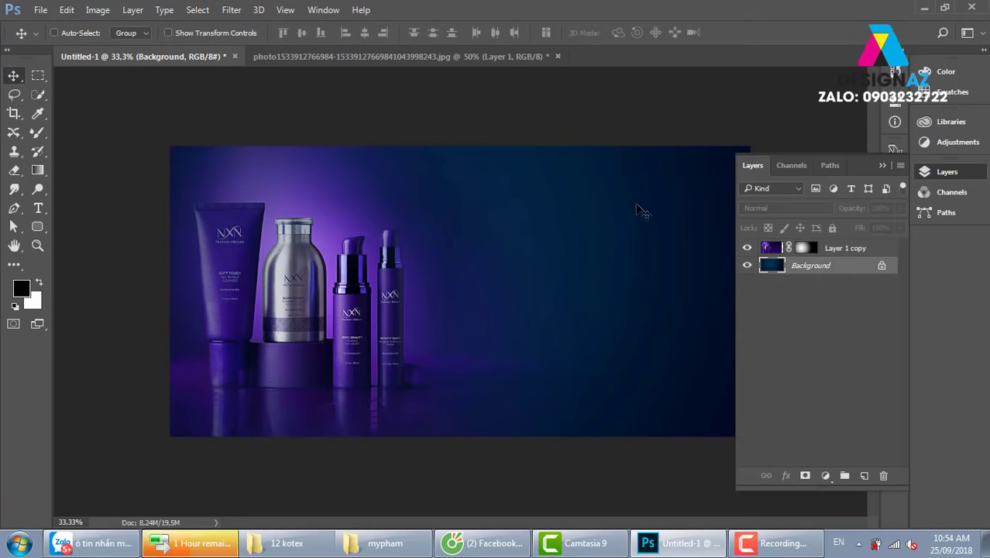
pyautogui.rightClick(637, 209)
pyautogui.hotkey('ctrl', 'v')
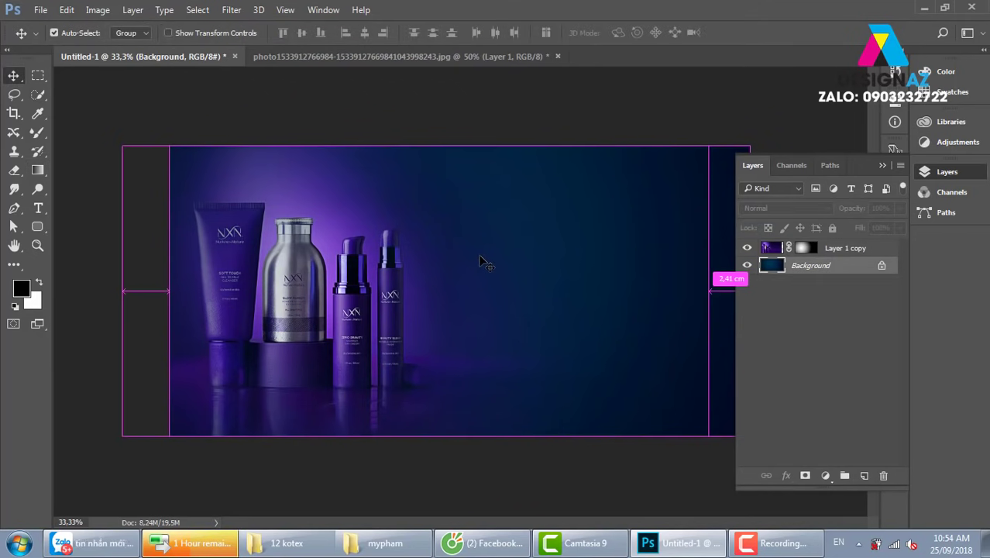
pyautogui.moveTo(554, 337); pyautogui.dragTo(608, 330)
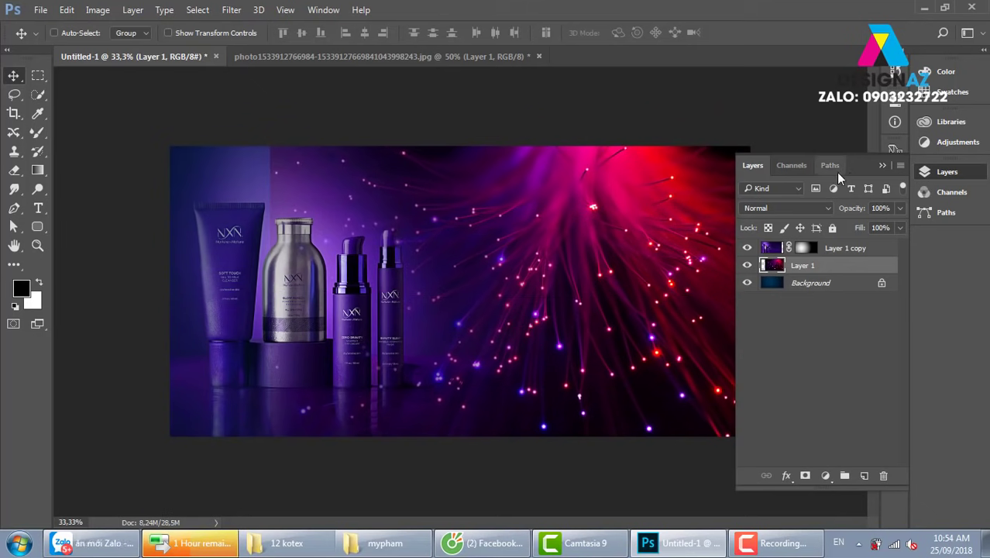
pyautogui.click(880, 167)
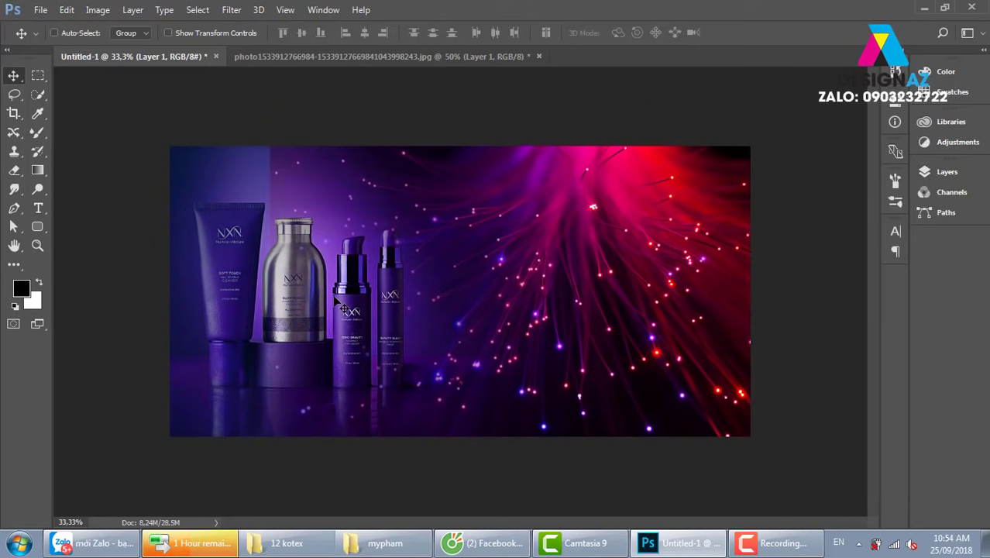
pyautogui.press('F7')
pyautogui.click(770, 249)
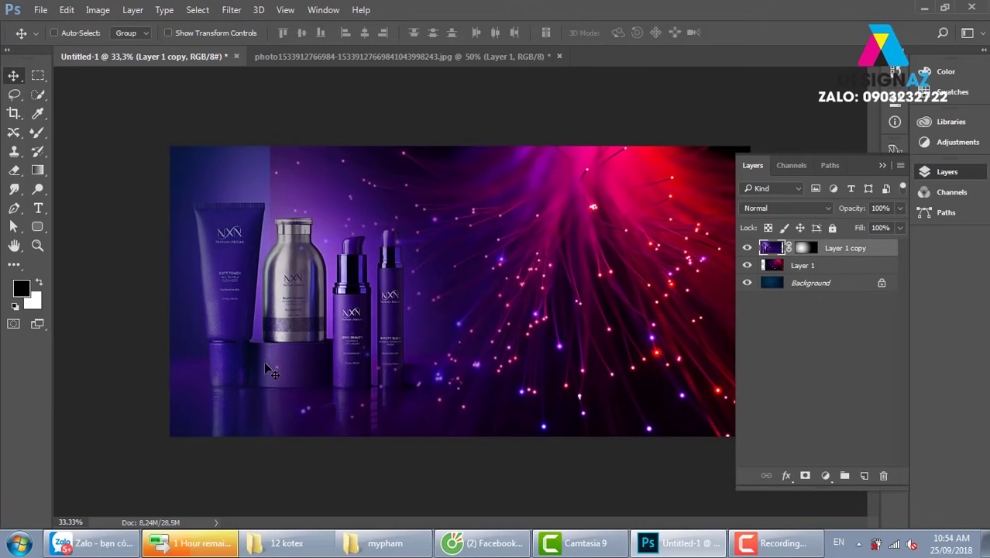
# Hide the fibre-light Layer 1 and redraw linear fades on Layer 1 copy's mask.
pyautogui.click(747, 265)
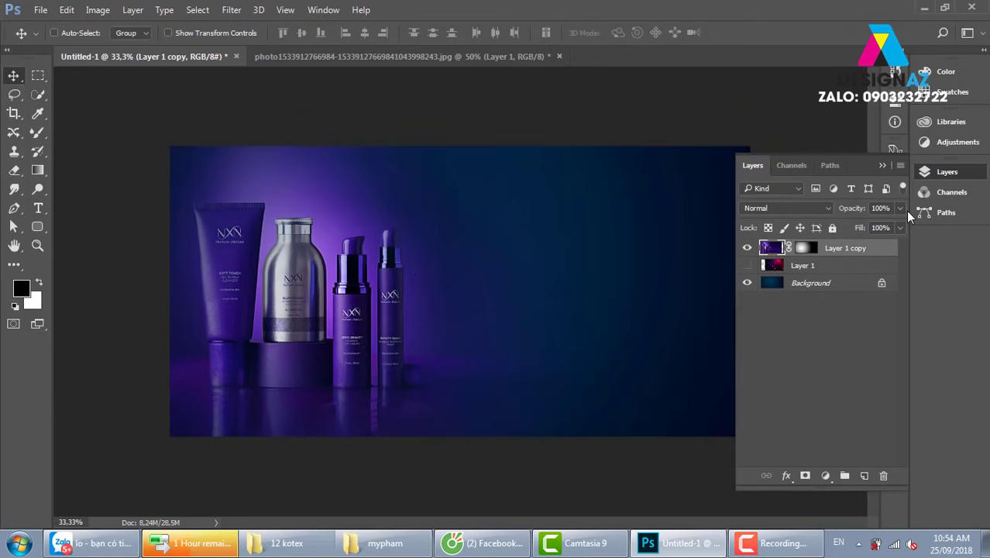
pyautogui.click(806, 248)
pyautogui.press('x')
pyautogui.press('g')
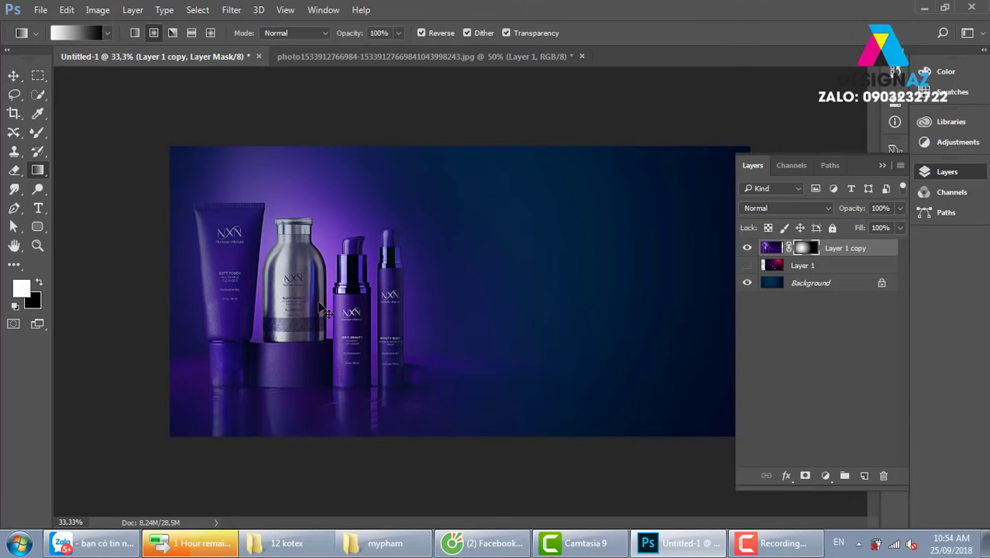
pyautogui.click(135, 33)
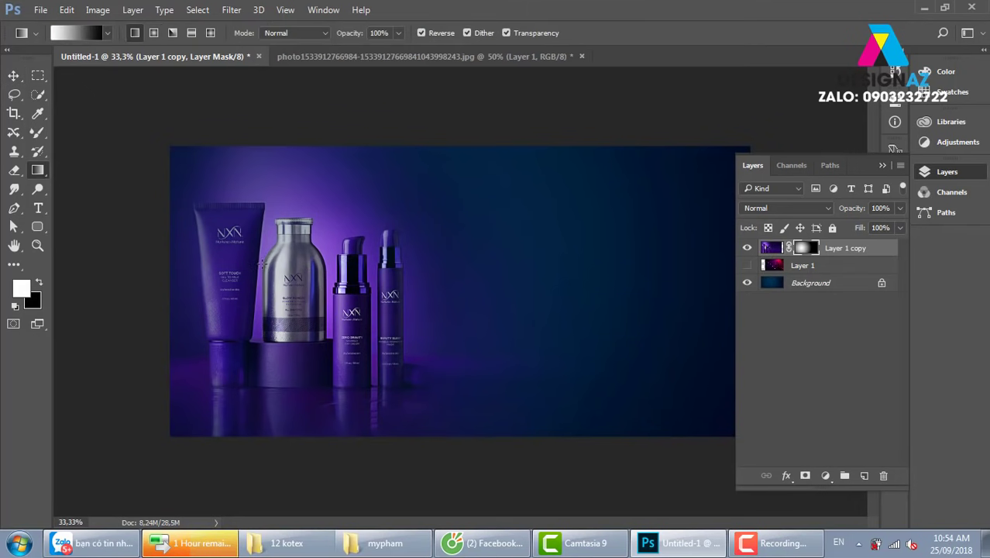
pyautogui.moveTo(262, 264); pyautogui.dragTo(420, 278)
pyautogui.moveTo(337, 292); pyautogui.dragTo(506, 299)
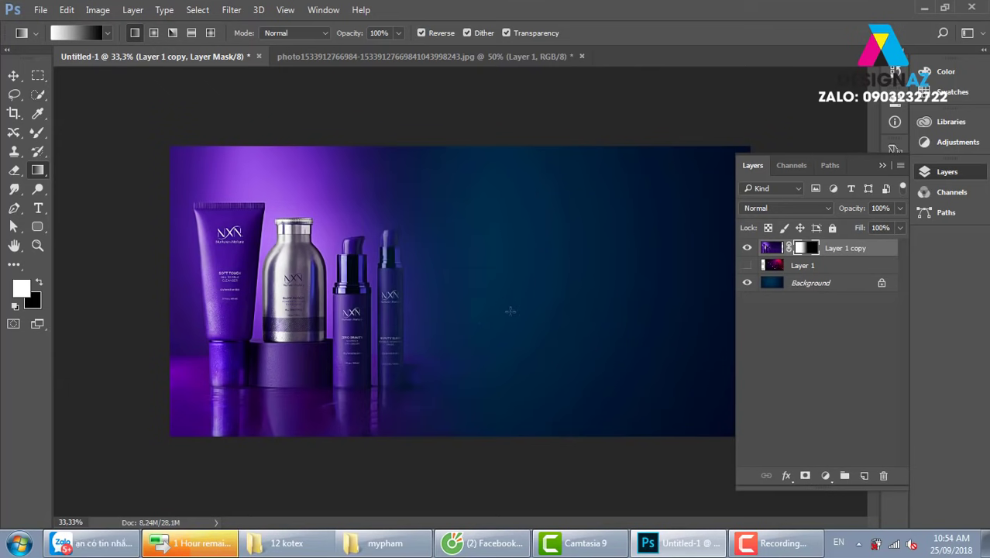
pyautogui.moveTo(288, 290); pyautogui.dragTo(548, 290)
# Draw a radial gradient glow around the products on the mask.
pyautogui.click(153, 32)
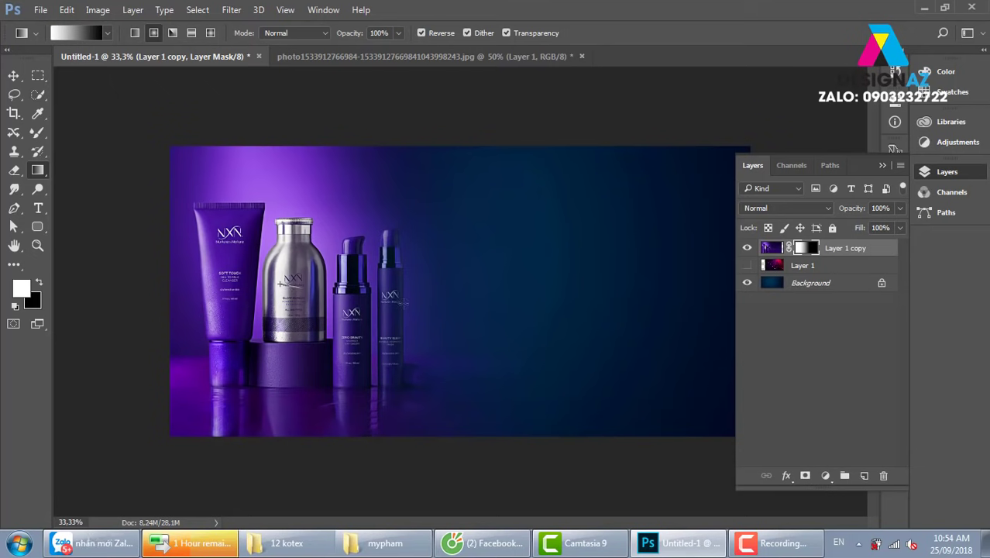
pyautogui.moveTo(403, 302); pyautogui.dragTo(451, 320)
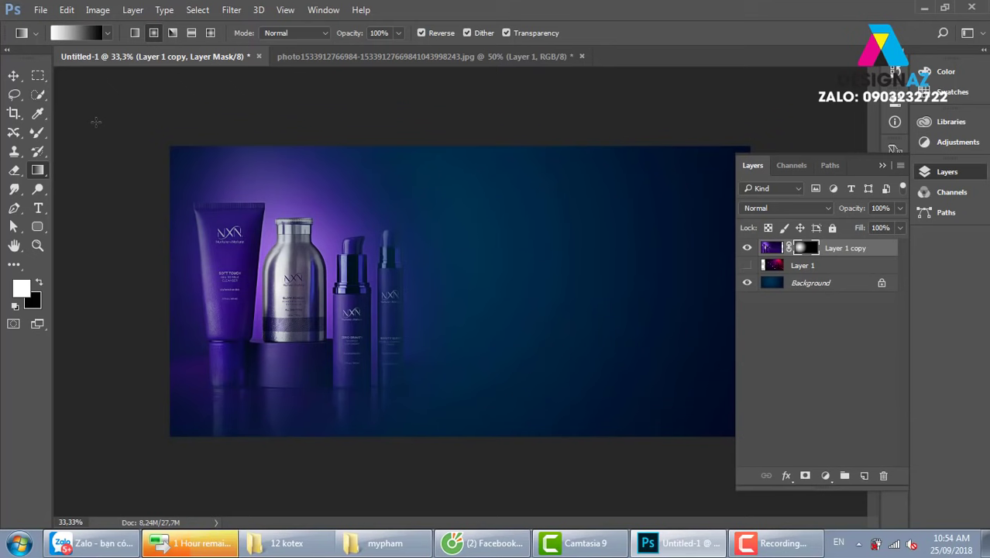
pyautogui.click(63, 33)
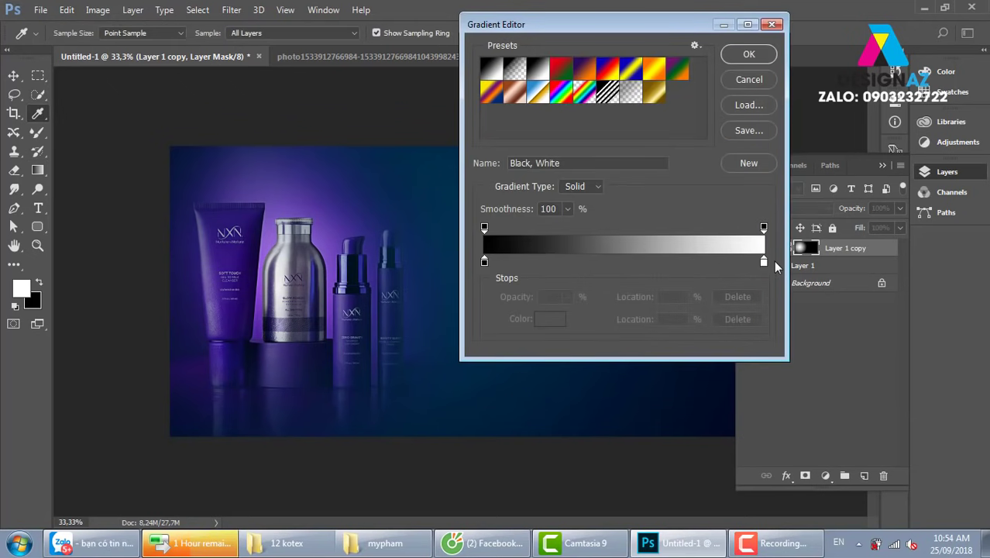
# Add a white stop at 25% to the Black, White gradient and redraw it across the mask.
pyautogui.click(748, 53)
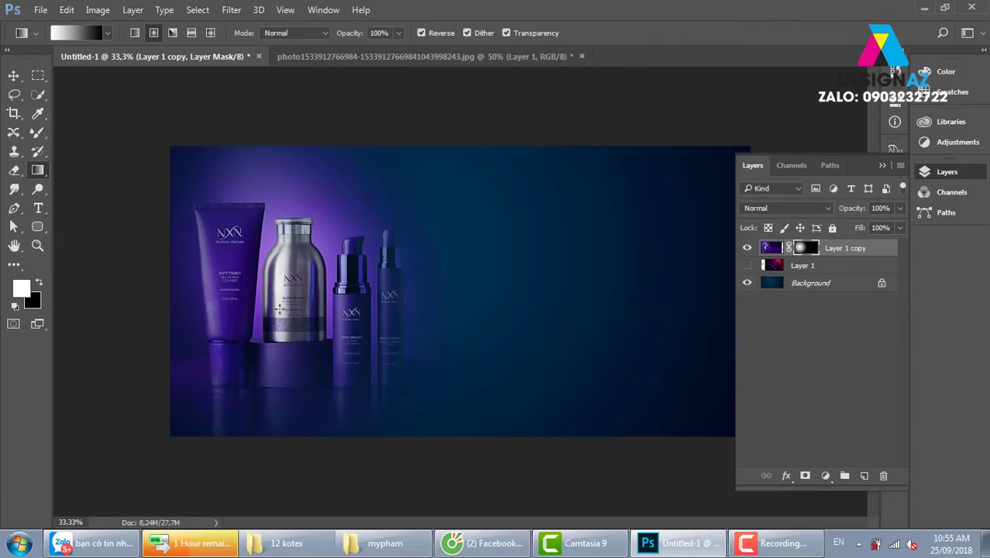
pyautogui.moveTo(273, 297)
pyautogui.mouseDown()
pyautogui.moveTo(445, 298)
pyautogui.moveTo(371, 306)
pyautogui.moveTo(365, 257)
pyautogui.moveTo(371, 332)
pyautogui.moveTo(478, 301)
pyautogui.mouseUp()
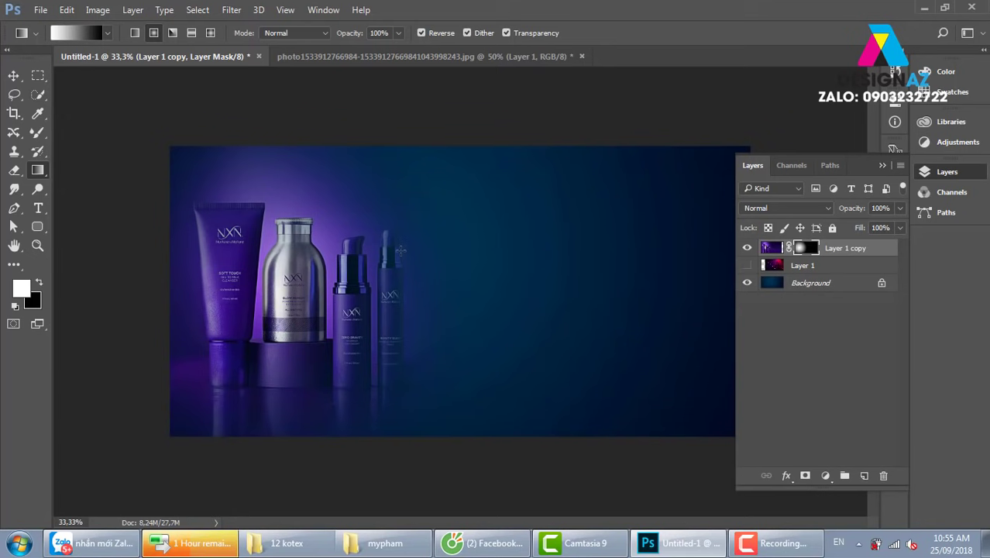
pyautogui.click(87, 32)
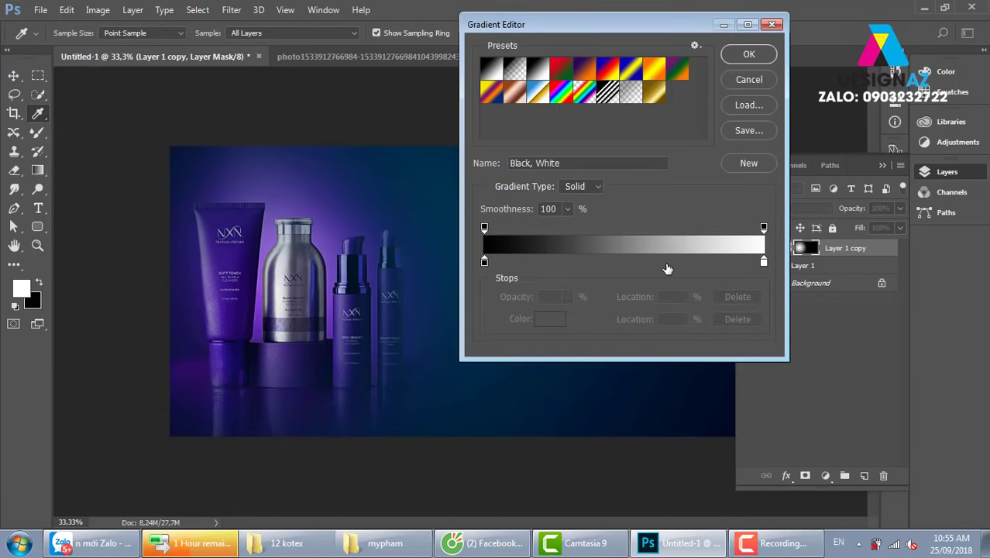
pyautogui.click(764, 263)
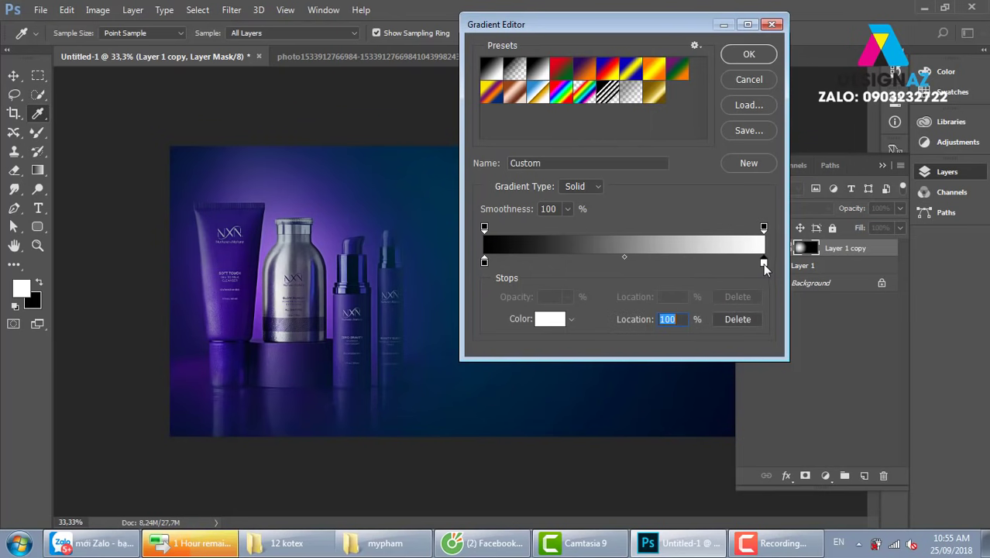
pyautogui.click(607, 263)
pyautogui.moveTo(596, 266); pyautogui.dragTo(554, 263)
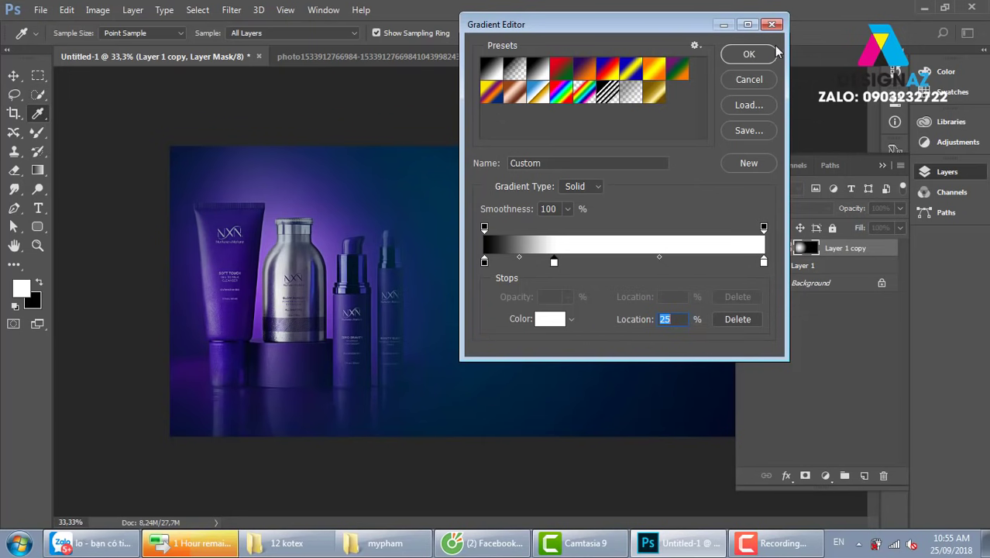
pyautogui.click(748, 54)
pyautogui.moveTo(126, 296); pyautogui.dragTo(429, 296)
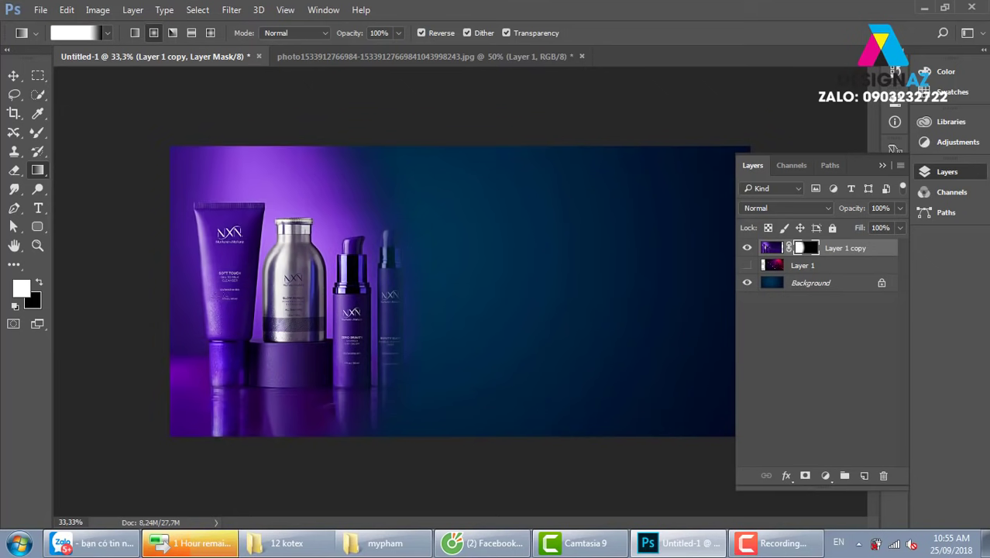
pyautogui.moveTo(341, 298); pyautogui.dragTo(488, 297)
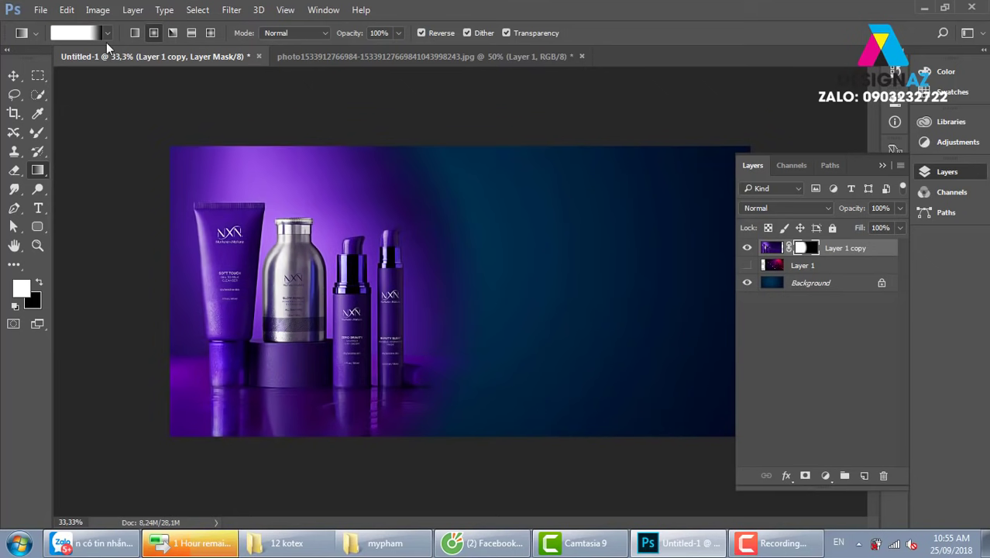
# Move the white stop to 42%, redraw the mask glow behind the bottles, and show Layer 1.
pyautogui.click(82, 34)
pyautogui.moveTo(554, 263); pyautogui.dragTo(601, 262)
pyautogui.click(748, 55)
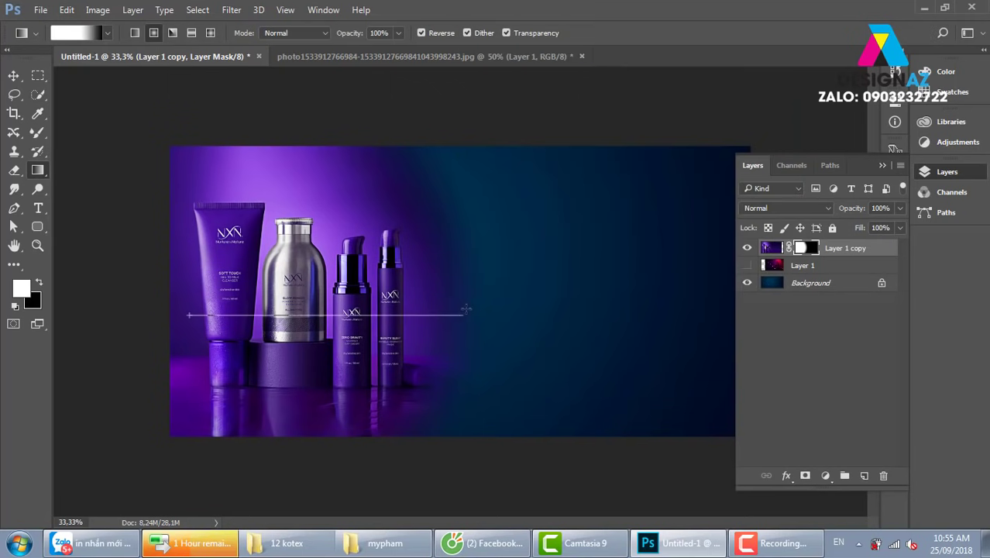
pyautogui.moveTo(185, 314); pyautogui.dragTo(465, 315)
pyautogui.moveTo(341, 281); pyautogui.dragTo(526, 276)
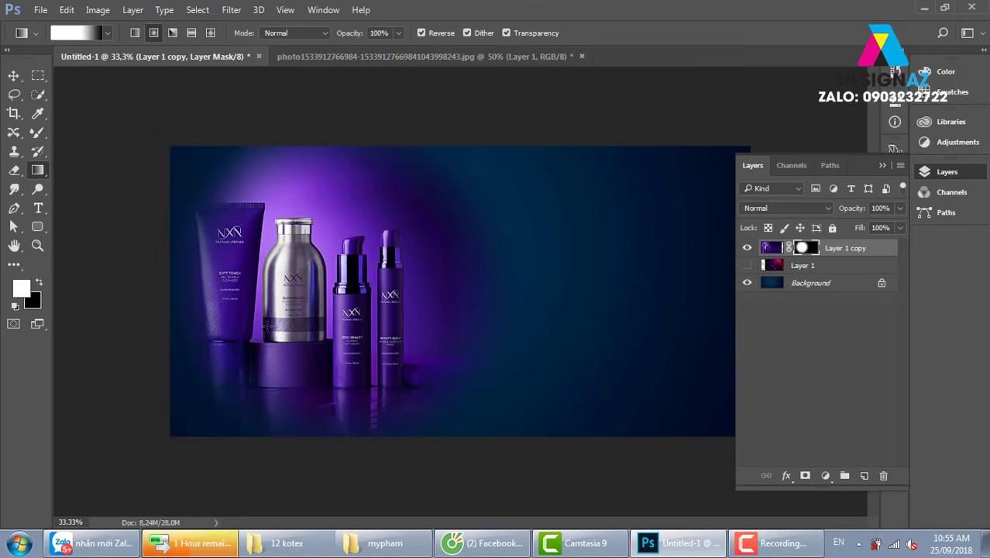
pyautogui.moveTo(289, 302); pyautogui.dragTo(534, 301)
pyautogui.moveTo(270, 306); pyautogui.dragTo(471, 306)
pyautogui.moveTo(341, 289); pyautogui.dragTo(492, 287)
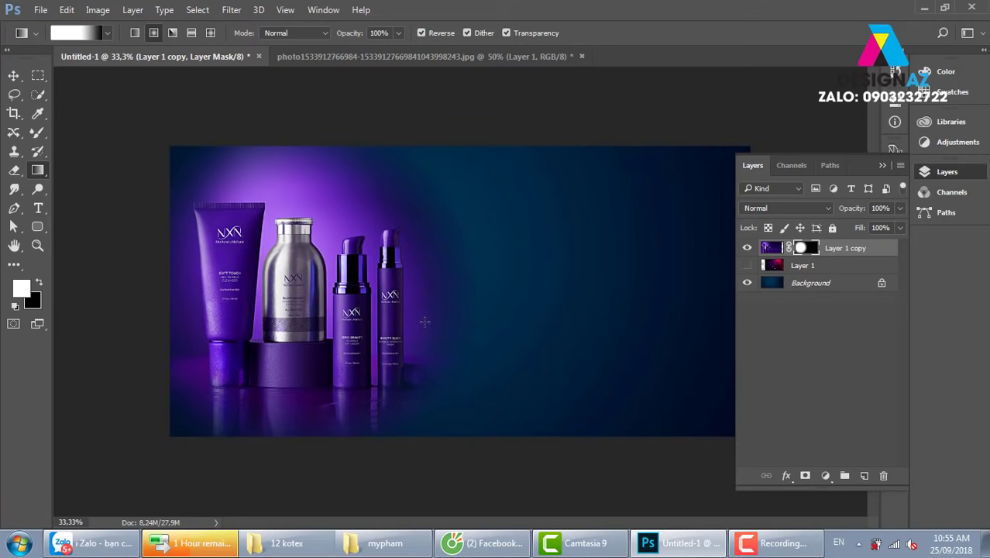
pyautogui.click(746, 265)
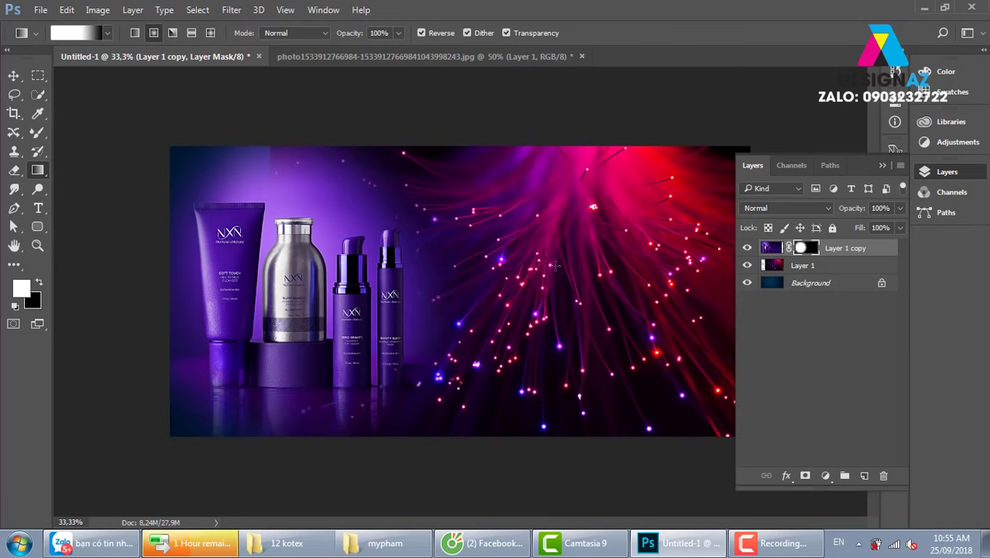
# Add a layer mask to Layer 1 and fade its left side with a Black, White linear gradient.
pyautogui.click(790, 270)
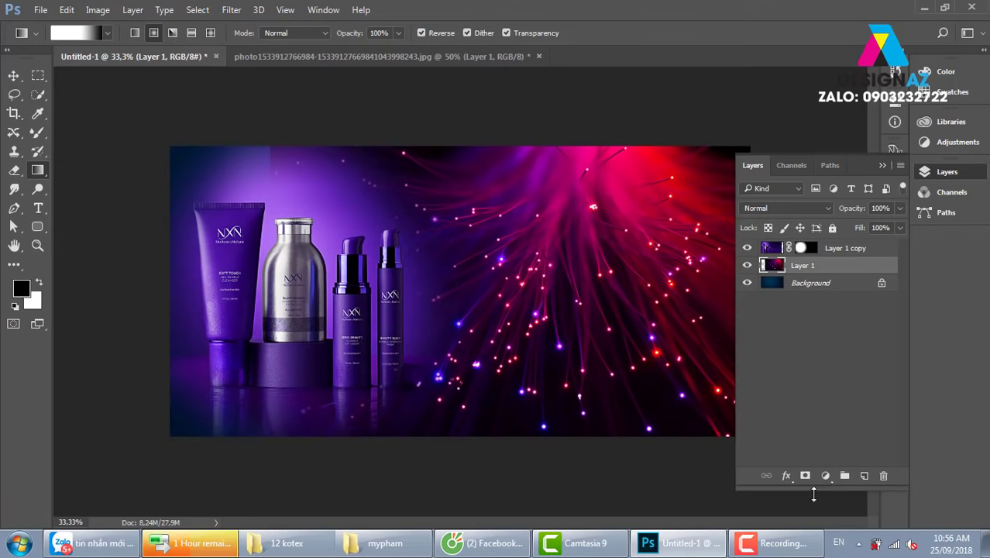
pyautogui.click(805, 475)
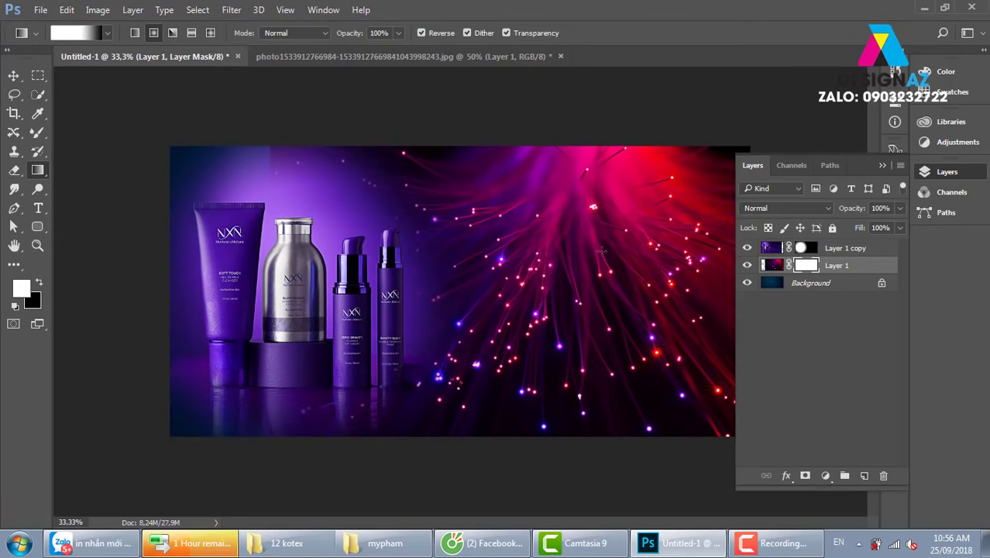
pyautogui.moveTo(566, 246); pyautogui.dragTo(409, 246)
pyautogui.hotkey('ctrl', 'z')
pyautogui.click(135, 32)
pyautogui.click(67, 39)
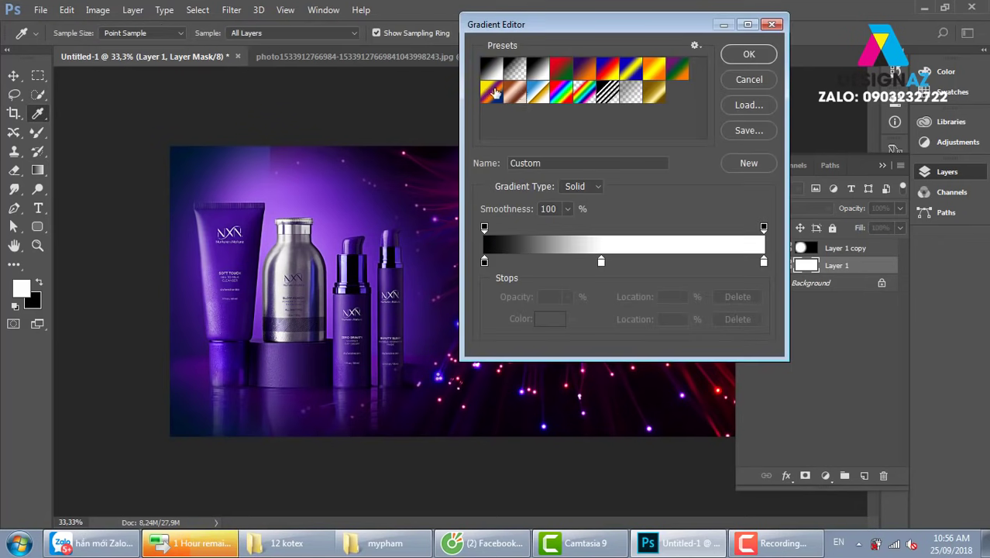
pyautogui.click(542, 77)
pyautogui.click(751, 52)
pyautogui.moveTo(516, 260); pyautogui.dragTo(340, 260)
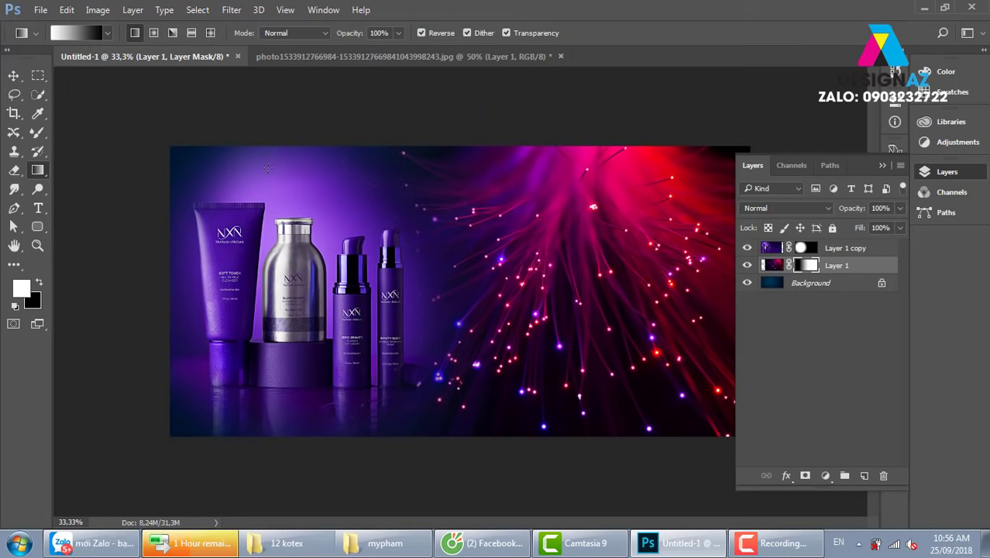
# Redraw the leftward mask fade several times to balance the purple and red blend.
pyautogui.hotkey('ctrl', 'z')
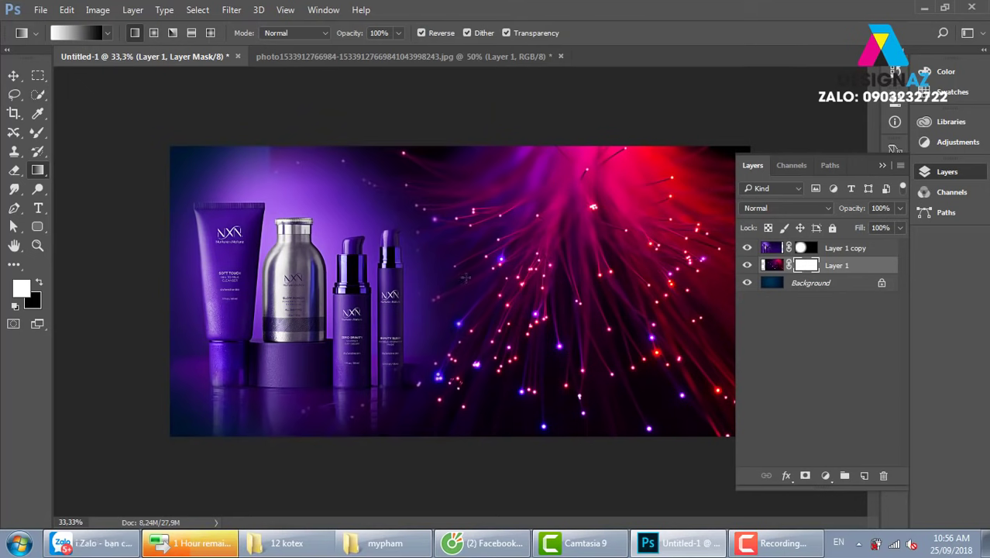
pyautogui.moveTo(481, 275)
pyautogui.mouseDown()
pyautogui.moveTo(139, 251)
pyautogui.moveTo(283, 310)
pyautogui.moveTo(164, 263)
pyautogui.moveTo(161, 273)
pyautogui.mouseUp()
pyautogui.moveTo(459, 321); pyautogui.dragTo(160, 321)
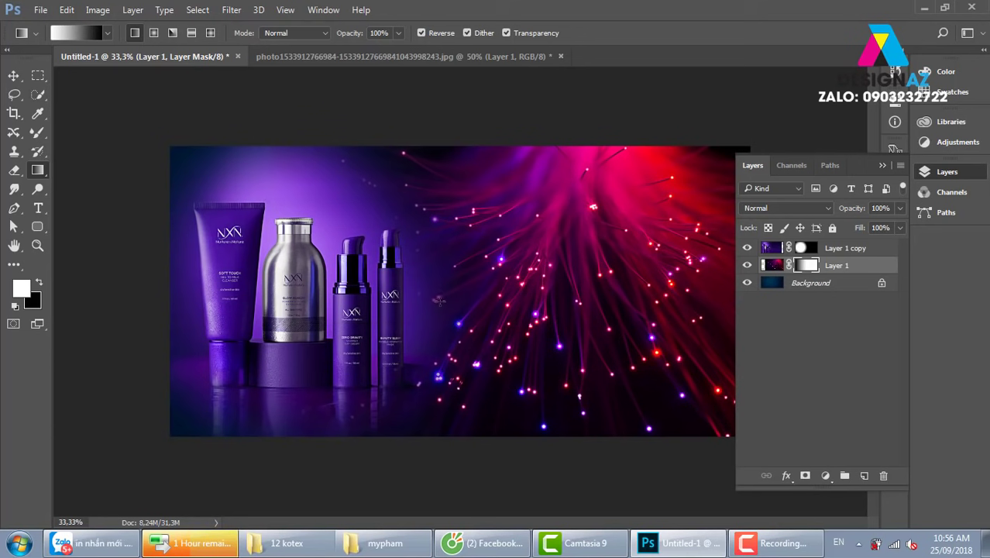
pyautogui.moveTo(486, 298); pyautogui.dragTo(271, 299)
pyautogui.moveTo(624, 284); pyautogui.dragTo(279, 305)
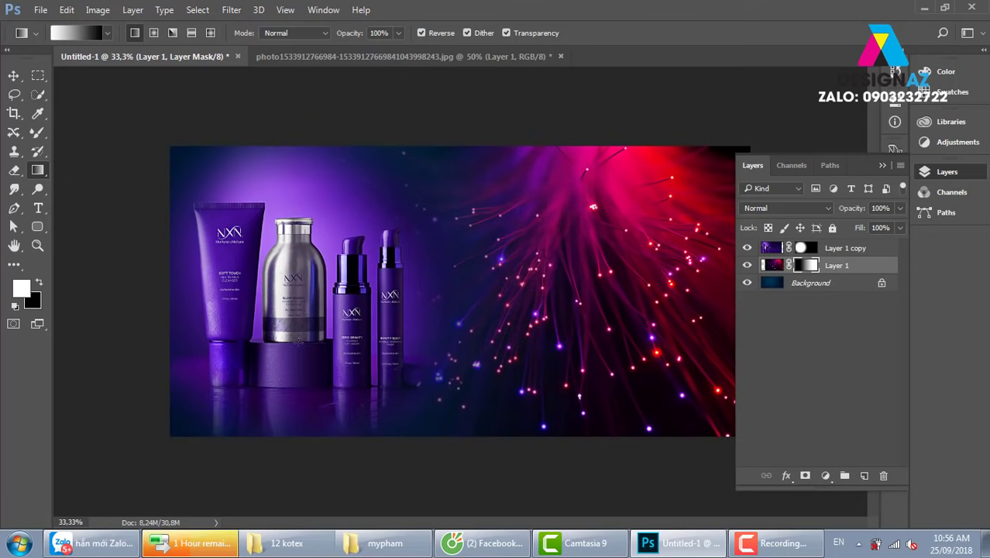
pyautogui.moveTo(670, 288); pyautogui.dragTo(366, 289)
pyautogui.moveTo(522, 305); pyautogui.dragTo(356, 304)
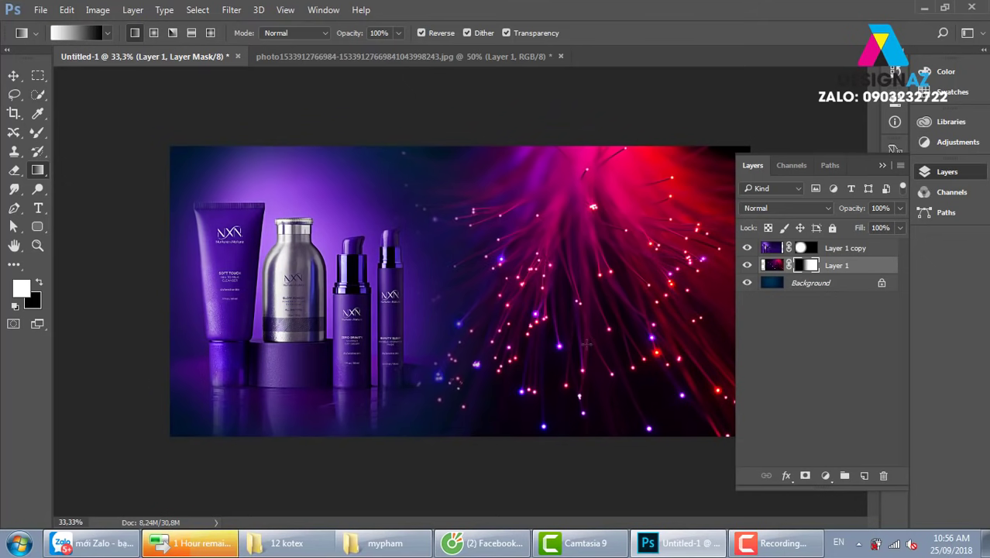
pyautogui.moveTo(627, 314); pyautogui.dragTo(421, 313)
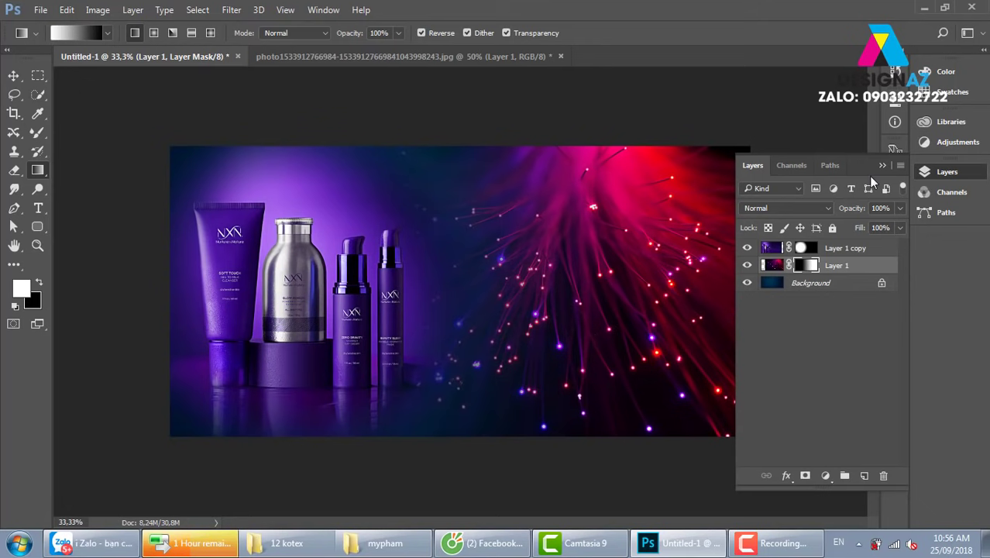
pyautogui.click(726, 303)
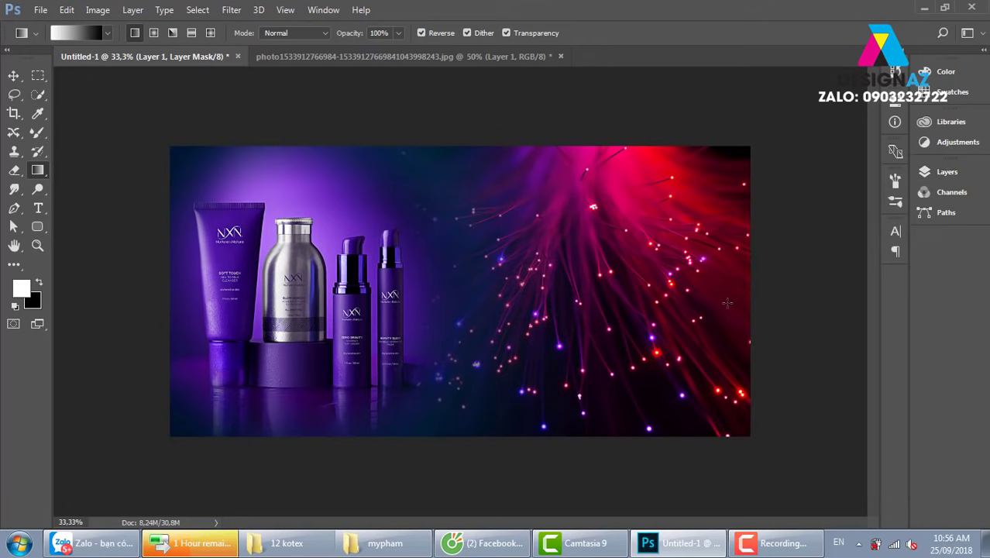
pyautogui.press('F7')
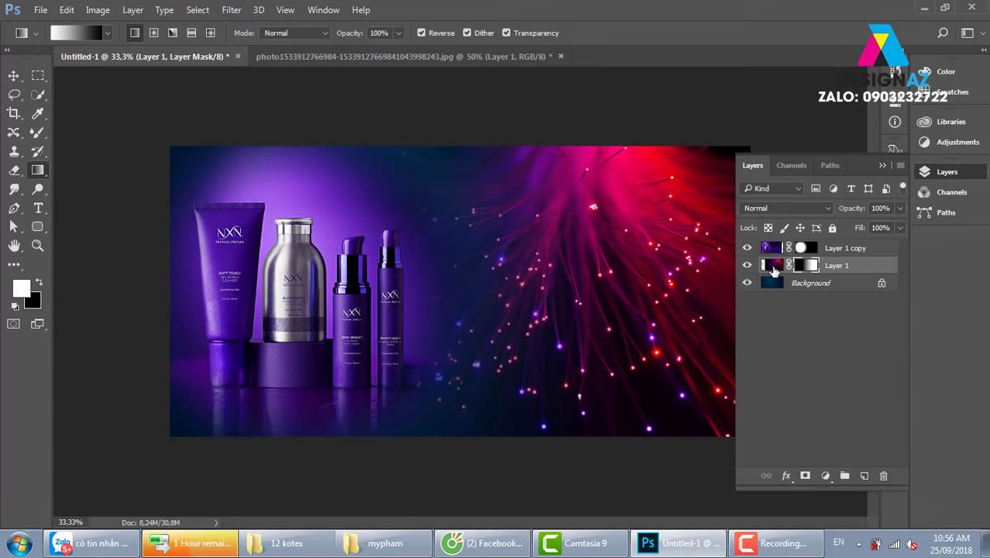
# Merge Layer 1 into a new Layer 2, mask it, and fade the lower sparks vertically.
pyautogui.click(864, 474)
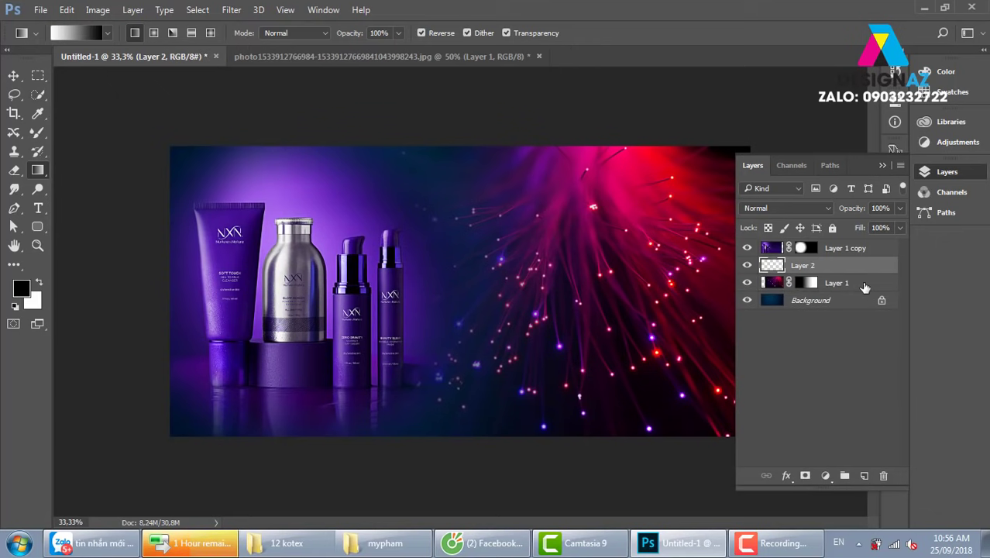
pyautogui.keyDown('shift'); pyautogui.click(863, 284); pyautogui.keyUp('shift')
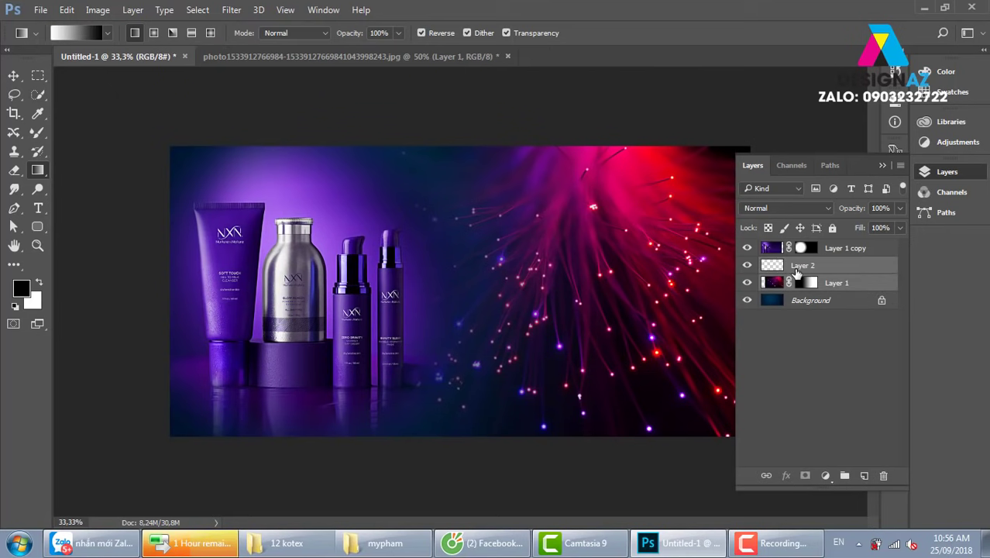
pyautogui.hotkey('ctrl', 'e')
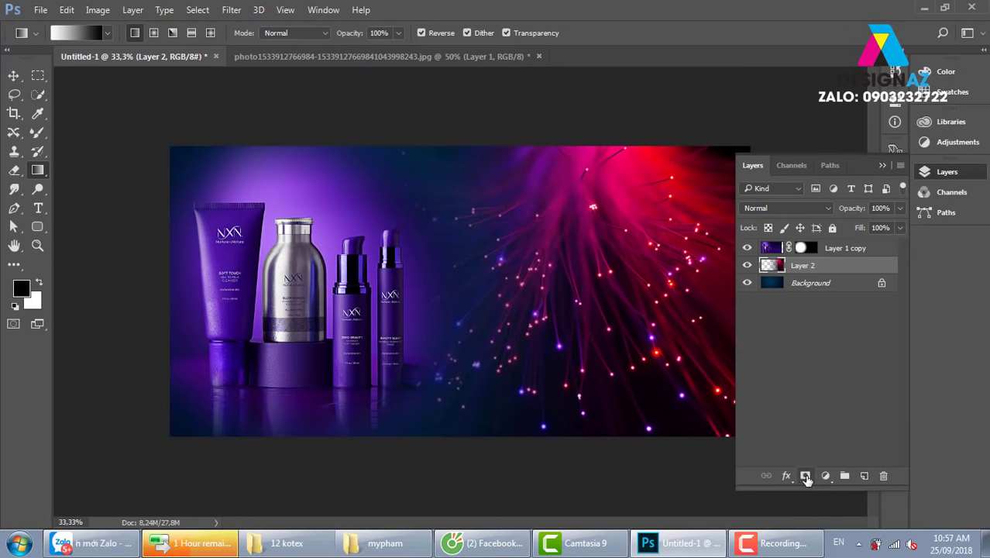
pyautogui.click(804, 475)
pyautogui.moveTo(577, 227); pyautogui.dragTo(577, 442)
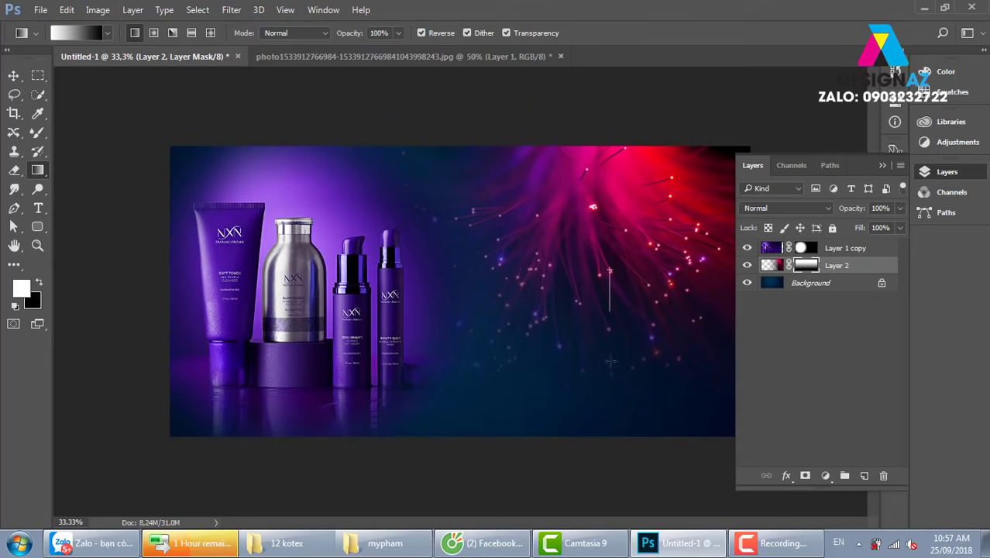
pyautogui.moveTo(609, 267); pyautogui.dragTo(612, 427)
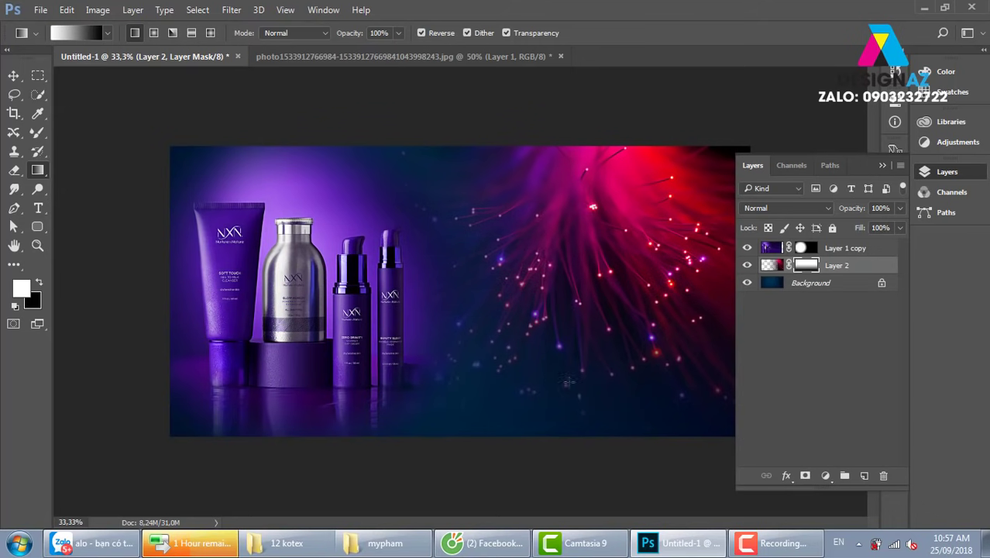
pyautogui.click(750, 292)
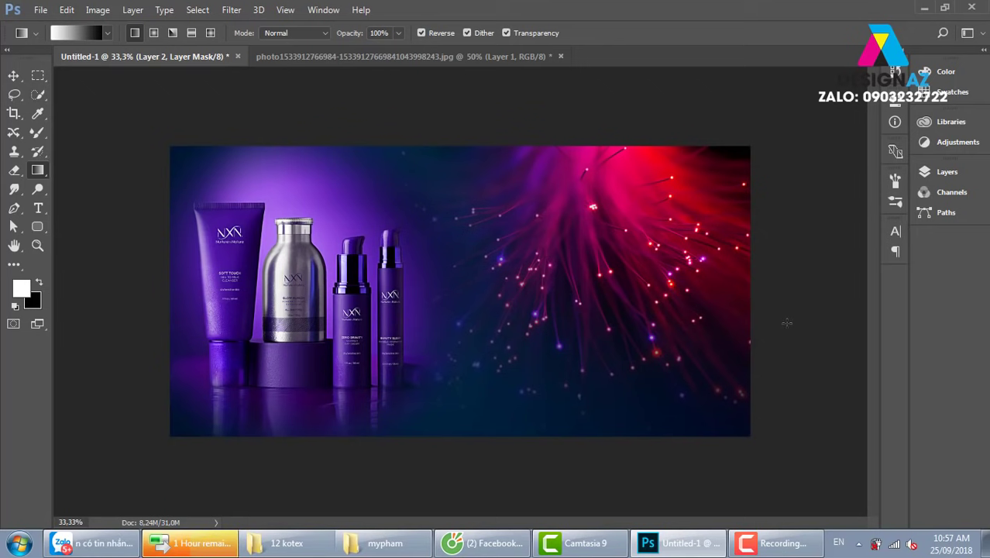
# Scroll through the mypham folder and select the portrait 7ff5abd94d.jpeg.
pyautogui.click(385, 542)
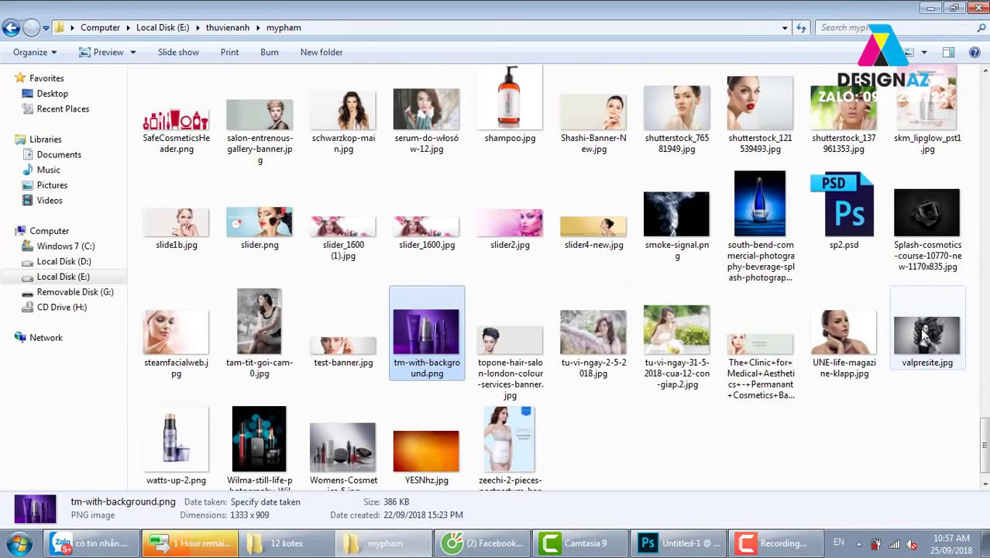
pyautogui.scroll(5, 983, 416)
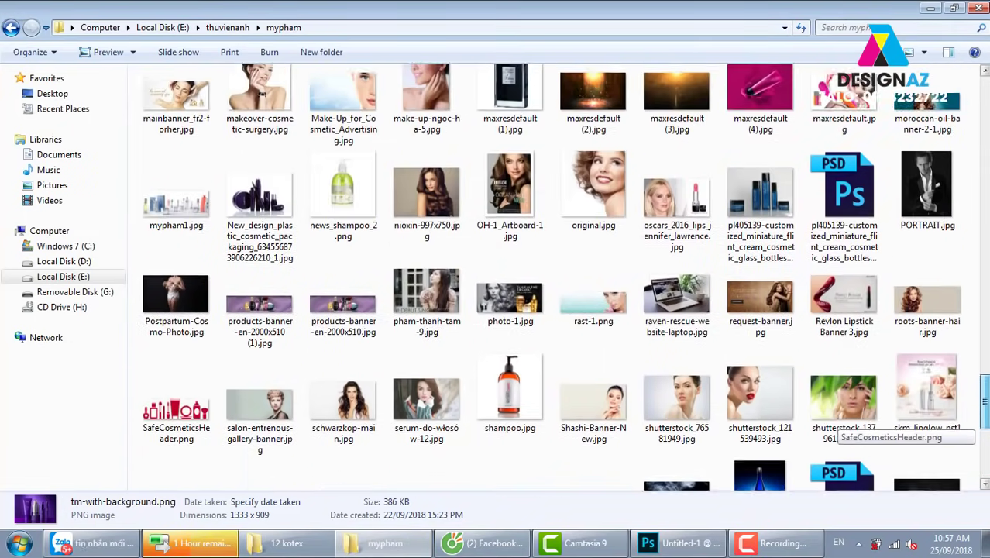
pyautogui.scroll(2, 566, 277)
pyautogui.scroll(3, 566, 277)
pyautogui.scroll(1, 565, 277)
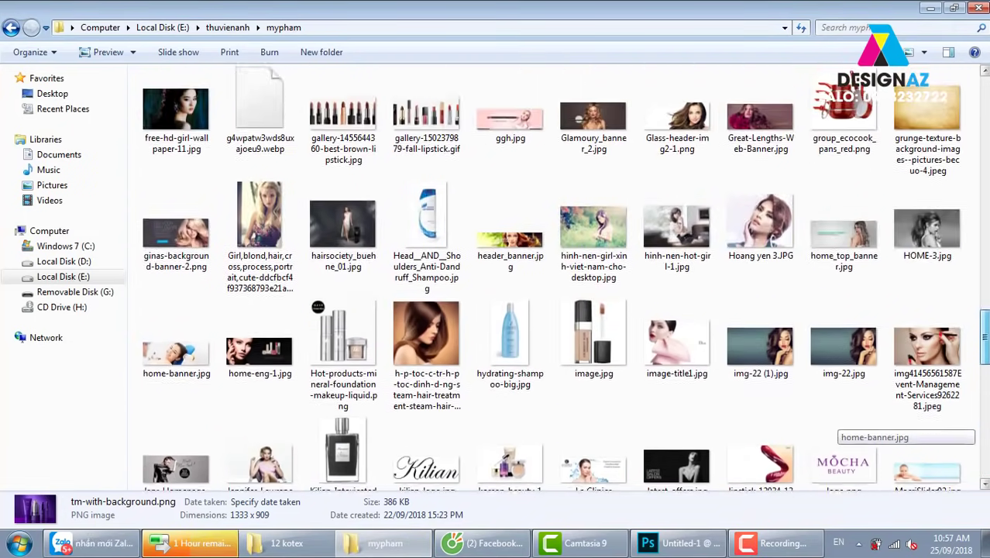
pyautogui.scroll(2, 565, 277)
pyautogui.scroll(1, 844, 422)
pyautogui.scroll(1, 844, 422)
pyautogui.scroll(2, 844, 422)
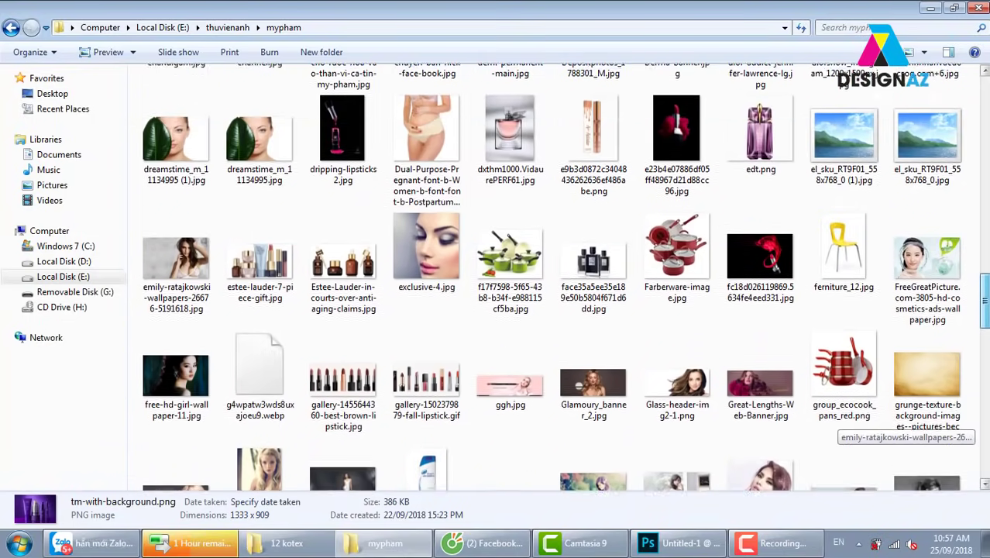
pyautogui.scroll(1, 844, 422)
pyautogui.scroll(1, 844, 424)
pyautogui.scroll(3, 844, 425)
pyautogui.scroll(3, 844, 425)
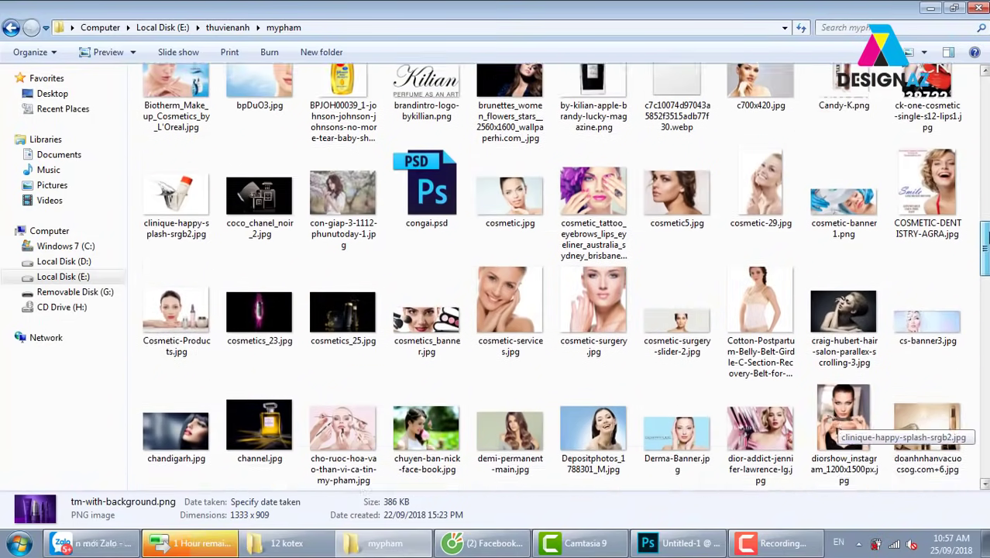
pyautogui.scroll(1, 844, 425)
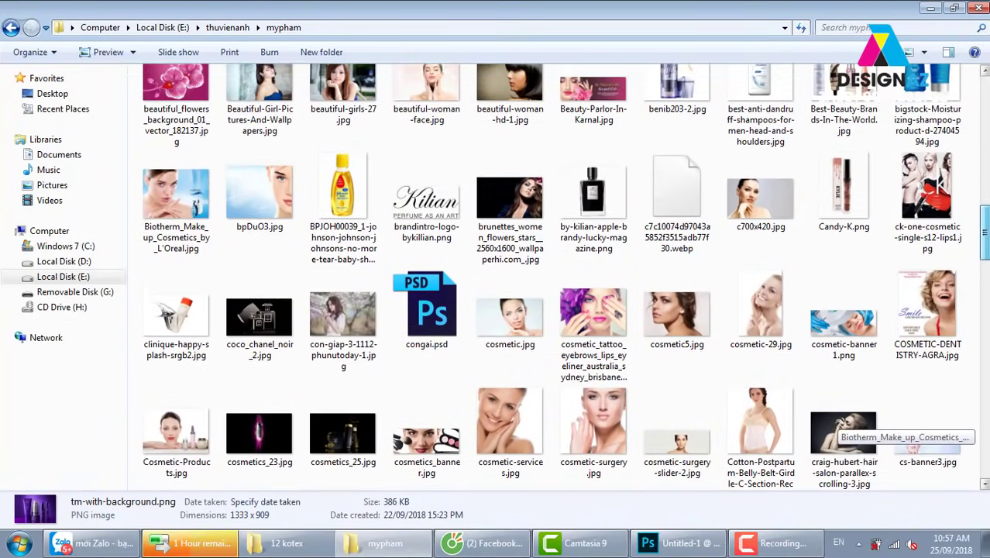
pyautogui.scroll(1, 844, 424)
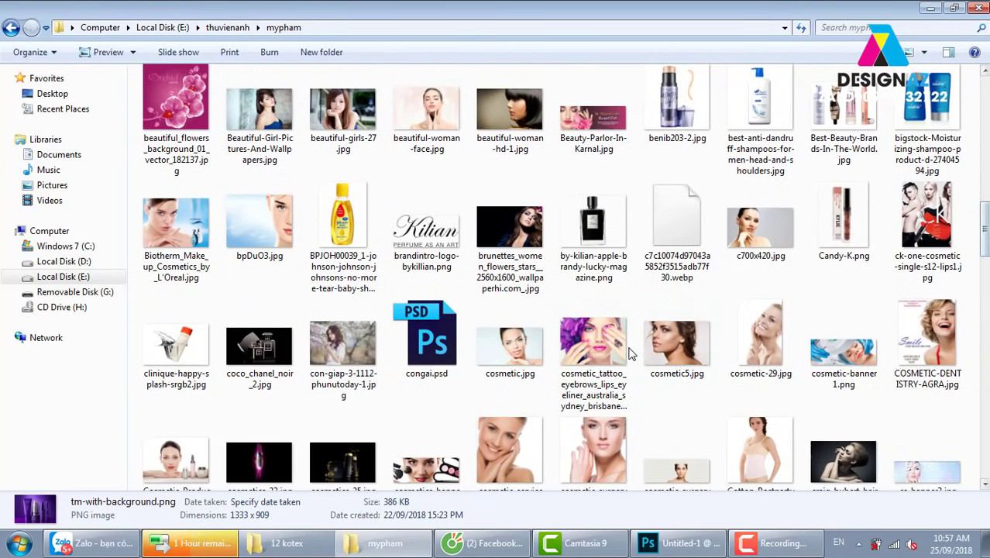
pyautogui.click(593, 345)
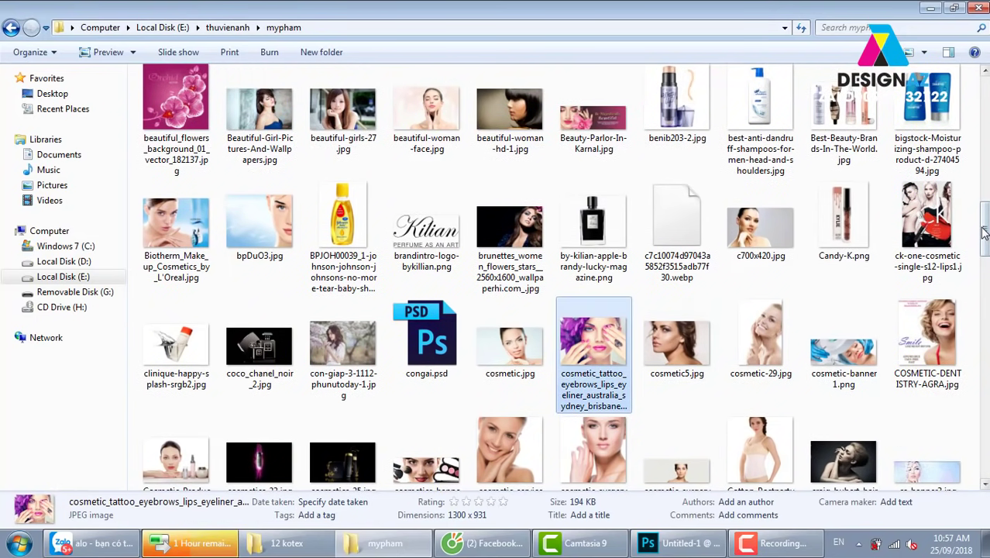
pyautogui.scroll(2, 843, 221)
pyautogui.scroll(2, 842, 221)
pyautogui.scroll(2, 842, 221)
pyautogui.scroll(1, 842, 221)
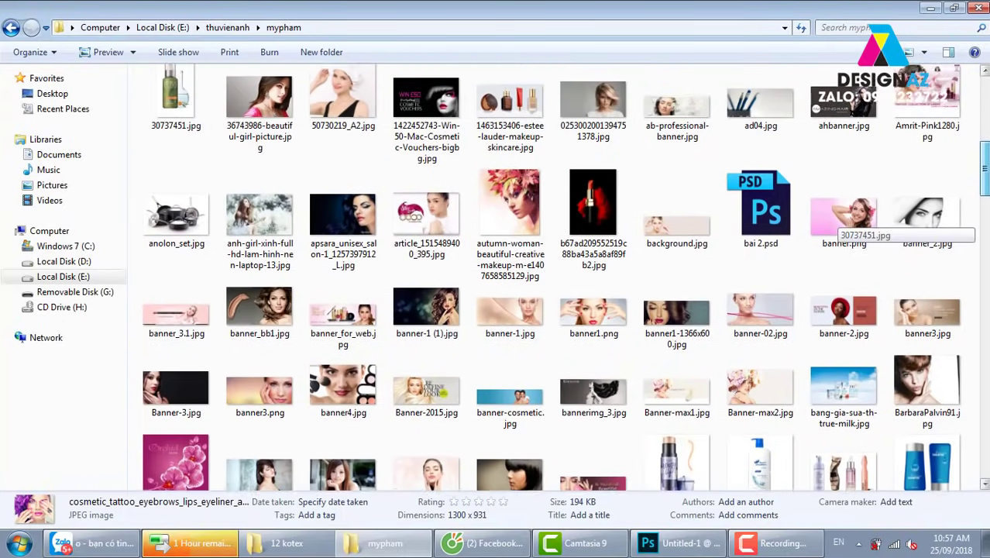
pyautogui.scroll(1, 843, 221)
pyautogui.scroll(1, 842, 221)
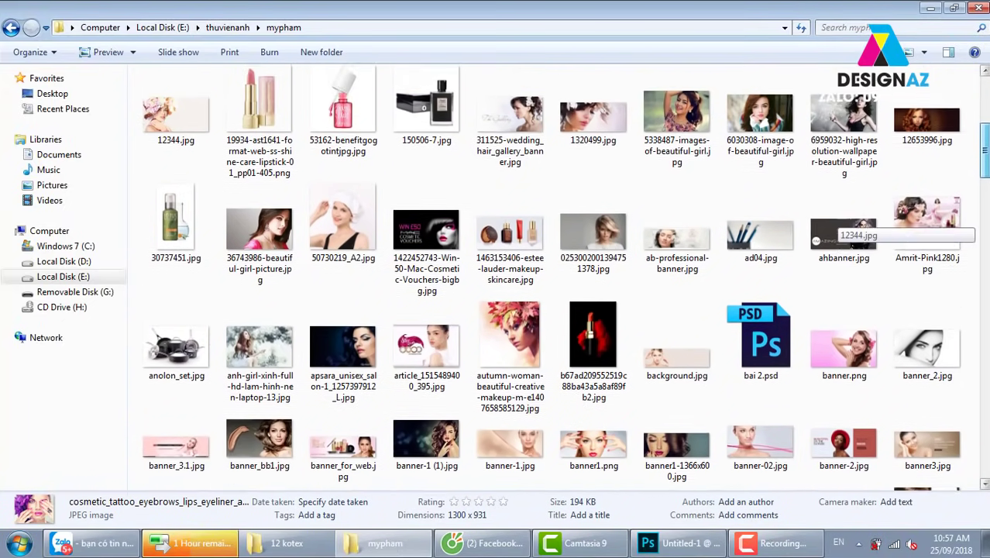
pyautogui.scroll(1, 842, 221)
pyautogui.scroll(1, 842, 220)
pyautogui.scroll(1, 842, 220)
pyautogui.scroll(1, 843, 221)
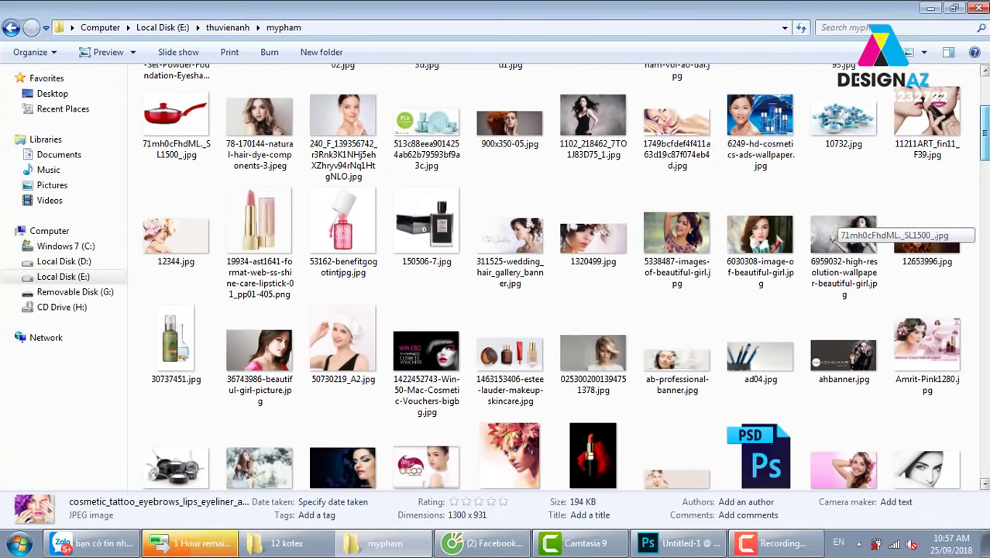
pyautogui.click(778, 258)
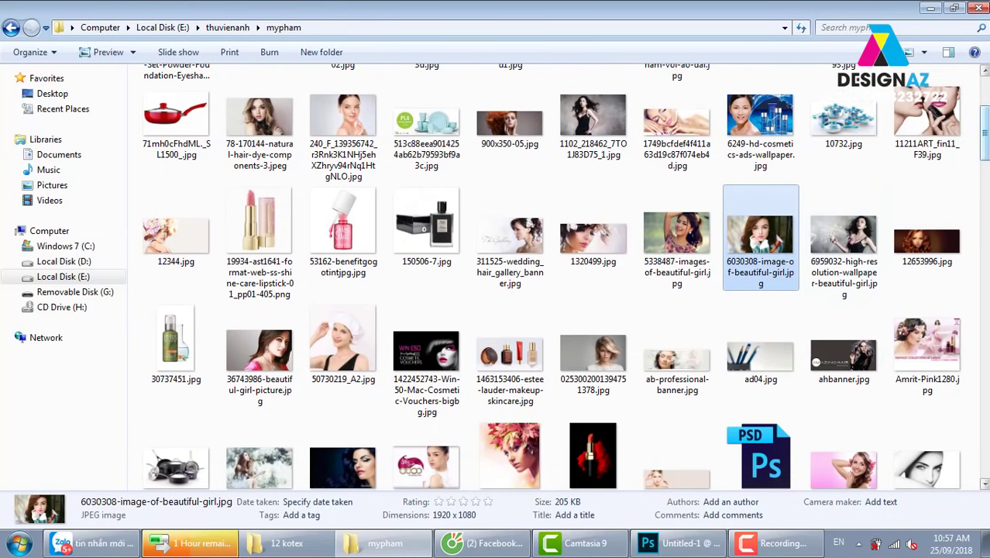
pyautogui.scroll(3, 829, 172)
pyautogui.scroll(2, 840, 133)
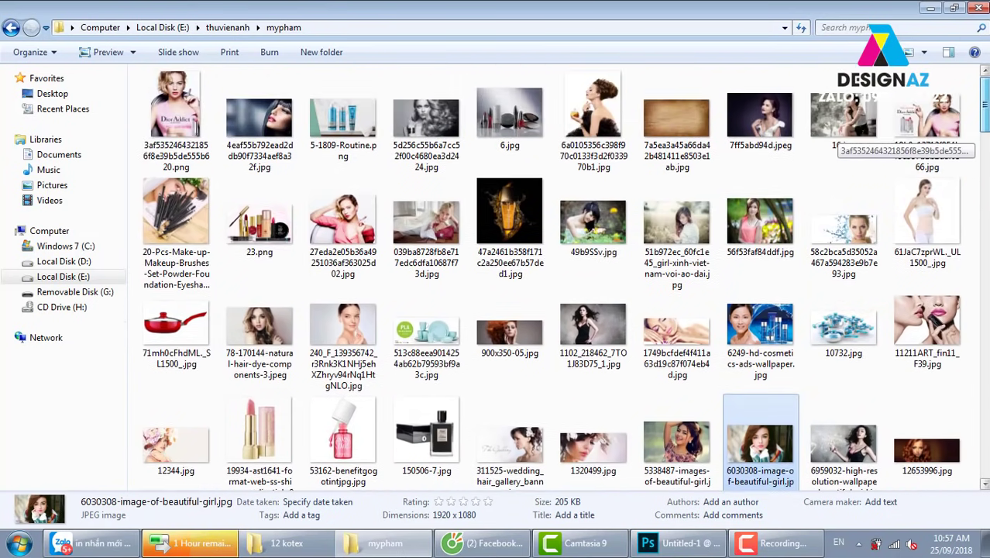
pyautogui.click(775, 113)
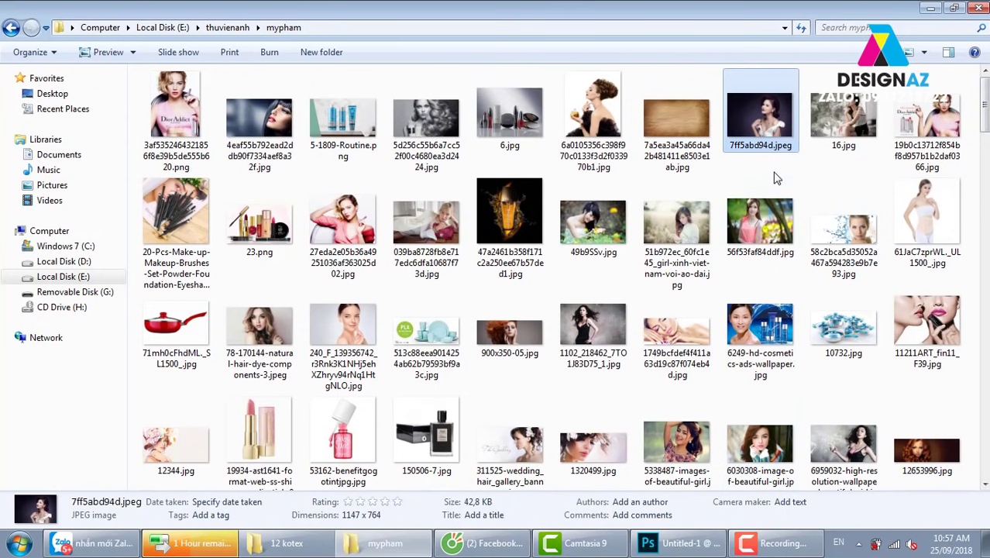
# Open 7ff5abd94d.jpeg with Adobe Photoshop CC 2017 from its context menu.
pyautogui.moveTo(767, 124)
pyautogui.mouseDown()
pyautogui.moveTo(377, 463)
pyautogui.moveTo(658, 542)
pyautogui.mouseUp()
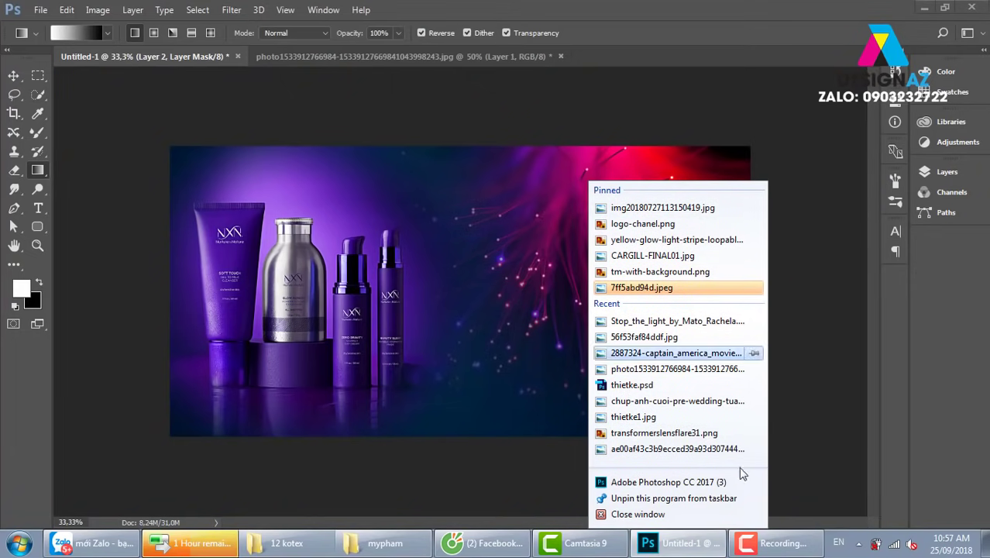
pyautogui.click(418, 546)
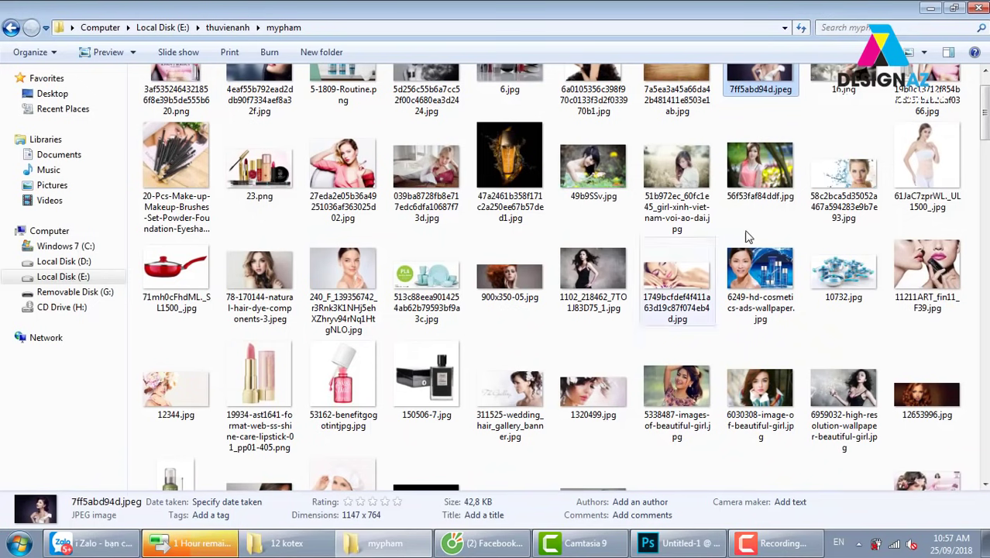
pyautogui.scroll(1, 985, 132)
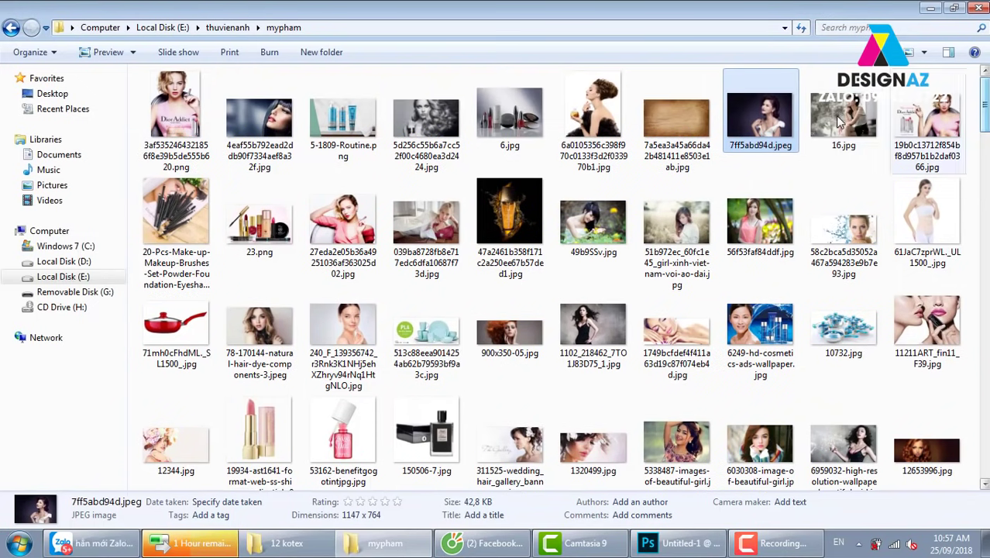
pyautogui.rightClick(778, 121)
pyautogui.moveTo(822, 276)
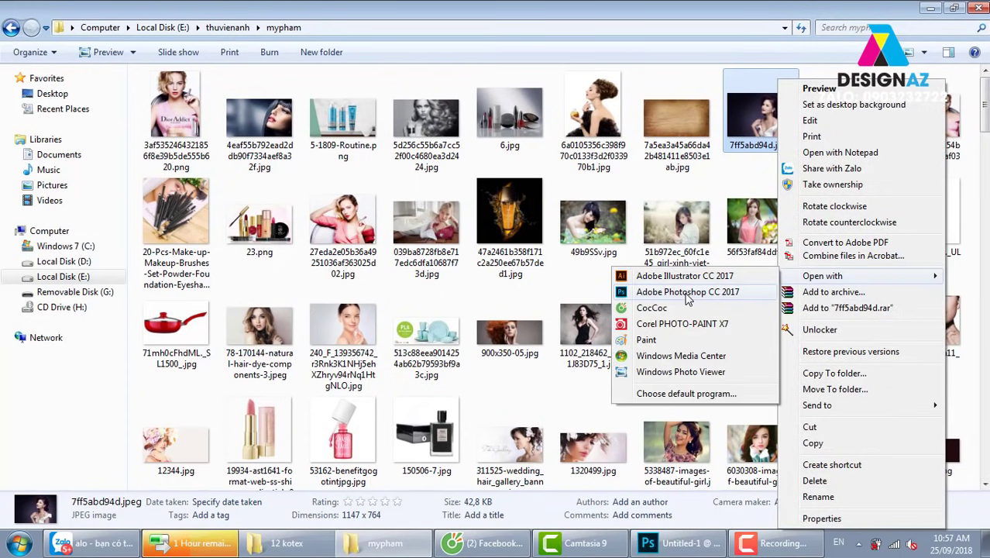
pyautogui.click(706, 298)
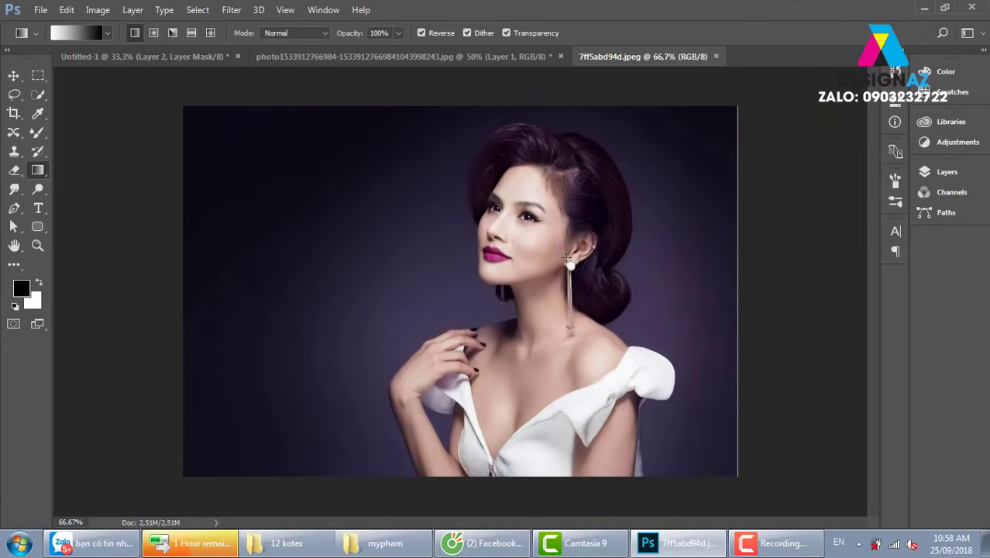
# Paste the portrait into the Untitled-1 banner, then move and enlarge it to full height on the right.
pyautogui.hotkey('ctrl', 'a')
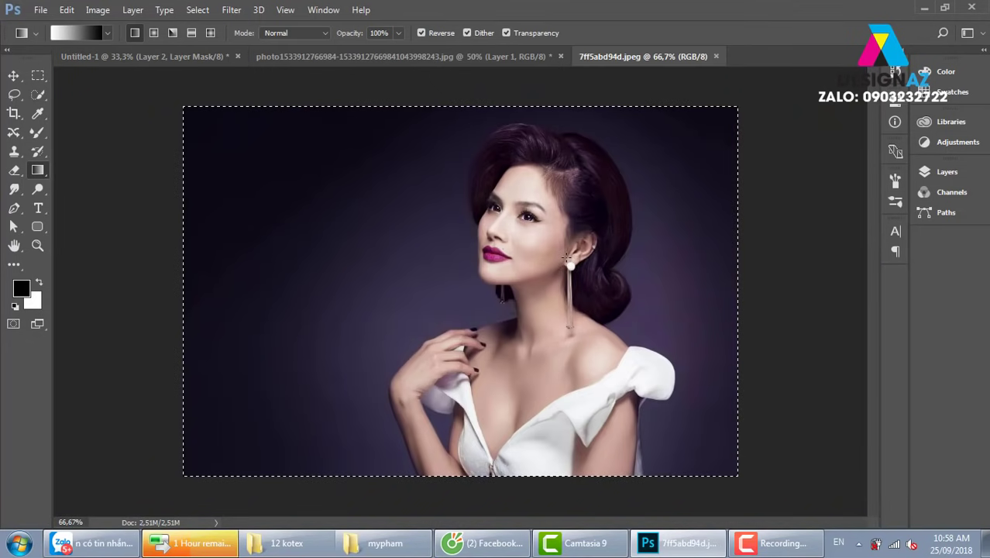
pyautogui.click(190, 59)
pyautogui.hotkey('ctrl', 'v')
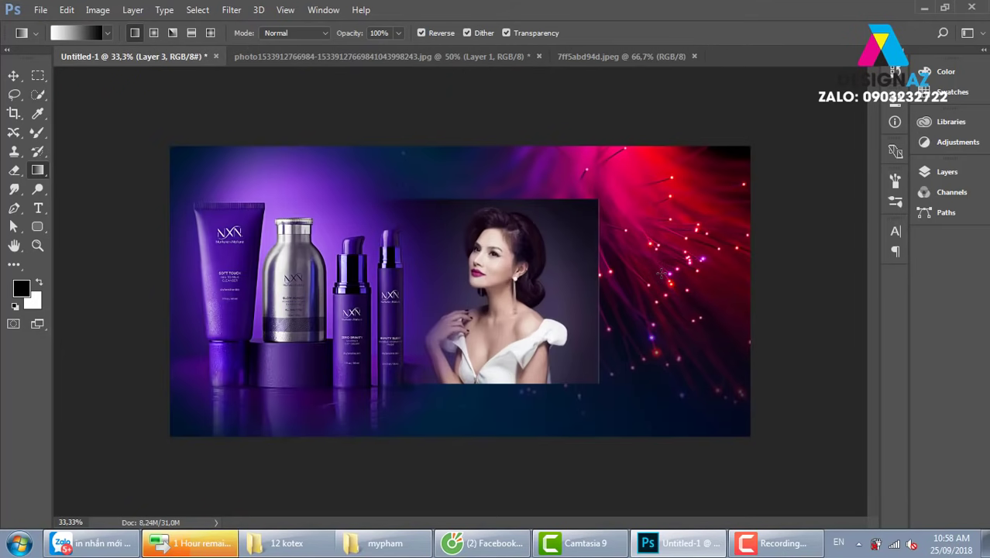
pyautogui.press('v')
pyautogui.moveTo(625, 260)
pyautogui.mouseDown()
pyautogui.moveTo(725, 237)
pyautogui.moveTo(738, 219)
pyautogui.mouseUp()
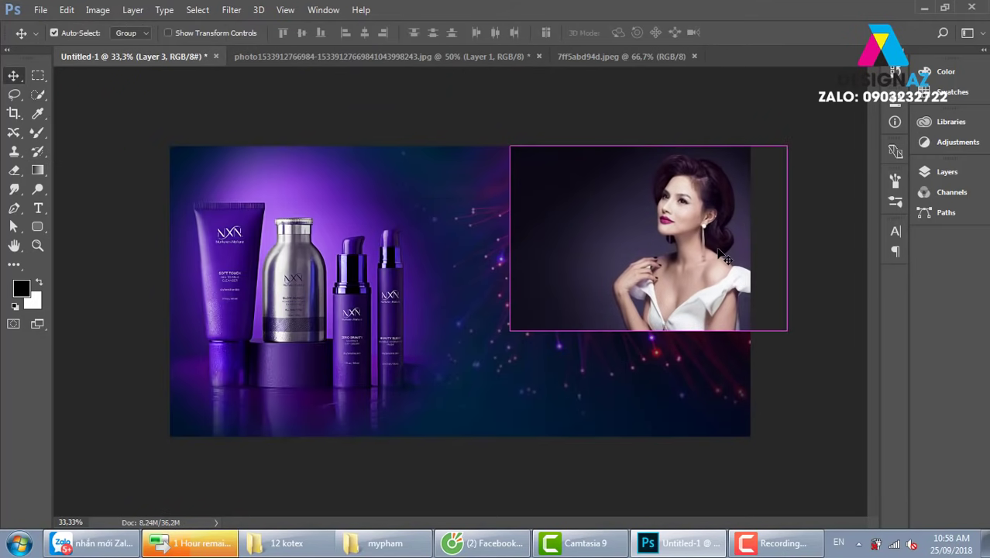
pyautogui.hotkey('ctrl', 't')
pyautogui.moveTo(509, 333)
pyautogui.mouseDown()
pyautogui.moveTo(336, 473)
pyautogui.moveTo(348, 463)
pyautogui.mouseUp()
pyautogui.moveTo(685, 329); pyautogui.dragTo(679, 329)
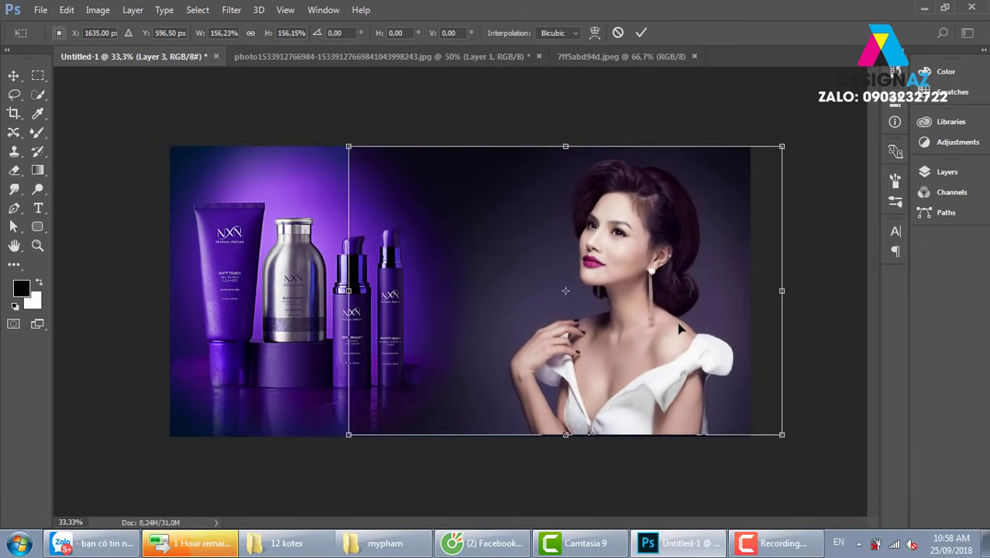
pyautogui.press('Return')
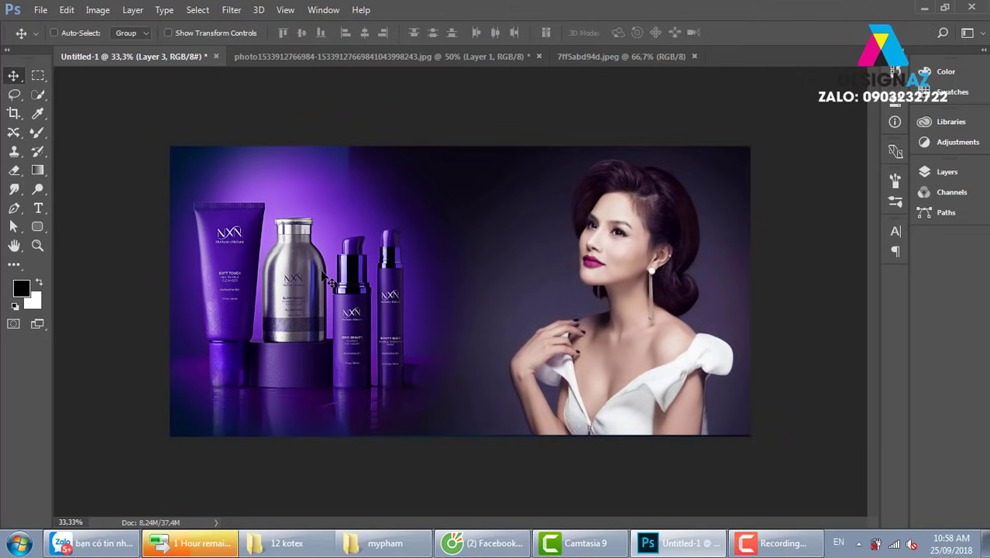
# Nudge the portrait layer into place and enlarge it slightly more.
pyautogui.rightClick(322, 271)
pyautogui.click(419, 176)
pyautogui.moveTo(686, 252); pyautogui.dragTo(701, 304)
pyautogui.rightClick(681, 254)
pyautogui.click(708, 258)
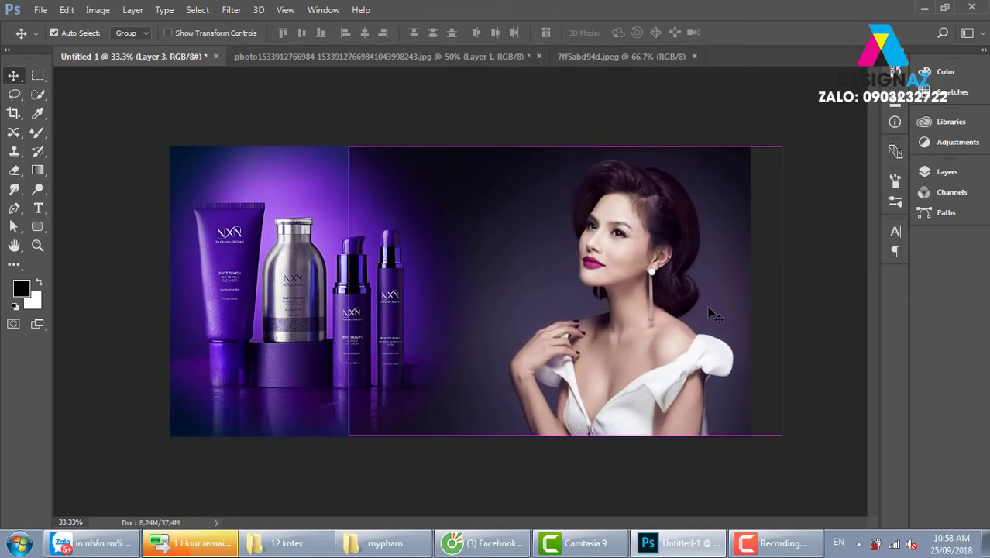
pyautogui.hotkey('ctrl', 't')
pyautogui.moveTo(785, 143); pyautogui.dragTo(792, 139)
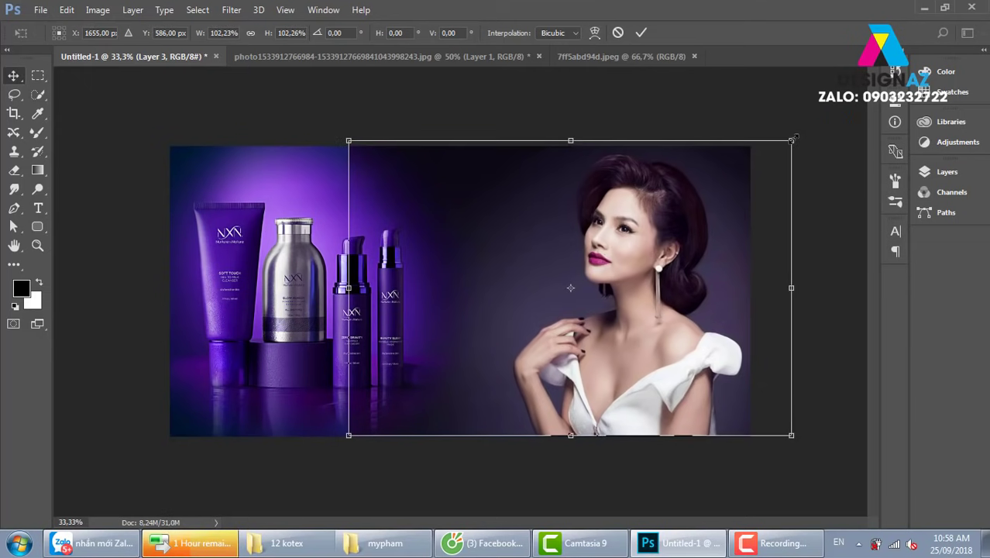
pyautogui.press('Return')
pyautogui.press('F7')
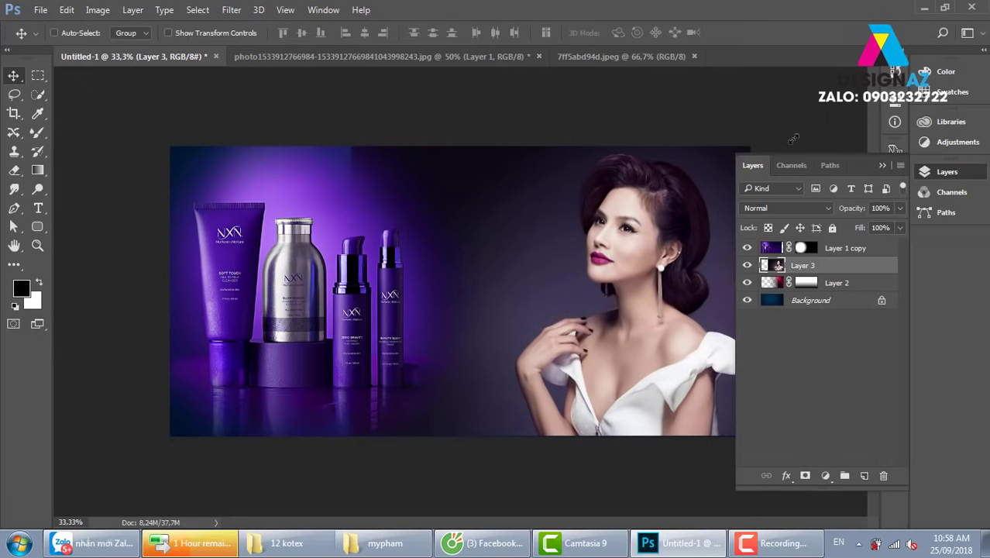
# Mask the portrait layer and fade its left edge into the background with a gradient.
pyautogui.click(805, 476)
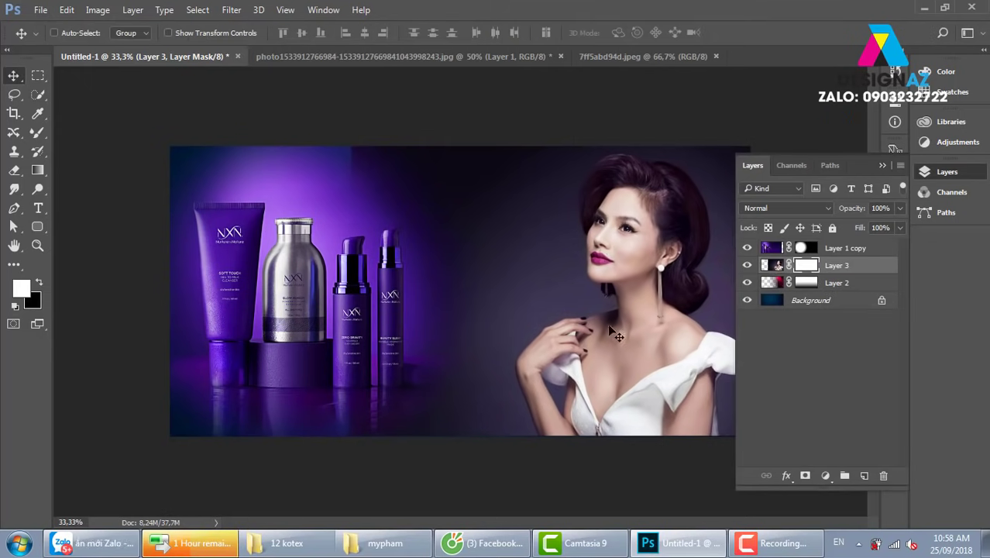
pyautogui.press('g')
pyautogui.moveTo(584, 295); pyautogui.dragTo(250, 313)
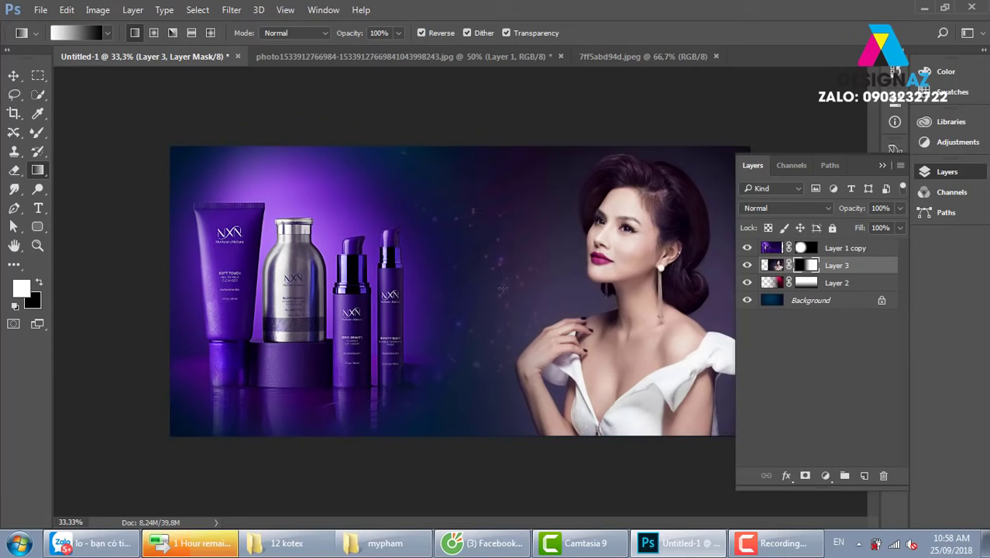
# Shift Layer 1 copy slightly left and scale it down to about 91.75%.
pyautogui.press('v')
pyautogui.rightClick(350, 313)
pyautogui.click(369, 317)
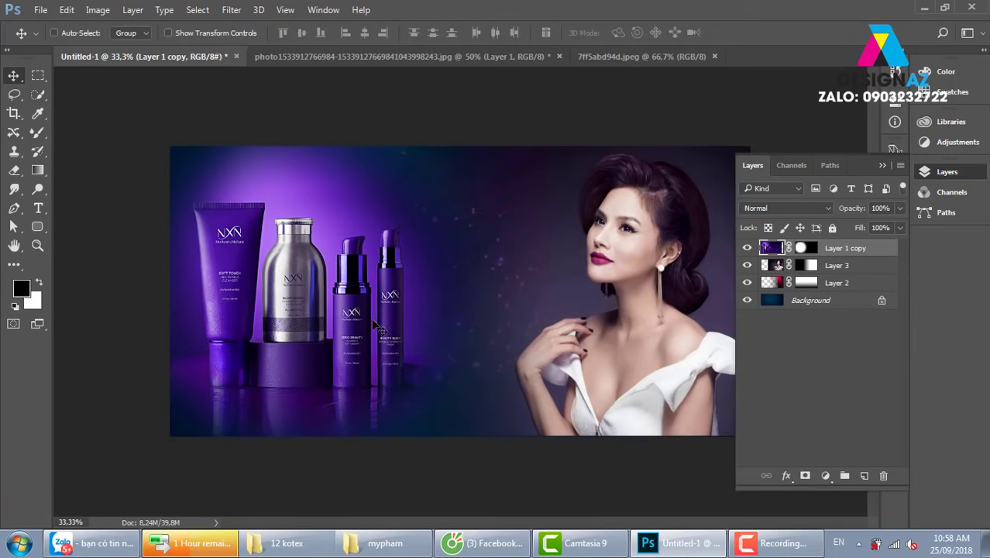
pyautogui.moveTo(369, 320); pyautogui.dragTo(360, 323)
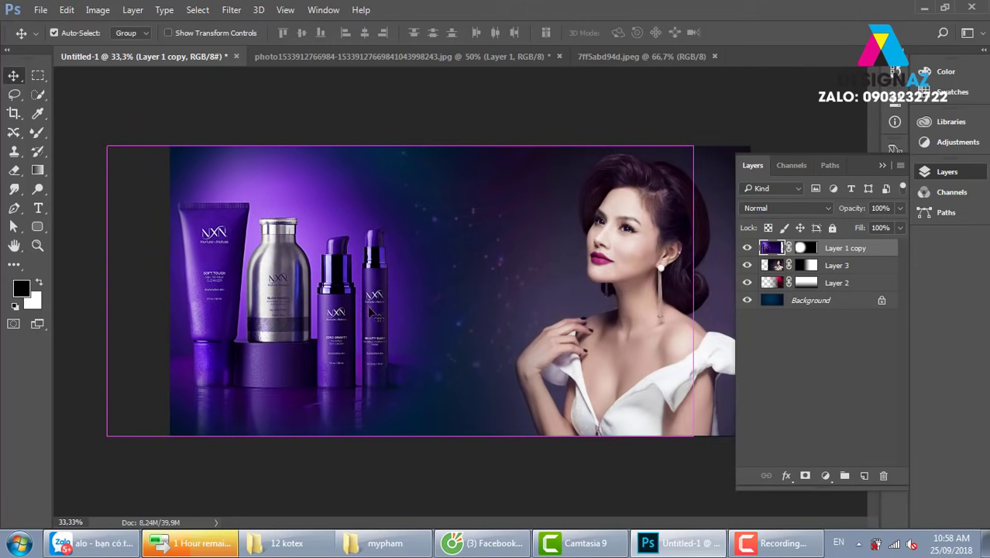
pyautogui.hotkey('ctrl', 't')
pyautogui.moveTo(694, 145); pyautogui.dragTo(663, 155)
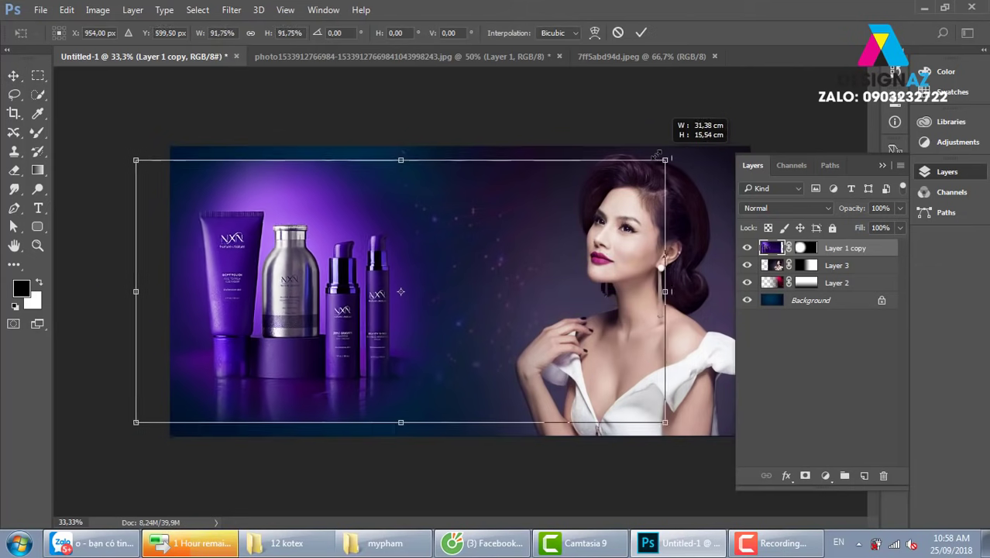
pyautogui.press('Return')
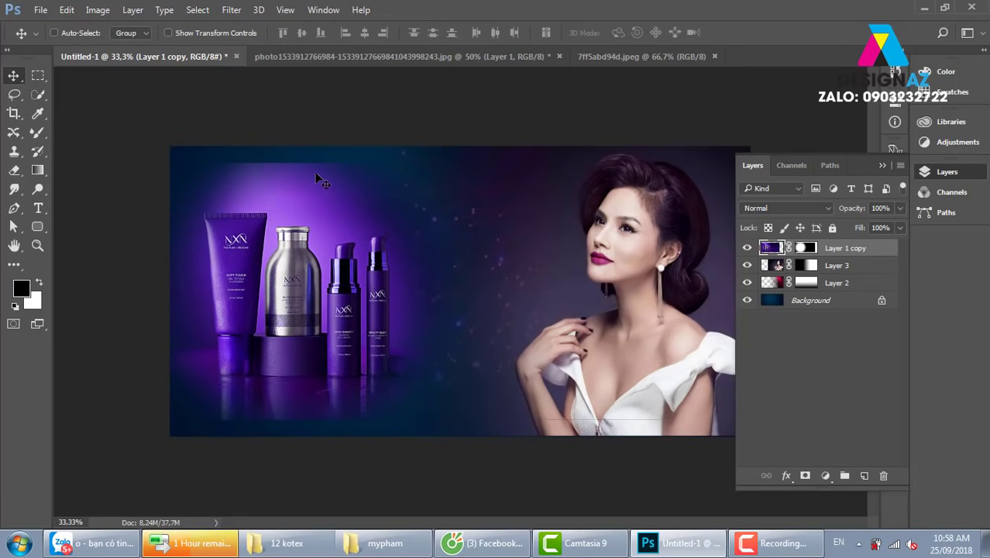
# Content-Aware fill the empty strip along the banner's top-left edge with purple, then deselect.
pyautogui.press('m')
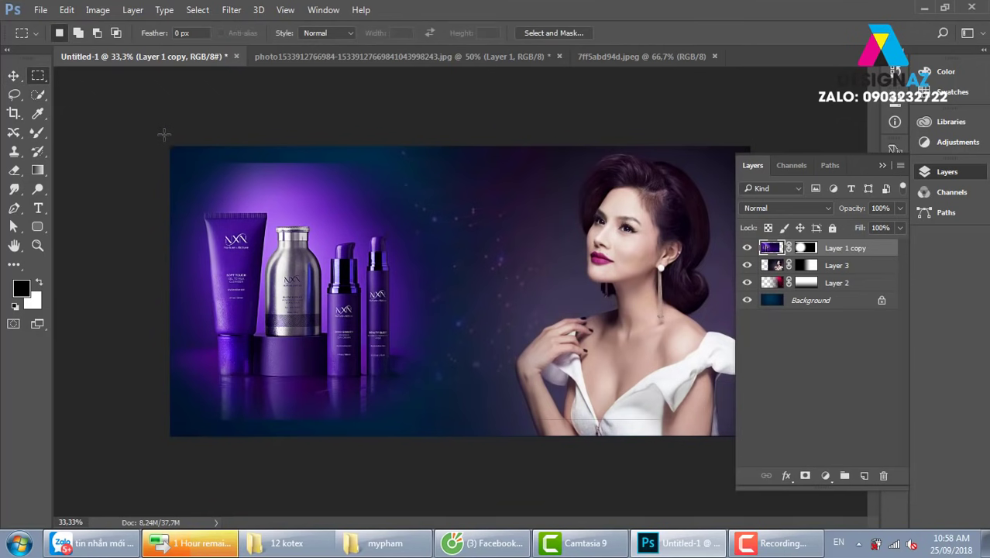
pyautogui.moveTo(169, 146); pyautogui.dragTo(464, 168)
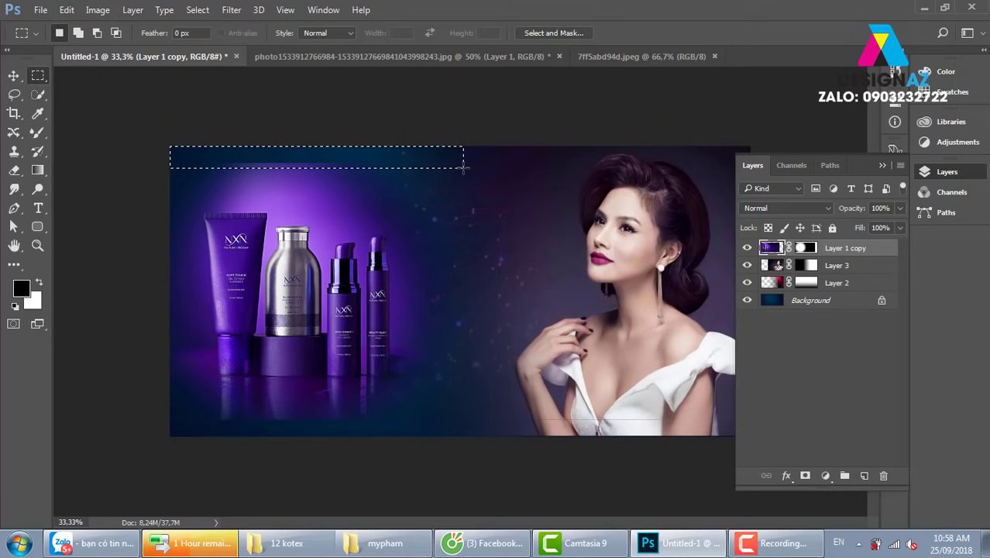
pyautogui.hotkey('shift', 'F5')
pyautogui.click(659, 107)
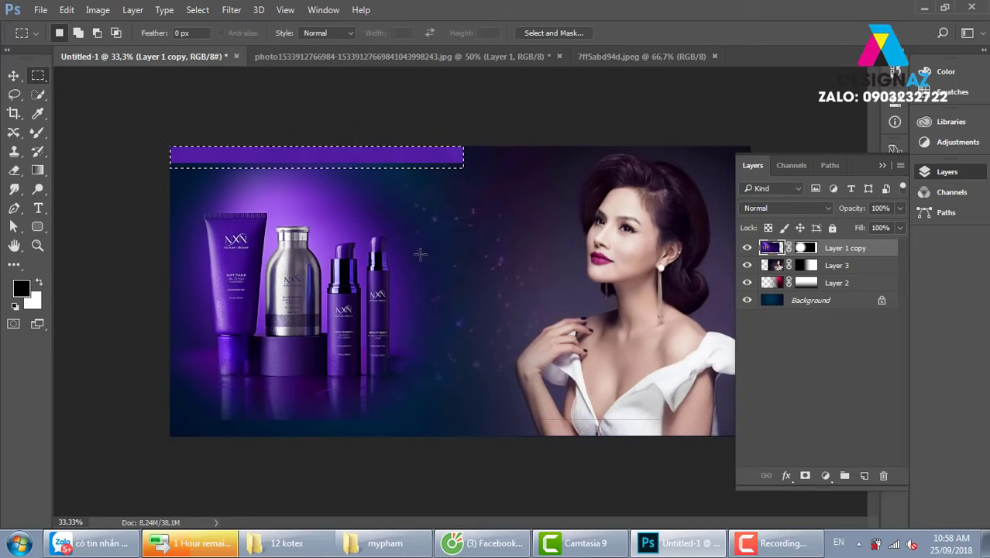
pyautogui.press('v')
pyautogui.hotkey('ctrl', 'd')
pyautogui.press('ctrl')
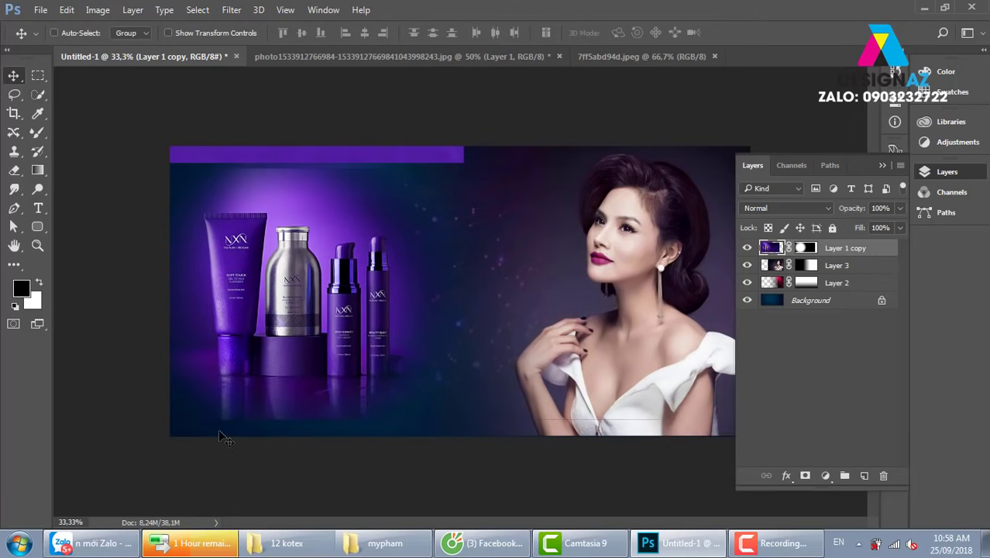
# Content-Aware fill the empty strip along the banner's bottom-left edge.
pyautogui.press('m')
pyautogui.moveTo(167, 412); pyautogui.dragTo(463, 474)
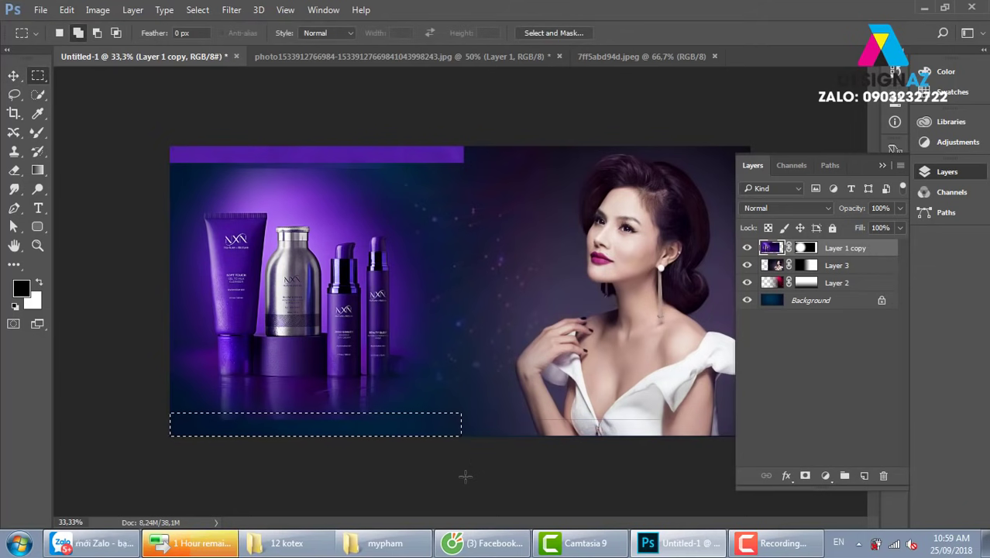
pyautogui.hotkey('shift', 'F5')
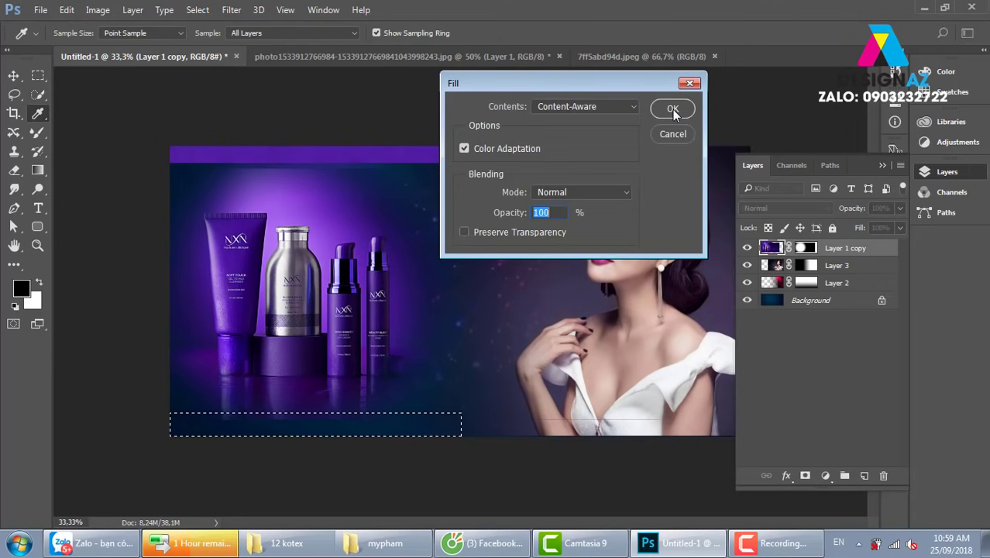
pyautogui.click(673, 109)
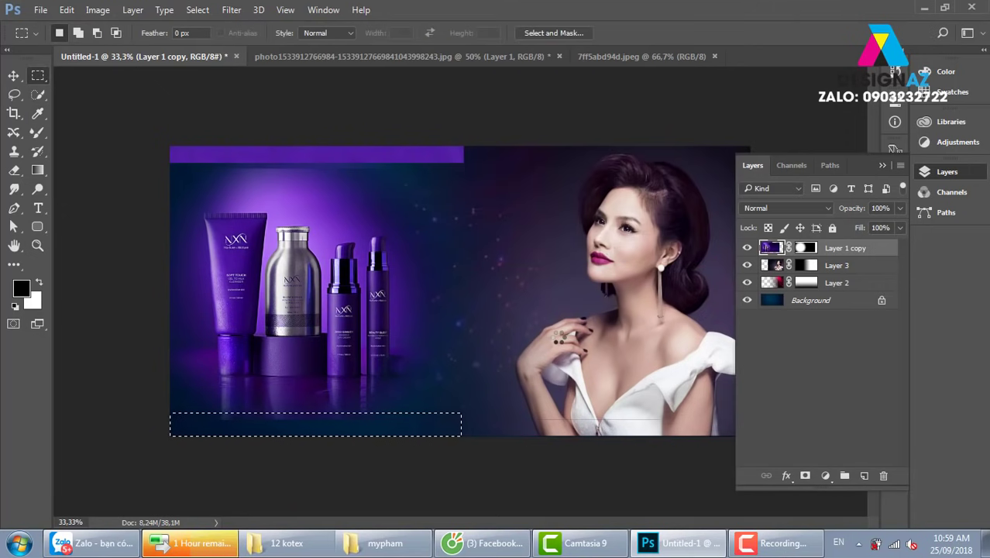
pyautogui.press('v')
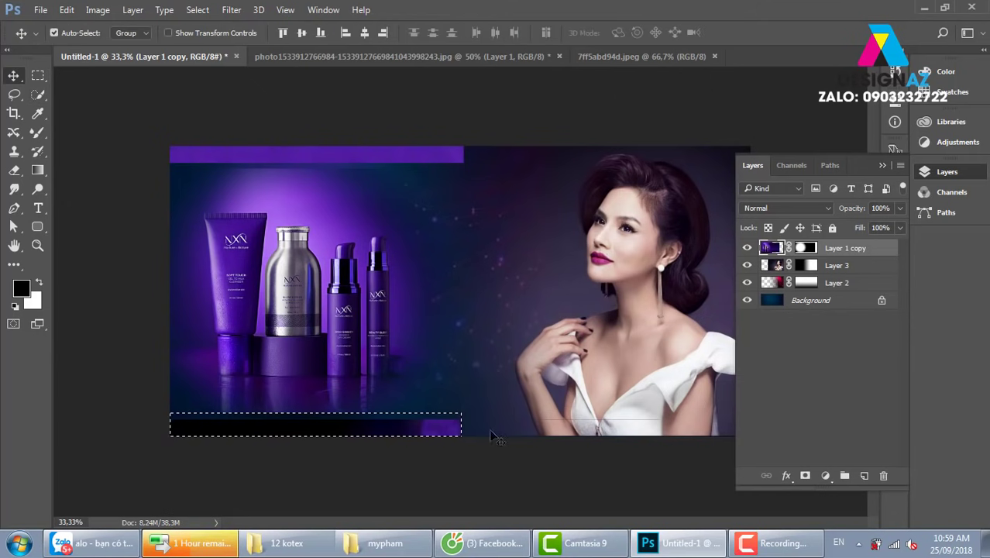
pyautogui.hotkey('ctrl', 'd')
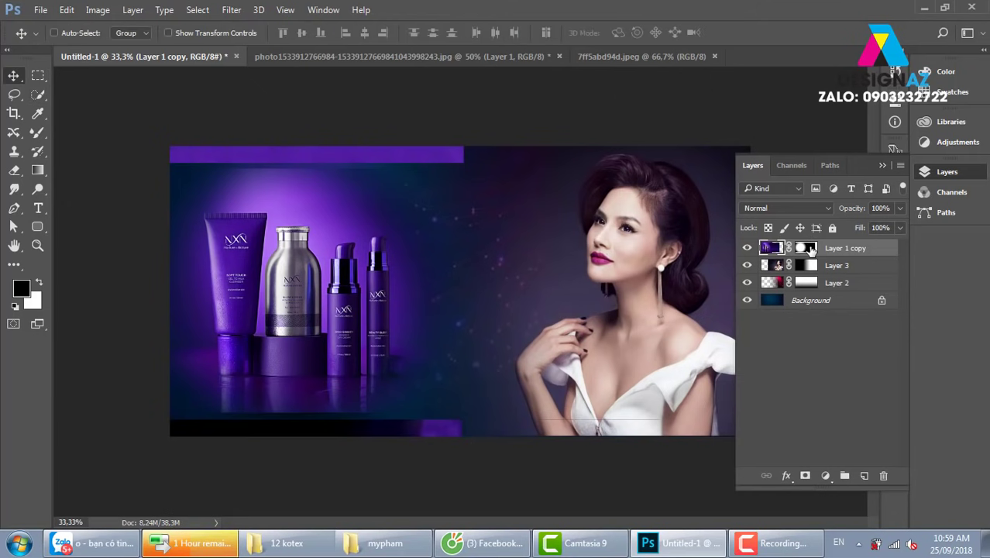
# Blend Layer 1 copy's mask with a gradient and undo a trial upward move of the products.
pyautogui.click(806, 248)
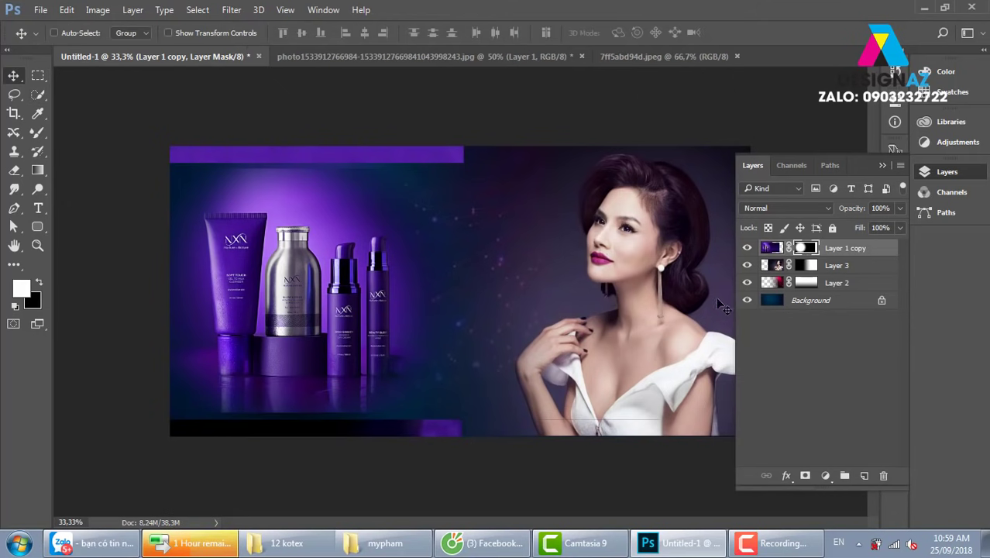
pyautogui.press('g')
pyautogui.moveTo(254, 339)
pyautogui.mouseDown()
pyautogui.moveTo(434, 339)
pyautogui.moveTo(545, 360)
pyautogui.mouseUp()
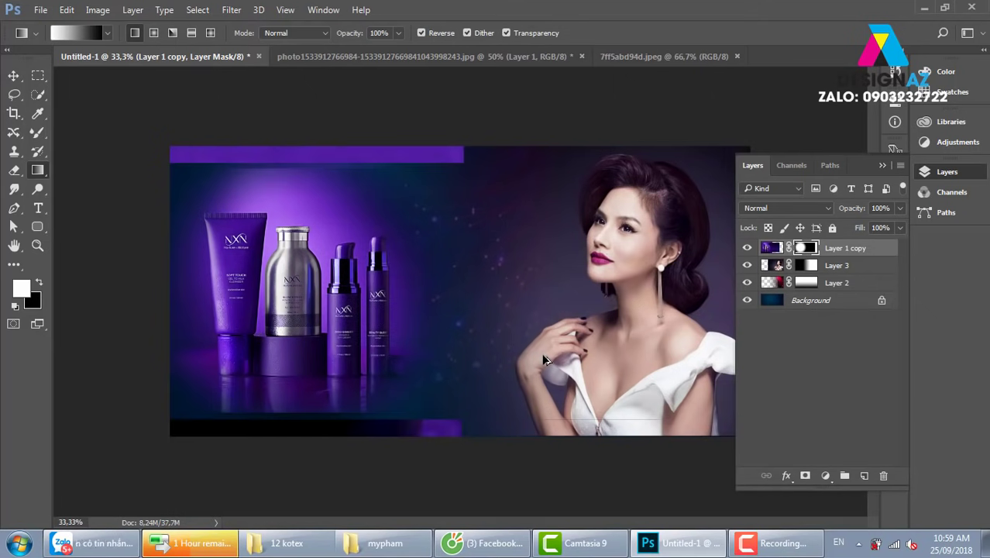
pyautogui.press('v')
pyautogui.moveTo(397, 367); pyautogui.dragTo(399, 293)
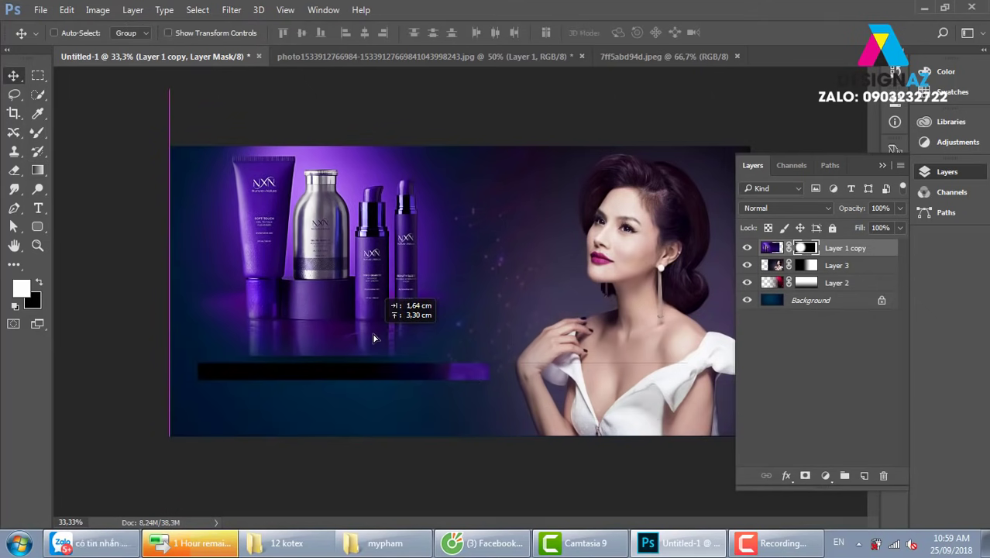
pyautogui.hotkey('ctrl', 'z')
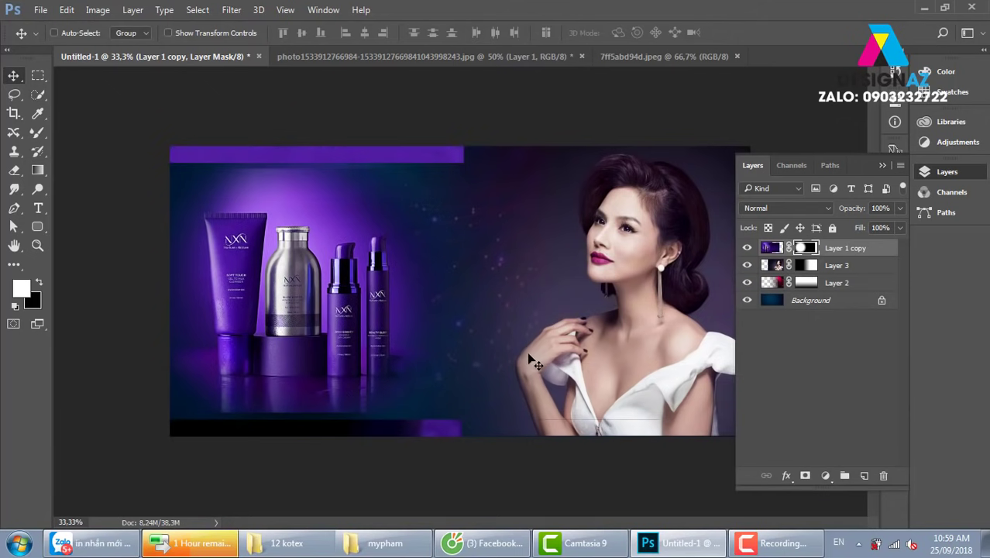
# Try more mask gradients, then step back through history to before the strip fills.
pyautogui.press('g')
pyautogui.moveTo(405, 338); pyautogui.dragTo(489, 338)
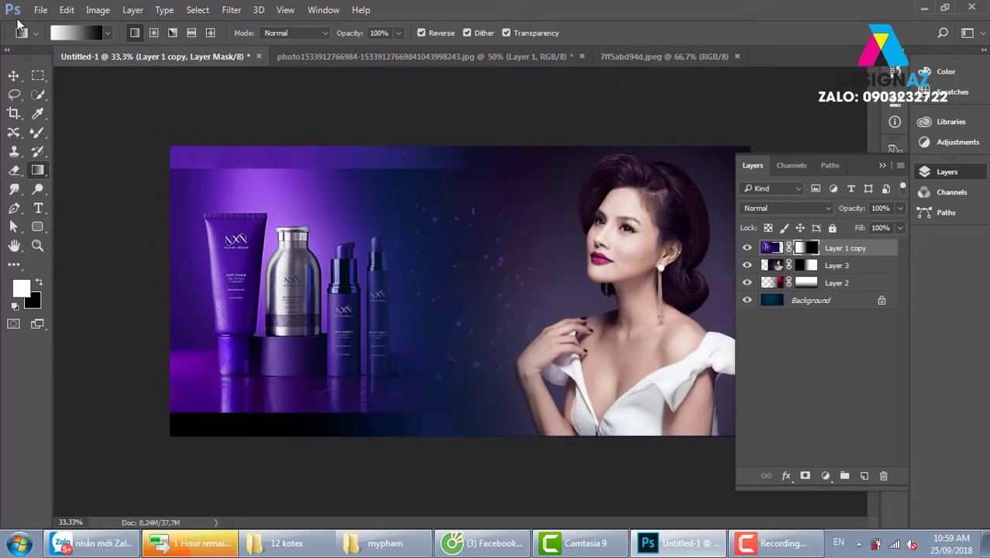
pyautogui.moveTo(367, 171); pyautogui.dragTo(367, 353)
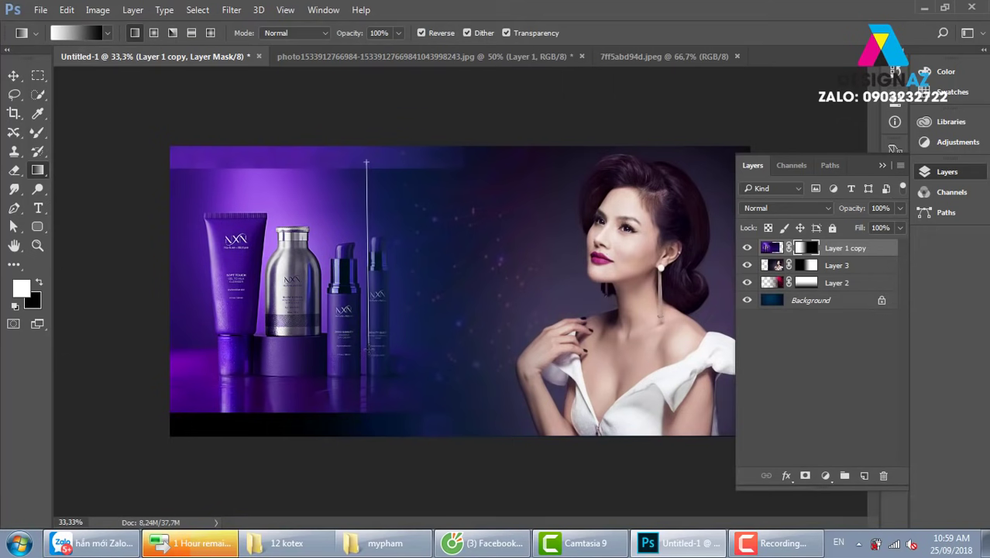
pyautogui.hotkey('ctrl', 'alt', 'z')
pyautogui.hotkey('ctrl', 'alt', 'z')
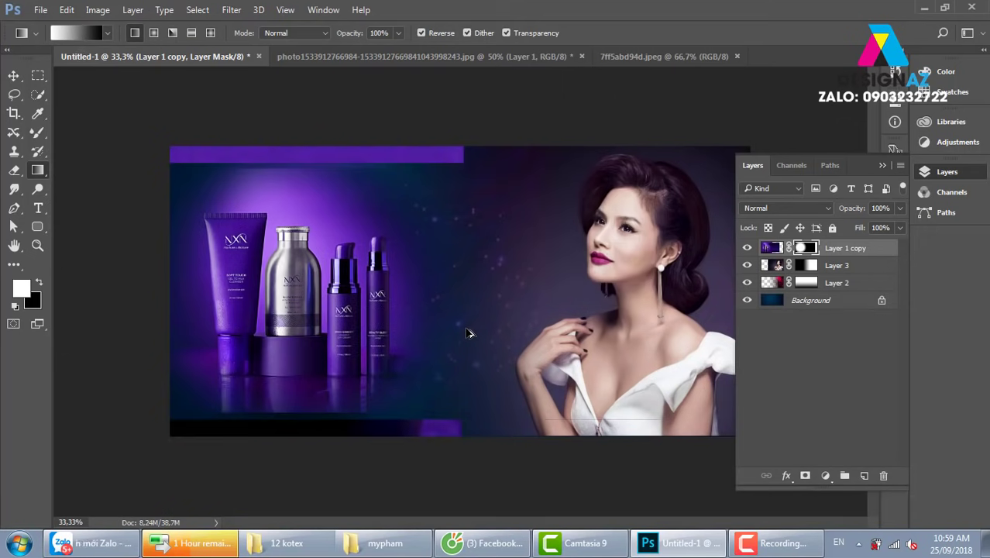
pyautogui.hotkey('ctrl', 'alt', 'z')
pyautogui.hotkey('ctrl', 'alt', 'z')
pyautogui.hotkey('ctrl', 'alt', 'z')
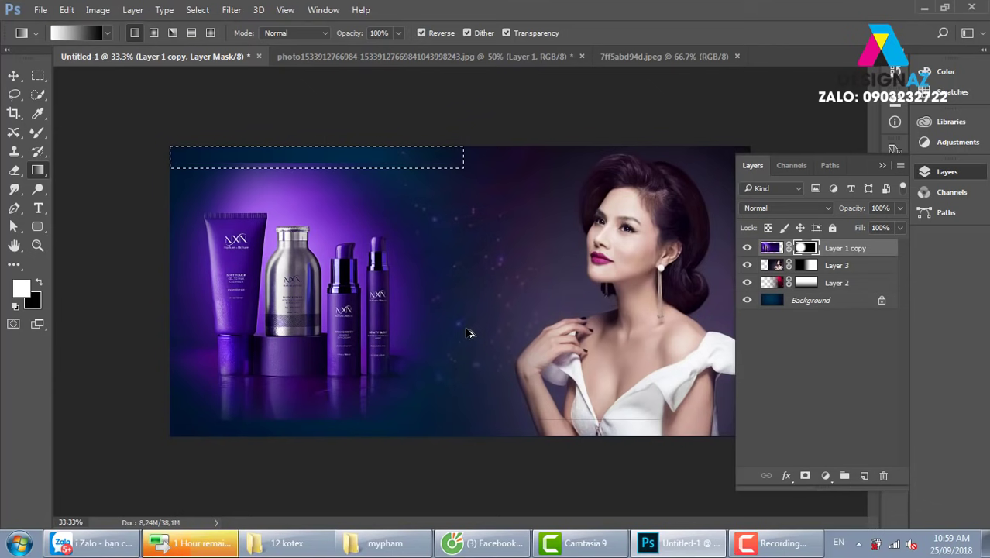
pyautogui.press('v')
pyautogui.hotkey('ctrl', 'alt', 'z')
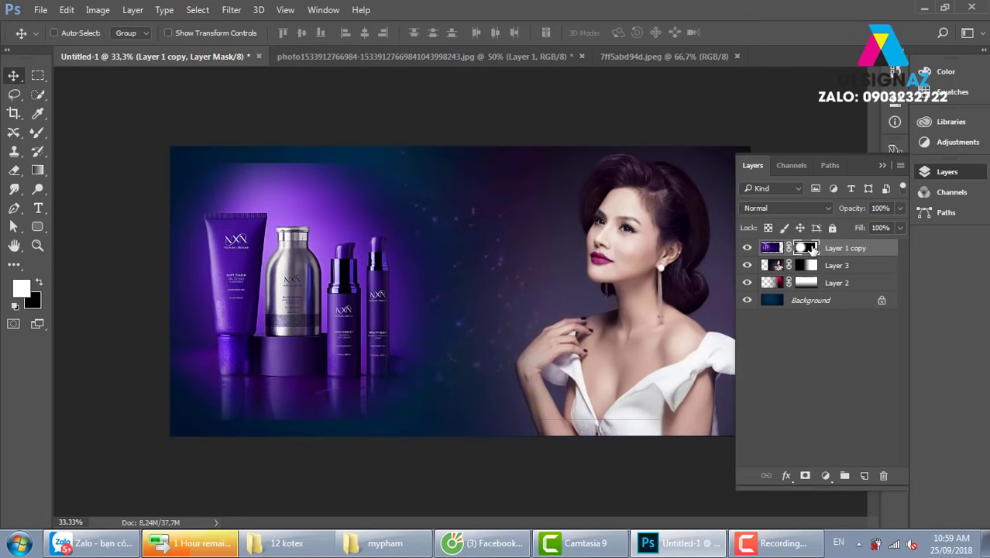
# Delete the mask from Layer 1 copy and undo a trial nudge to the right.
pyautogui.rightClick(809, 248)
pyautogui.click(866, 279)
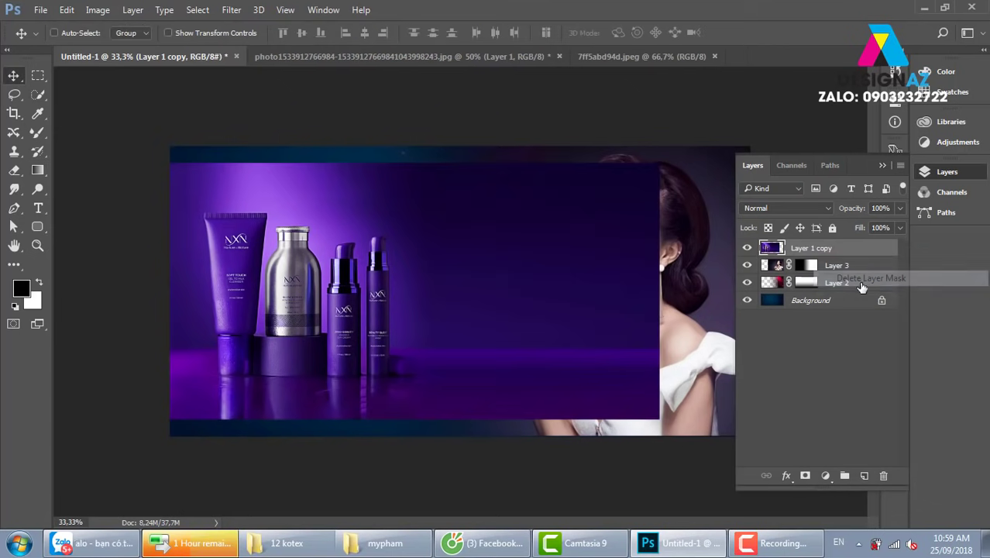
pyautogui.moveTo(377, 291); pyautogui.dragTo(484, 295)
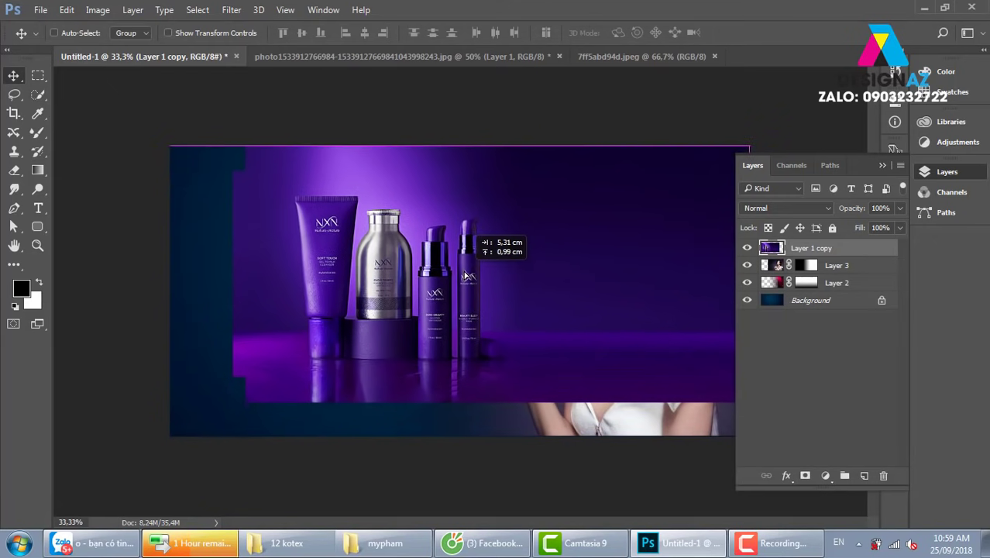
pyautogui.hotkey('ctrl', 'z')
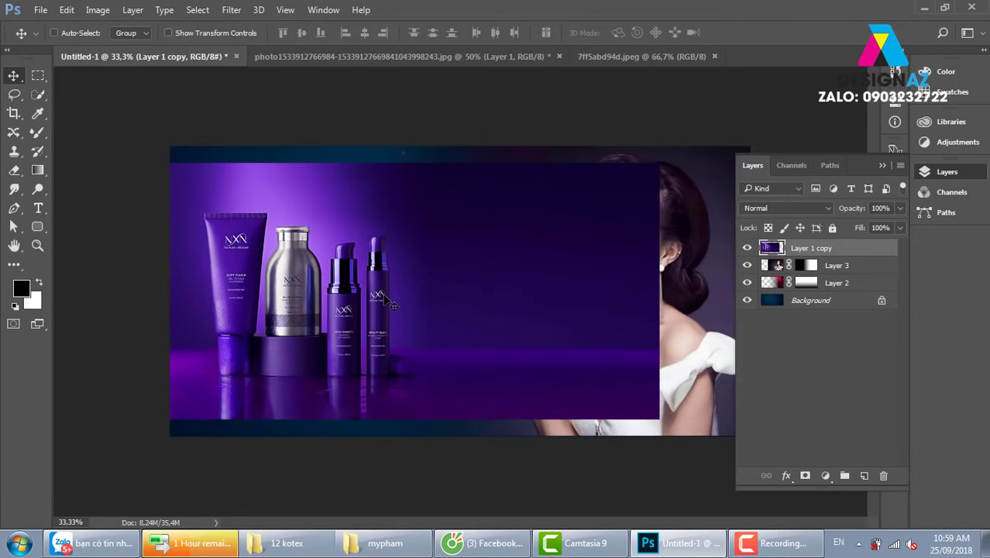
# Content-Aware fill the strip along the banner's top edge and deselect.
pyautogui.press('m')
pyautogui.moveTo(162, 137); pyautogui.dragTo(616, 161)
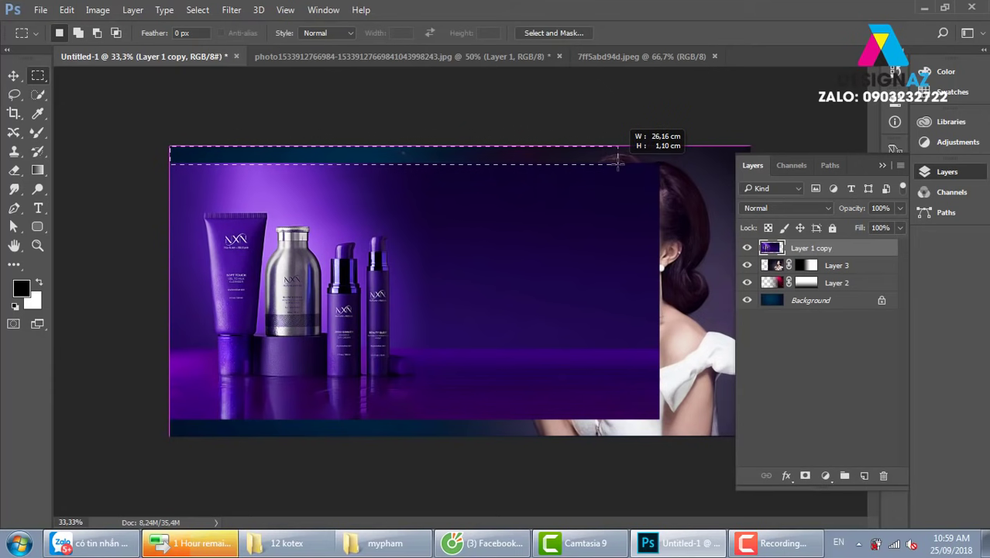
pyautogui.moveTo(616, 160); pyautogui.dragTo(618, 162)
pyautogui.hotkey('shift', 'F5')
pyautogui.press('Return')
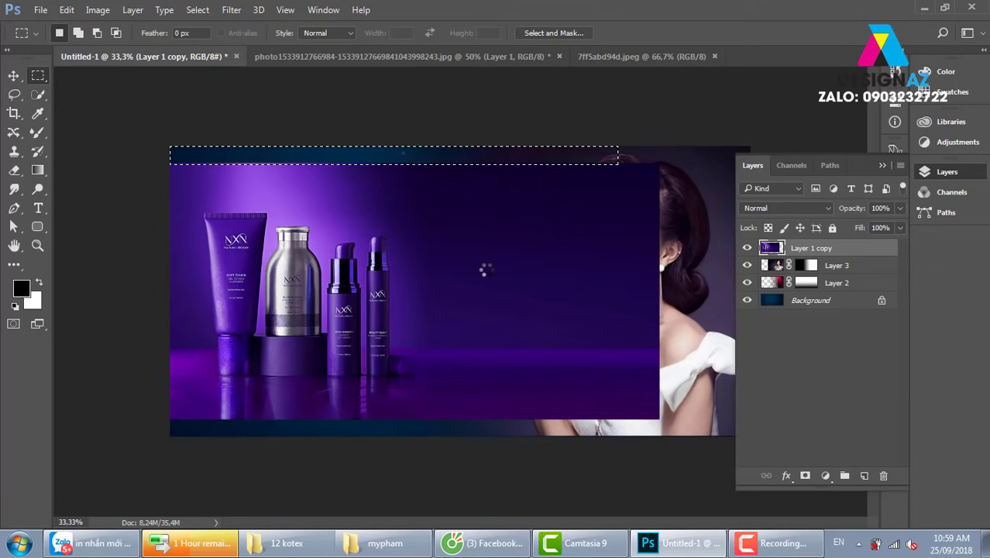
pyautogui.press('v')
pyautogui.hotkey('ctrl', 'd')
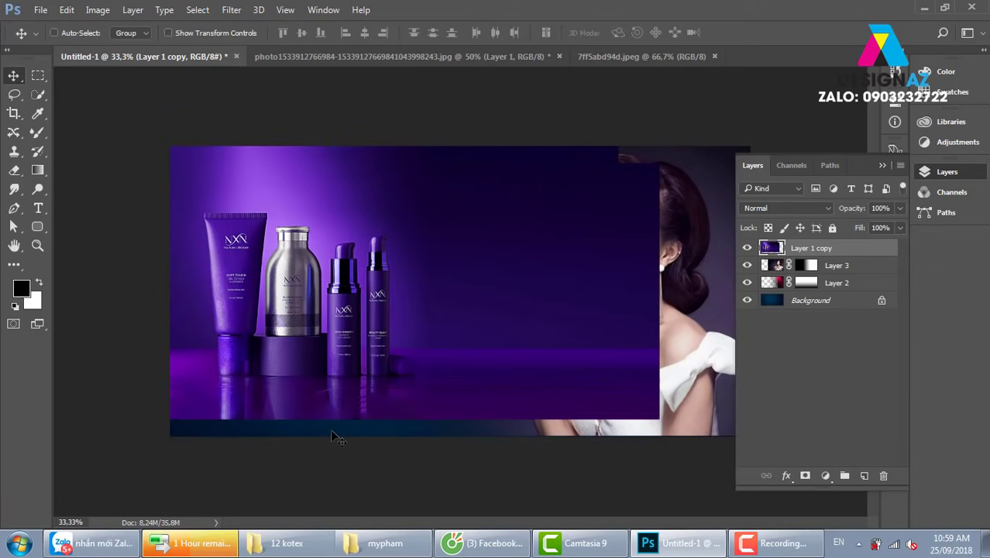
# Content-Aware fill the bottom strip, shift the products about 17 px left, and add a mask.
pyautogui.press('m')
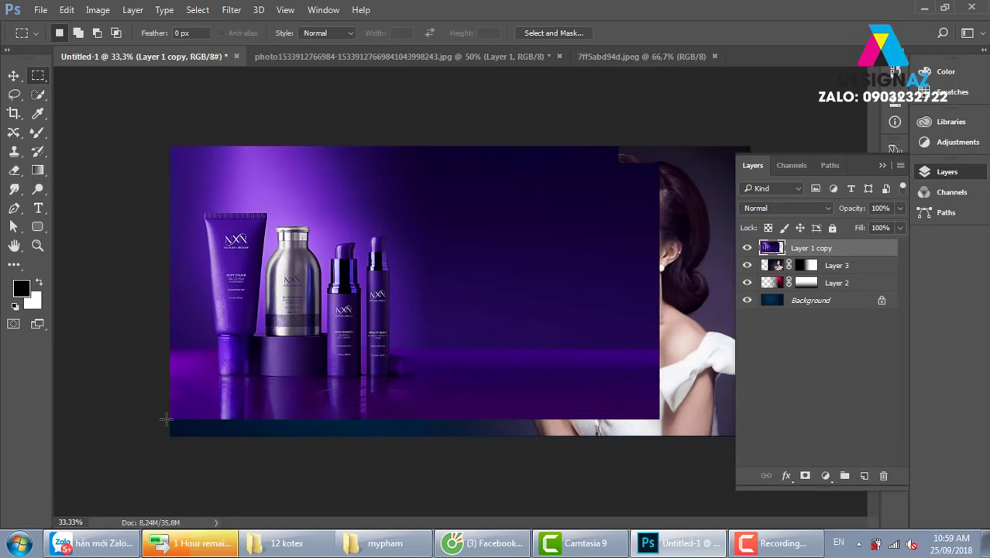
pyautogui.moveTo(168, 416); pyautogui.dragTo(654, 461)
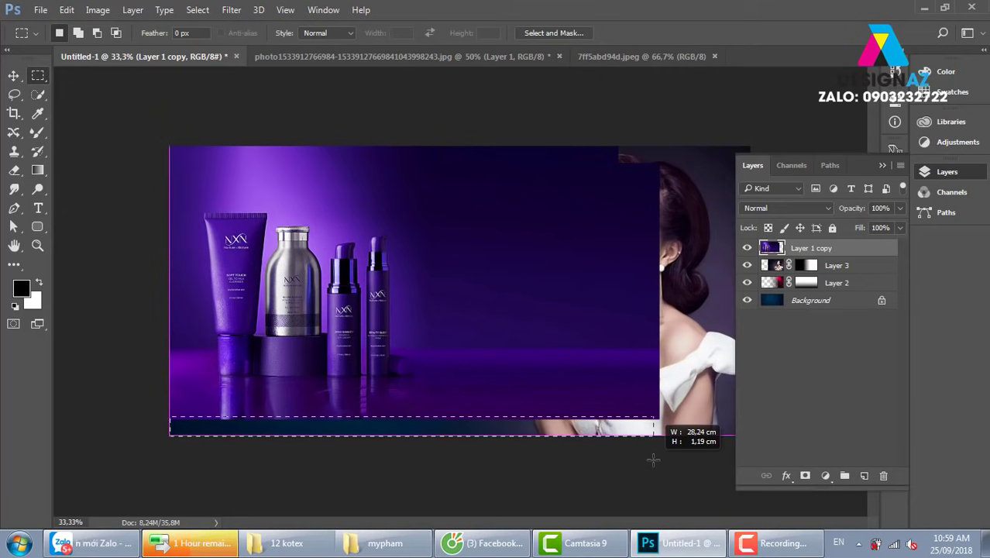
pyautogui.hotkey('shift', 'F5')
pyautogui.press('Return')
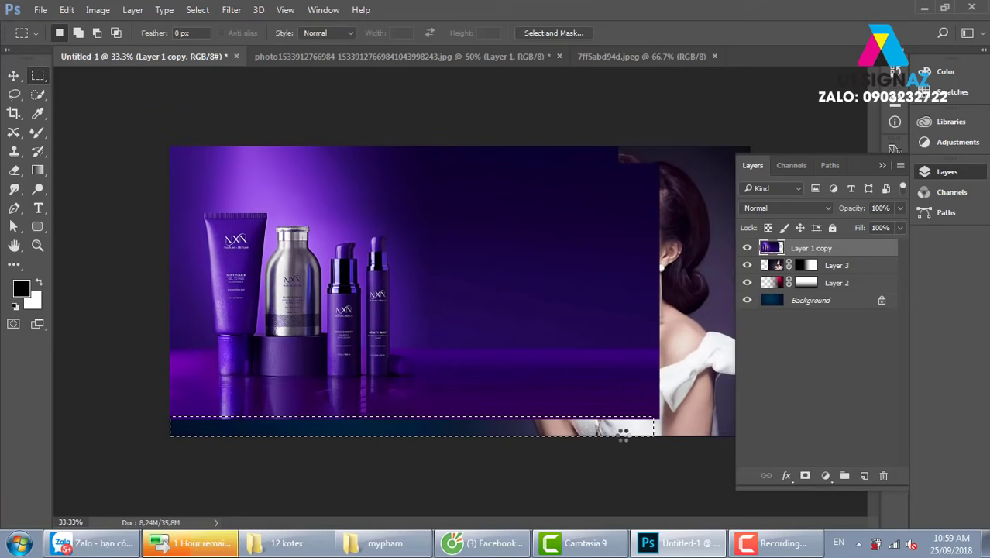
pyautogui.press('v')
pyautogui.hotkey('ctrl', 'd')
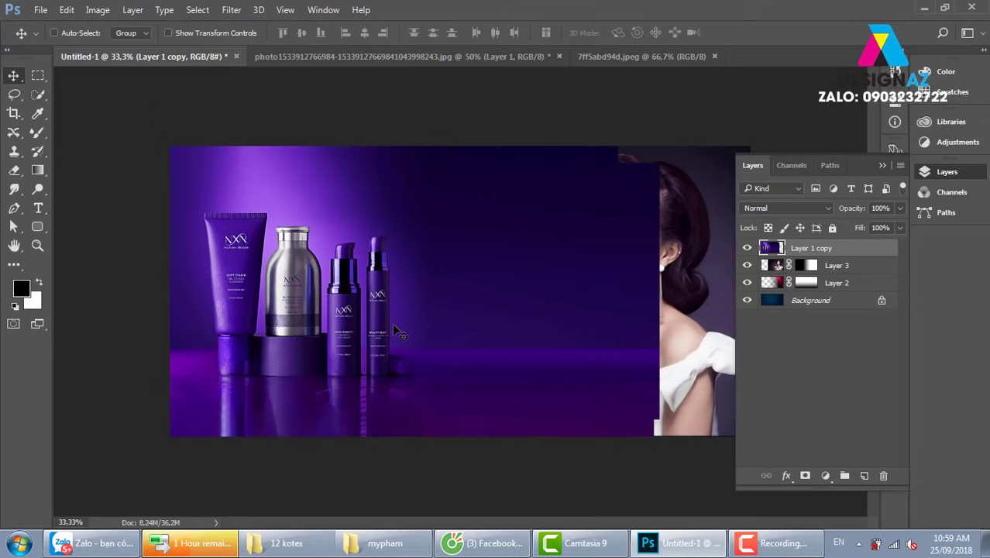
pyautogui.moveTo(455, 312); pyautogui.dragTo(442, 313)
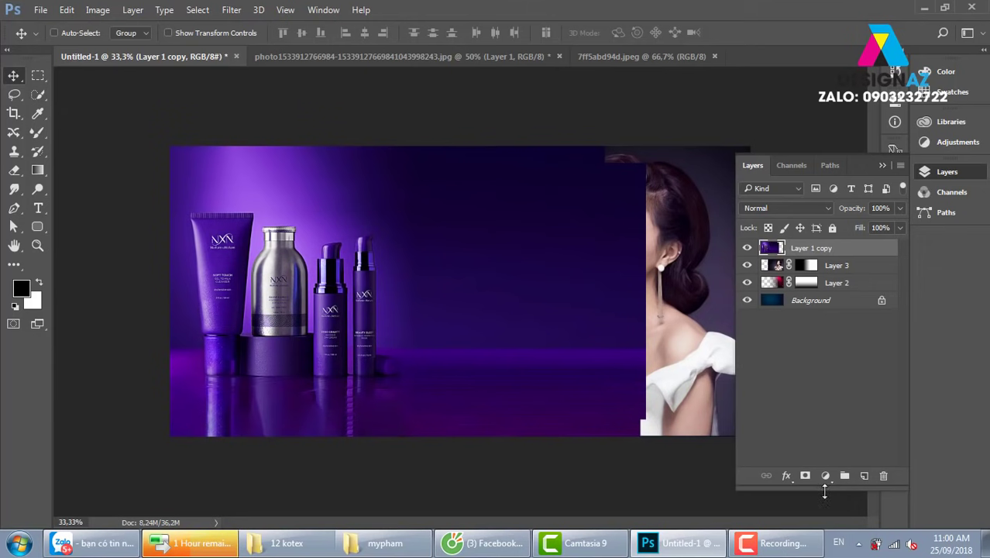
pyautogui.click(806, 475)
# Fade the product layer's mask with a gradient so the model blends in, then shift the products right.
pyautogui.press('g')
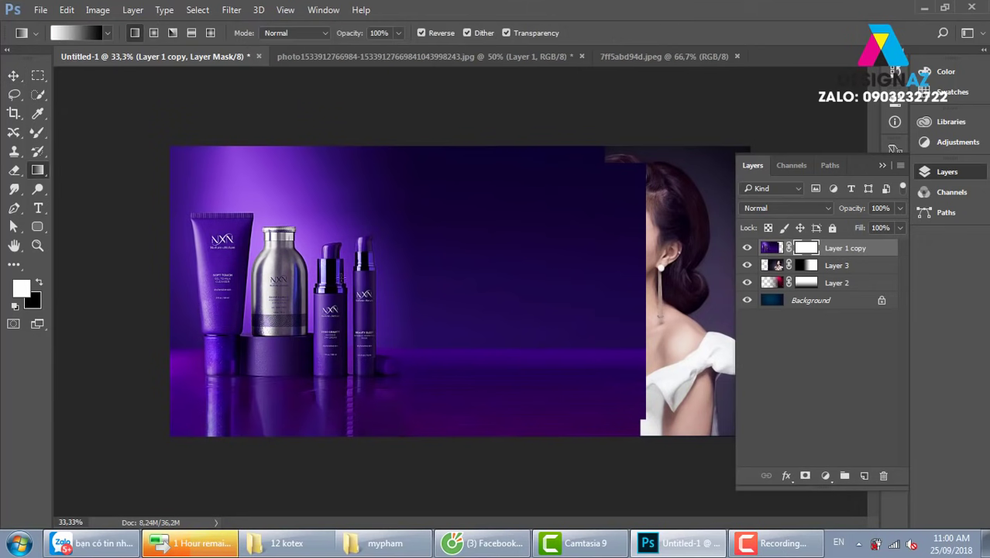
pyautogui.moveTo(379, 312); pyautogui.dragTo(618, 316)
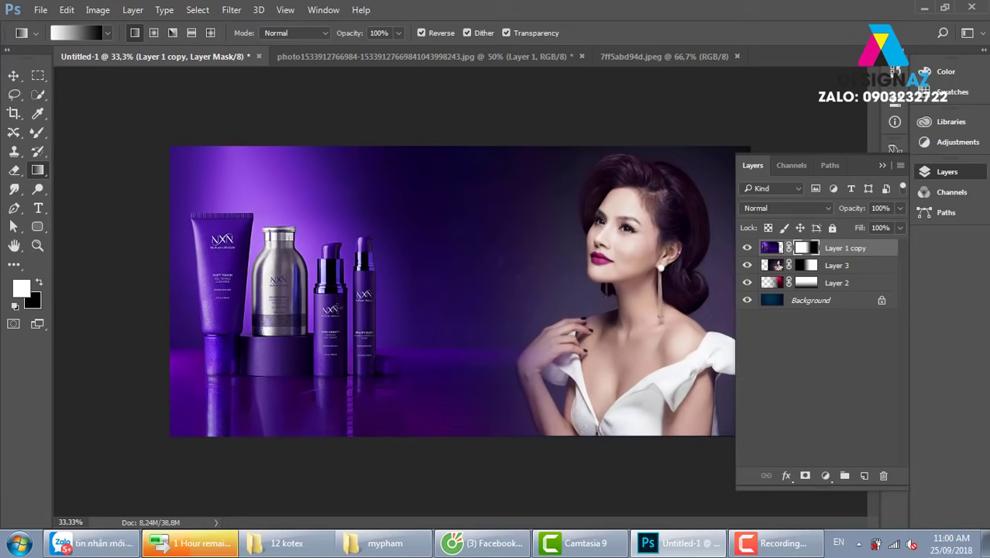
pyautogui.press('v')
pyautogui.moveTo(348, 321); pyautogui.dragTo(380, 321)
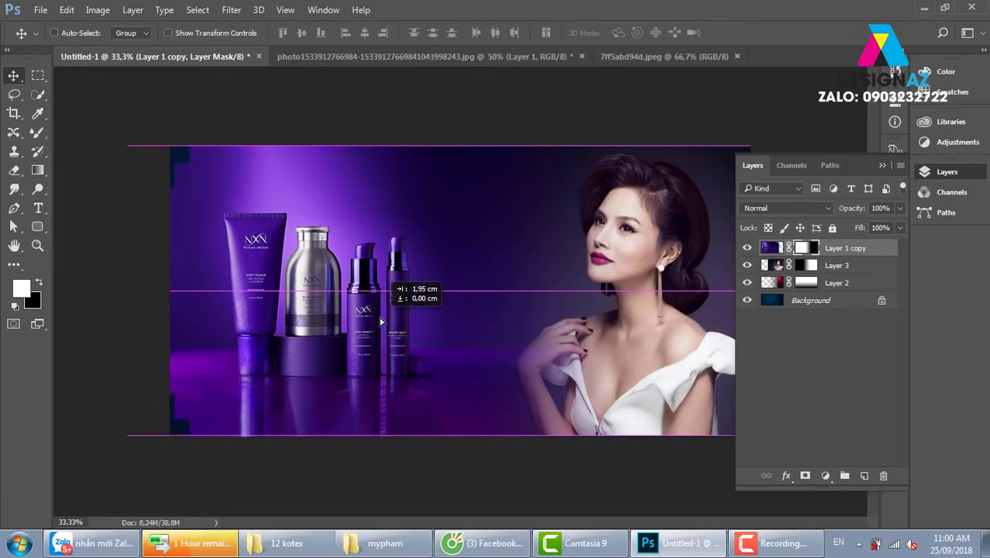
pyautogui.moveTo(380, 320); pyautogui.dragTo(381, 321)
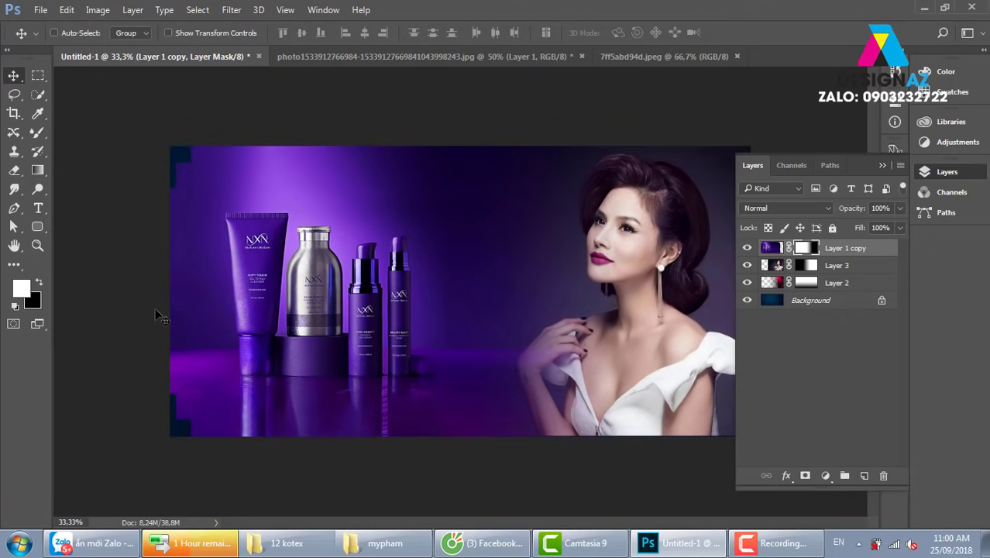
# Stretch a thin strip at the product photo's left edge out to the canvas's left edge.
pyautogui.press('m')
pyautogui.moveTo(195, 146); pyautogui.dragTo(194, 454)
pyautogui.hotkey('ctrl', 't')
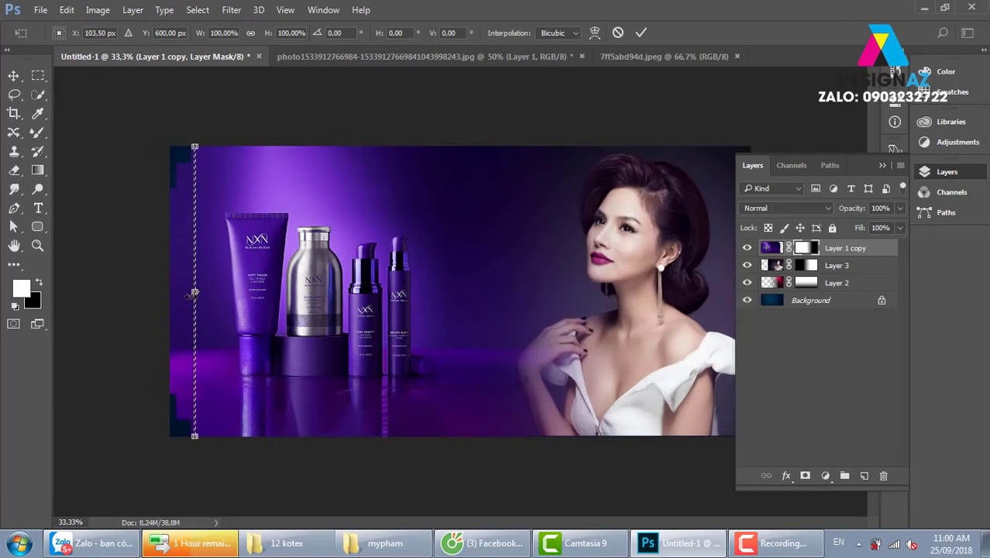
pyautogui.moveTo(195, 291)
pyautogui.mouseDown()
pyautogui.moveTo(122, 292)
pyautogui.moveTo(194, 292)
pyautogui.mouseUp()
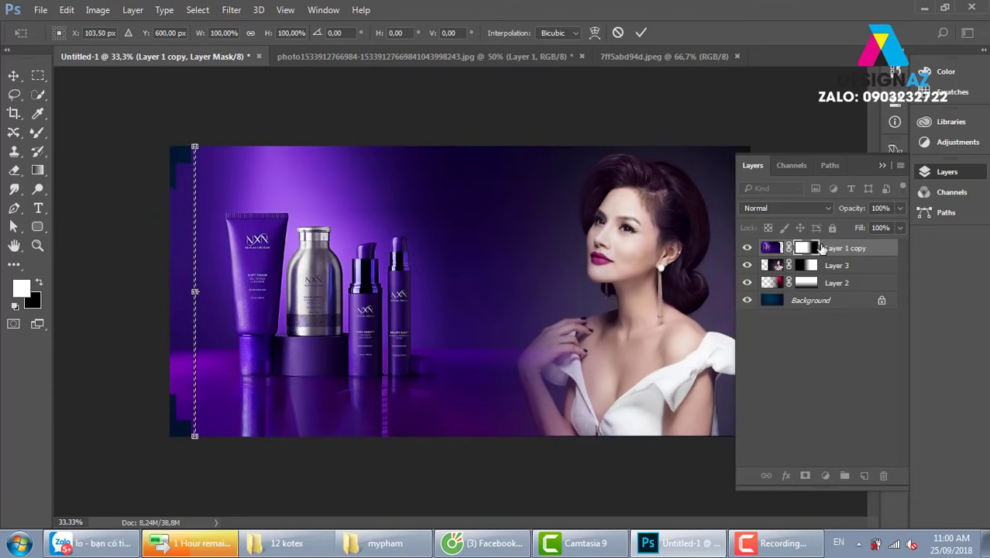
pyautogui.press('Return')
pyautogui.click(774, 250)
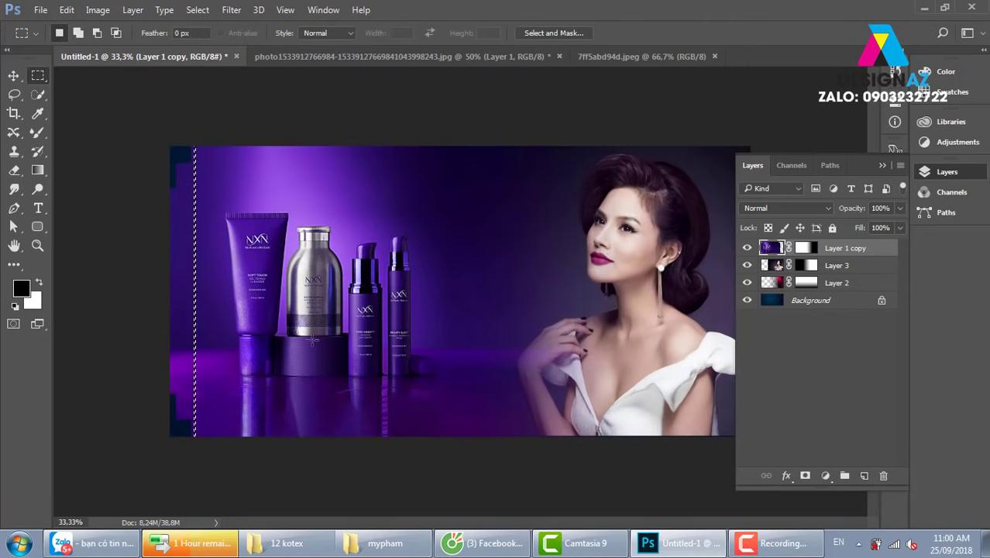
pyautogui.hotkey('ctrl', 't')
pyautogui.moveTo(194, 292); pyautogui.dragTo(137, 292)
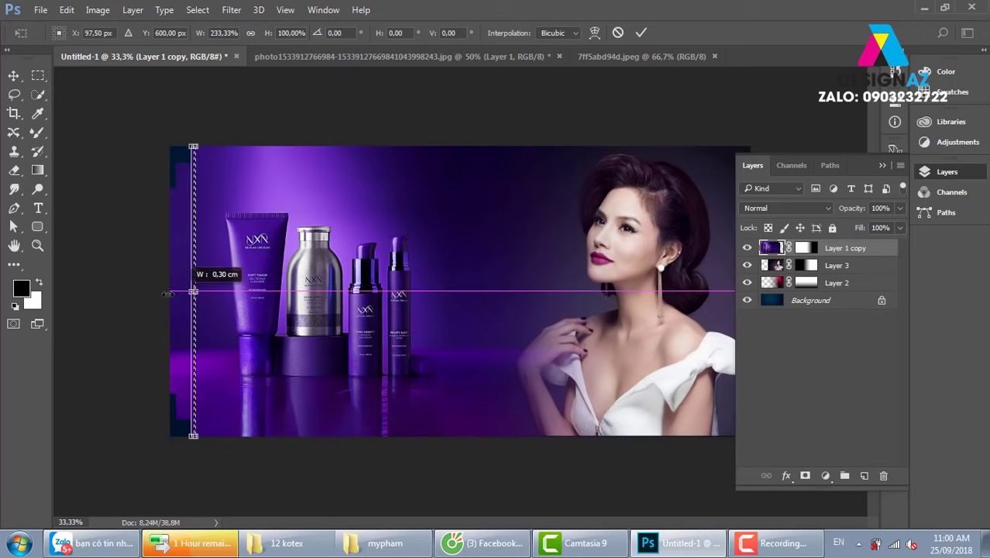
pyautogui.press('Return')
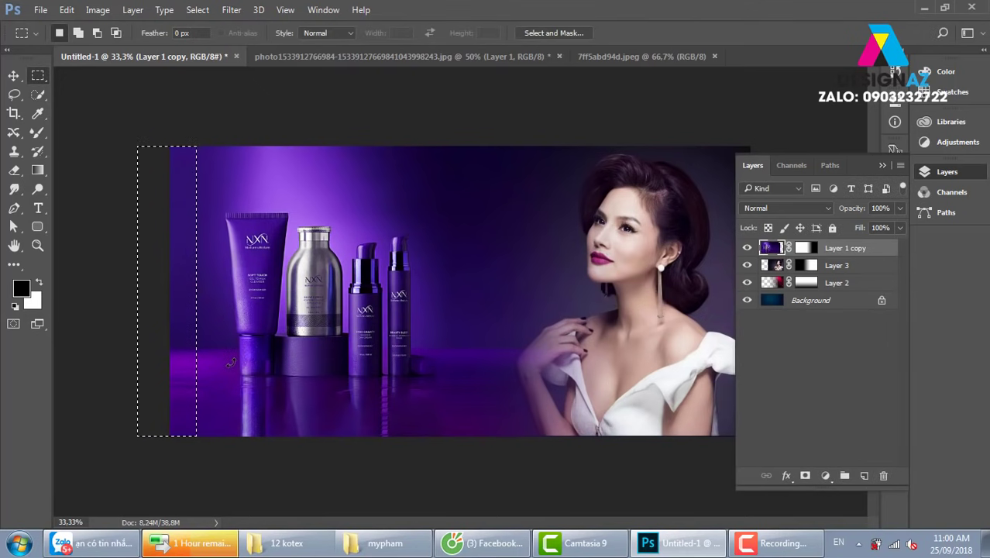
pyautogui.hotkey('ctrl', 'd')
pyautogui.press('v')
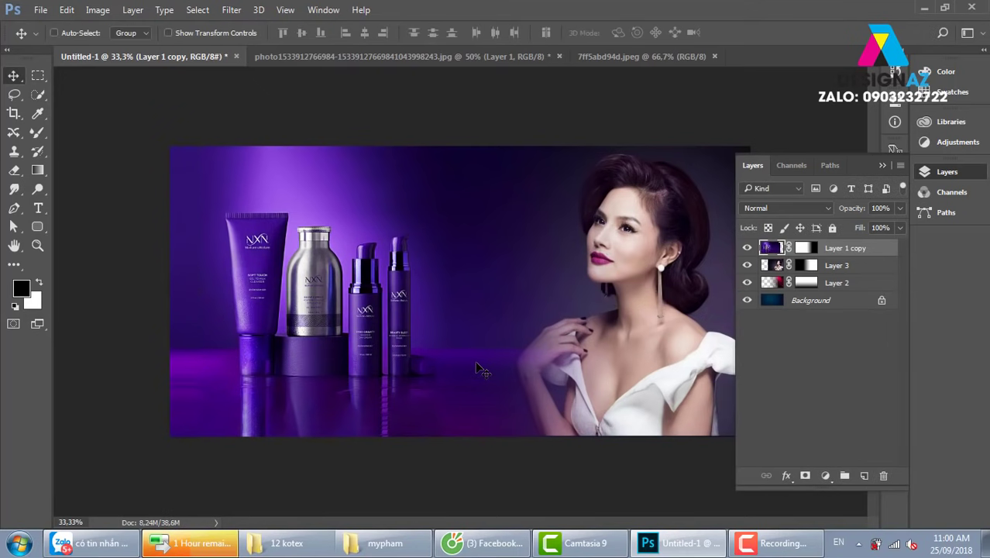
# Fill an elliptical selection around the products with white on a new Layer 4.
pyautogui.hotkey('ctrl', '-')
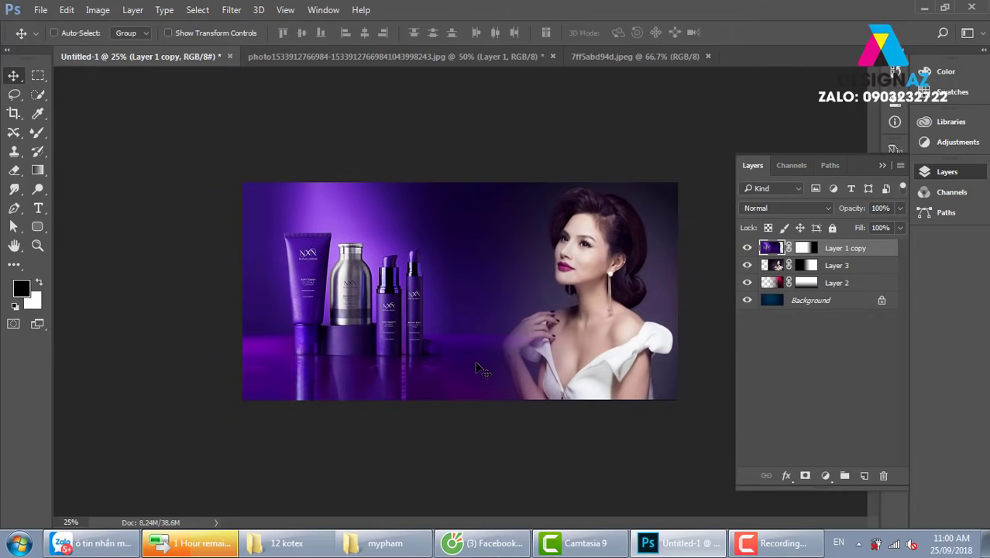
pyautogui.hotkey('ctrl', '+')
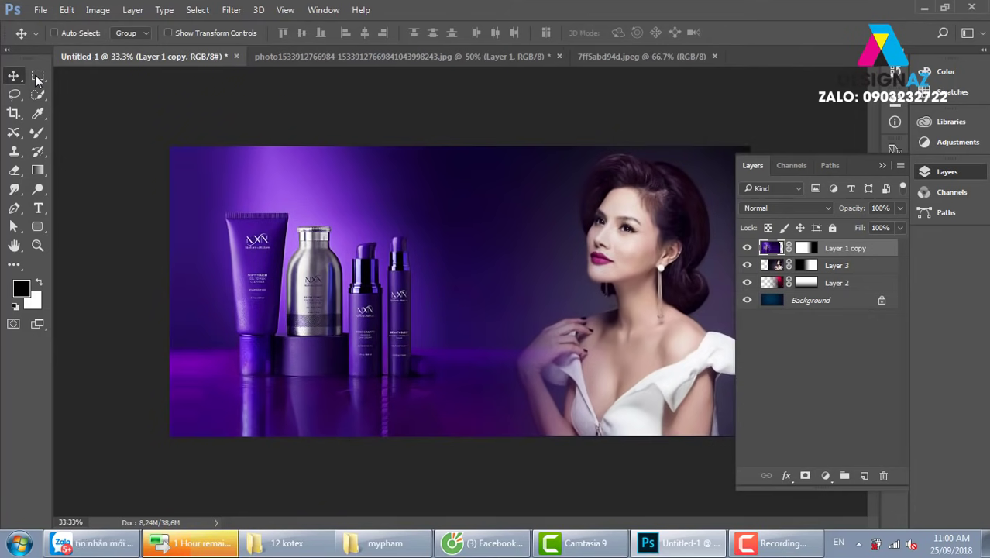
pyautogui.rightClick(38, 76)
pyautogui.click(92, 86)
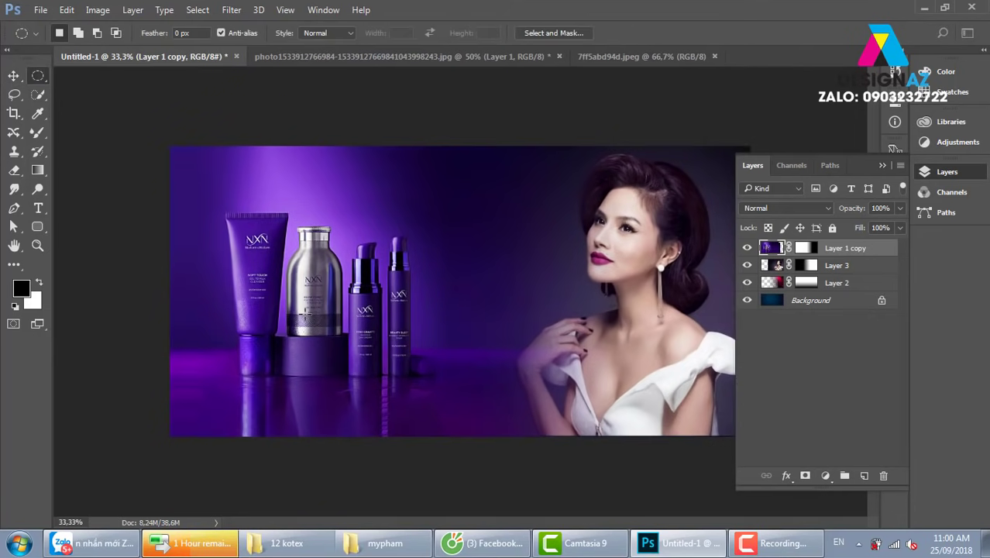
pyautogui.moveTo(193, 196); pyautogui.dragTo(572, 416)
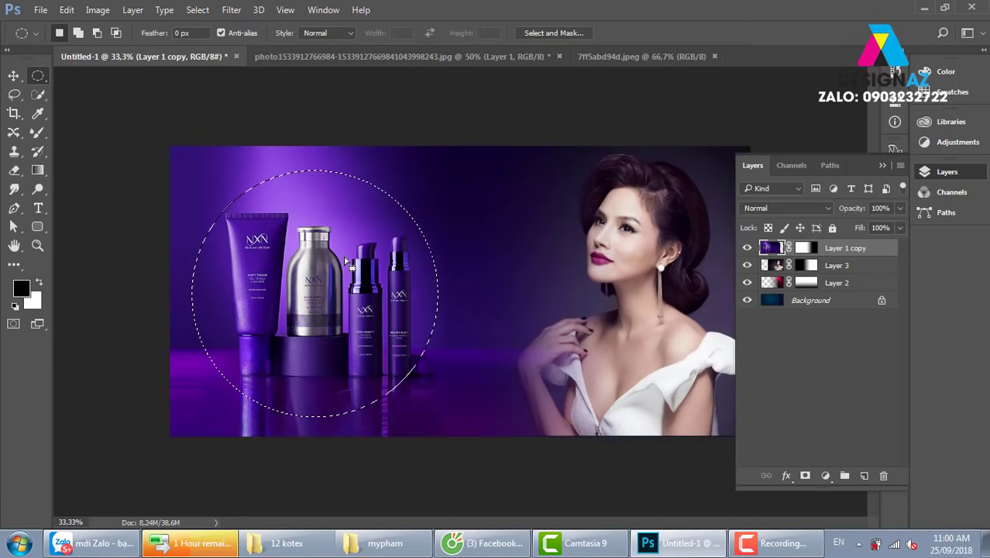
pyautogui.click(864, 475)
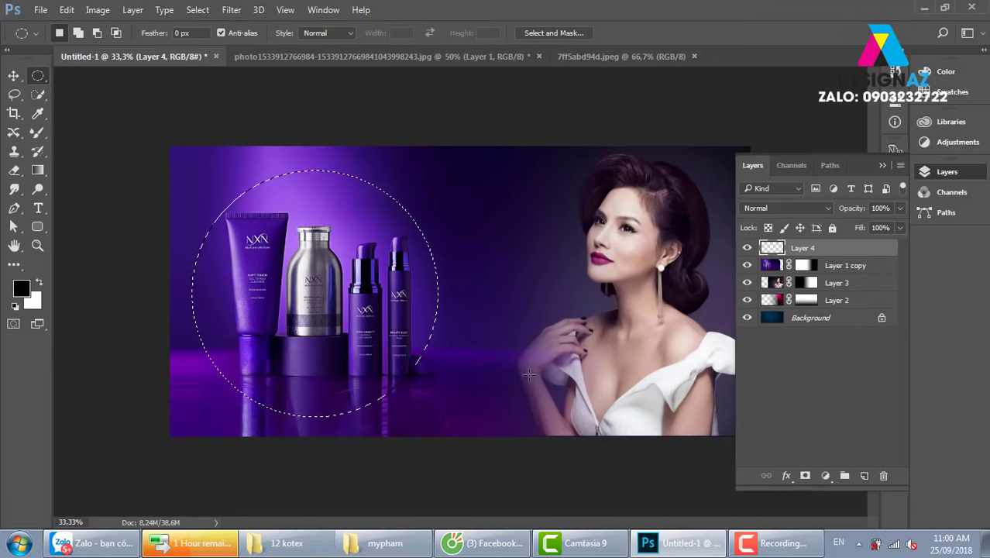
pyautogui.hotkey('ctrl', 'BackSpace')
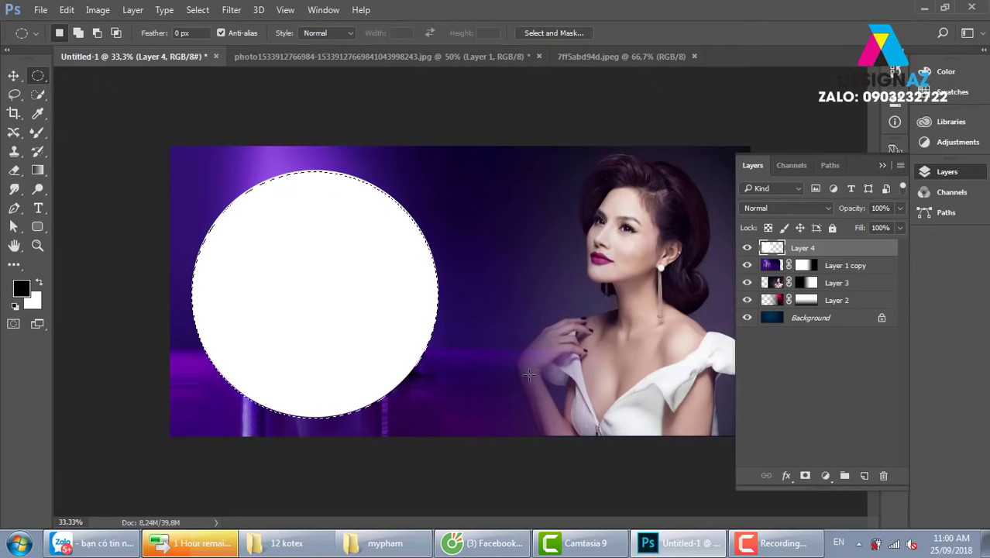
pyautogui.hotkey('shift', 'Down')
pyautogui.hotkey('shift', 'Down')
pyautogui.hotkey('shift', 'Down')
pyautogui.hotkey('shift', 'Down')
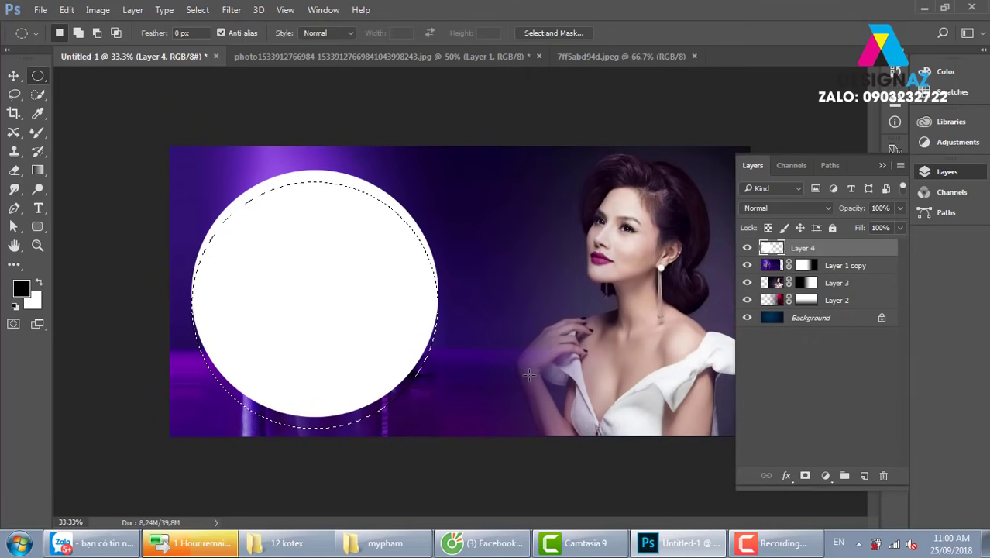
# Feather the circular selection 50 px and erase its inside to leave a faint glowing rim.
pyautogui.press('Delete')
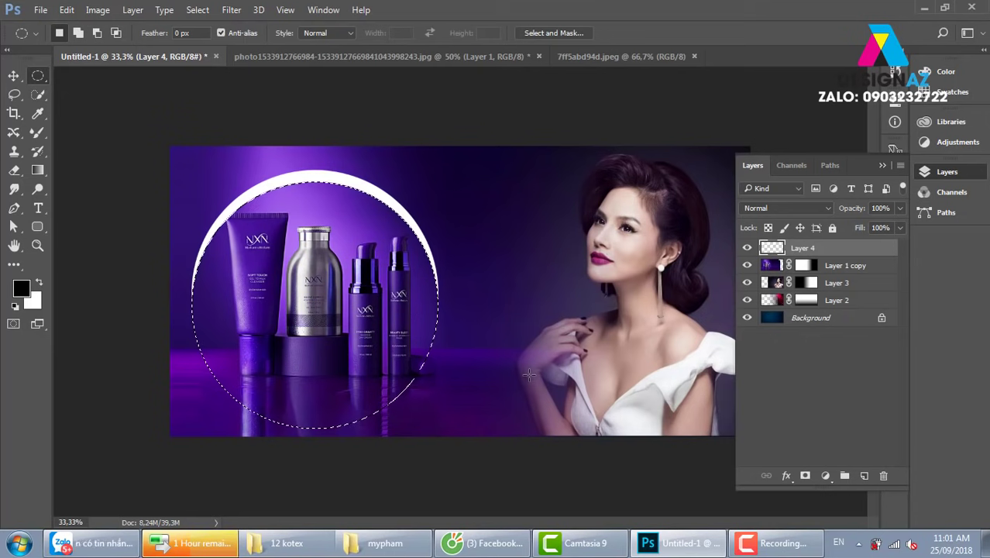
pyautogui.hotkey('ctrl', 'z')
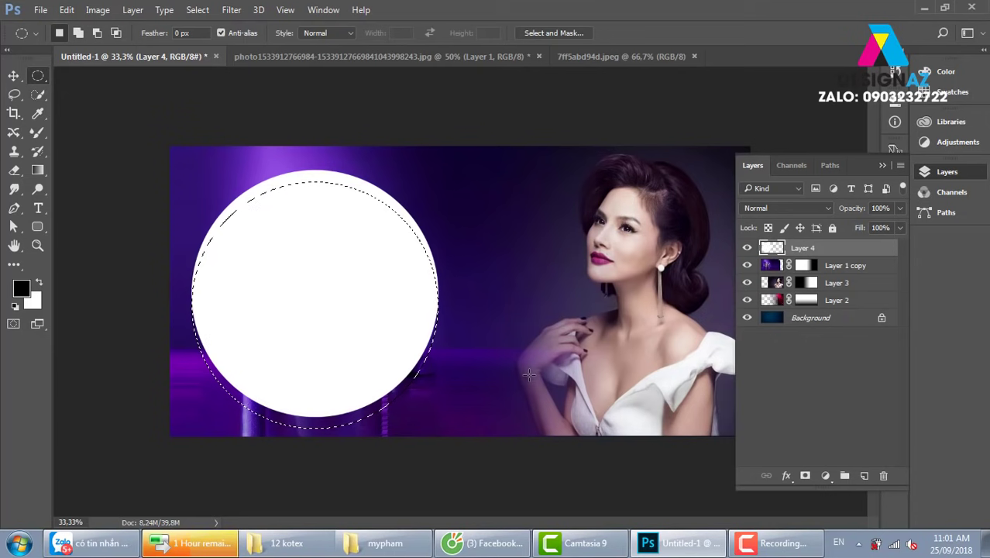
pyautogui.hotkey('shift', 'F6')
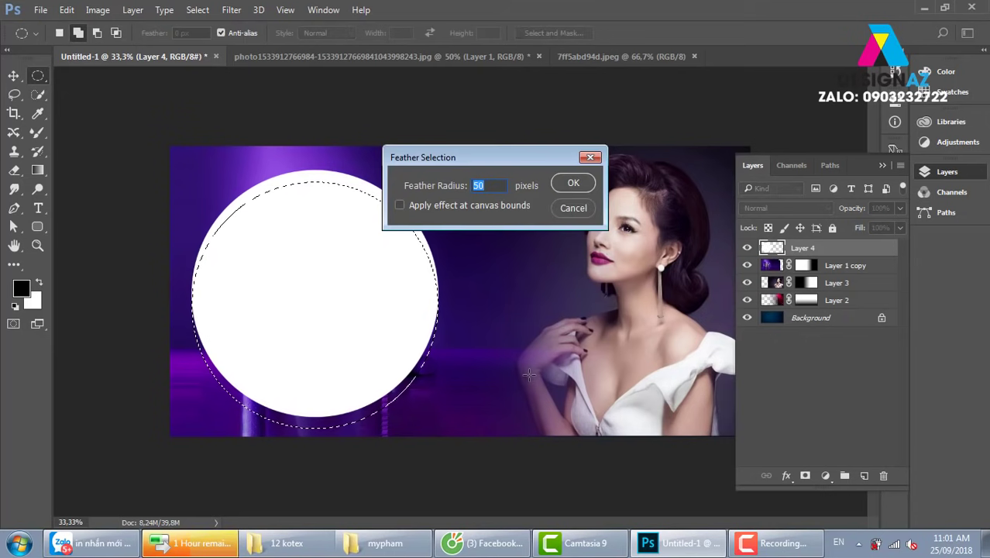
pyautogui.press('Return')
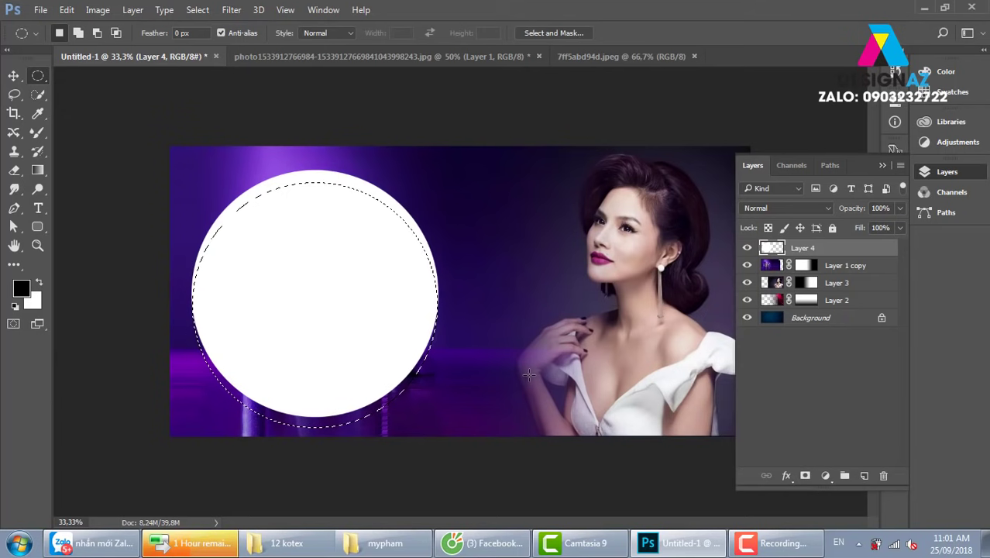
pyautogui.press('Delete')
pyautogui.press('Delete')
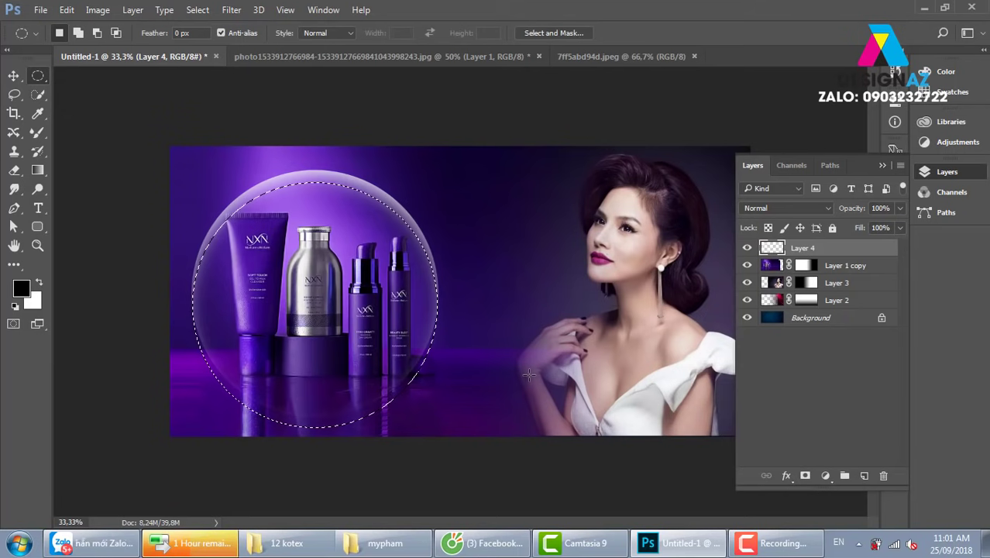
pyautogui.press('Delete')
pyautogui.press('v')
pyautogui.hotkey('ctrl', 'd')
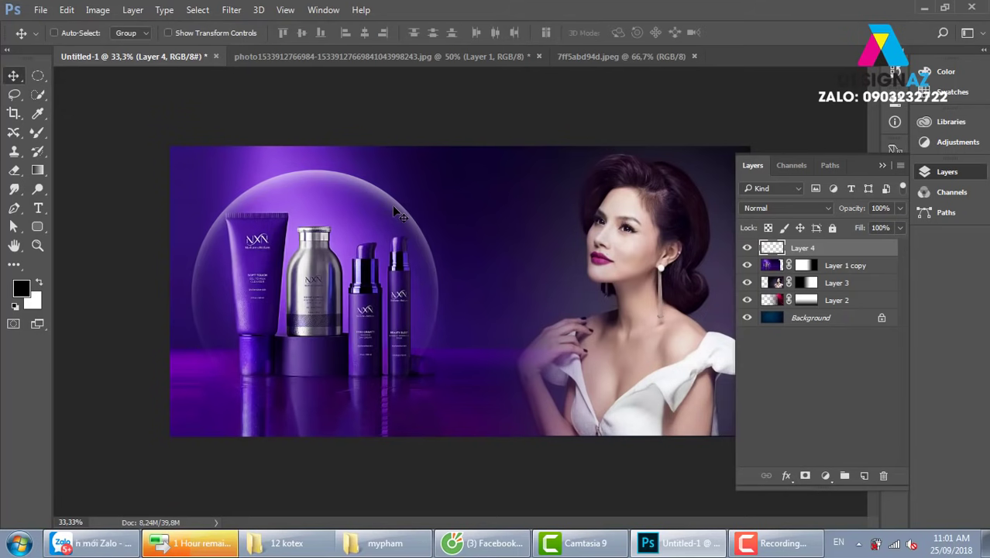
# Move the glow circle to the right, then delete Layer 4.
pyautogui.moveTo(392, 203); pyautogui.dragTo(460, 193)
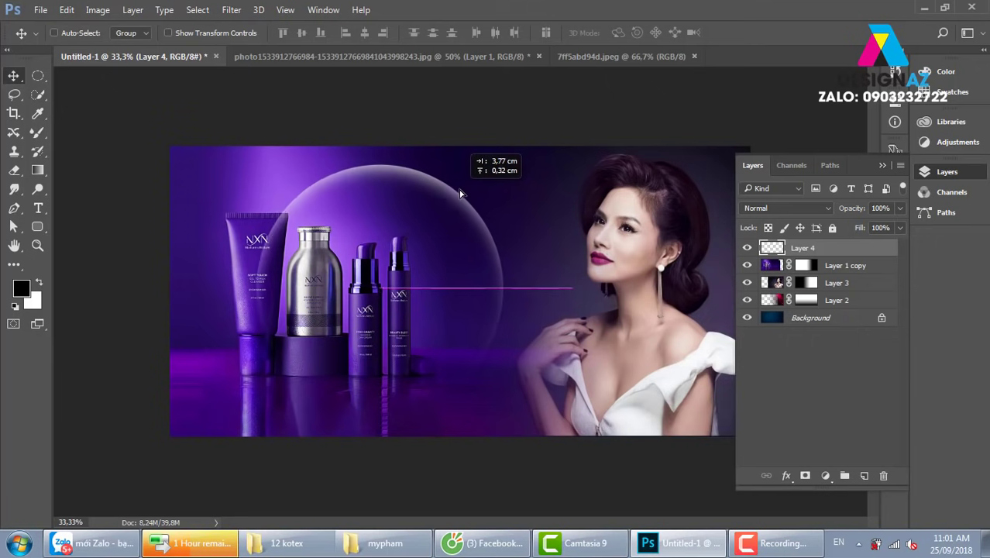
pyautogui.press('Delete')
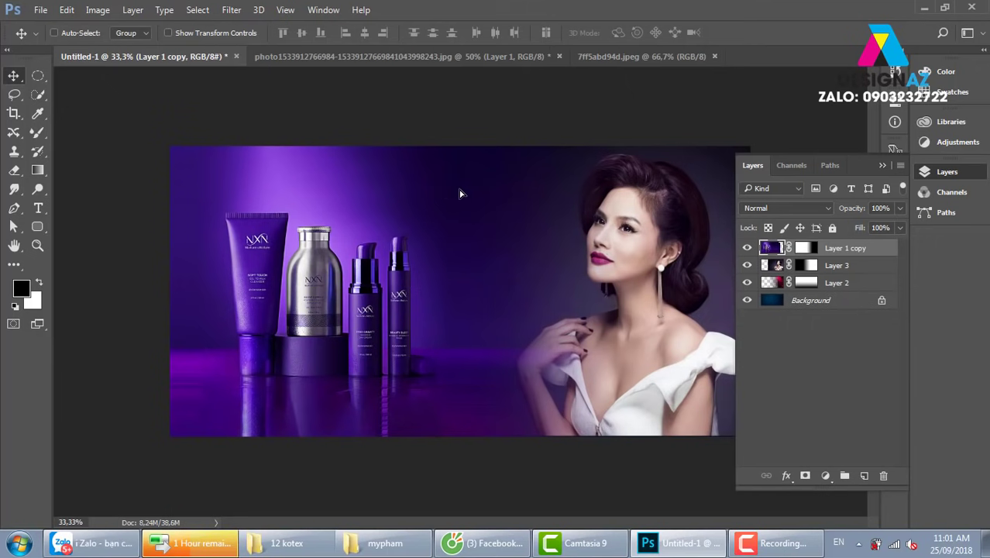
pyautogui.click(38, 75)
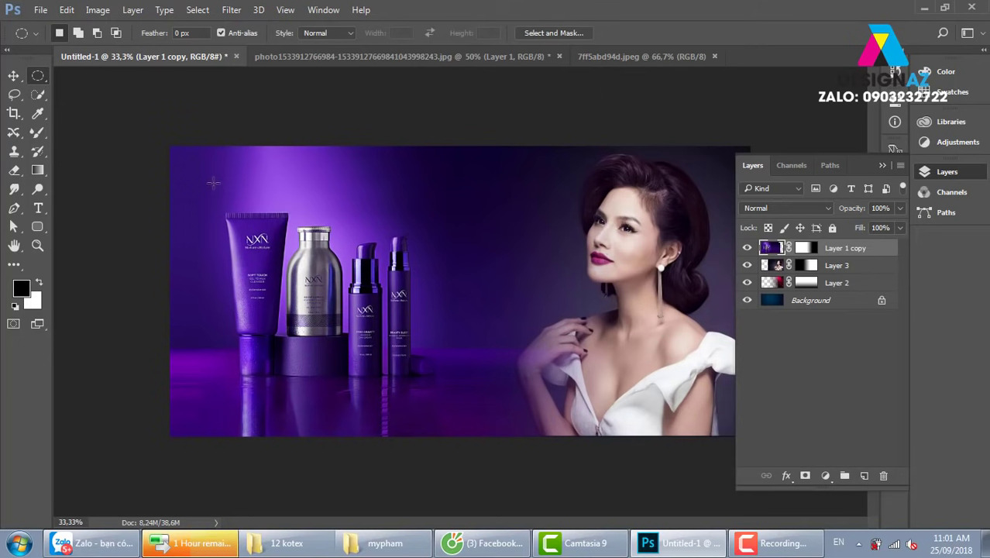
# Fill a large circular selection around the products with white on a new Layer 4.
pyautogui.moveTo(213, 183); pyautogui.dragTo(510, 422)
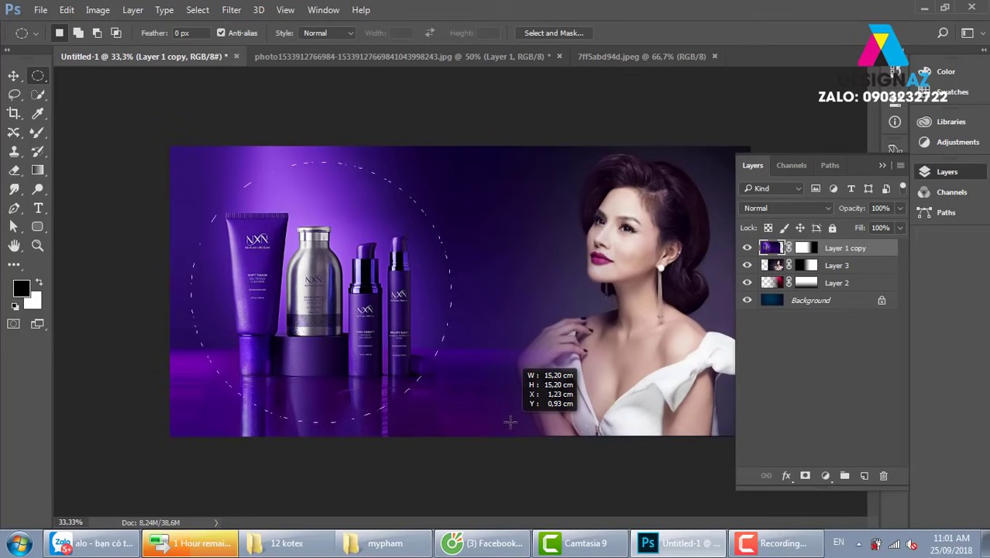
pyautogui.click(864, 474)
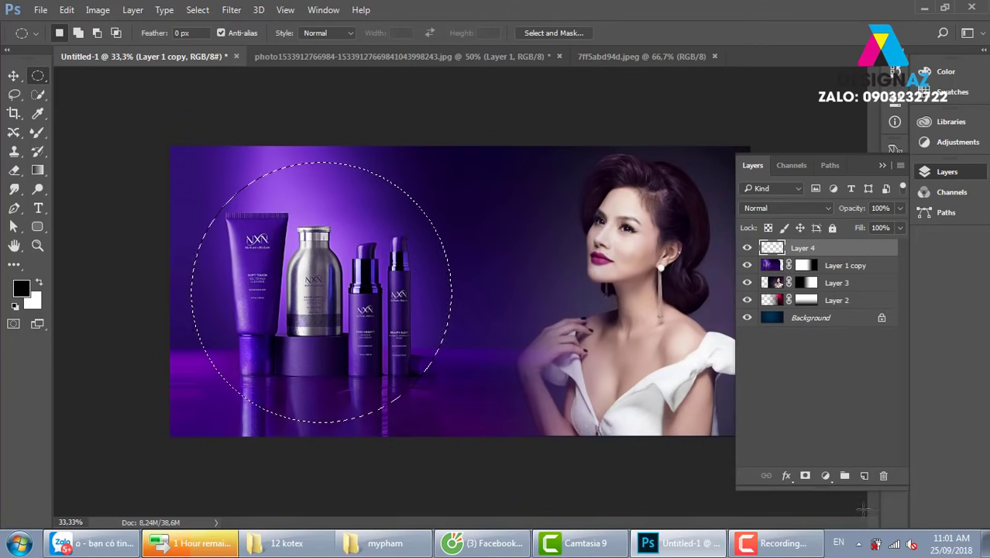
pyautogui.hotkey('ctrl', 'BackSpace')
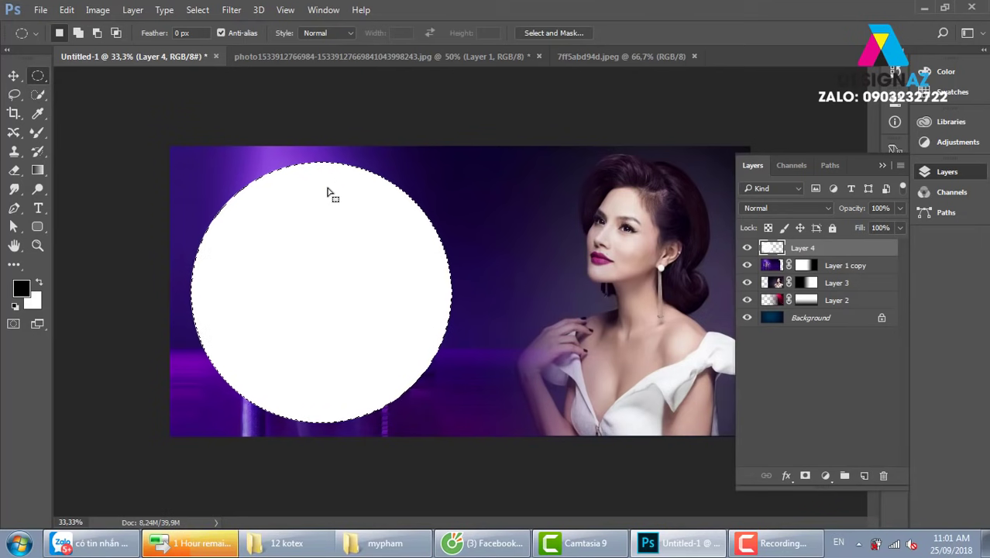
# Offset the selection, feather it 50 px, and delete the inside twice to leave a soft rim.
pyautogui.moveTo(340, 185); pyautogui.dragTo(339, 199)
pyautogui.press('Up')
pyautogui.press('Up')
pyautogui.press('Up')
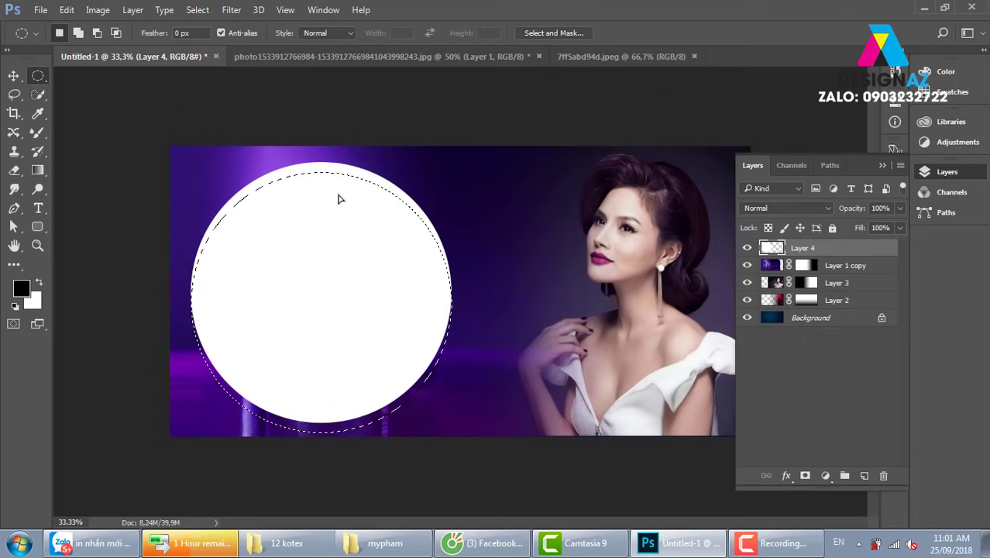
pyautogui.press('Delete')
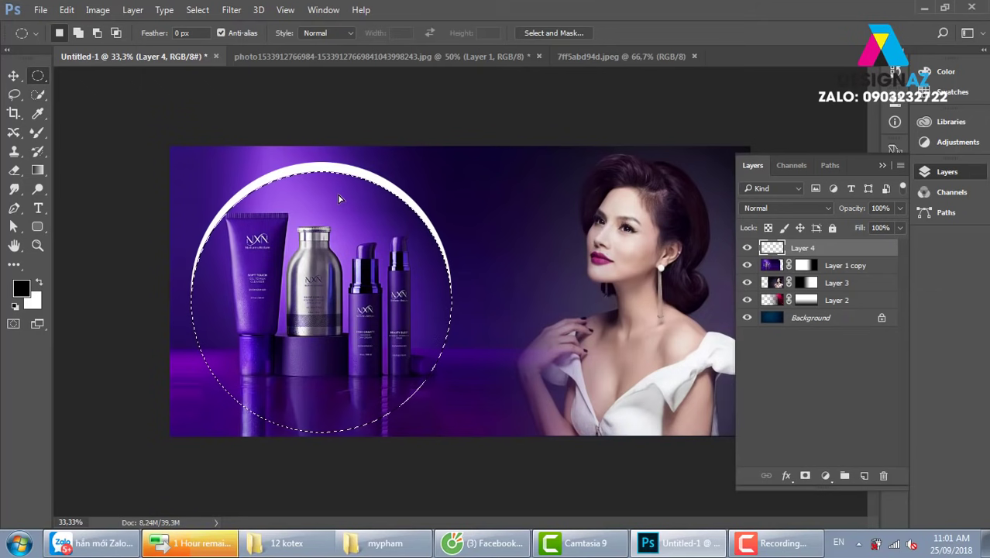
pyautogui.hotkey('ctrl', 'z')
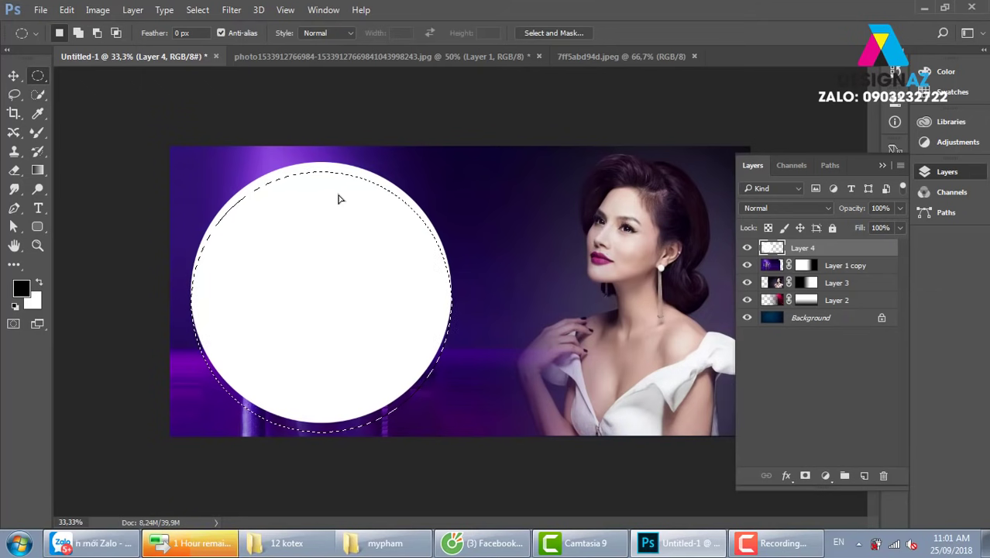
pyautogui.hotkey('shift', 'F6')
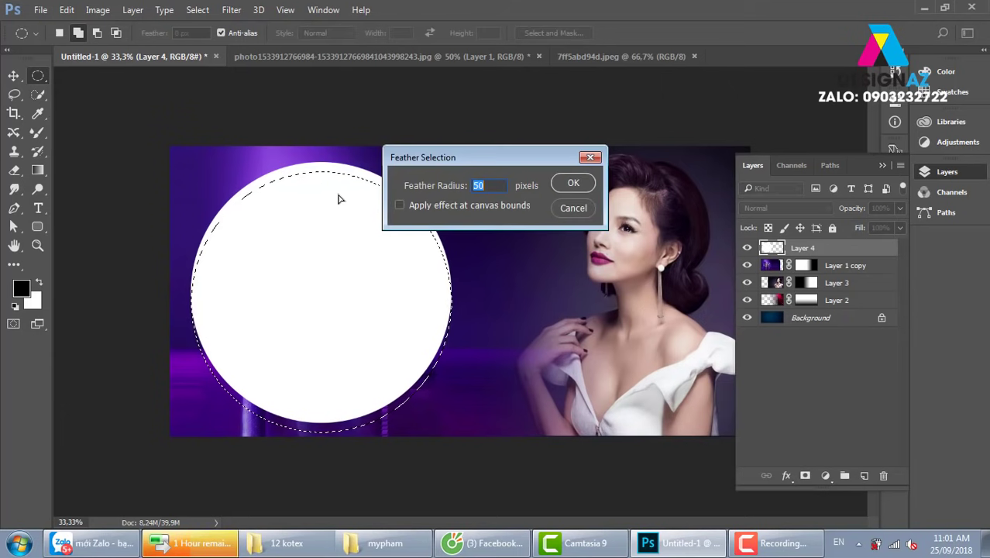
pyautogui.press('Return')
pyautogui.press('Delete')
pyautogui.press('Delete')
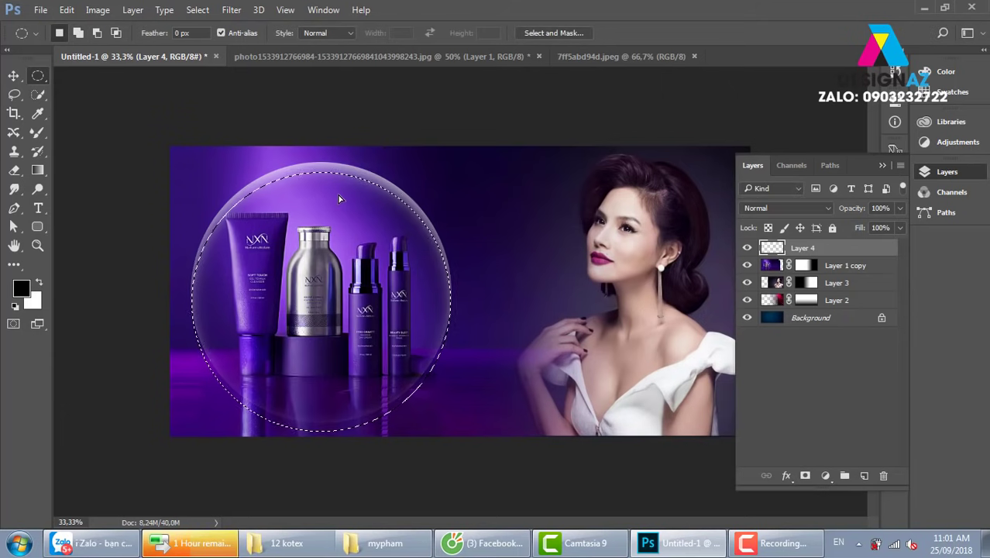
pyautogui.press('v')
pyautogui.hotkey('ctrl', 'd')
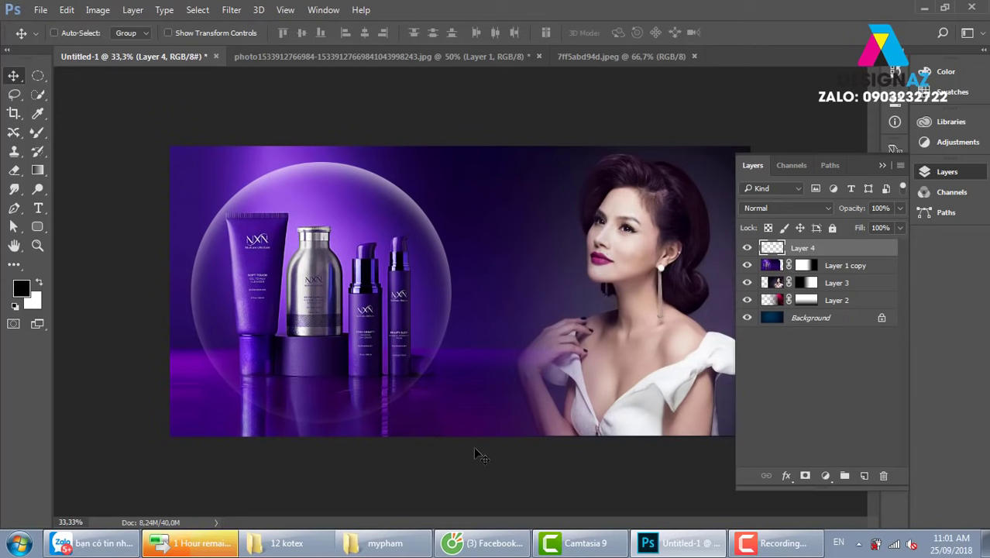
# Set Layer 4 to Color Dodge and add Layer 5 over a rectangular selection of the left area.
pyautogui.click(826, 209)
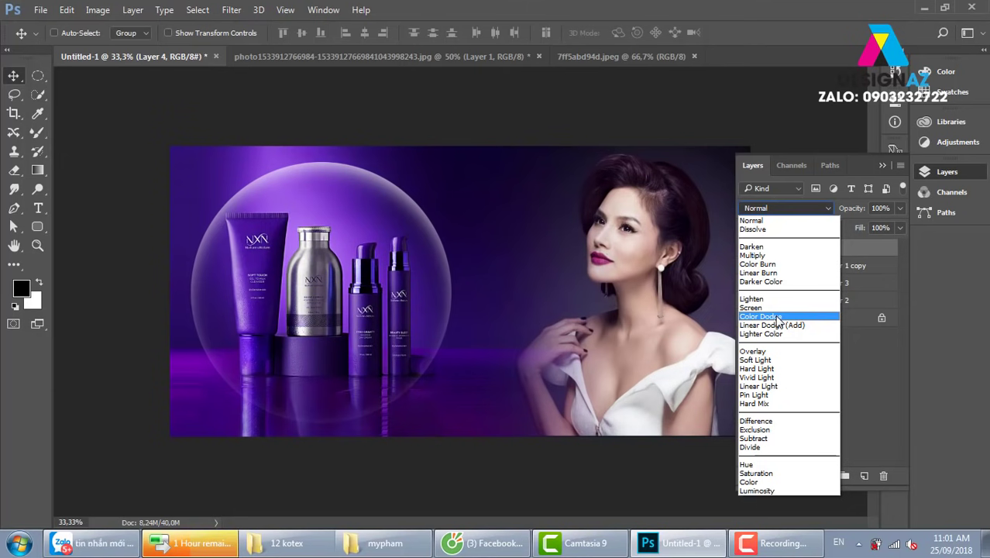
pyautogui.click(776, 316)
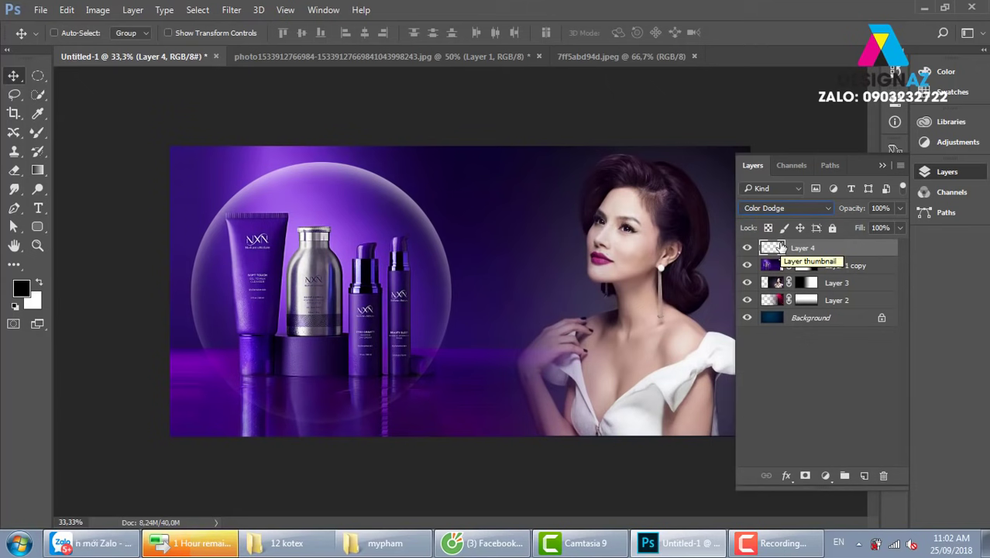
pyautogui.rightClick(36, 73)
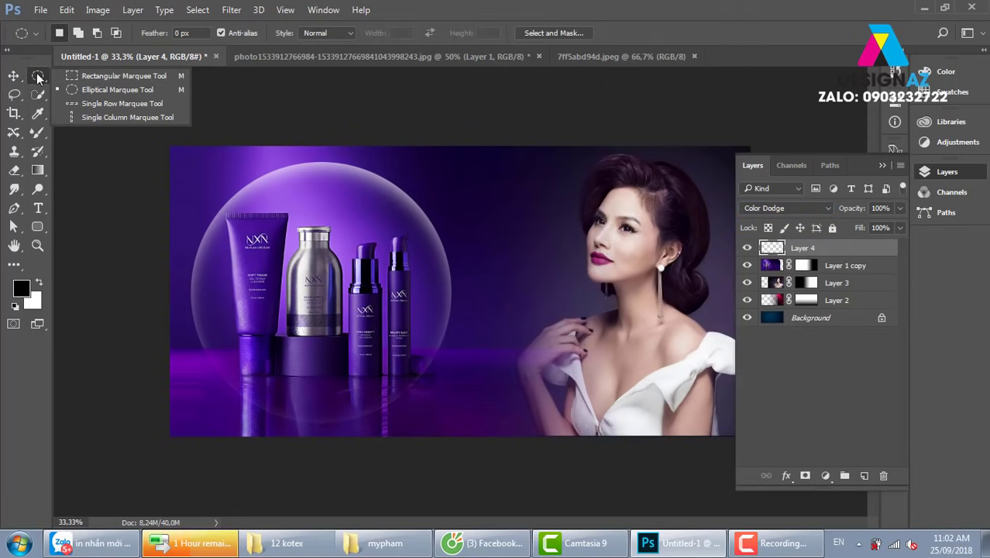
pyautogui.click(88, 72)
pyautogui.moveTo(171, 145); pyautogui.dragTo(601, 469)
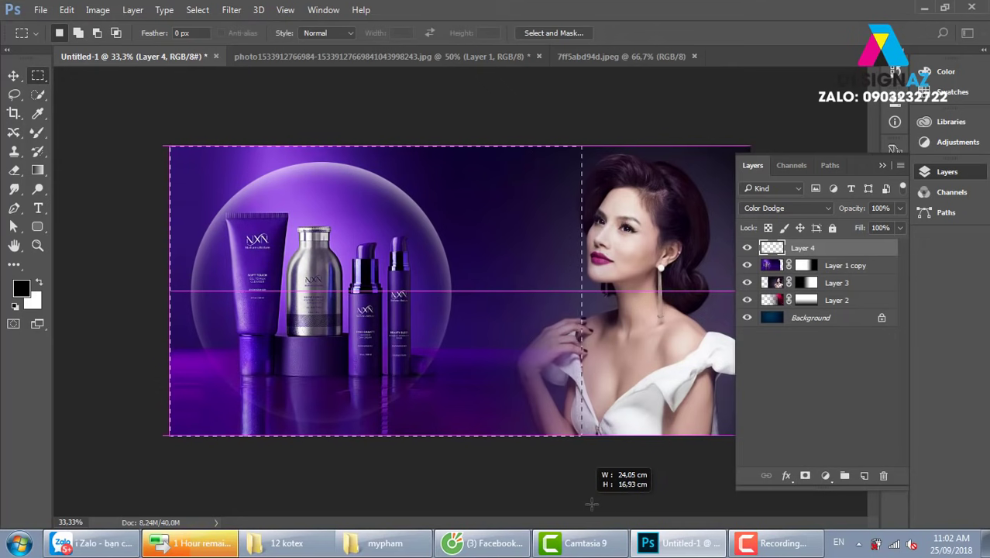
pyautogui.click(863, 475)
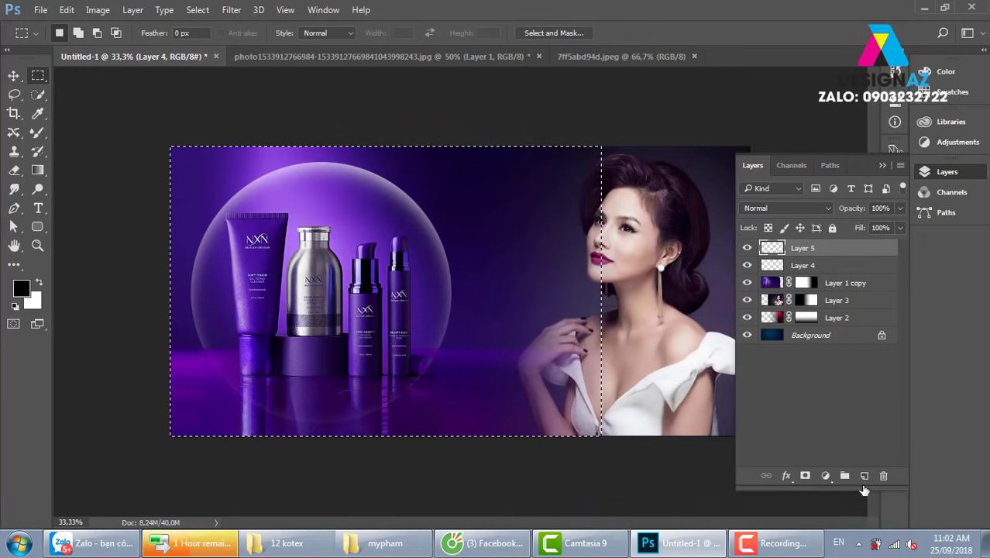
# Fill the rectangle black, try reordering it with the ring layer, then undo the fill.
pyautogui.hotkey('alt', 'BackSpace')
pyautogui.hotkey('ctrl', 'd')
pyautogui.press('v')
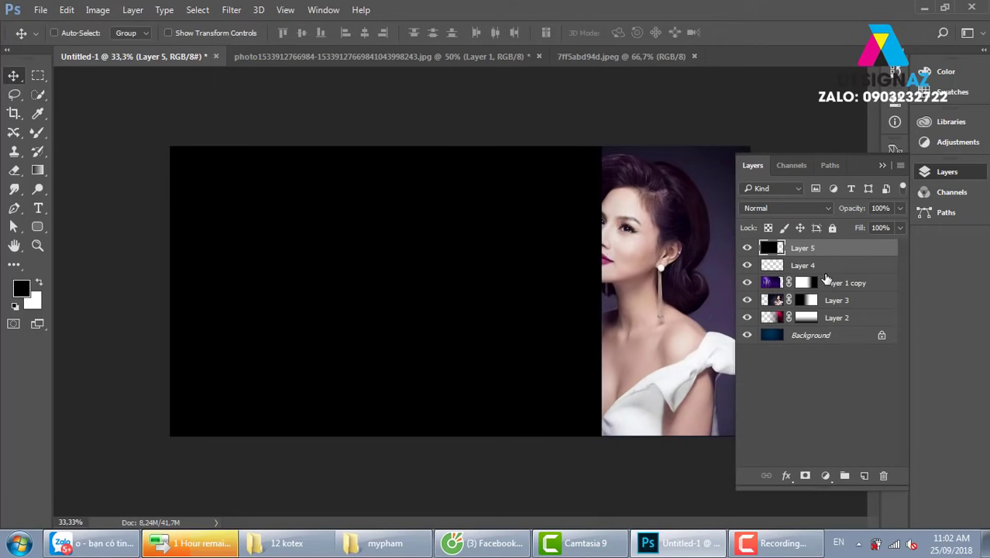
pyautogui.hotkey('ctrl', '[')
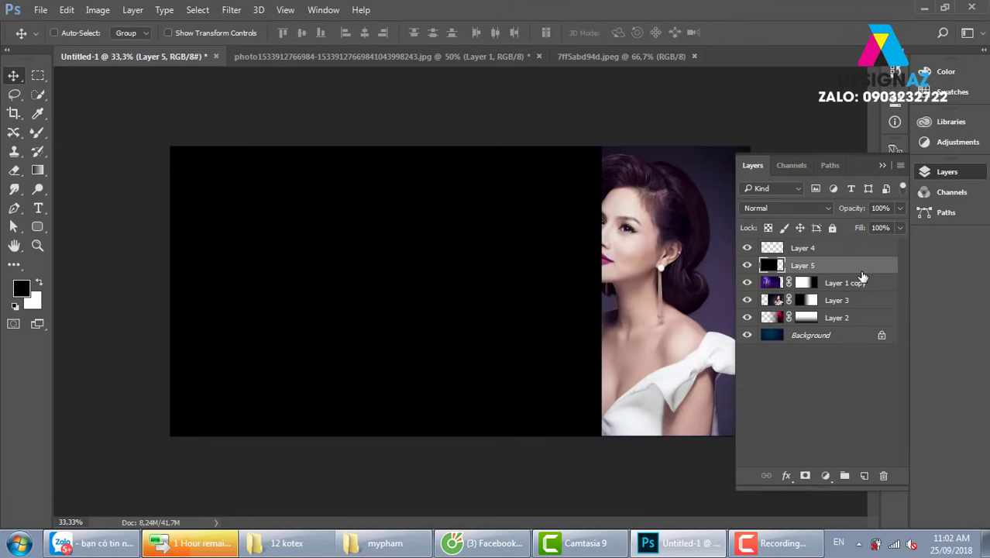
pyautogui.click(825, 252)
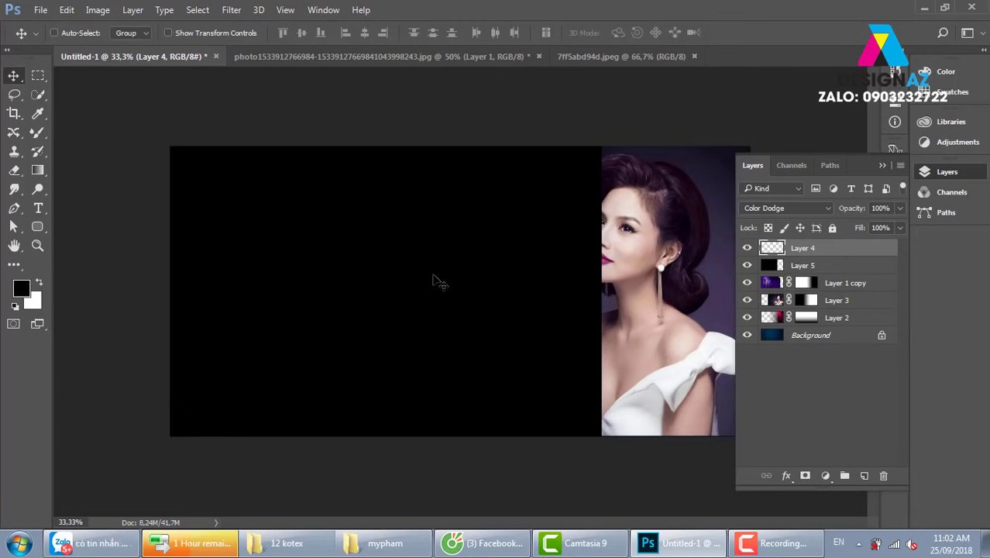
pyautogui.hotkey('ctrl', '[')
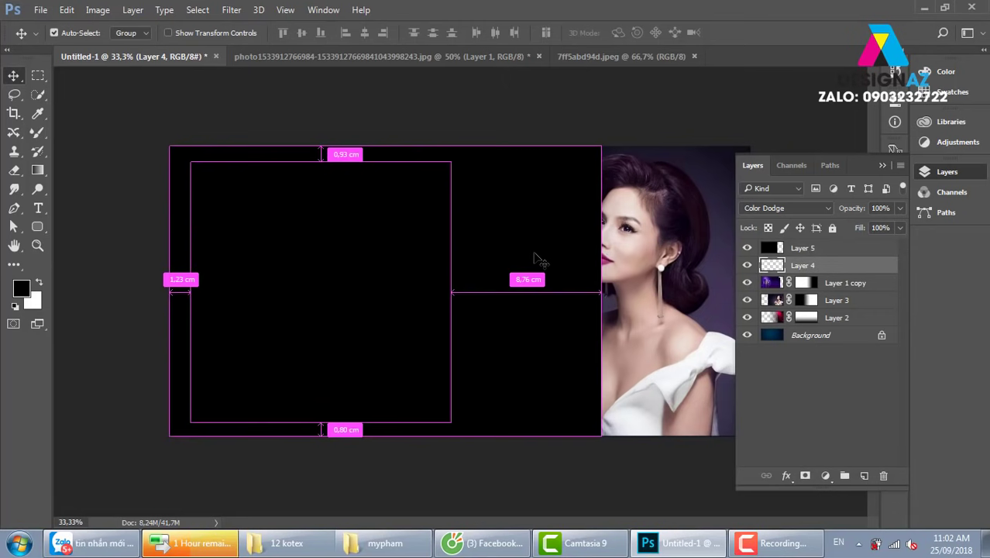
pyautogui.hotkey('ctrl', 'z')
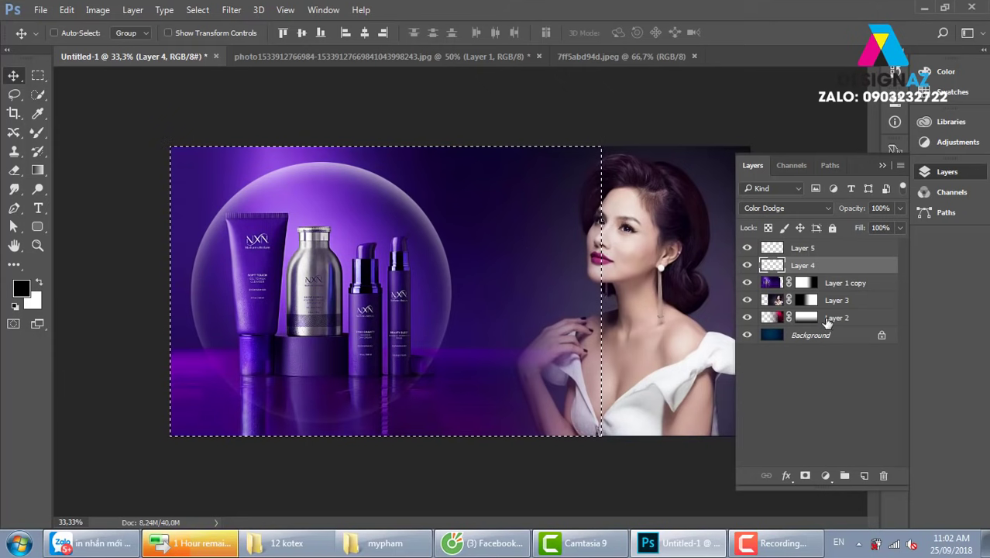
# Fill Layer 5 with black and move it beneath the ring layer.
pyautogui.click(829, 250)
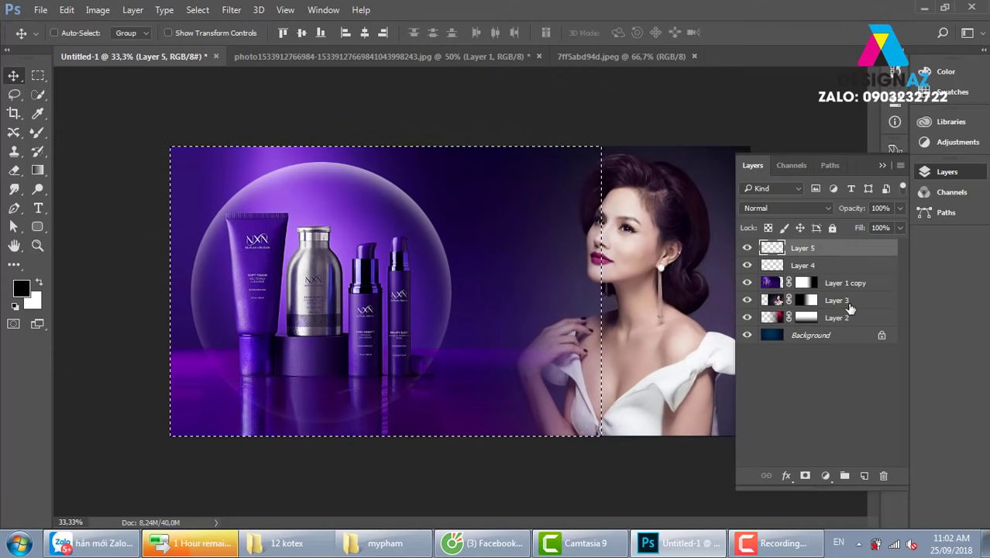
pyautogui.hotkey('alt', 'BackSpace')
pyautogui.hotkey('ctrl', 'd')
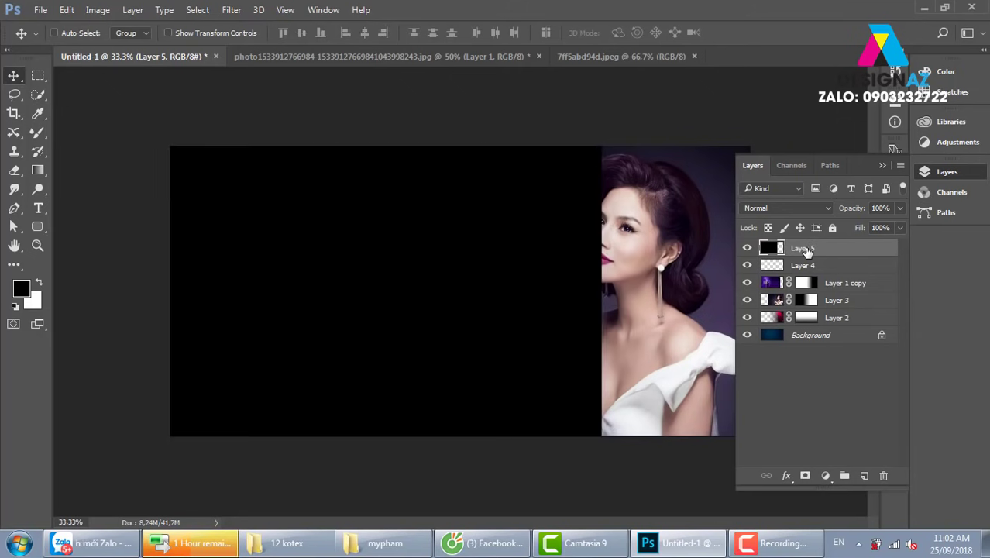
pyautogui.moveTo(807, 250); pyautogui.dragTo(806, 267)
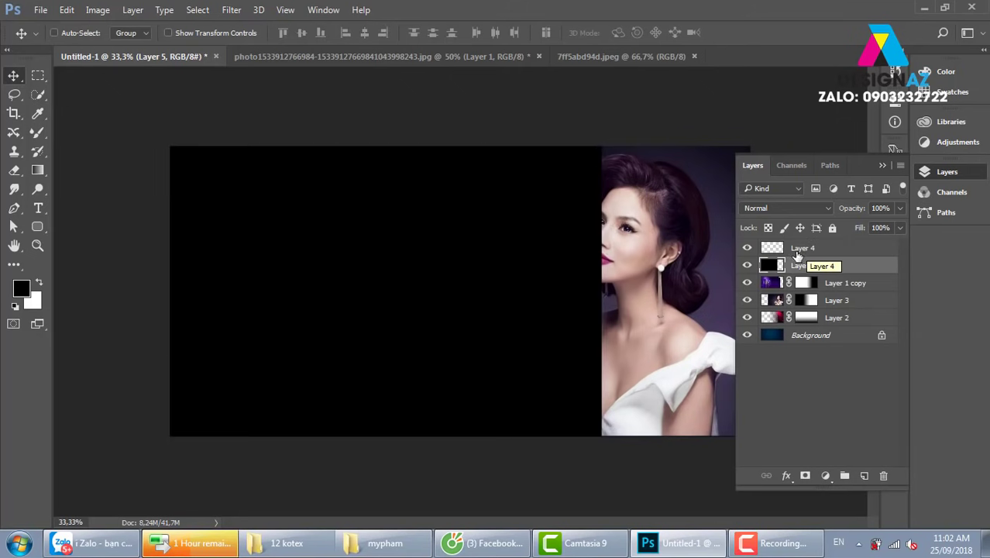
# Reset Layer 4 to Normal, merge it with the black layer, and blend as Color Dodge.
pyautogui.click(810, 249)
pyautogui.click(802, 209)
pyautogui.click(781, 216)
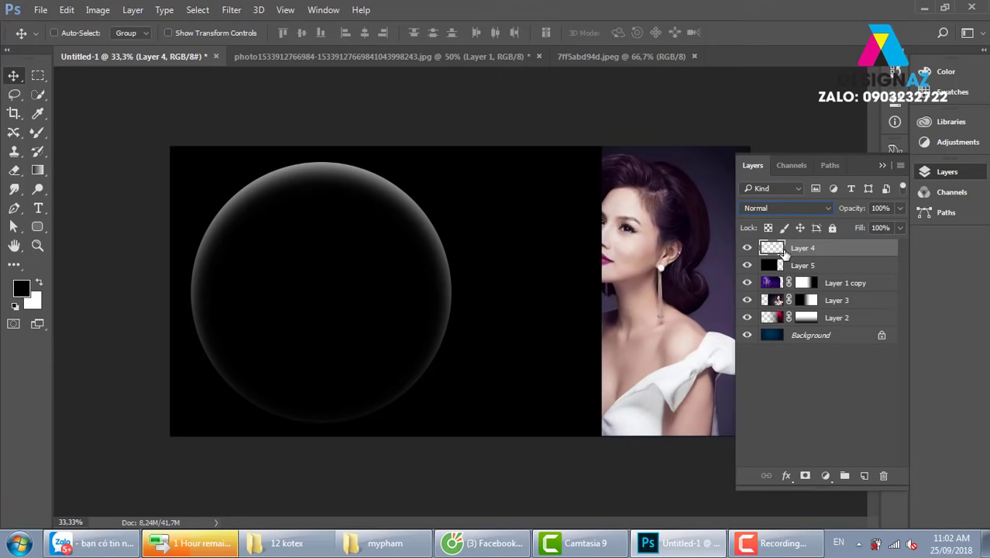
pyautogui.keyDown('shift'); pyautogui.click(840, 266); pyautogui.keyUp('shift')
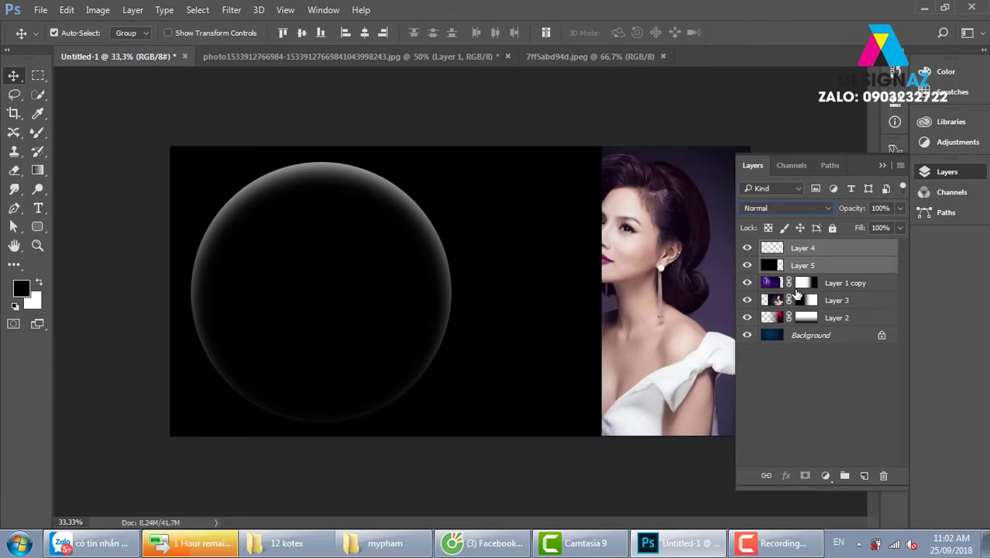
pyautogui.hotkey('ctrl', 'e')
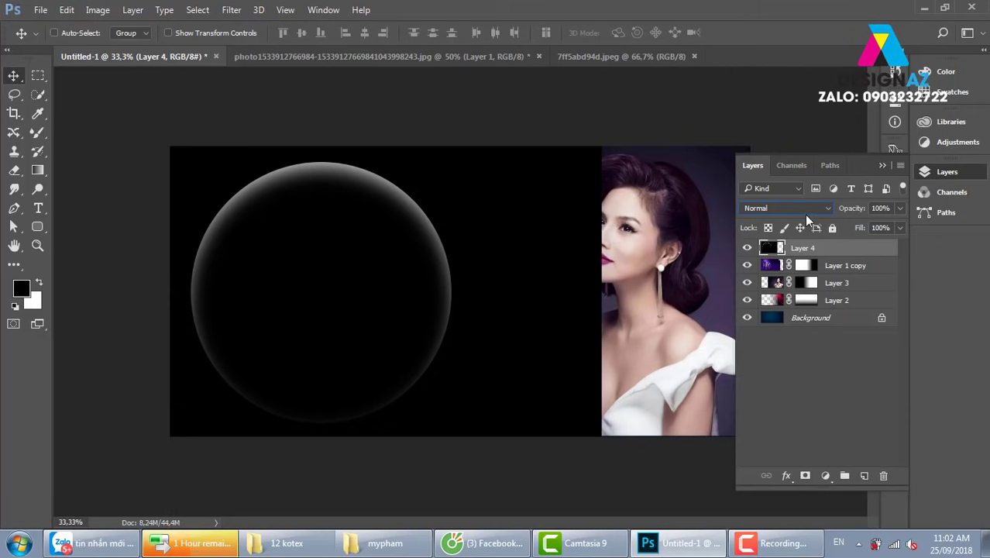
pyautogui.click(804, 207)
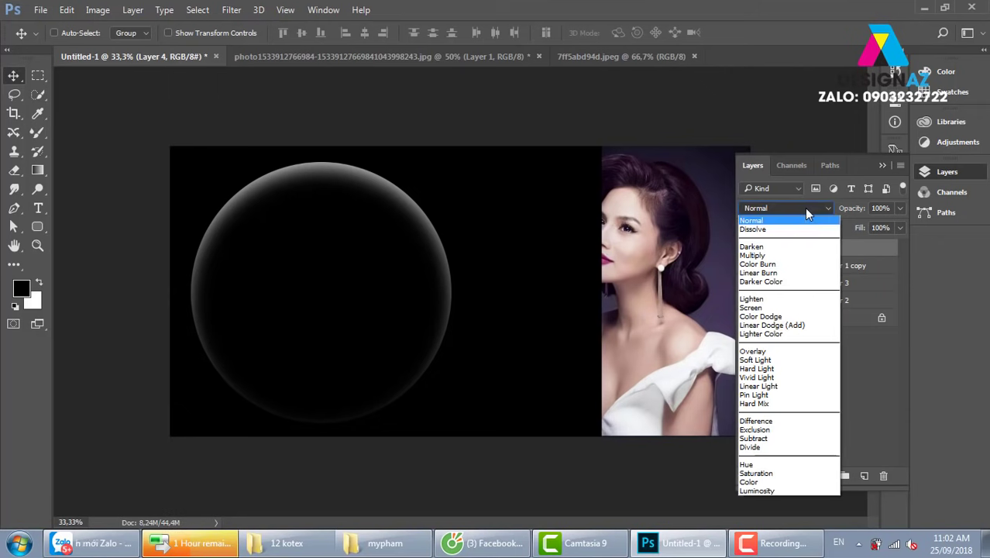
pyautogui.click(791, 317)
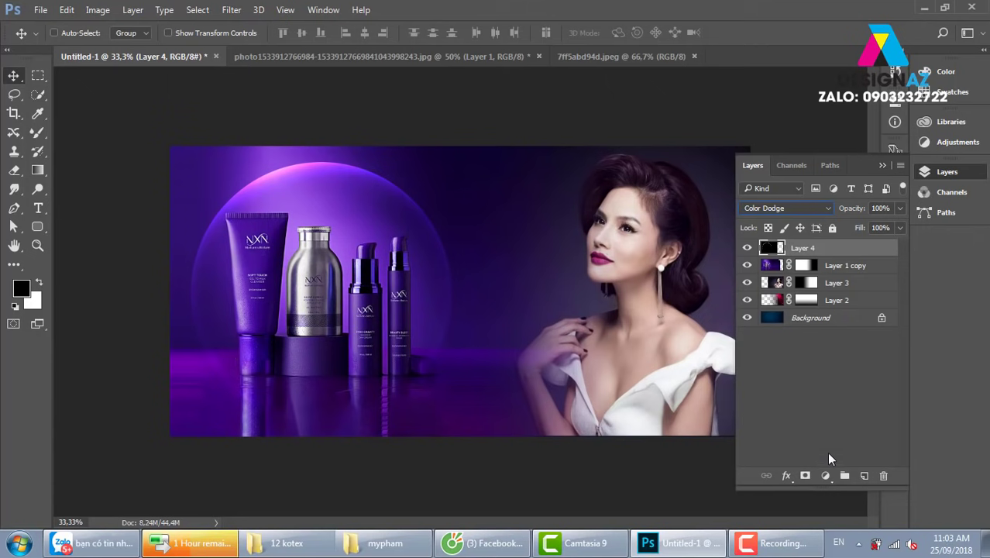
# Mask Layer 4 with a top-to-bottom gradient fade, then duplicate it as Layer 4 copy.
pyautogui.click(785, 475)
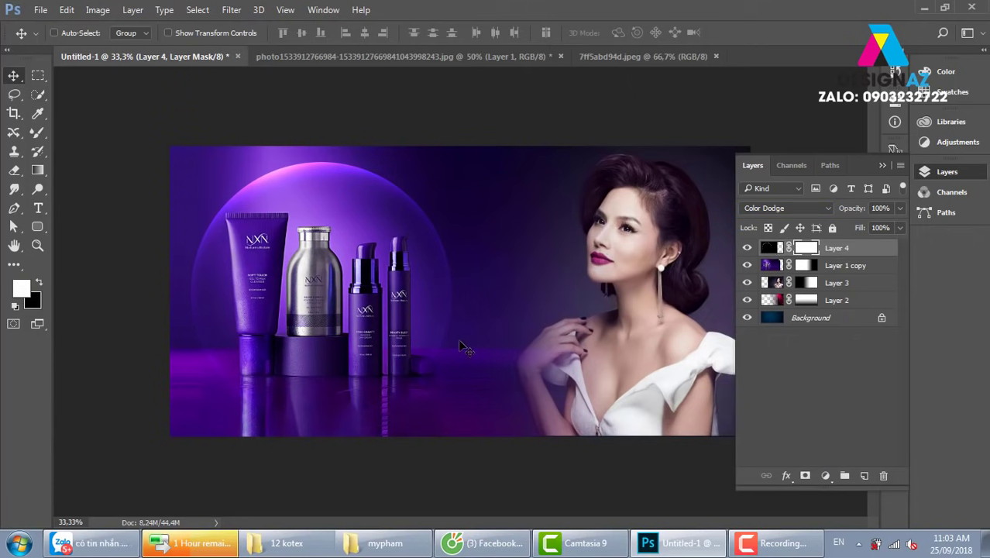
pyautogui.press('g')
pyautogui.moveTo(341, 271); pyautogui.dragTo(338, 359)
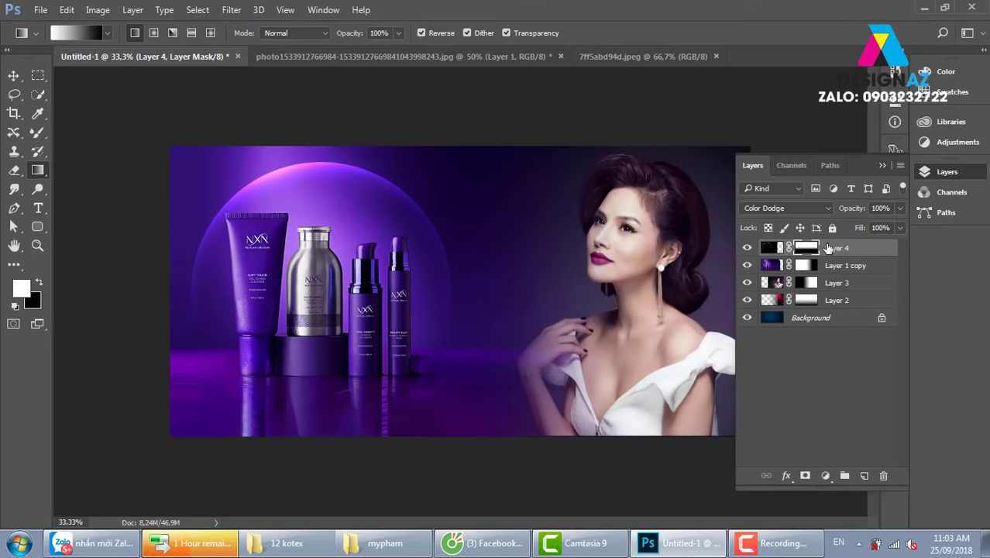
pyautogui.click(771, 248)
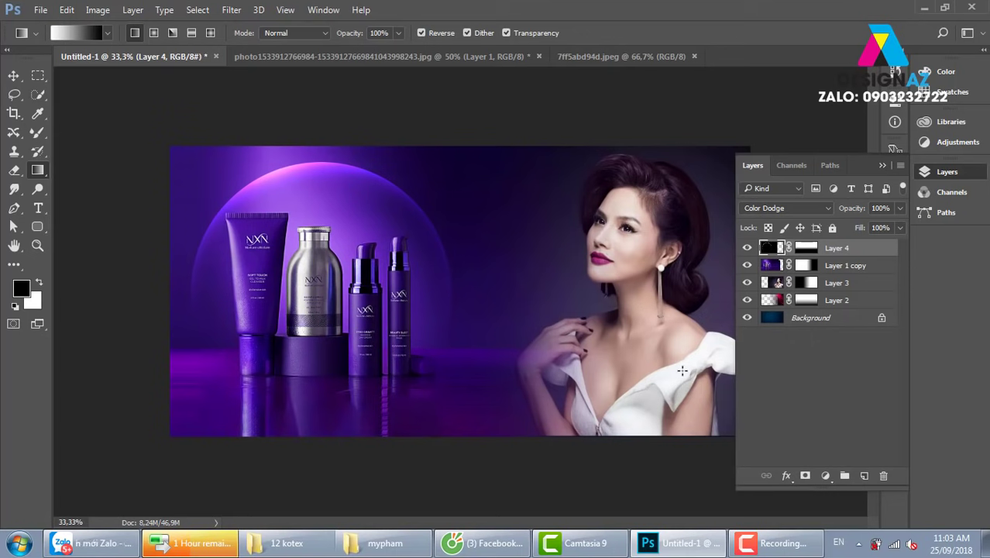
pyautogui.hotkey('ctrl', 'j')
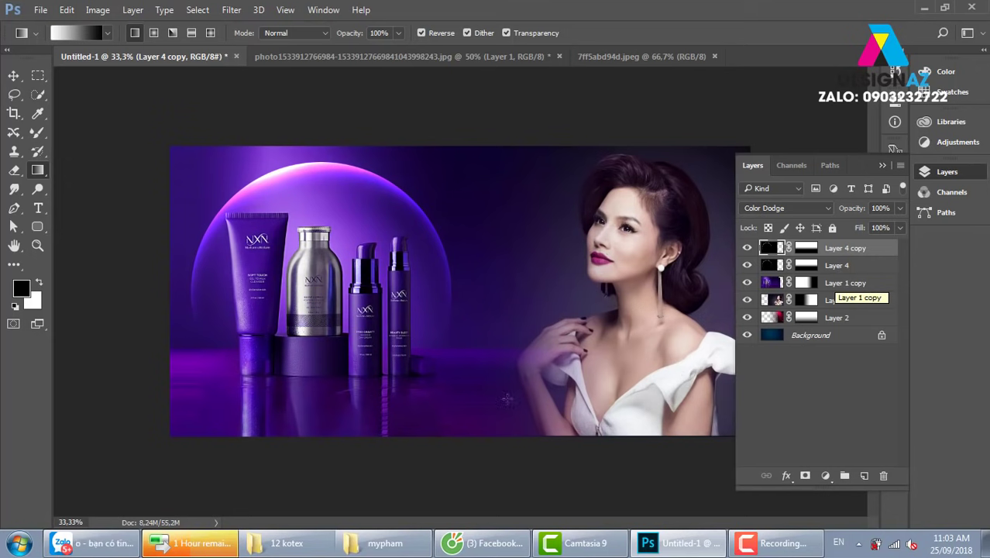
# Reposition Layer 1 copy and delete its layer mask.
pyautogui.press('v')
pyautogui.click(769, 284)
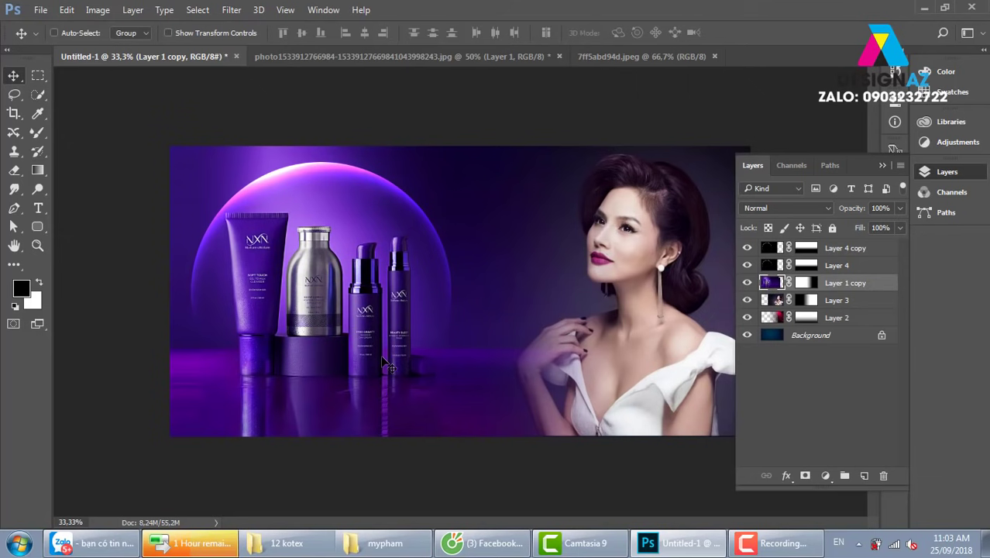
pyautogui.moveTo(383, 360); pyautogui.dragTo(383, 378)
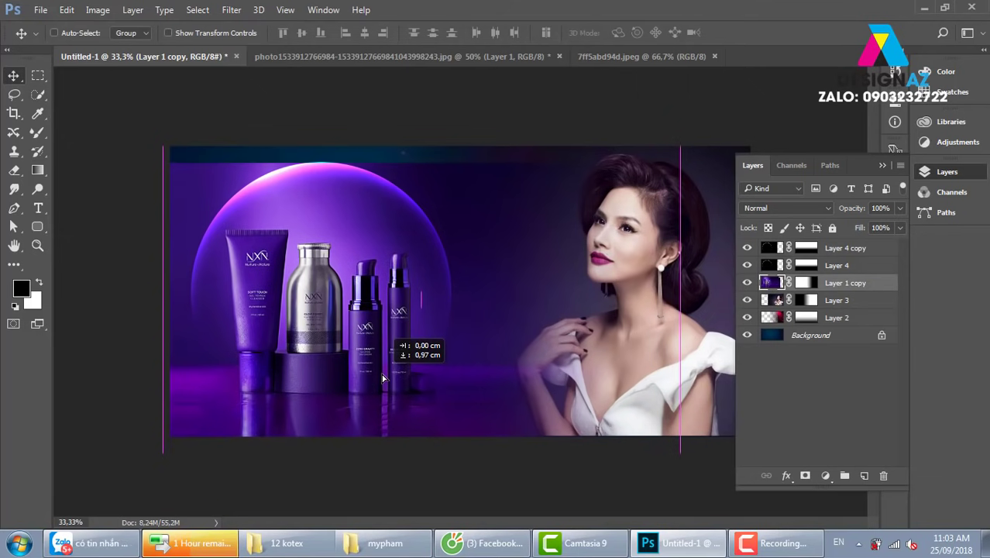
pyautogui.moveTo(382, 377); pyautogui.dragTo(382, 376)
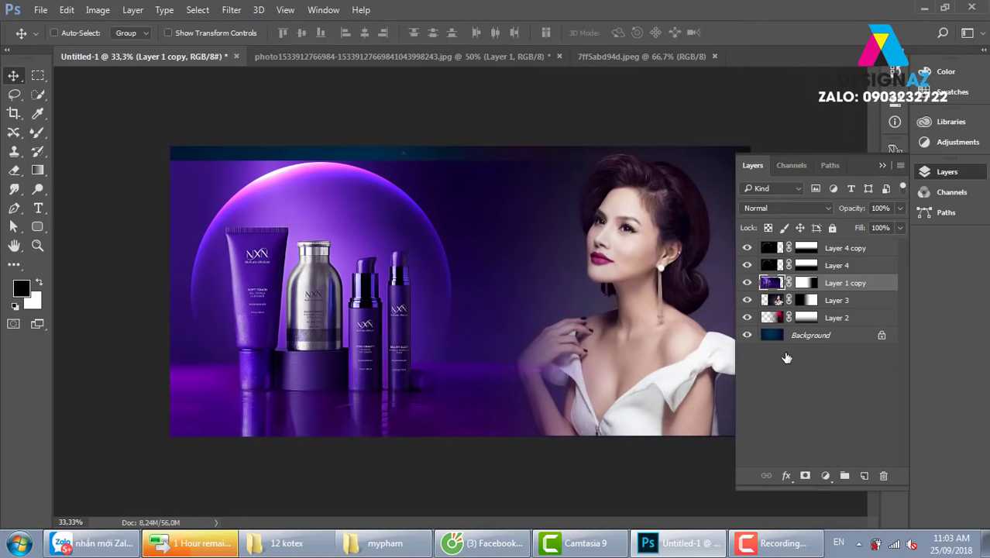
pyautogui.rightClick(806, 283)
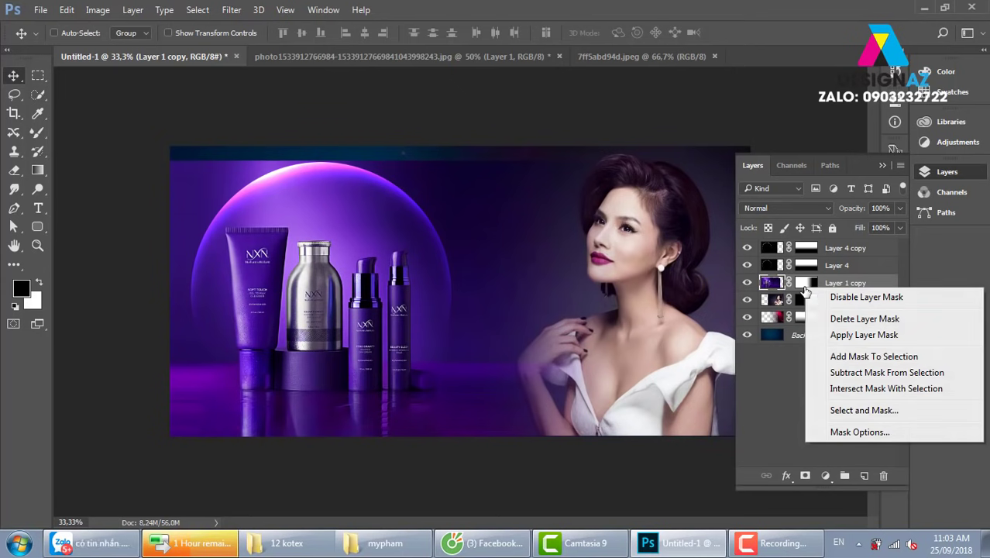
pyautogui.click(862, 318)
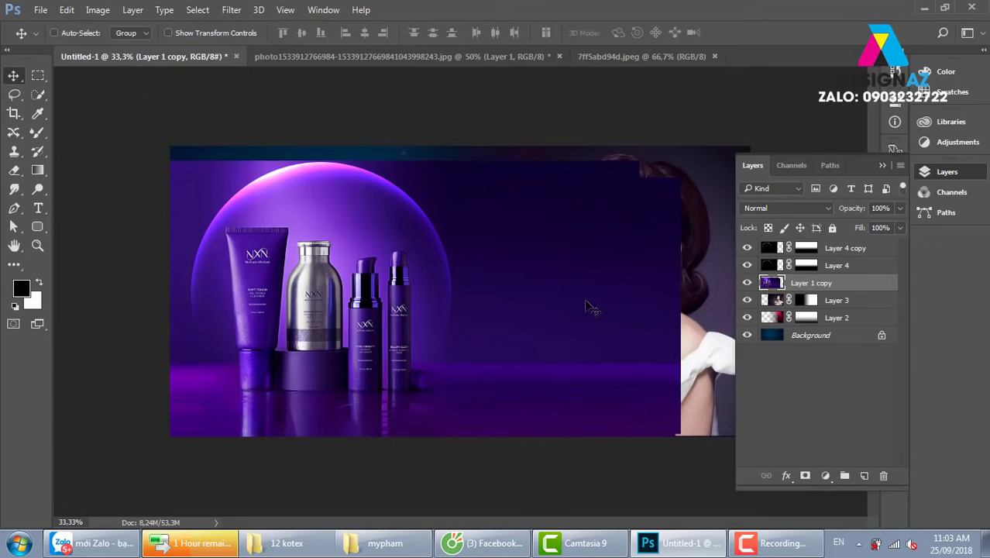
pyautogui.moveTo(577, 302)
pyautogui.mouseDown()
pyautogui.moveTo(617, 299)
pyautogui.moveTo(523, 302)
pyautogui.mouseUp()
# Content-Aware Fill the empty band along the canvas top, then deselect.
pyautogui.press('m')
pyautogui.moveTo(153, 141); pyautogui.dragTo(702, 175)
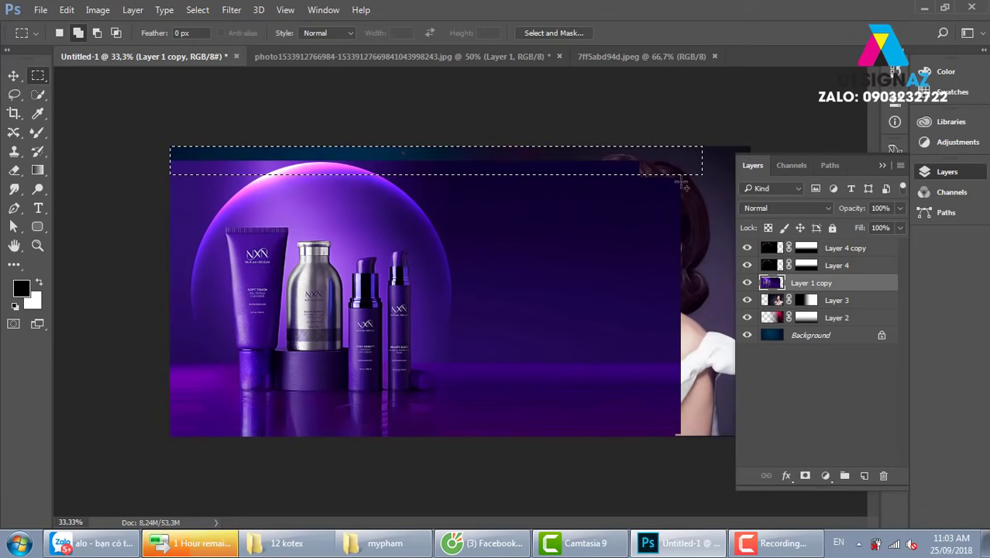
pyautogui.hotkey('shift', 'F5')
pyautogui.press('Return')
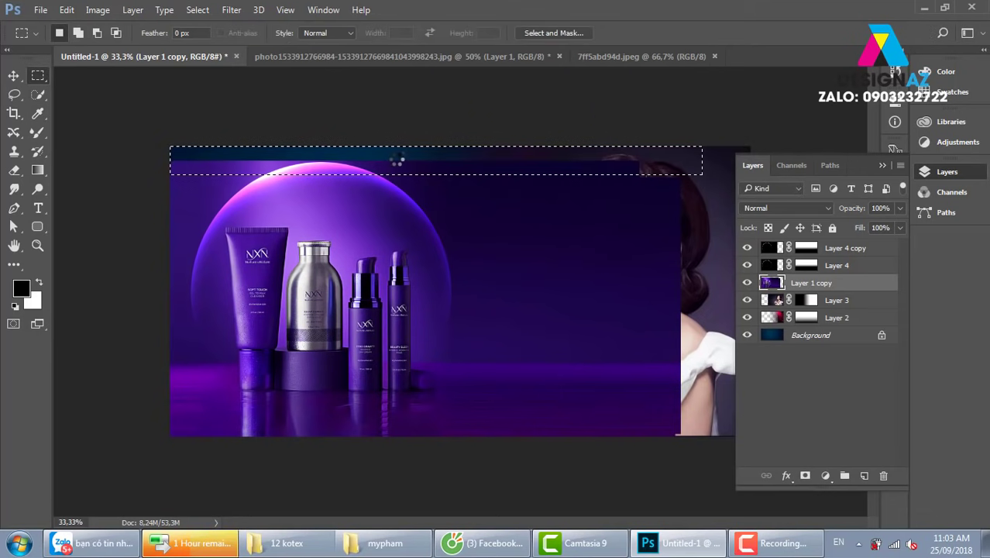
pyautogui.press('v')
pyautogui.hotkey('ctrl', 'd')
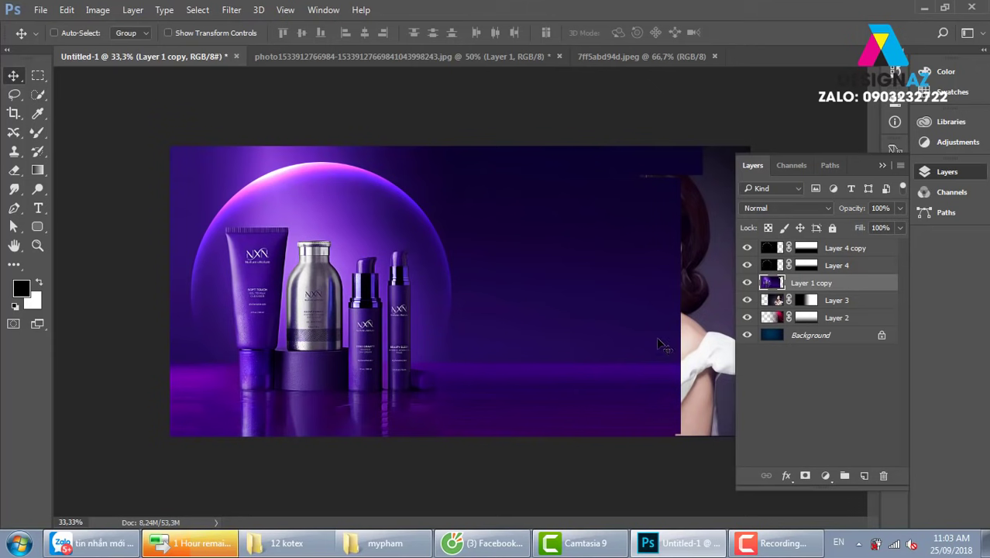
# Mask Layer 1 copy with horizontal gradients so the model shows through on the right.
pyautogui.click(806, 476)
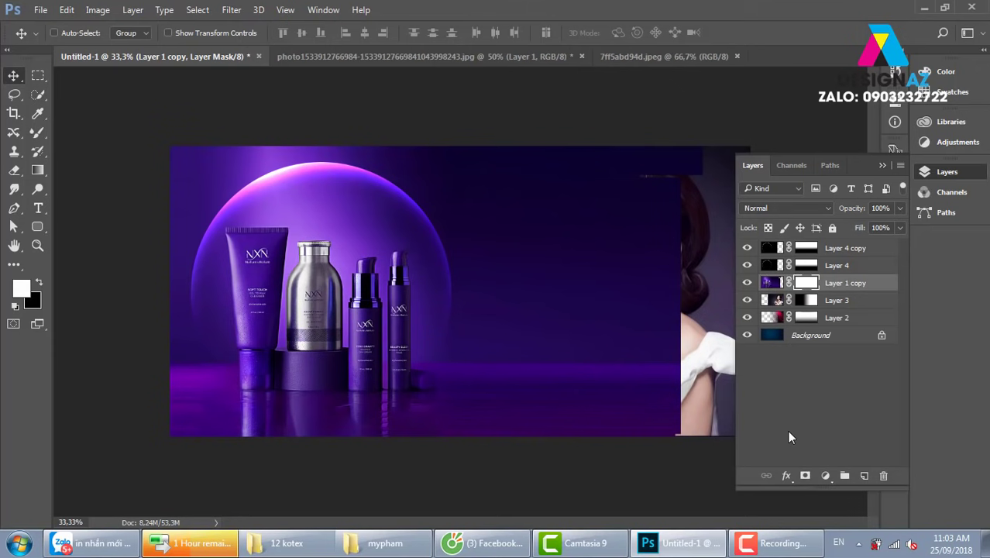
pyautogui.press('g')
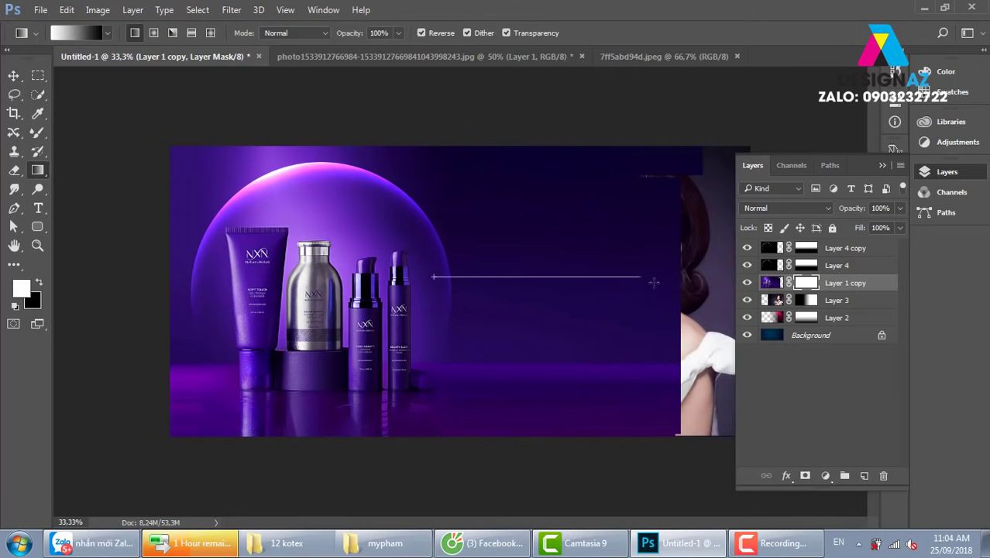
pyautogui.moveTo(431, 276); pyautogui.dragTo(657, 280)
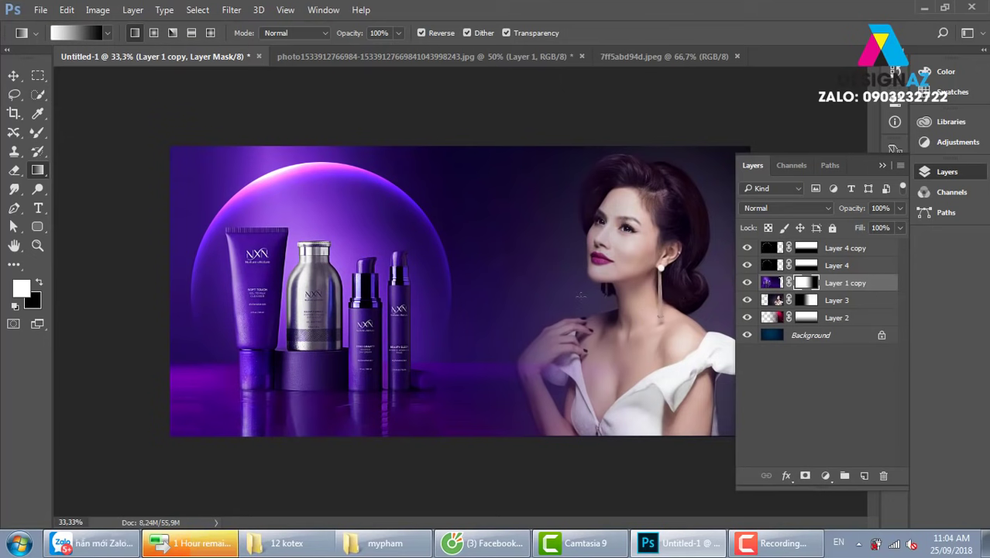
pyautogui.moveTo(409, 292); pyautogui.dragTo(612, 301)
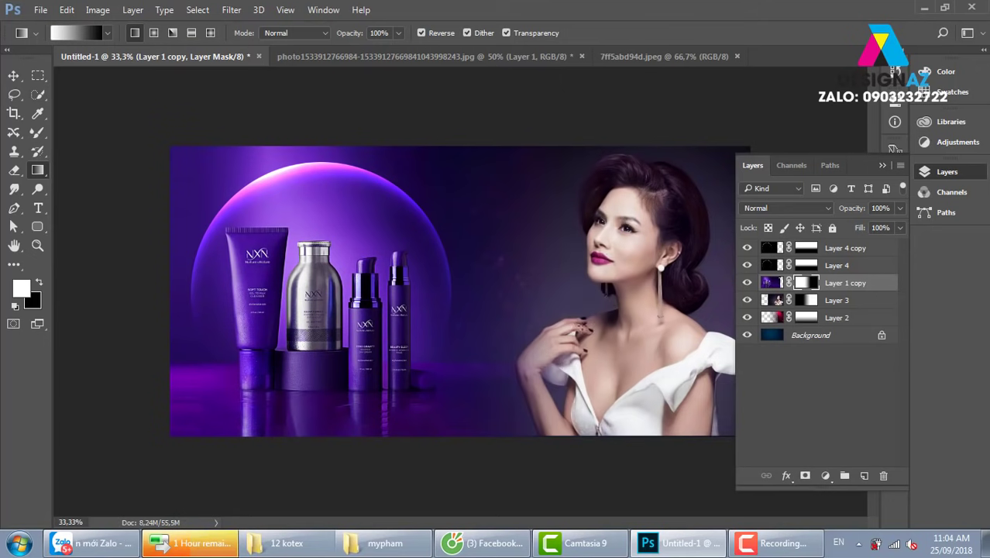
pyautogui.moveTo(464, 279); pyautogui.dragTo(609, 279)
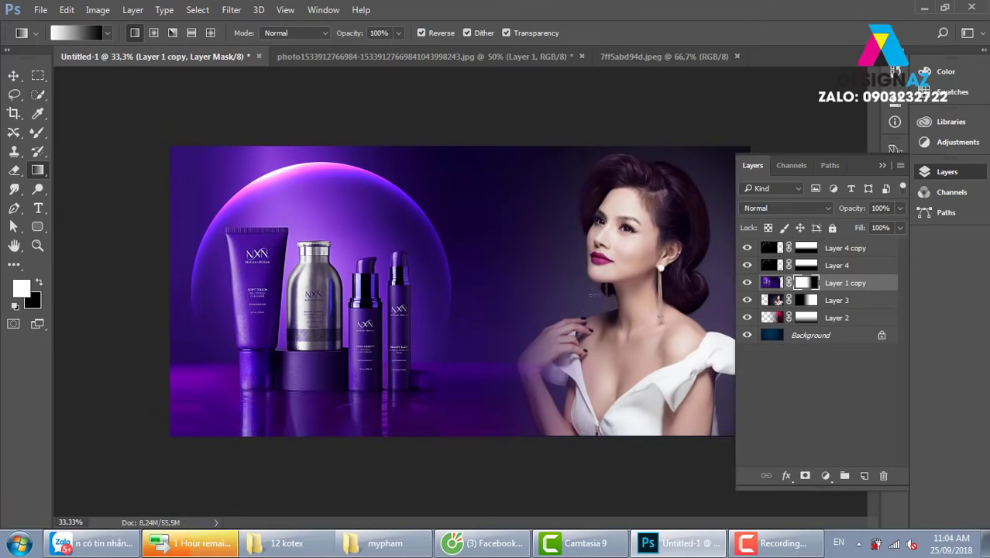
# Move the model on Layer 3 about 1.35 cm to the right.
pyautogui.click(882, 165)
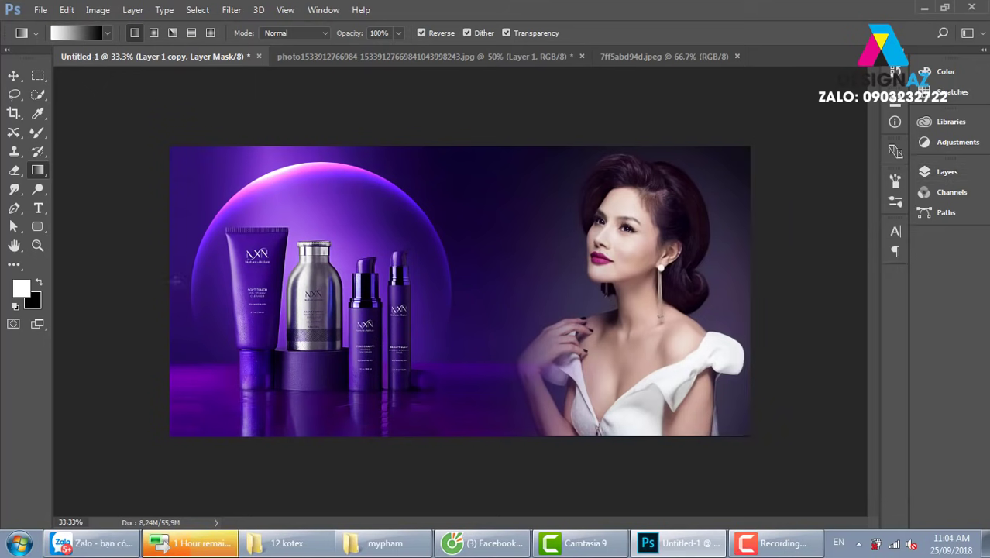
pyautogui.press('v')
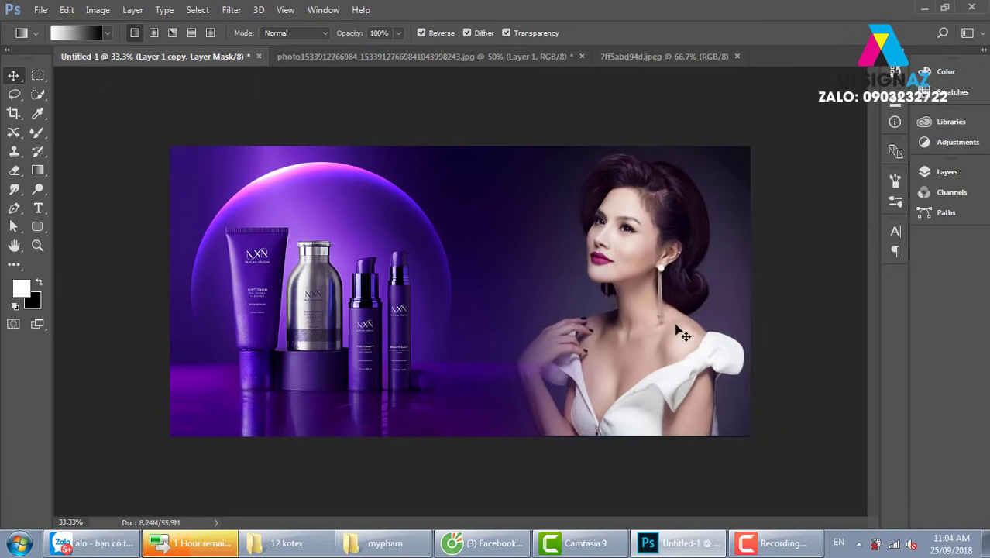
pyautogui.rightClick(659, 264)
pyautogui.click(677, 271)
pyautogui.moveTo(640, 288); pyautogui.dragTo(667, 272)
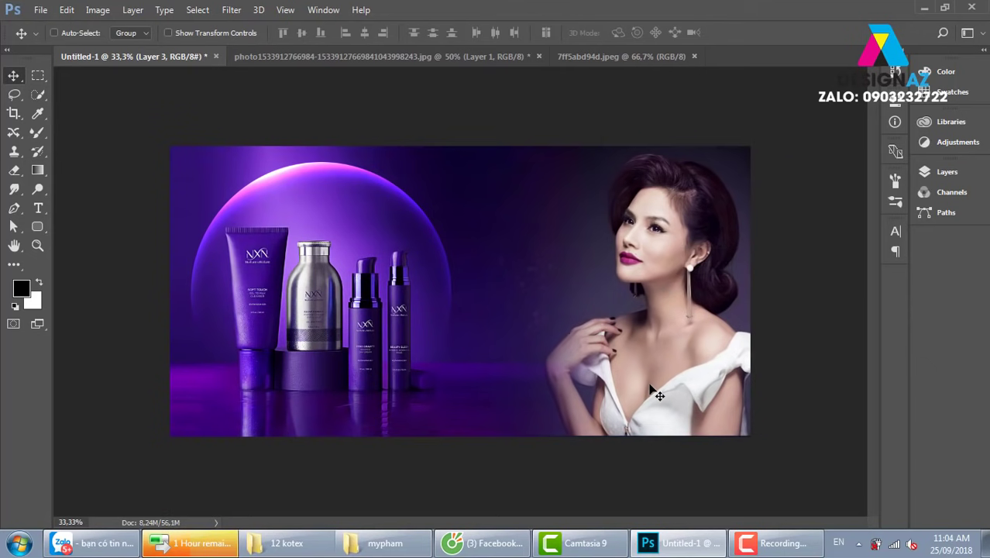
pyautogui.moveTo(697, 346); pyautogui.dragTo(688, 350)
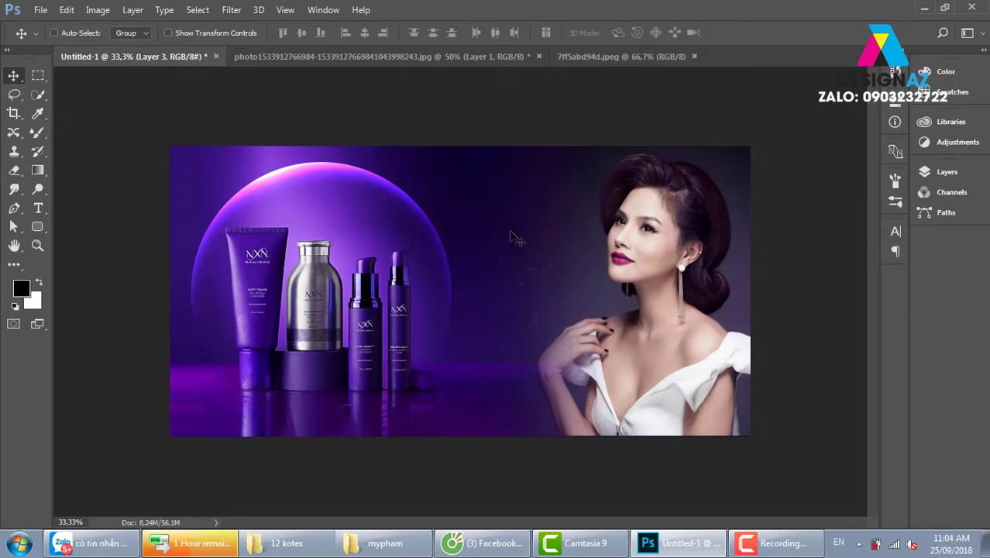
# Marquee a thin strip along the canvas bottom, then clear the selection.
pyautogui.click(38, 75)
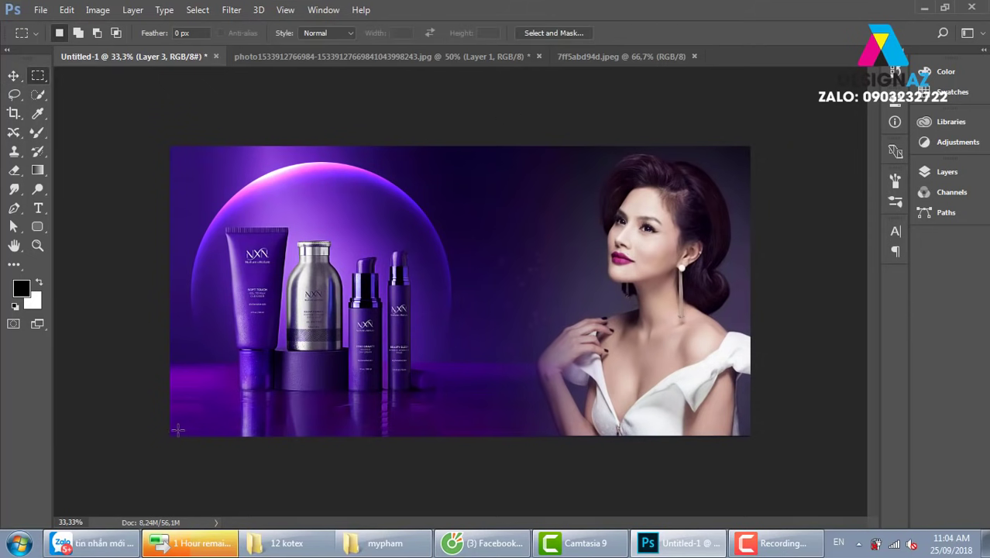
pyautogui.moveTo(166, 432); pyautogui.dragTo(747, 471)
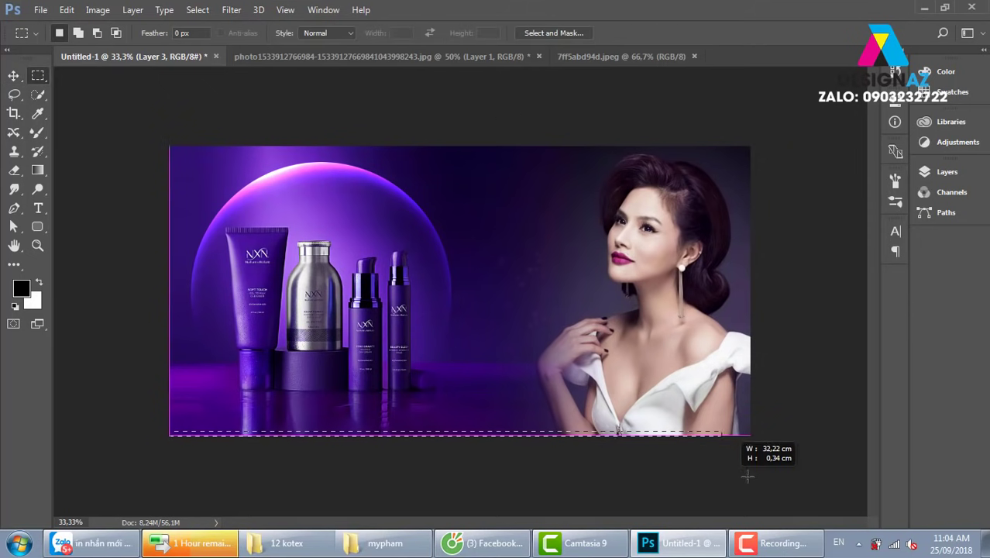
pyautogui.click(272, 477)
# Draw a closed curved pen path across the banner's bottom edge.
pyautogui.press('p')
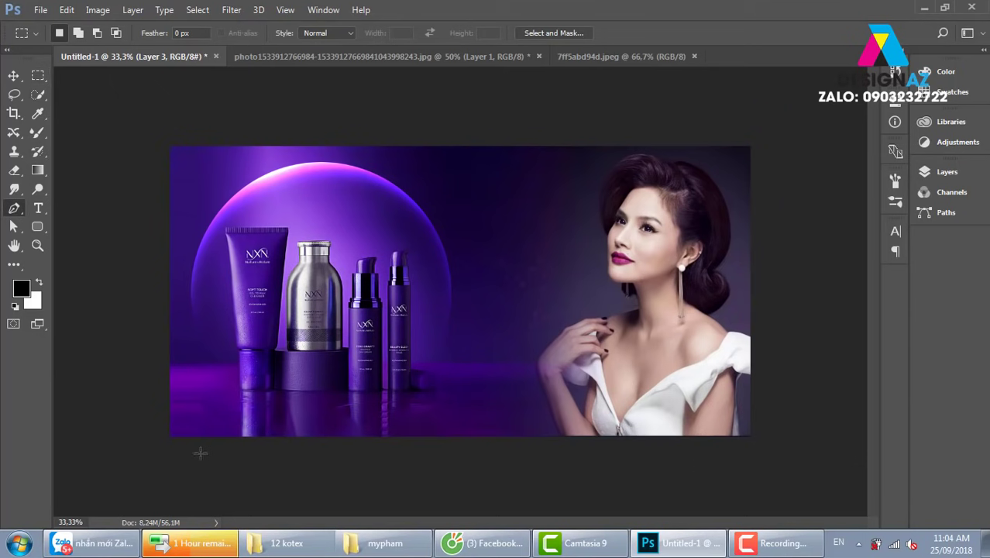
pyautogui.click(158, 399)
pyautogui.moveTo(767, 386); pyautogui.dragTo(817, 342)
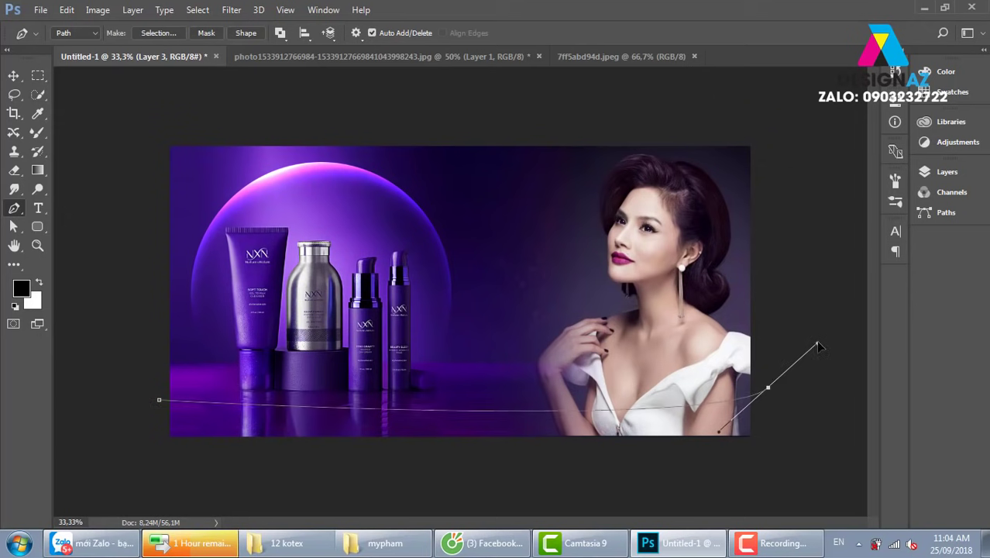
pyautogui.moveTo(720, 436); pyautogui.dragTo(548, 473)
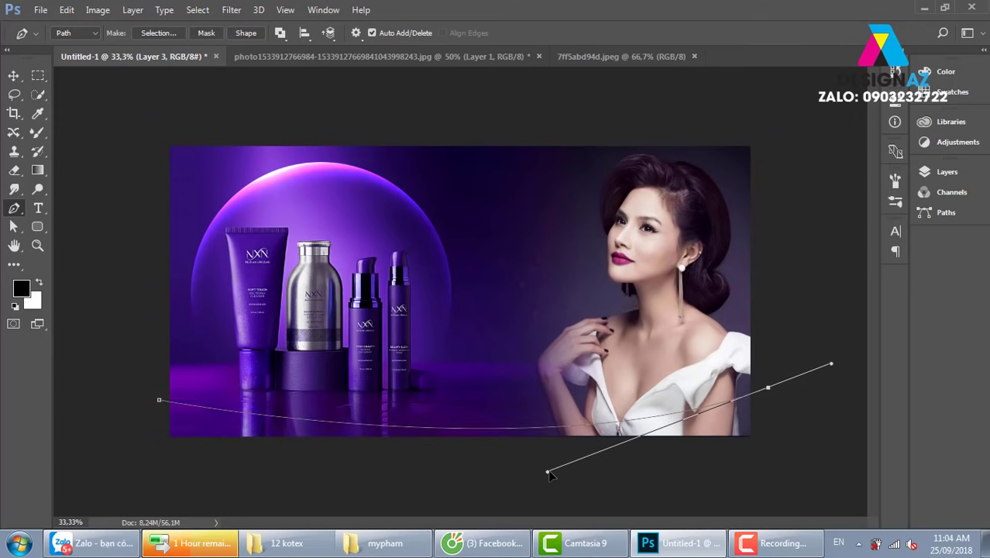
pyautogui.click(782, 440)
pyautogui.moveTo(698, 470); pyautogui.dragTo(276, 476)
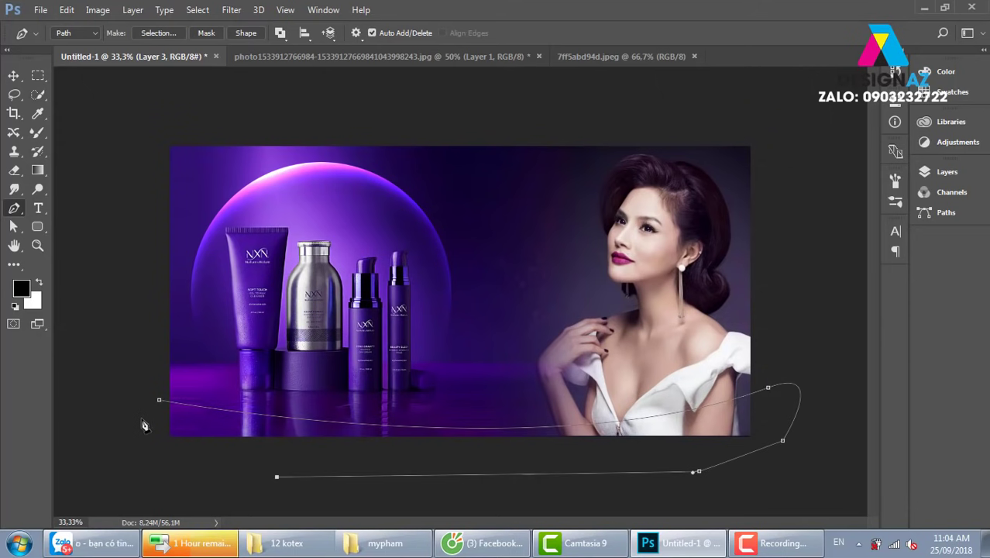
pyautogui.click(135, 472)
pyautogui.click(159, 401)
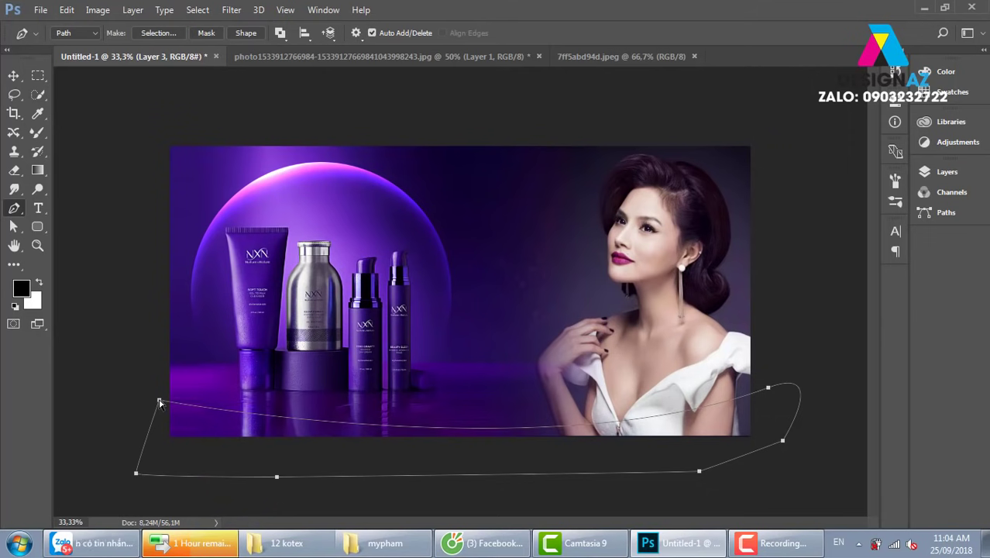
# Reshape the path's start point and bottom curve, then turn it into a selection.
pyautogui.moveTo(159, 402); pyautogui.dragTo(154, 394)
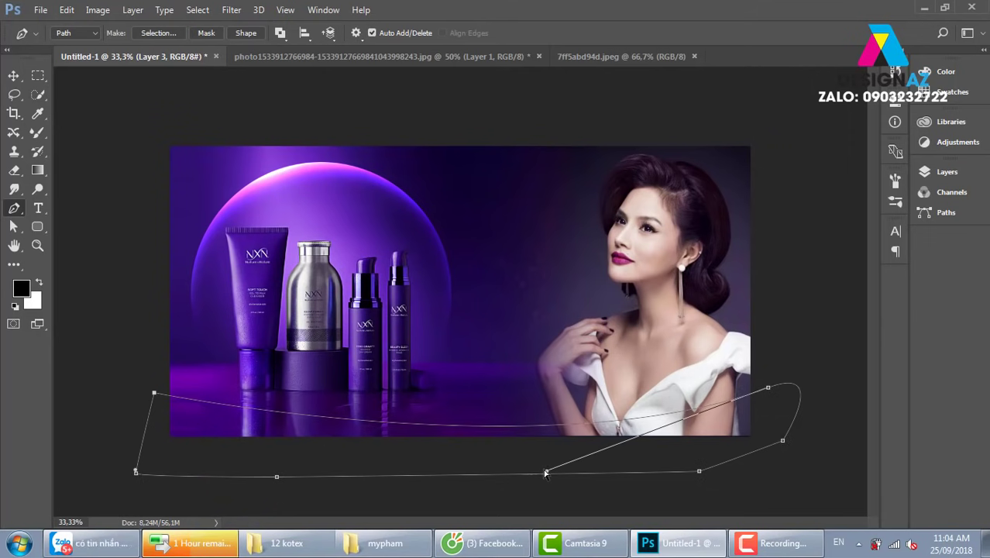
pyautogui.moveTo(542, 478); pyautogui.dragTo(529, 475)
pyautogui.hotkey('ctrl', 'Return')
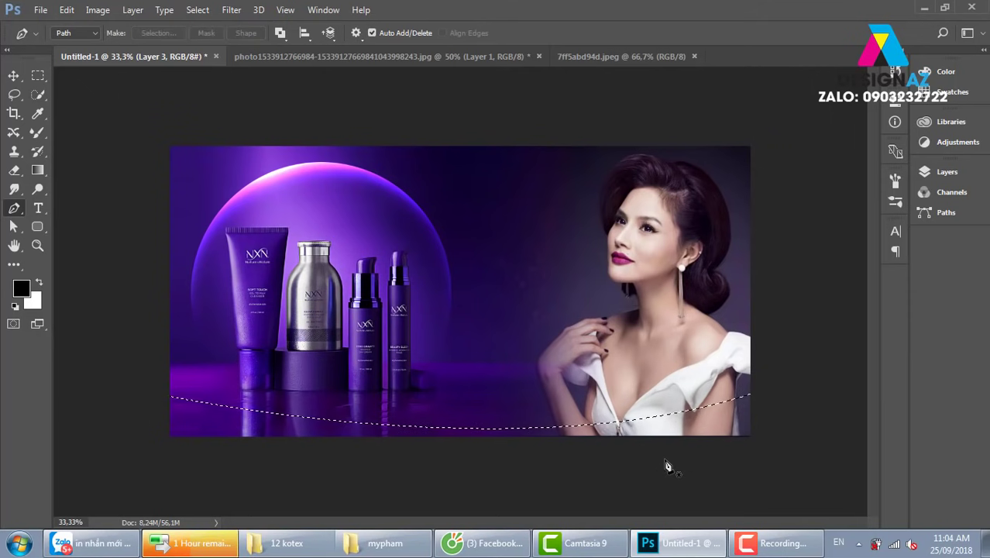
pyautogui.press('F7')
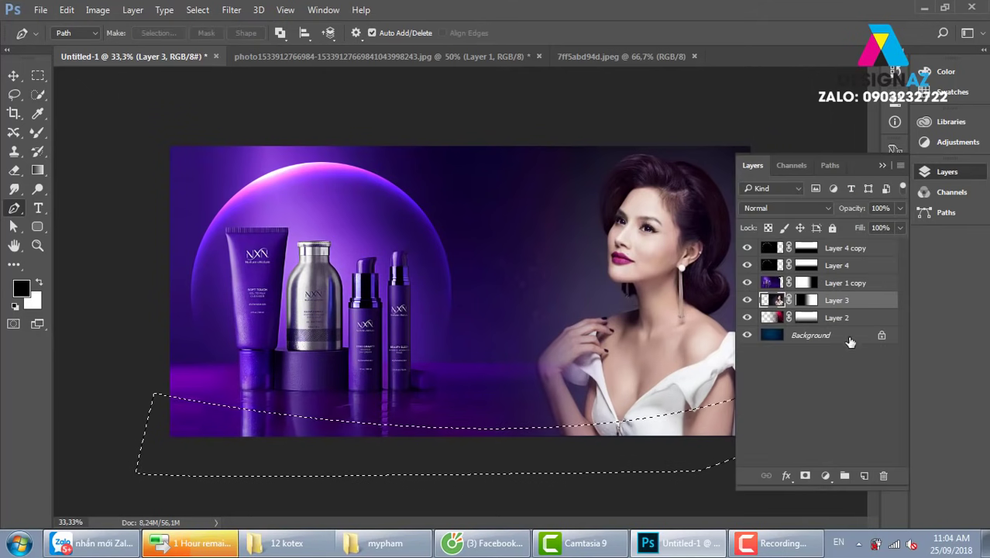
# Add a new layer above Layer 4 copy and set a purple gradient with stops at 42% and 99%.
pyautogui.click(864, 253)
pyautogui.click(870, 479)
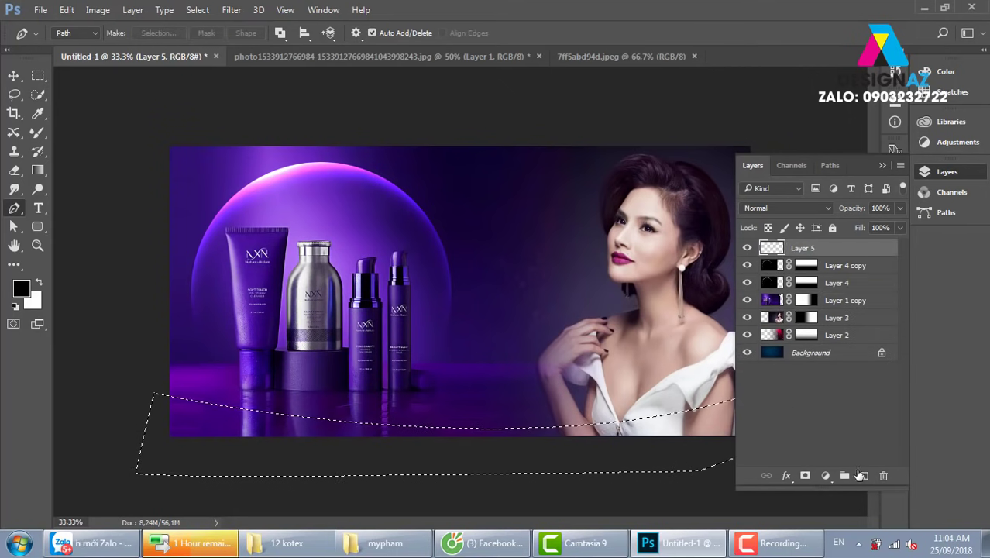
pyautogui.press('g')
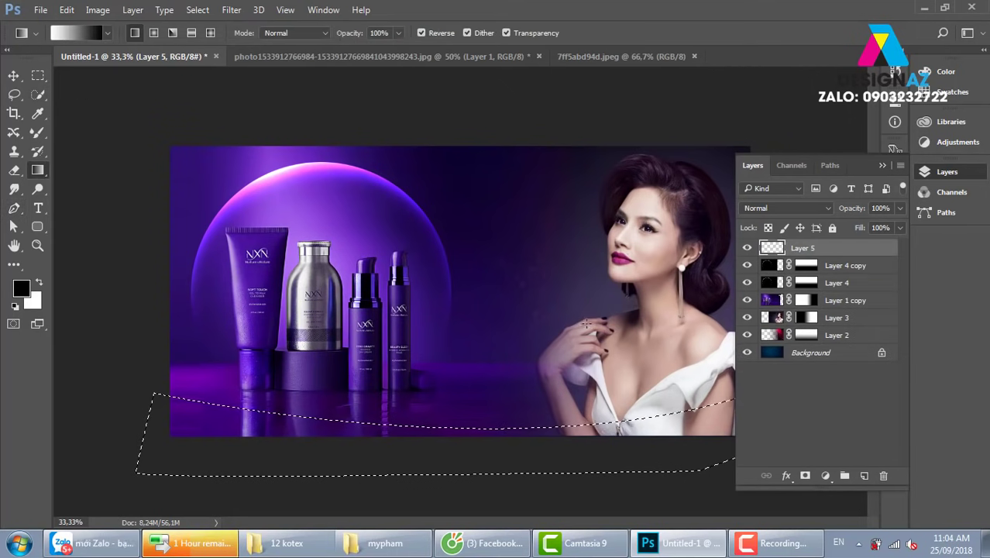
pyautogui.click(78, 34)
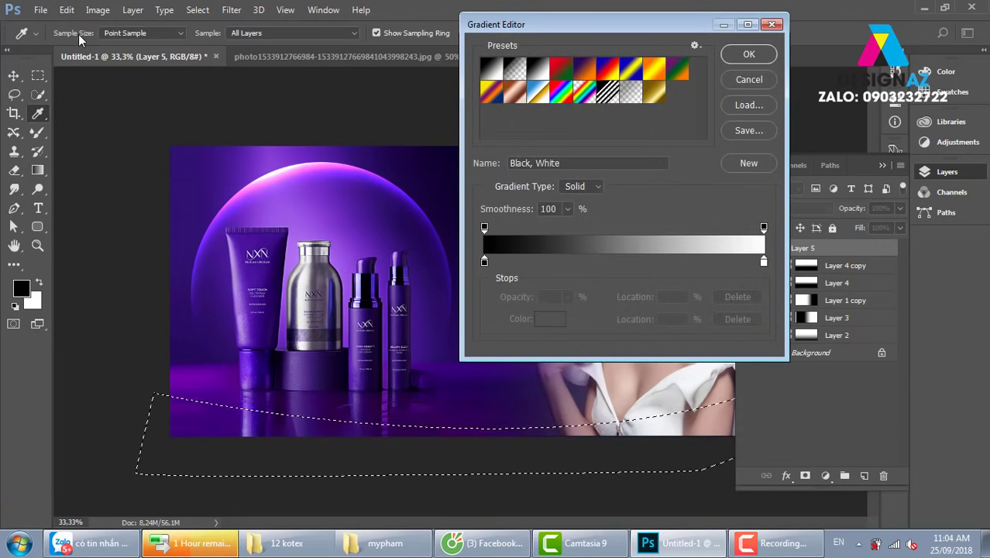
pyautogui.click(484, 261)
pyautogui.click(200, 379)
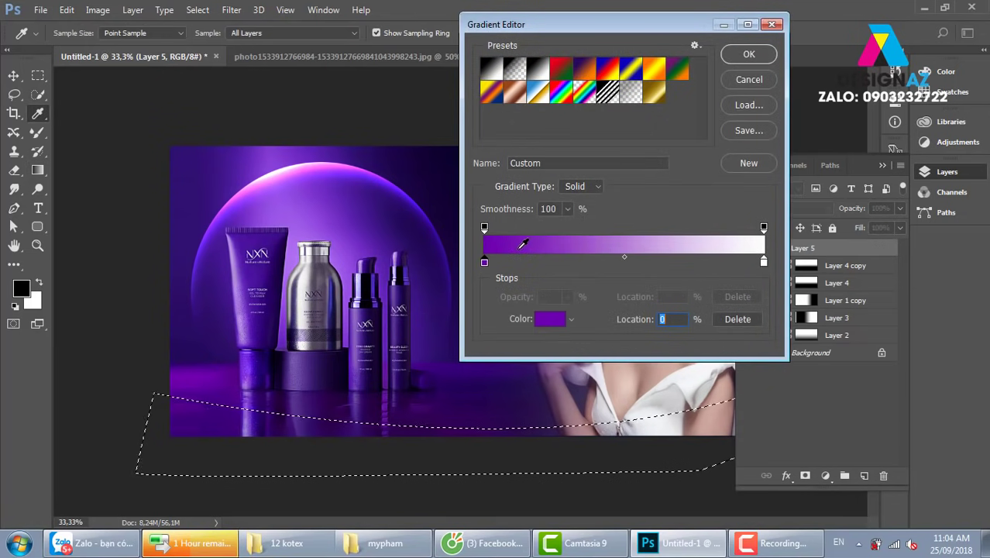
pyautogui.click(601, 262)
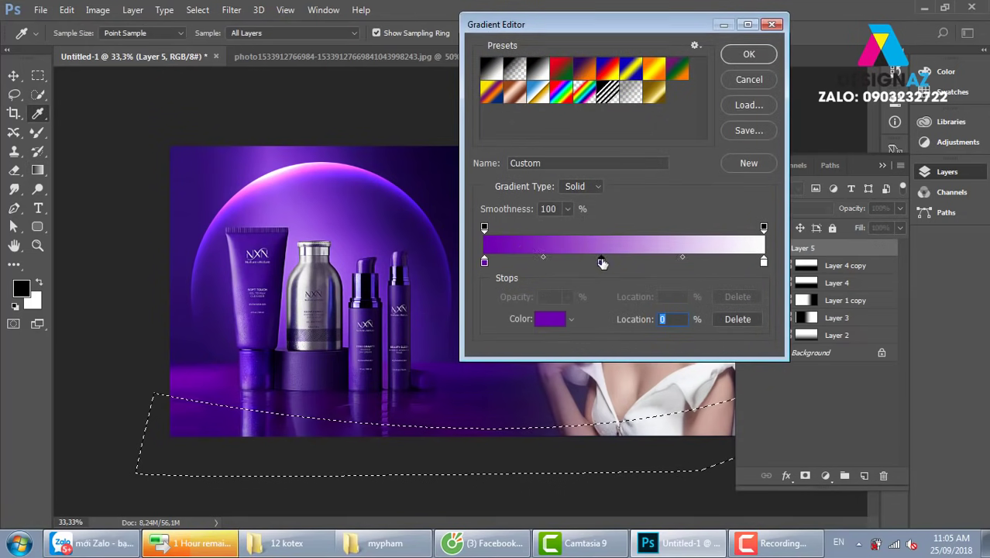
pyautogui.click(225, 346)
pyautogui.click(763, 262)
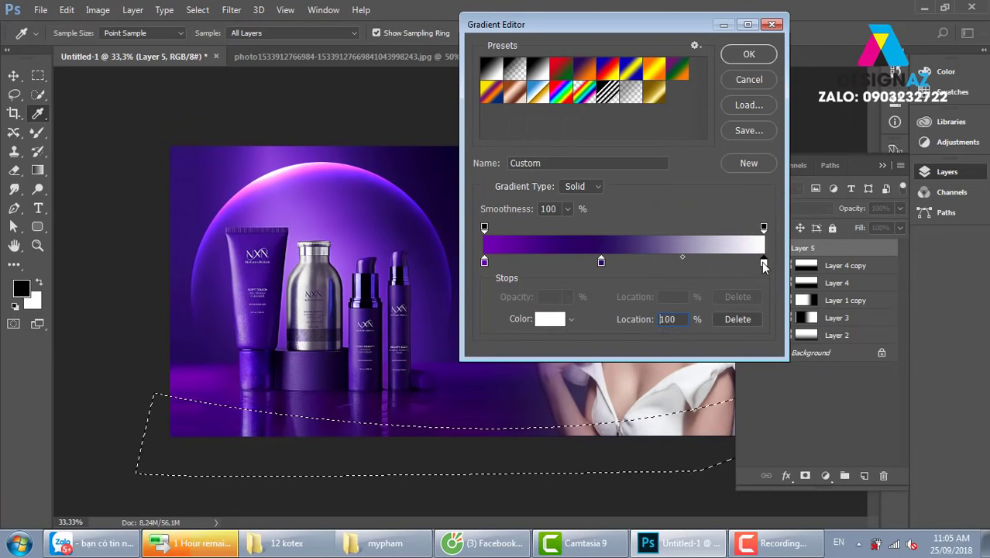
pyautogui.moveTo(763, 265); pyautogui.dragTo(761, 265)
pyautogui.click(220, 379)
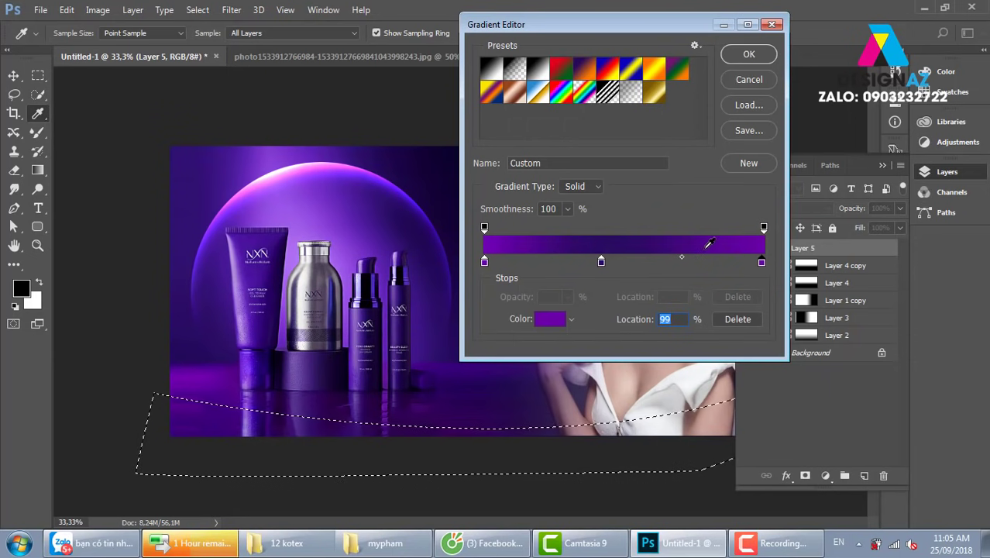
pyautogui.click(748, 55)
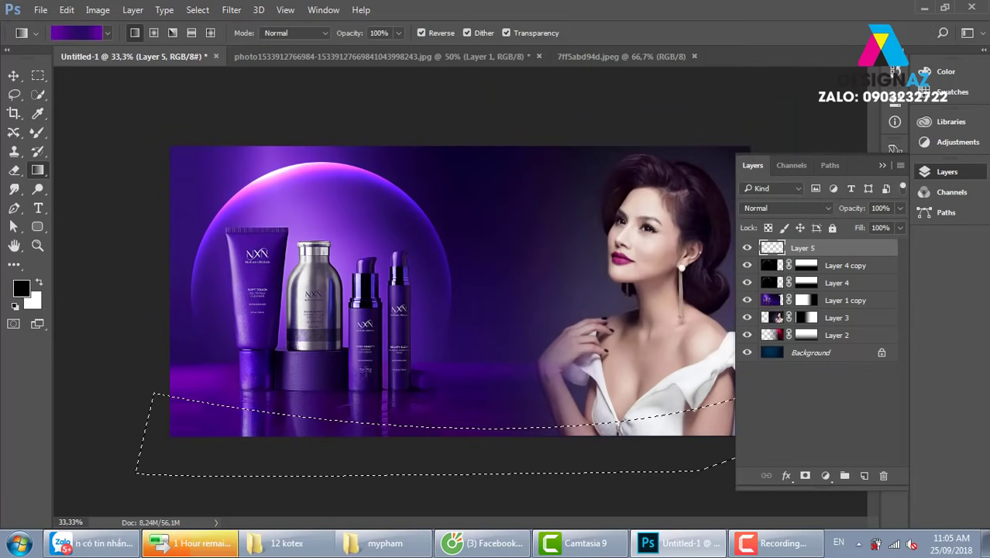
# Fill the curved bottom band with the purple gradient on Layer 5 and deselect.
pyautogui.moveTo(599, 418); pyautogui.dragTo(599, 513)
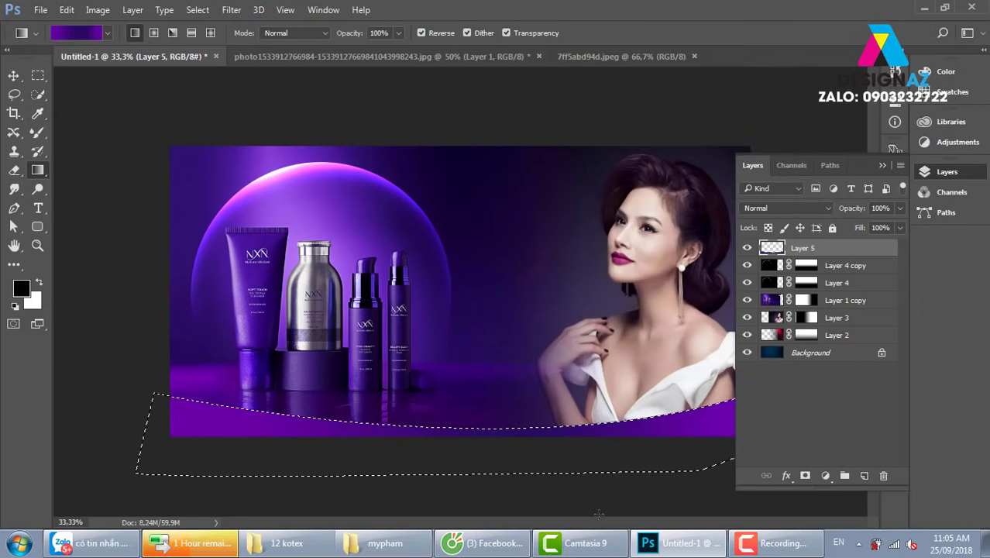
pyautogui.press('v')
pyautogui.hotkey('ctrl', 'd')
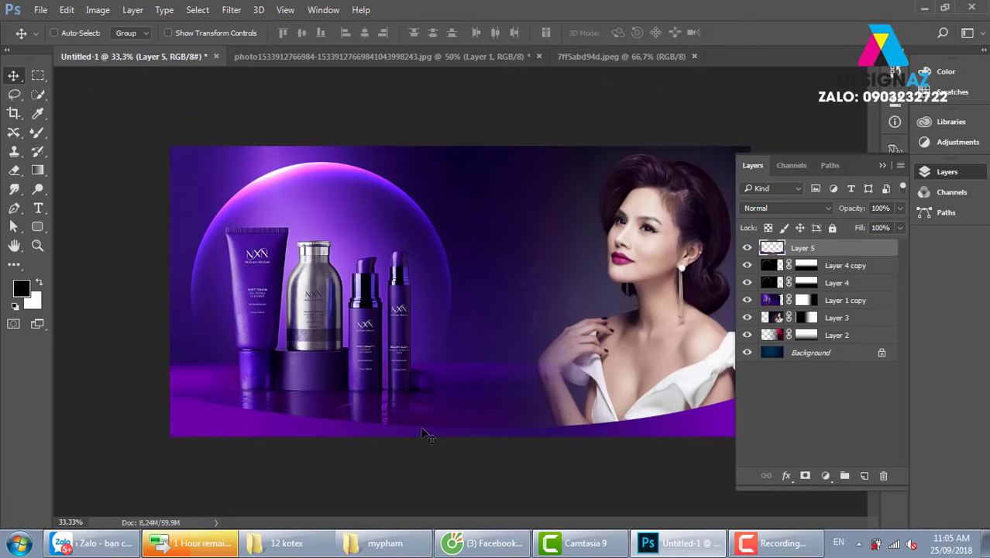
pyautogui.press('p')
pyautogui.click(160, 370)
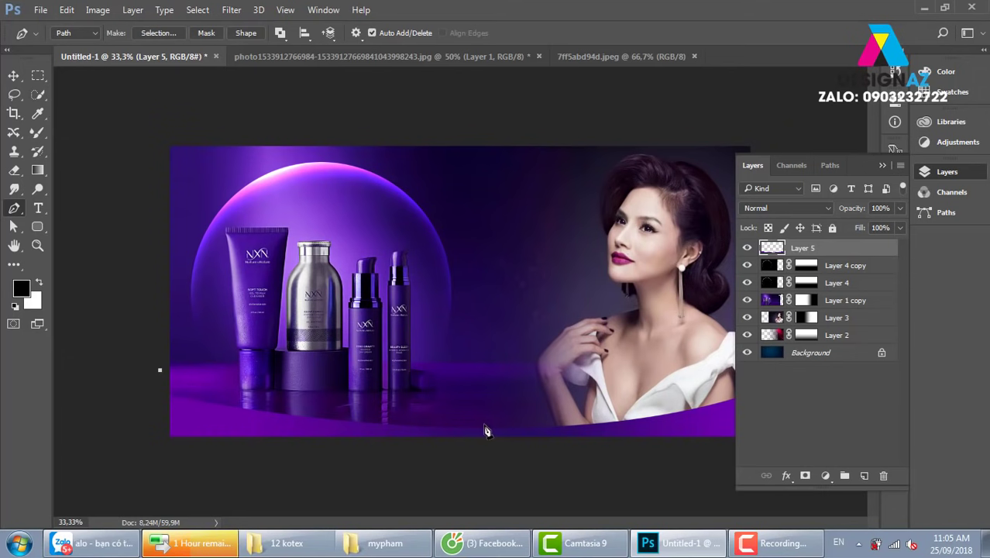
# Draw a second closed curved pen path just above the purple band.
pyautogui.click(881, 166)
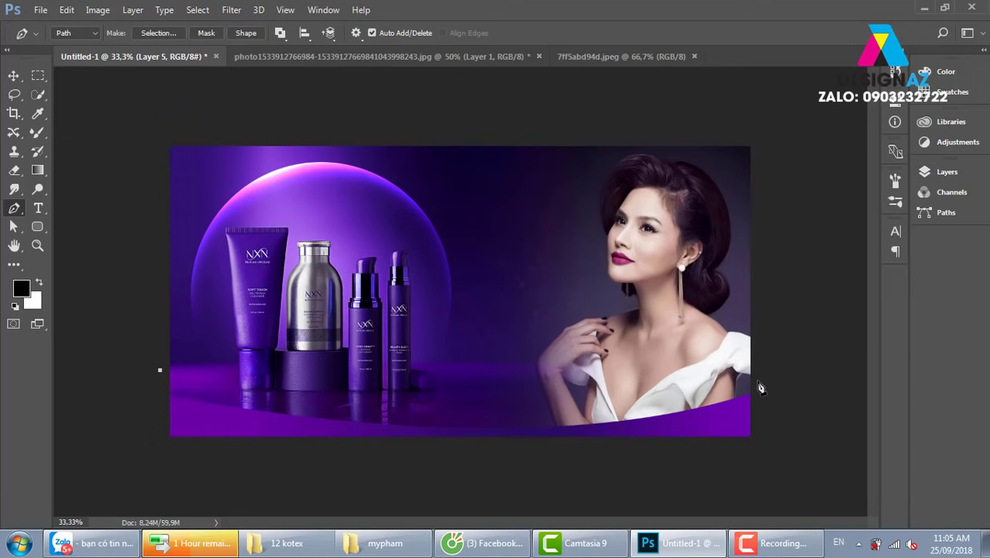
pyautogui.moveTo(758, 374); pyautogui.dragTo(802, 350)
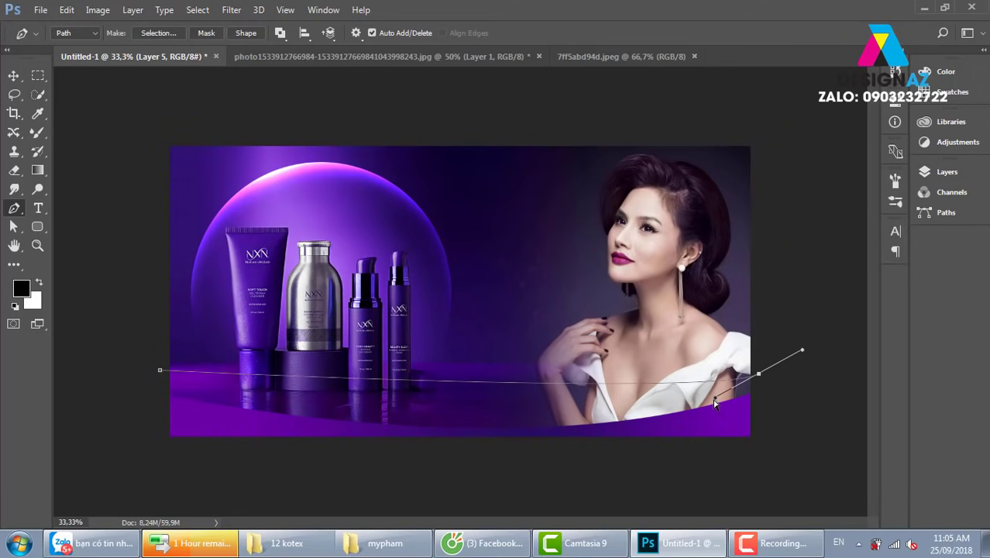
pyautogui.moveTo(714, 403); pyautogui.dragTo(473, 493)
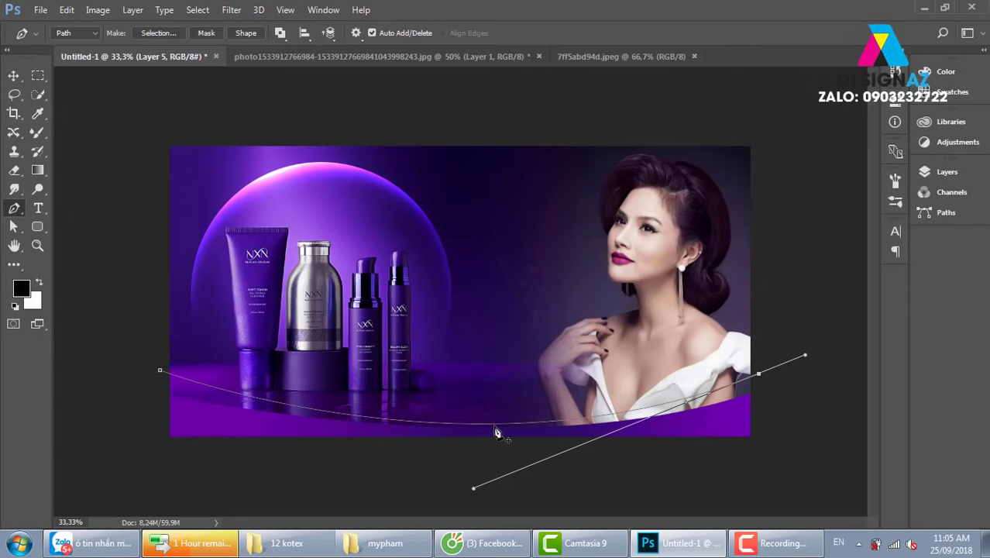
pyautogui.moveTo(159, 373); pyautogui.dragTo(159, 380)
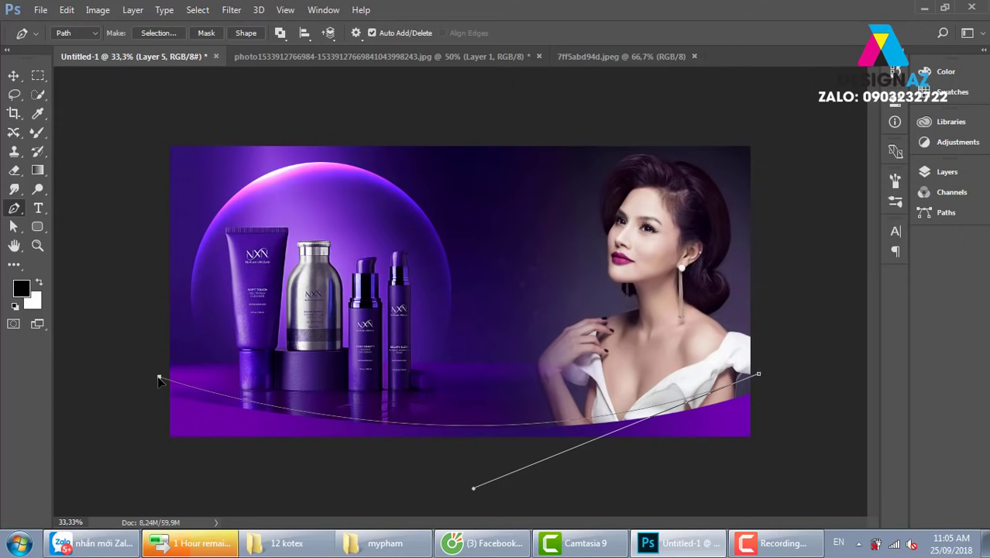
pyautogui.moveTo(474, 487); pyautogui.dragTo(475, 488)
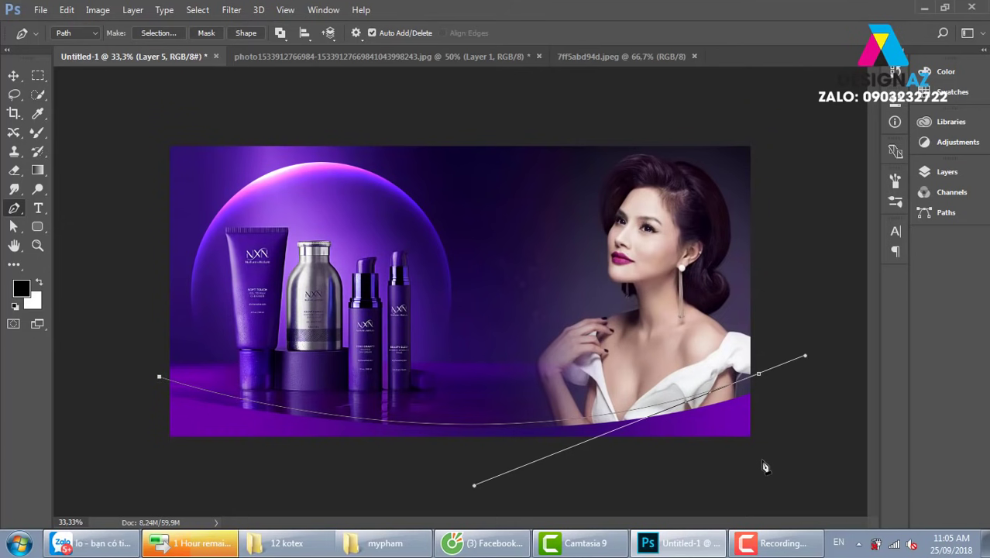
pyautogui.click(808, 452)
pyautogui.moveTo(551, 483); pyautogui.dragTo(494, 489)
pyautogui.moveTo(290, 481); pyautogui.dragTo(230, 479)
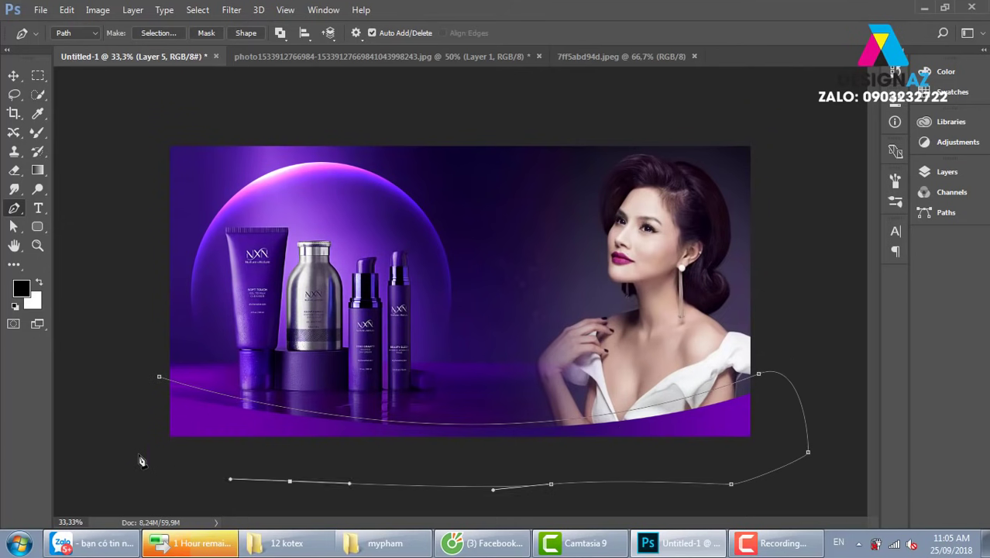
pyautogui.click(140, 457)
pyautogui.click(159, 377)
# Add the empty Layer 6 and convert the path into a selection.
pyautogui.press('F7')
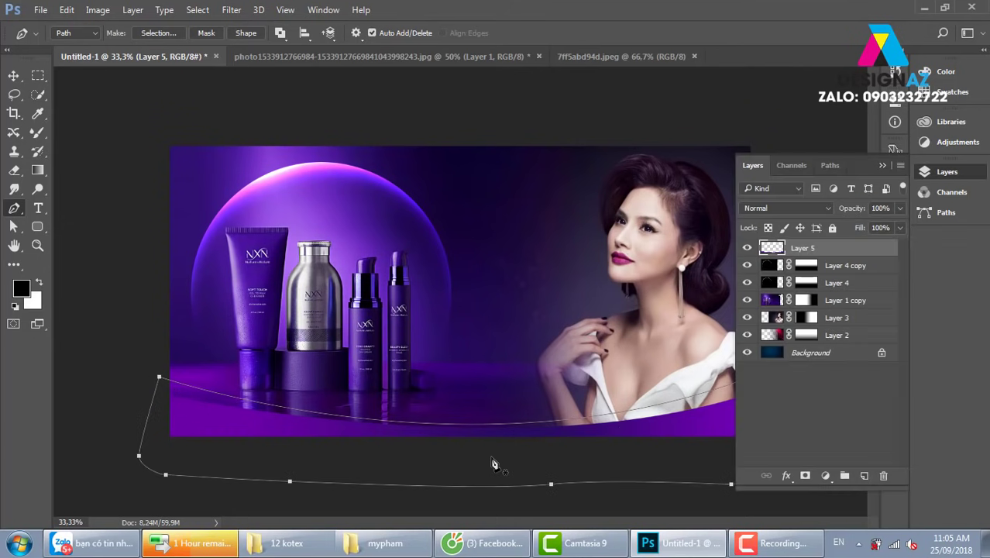
pyautogui.click(865, 475)
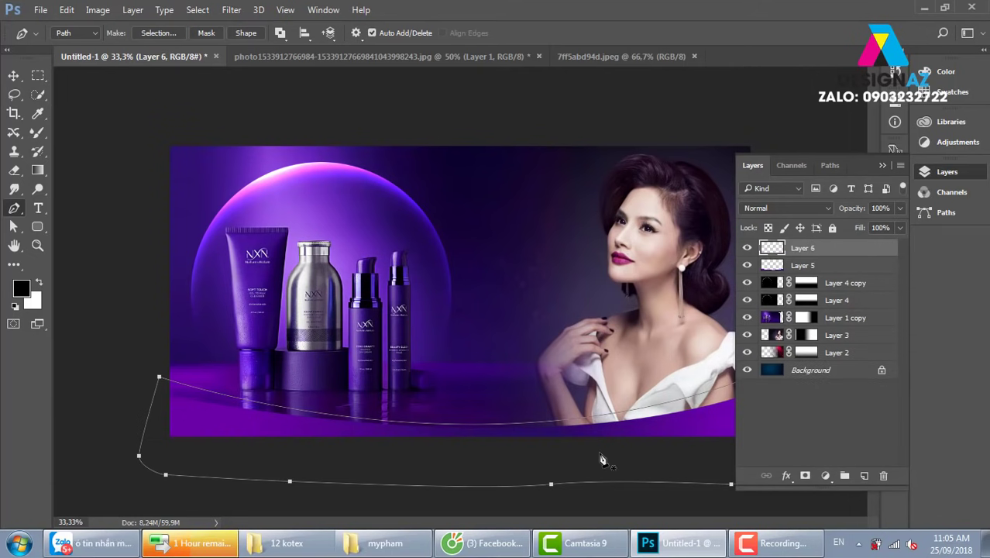
pyautogui.hotkey('ctrl', 'Return')
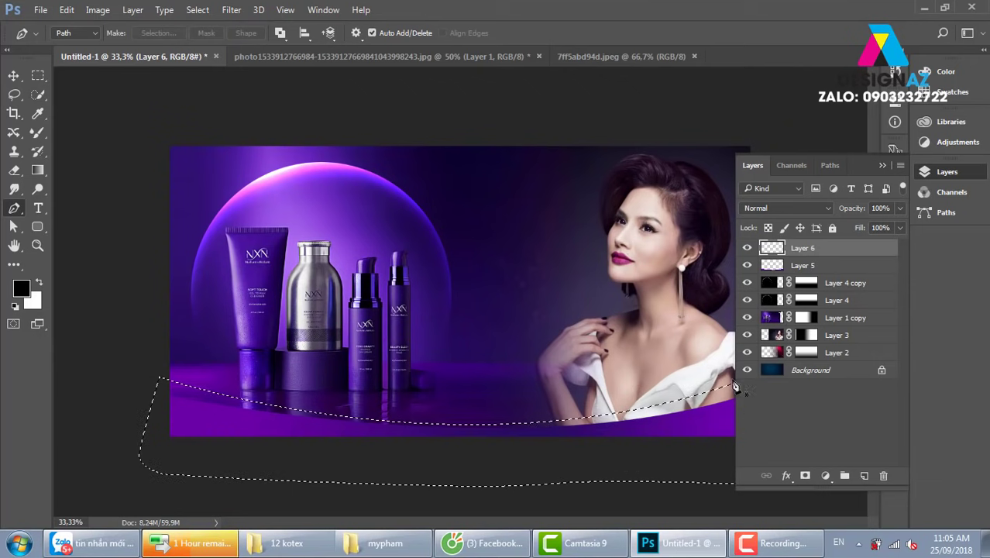
# Start a silver gradient, sampling light and darker grey for the left and middle stops.
pyautogui.press('g')
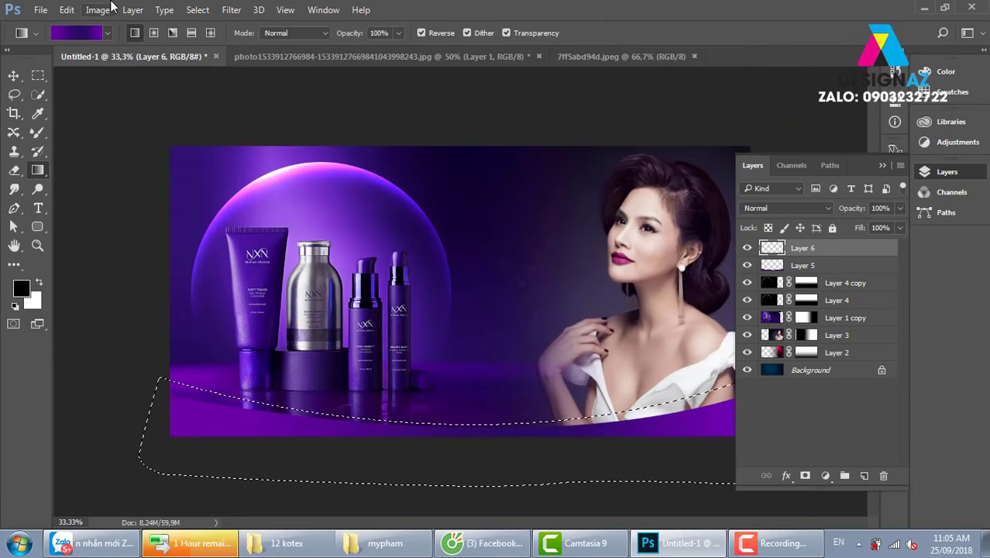
pyautogui.click(87, 33)
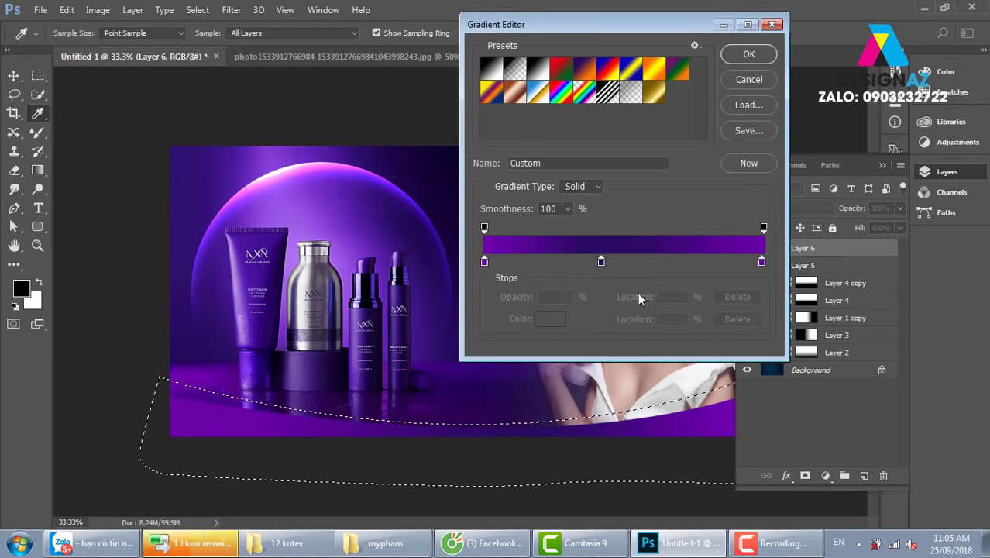
pyautogui.click(484, 262)
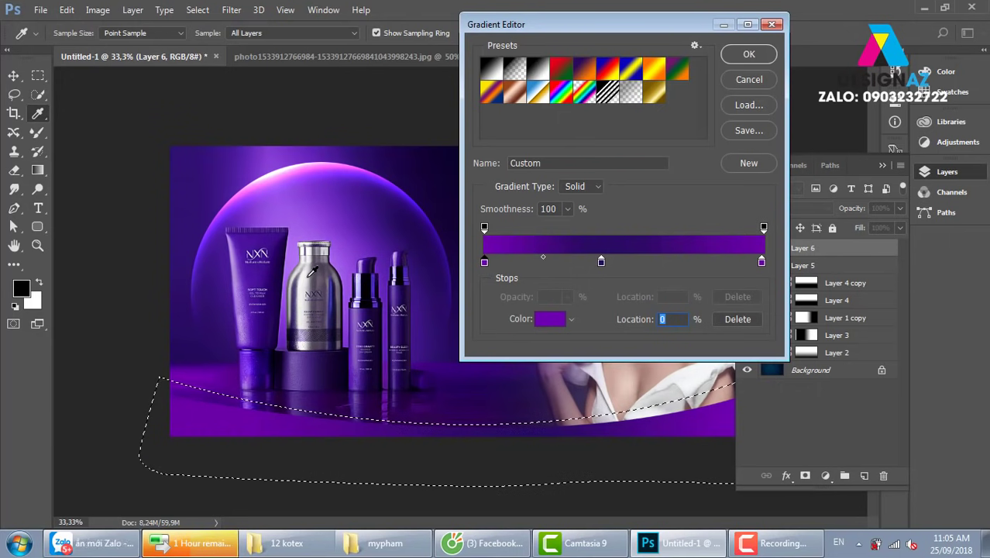
pyautogui.click(312, 271)
pyautogui.click(601, 262)
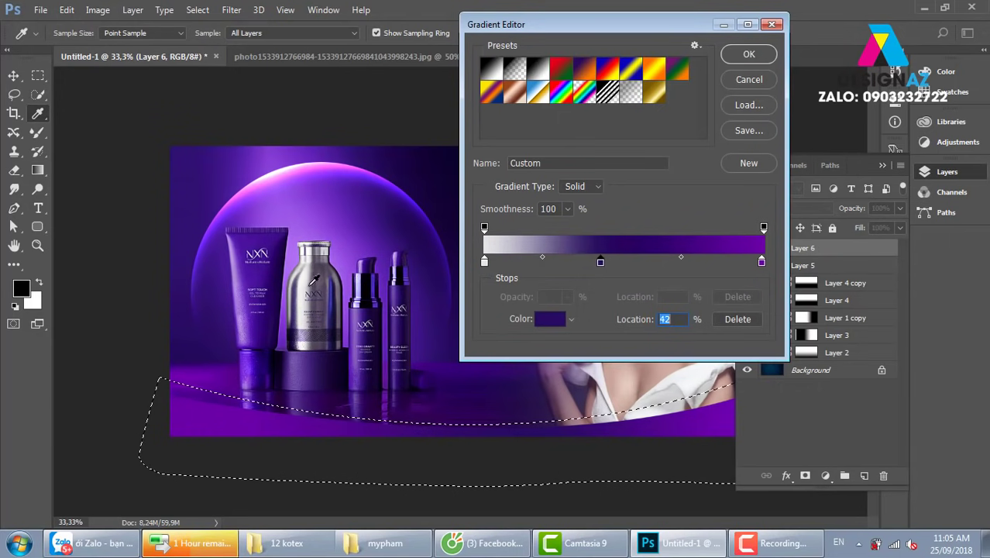
pyautogui.click(302, 274)
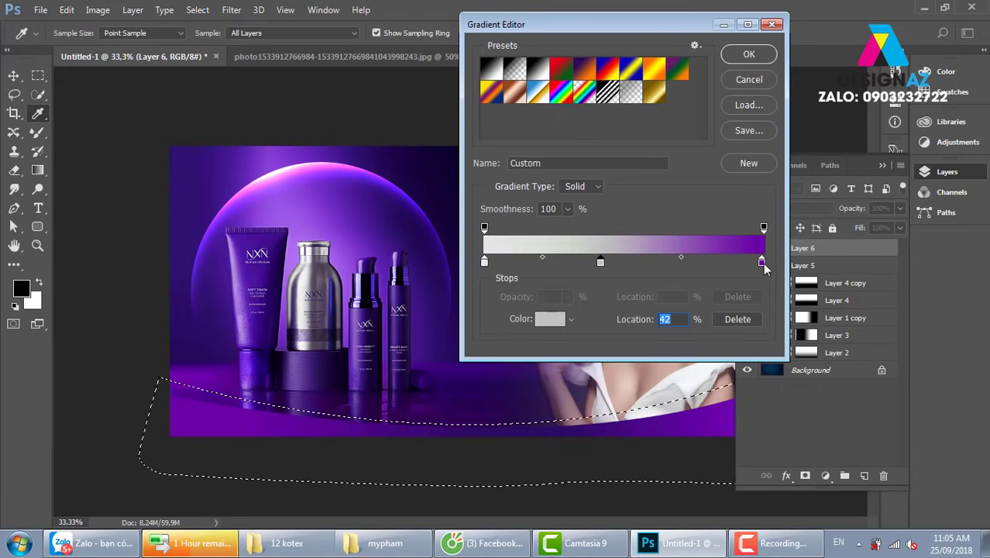
pyautogui.click(298, 275)
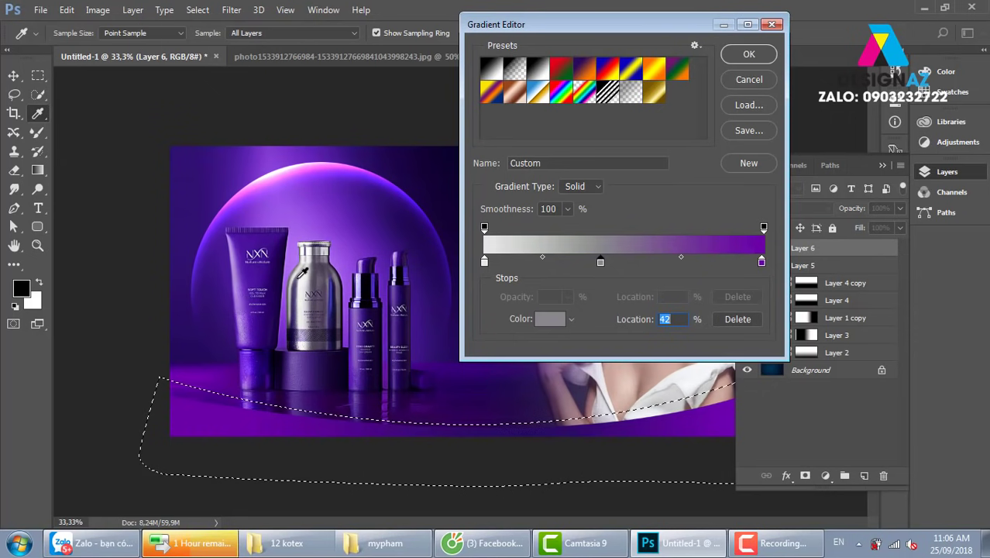
# Give the gradient a light grey end, a 25% middle stop and extra stops, then fill the band.
pyautogui.click(761, 262)
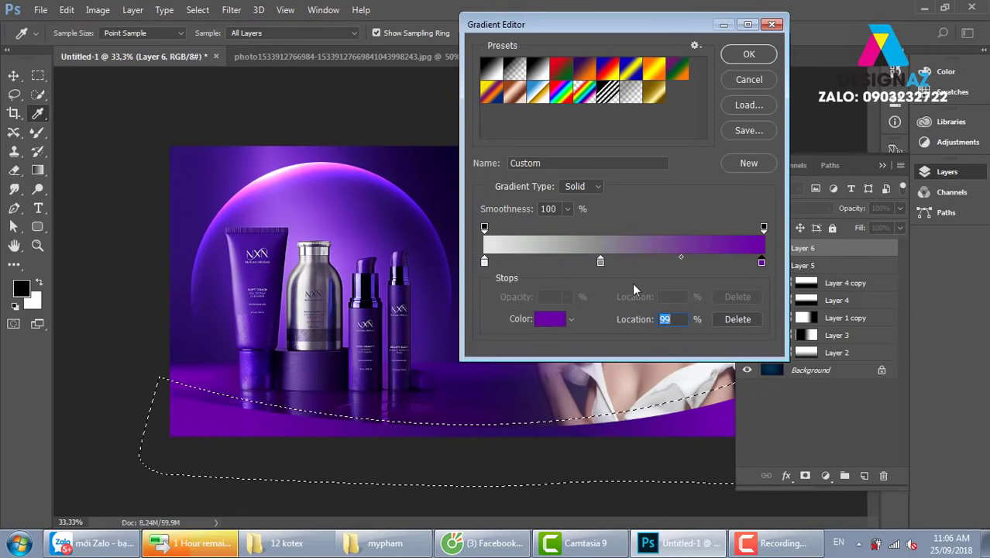
pyautogui.click(324, 262)
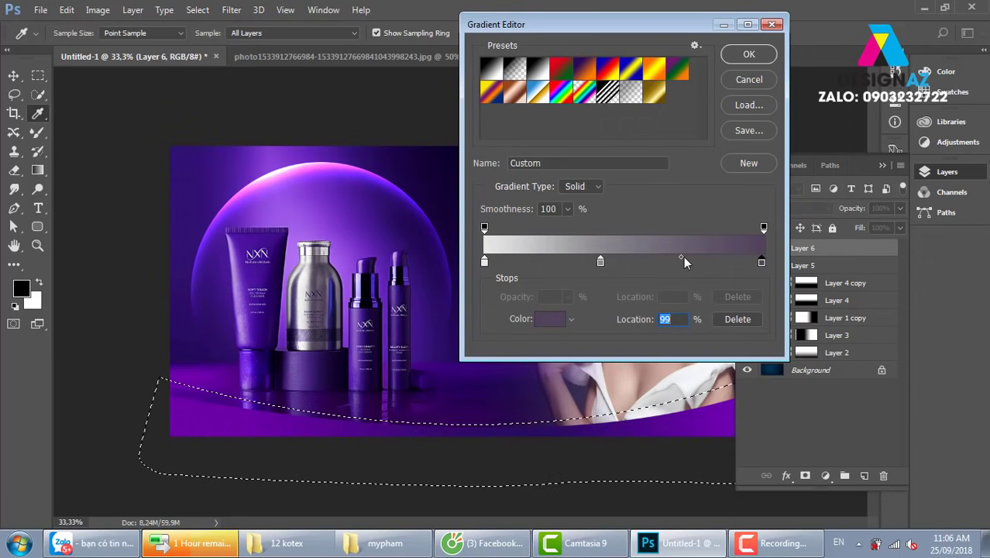
pyautogui.click(299, 268)
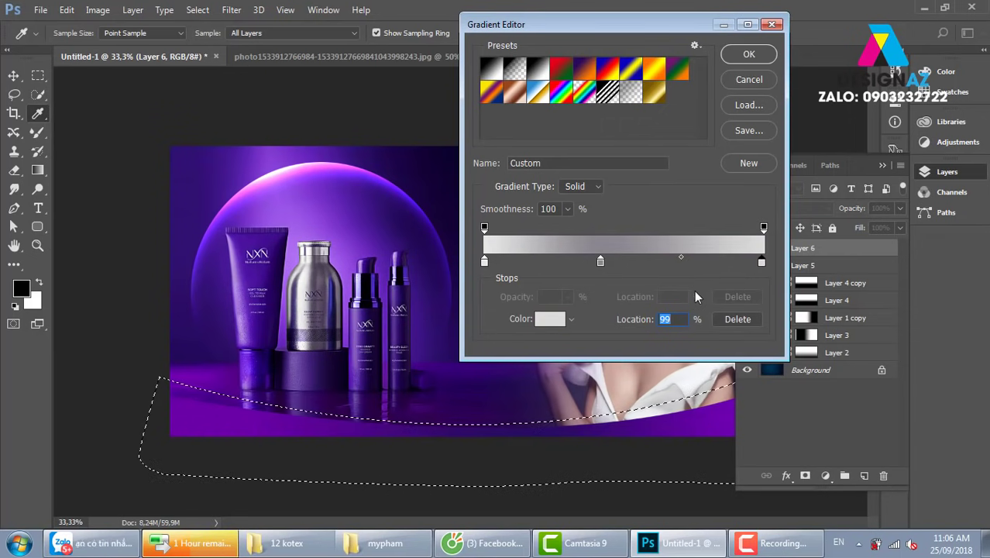
pyautogui.moveTo(601, 261); pyautogui.dragTo(556, 262)
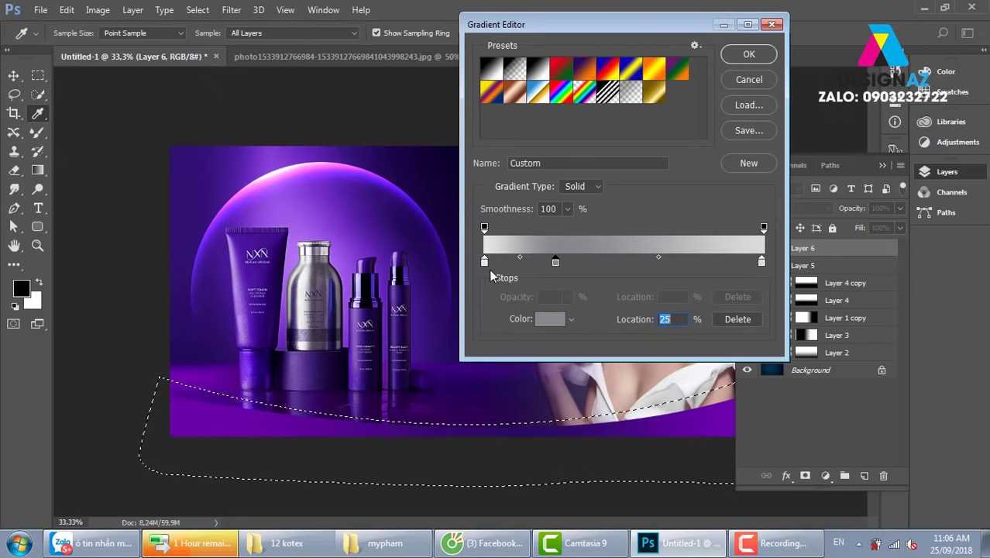
pyautogui.click(629, 262)
pyautogui.click(554, 261)
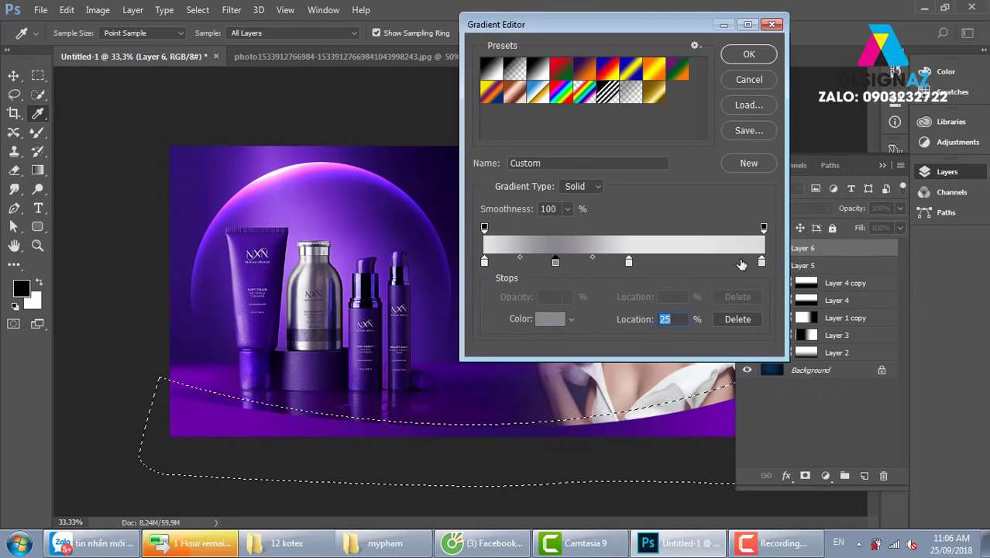
pyautogui.click(717, 261)
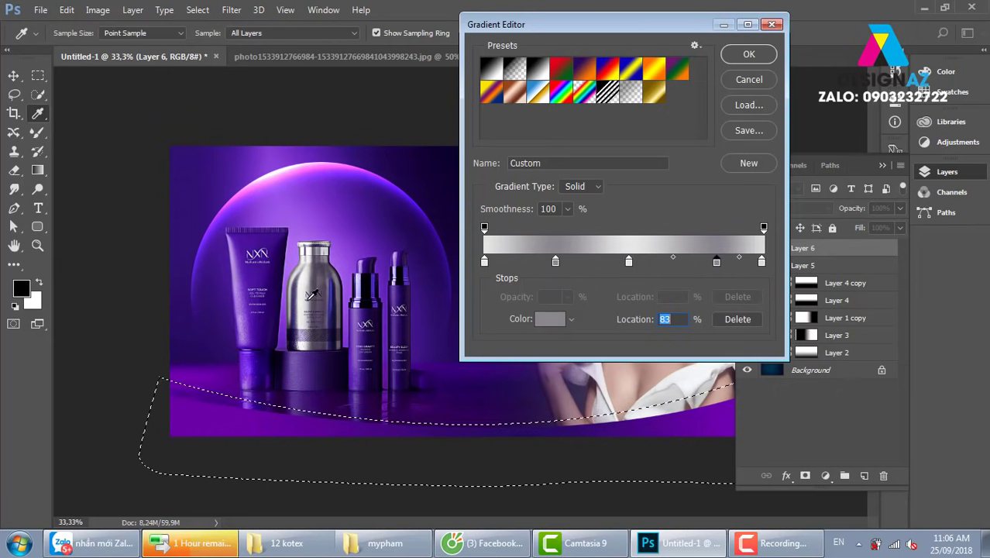
pyautogui.click(749, 54)
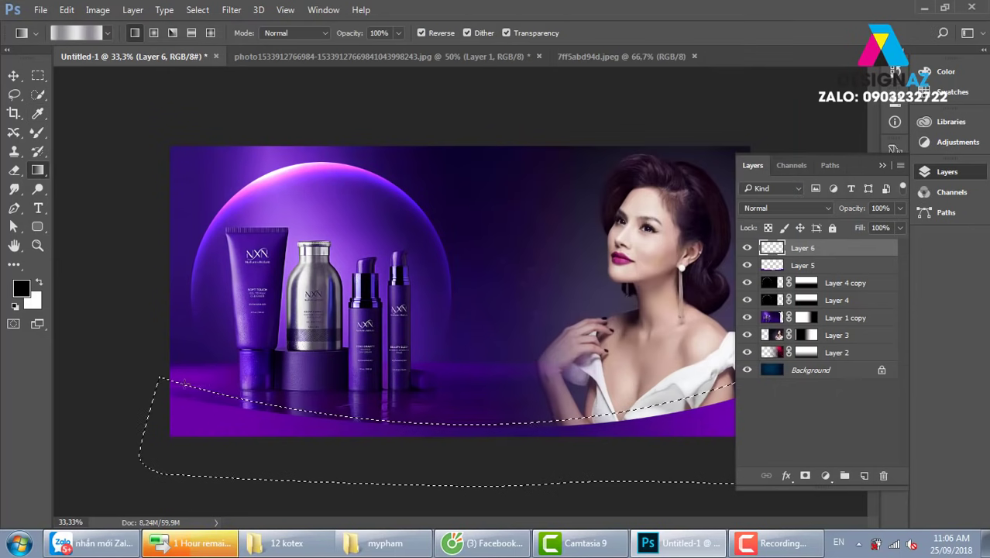
pyautogui.moveTo(193, 399); pyautogui.dragTo(669, 399)
# Deselect, move Layer 6 below Layer 5, and reposition it as a thin silver edge.
pyautogui.press('v')
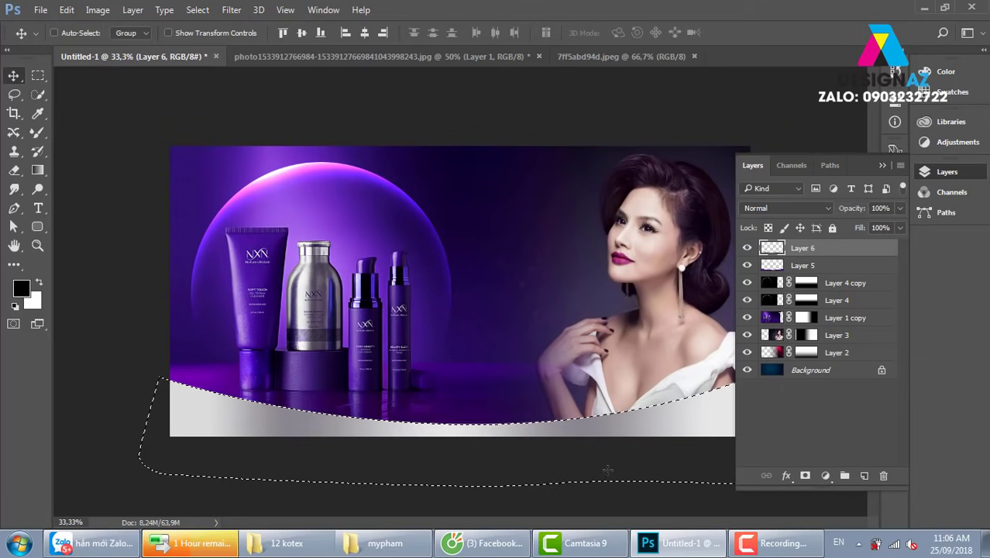
pyautogui.hotkey('ctrl', 'd')
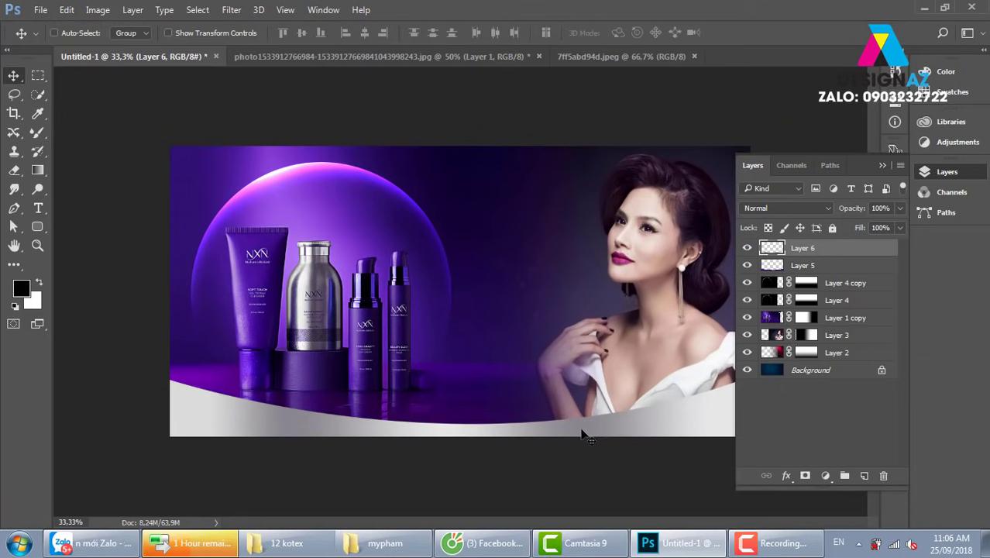
pyautogui.press('ctrl')
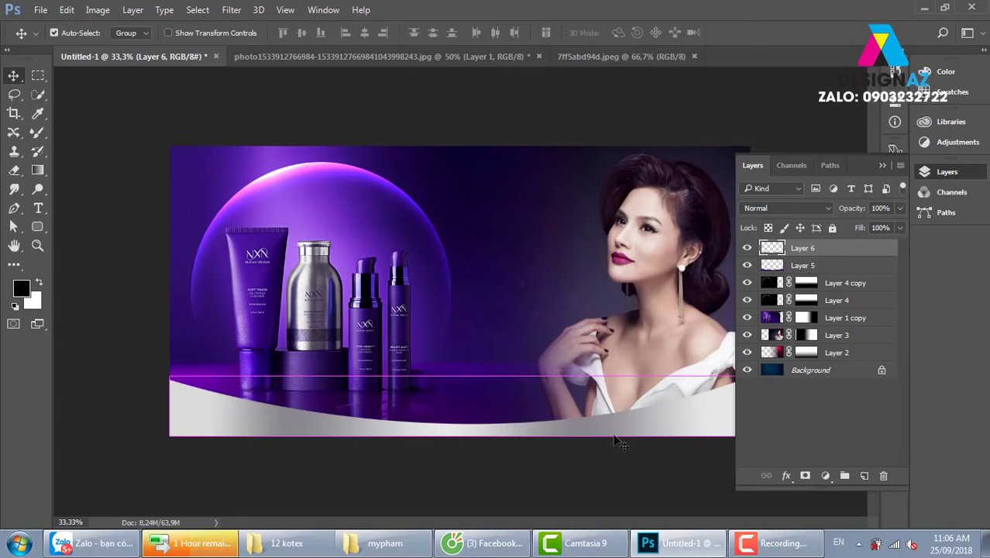
pyautogui.hotkey('ctrl', '[')
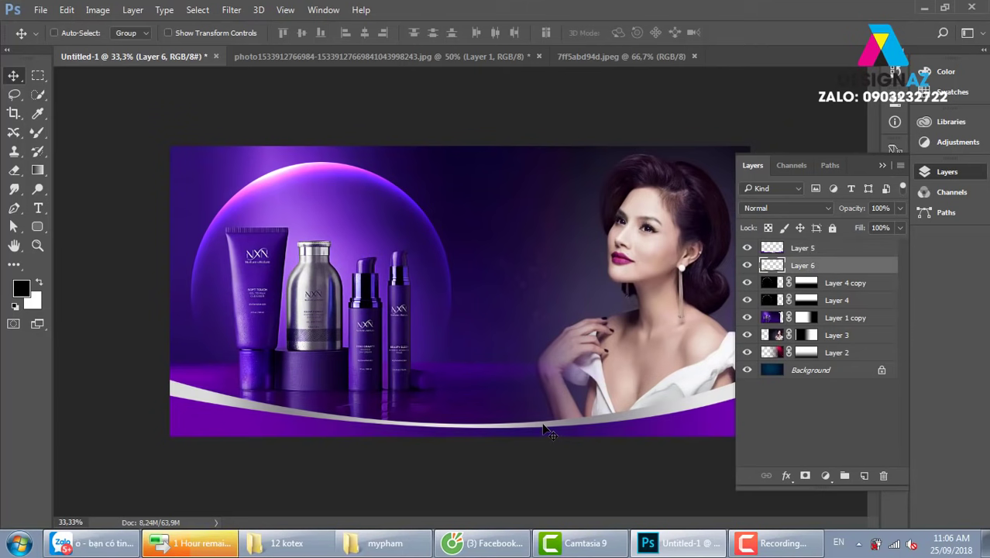
pyautogui.click(883, 166)
pyautogui.rightClick(725, 394)
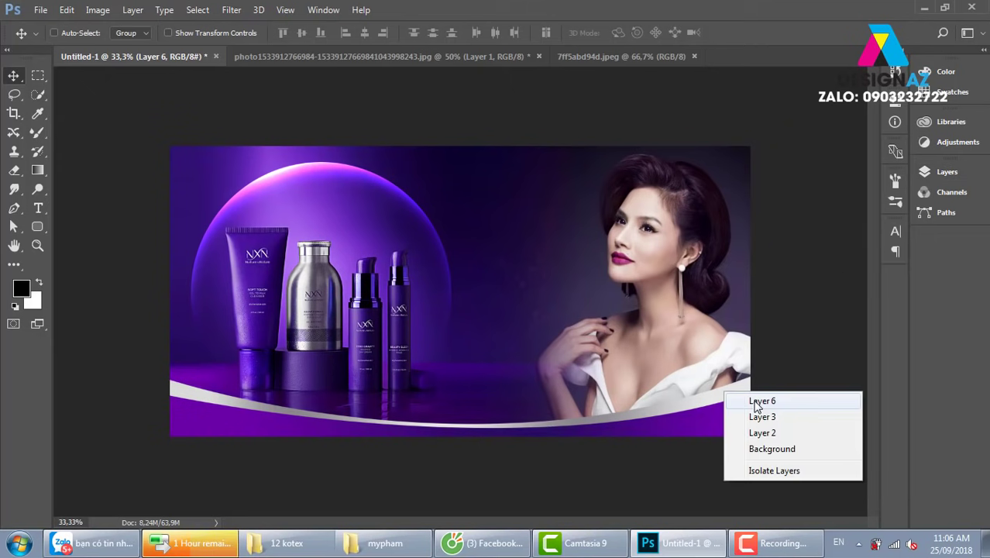
pyautogui.click(758, 400)
pyautogui.moveTo(744, 387); pyautogui.dragTo(389, 450)
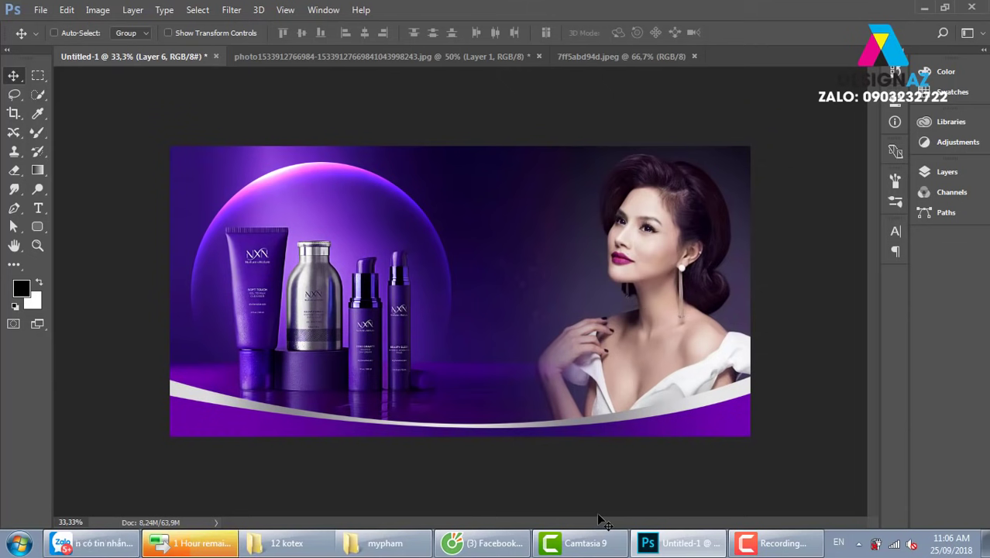
# Duplicate Layer 6, stretch the copy taller, raise it about 5.25 cm and set 50% opacity.
pyautogui.hotkey('ctrl', 'j')
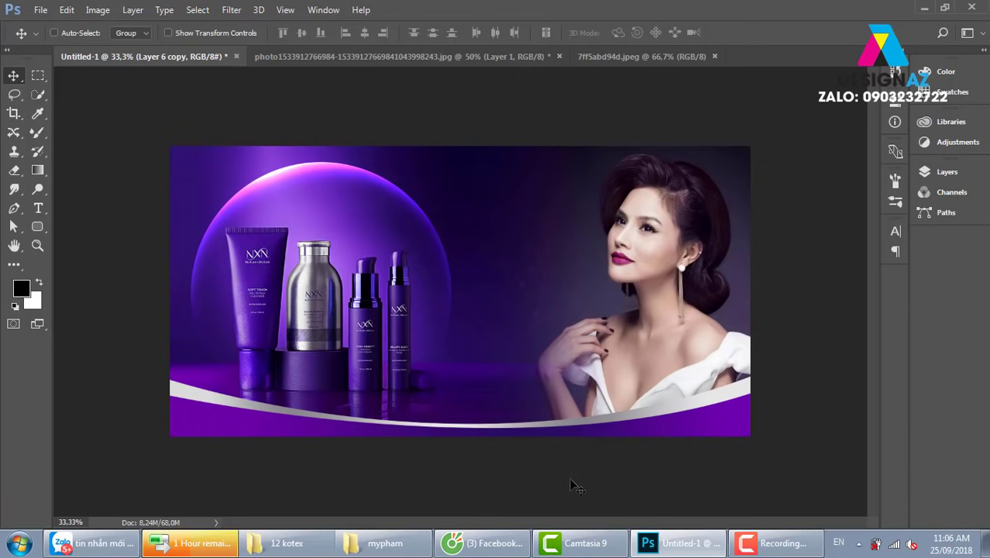
pyautogui.moveTo(597, 411); pyautogui.dragTo(602, 369)
pyautogui.hotkey('ctrl', 'z')
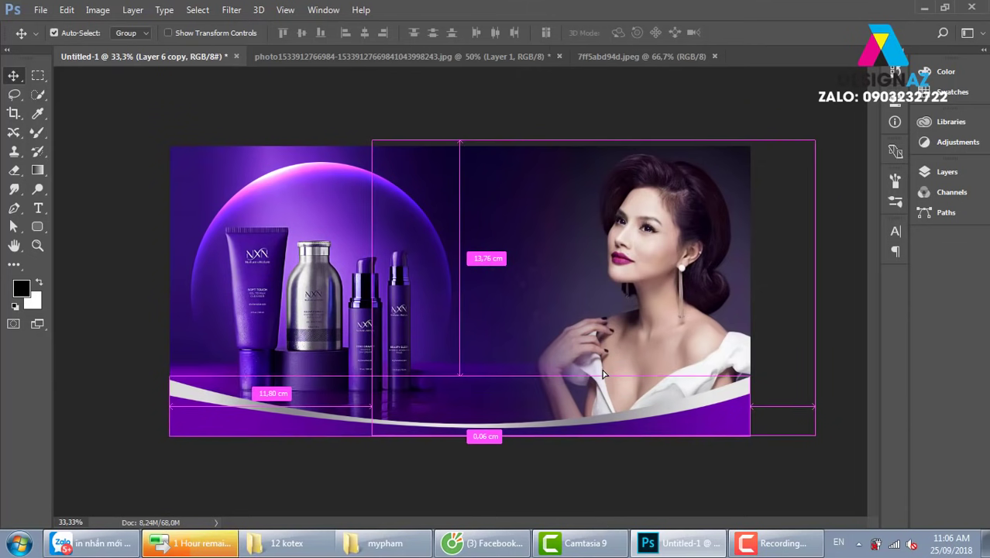
pyautogui.hotkey('ctrl', 't')
pyautogui.moveTo(460, 377); pyautogui.dragTo(459, 354)
pyautogui.press('Return')
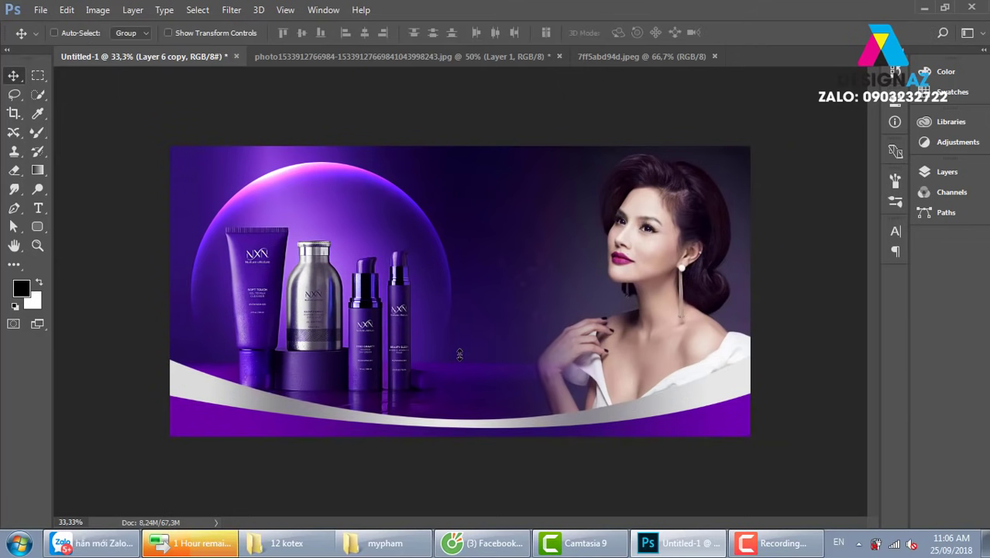
pyautogui.press('F7')
pyautogui.moveTo(494, 431)
pyautogui.mouseDown()
pyautogui.moveTo(496, 316)
pyautogui.moveTo(307, 416)
pyautogui.mouseUp()
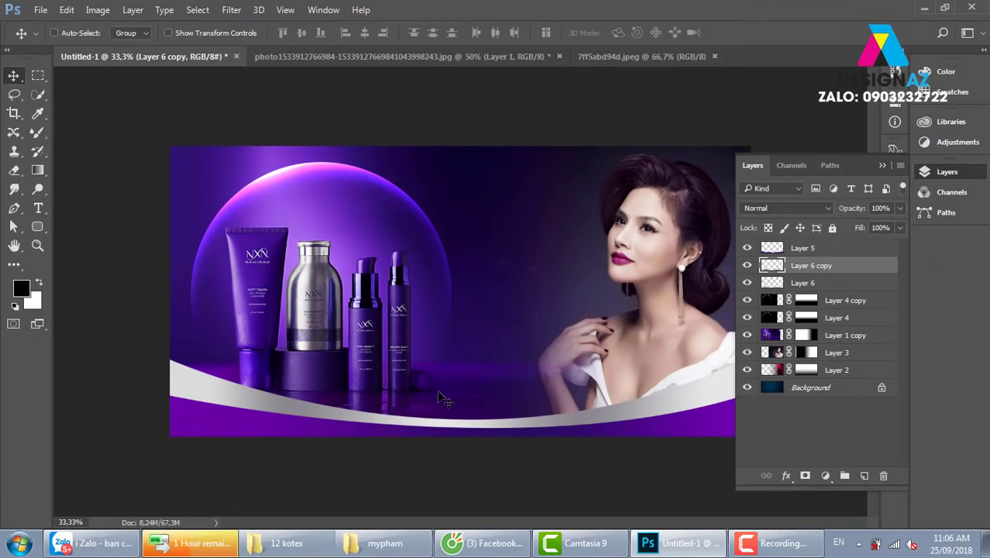
pyautogui.press('5')
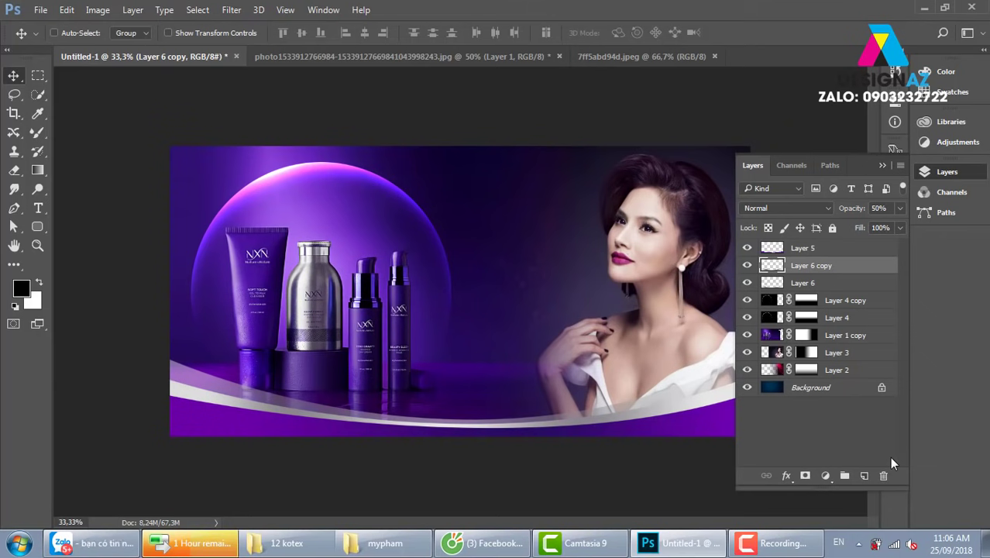
pyautogui.click(713, 415)
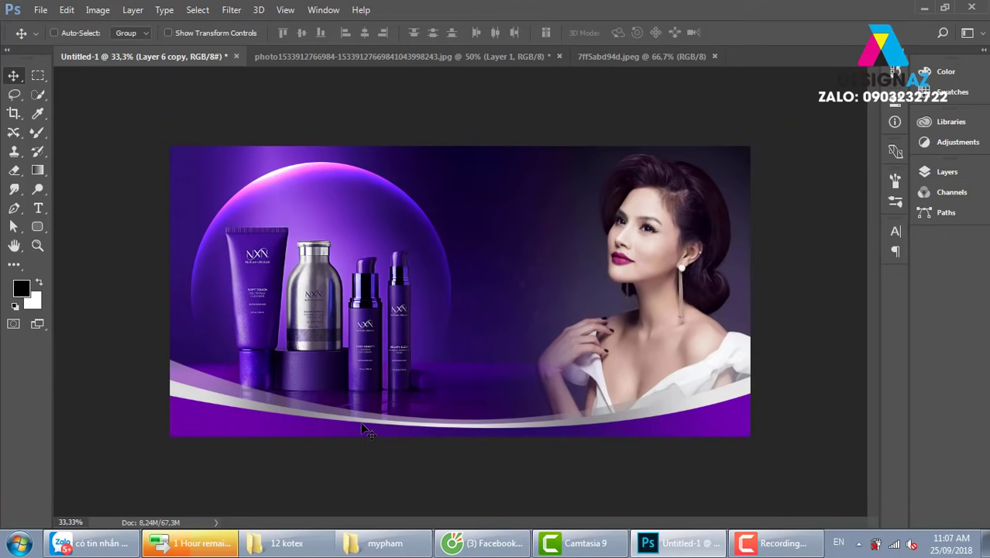
pyautogui.press('ctrl')
# Squash the Layer 6 copy wave to about 92% height.
pyautogui.hotkey('ctrl', 't')
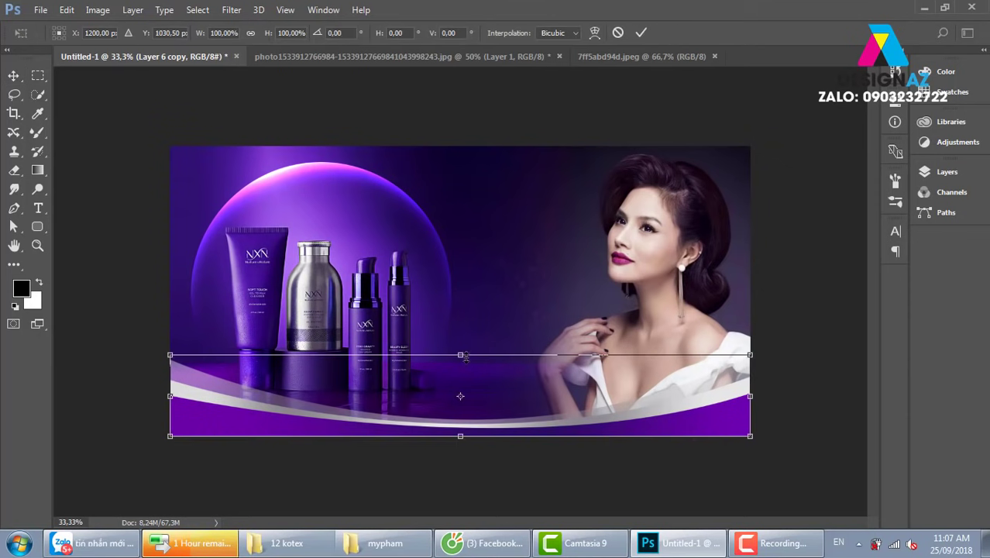
pyautogui.moveTo(460, 356); pyautogui.dragTo(460, 360)
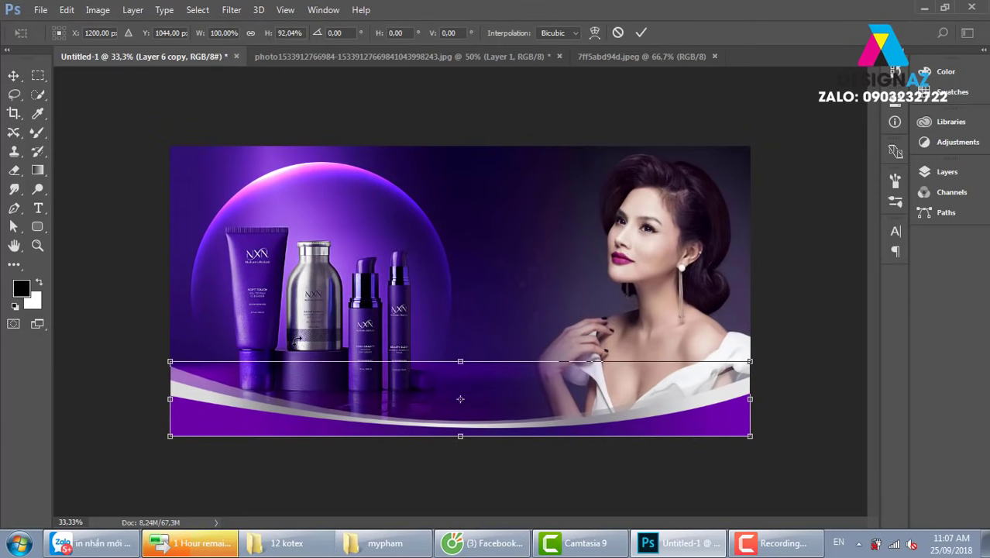
pyautogui.press('Return')
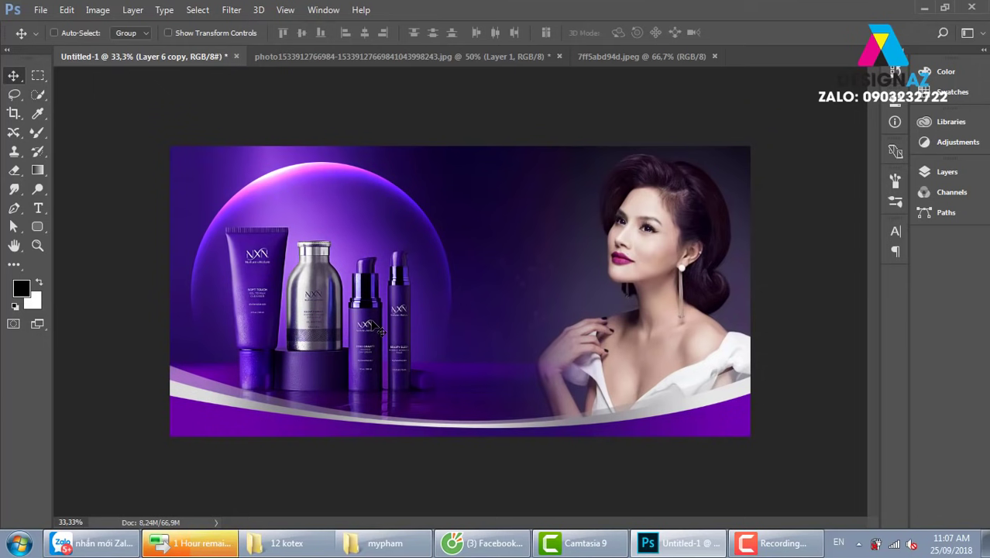
# Select the product group Layer 1 copy and nudge it slightly higher.
pyautogui.rightClick(373, 322)
pyautogui.click(406, 333)
pyautogui.press('ctrl')
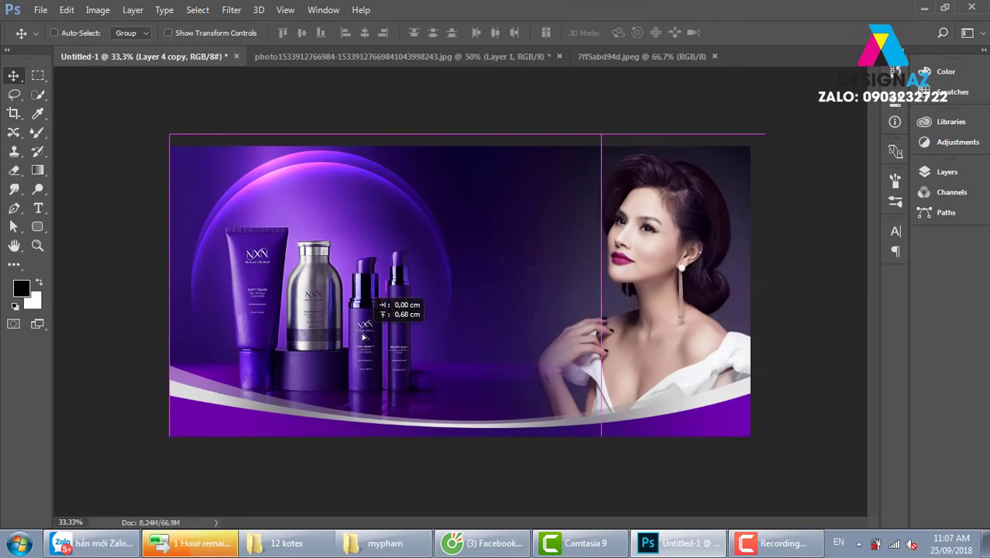
pyautogui.rightClick(366, 316)
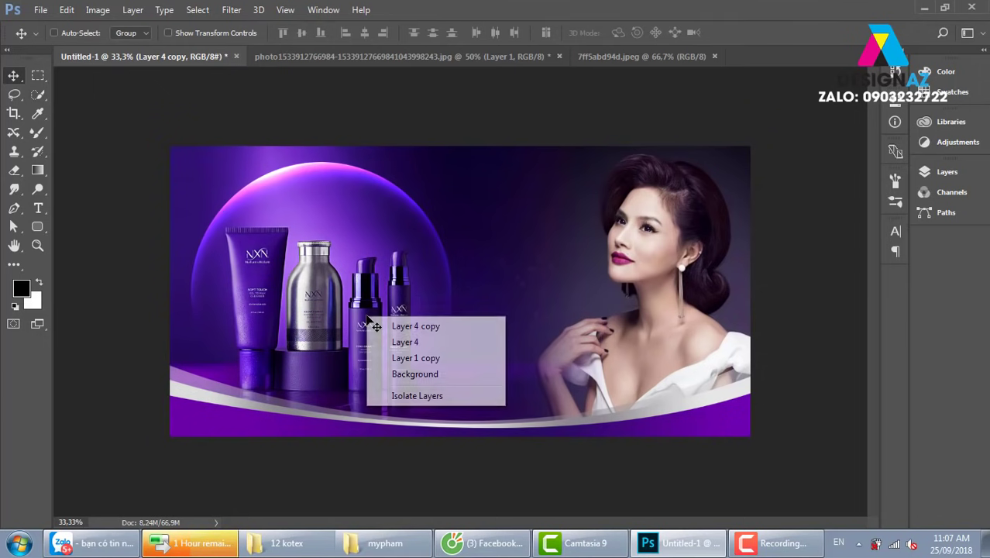
pyautogui.click(383, 359)
pyautogui.moveTo(367, 371); pyautogui.dragTo(372, 375)
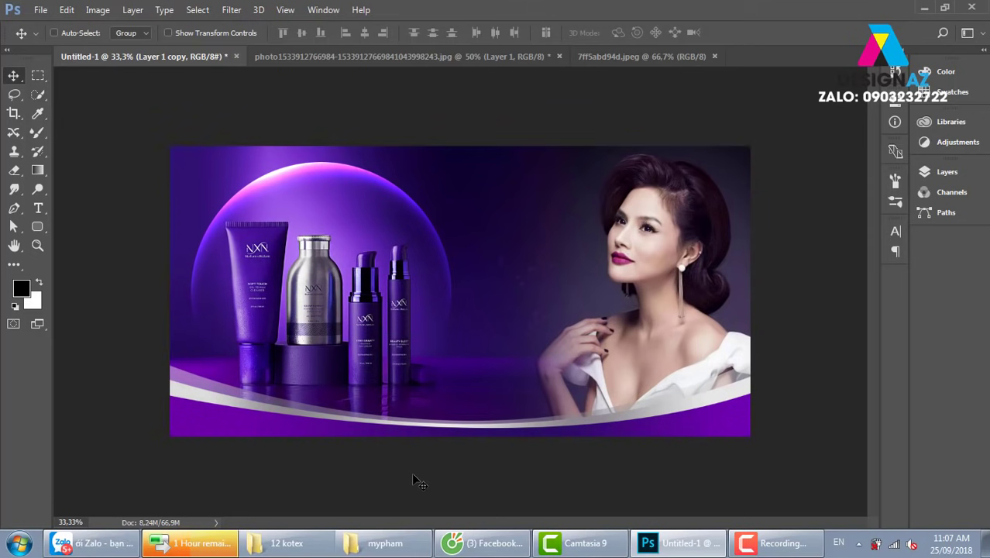
# Nudge the product group up, then duplicate the model's Layer 3.
pyautogui.hotkey('shift', 'Up')
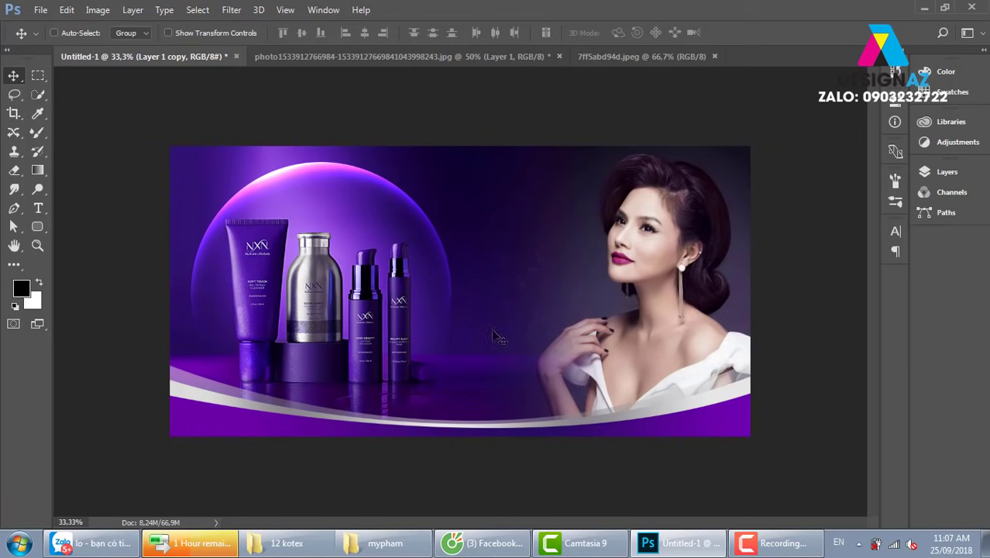
pyautogui.rightClick(661, 248)
pyautogui.click(714, 257)
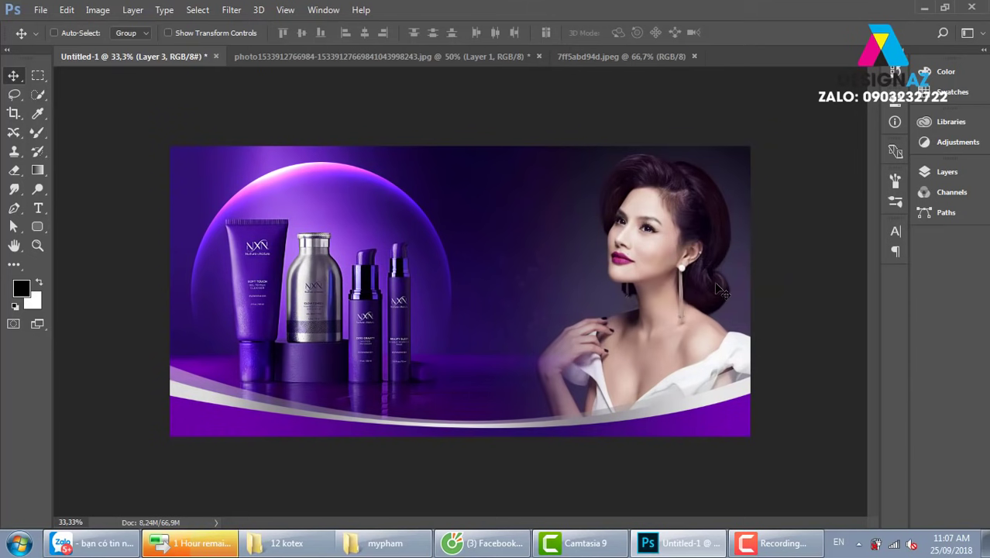
pyautogui.press('F7')
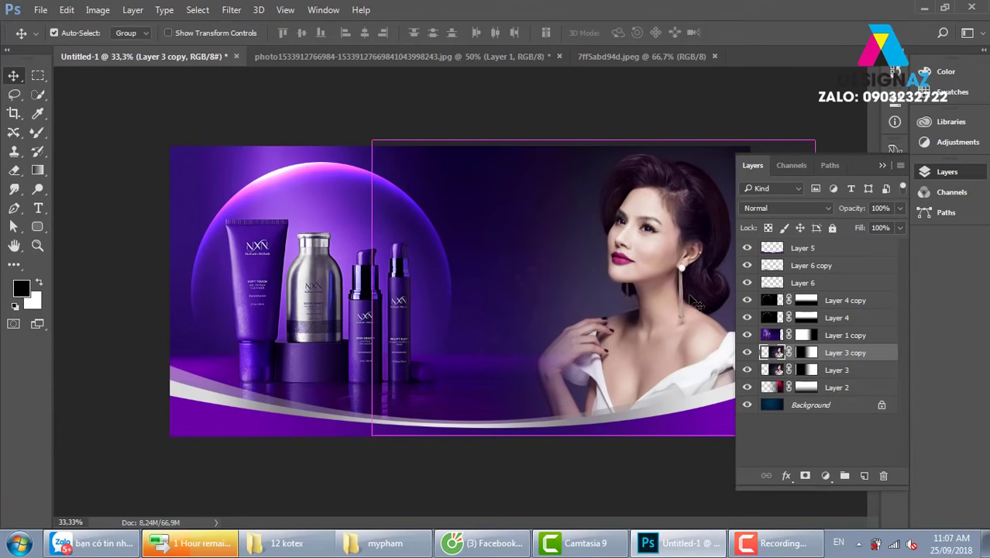
pyautogui.moveTo(664, 305); pyautogui.dragTo(561, 302)
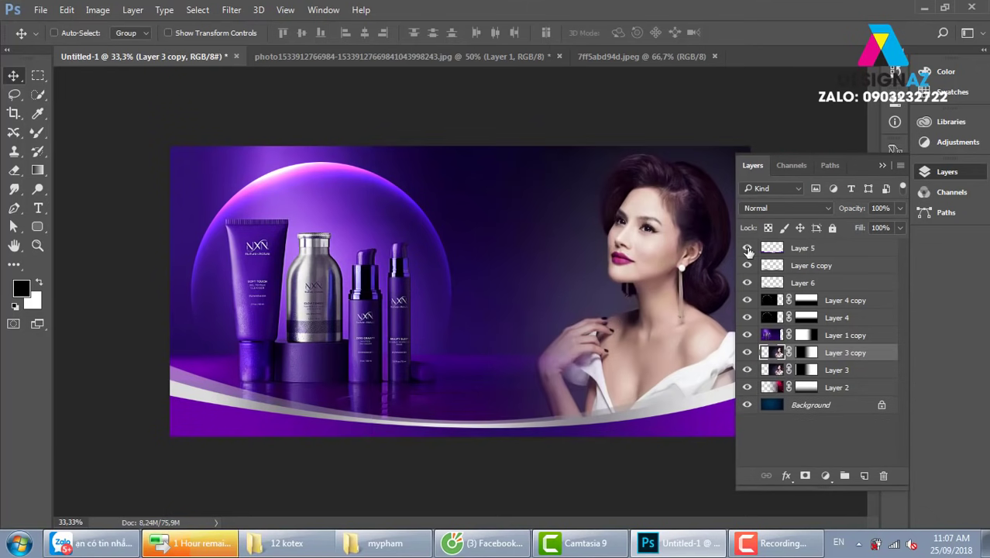
# Set Layer 3 copy to Soft Light blending with Fill at 53%.
pyautogui.click(789, 210)
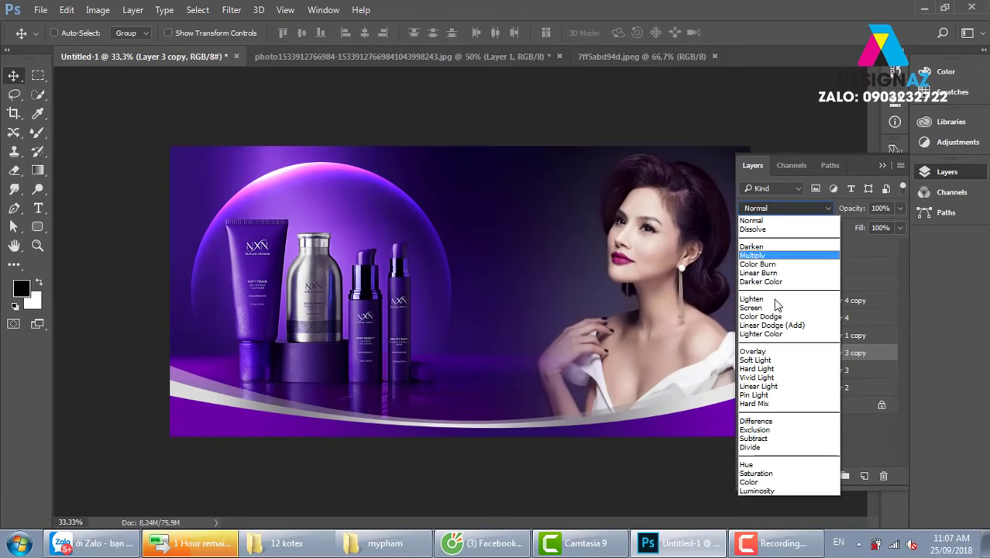
pyautogui.click(764, 355)
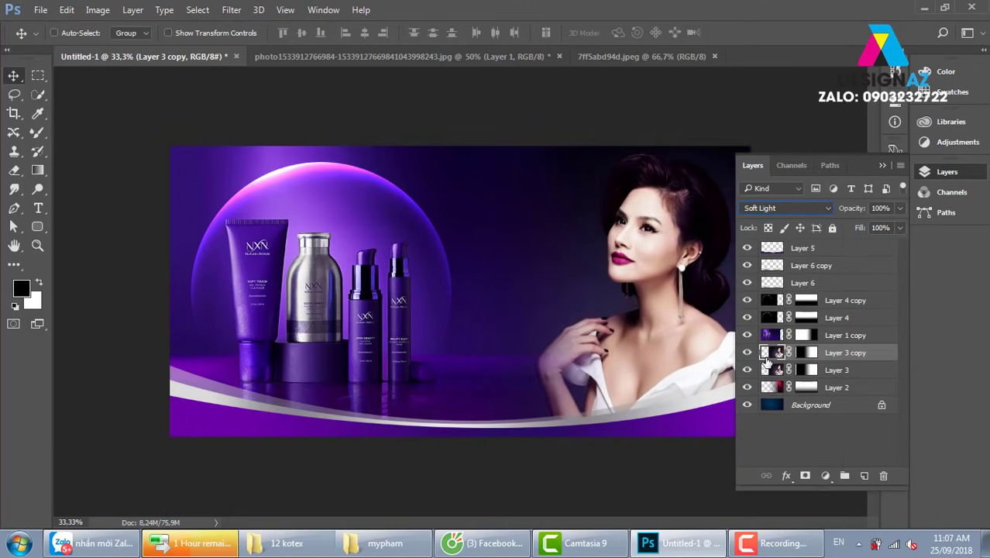
pyautogui.click(900, 228)
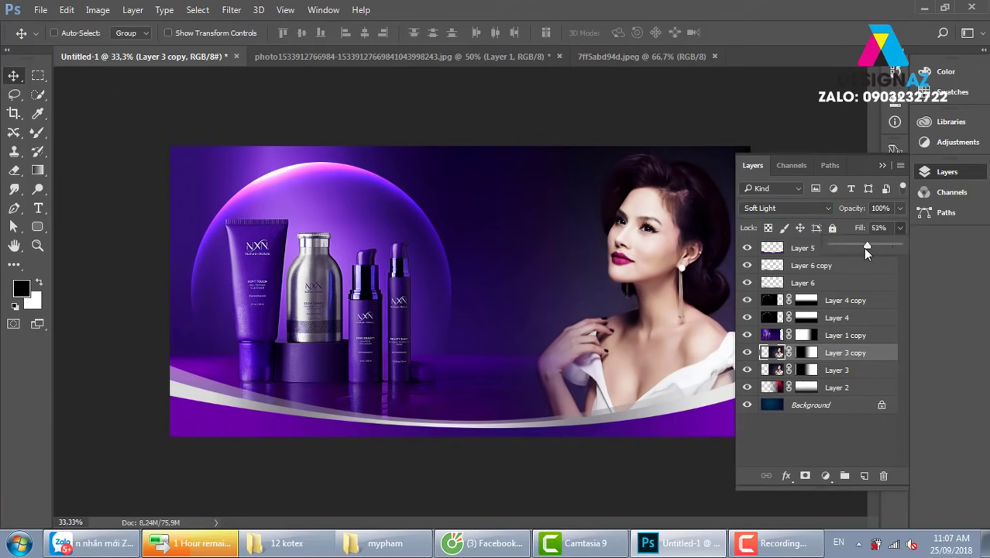
pyautogui.click(882, 165)
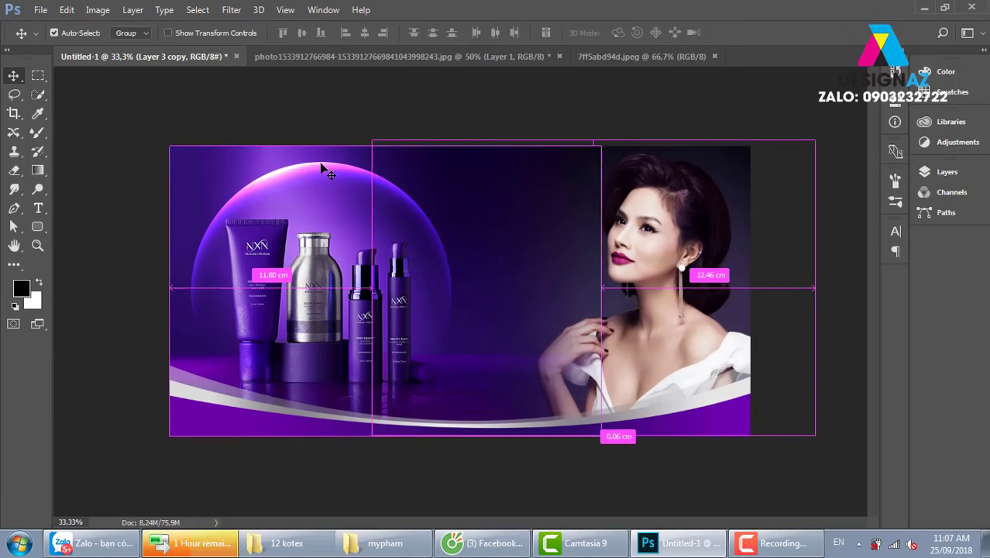
# From the texture folder, open the black light-ray JPG ae00af43c3b9ecced39a93d307444f87.jpg.
pyautogui.hotkey('ctrl', 'o')
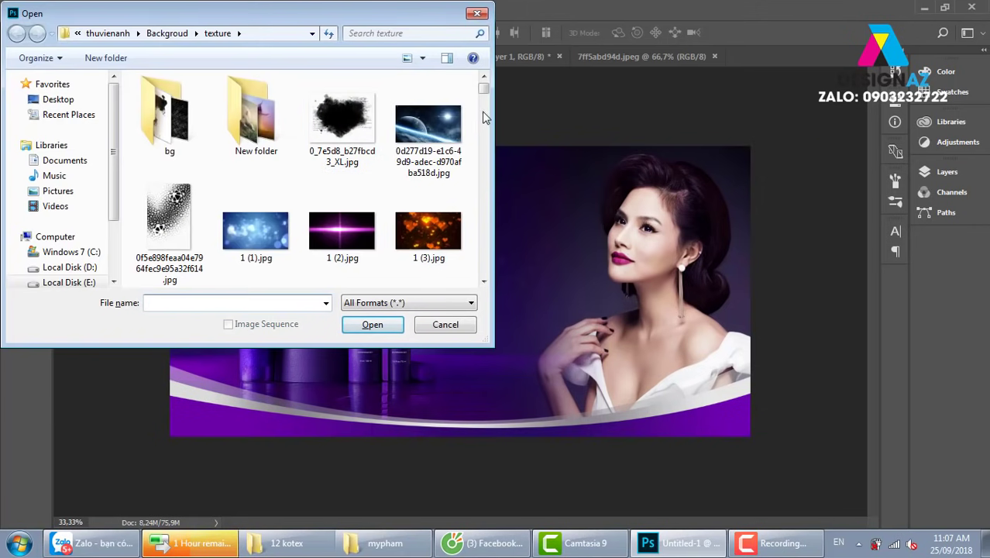
pyautogui.click(483, 282)
pyautogui.click(484, 282)
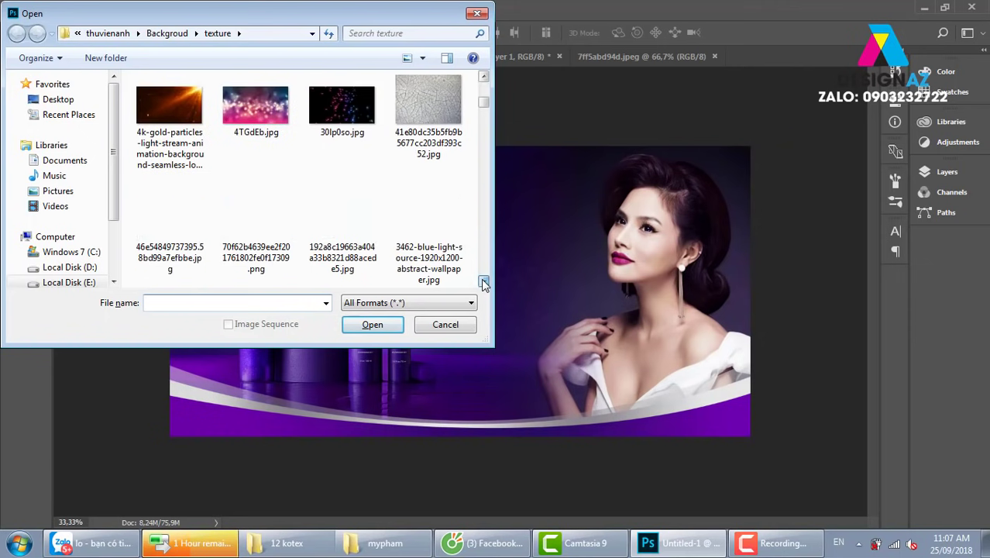
pyautogui.click(484, 282)
pyautogui.click(483, 283)
pyautogui.click(483, 283)
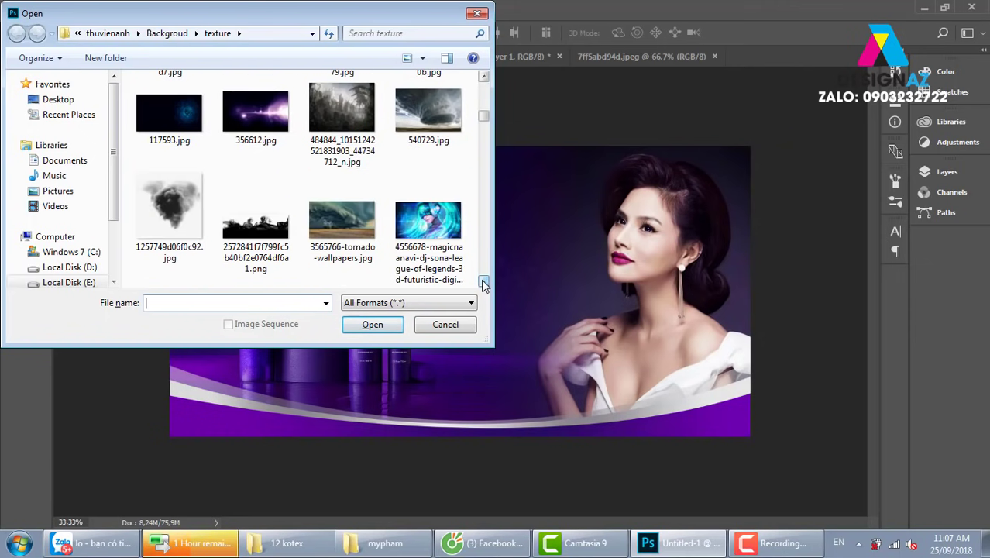
pyautogui.click(483, 109)
pyautogui.moveTo(483, 109)
pyautogui.mouseDown()
pyautogui.moveTo(484, 92)
pyautogui.moveTo(486, 112)
pyautogui.mouseUp()
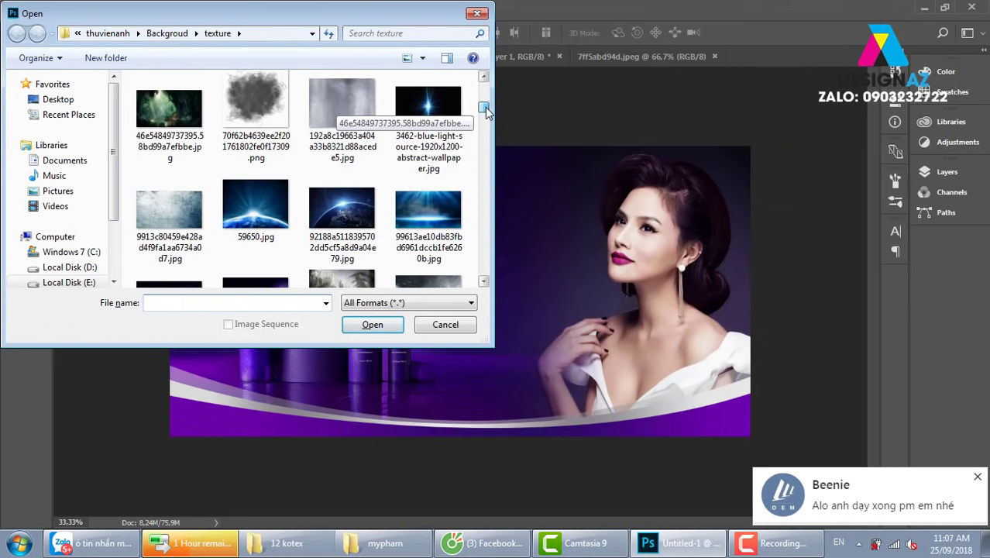
pyautogui.moveTo(485, 112); pyautogui.dragTo(485, 130)
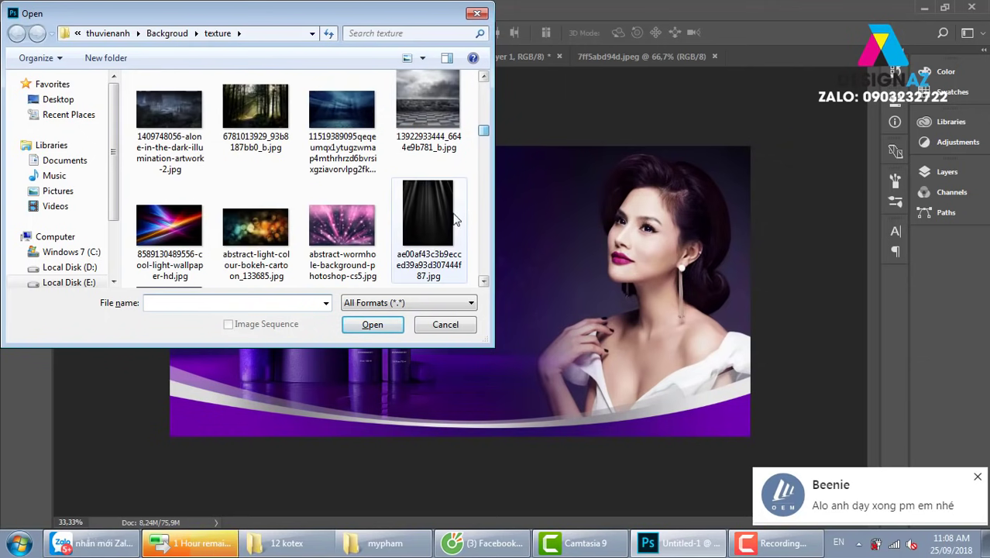
pyautogui.click(429, 225)
pyautogui.click(374, 324)
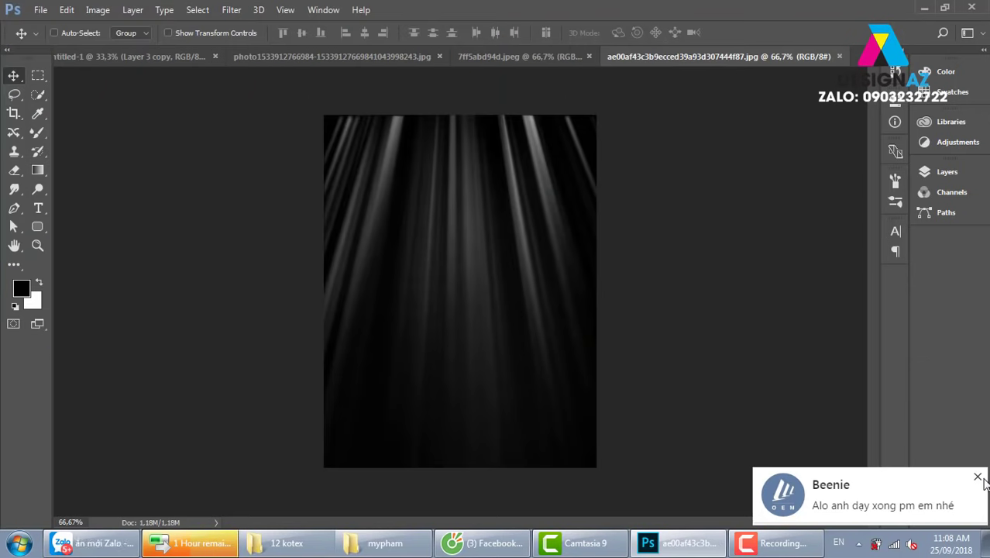
# Copy the whole light-ray texture and paste it into the banner's top-left corner.
pyautogui.hotkey('ctrl', 'a')
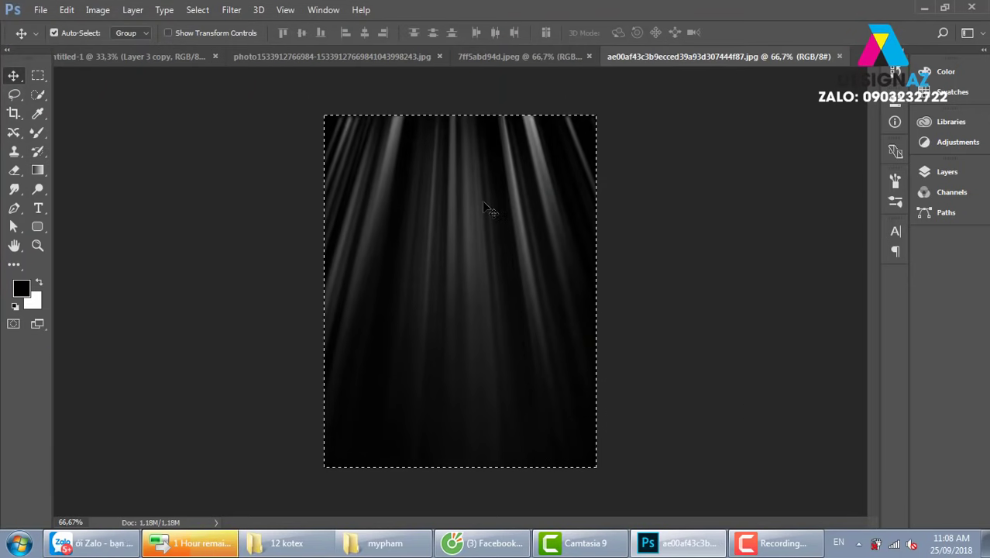
pyautogui.hotkey('ctrl', 'Tab')
pyautogui.rightClick(459, 184)
pyautogui.click(496, 187)
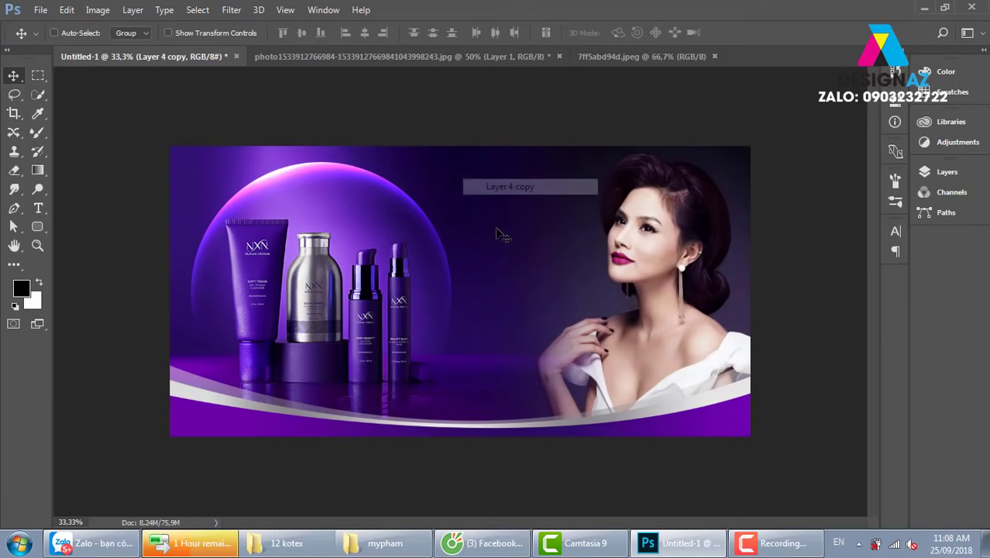
pyautogui.hotkey('ctrl', 'v')
pyautogui.moveTo(496, 292); pyautogui.dragTo(273, 235)
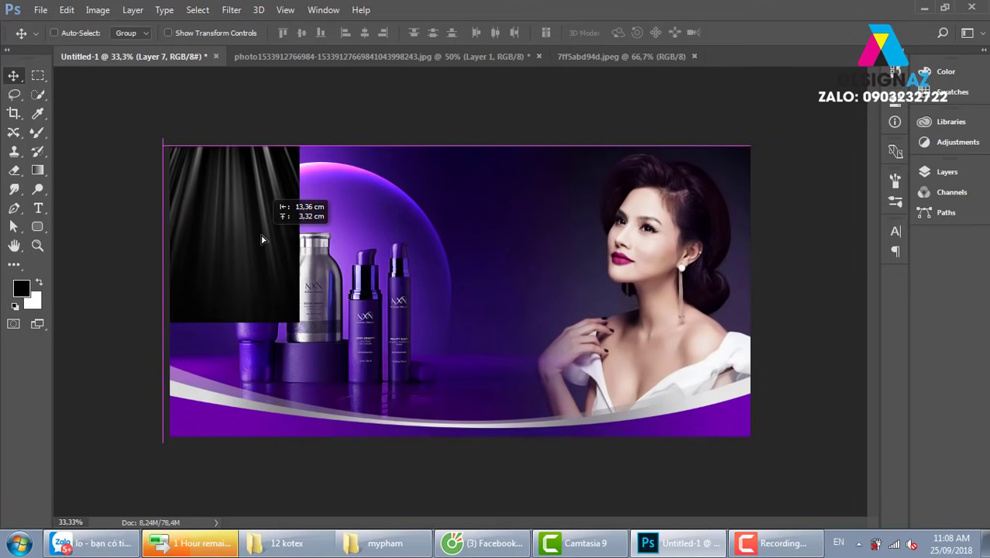
# Stretch the texture layer to about 223% width and down toward the silver curve.
pyautogui.hotkey('ctrl', 't')
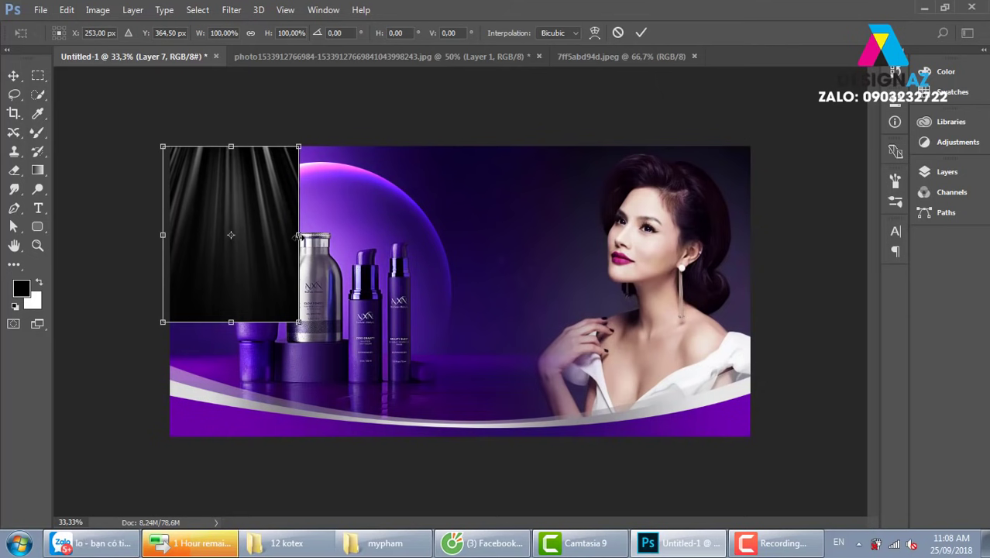
pyautogui.moveTo(298, 234); pyautogui.dragTo(466, 234)
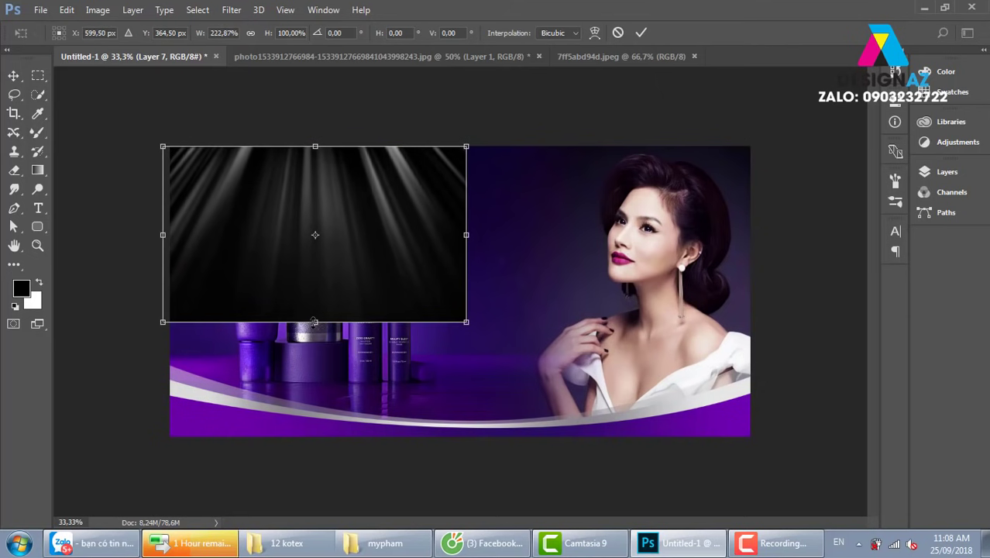
pyautogui.moveTo(314, 321); pyautogui.dragTo(314, 406)
pyautogui.press('Return')
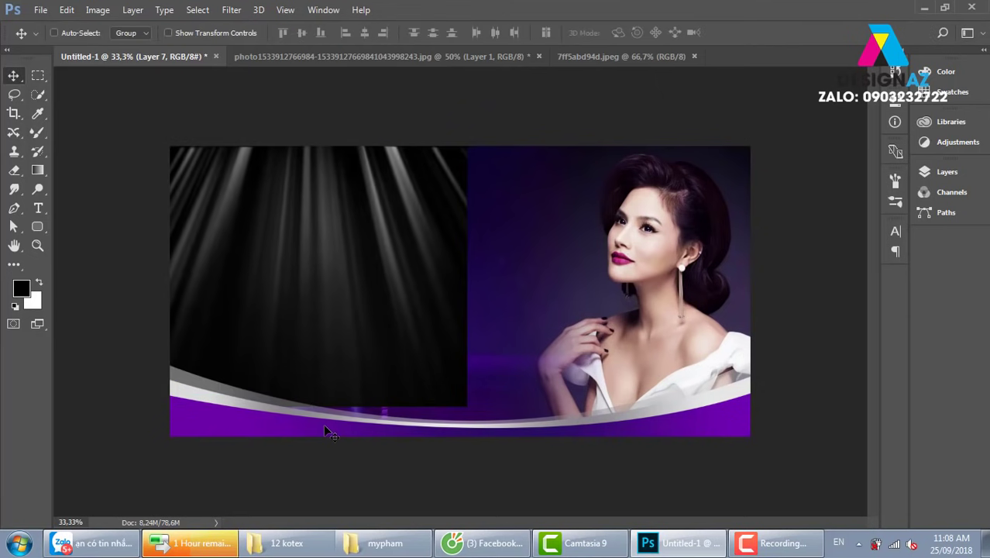
pyautogui.press('F7')
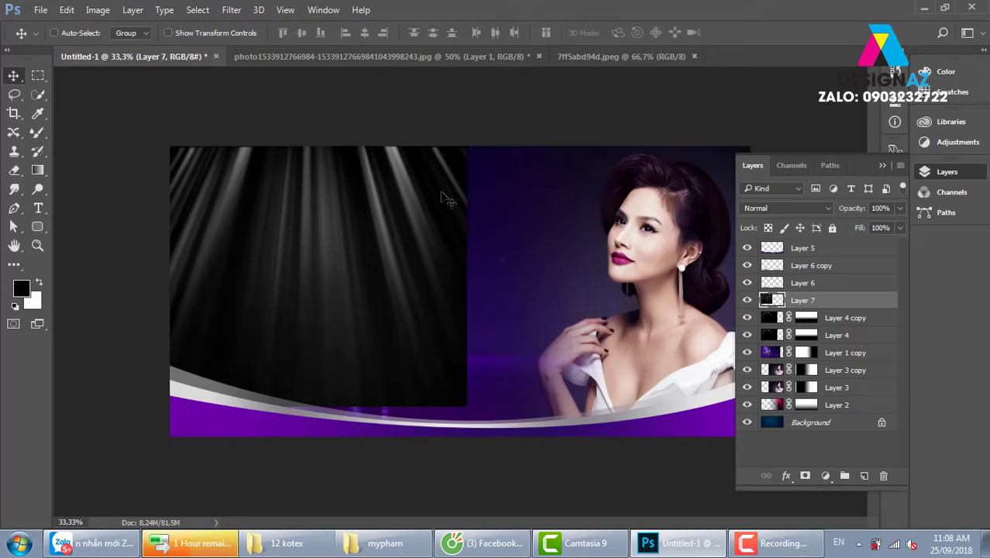
# Blend Layer 7 in Color Dodge, shift it over the products and widen it toward the model.
pyautogui.click(797, 208)
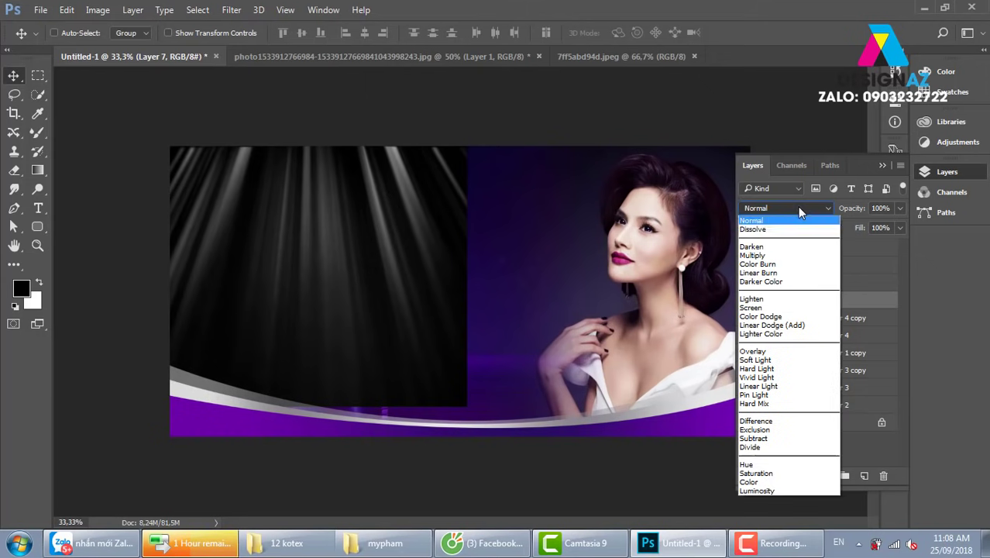
pyautogui.click(780, 318)
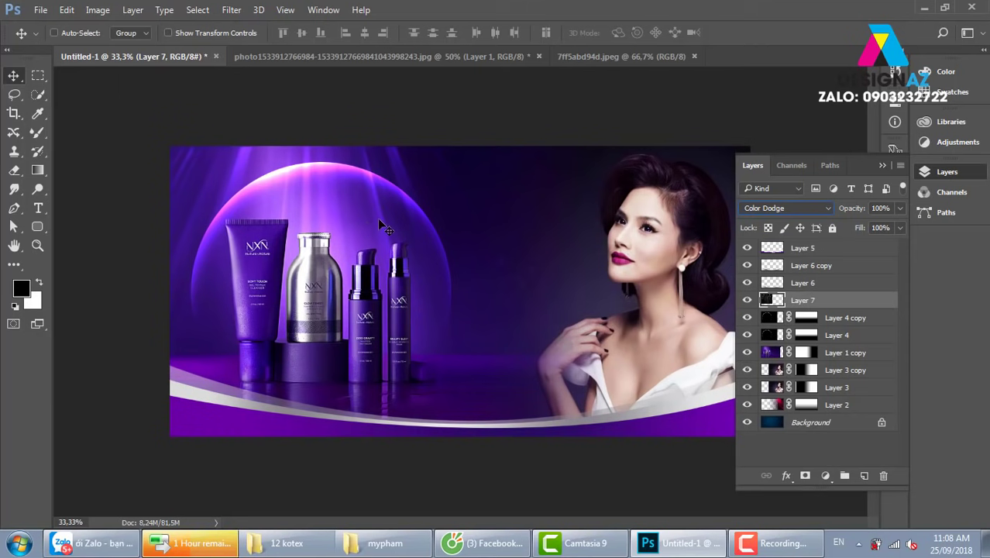
pyautogui.moveTo(377, 217)
pyautogui.mouseDown()
pyautogui.moveTo(363, 204)
pyautogui.moveTo(330, 217)
pyautogui.mouseUp()
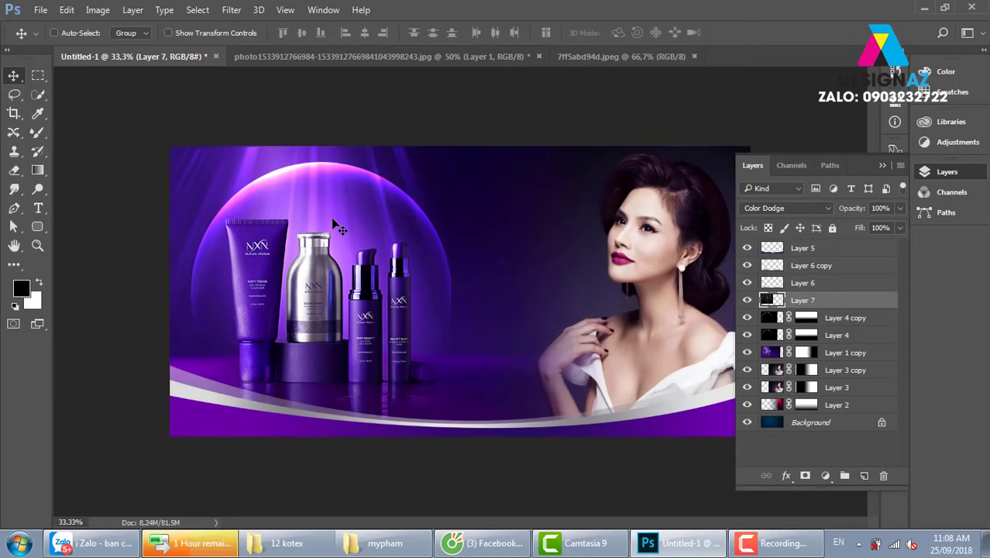
pyautogui.press('ctrl')
pyautogui.hotkey('ctrl', 't')
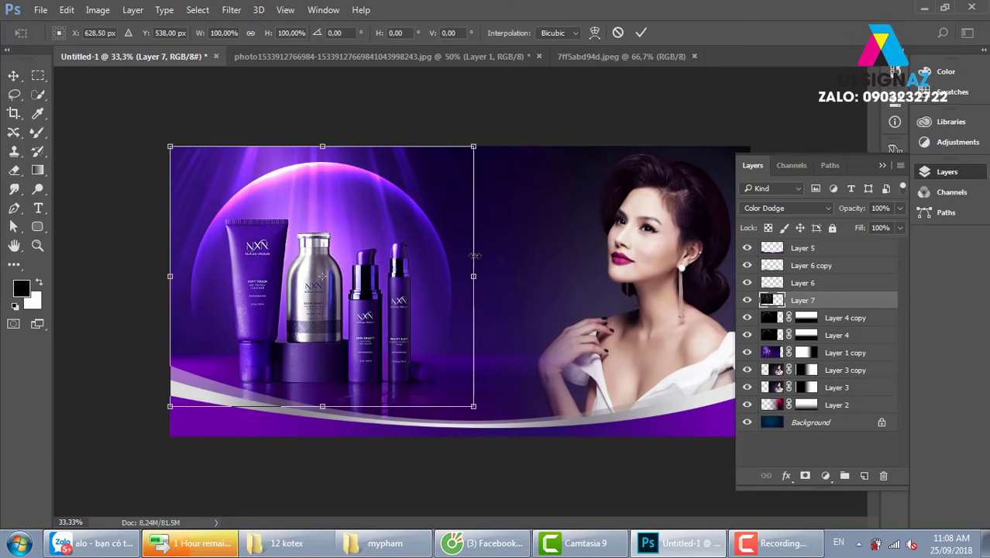
pyautogui.moveTo(473, 276); pyautogui.dragTo(511, 277)
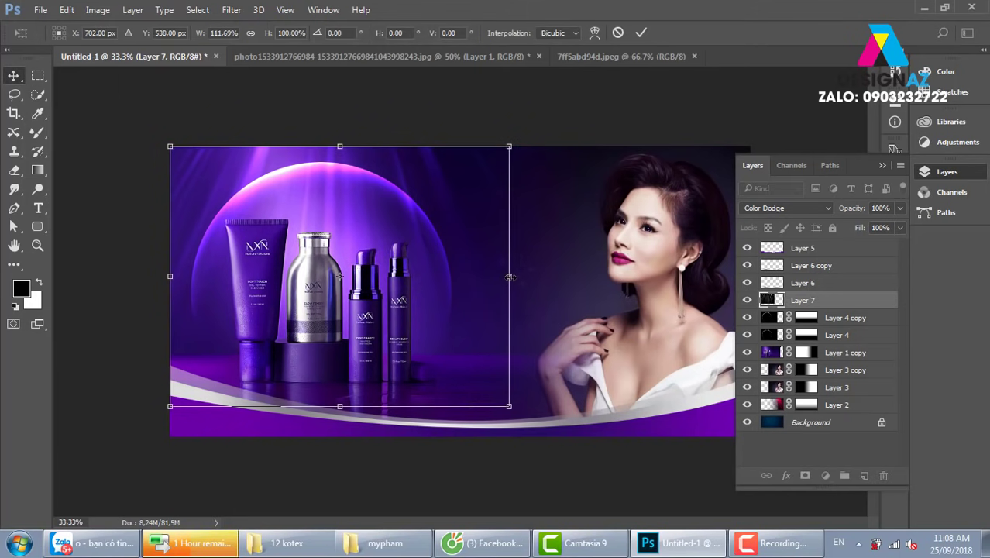
pyautogui.press('Return')
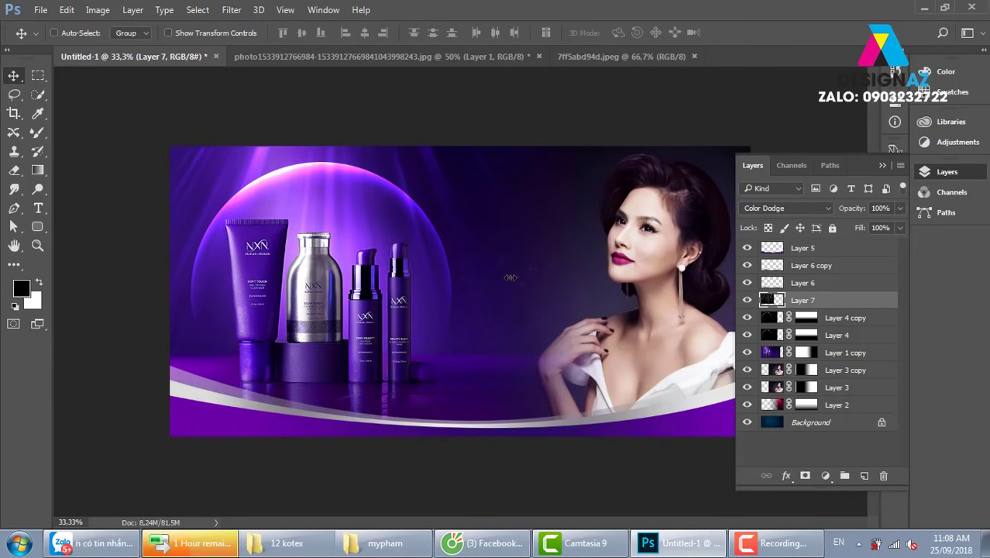
pyautogui.click(881, 167)
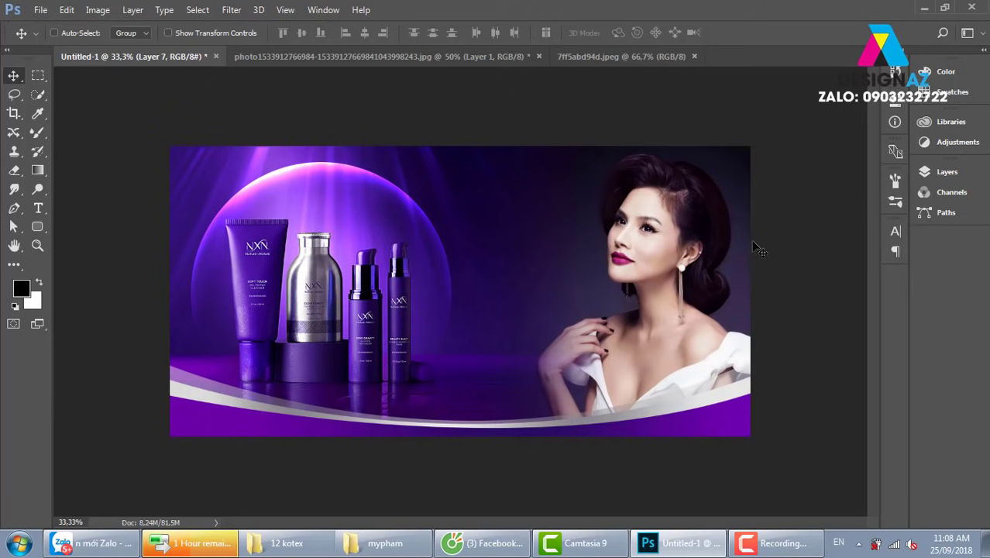
# In the mypham Explorer folder, select logo.png and drag it into Photoshop.
pyautogui.hotkey('ctrl', 'o')
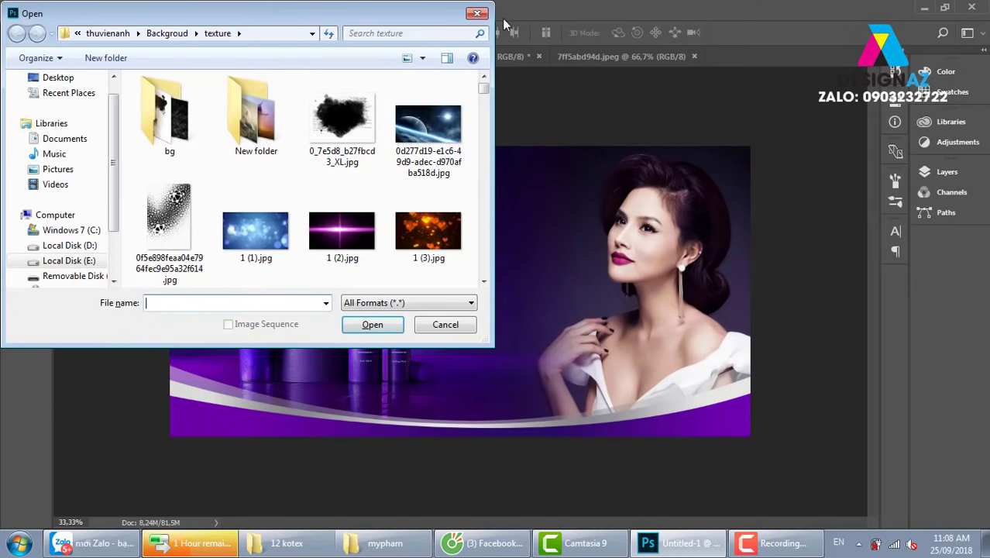
pyautogui.click(477, 13)
pyautogui.click(384, 542)
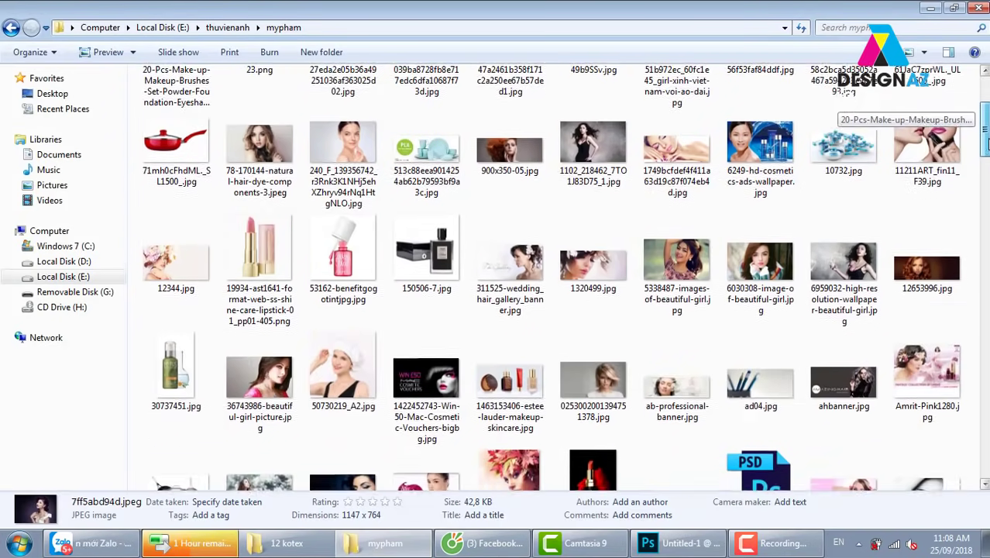
pyautogui.moveTo(984, 97); pyautogui.dragTo(984, 246)
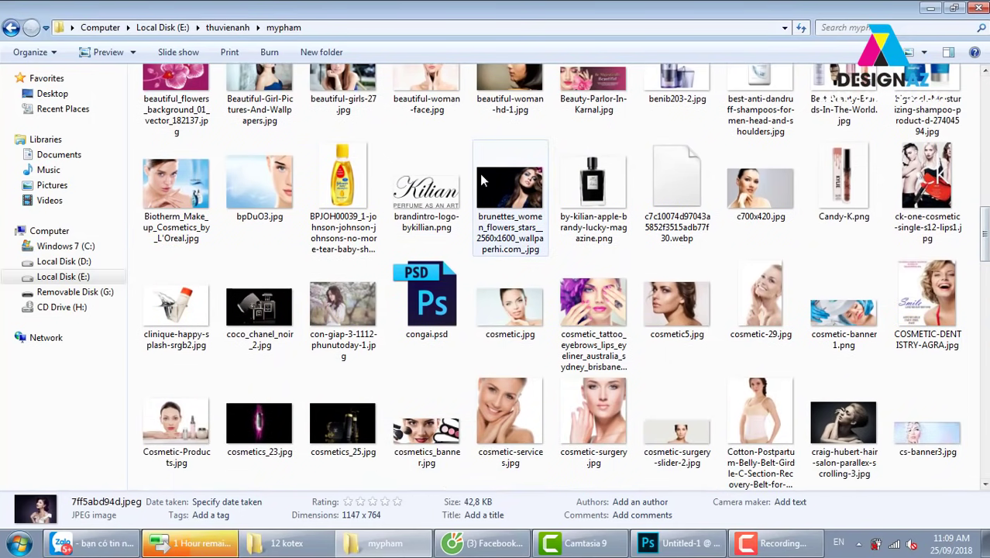
pyautogui.click(426, 190)
pyautogui.click(988, 287)
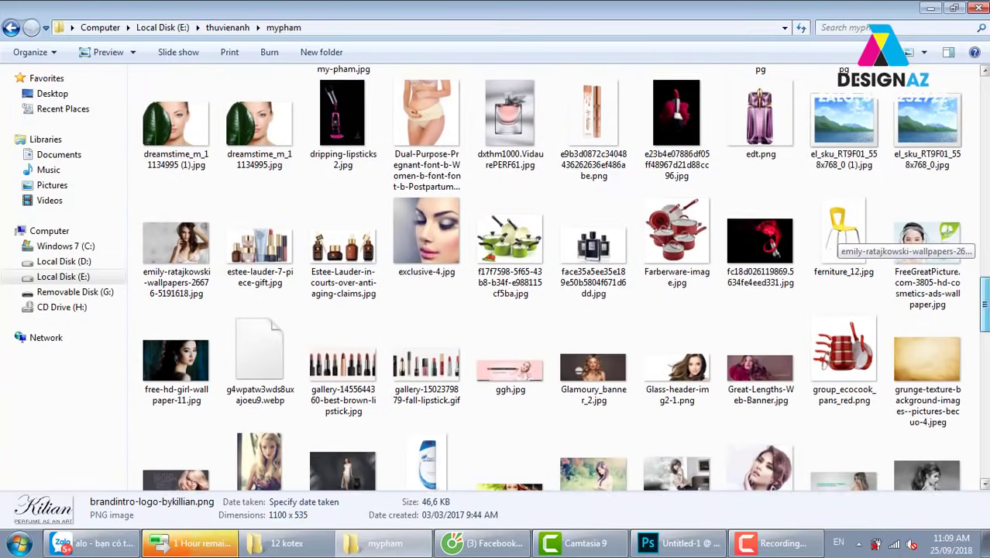
pyautogui.moveTo(985, 306); pyautogui.dragTo(986, 387)
pyautogui.click(848, 254)
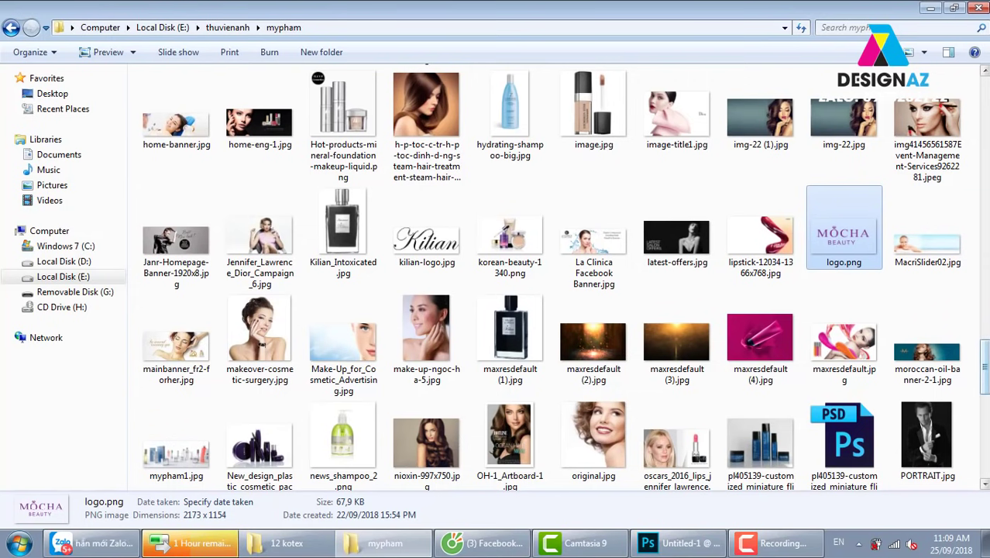
pyautogui.moveTo(985, 352); pyautogui.dragTo(985, 408)
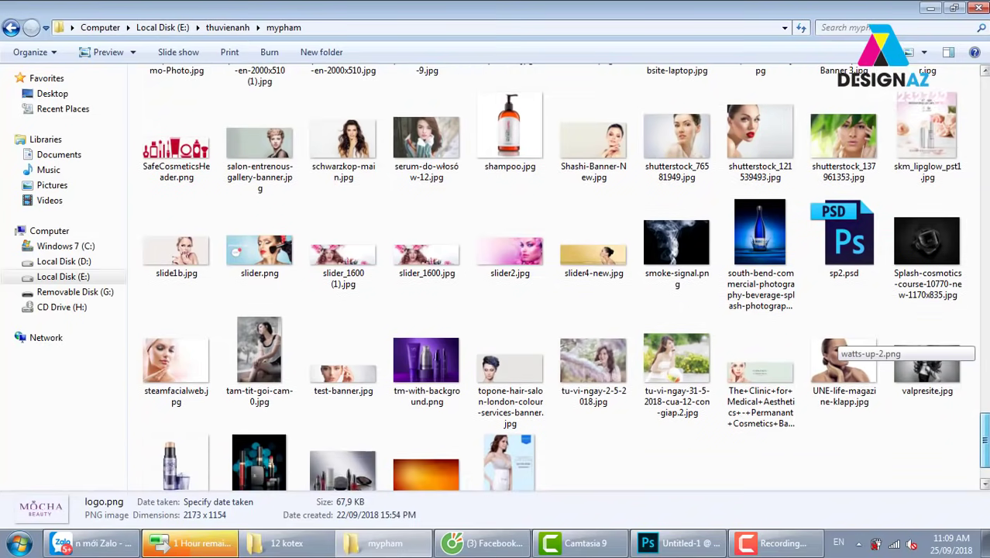
pyautogui.scroll(5, 836, 344)
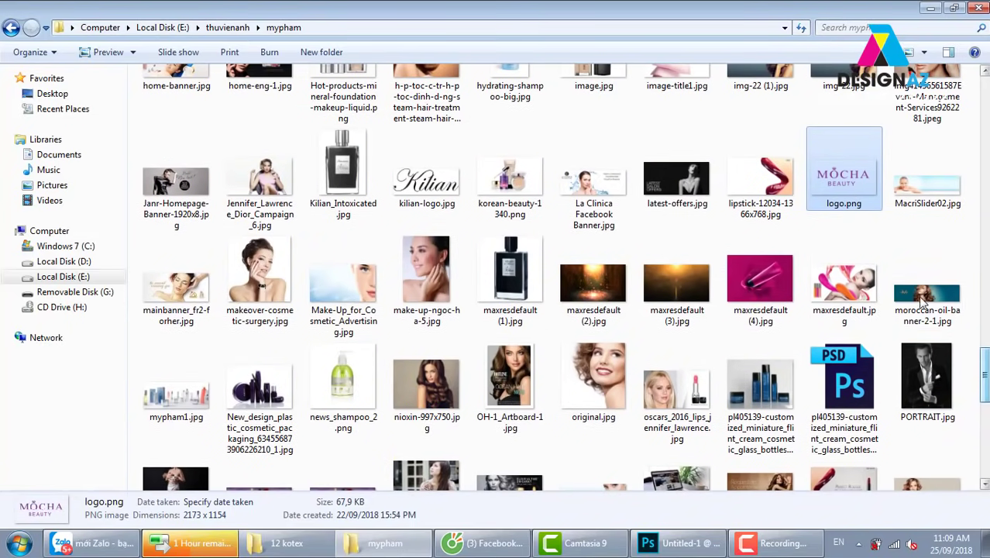
pyautogui.moveTo(830, 203)
pyautogui.mouseDown()
pyautogui.moveTo(675, 221)
pyautogui.moveTo(765, 35)
pyautogui.mouseUp()
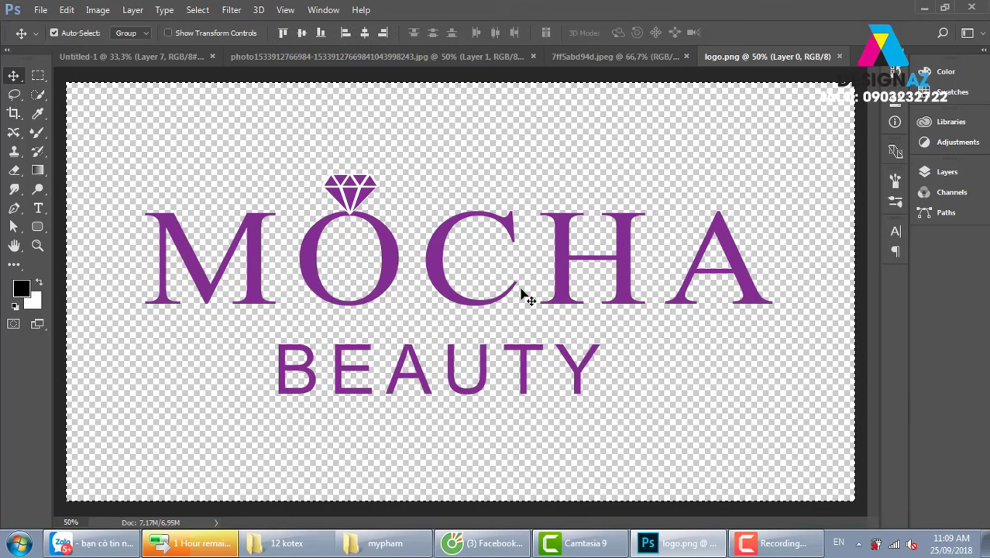
# Paste the MOCHA BEAUTY logo into the banner's upper middle and convert it to a smart object.
pyautogui.hotkey('ctrl', 'w')
pyautogui.hotkey('ctrl', 'v')
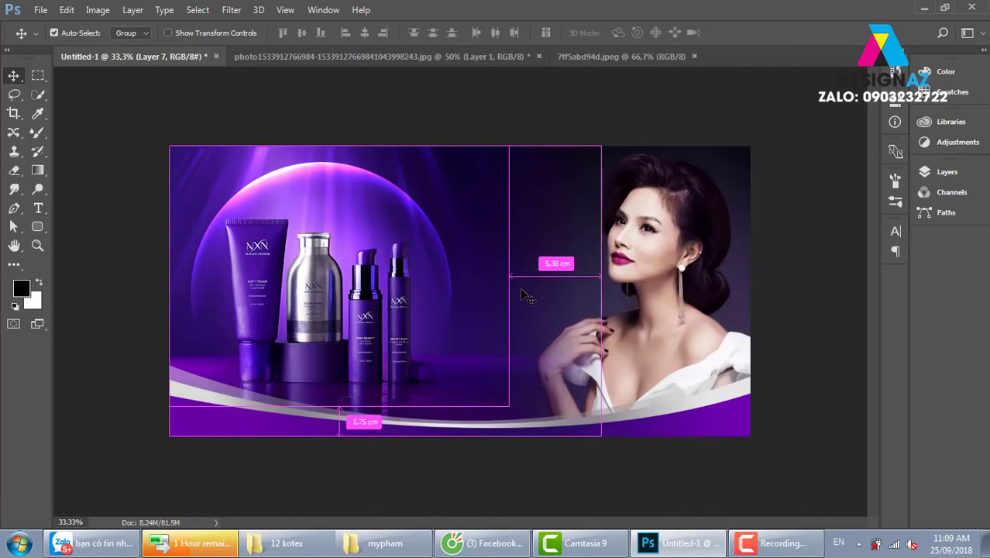
pyautogui.moveTo(513, 286); pyautogui.dragTo(559, 186)
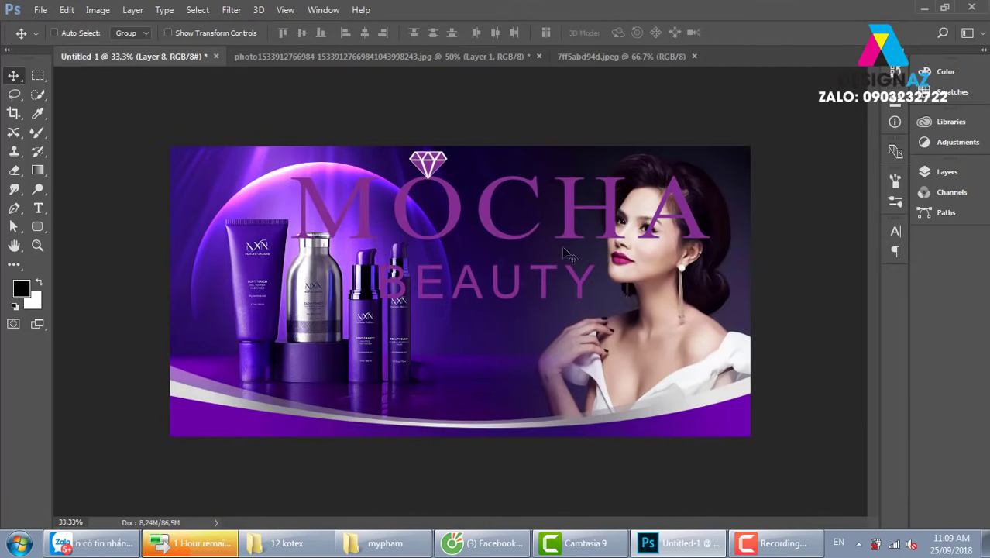
pyautogui.press('F7')
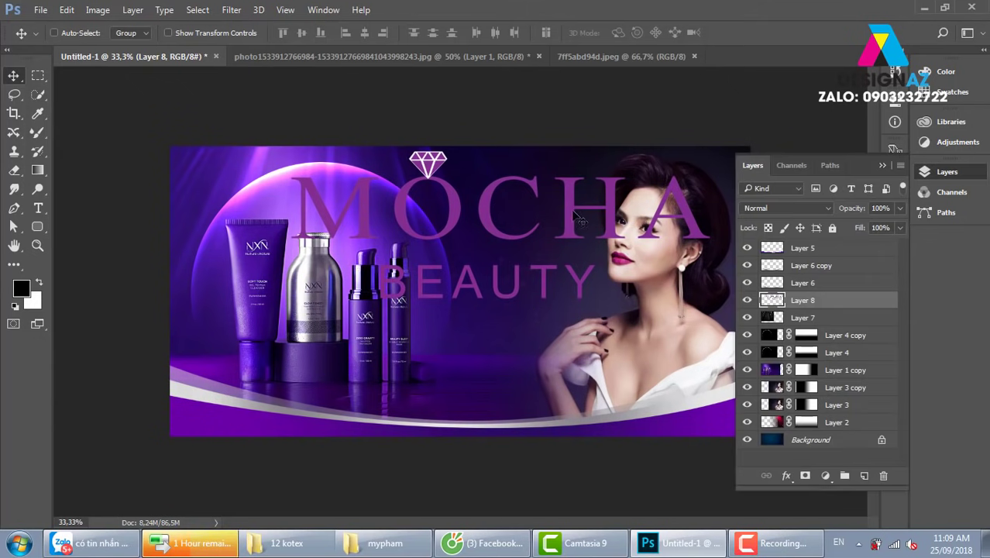
pyautogui.rightClick(841, 305)
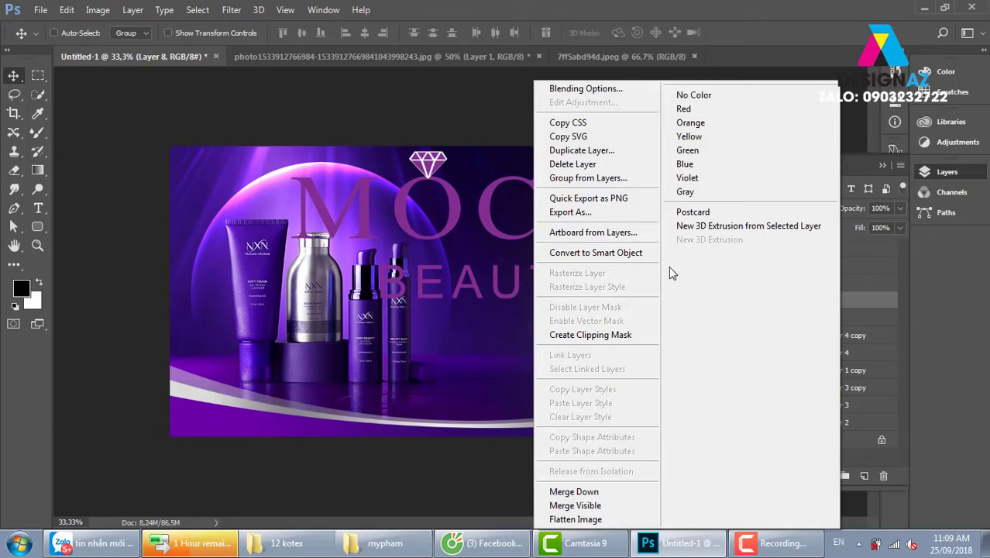
pyautogui.click(630, 252)
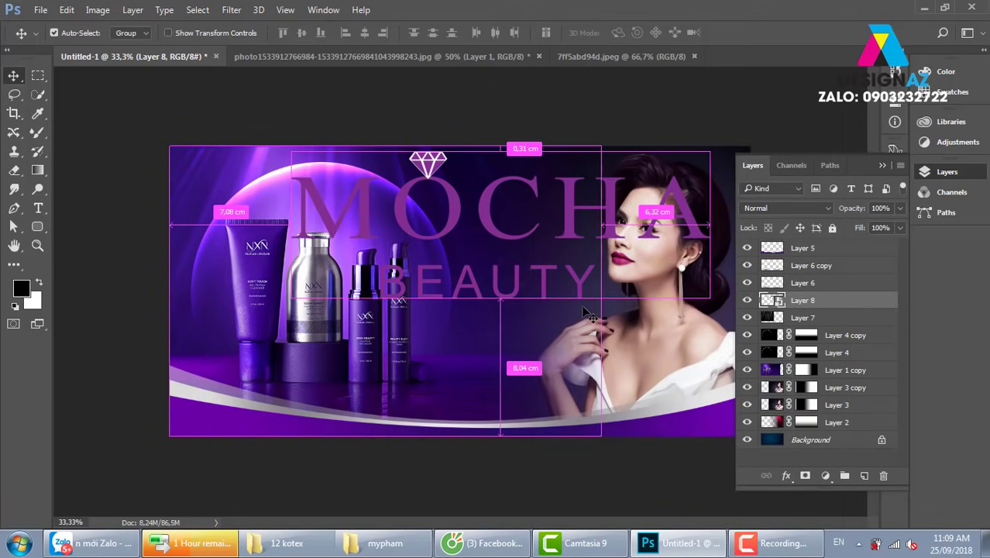
# Scale the logo down to about 32% and position it near the top centre.
pyautogui.hotkey('ctrl', 't')
pyautogui.moveTo(709, 148); pyautogui.dragTo(566, 199)
pyautogui.press('Return')
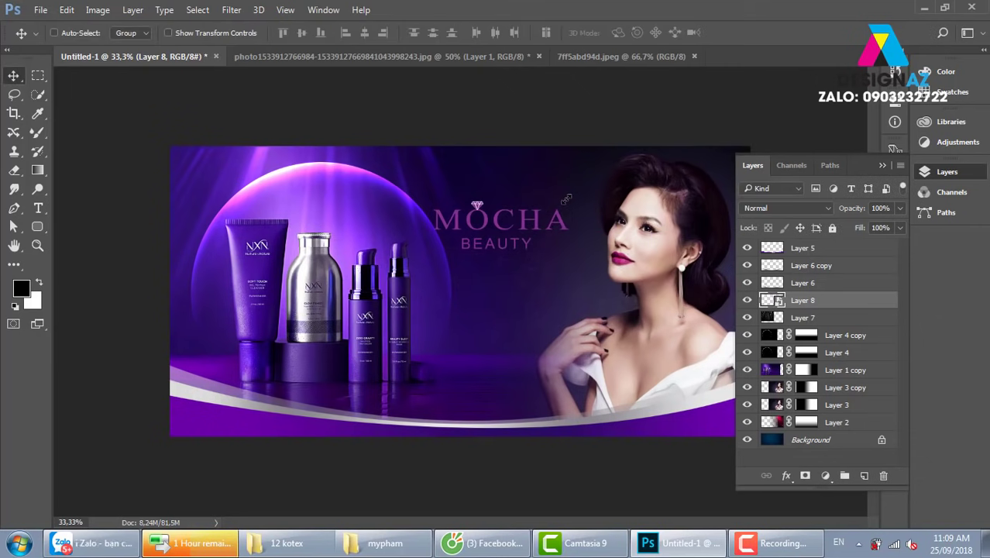
pyautogui.moveTo(542, 230)
pyautogui.mouseDown()
pyautogui.moveTo(494, 347)
pyautogui.moveTo(499, 275)
pyautogui.moveTo(524, 204)
pyautogui.mouseUp()
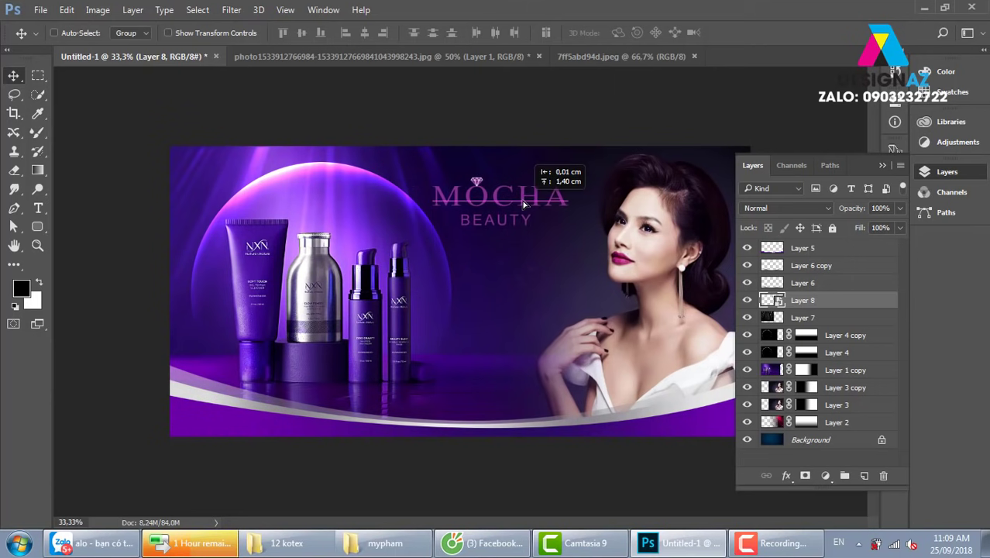
pyautogui.hotkey('ctrl', 't')
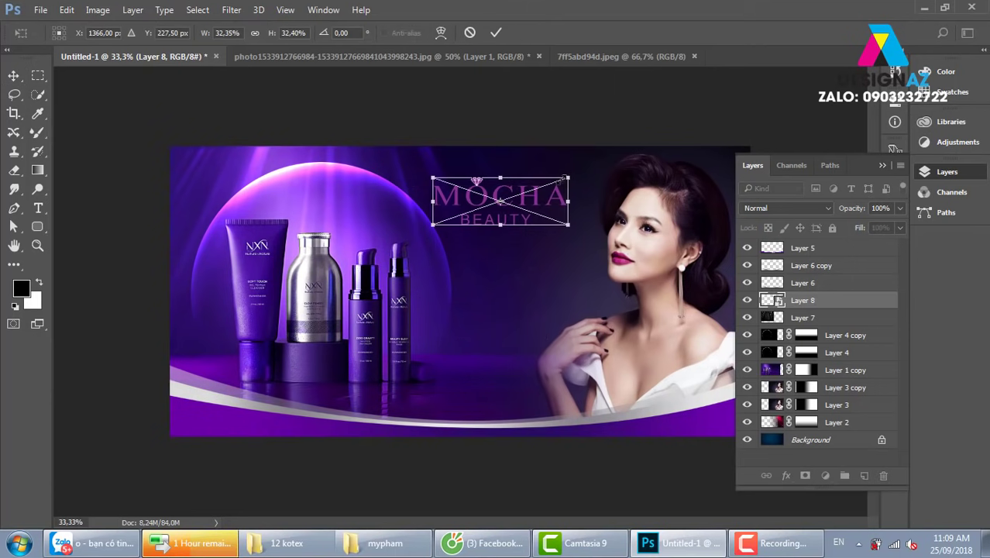
pyautogui.moveTo(565, 177); pyautogui.dragTo(556, 180)
pyautogui.press('Return')
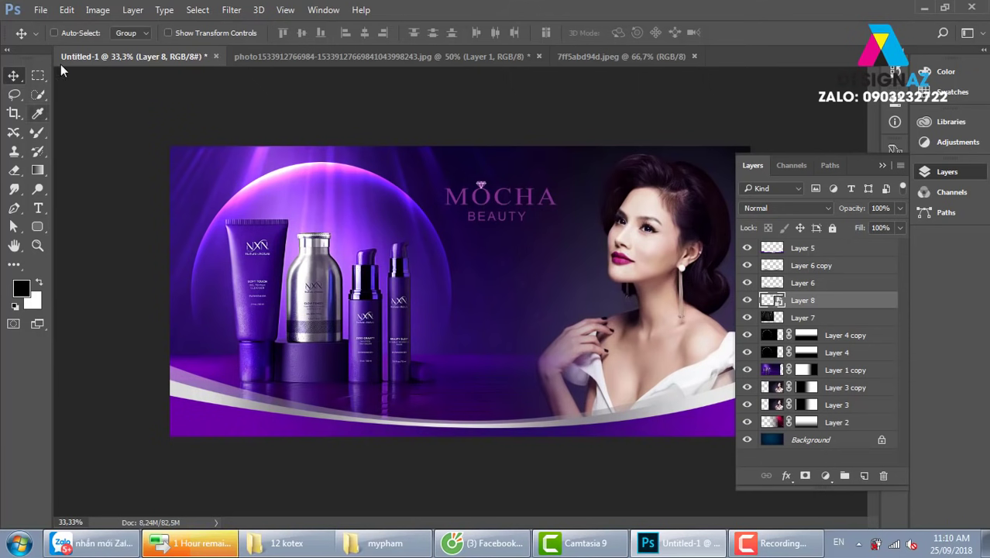
# Type the headline text below the logo and colour it white (ffffff).
pyautogui.click(37, 207)
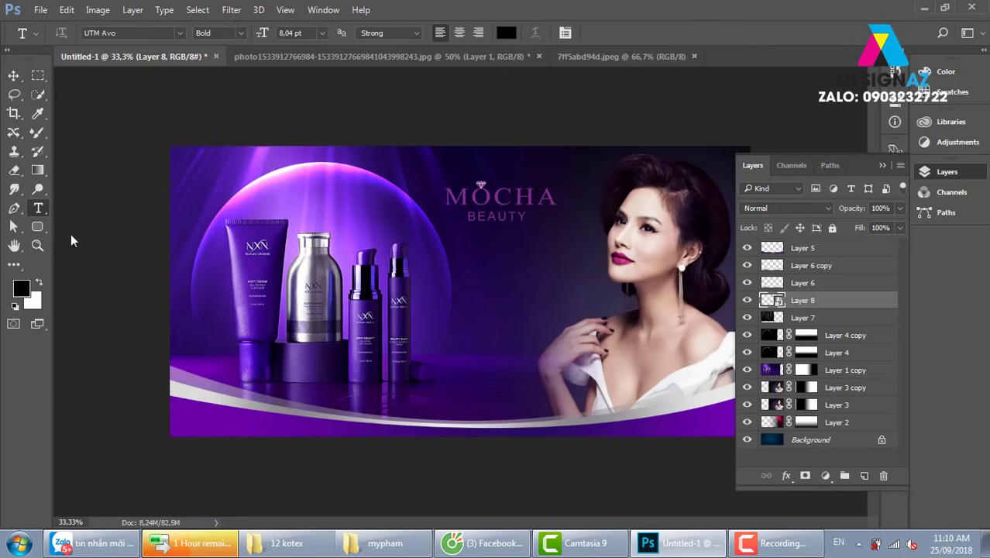
pyautogui.click(450, 277)
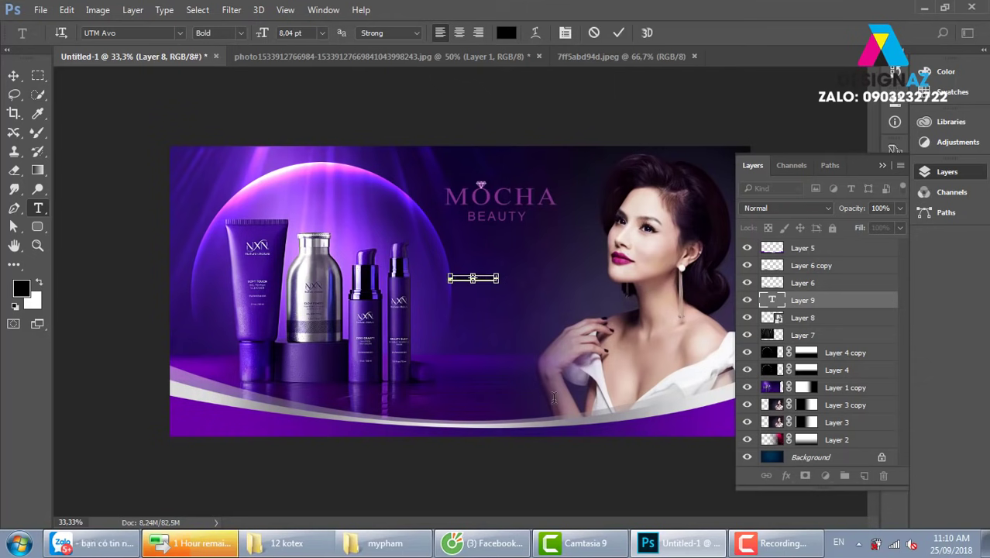
pyautogui.hotkey('ctrl', 'Return')
pyautogui.click(504, 34)
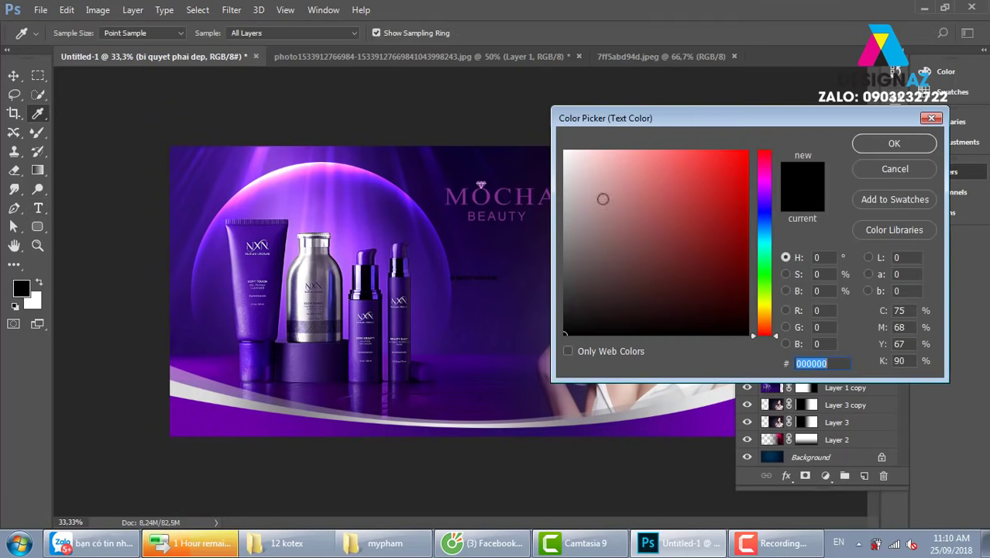
pyautogui.write('ffffff')
pyautogui.click(892, 144)
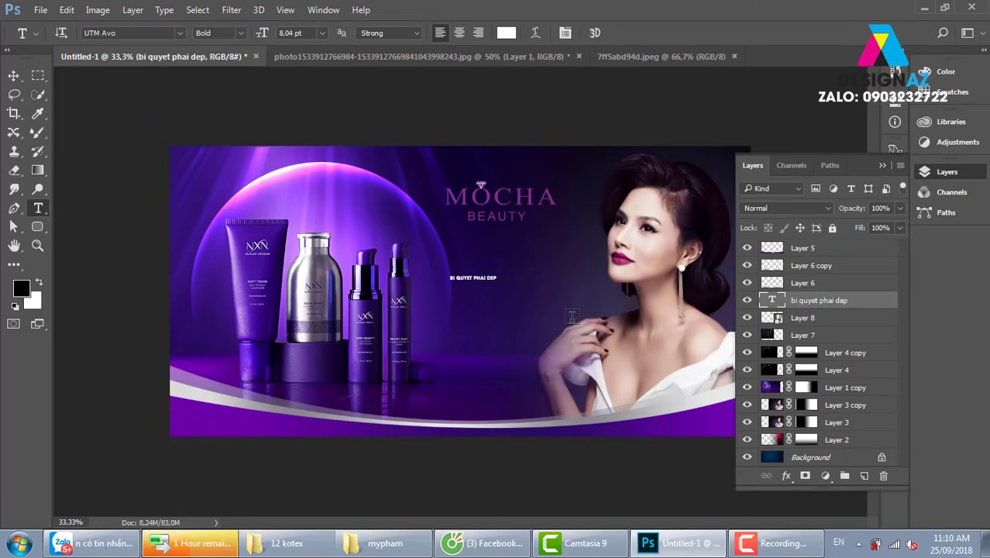
# Enlarge the headline to about 371% and shift it slightly right.
pyautogui.hotkey('ctrl', 't')
pyautogui.moveTo(498, 274); pyautogui.dragTo(557, 237)
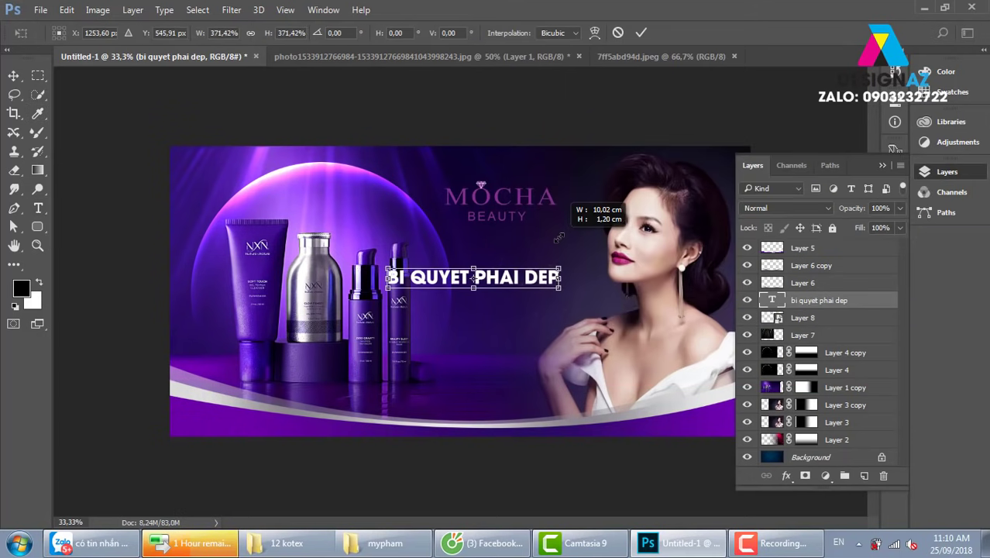
pyautogui.press('Return')
pyautogui.press('v')
pyautogui.moveTo(523, 284); pyautogui.dragTo(559, 303)
# Add the Vietnamese accents ế and á to the headline and move it up slightly.
pyautogui.press('t')
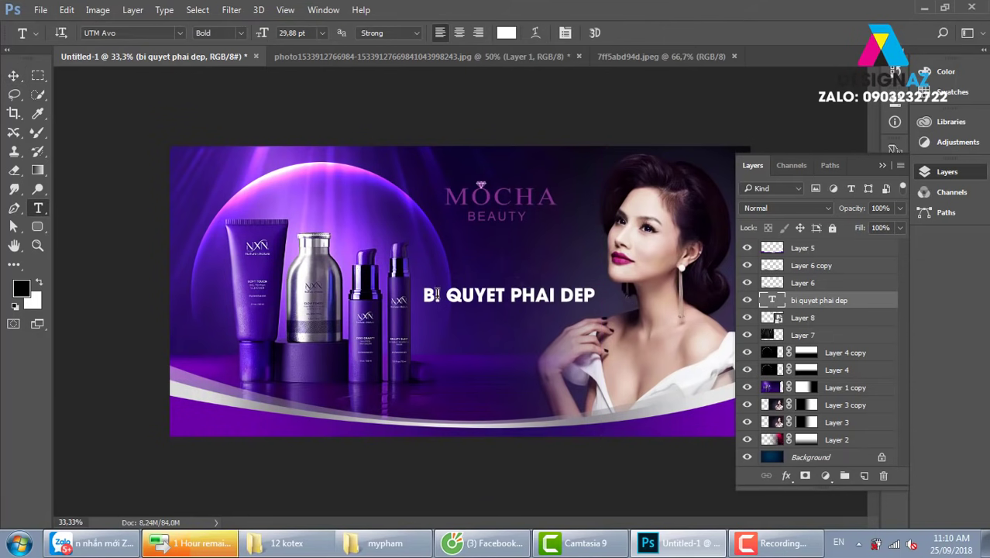
pyautogui.click(436, 294)
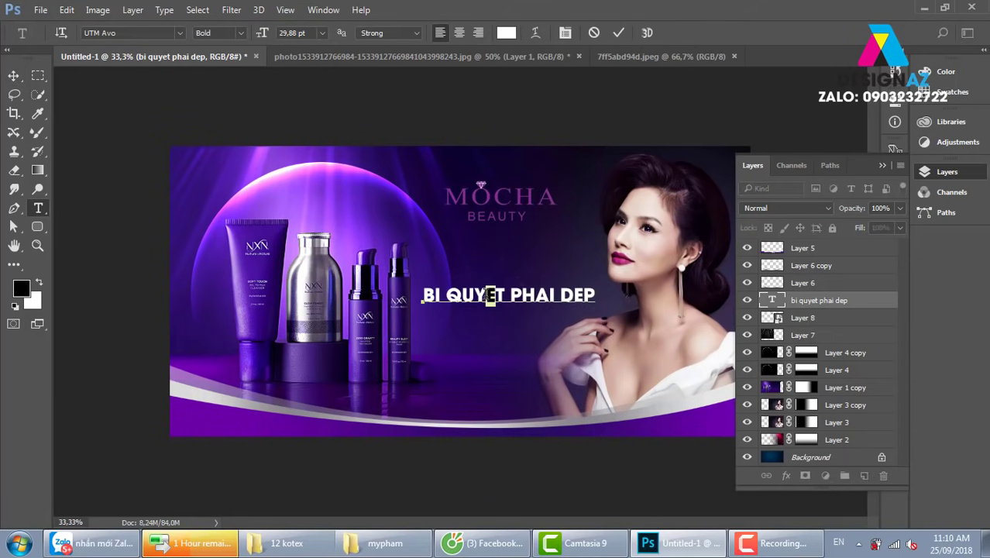
pyautogui.write('ế')
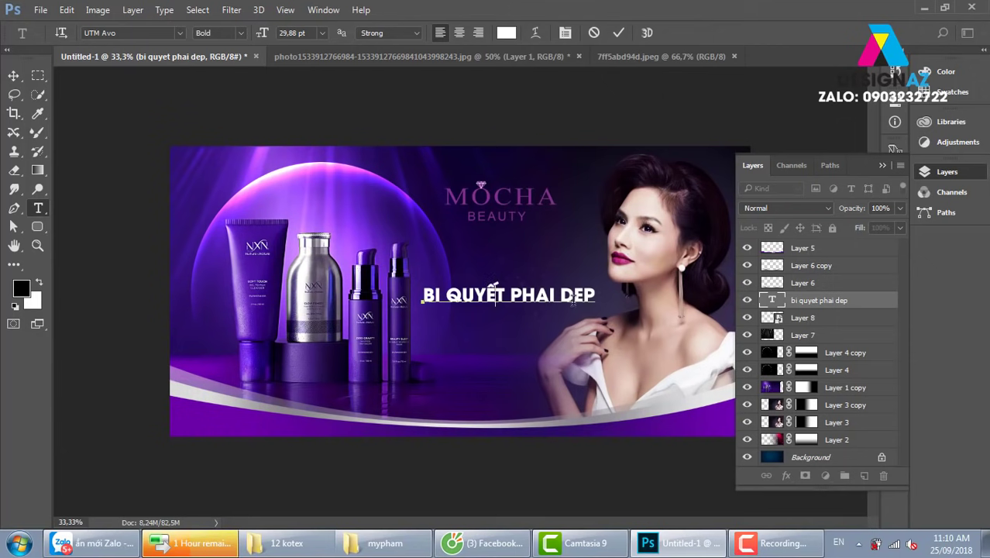
pyautogui.hotkey('shift', 'Right')
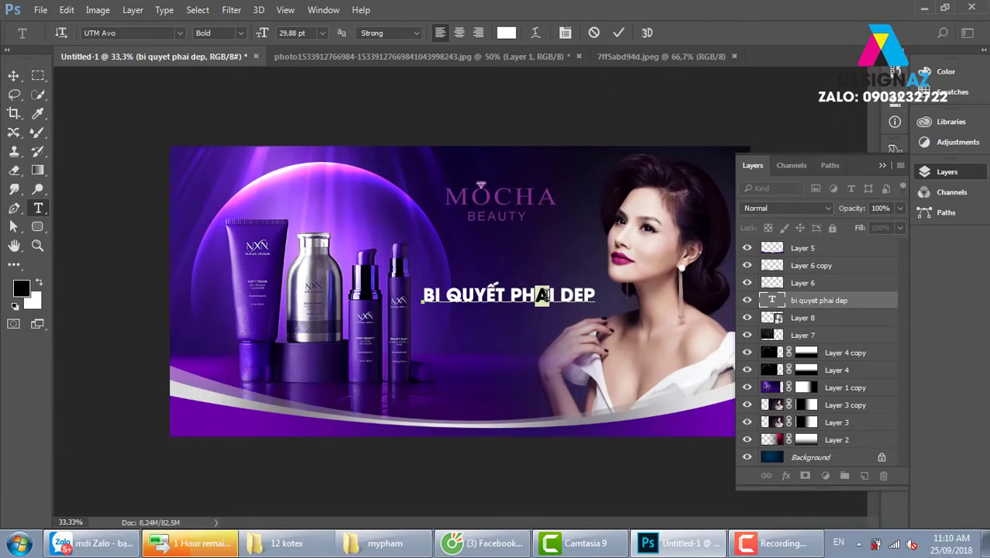
pyautogui.write('á')
pyautogui.press('Right')
pyautogui.press('Right')
pyautogui.press('Right')
pyautogui.hotkey('shift', 'Right')
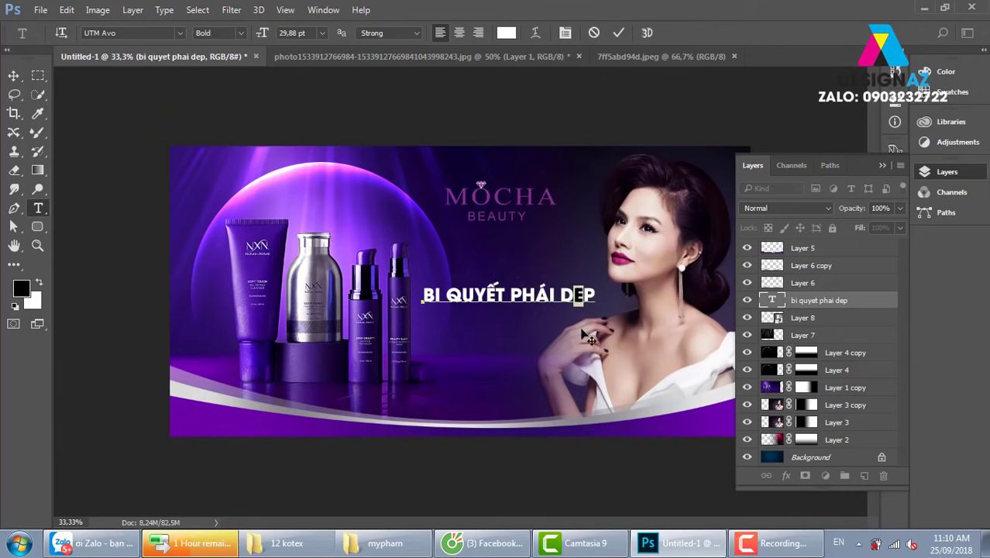
pyautogui.write('e')
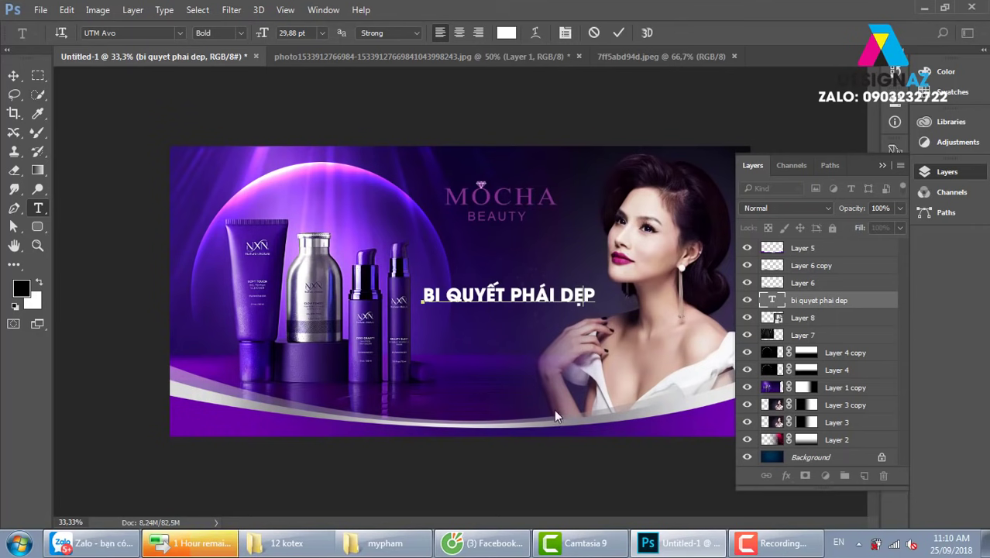
pyautogui.click(14, 75)
pyautogui.moveTo(510, 298); pyautogui.dragTo(511, 282)
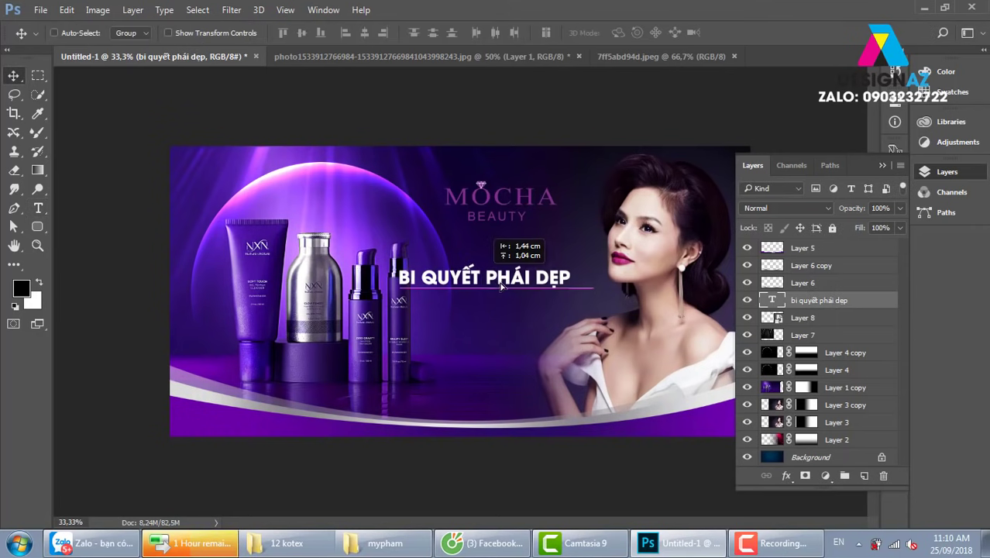
# Add the Í accent to BÍ, nudge the headline left, then delete BÍ QUYẾT, leaving PHÁI DẸP.
pyautogui.press('t')
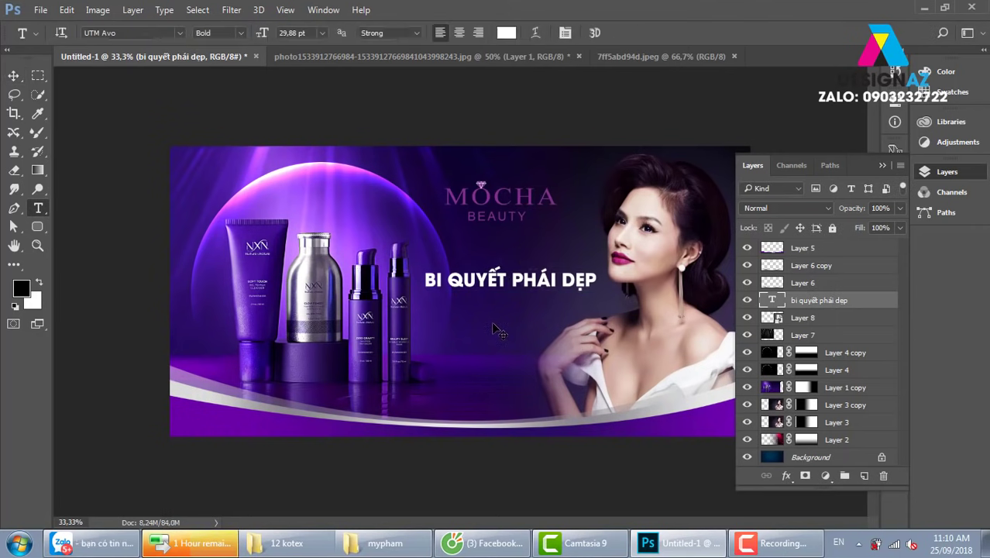
pyautogui.click(508, 281)
pyautogui.moveTo(508, 280); pyautogui.dragTo(424, 281)
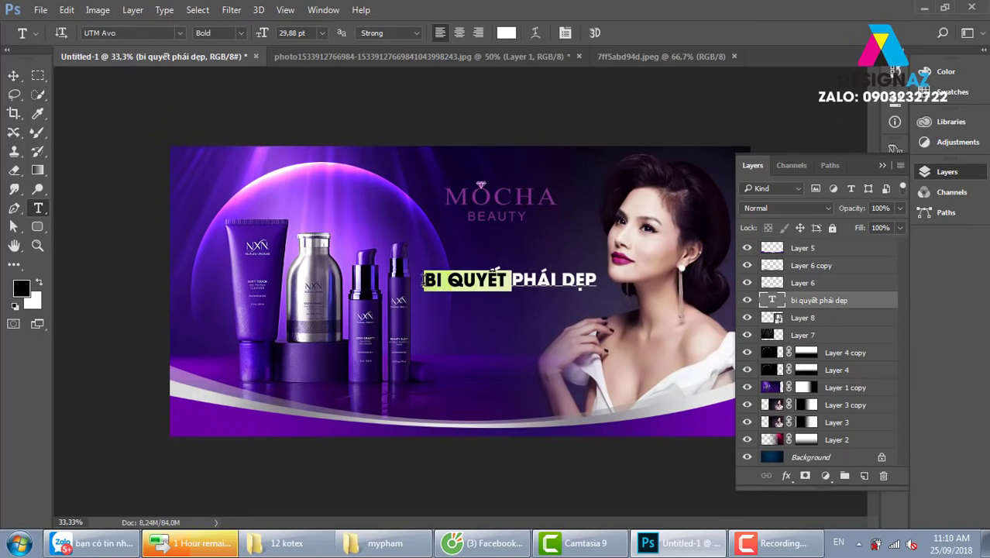
pyautogui.click(438, 280)
pyautogui.write('Í')
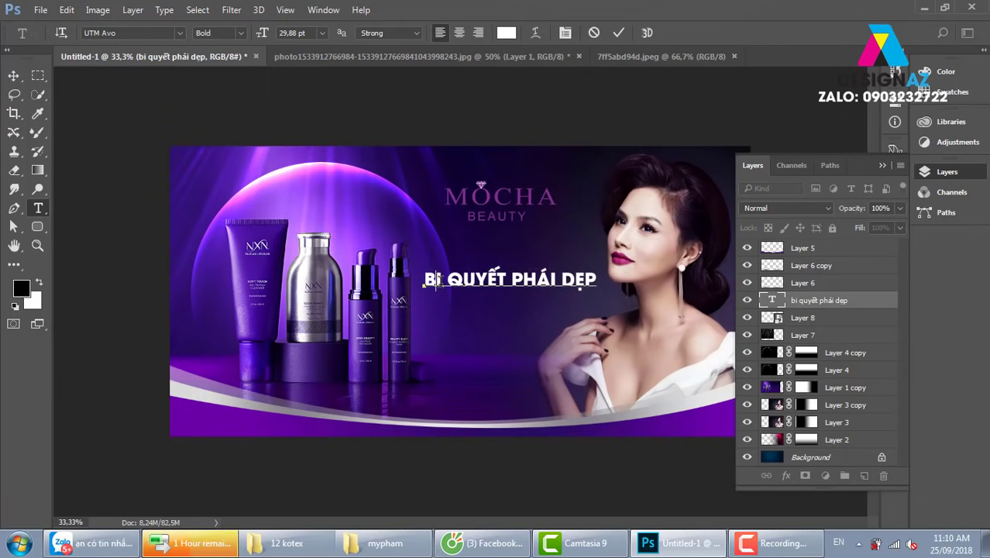
pyautogui.click(14, 75)
pyautogui.moveTo(514, 293); pyautogui.dragTo(421, 279)
pyautogui.press('t')
pyautogui.press('BackSpace')
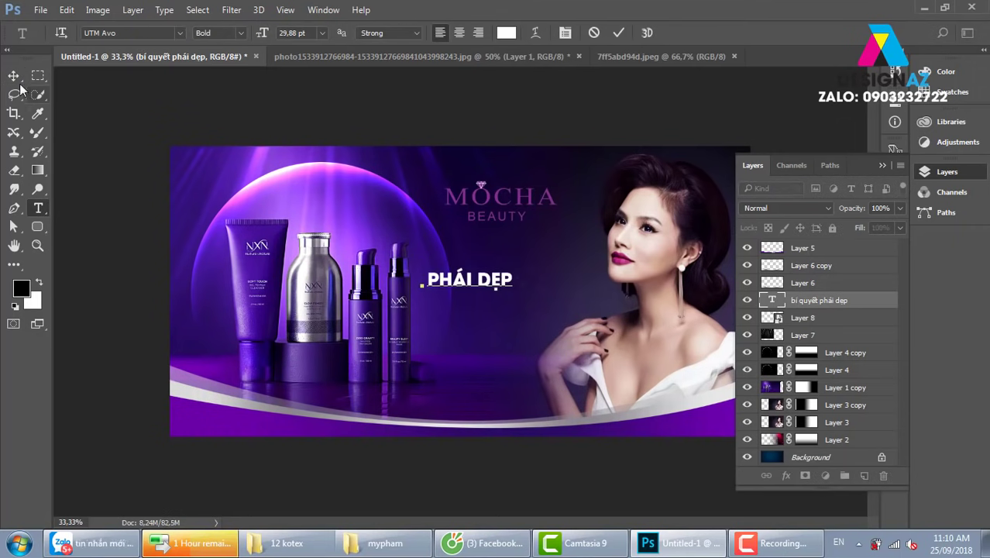
# Lower PHÁI DẸP and type 'bí quyết' above it, enlarged into a big headline.
pyautogui.click(14, 75)
pyautogui.moveTo(564, 282); pyautogui.dragTo(579, 329)
pyautogui.press('t')
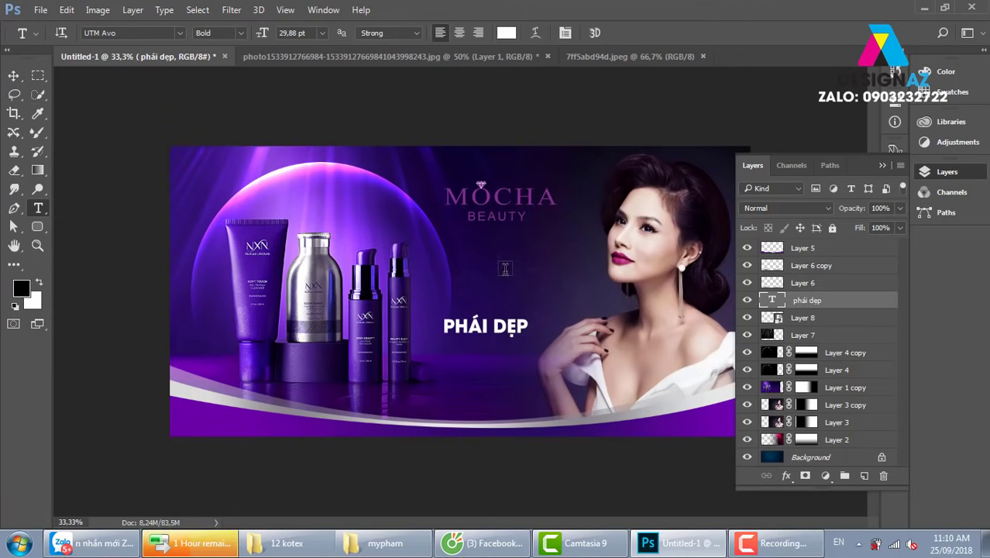
pyautogui.click(504, 268)
pyautogui.write('bí quyết')
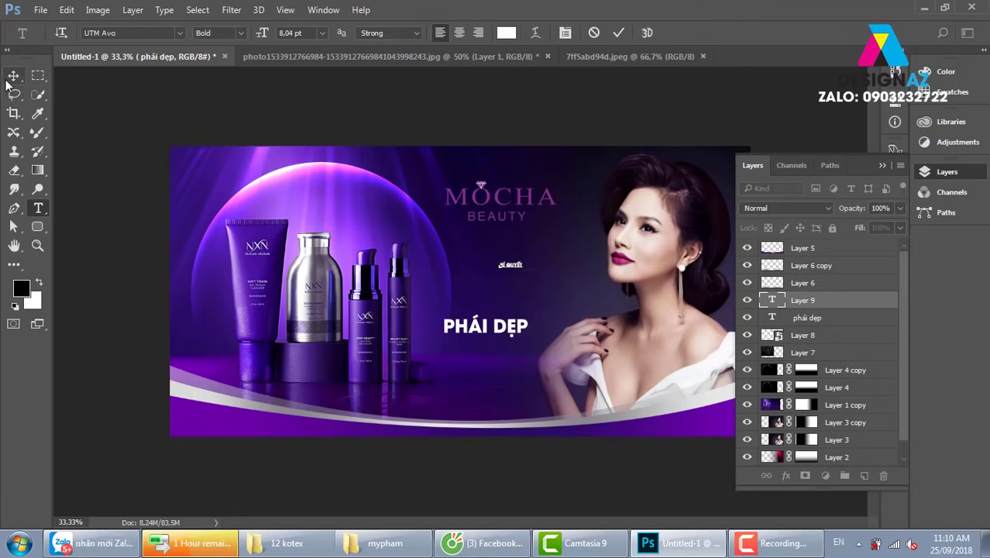
pyautogui.click(13, 76)
pyautogui.hotkey('ctrl', 't')
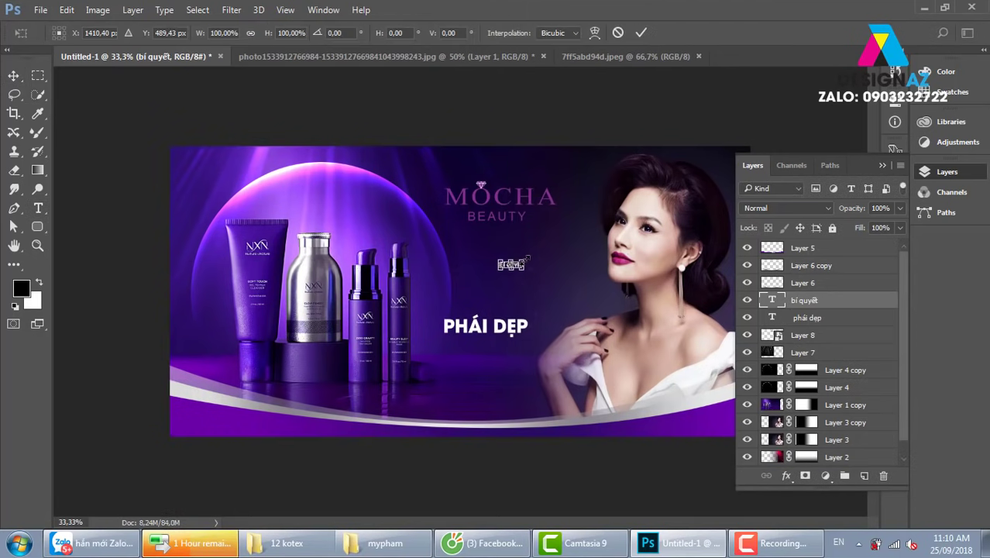
pyautogui.moveTo(526, 258); pyautogui.dragTo(573, 238)
pyautogui.press('Return')
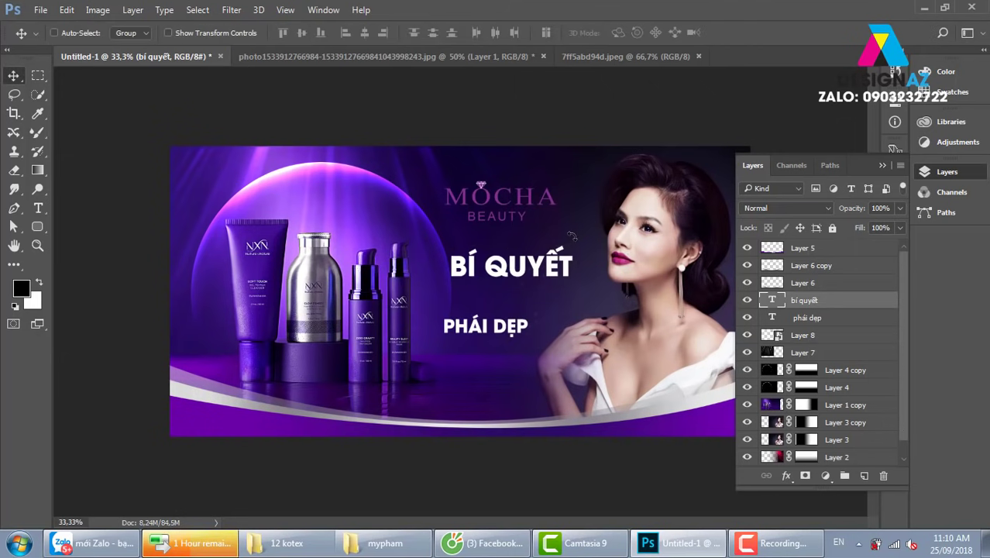
# Try Roboto and neighbouring fonts on BÍ QUYẾT, then move it down and left.
pyautogui.press('t')
pyautogui.click(124, 32)
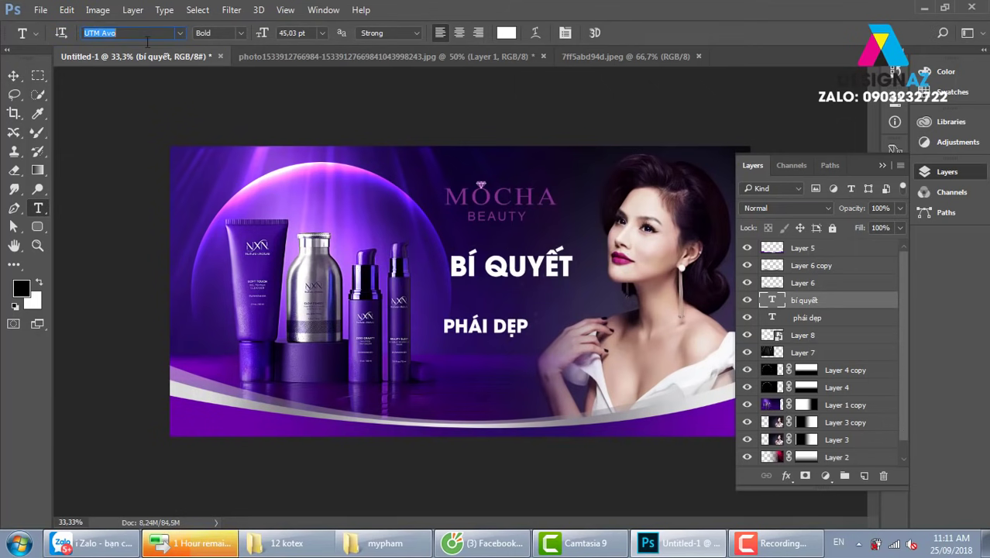
pyautogui.write('Roboto')
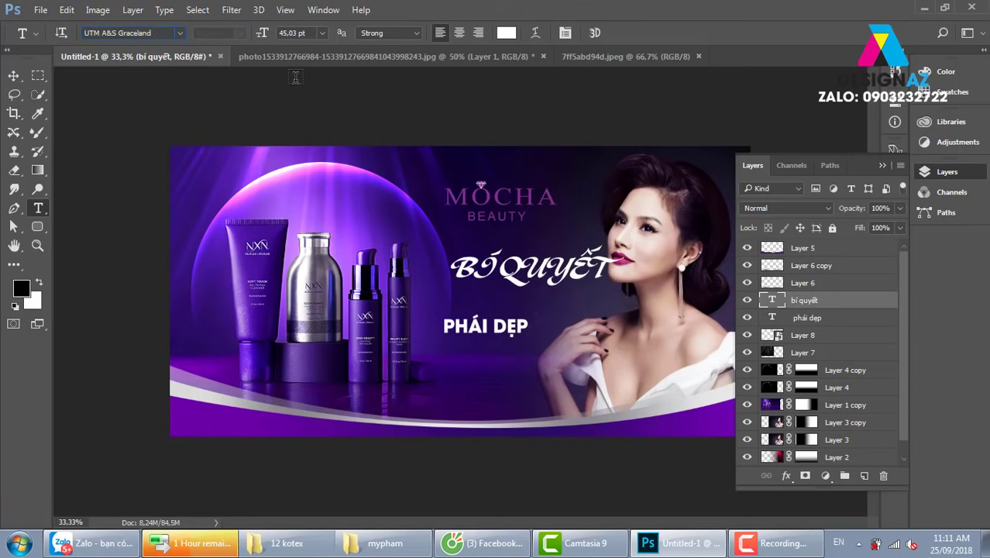
pyautogui.press('Down')
pyautogui.press('Down')
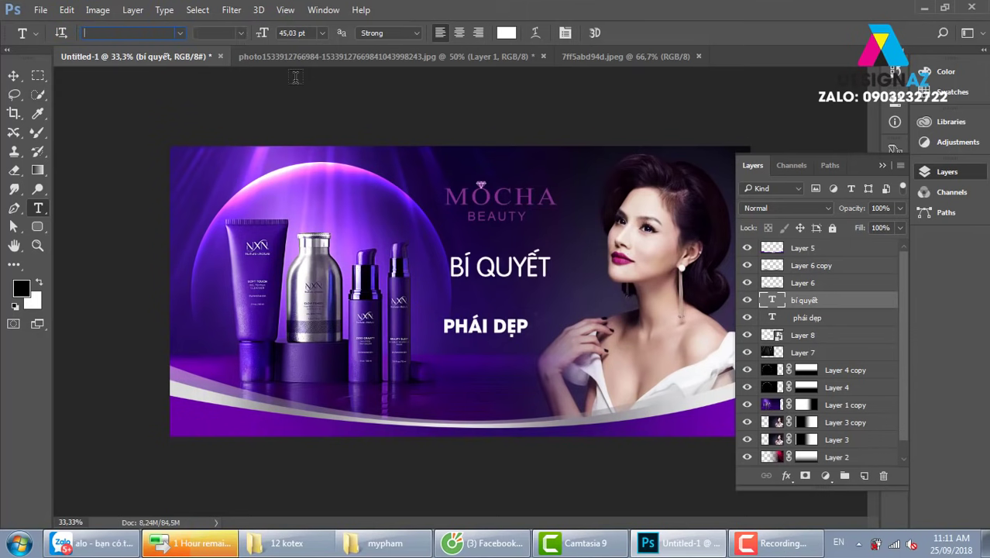
pyautogui.press('Down')
pyautogui.press('Down')
pyautogui.press('Up')
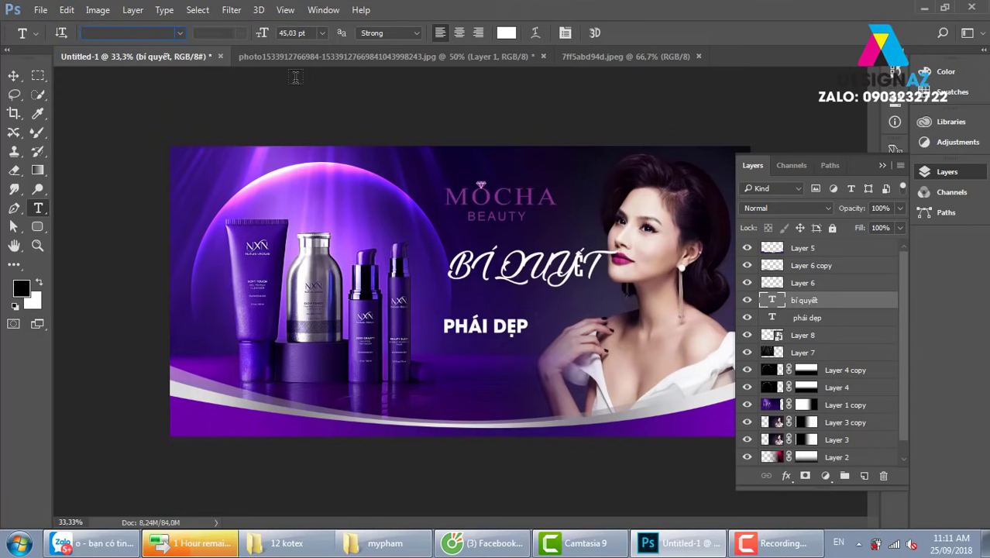
pyautogui.click(14, 76)
pyautogui.moveTo(485, 259); pyautogui.dragTo(472, 271)
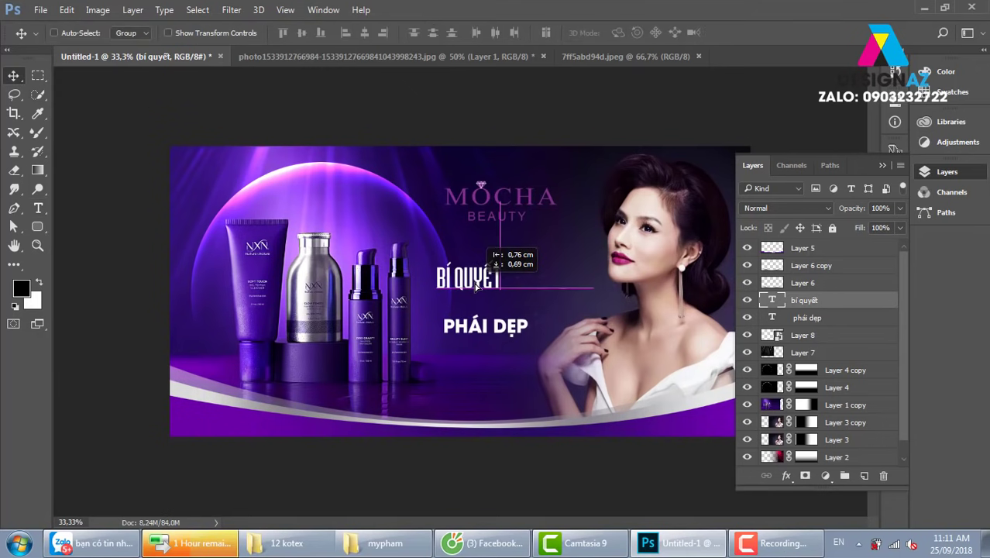
# Preview script fonts on the headline, then shift it right and slightly down.
pyautogui.press('t')
pyautogui.click(139, 33)
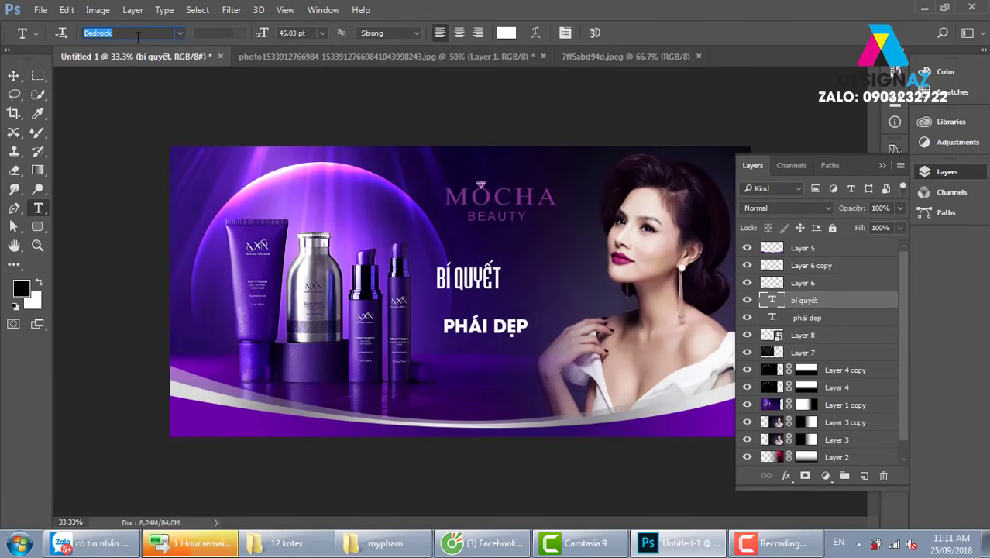
pyautogui.press('Up')
pyautogui.press('Up')
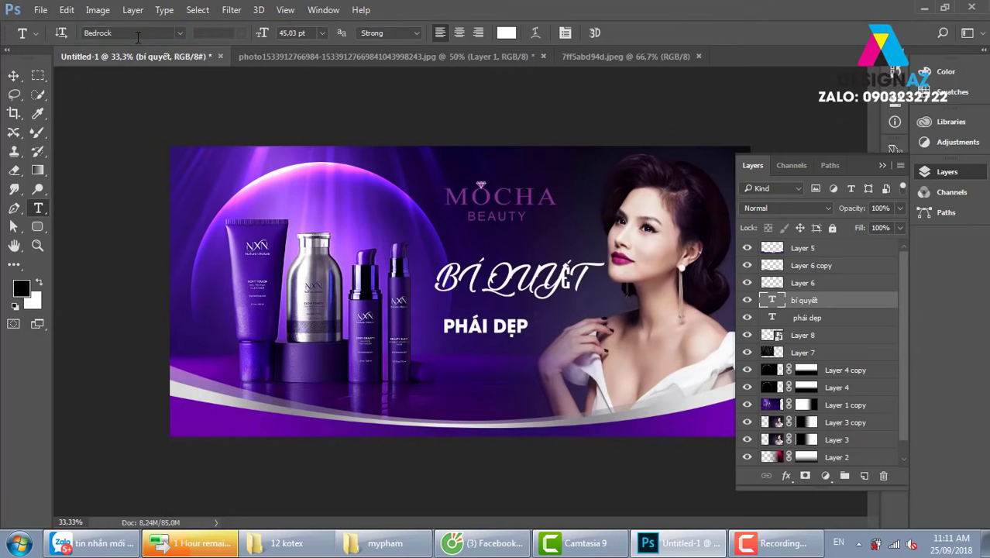
pyautogui.click(128, 33)
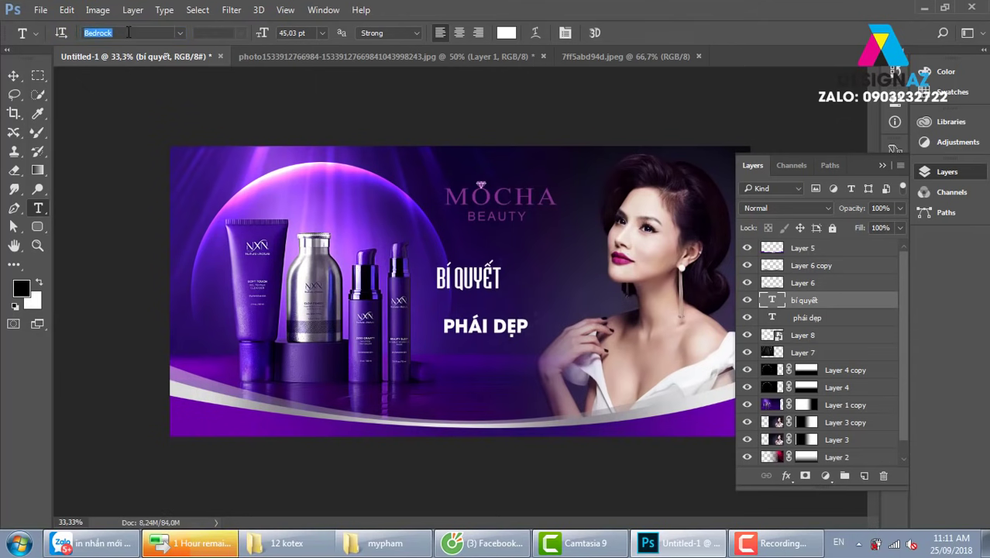
pyautogui.press('Down')
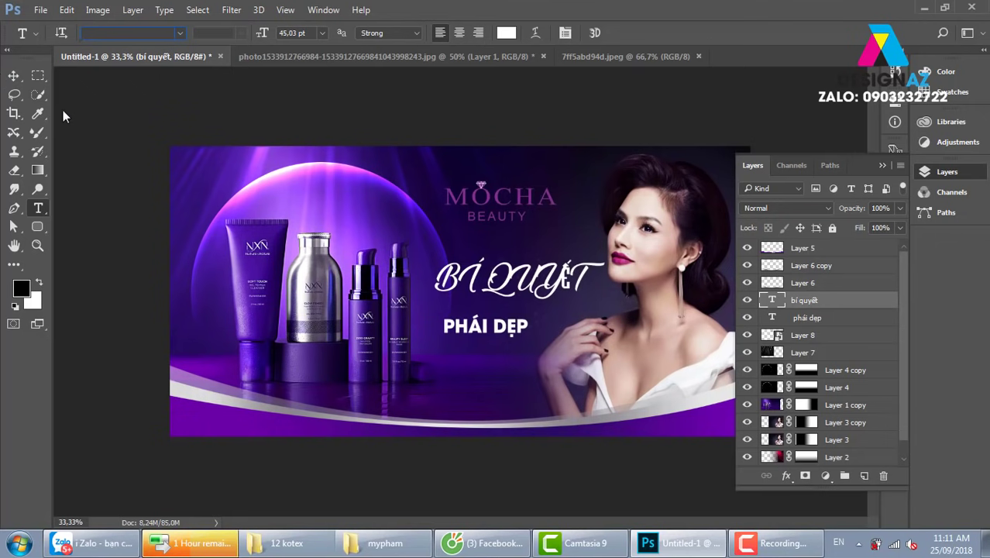
pyautogui.press('Up')
pyautogui.click(14, 78)
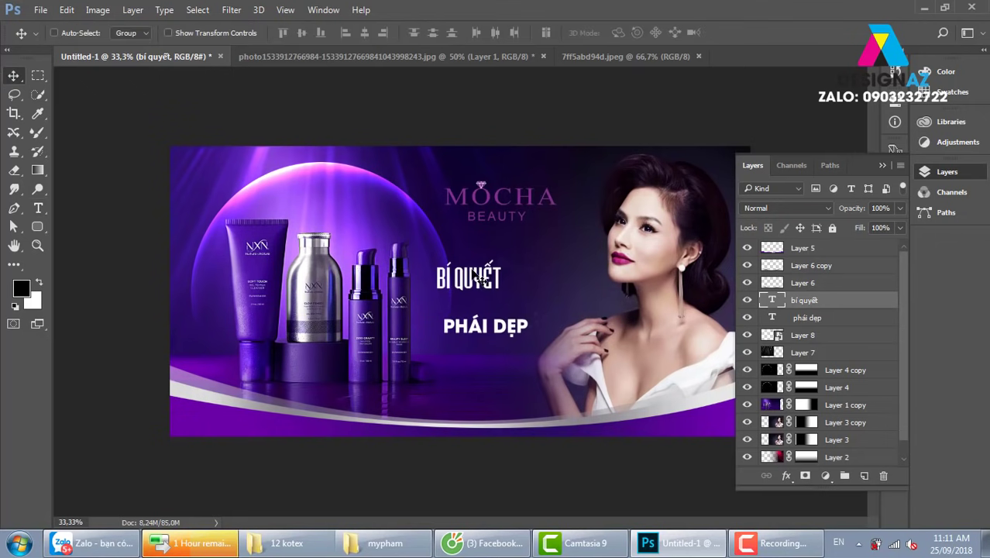
pyautogui.moveTo(480, 278); pyautogui.dragTo(498, 282)
# Apply the Ananda script font to the headline and move it about 52 px left.
pyautogui.press('t')
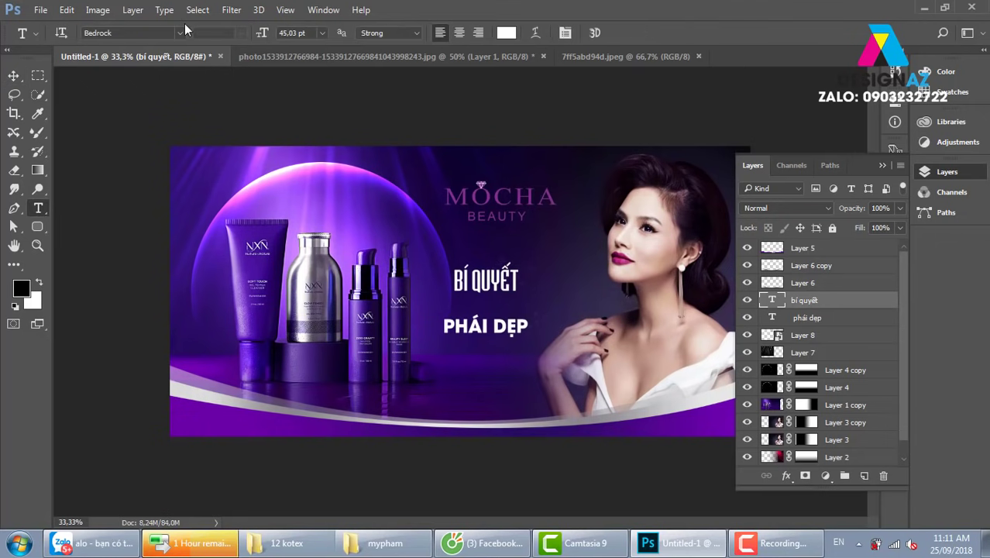
pyautogui.click(179, 32)
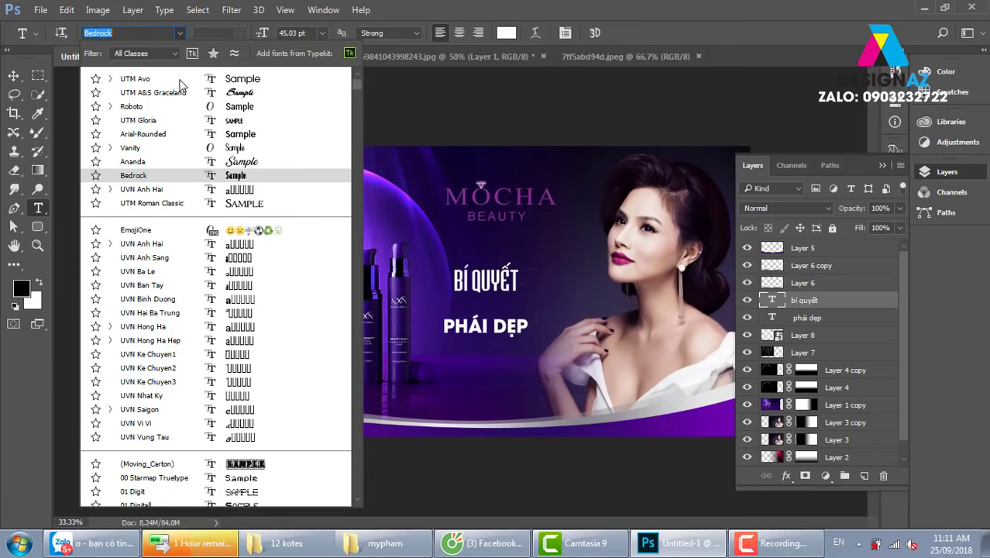
pyautogui.click(196, 161)
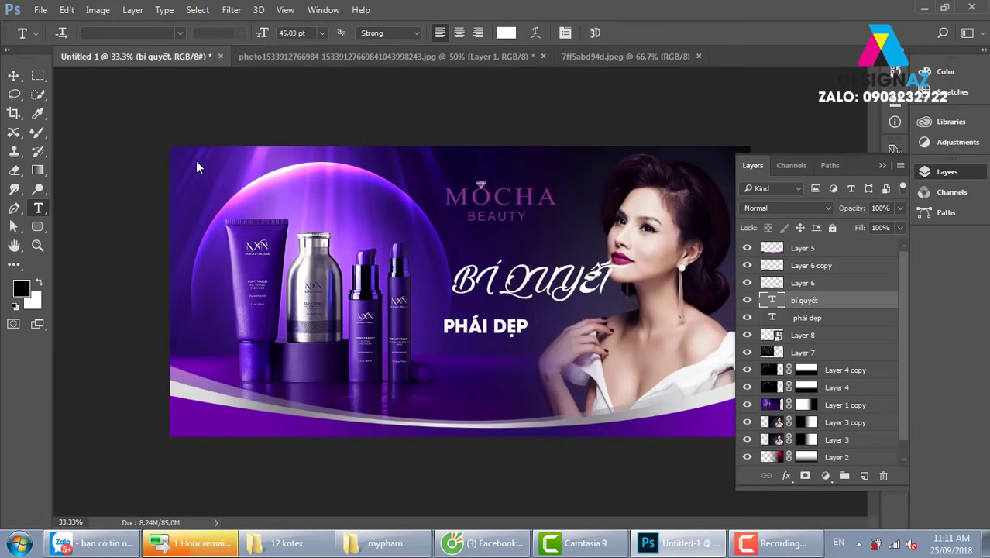
pyautogui.click(13, 75)
pyautogui.moveTo(540, 284); pyautogui.dragTo(499, 281)
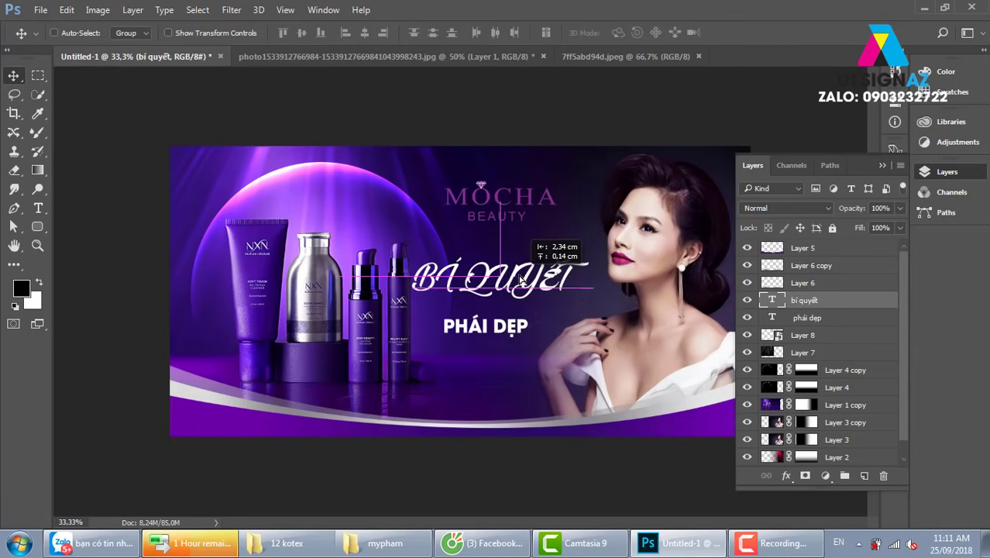
# Turn off All Caps for the headline in the Character panel.
pyautogui.press('t')
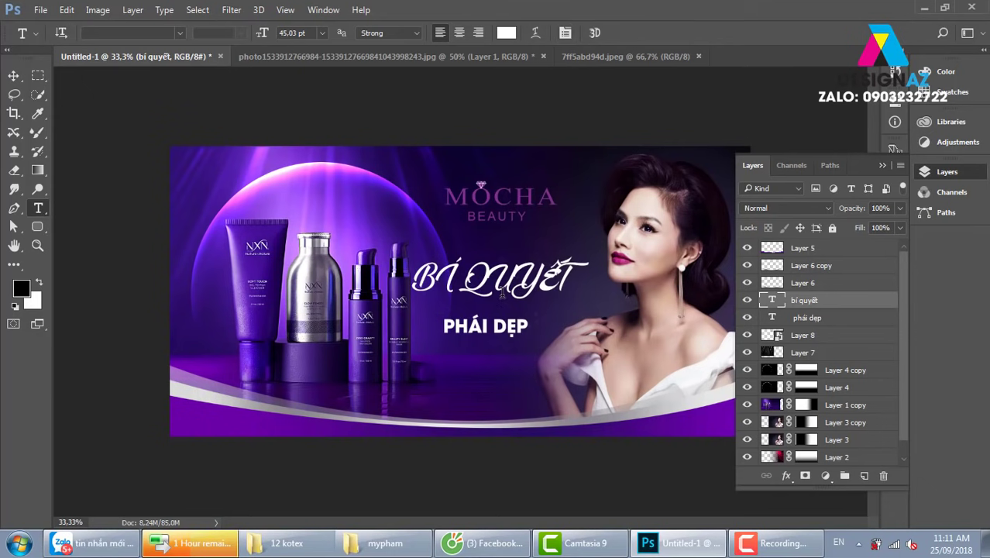
pyautogui.click(565, 34)
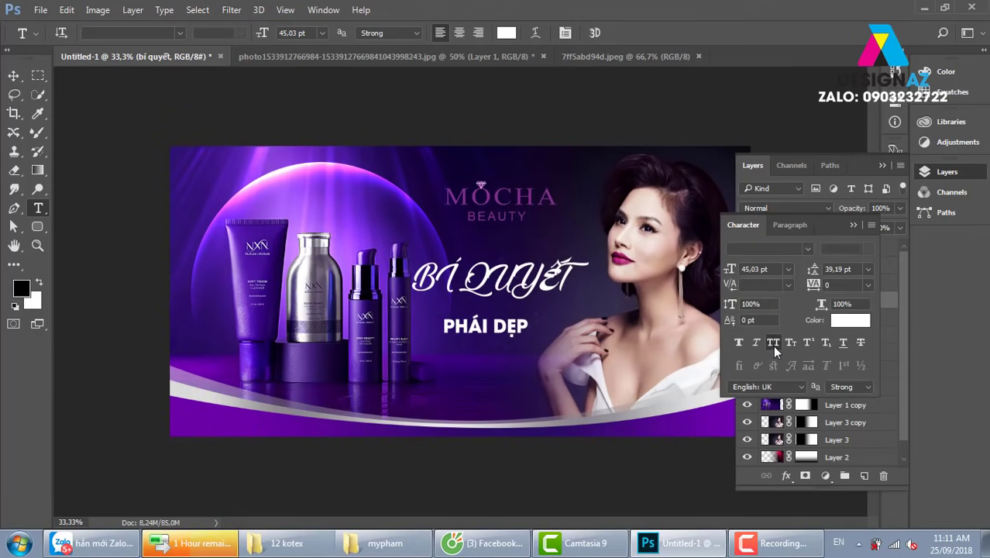
pyautogui.moveTo(830, 222); pyautogui.dragTo(675, 119)
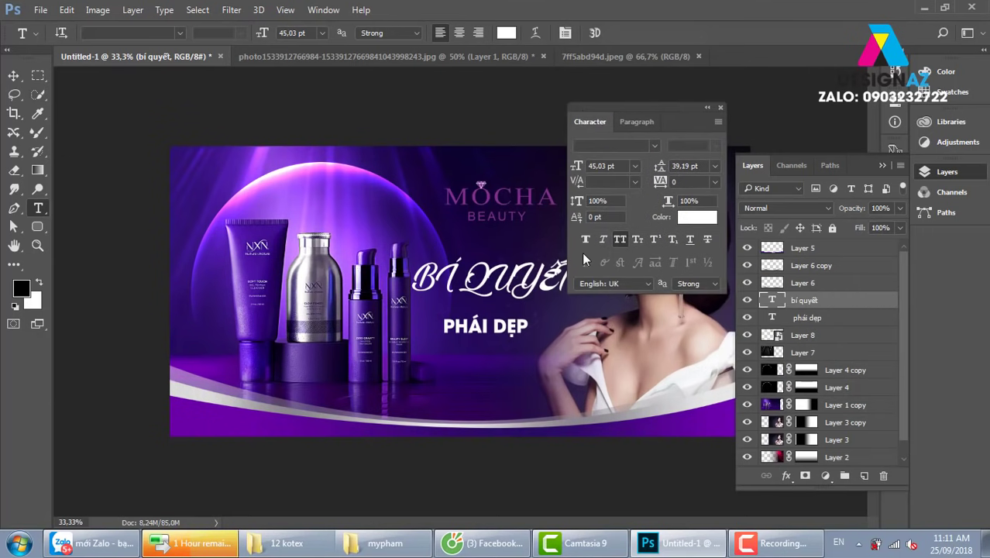
pyautogui.hotkey('ctrl', 'shift', 'k')
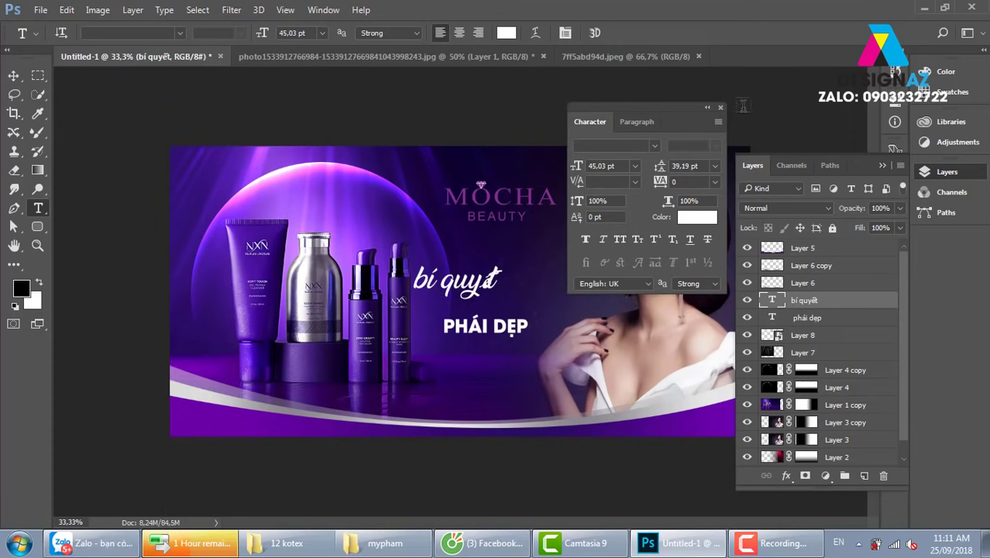
pyautogui.click(721, 107)
# Edit the headline text to read 'Bí quyet'.
pyautogui.moveTo(428, 277); pyautogui.dragTo(404, 278)
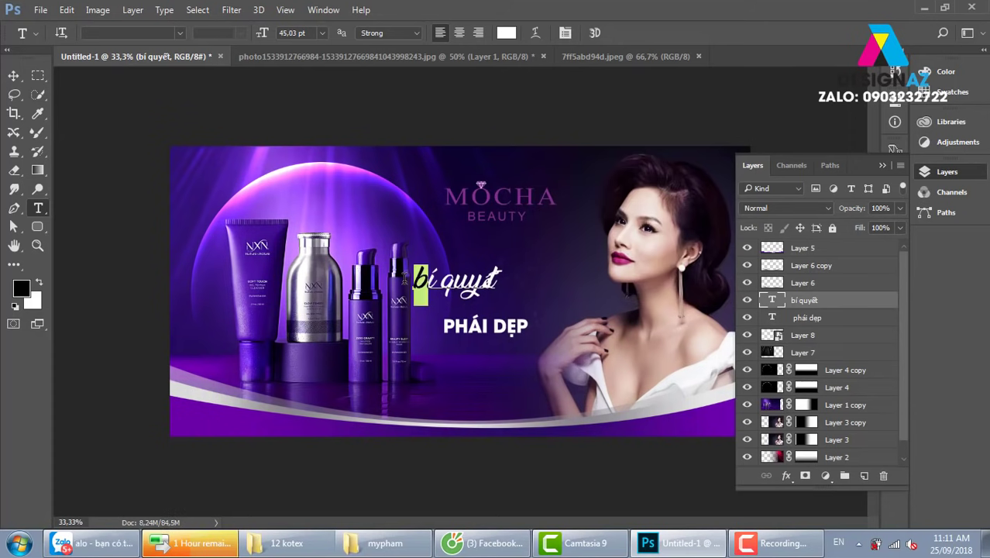
pyautogui.write('B')
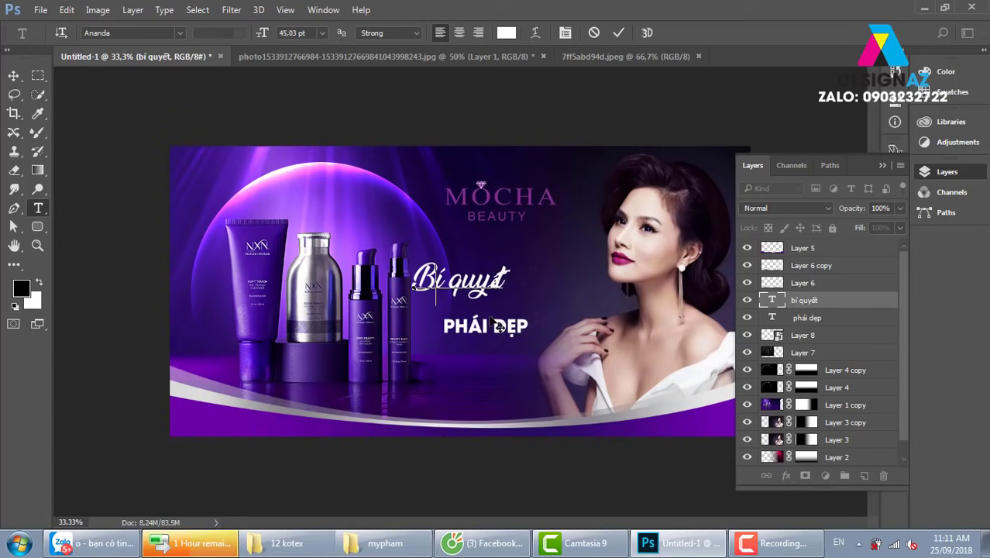
pyautogui.moveTo(487, 283); pyautogui.dragTo(512, 282)
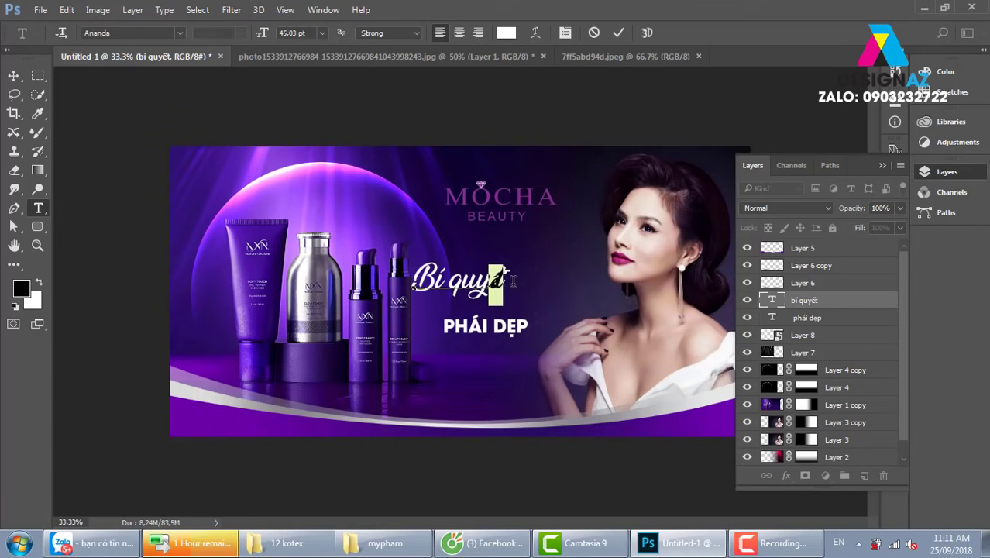
pyautogui.press('BackSpace')
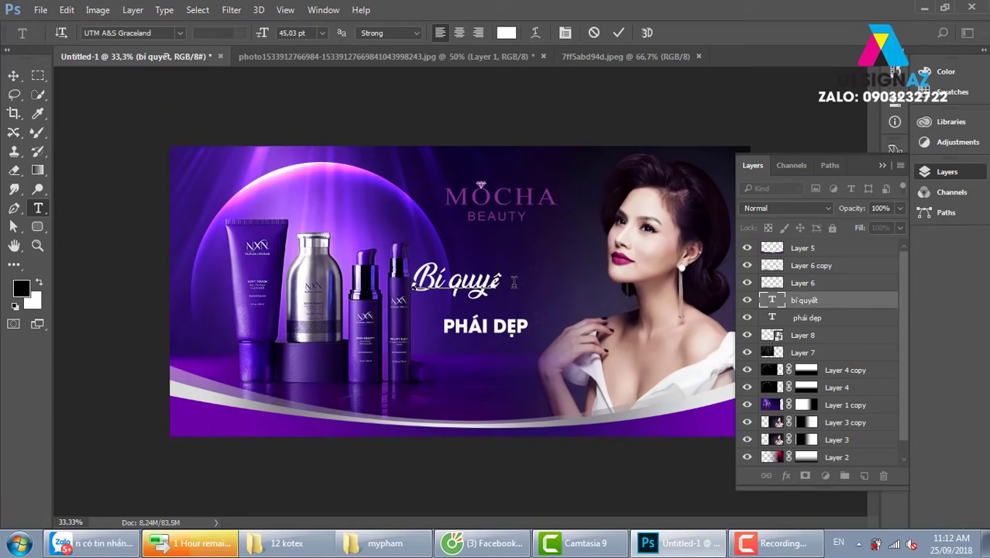
pyautogui.press('BackSpace')
pyautogui.press('BackSpace')
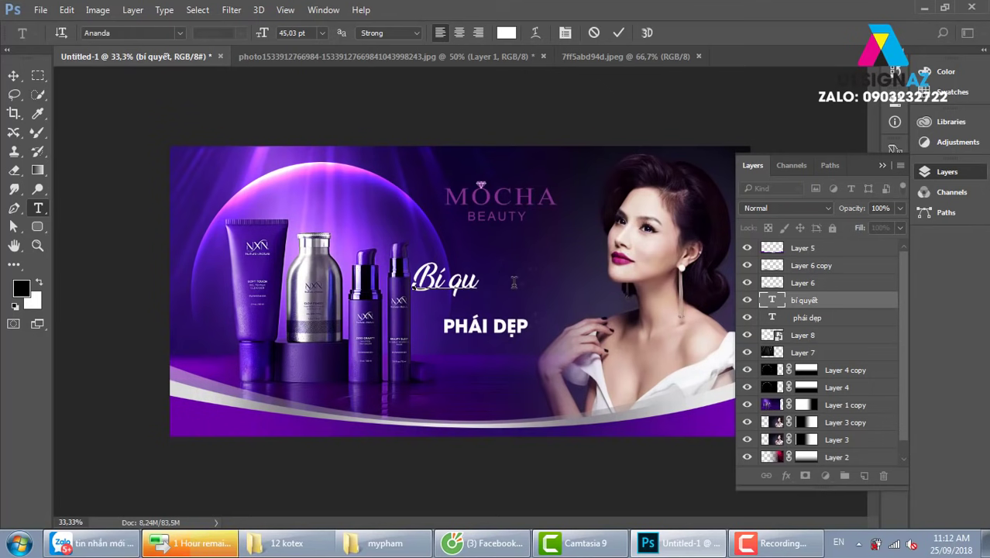
pyautogui.write('yet')
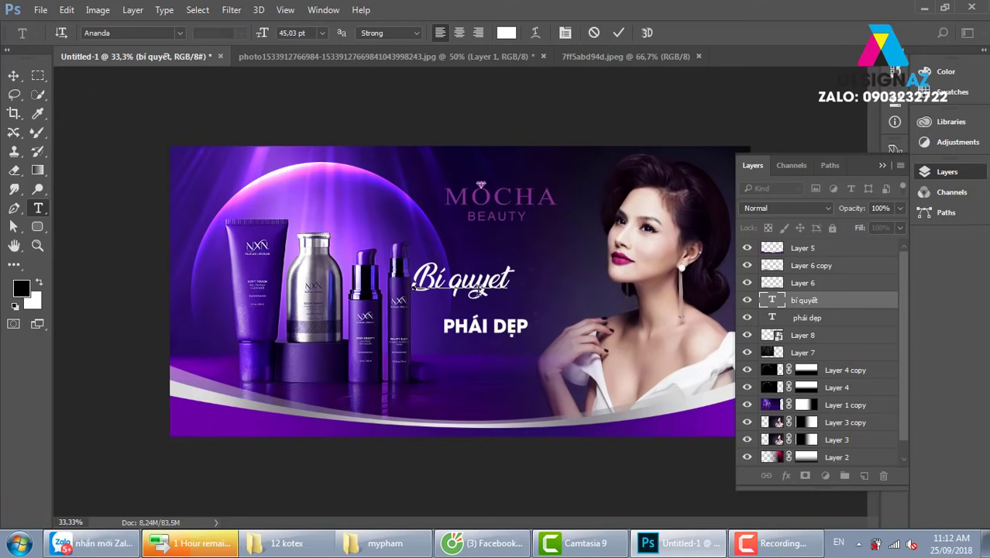
pyautogui.click(14, 75)
# Move the Bí quyet headline above PHÁI ĐẸP and scale it to about 151%.
pyautogui.moveTo(474, 357); pyautogui.dragTo(494, 351)
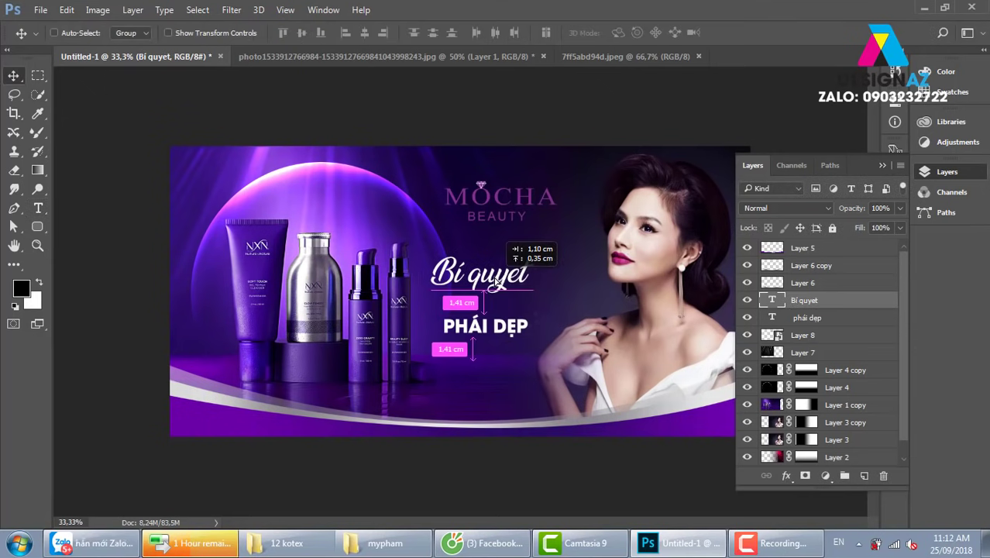
pyautogui.hotkey('ctrl', 't')
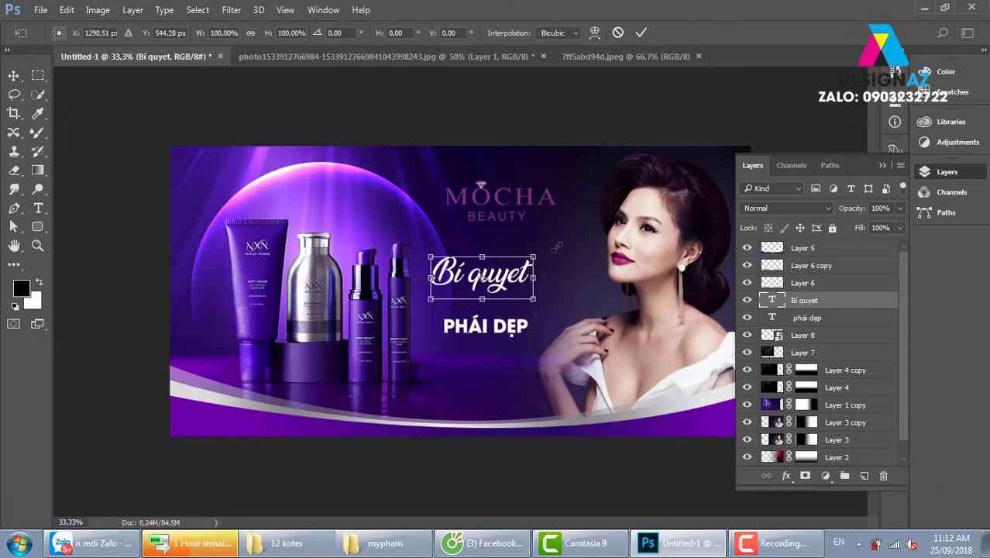
pyautogui.moveTo(556, 246); pyautogui.dragTo(586, 235)
pyautogui.moveTo(473, 274); pyautogui.dragTo(465, 284)
pyautogui.press('Return')
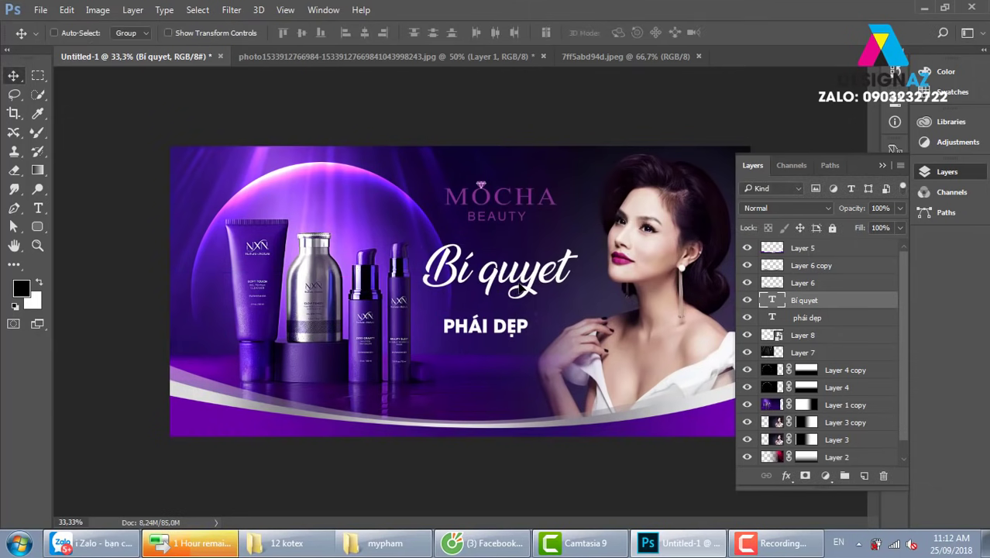
# Zoom in on 'quyet' and increase the tracking after its letter e.
pyautogui.scroll(2, 569, 304)
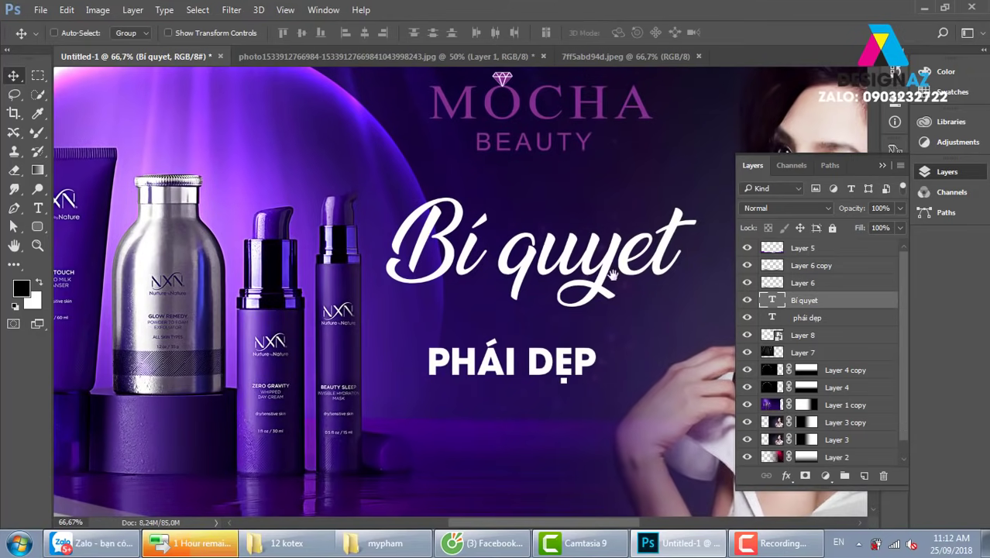
pyautogui.scroll(1, 557, 291)
pyautogui.scroll(2, 511, 306)
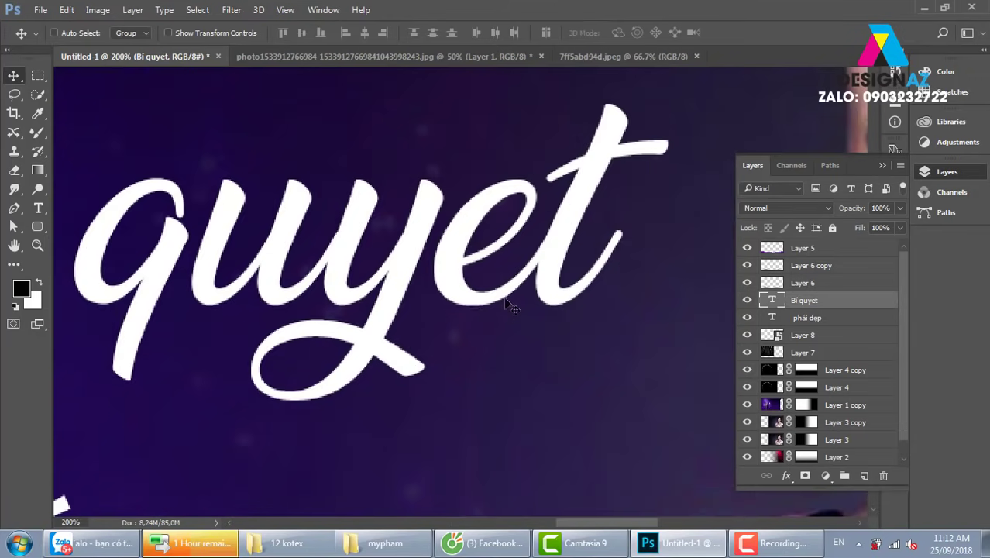
pyautogui.moveTo(492, 248); pyautogui.dragTo(448, 305)
pyautogui.press('p')
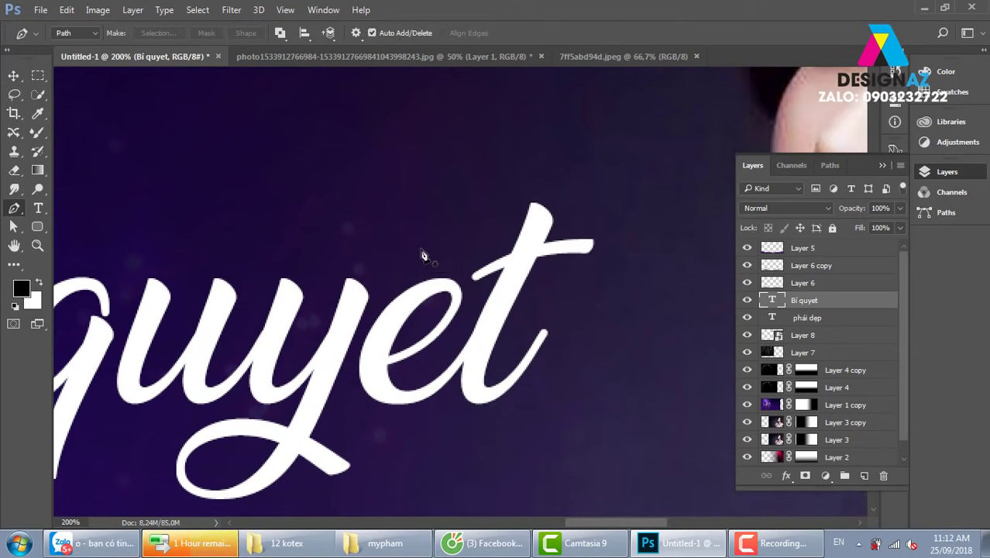
pyautogui.click(415, 248)
pyautogui.hotkey('ctrl', 'z')
pyautogui.press('v')
pyautogui.press('t')
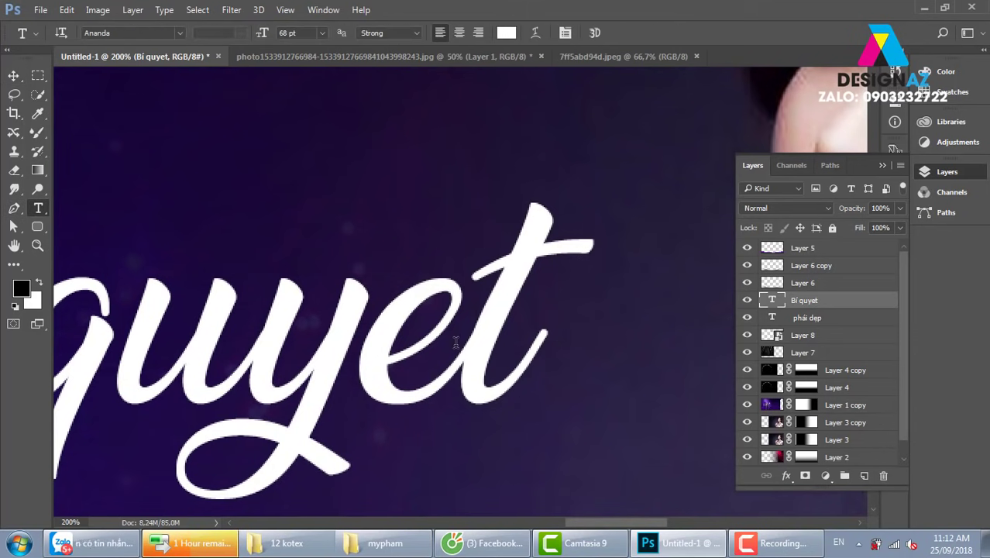
pyautogui.moveTo(459, 342); pyautogui.dragTo(372, 341)
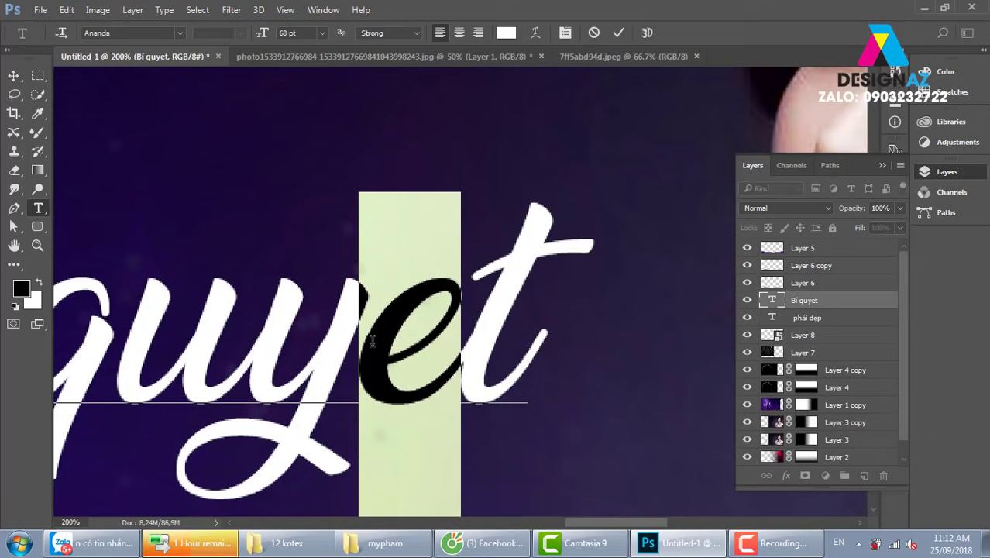
pyautogui.hotkey('alt', 'Right')
pyautogui.hotkey('alt', 'Right')
pyautogui.hotkey('alt', 'Right')
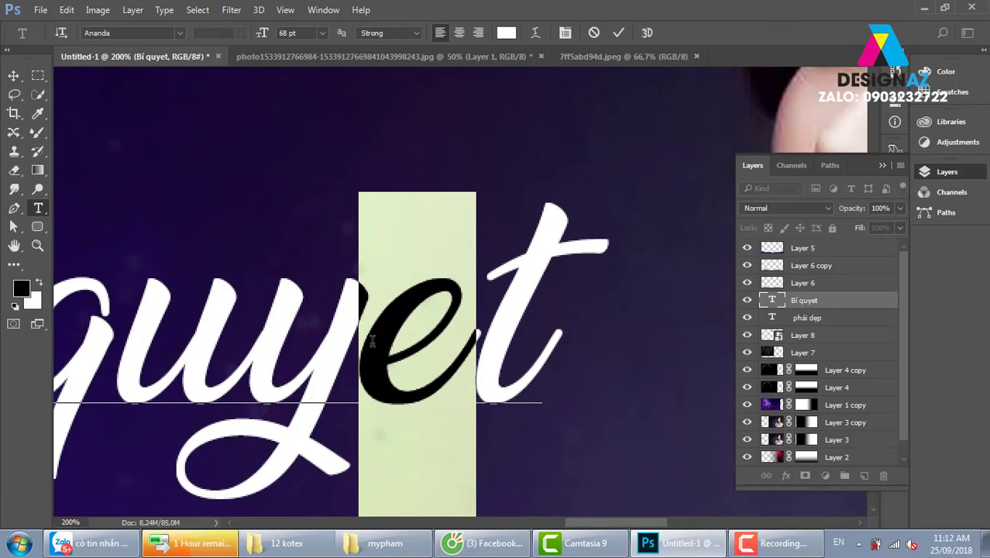
pyautogui.click(14, 75)
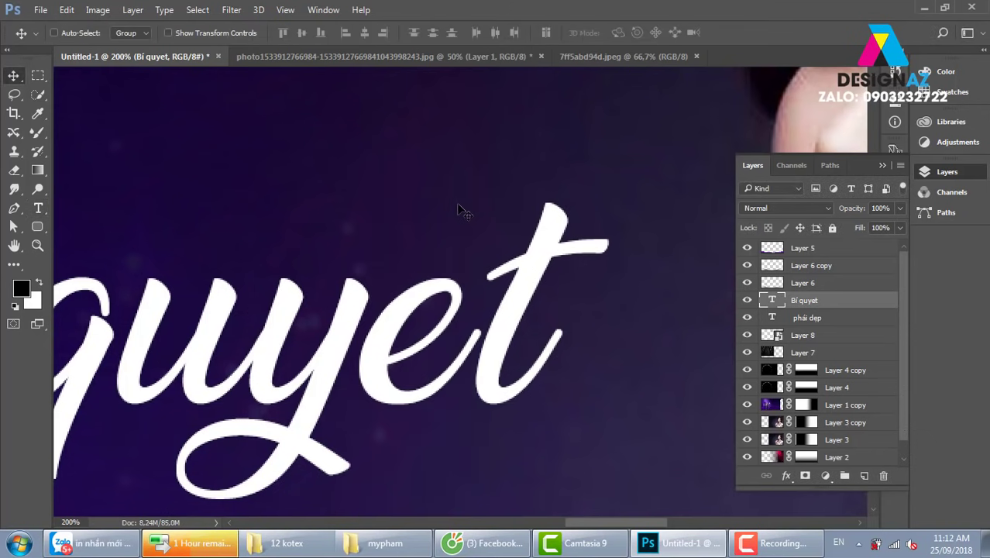
# Draw a closed circumflex-shaped path above 'quyet' and turn it into a selection.
pyautogui.press('p')
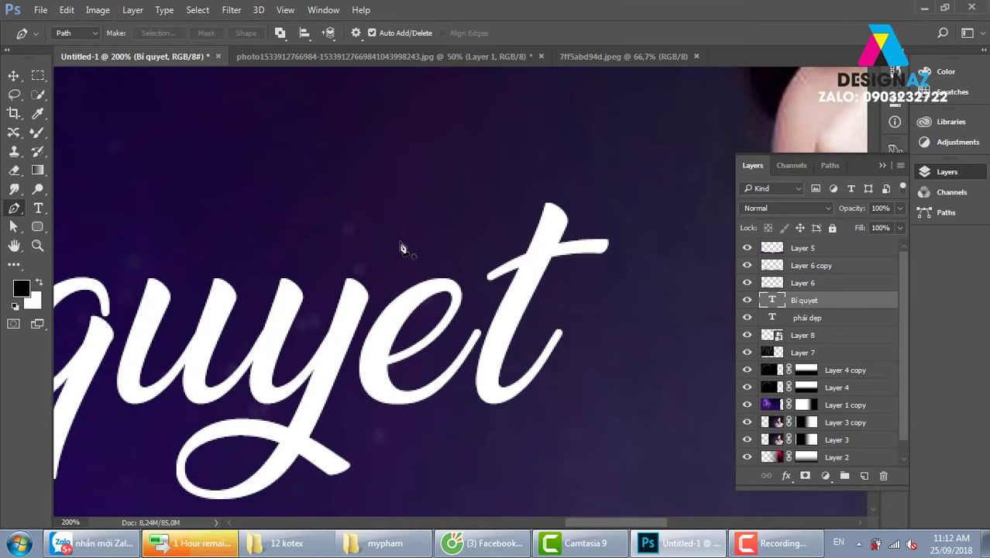
pyautogui.click(400, 242)
pyautogui.moveTo(475, 226); pyautogui.dragTo(498, 201)
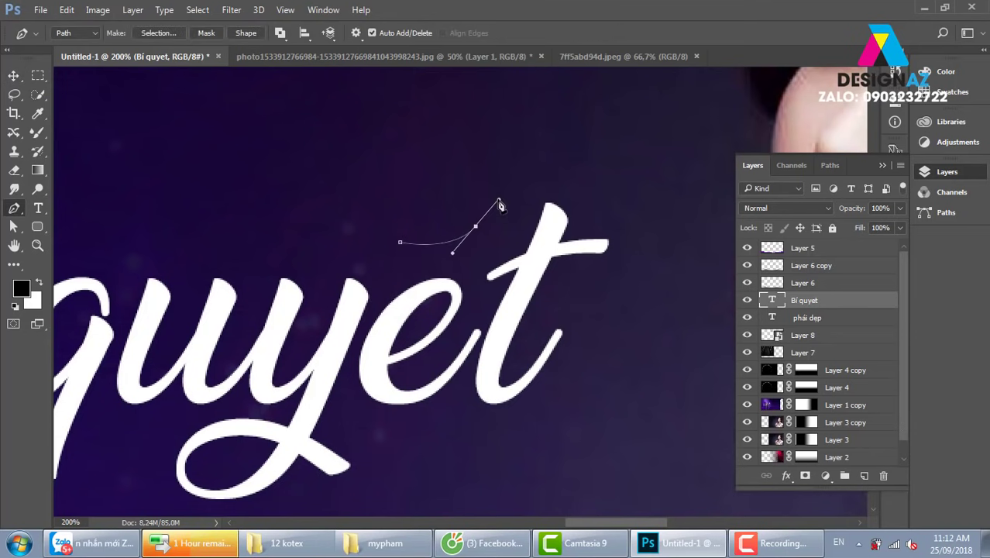
pyautogui.click(479, 268)
pyautogui.keyDown('alt'); pyautogui.click(475, 226); pyautogui.keyUp('alt')
pyautogui.moveTo(485, 270)
pyautogui.mouseDown()
pyautogui.moveTo(495, 280)
pyautogui.moveTo(482, 283)
pyautogui.mouseUp()
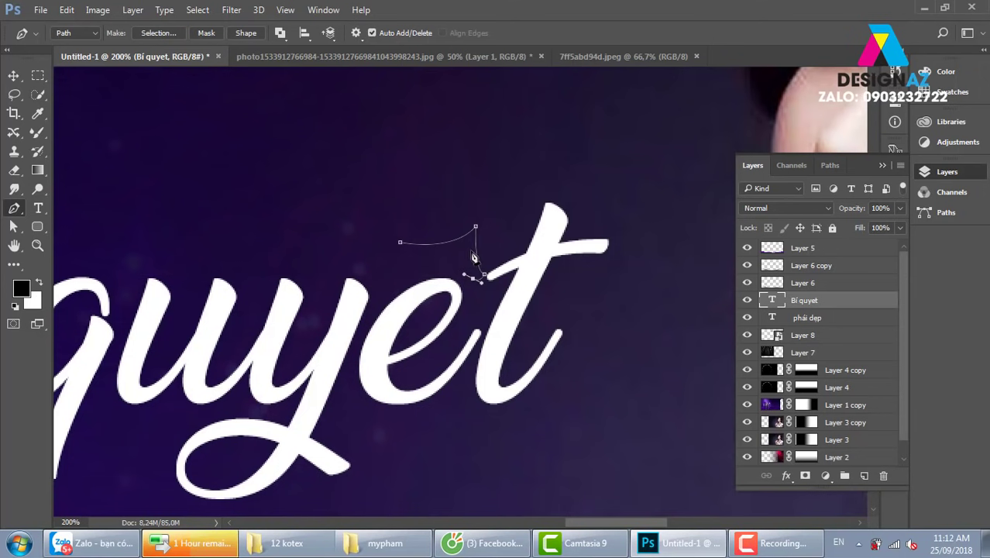
pyautogui.moveTo(471, 244); pyautogui.dragTo(469, 240)
pyautogui.moveTo(400, 244); pyautogui.dragTo(428, 263)
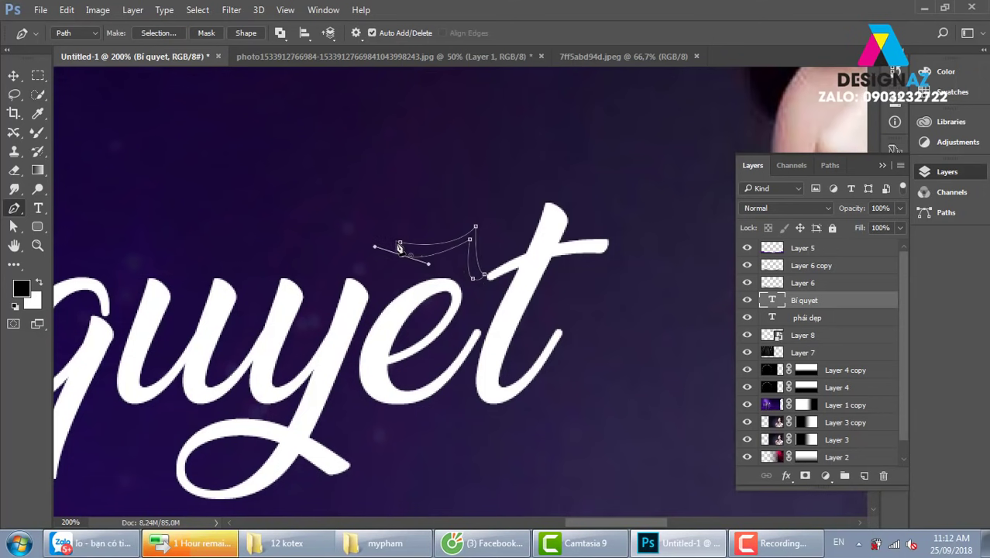
pyautogui.hotkey('ctrl', 'Return')
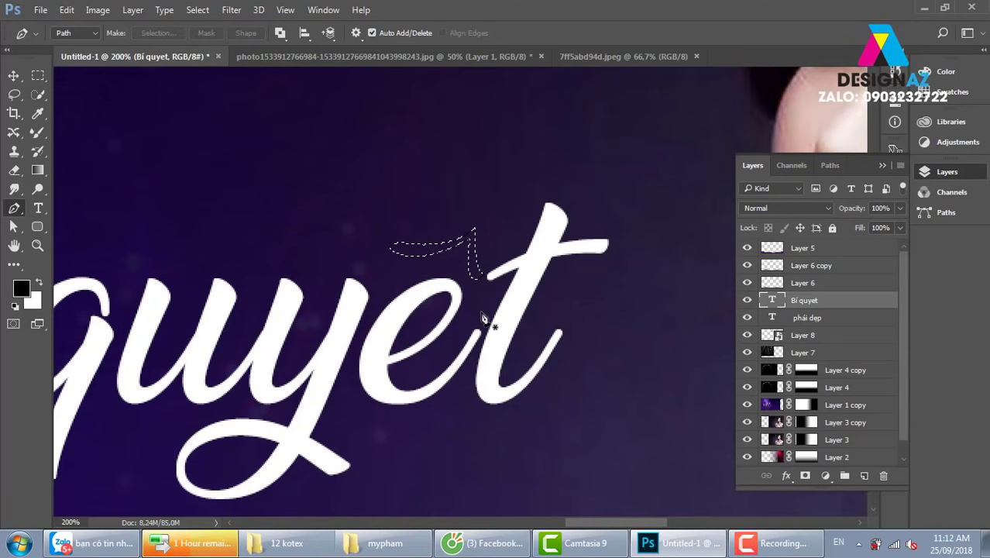
# Fill the accent white on a new layer, then rotate it and shrink it to about 88%.
pyautogui.click(864, 475)
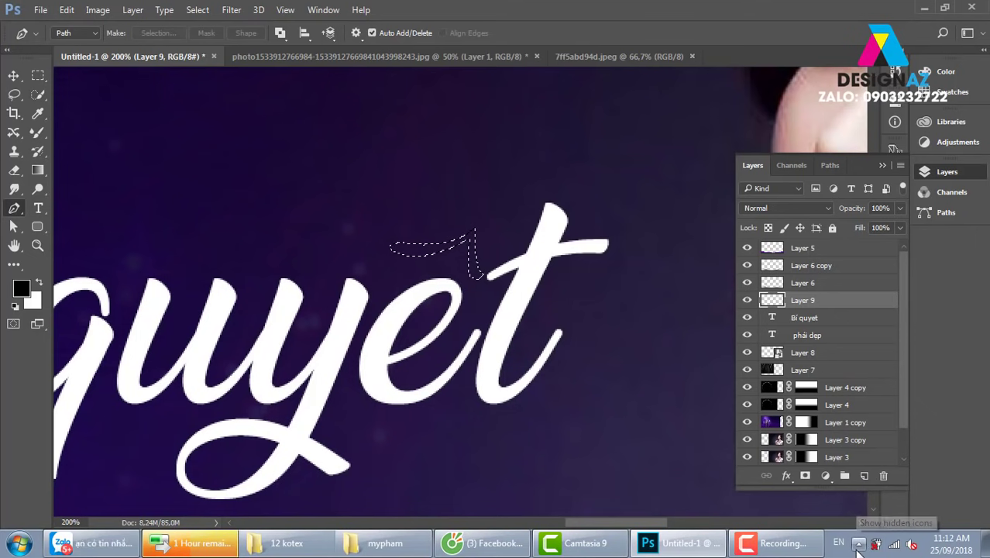
pyautogui.hotkey('ctrl', 'BackSpace')
pyautogui.hotkey('ctrl', 'd')
pyautogui.press('v')
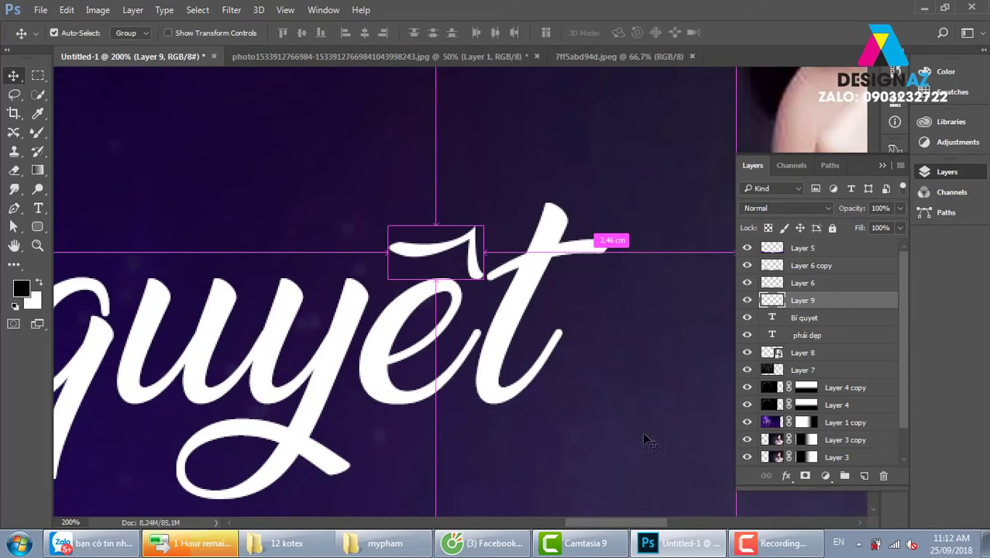
pyautogui.hotkey('ctrl', 't')
pyautogui.moveTo(542, 221); pyautogui.dragTo(546, 203)
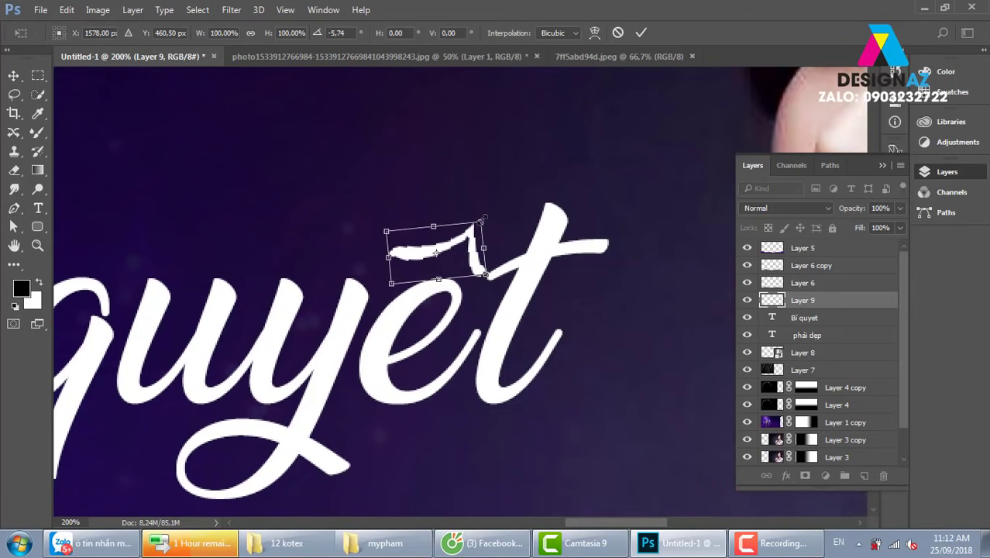
pyautogui.moveTo(482, 222); pyautogui.dragTo(479, 256)
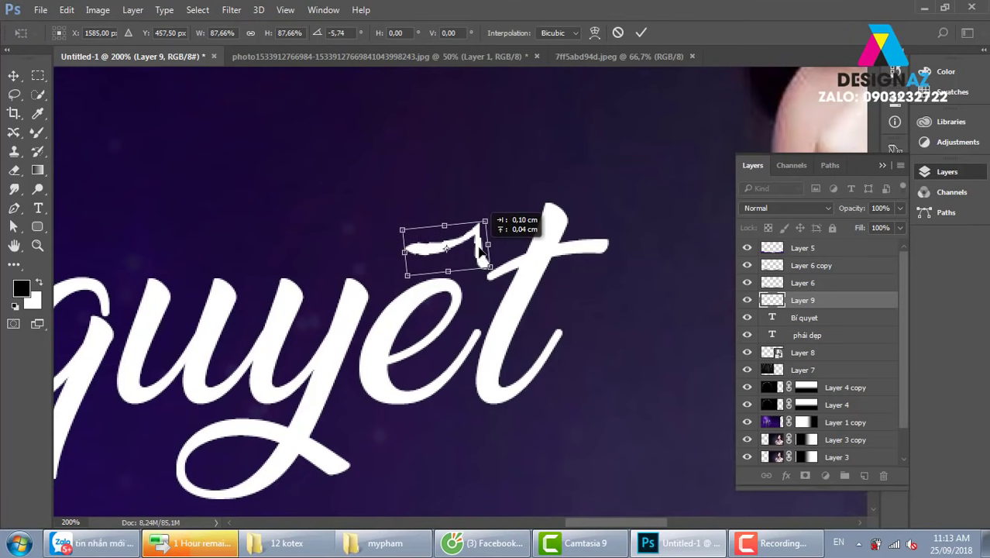
pyautogui.press('Return')
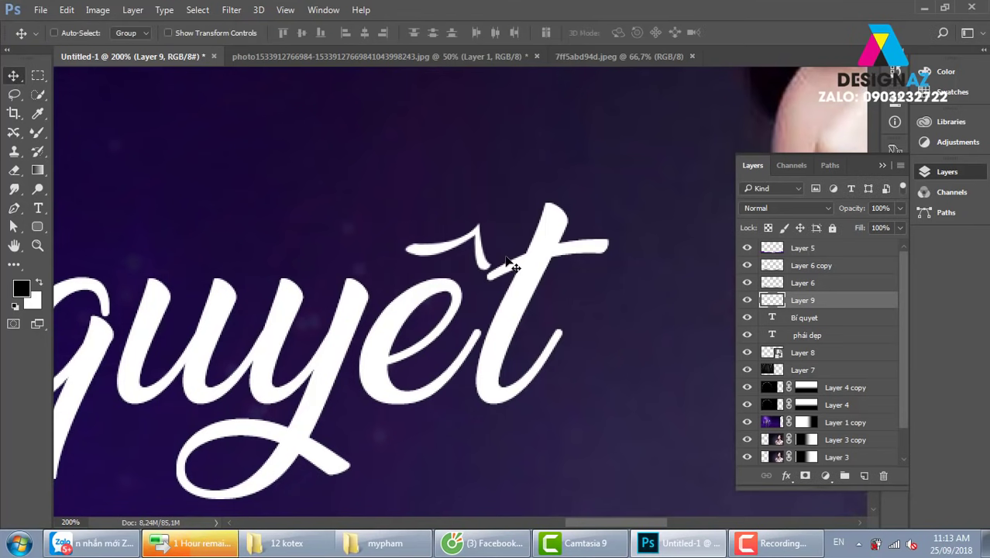
# Draw a second straight accent stroke path, make it a selection, and zoom out.
pyautogui.press('p')
pyautogui.click(495, 220)
pyautogui.click(537, 188)
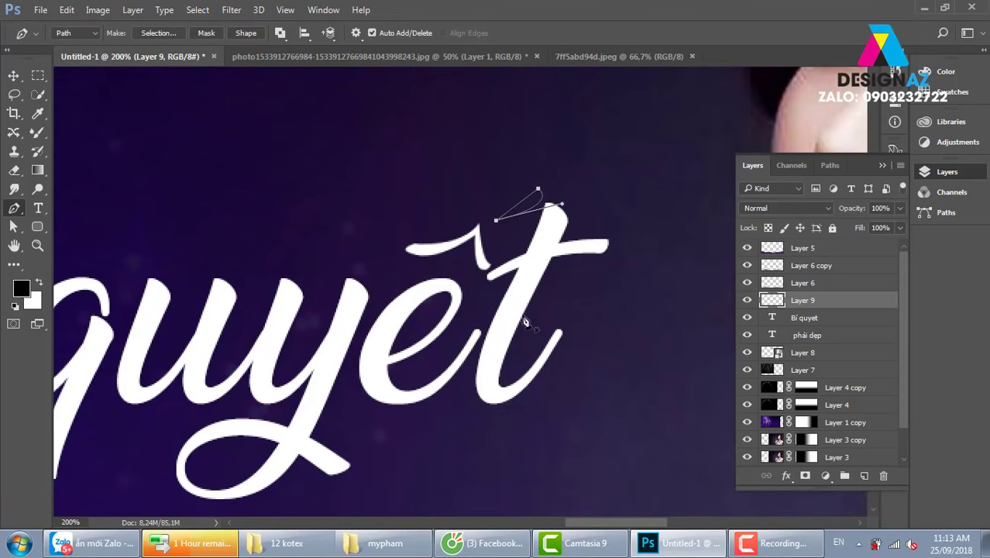
pyautogui.hotkey('ctrl', 'Return')
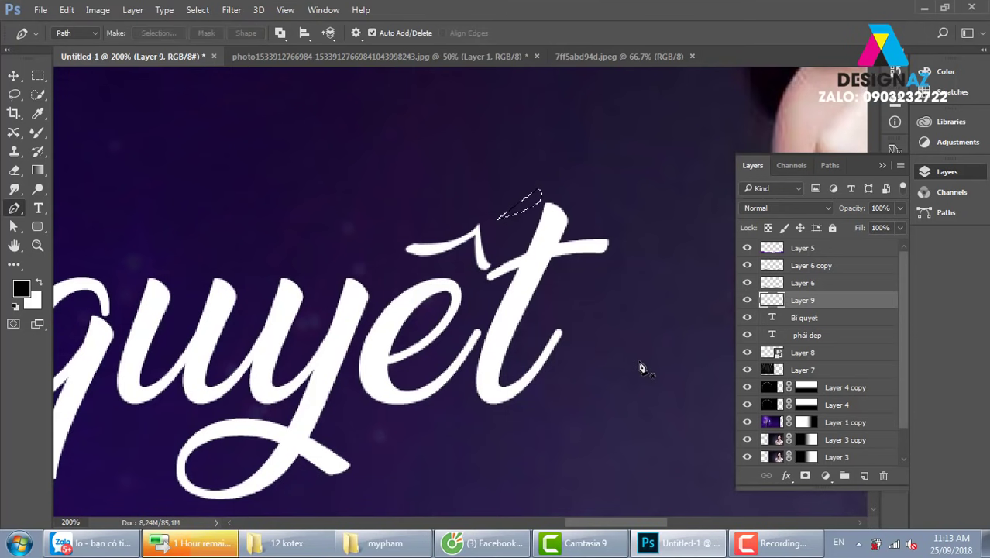
pyautogui.press('v')
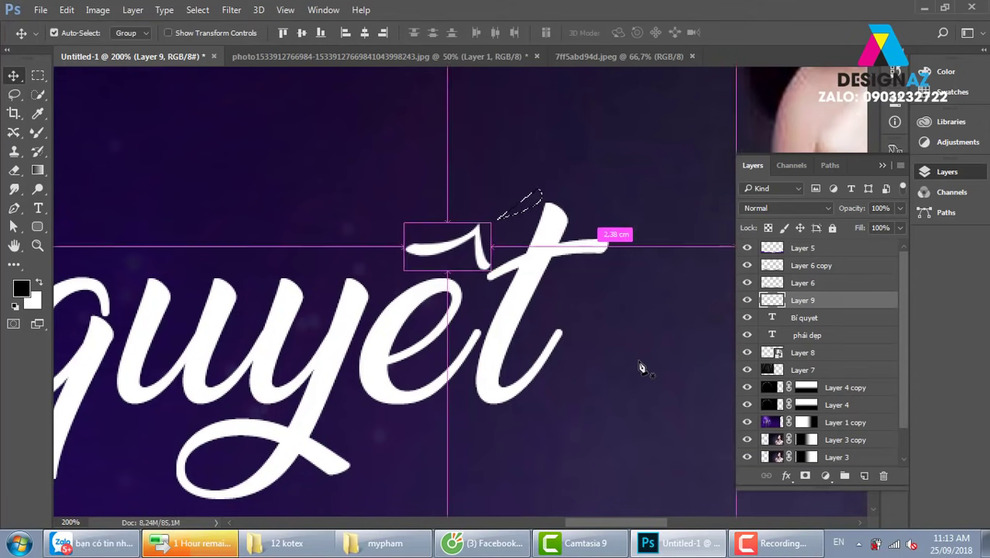
pyautogui.hotkey('ctrl', '-')
pyautogui.hotkey('ctrl', '-')
pyautogui.hotkey('ctrl', '-')
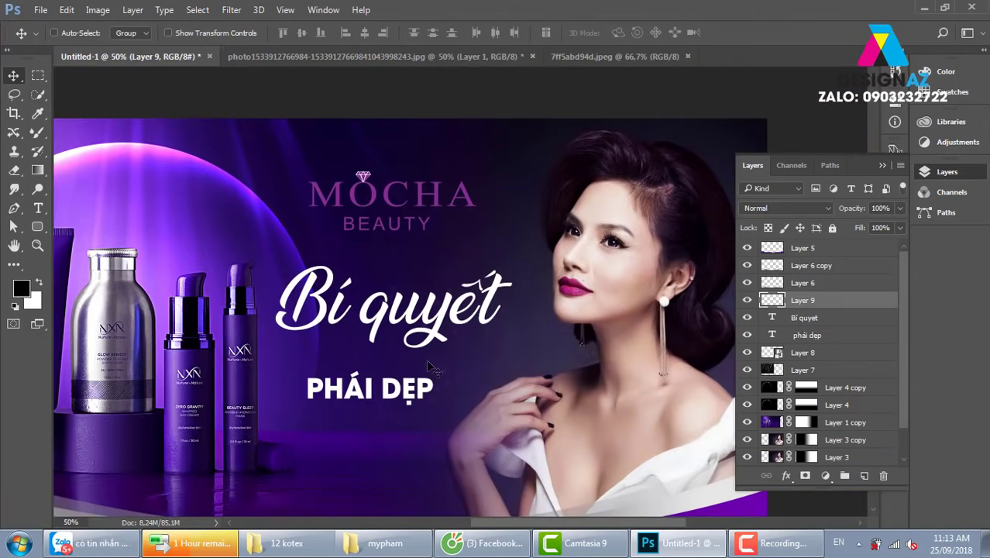
# Move the phái dep text layer up closer beneath the headline.
pyautogui.rightClick(385, 395)
pyautogui.click(418, 226)
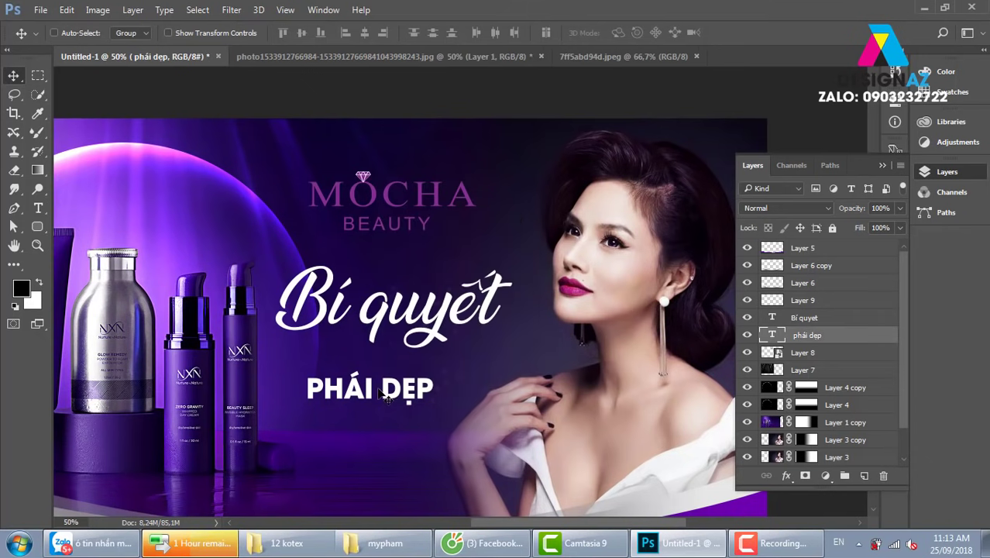
pyautogui.moveTo(374, 385)
pyautogui.mouseDown()
pyautogui.moveTo(335, 371)
pyautogui.moveTo(393, 376)
pyautogui.mouseUp()
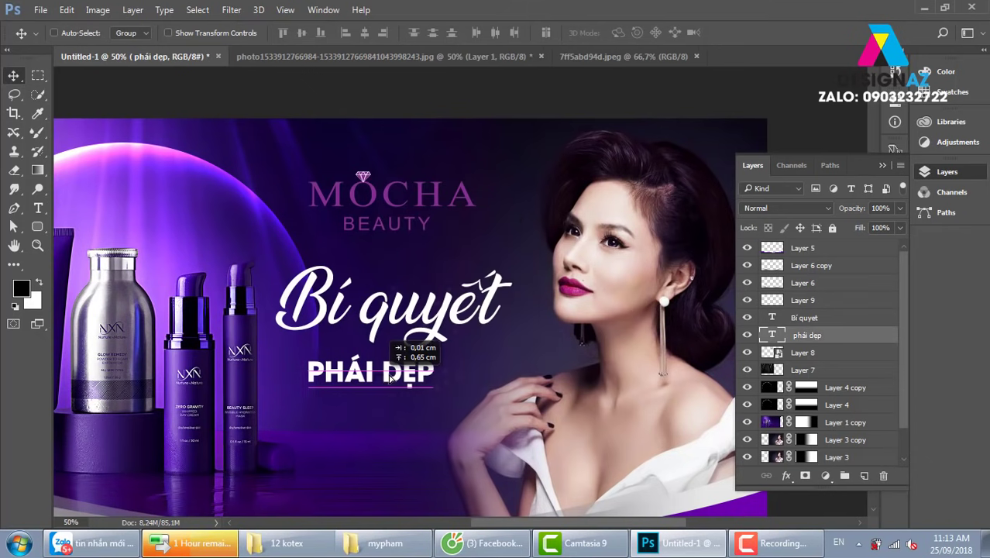
pyautogui.moveTo(393, 375); pyautogui.dragTo(407, 370)
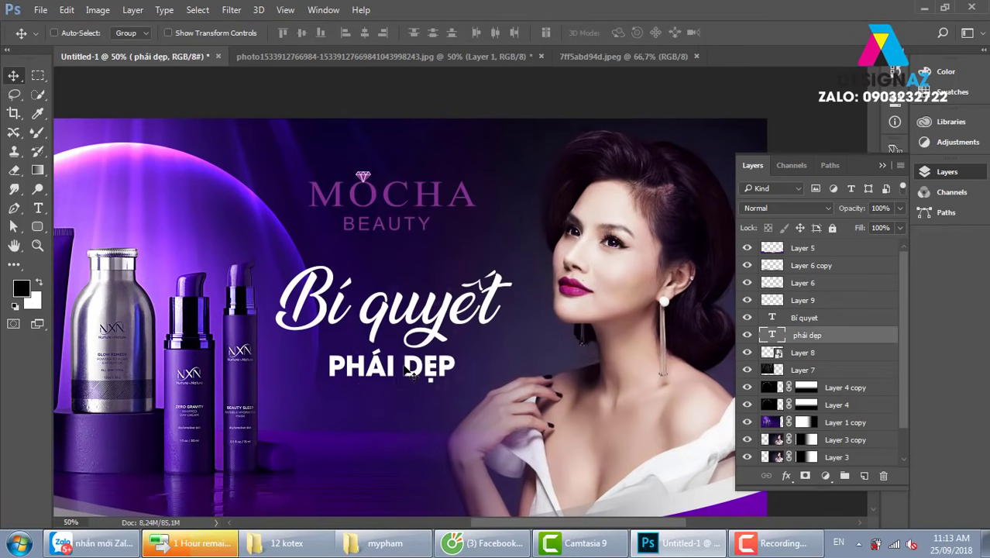
# Preview several fonts on PHÁI ĐẸP from the font list, currently showing UVN Ban Tay.
pyautogui.press('t')
pyautogui.click(118, 33)
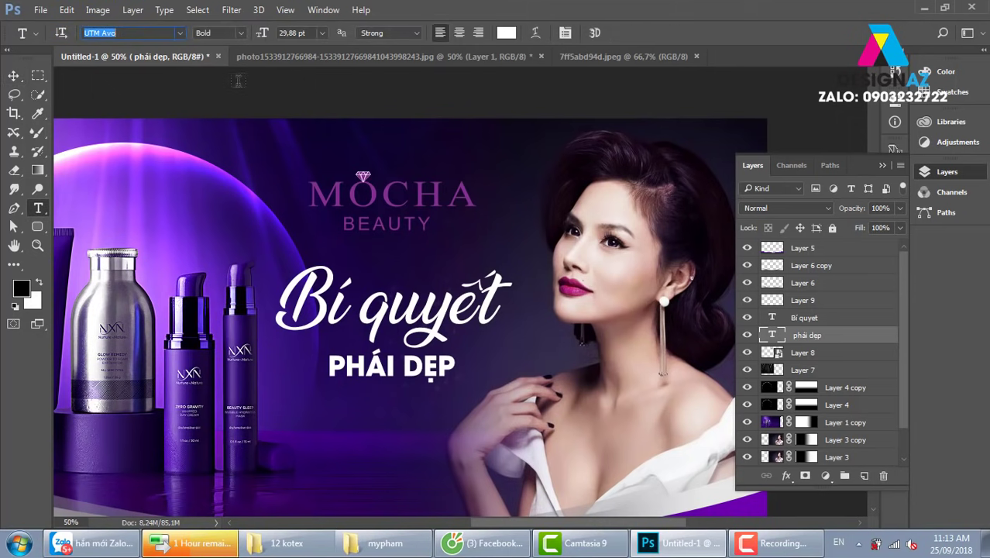
pyautogui.press('Down')
pyautogui.press('Down')
pyautogui.press('Down')
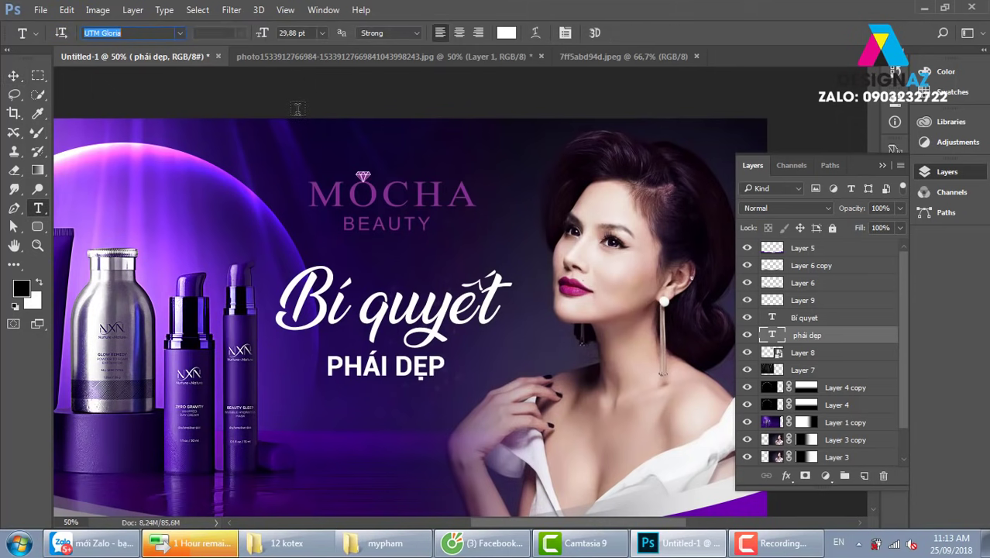
pyautogui.press('Down')
pyautogui.press('Down')
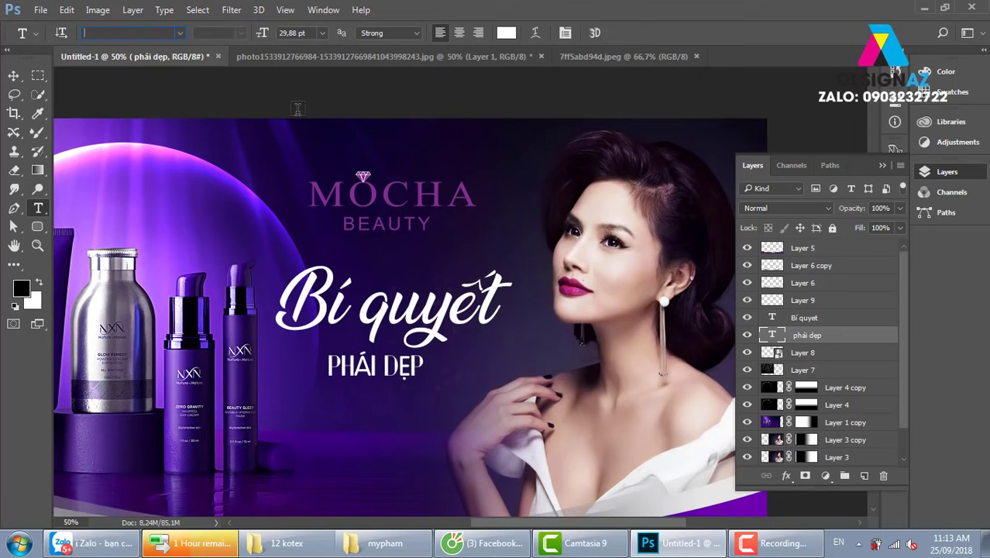
pyautogui.press('Down')
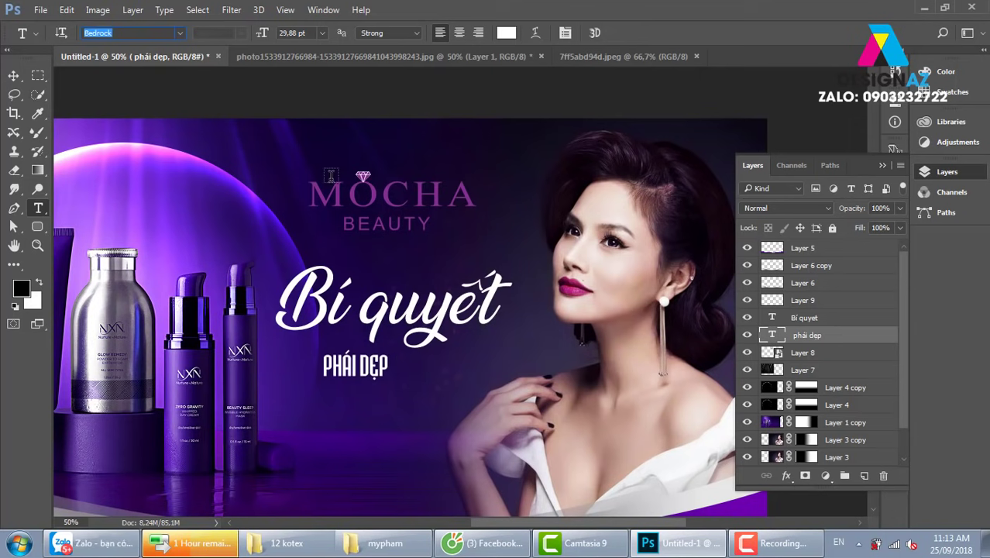
pyautogui.press('Down')
pyautogui.press('Down')
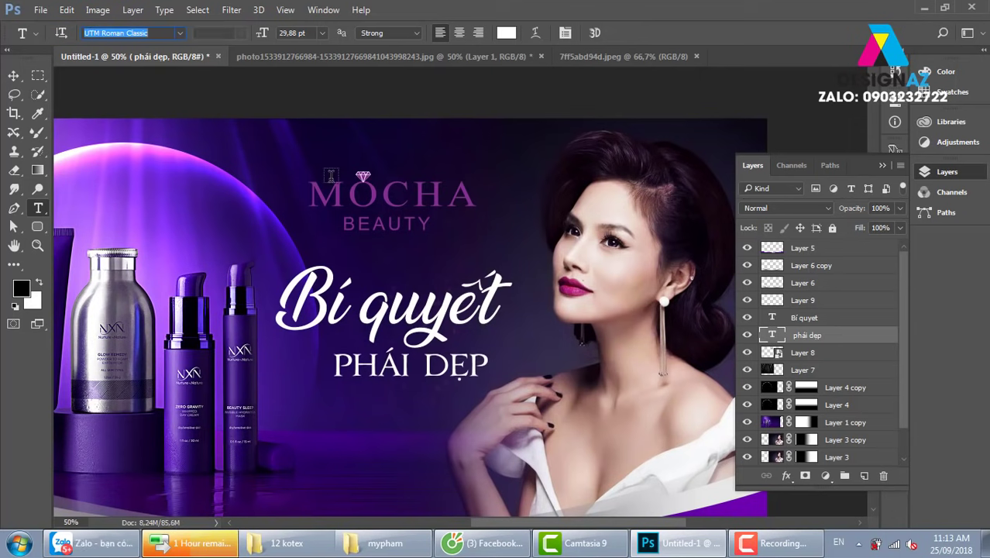
pyautogui.press('Up')
pyautogui.press('Up')
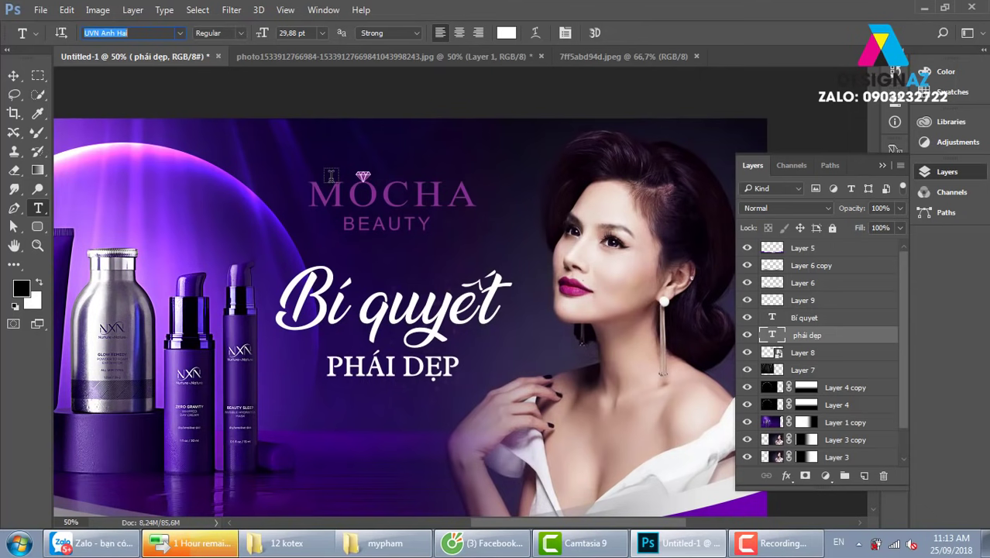
pyautogui.press('Down')
pyautogui.press('Down')
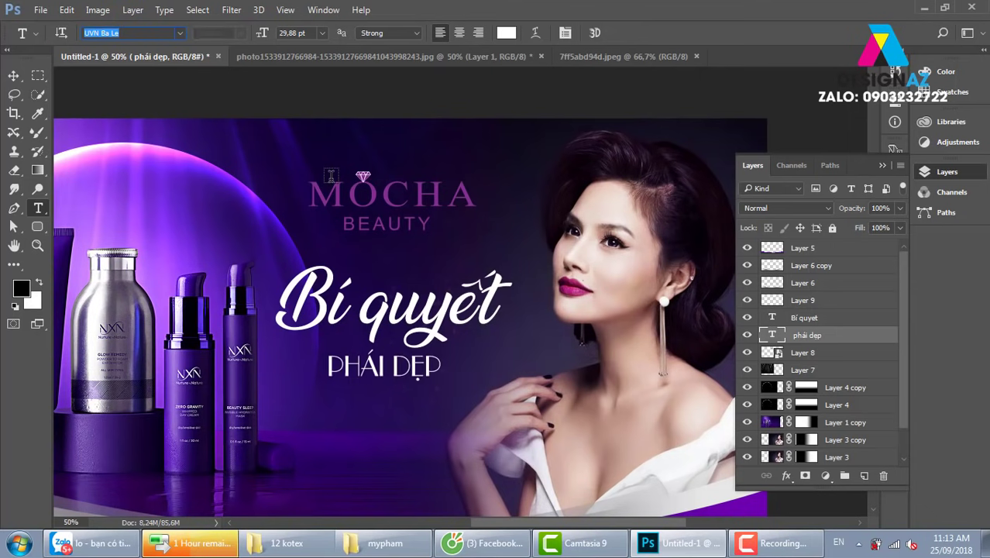
pyautogui.press('Down')
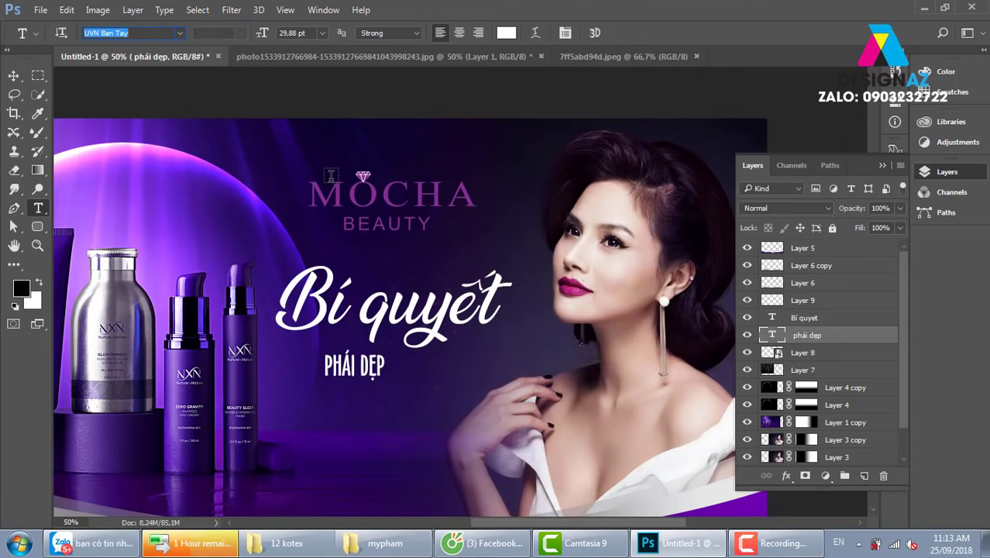
pyautogui.press('Down')
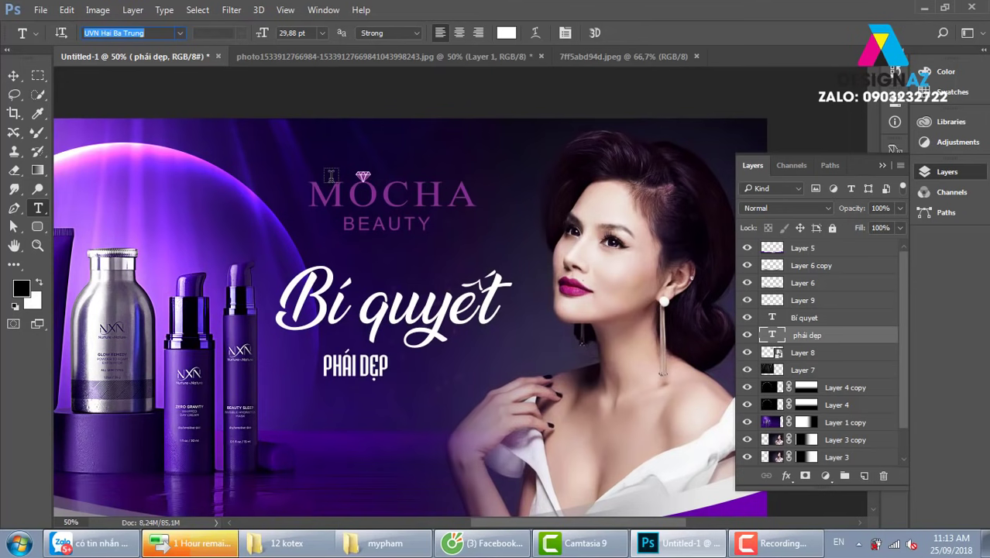
# Scale the Bí quyet headline together with its Layer 9 accent down to about 84%.
pyautogui.click(13, 75)
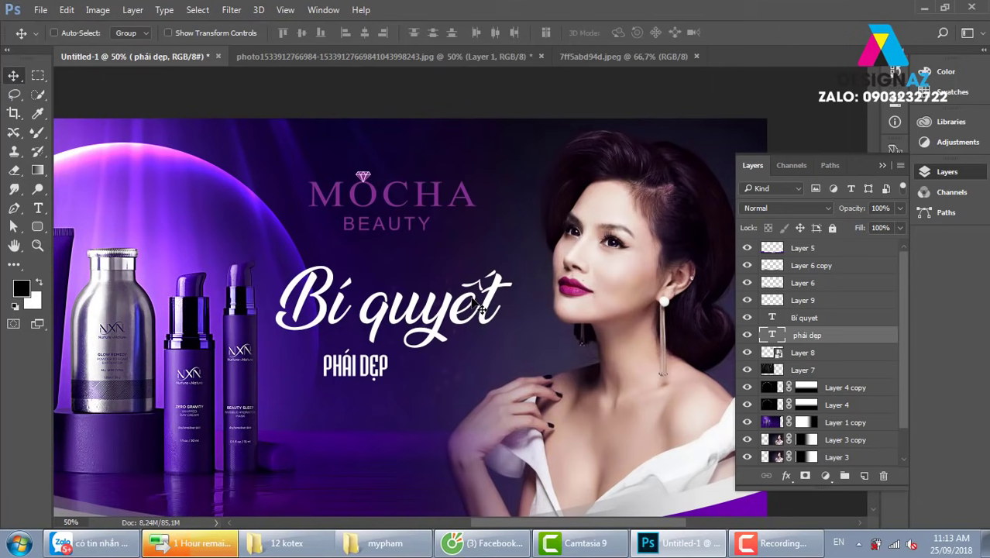
pyautogui.rightClick(475, 300)
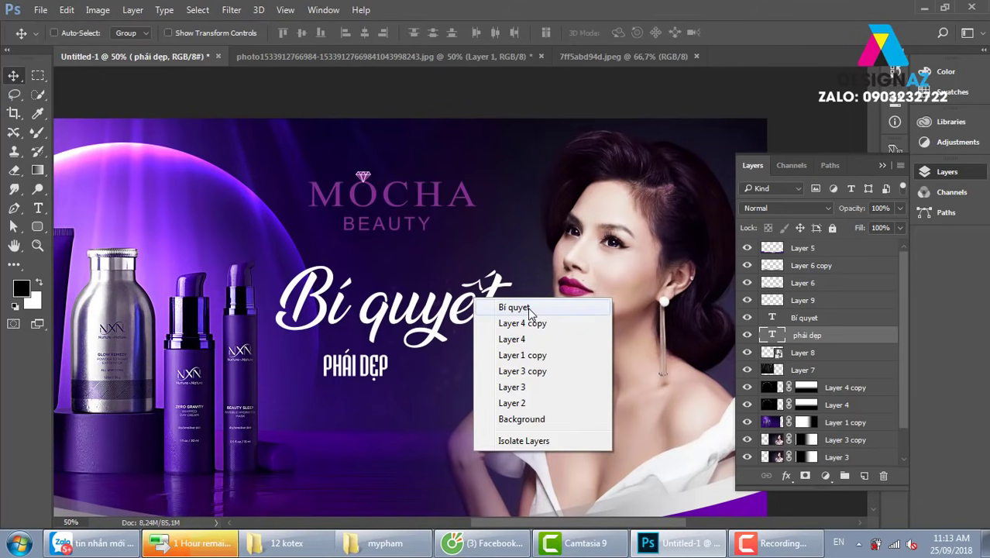
pyautogui.click(520, 308)
pyautogui.moveTo(462, 325); pyautogui.dragTo(482, 311)
pyautogui.hotkey('ctrl', 'z')
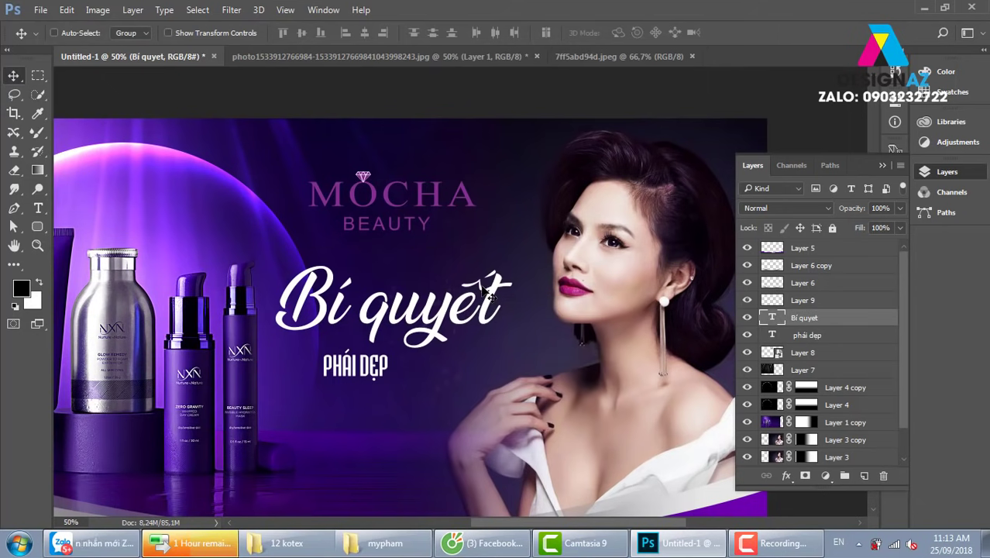
pyautogui.rightClick(481, 291)
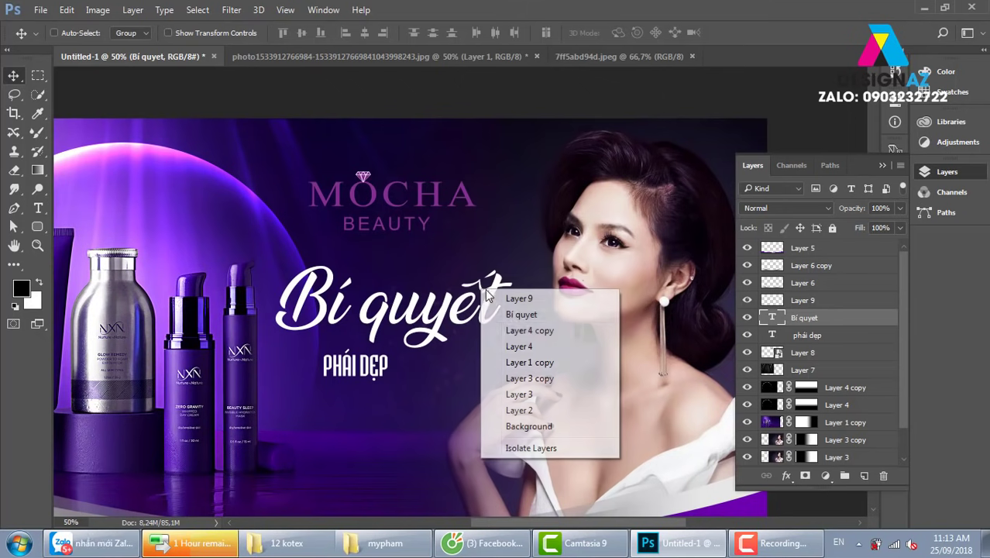
pyautogui.click(515, 295)
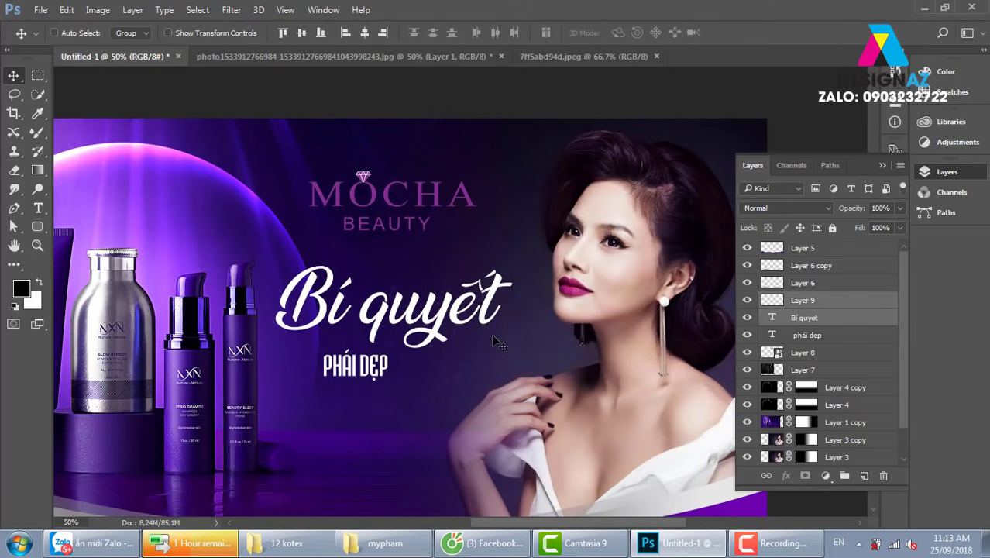
pyautogui.hotkey('ctrl', 't')
pyautogui.moveTo(509, 339); pyautogui.dragTo(467, 326)
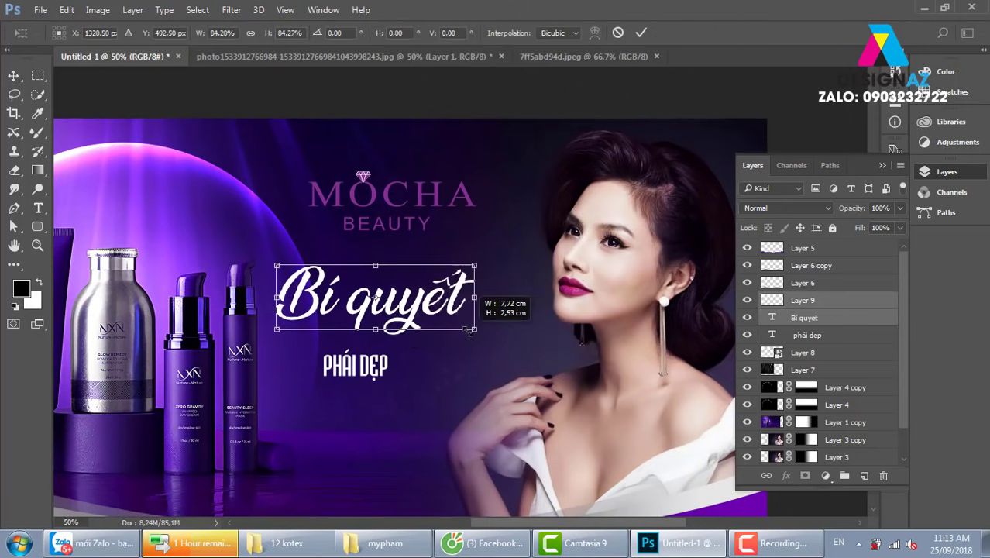
pyautogui.press('Return')
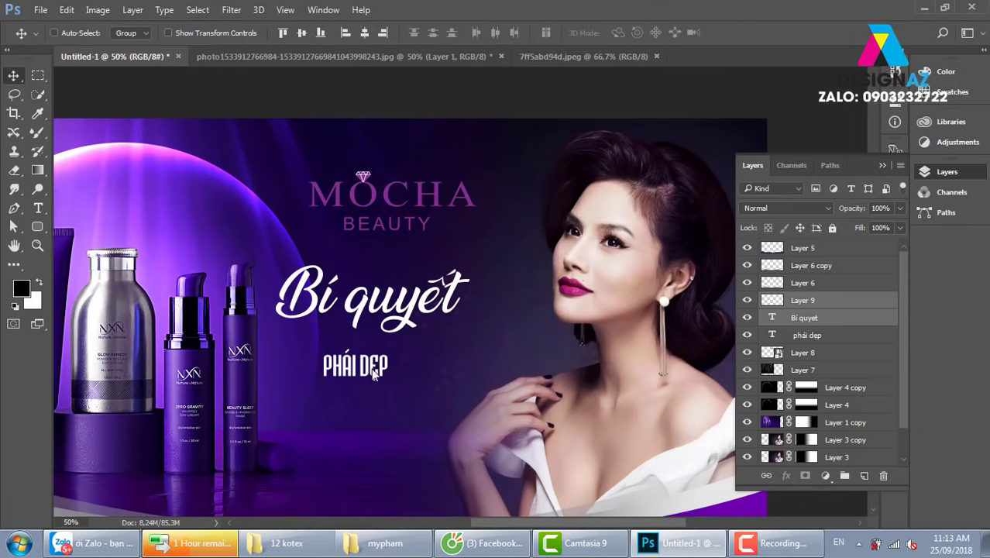
# Move the phái dep text right and up under the resized headline.
pyautogui.rightClick(377, 370)
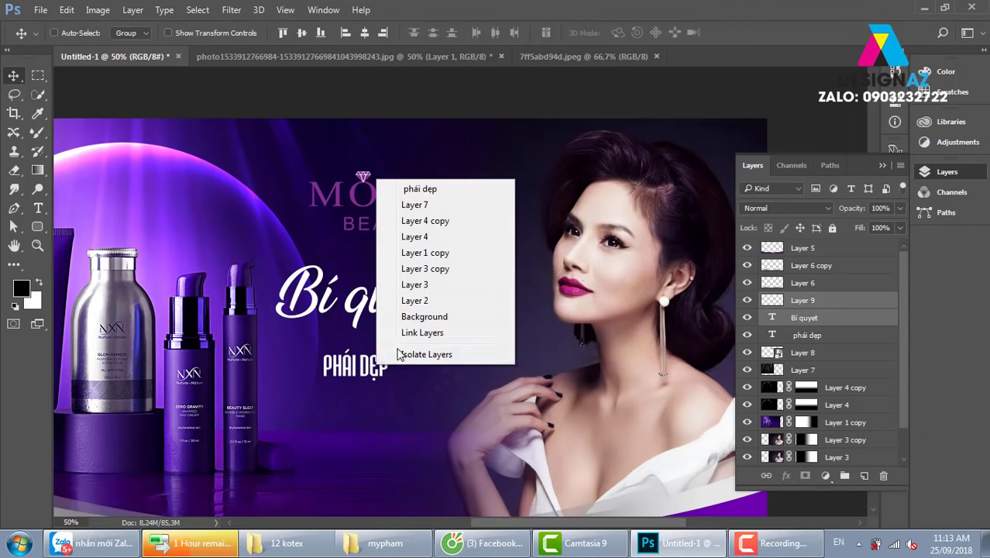
pyautogui.click(443, 189)
pyautogui.moveTo(408, 362)
pyautogui.mouseDown()
pyautogui.moveTo(497, 351)
pyautogui.moveTo(512, 332)
pyautogui.moveTo(546, 373)
pyautogui.mouseUp()
pyautogui.hotkey('ctrl', 't')
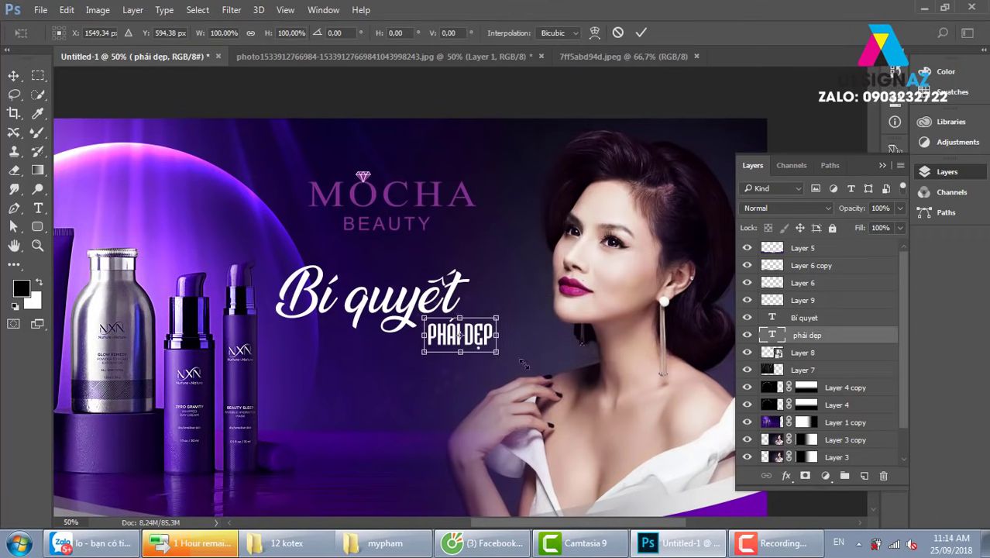
pyautogui.press('Return')
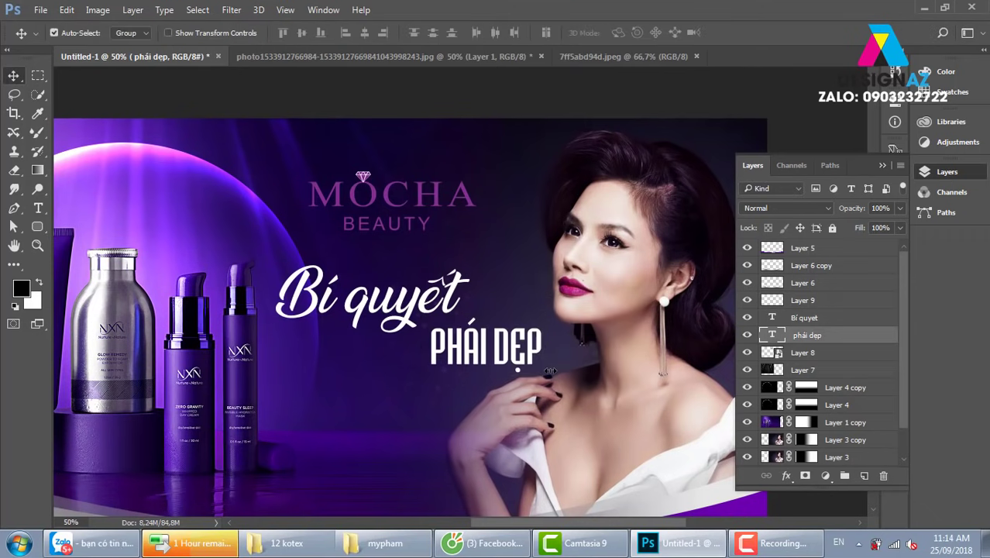
pyautogui.hotkey('ctrl', '-')
pyautogui.hotkey('ctrl', '+')
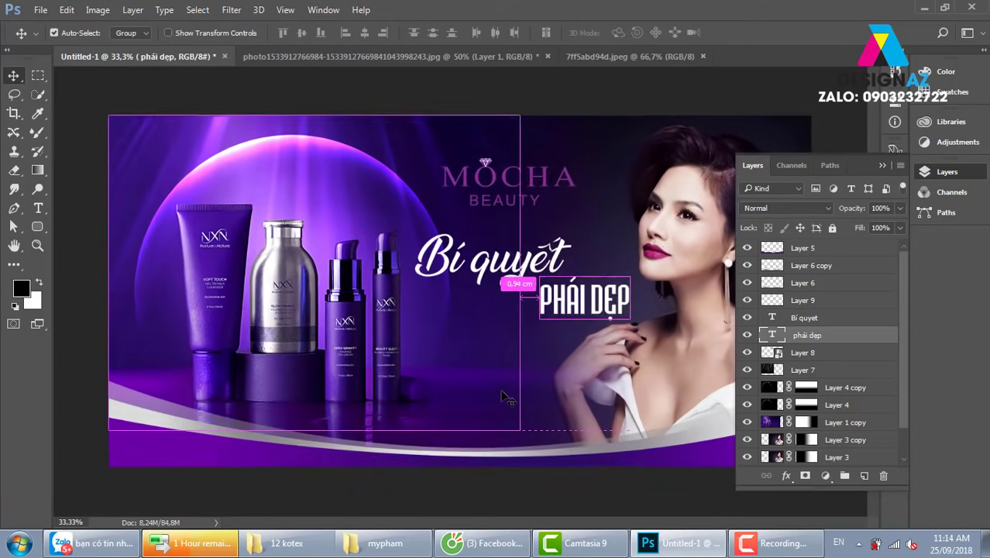
# Shift Bí quyet and its accent slightly left, and nudge PHÁI ĐẸP up-left beneath it.
pyautogui.rightClick(495, 258)
pyautogui.click(534, 267)
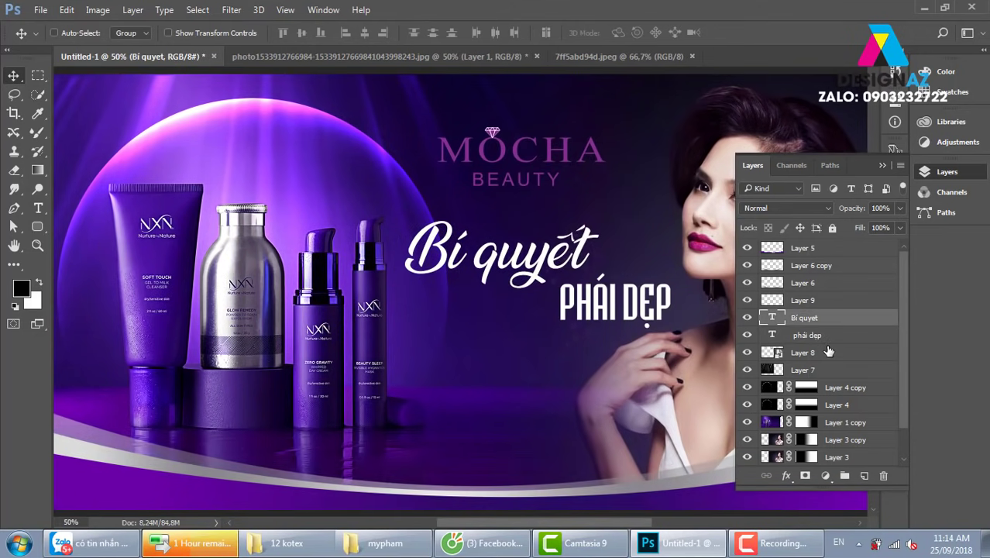
pyautogui.keyDown('ctrl'); pyautogui.click(835, 302); pyautogui.keyUp('ctrl')
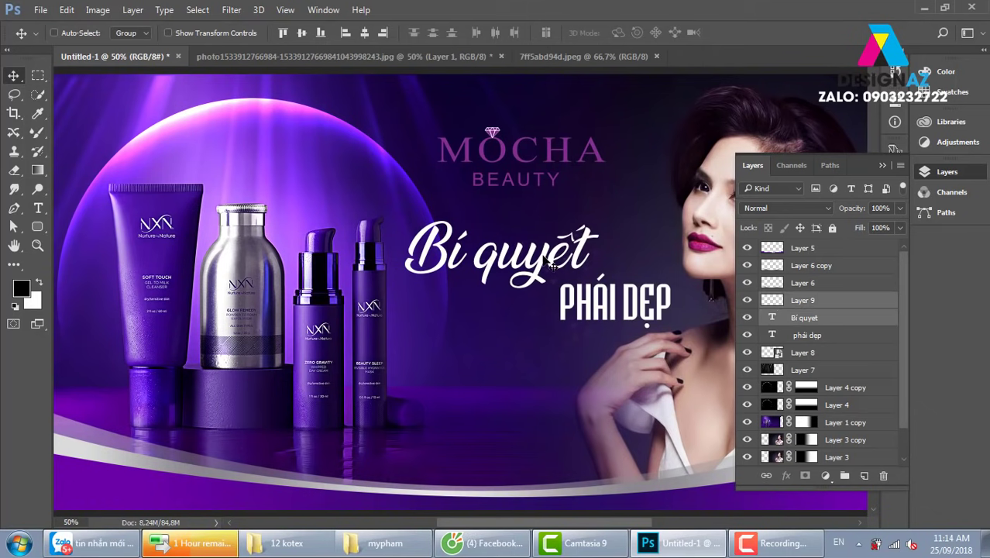
pyautogui.moveTo(550, 262); pyautogui.dragTo(538, 263)
pyautogui.rightClick(610, 302)
pyautogui.click(632, 302)
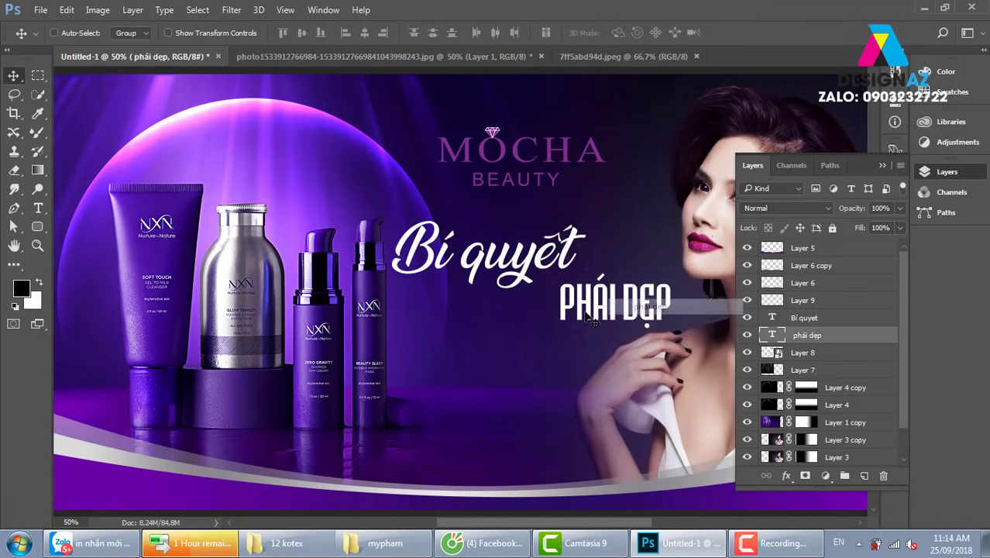
pyautogui.moveTo(586, 314)
pyautogui.mouseDown()
pyautogui.moveTo(582, 292)
pyautogui.moveTo(564, 303)
pyautogui.moveTo(578, 301)
pyautogui.mouseUp()
pyautogui.press('t')
pyautogui.click(13, 75)
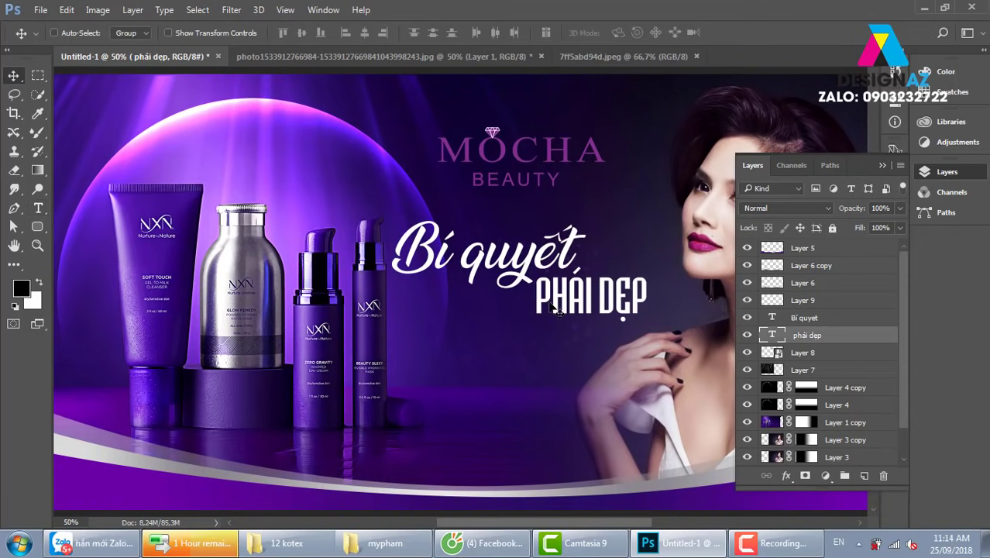
# Cycle through fonts for PHÁI ĐẸP and apply UTM Charlemagne.
pyautogui.press('t')
pyautogui.click(125, 33)
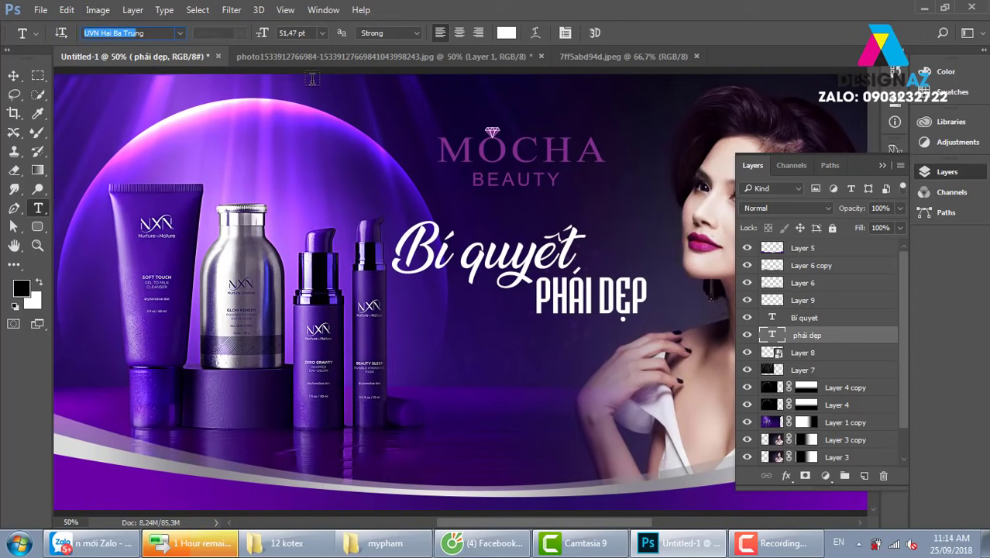
pyautogui.click(154, 34)
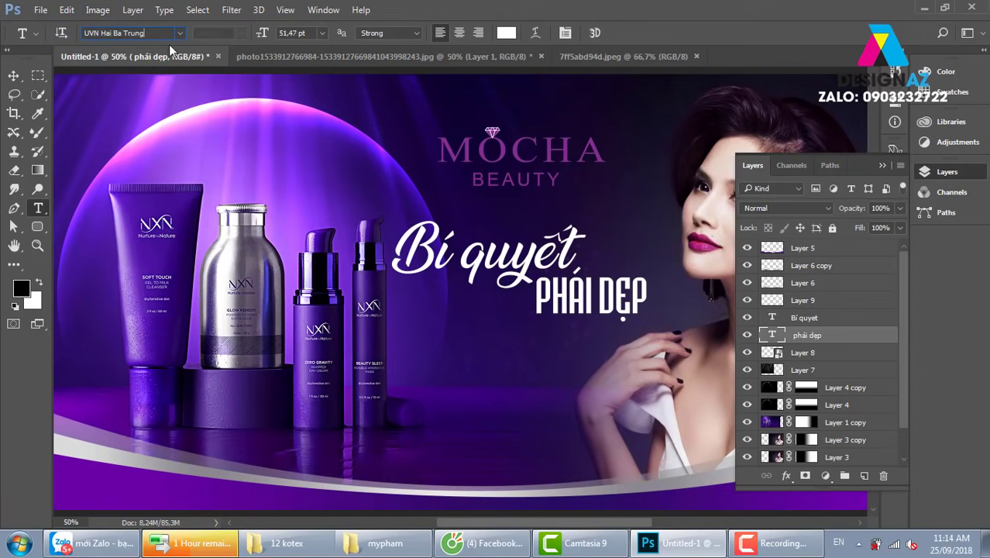
pyautogui.press('Down')
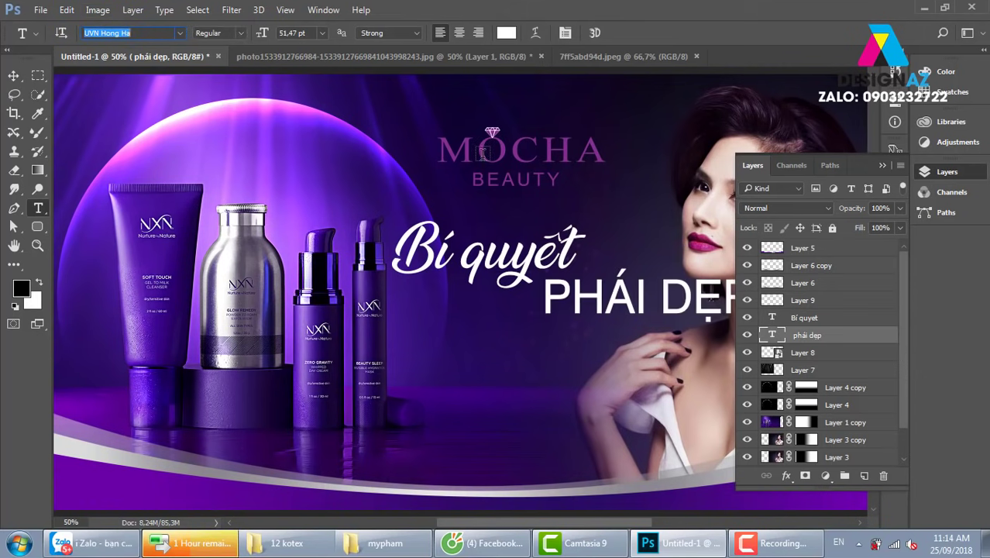
pyautogui.press('Down')
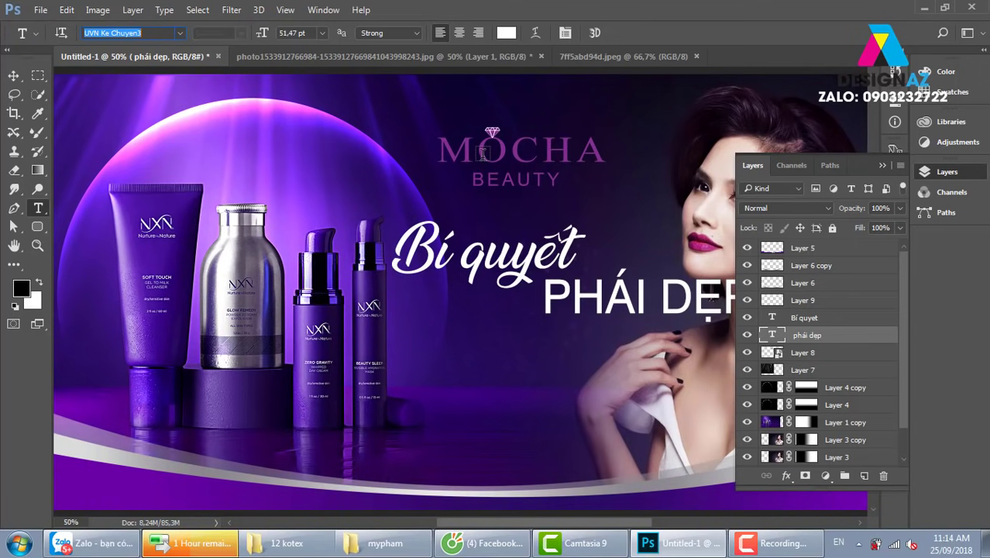
pyautogui.press('Down')
pyautogui.press('Down')
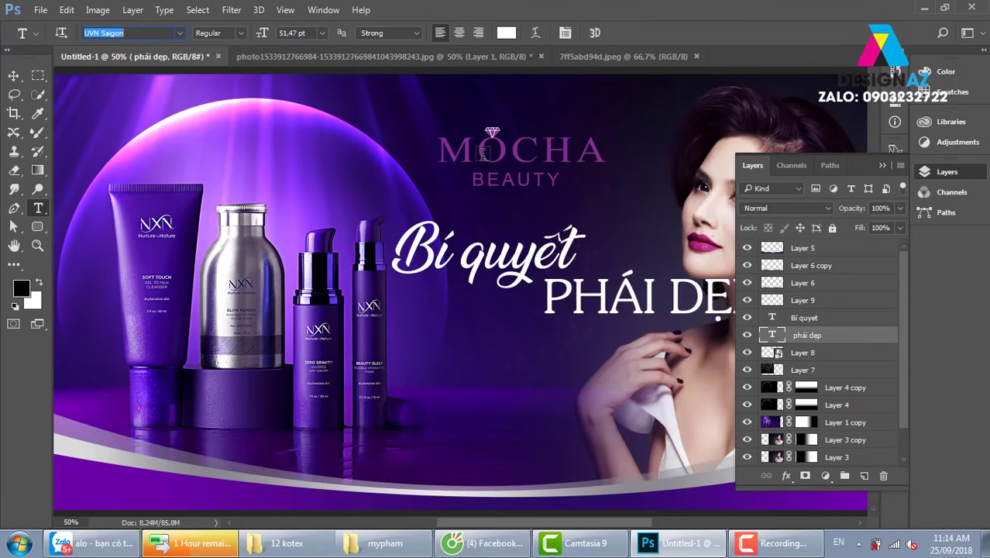
pyautogui.press('Down')
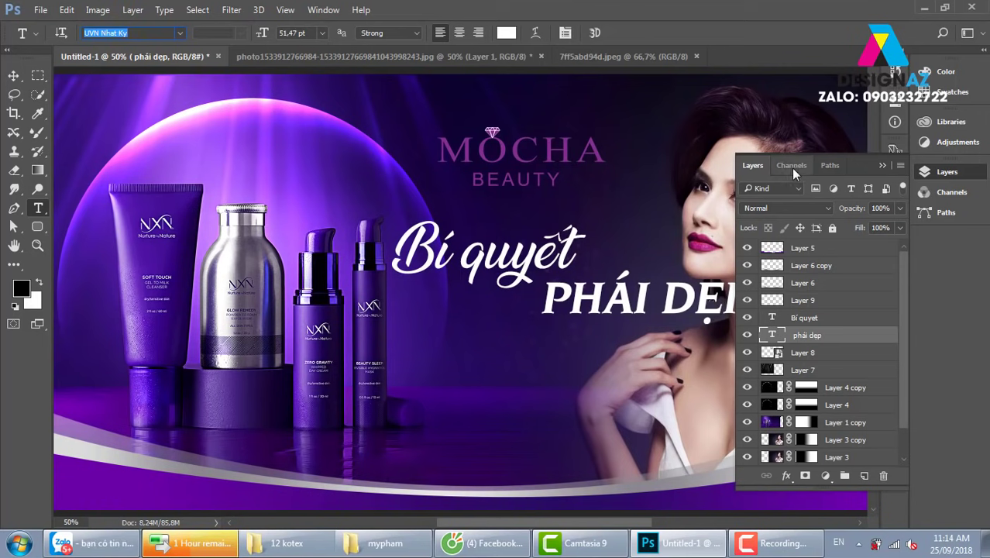
pyautogui.click(882, 166)
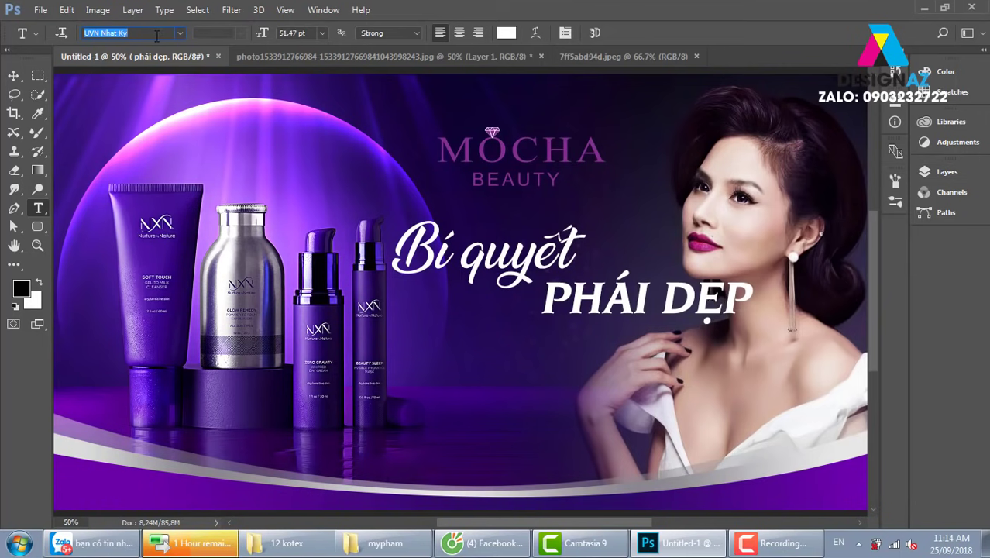
pyautogui.press('Down')
pyautogui.press('Down')
pyautogui.press('Down')
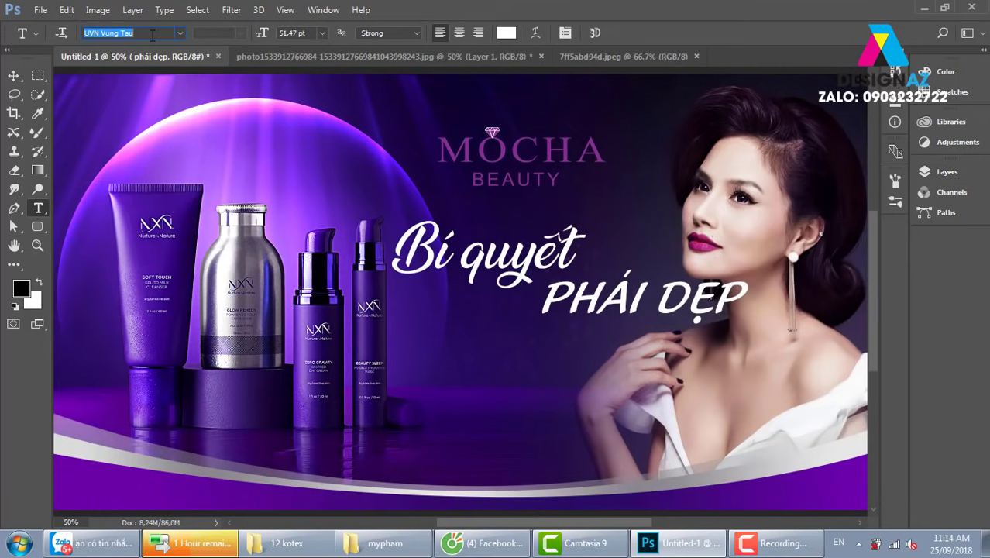
pyautogui.press('Down')
pyautogui.press('Down')
pyautogui.press('Down')
pyautogui.press('Down')
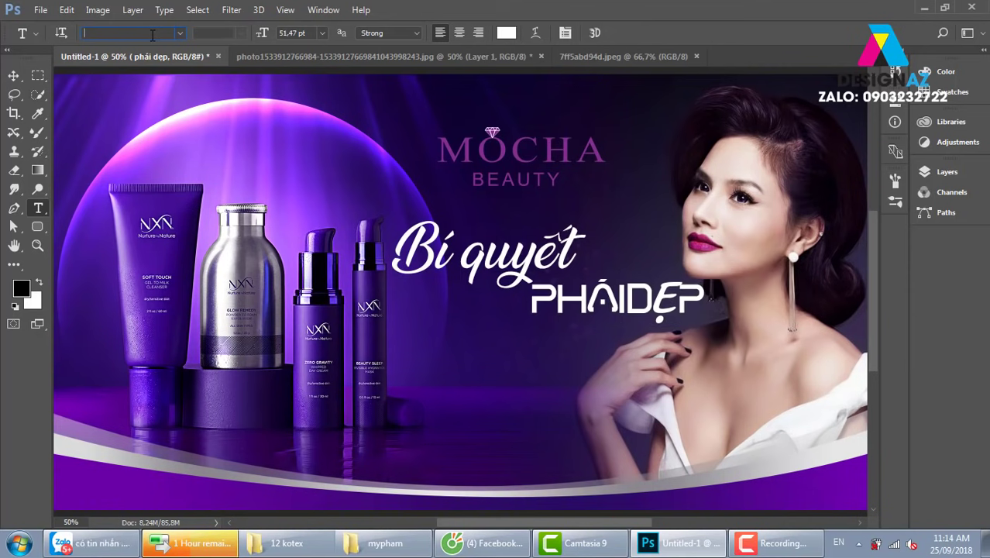
pyautogui.press('Down')
pyautogui.press('Down')
pyautogui.press('Down')
pyautogui.press('Down')
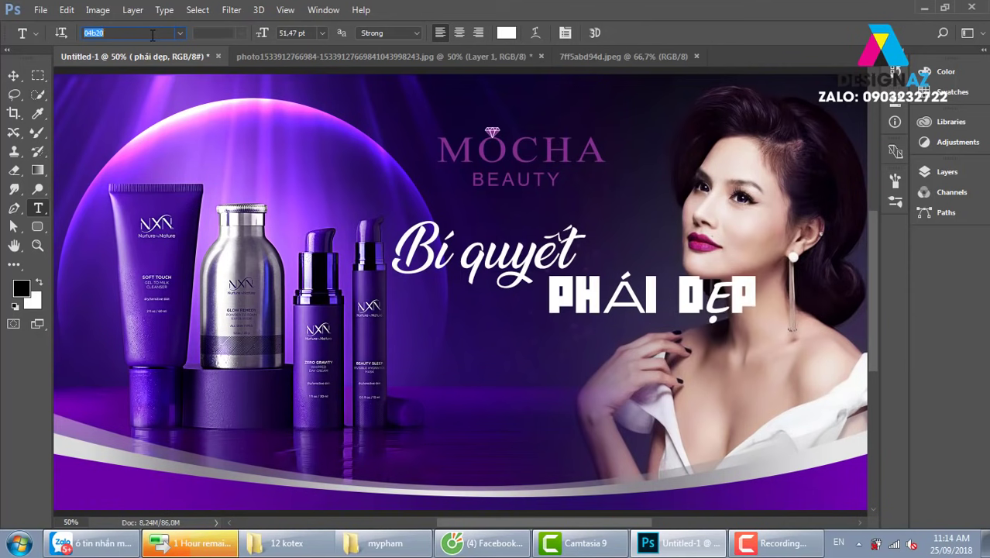
pyautogui.press('Down')
pyautogui.press('Down')
pyautogui.press('Down')
pyautogui.press('Down')
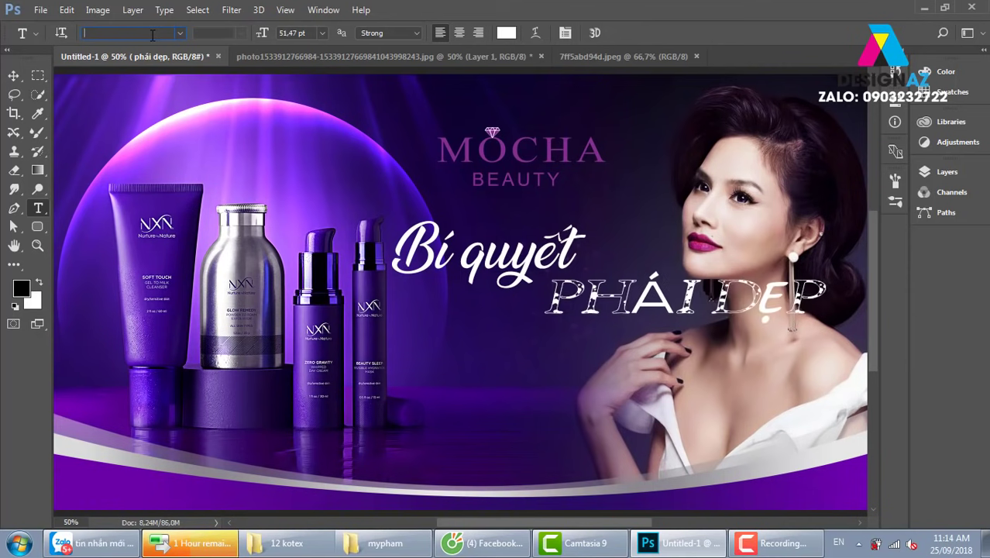
pyautogui.press('Down')
pyautogui.press('Down')
pyautogui.press('Down')
pyautogui.press('Down')
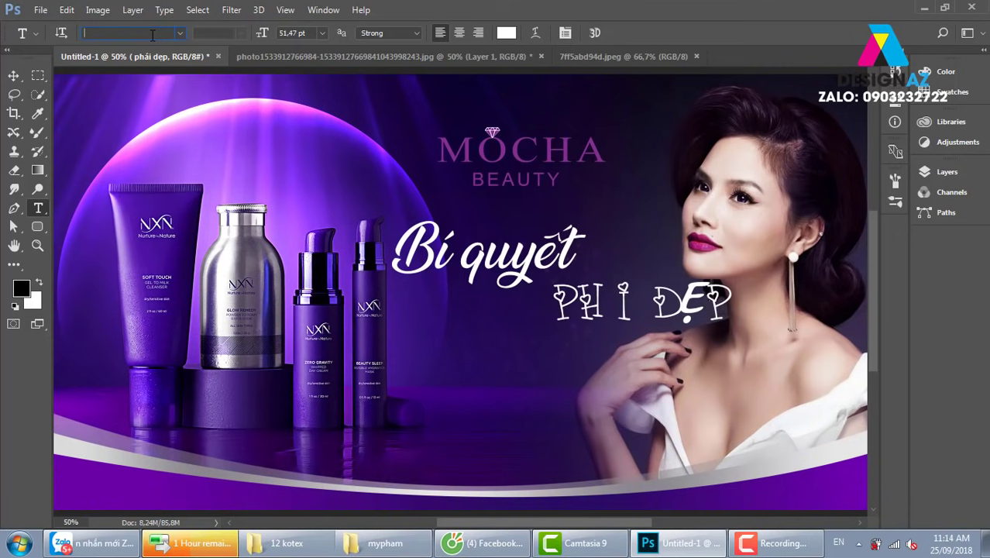
pyautogui.press('Down')
pyautogui.press('Down')
pyautogui.press('Down')
pyautogui.press('Down')
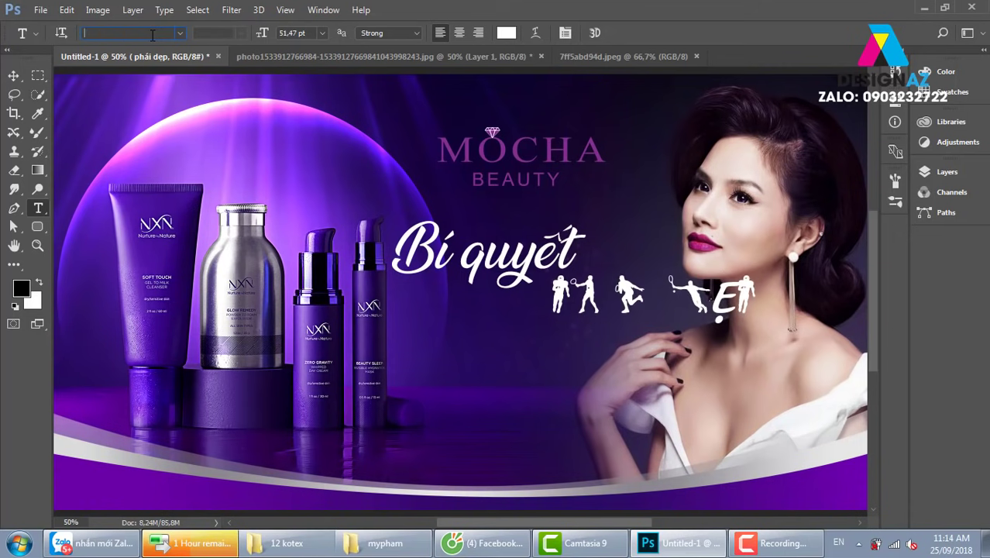
pyautogui.press('Down')
pyautogui.press('Down')
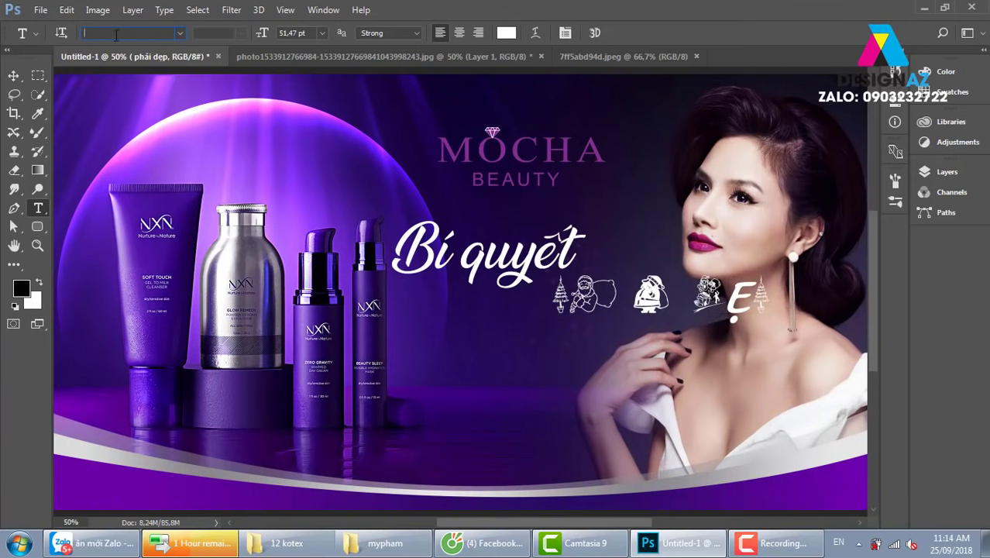
pyautogui.write('utm')
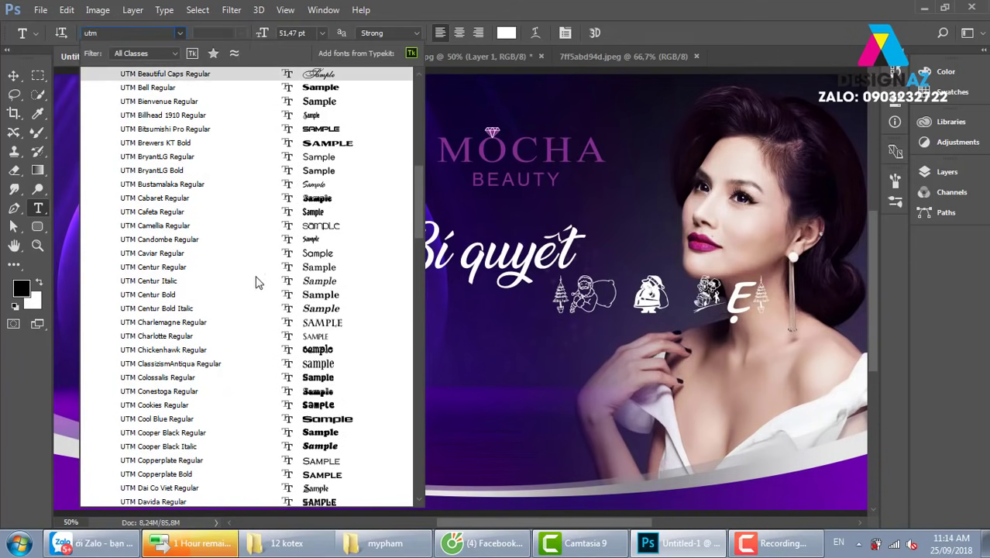
pyautogui.click(325, 327)
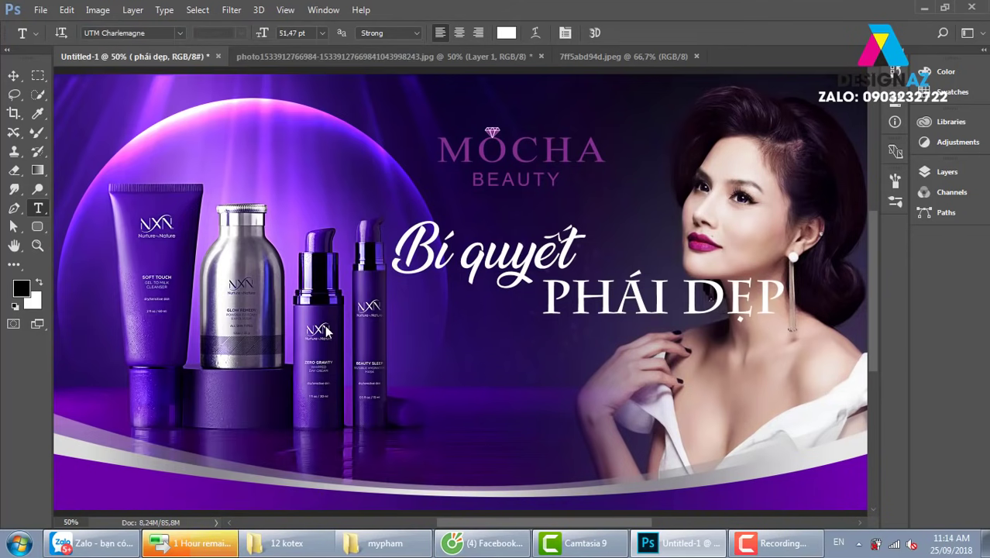
# Shrink PHÁI ĐẸP to about 76% and tuck it closer beneath Bí quyết.
pyautogui.click(13, 75)
pyautogui.hotkey('ctrl', 't')
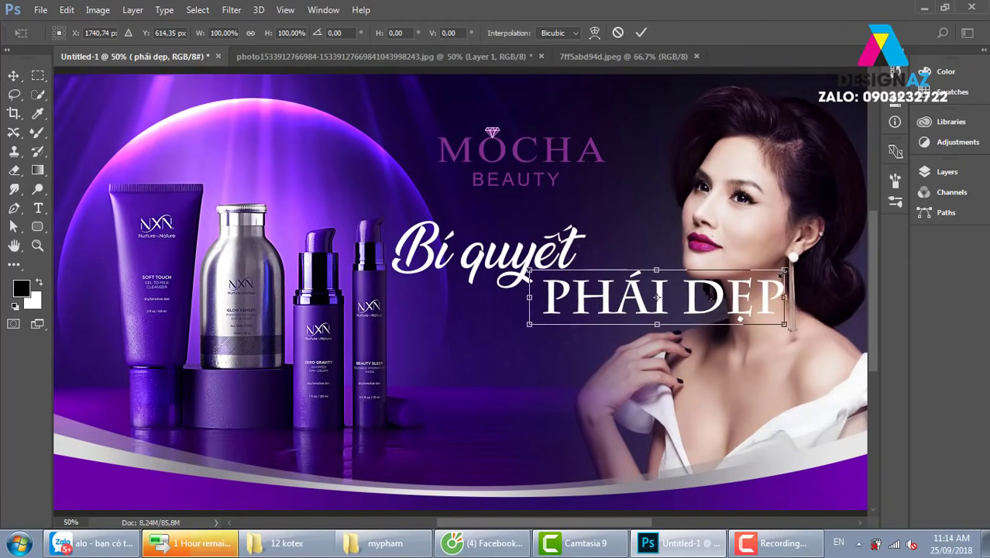
pyautogui.moveTo(790, 329); pyautogui.dragTo(729, 317)
pyautogui.moveTo(594, 321); pyautogui.dragTo(580, 307)
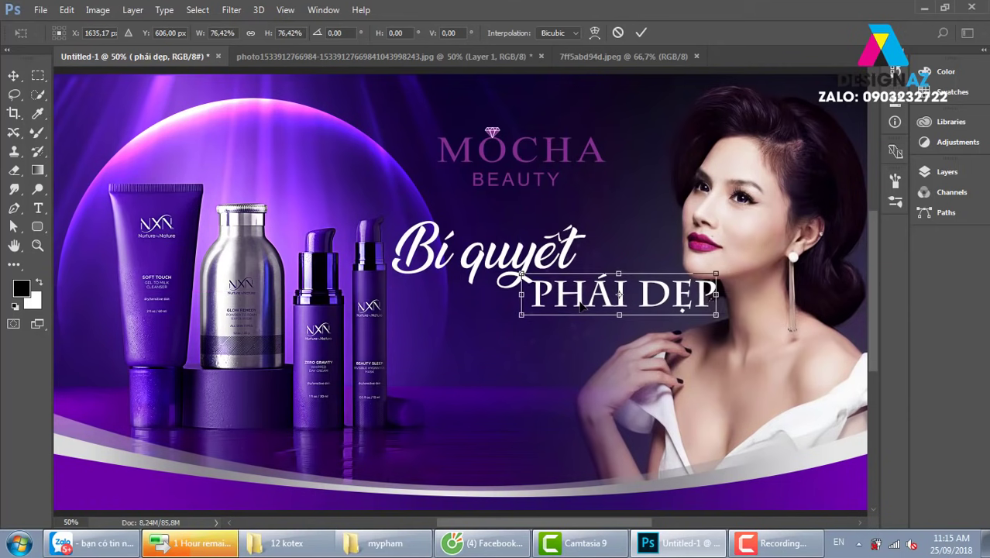
pyautogui.press('Down')
pyautogui.press('Down')
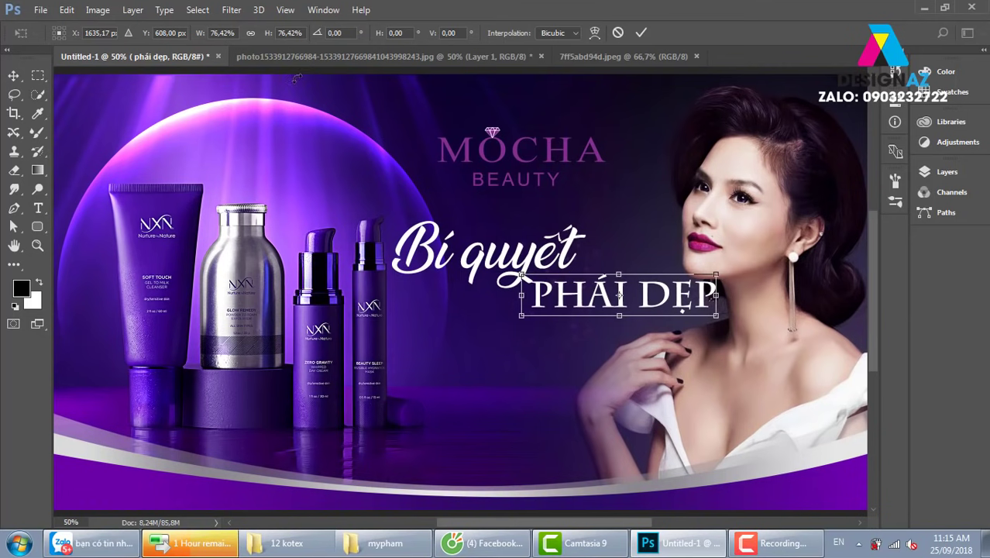
pyautogui.press('Return')
pyautogui.click(142, 34)
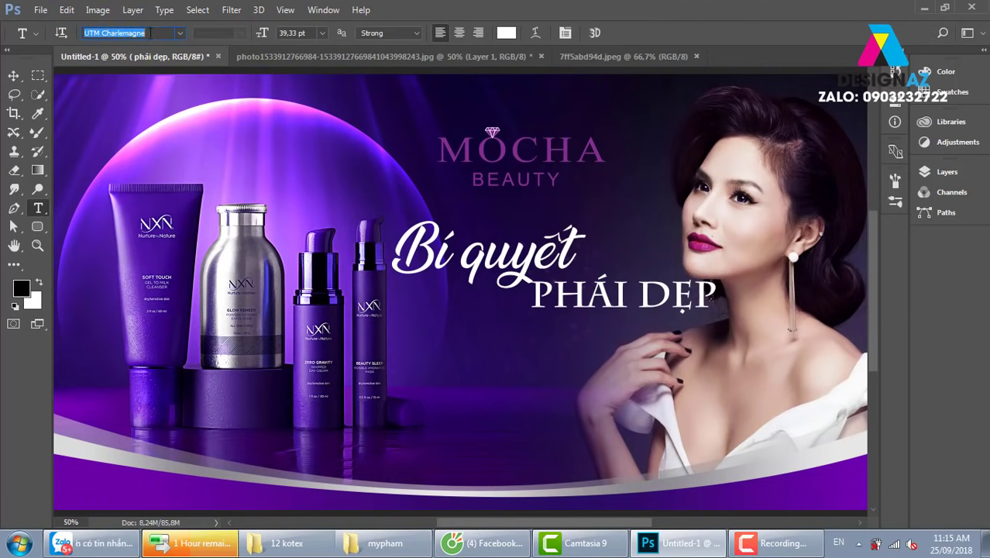
pyautogui.press('Right')
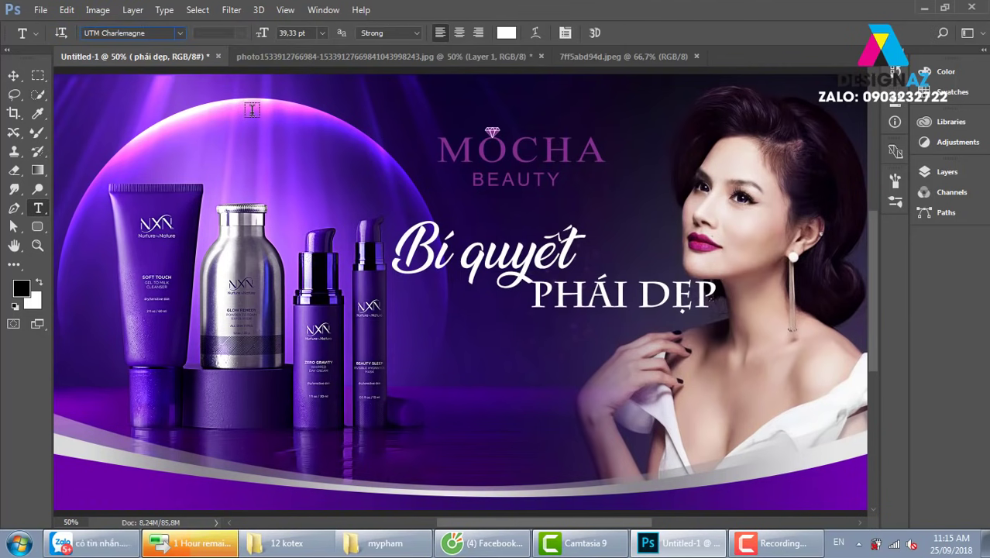
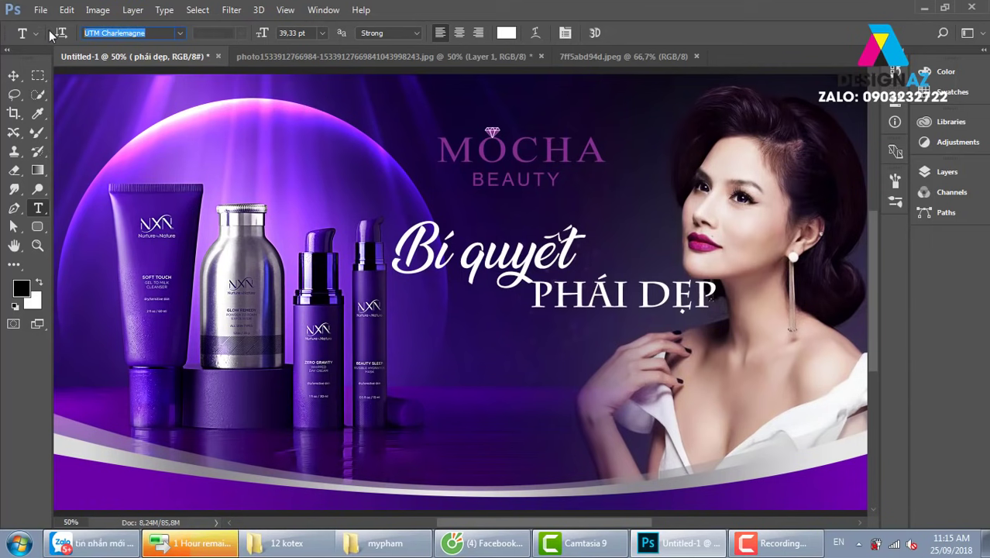
# Change the PHÁI ĐẸP subtitle font from UTM Charlemagne to Roboto Thin Italic.
pyautogui.click(14, 75)
pyautogui.press('t')
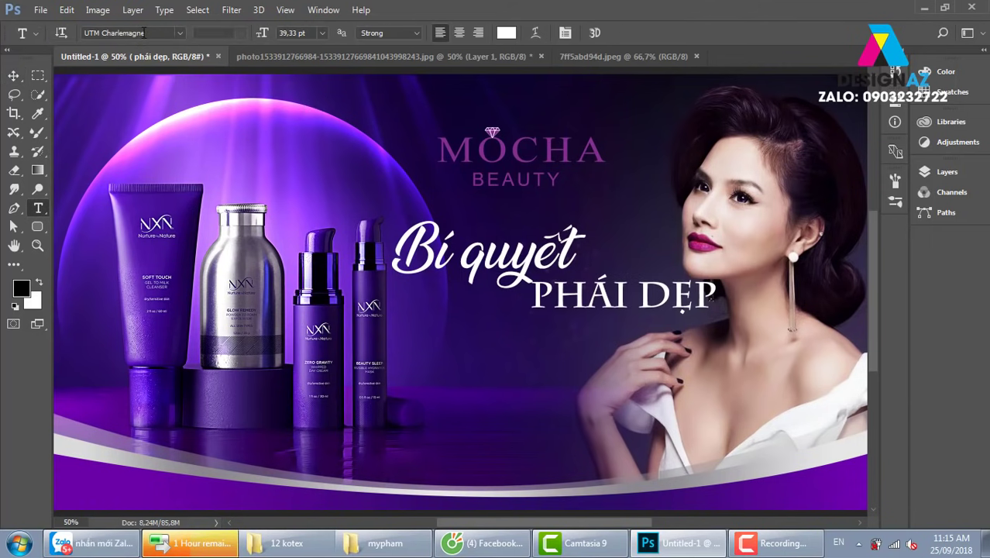
pyautogui.click(143, 32)
pyautogui.write('UTM Avo')
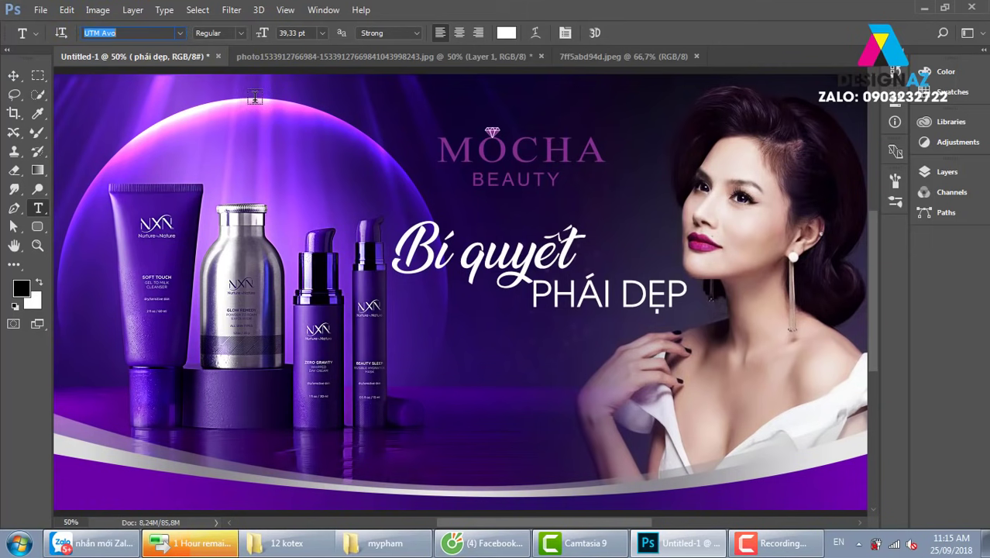
pyautogui.write('Roboto')
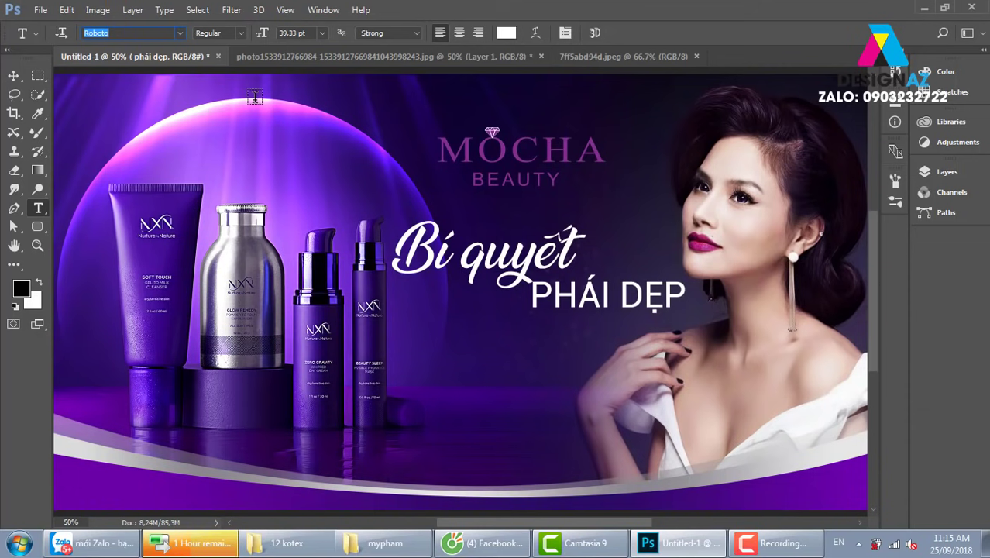
pyautogui.click(241, 33)
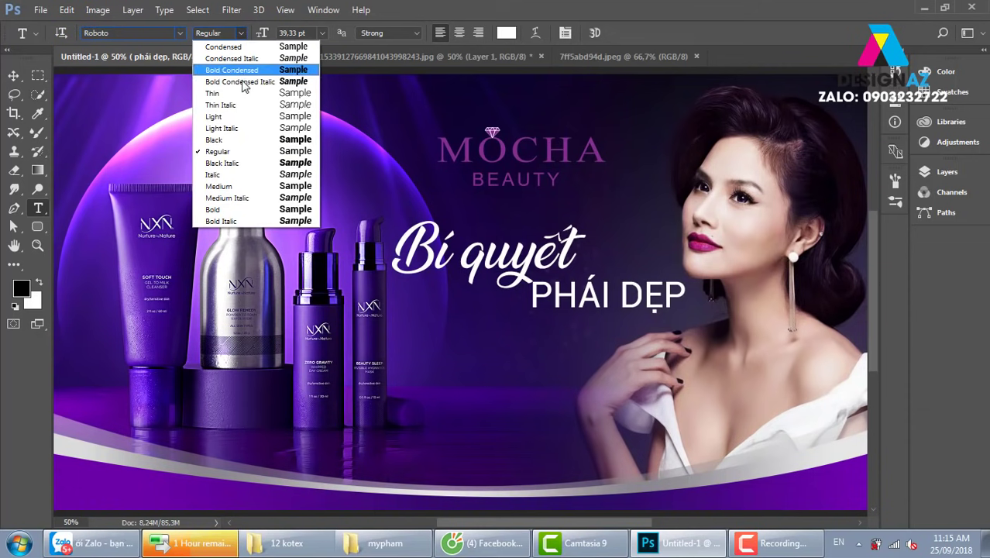
pyautogui.click(247, 95)
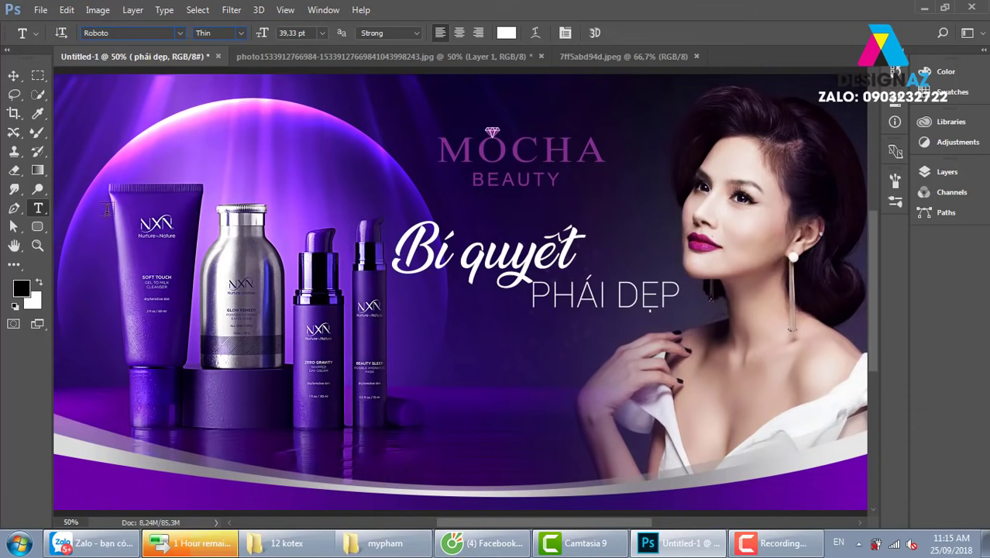
pyautogui.click(13, 75)
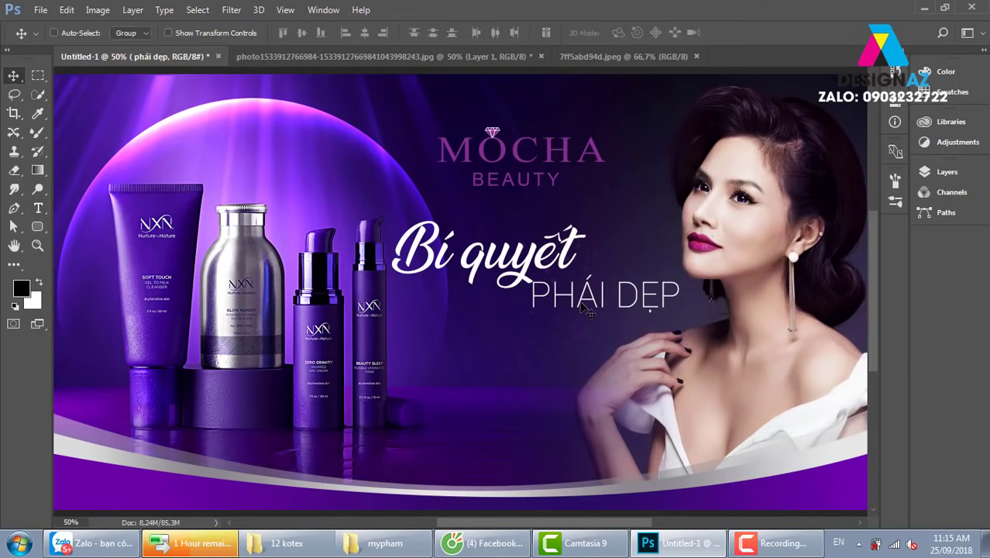
pyautogui.press('t')
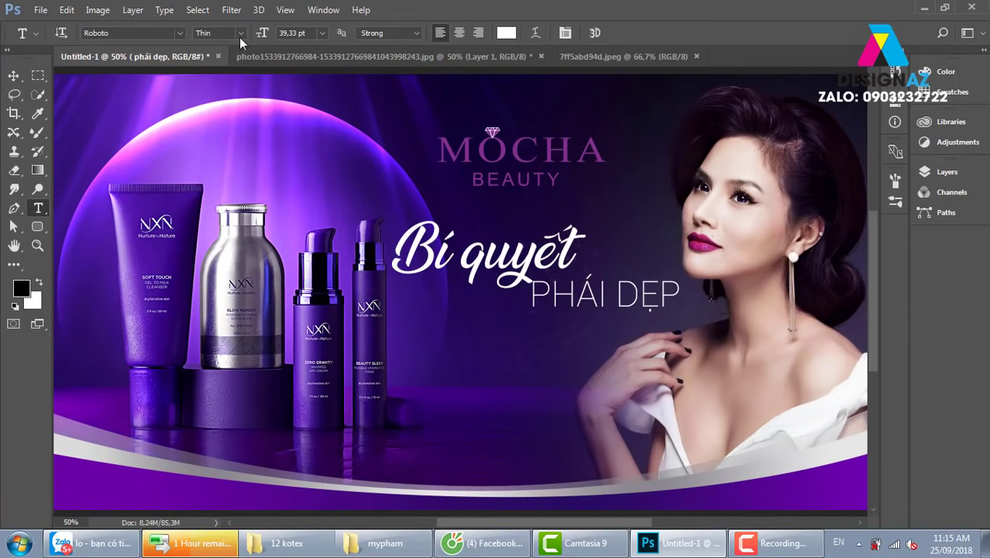
pyautogui.click(241, 33)
pyautogui.click(236, 107)
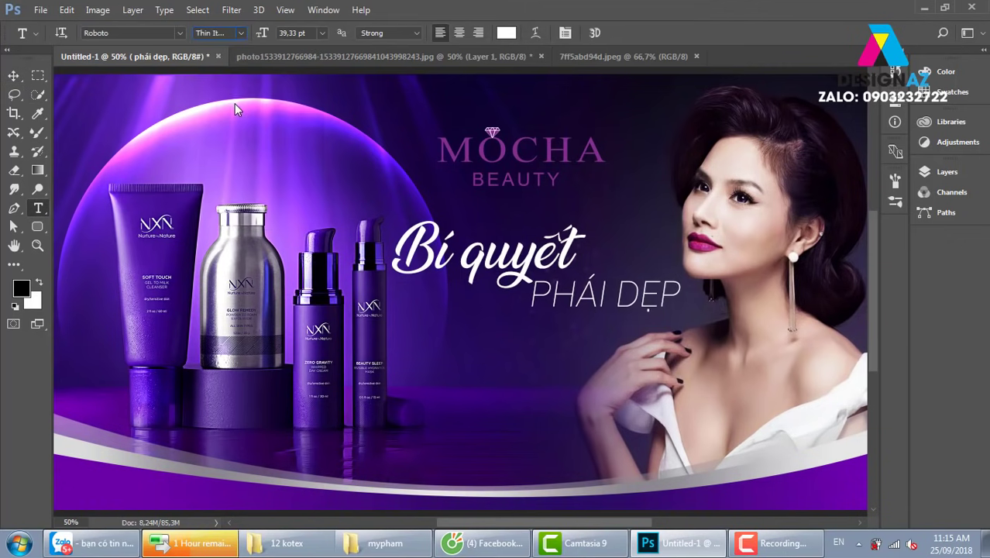
pyautogui.click(13, 76)
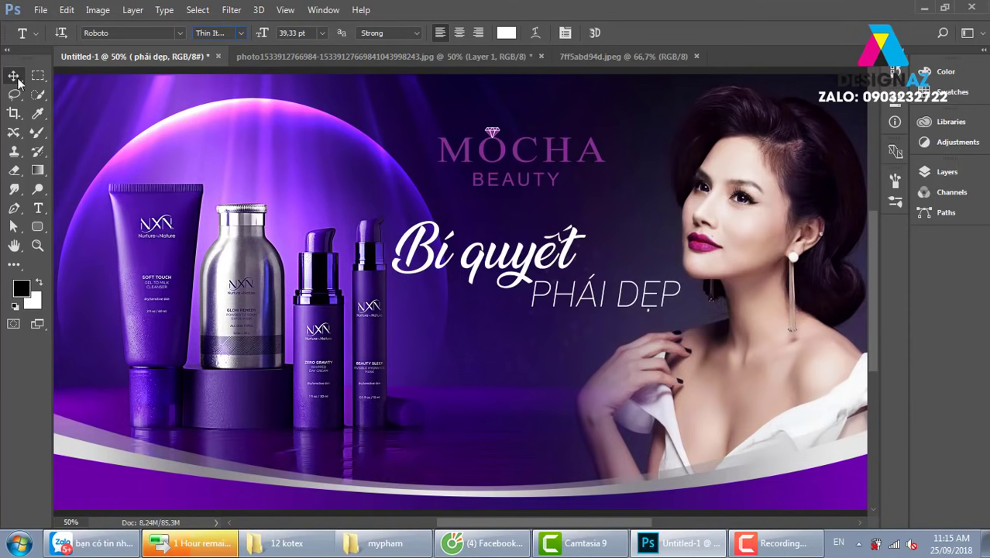
pyautogui.hotkey('ctrl', '-')
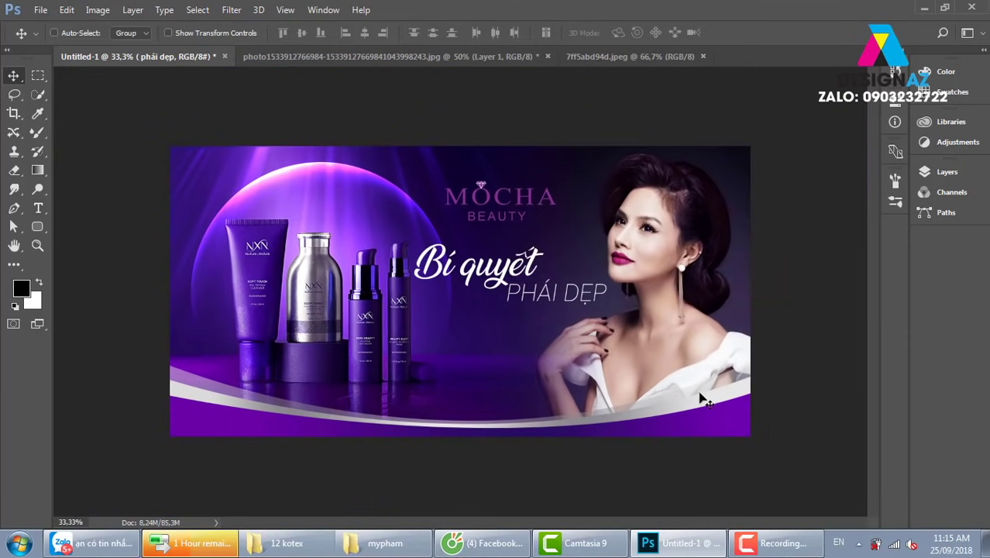
# Select the Bí quyết headline with Layer 8, scale them to about 124%, and move them lower.
pyautogui.rightClick(568, 296)
pyautogui.click(599, 311)
pyautogui.rightClick(534, 271)
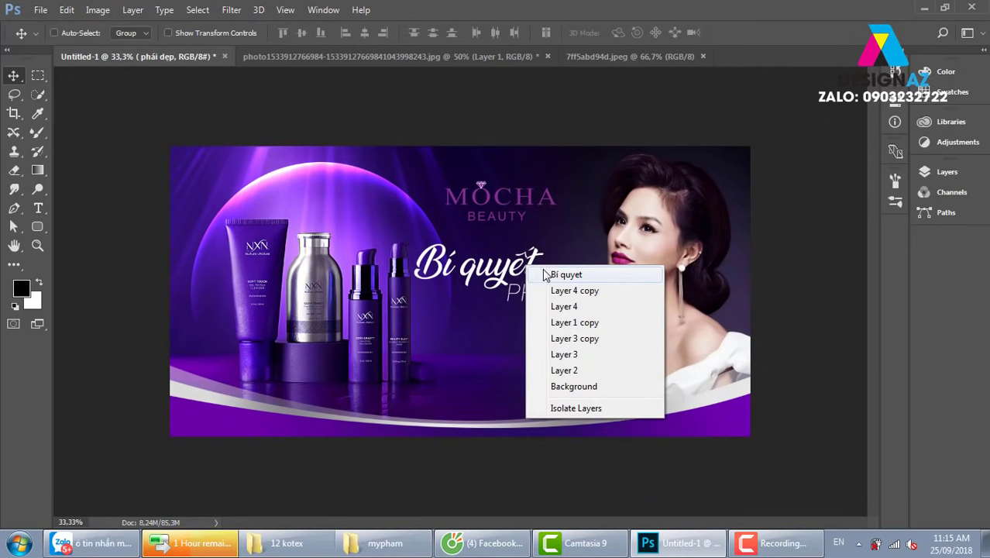
pyautogui.click(546, 277)
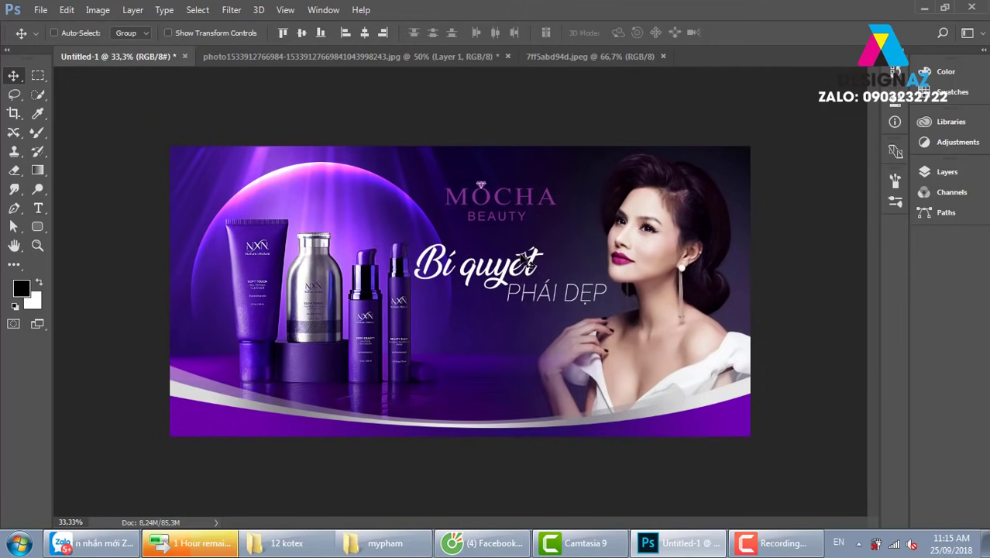
pyautogui.rightClick(530, 264)
pyautogui.click(531, 260)
pyautogui.hotkey('ctrl', 't')
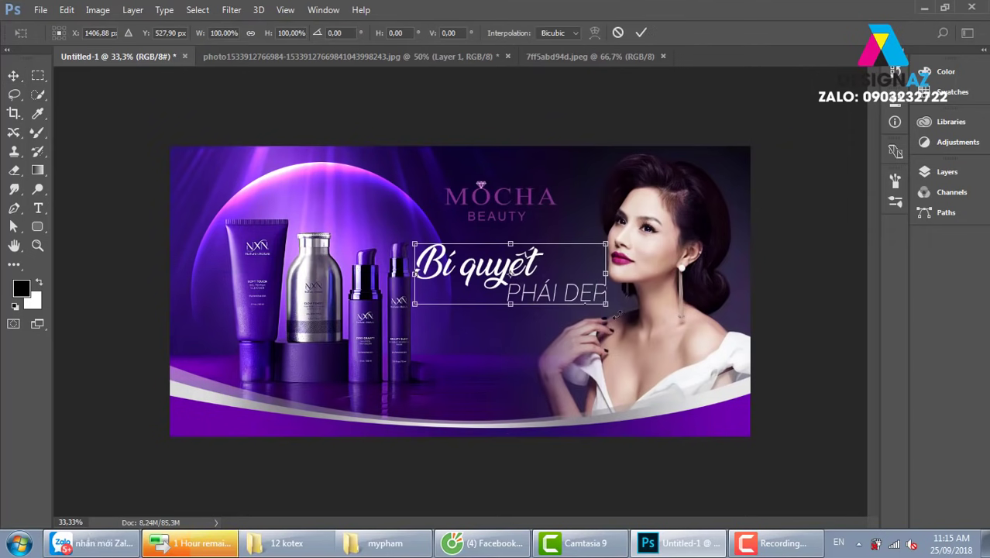
pyautogui.moveTo(608, 304); pyautogui.dragTo(618, 308)
pyautogui.moveTo(517, 273); pyautogui.dragTo(523, 328)
pyautogui.moveTo(623, 297); pyautogui.dragTo(661, 286)
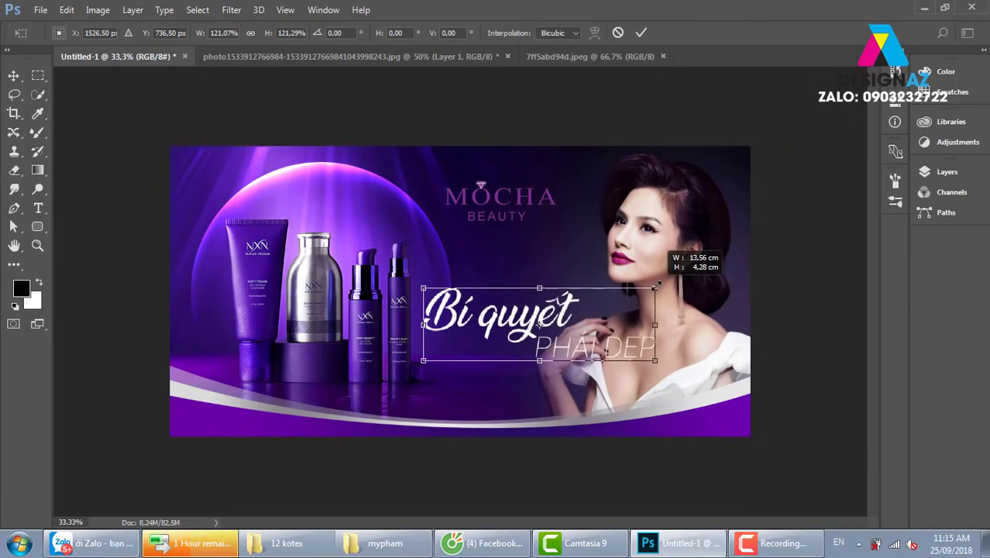
pyautogui.moveTo(560, 324)
pyautogui.mouseDown()
pyautogui.moveTo(560, 308)
pyautogui.moveTo(556, 317)
pyautogui.mouseUp()
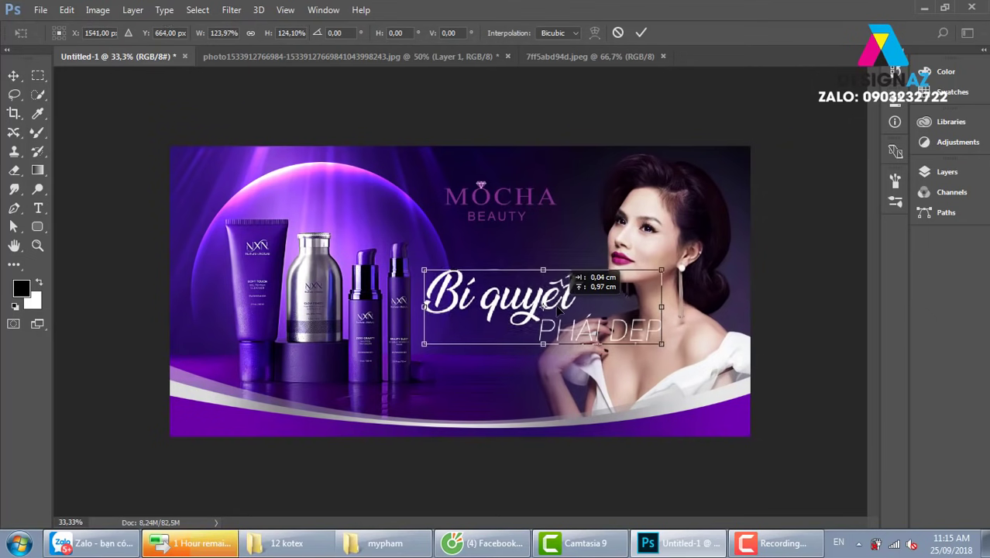
pyautogui.press('Return')
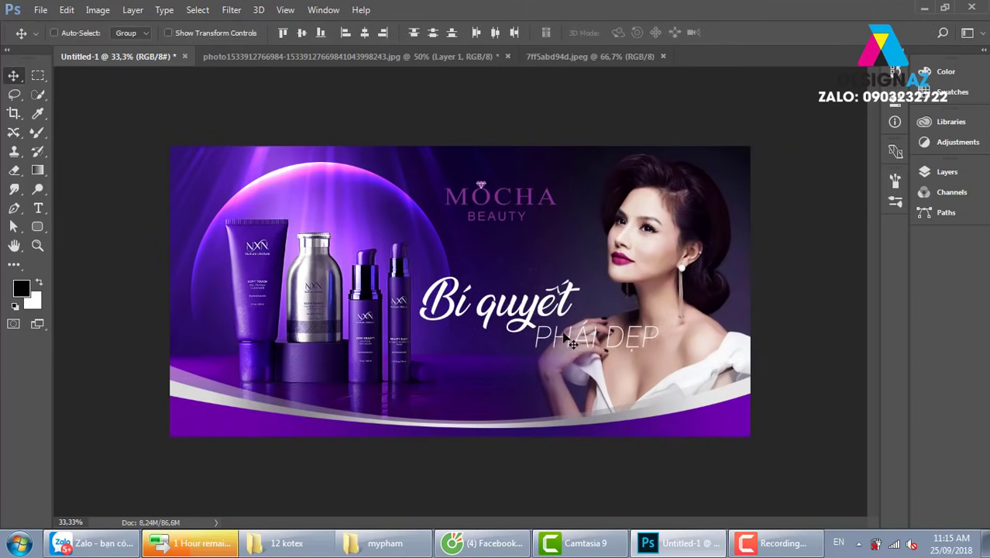
# Set the PHÁI ĐẸP subtitle to Roboto Light Italic and nudge it up and left.
pyautogui.rightClick(583, 333)
pyautogui.click(640, 345)
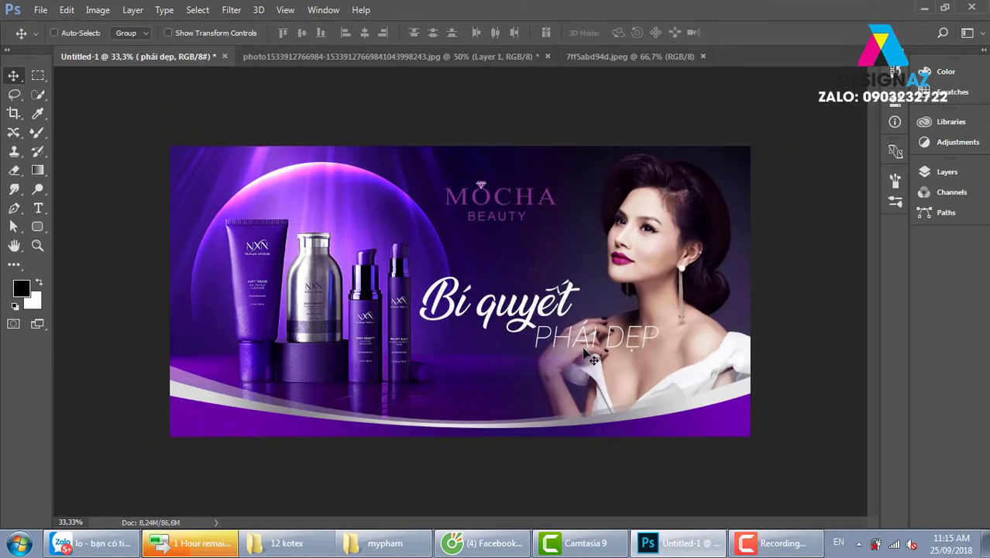
pyautogui.press('t')
pyautogui.click(240, 33)
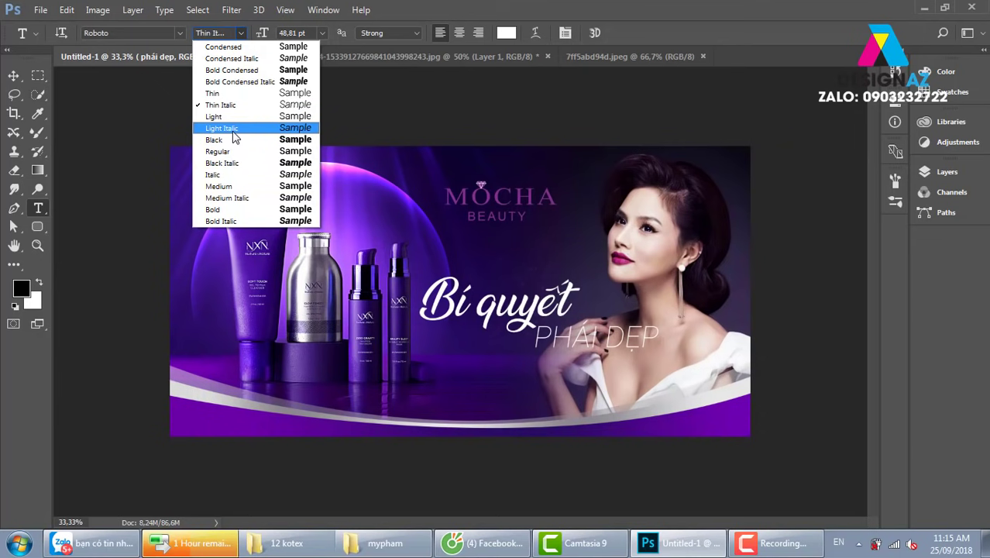
pyautogui.click(232, 131)
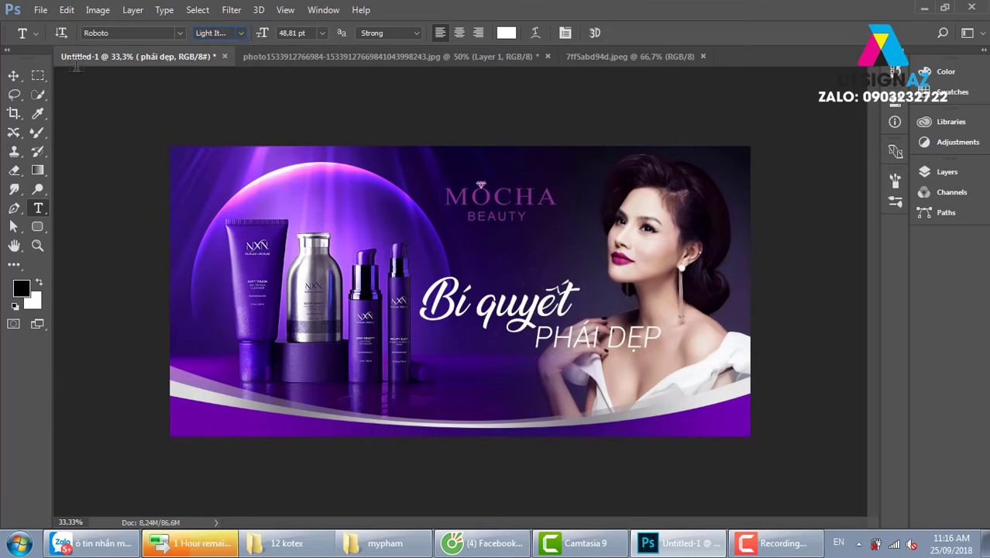
pyautogui.click(13, 75)
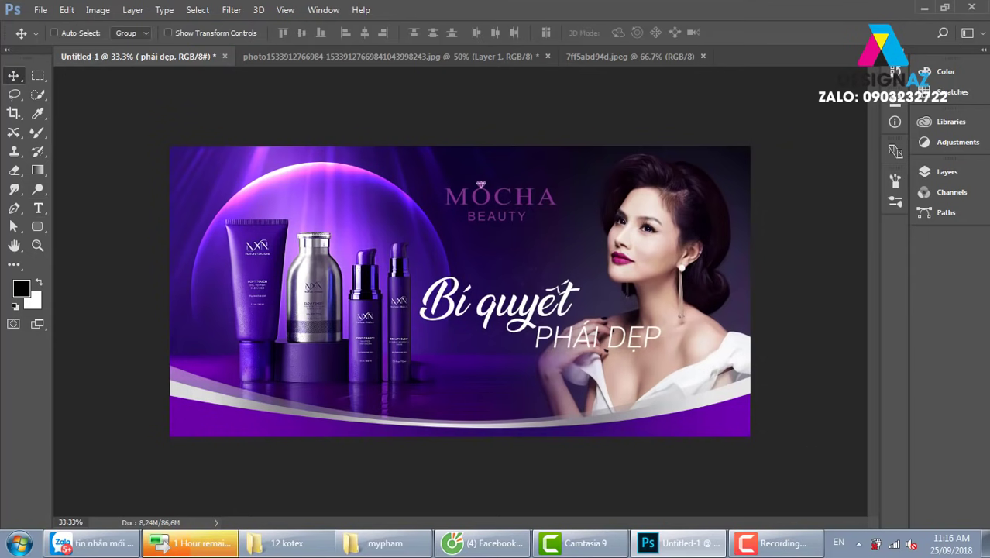
pyautogui.press('Left')
pyautogui.press('Left')
pyautogui.press('Left')
pyautogui.press('Left')
pyautogui.press('Up')
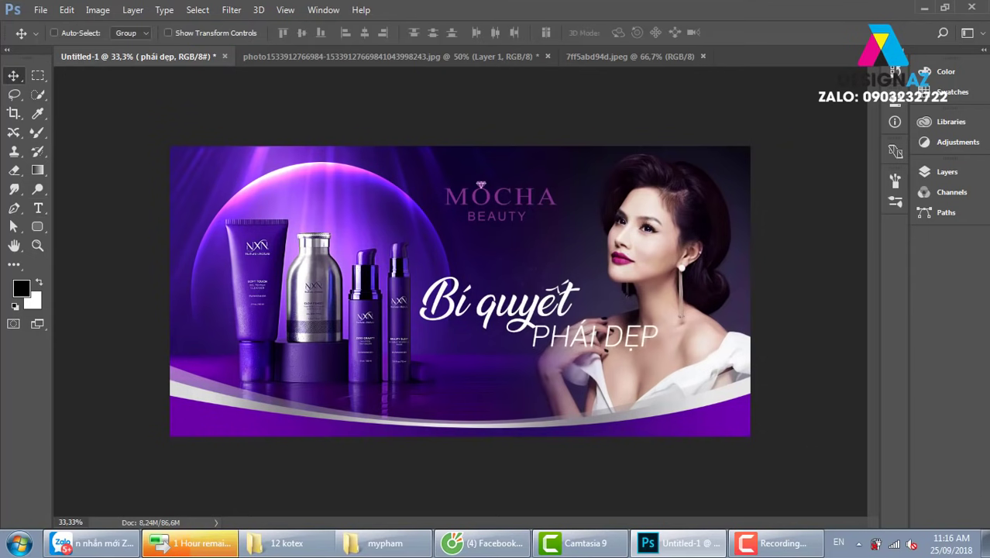
pyautogui.press('Left')
pyautogui.press('Left')
pyautogui.press('Left')
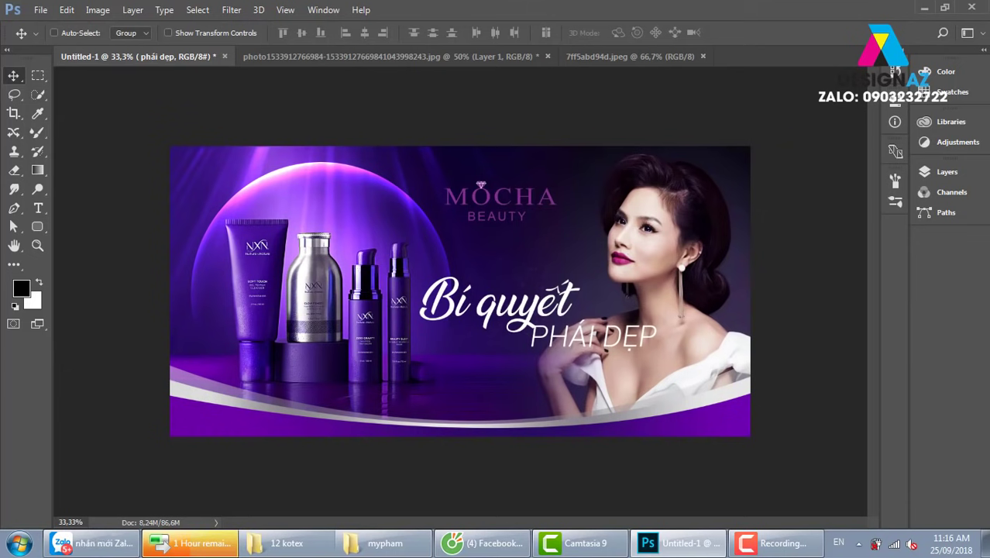
pyautogui.press('Left')
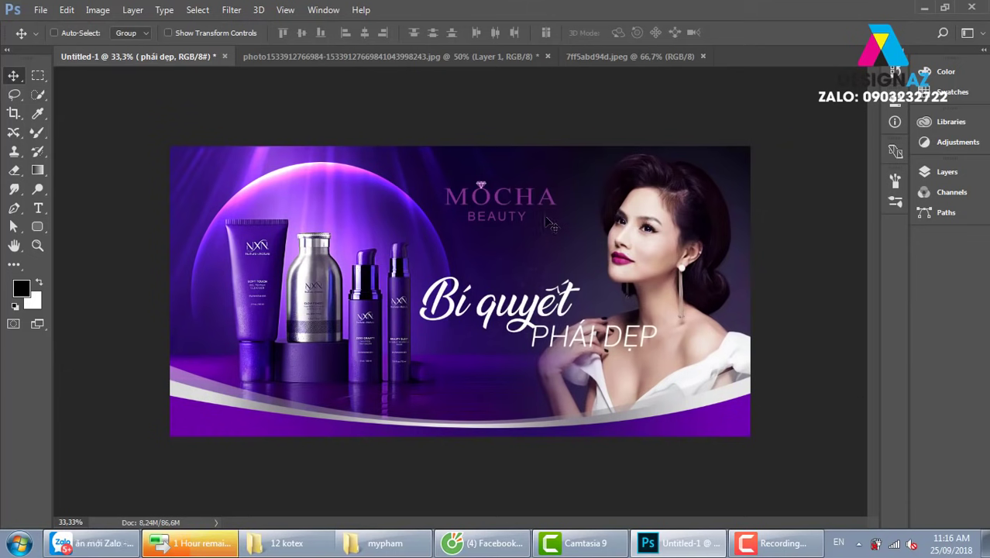
# Select the Layer 8 MOCHA BEAUTY logo and move it down and right.
pyautogui.rightClick(537, 201)
pyautogui.click(577, 222)
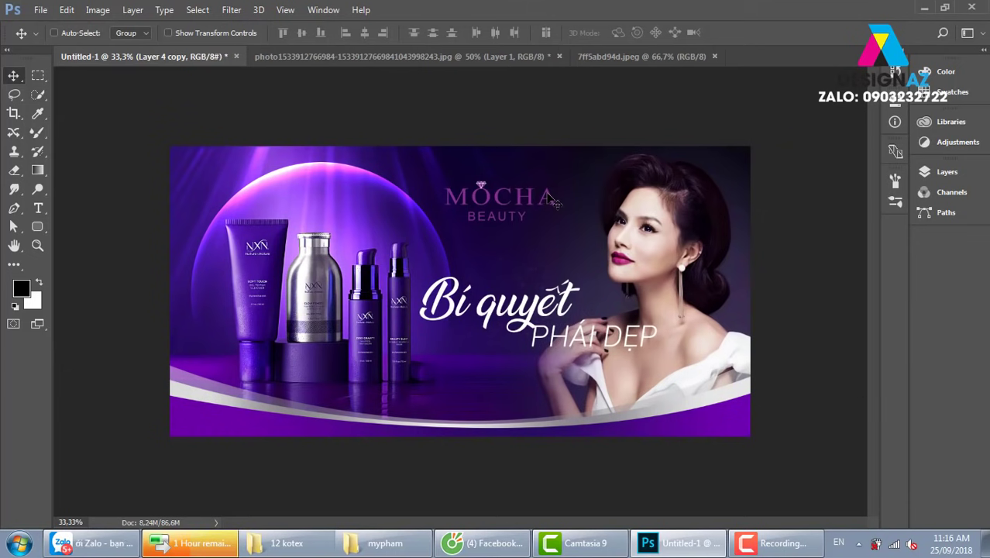
pyautogui.rightClick(547, 198)
pyautogui.click(566, 204)
pyautogui.moveTo(541, 206)
pyautogui.mouseDown()
pyautogui.moveTo(570, 240)
pyautogui.moveTo(560, 247)
pyautogui.moveTo(546, 236)
pyautogui.mouseUp()
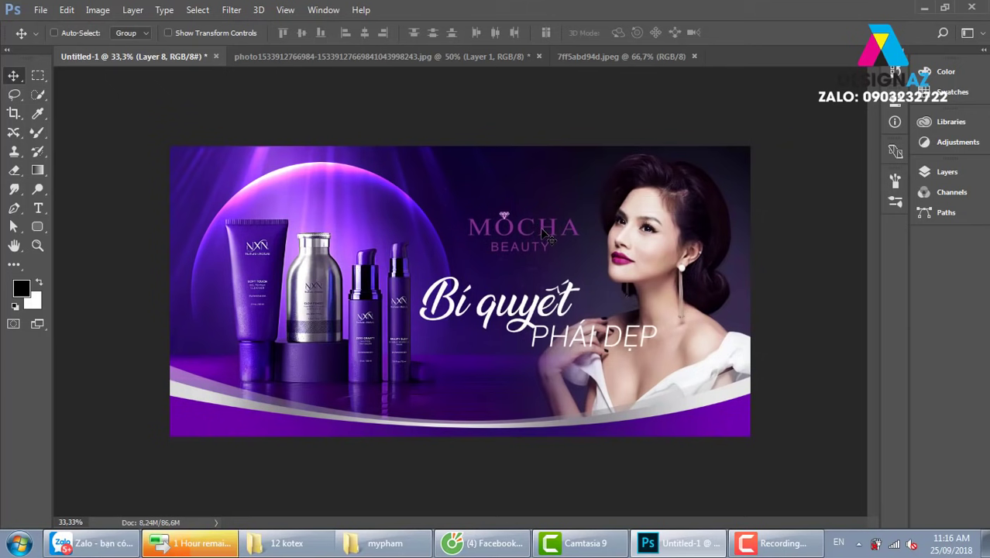
# Draw a trial circular selection above the logo, then clear it.
pyautogui.rightClick(37, 75)
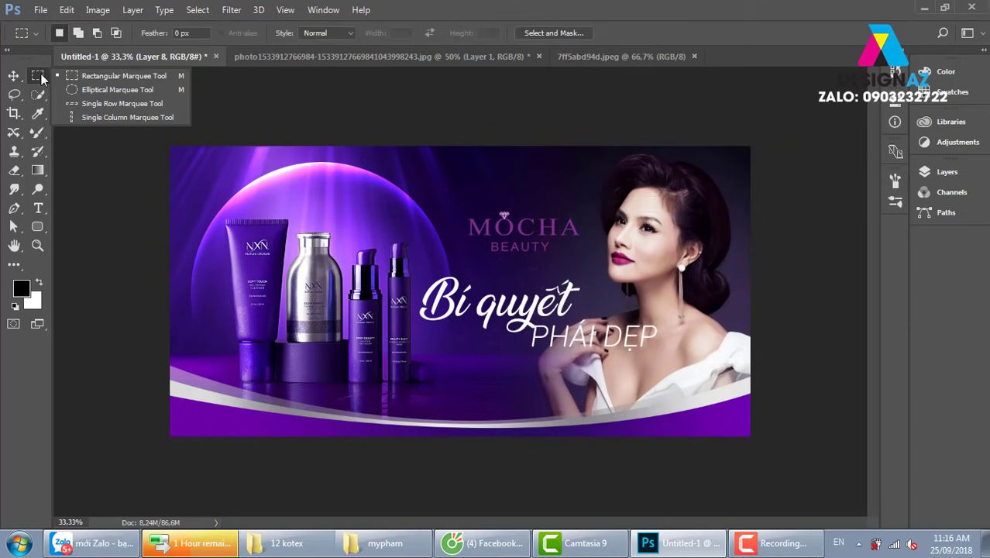
pyautogui.click(85, 90)
pyautogui.moveTo(379, 161); pyautogui.dragTo(453, 234)
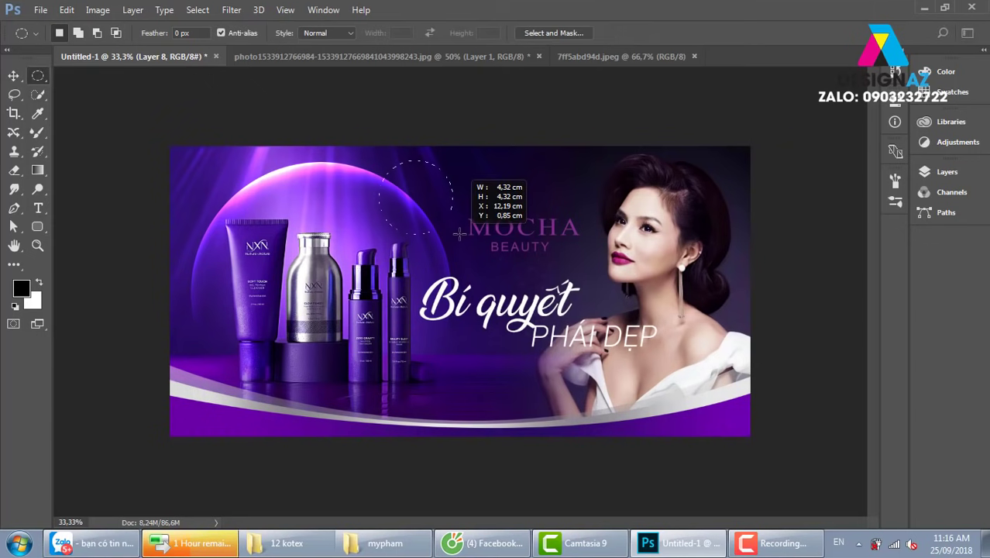
pyautogui.click(548, 282)
# Reselect the MOCHA BEAUTY logo layer, nudge it into alignment, and show the Info panel.
pyautogui.press('v')
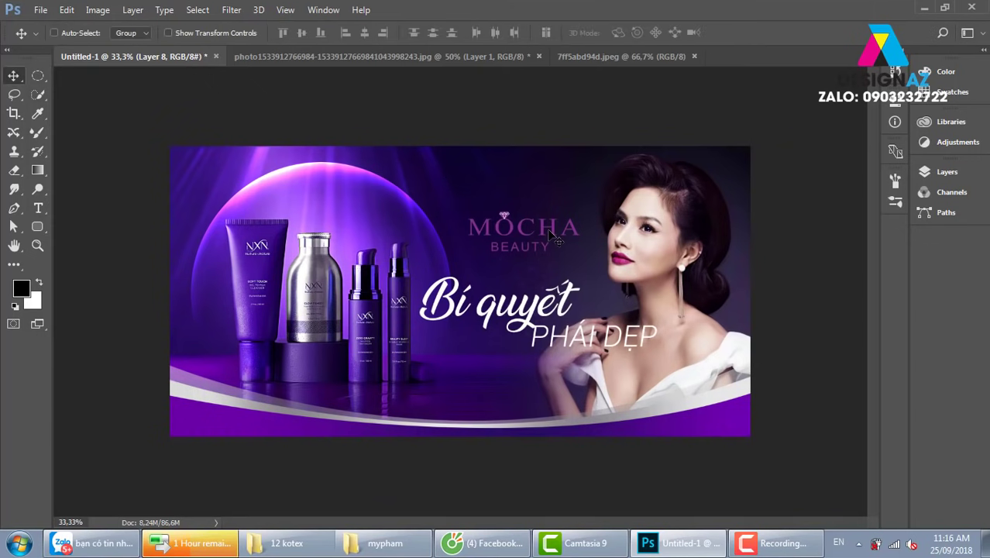
pyautogui.keyDown('ctrl'); pyautogui.click(552, 233); pyautogui.keyUp('ctrl')
pyautogui.rightClick(553, 232)
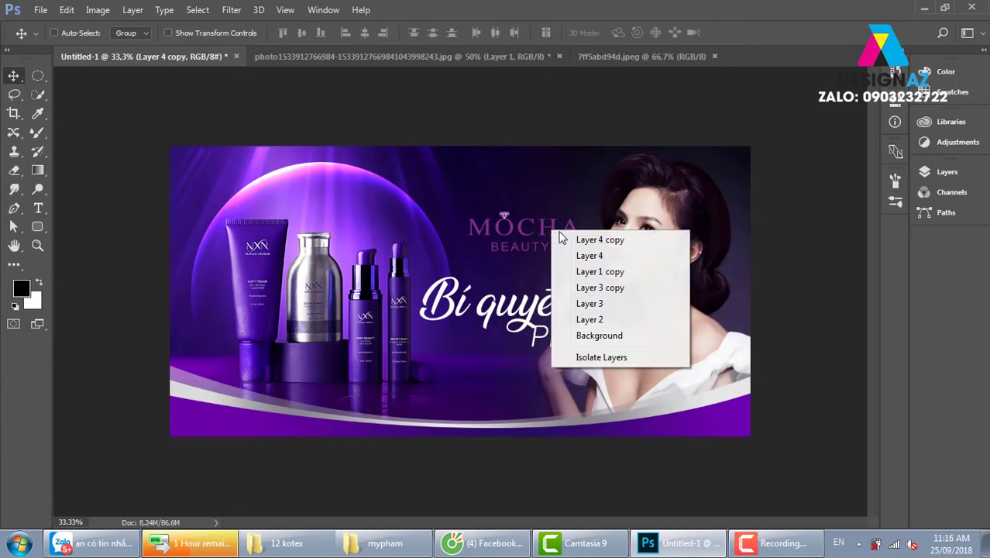
pyautogui.click(554, 245)
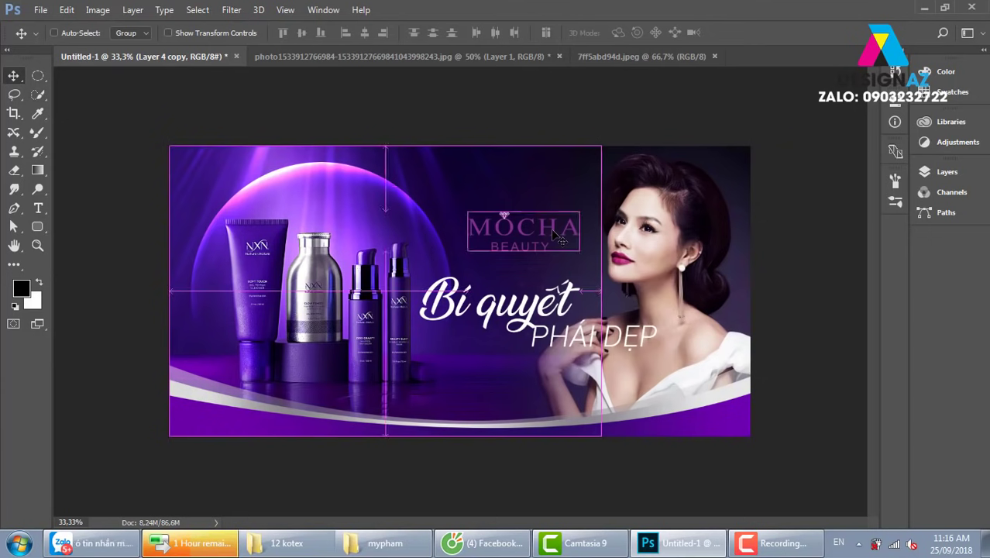
pyautogui.rightClick(562, 232)
pyautogui.click(562, 245)
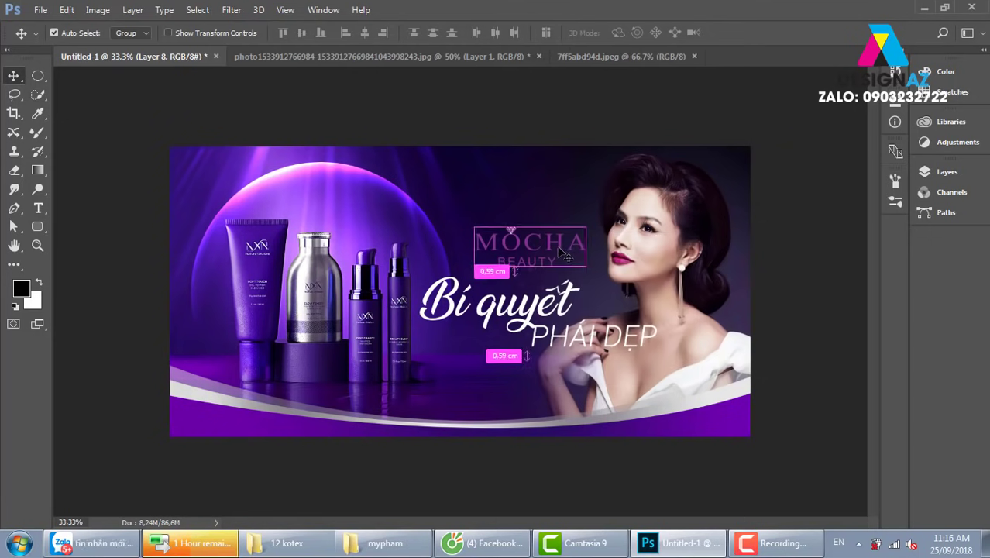
pyautogui.moveTo(561, 249); pyautogui.dragTo(560, 243)
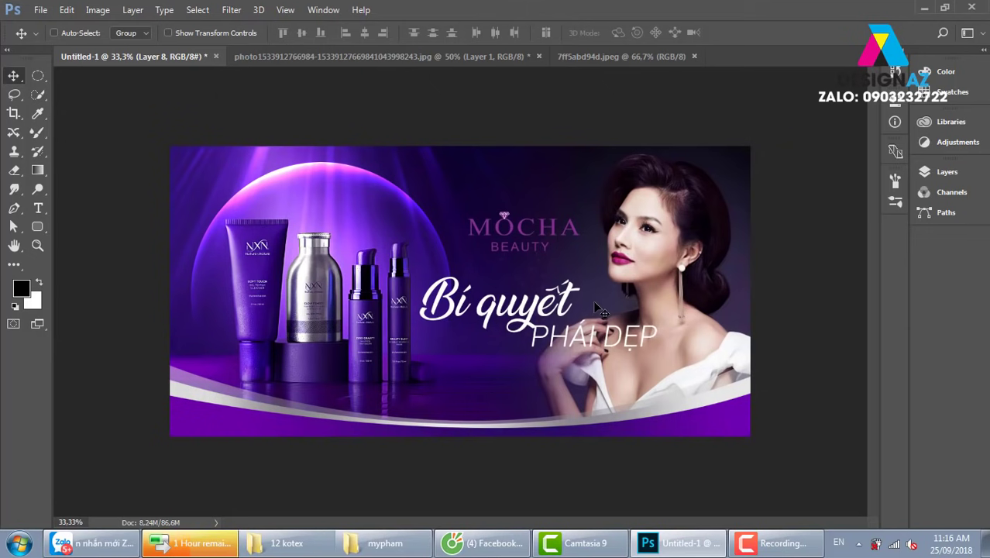
pyautogui.press('F8')
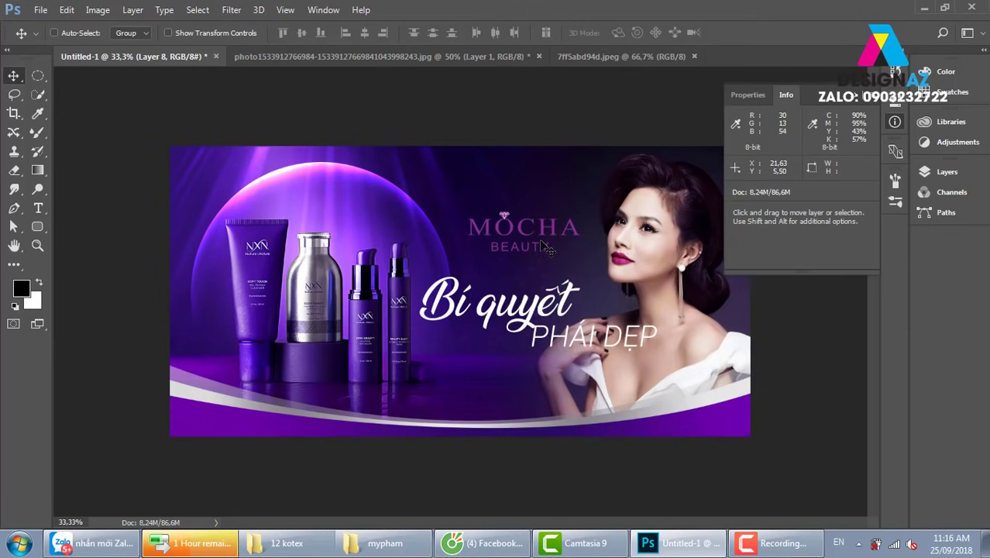
# Duplicate the Layer 8 logo and set the copy's blend mode to Screen.
pyautogui.press('F7')
pyautogui.keyDown('alt'); pyautogui.click(674, 386); pyautogui.keyUp('alt')
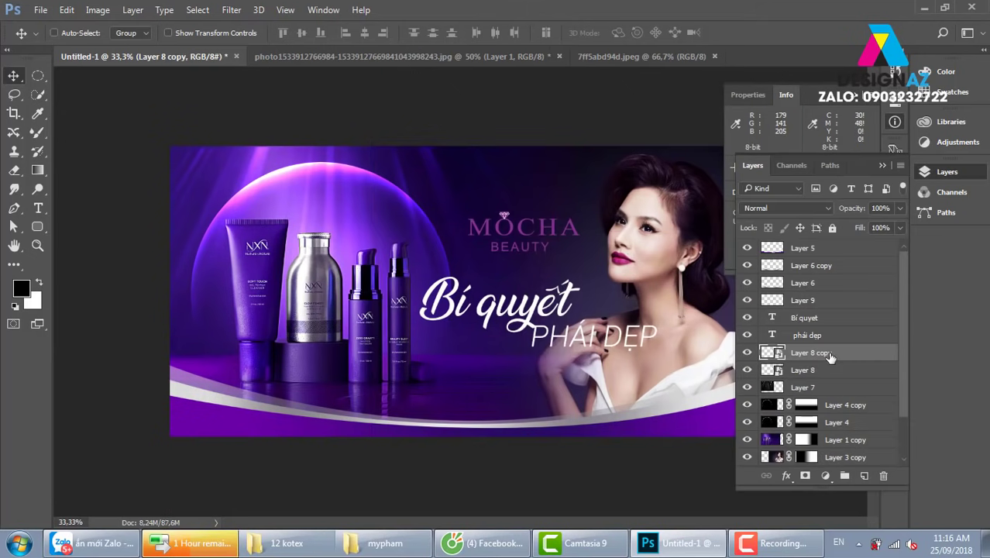
pyautogui.click(790, 206)
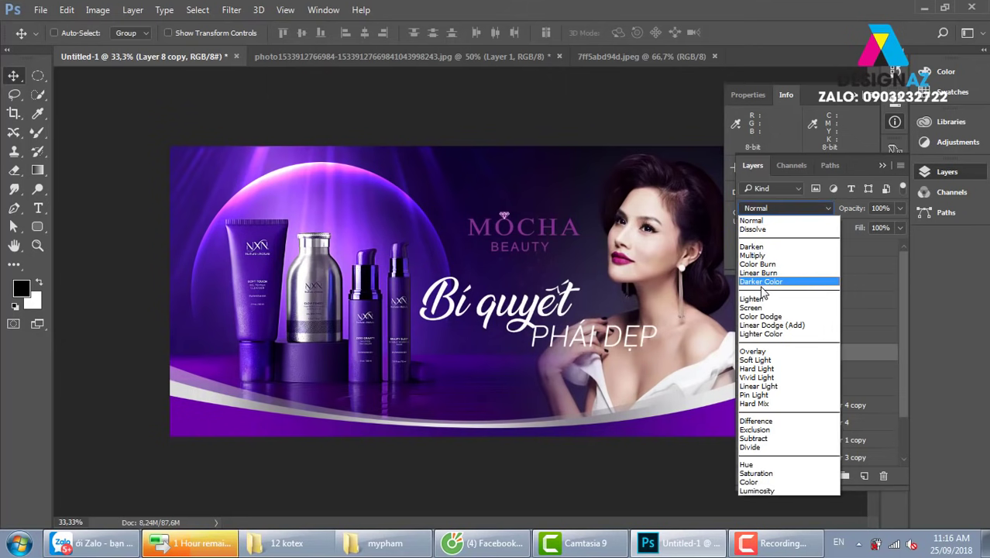
pyautogui.click(765, 308)
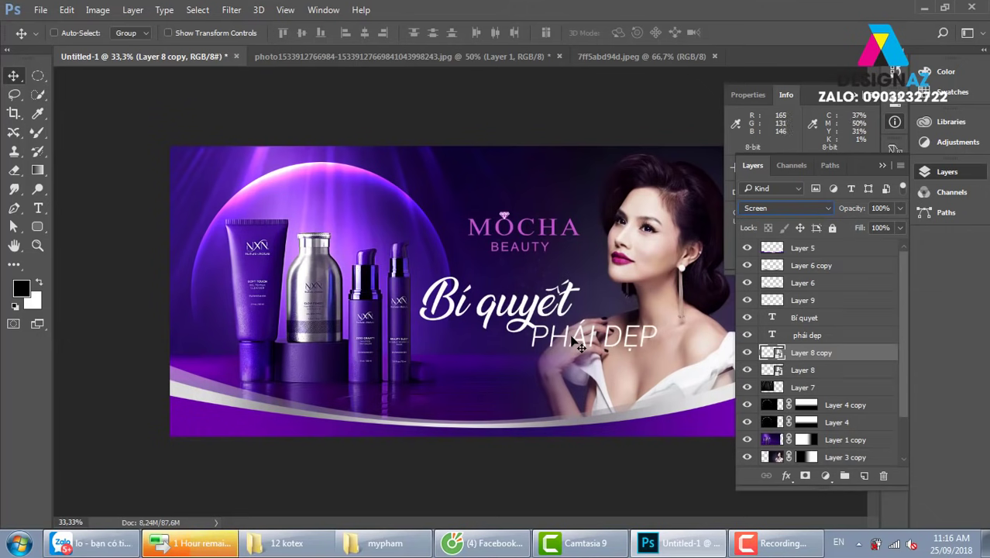
pyautogui.scroll(1, 586, 356)
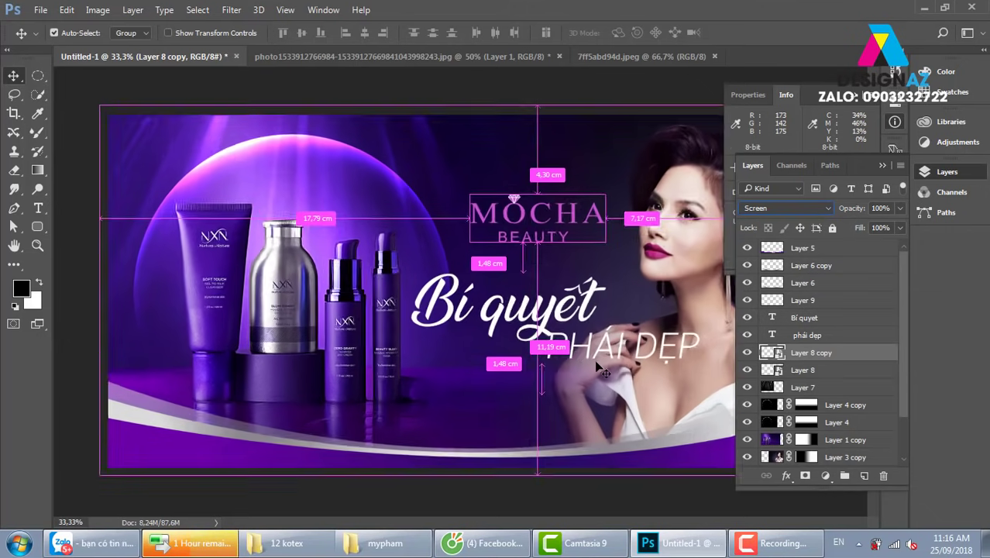
pyautogui.scroll(1, 526, 353)
pyautogui.scroll(2, 464, 350)
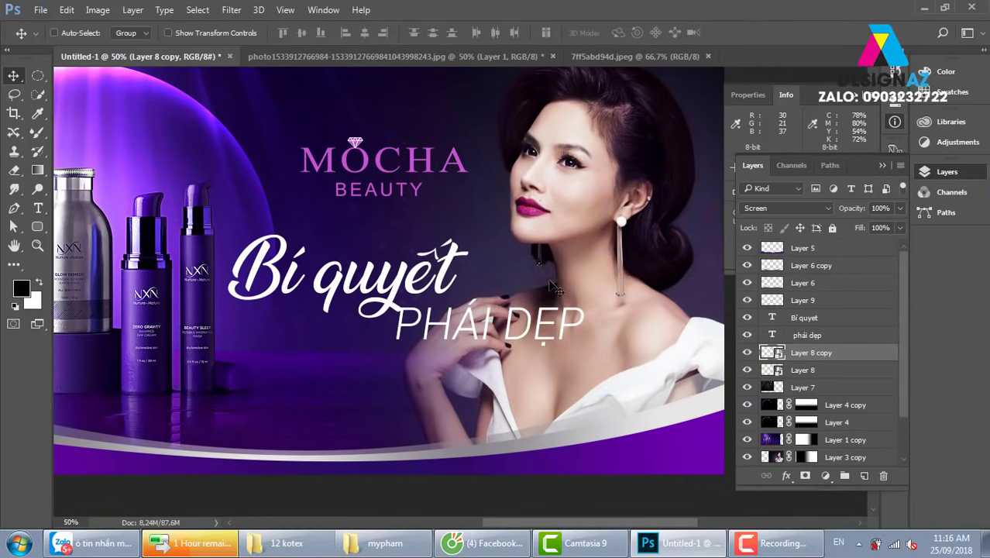
pyautogui.scroll(1, 527, 288)
pyautogui.scroll(1, 388, 306)
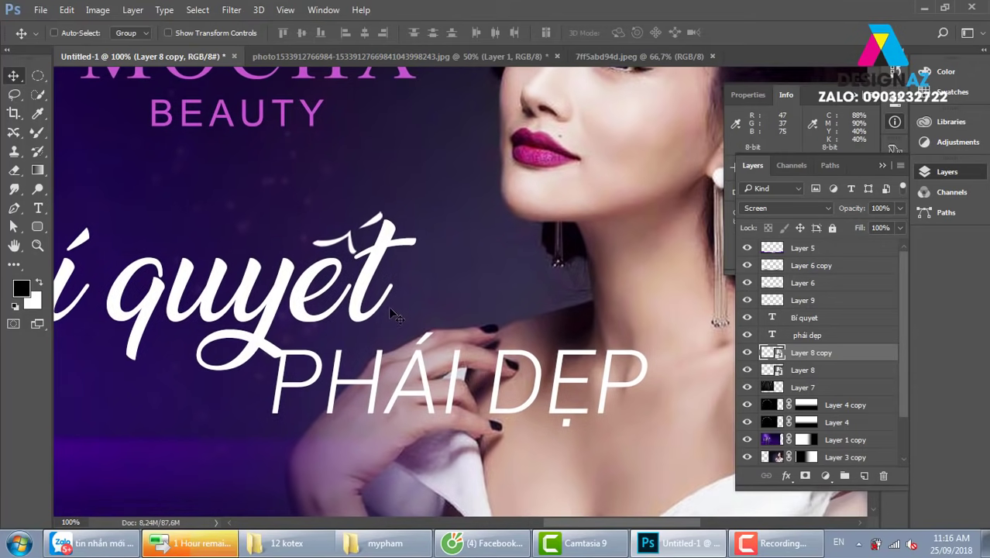
# Draw a tapering swash path curving right from the t of quyết.
pyautogui.press('p')
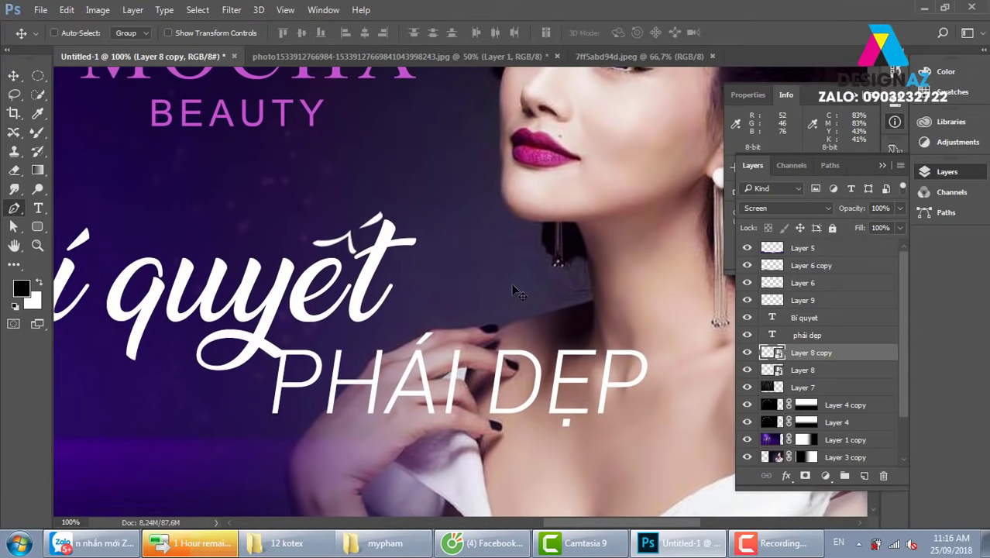
pyautogui.hotkey('ctrl', '+')
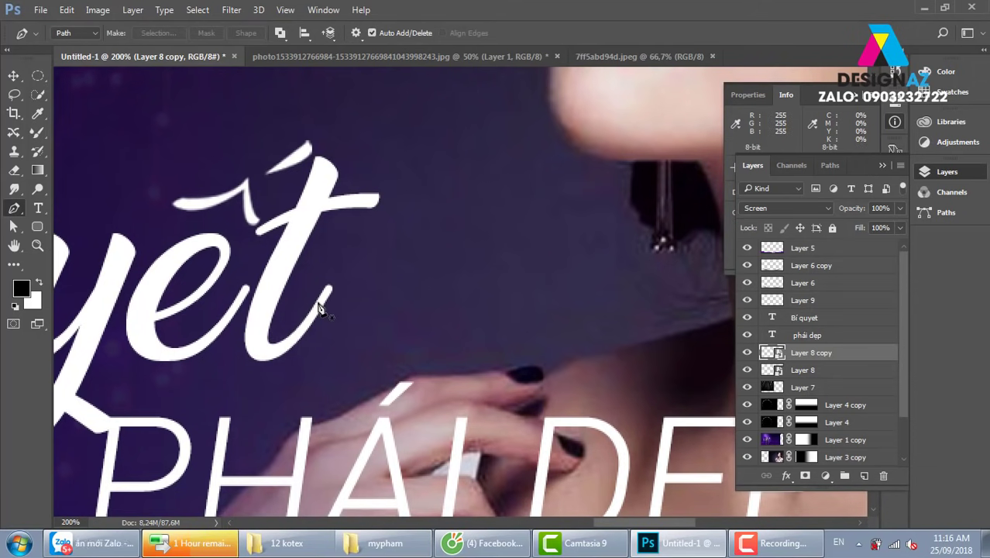
pyautogui.click(316, 302)
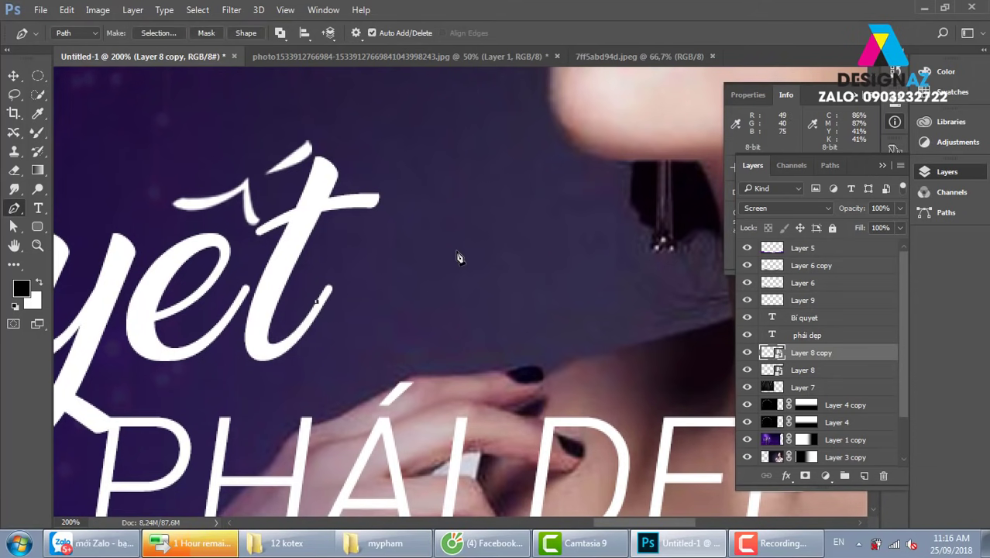
pyautogui.moveTo(458, 252); pyautogui.dragTo(566, 279)
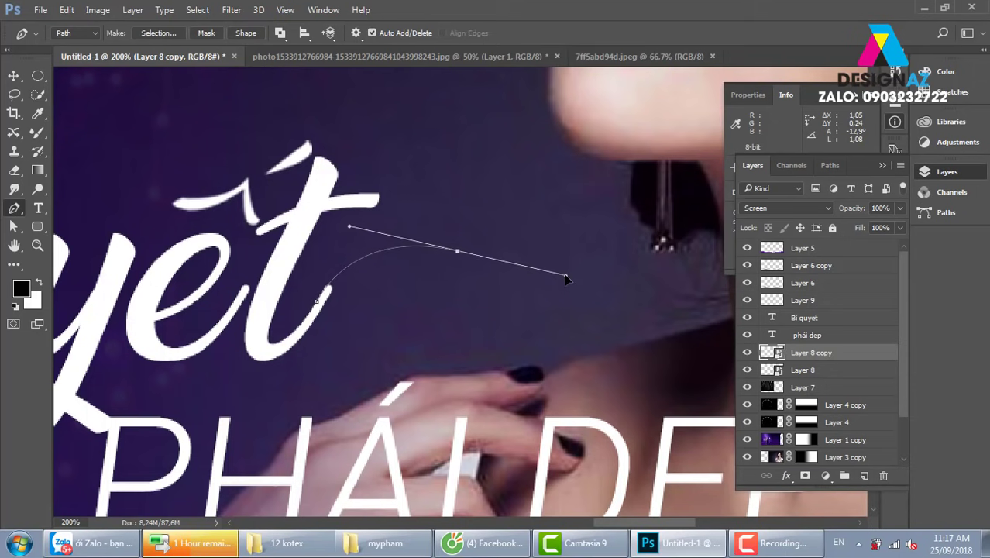
pyautogui.moveTo(611, 239); pyautogui.dragTo(622, 224)
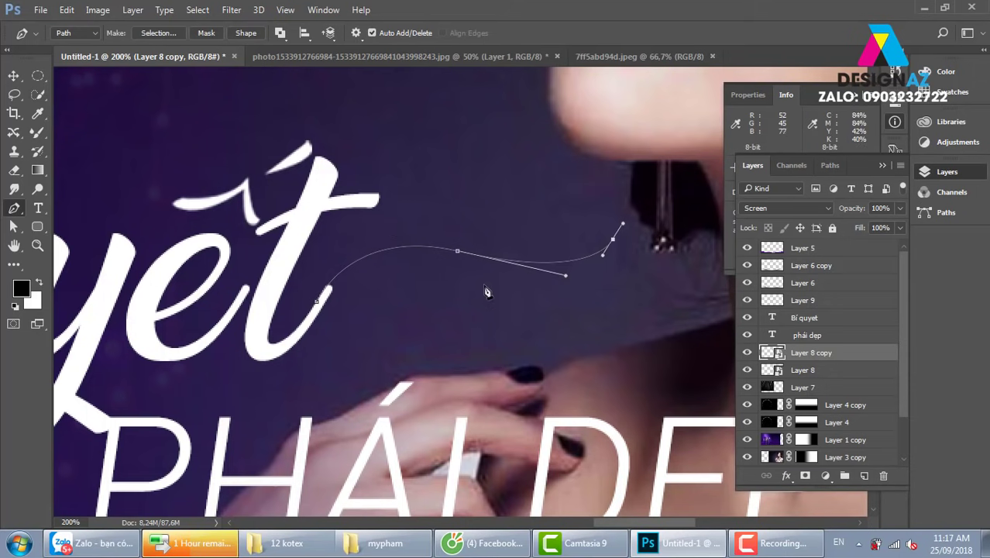
pyautogui.keyDown('alt'); pyautogui.click(612, 240); pyautogui.keyUp('alt')
pyautogui.moveTo(456, 277); pyautogui.dragTo(332, 258)
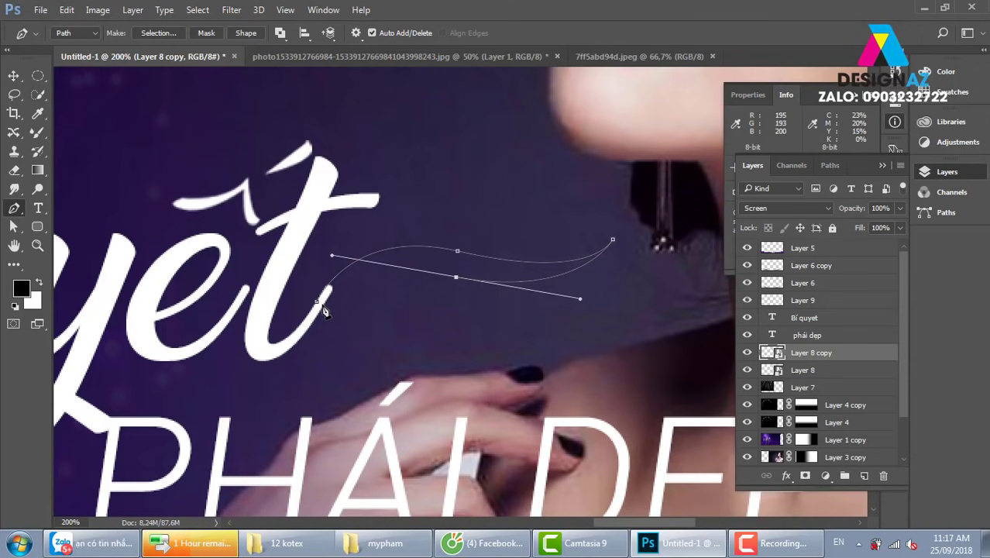
pyautogui.moveTo(322, 305); pyautogui.dragTo(308, 325)
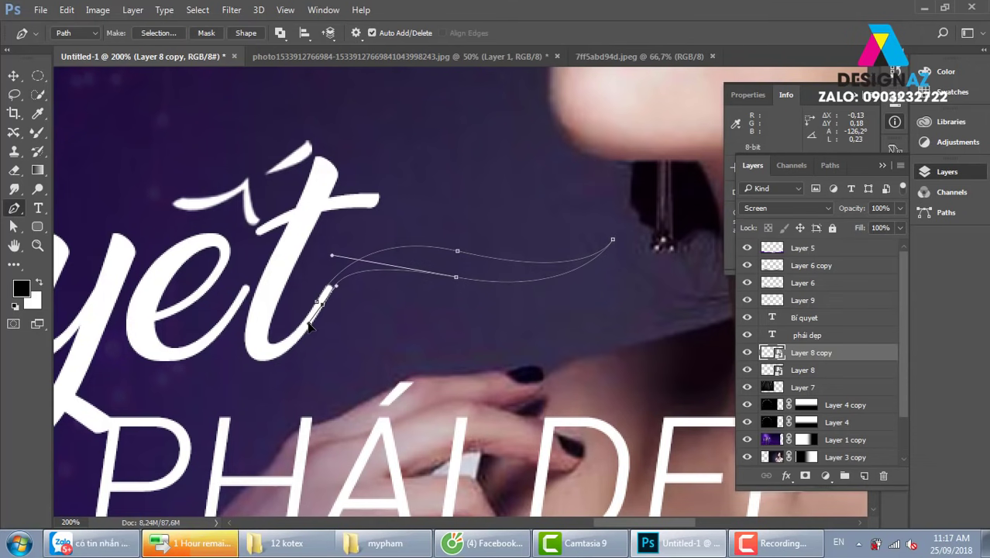
pyautogui.moveTo(322, 308); pyautogui.dragTo(318, 309)
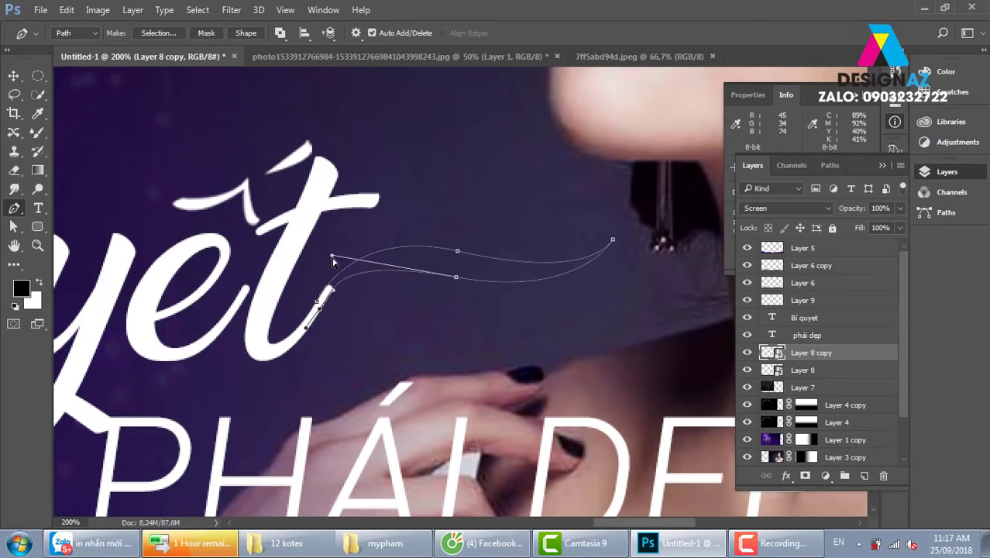
pyautogui.moveTo(333, 256); pyautogui.dragTo(342, 257)
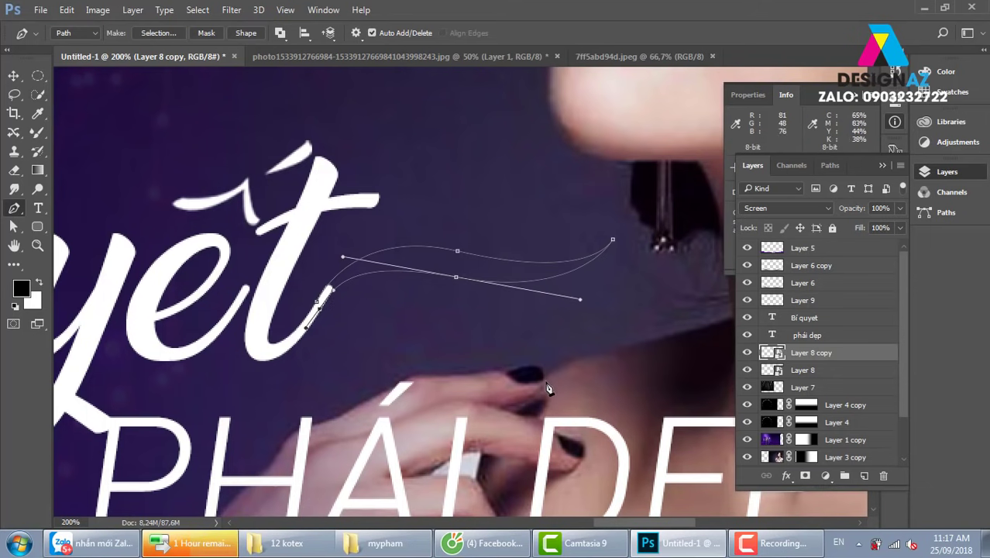
# Turn the swash path into a selection and fill it white on new Layer 10.
pyautogui.hotkey('ctrl', 'Return')
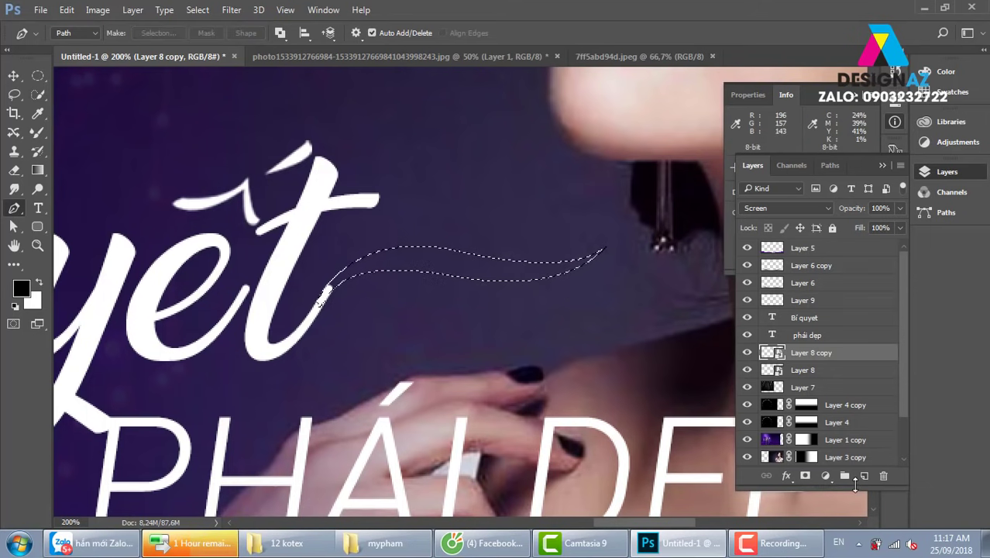
pyautogui.click(865, 476)
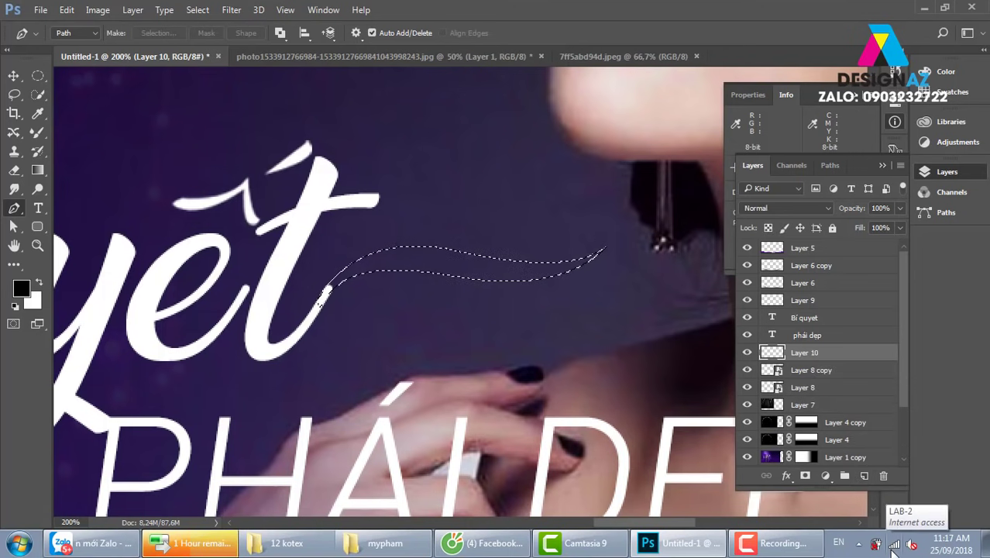
pyautogui.hotkey('ctrl', 'BackSpace')
pyautogui.press('v')
pyautogui.hotkey('ctrl', '0')
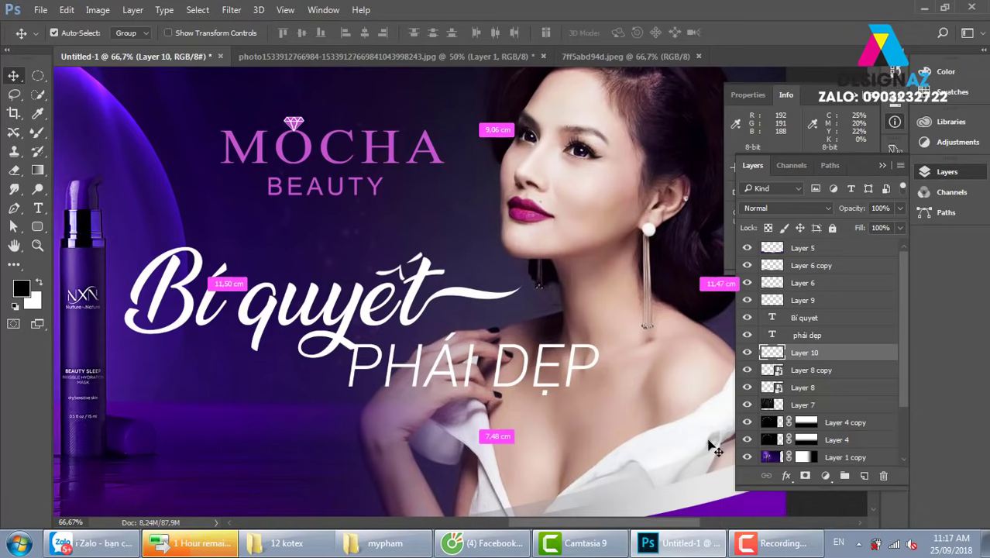
pyautogui.hotkey('ctrl', '+')
pyautogui.hotkey('ctrl', '+')
# Draw a closed thin swoosh path just beneath the first flourish.
pyautogui.press('p')
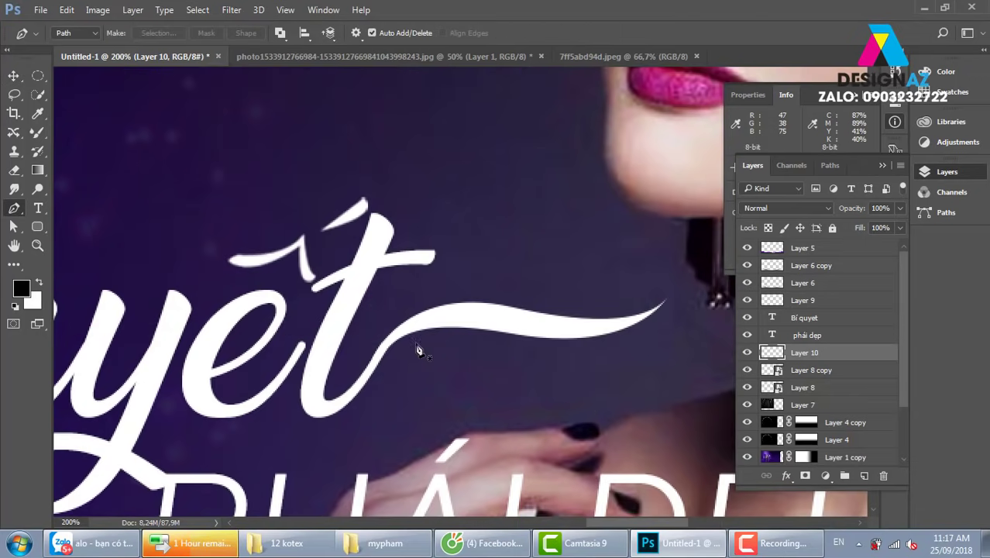
pyautogui.click(387, 359)
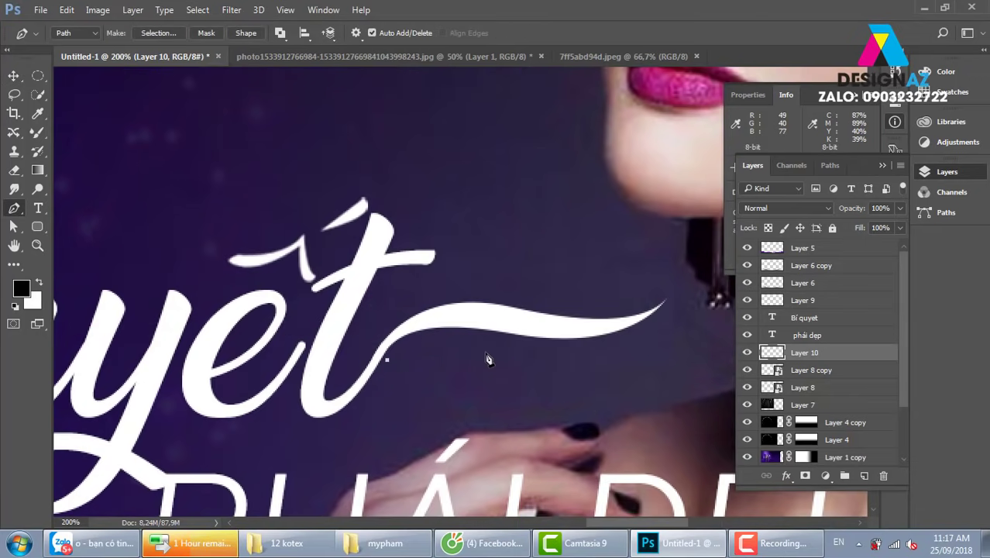
pyautogui.moveTo(467, 336); pyautogui.dragTo(528, 353)
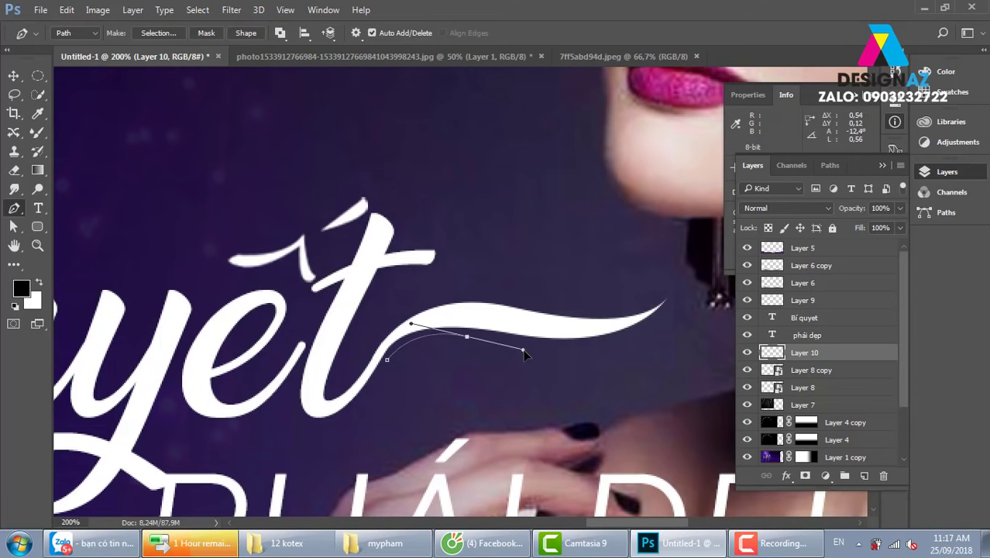
pyautogui.click(582, 353)
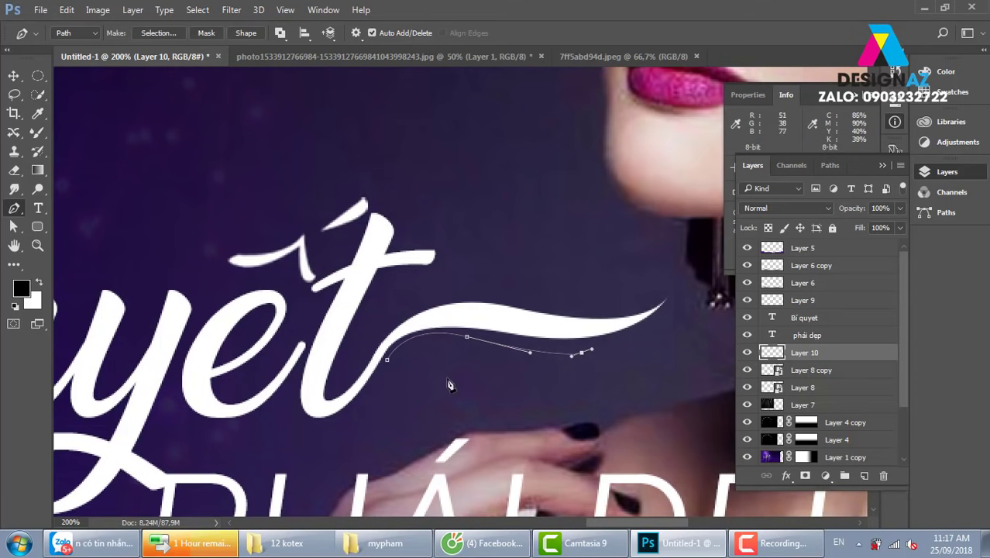
pyautogui.moveTo(460, 355); pyautogui.dragTo(385, 339)
pyautogui.click(387, 361)
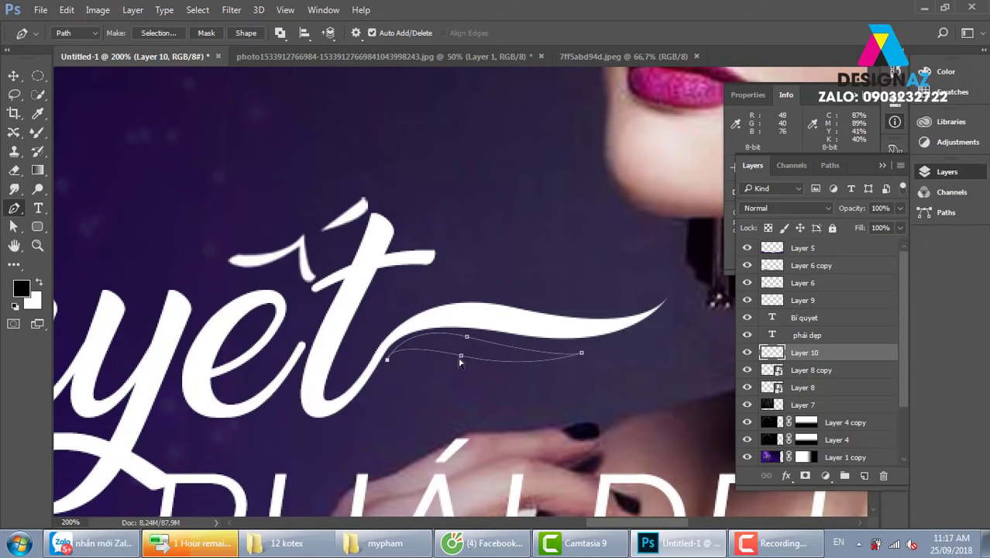
pyautogui.moveTo(461, 356); pyautogui.dragTo(390, 346)
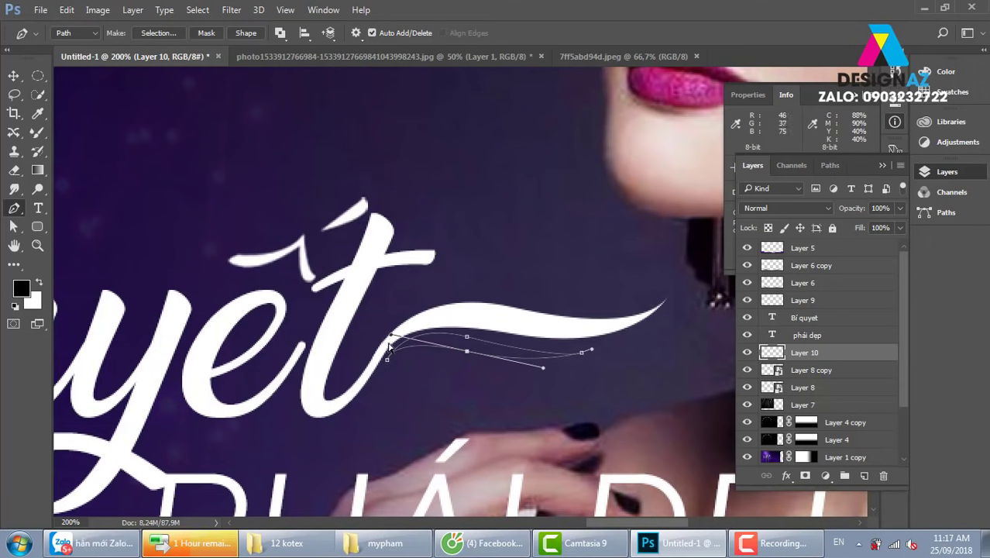
pyautogui.moveTo(393, 339); pyautogui.dragTo(395, 338)
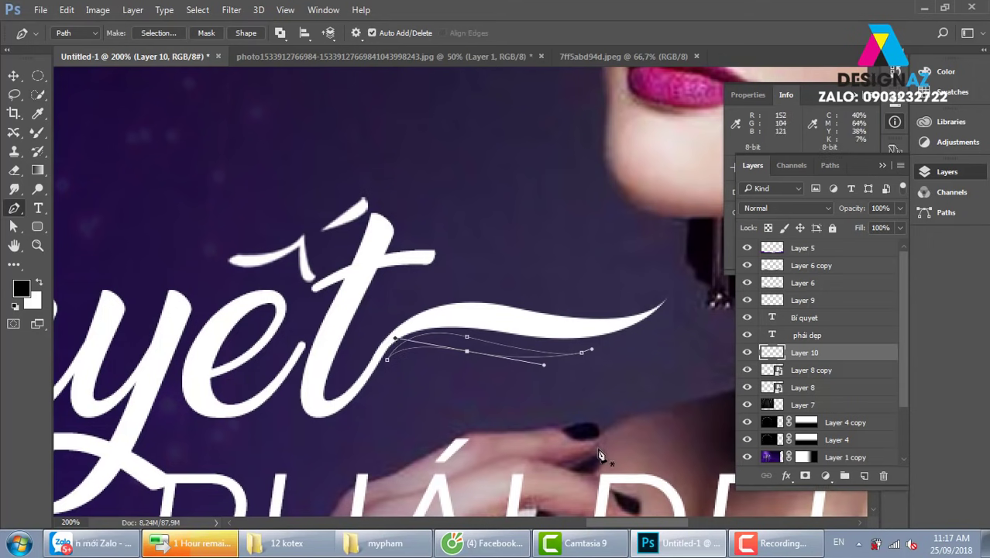
pyautogui.moveTo(543, 365); pyautogui.dragTo(550, 370)
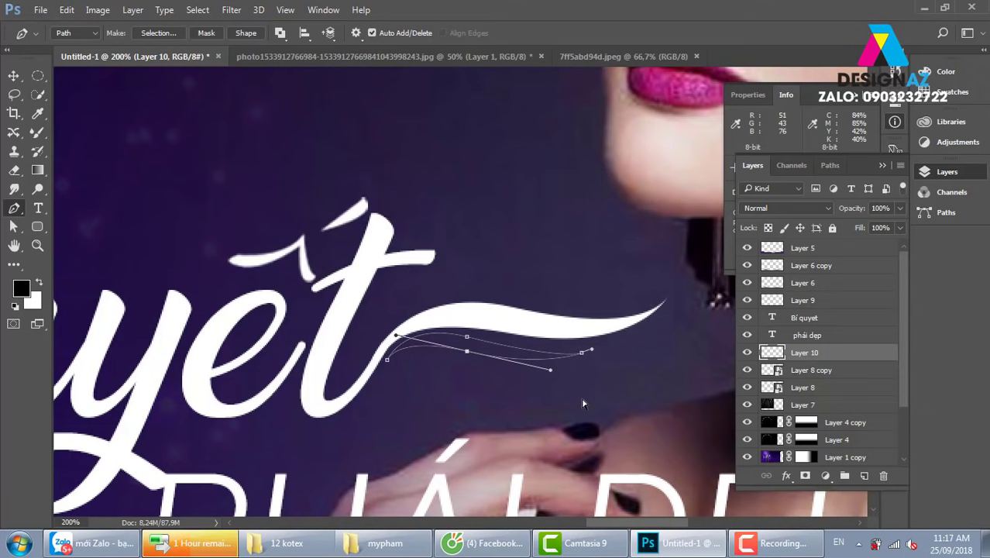
# Fill the swoosh selection white on new Layer 11, deselect, and zoom out to the full banner.
pyautogui.hotkey('ctrl', 'Return')
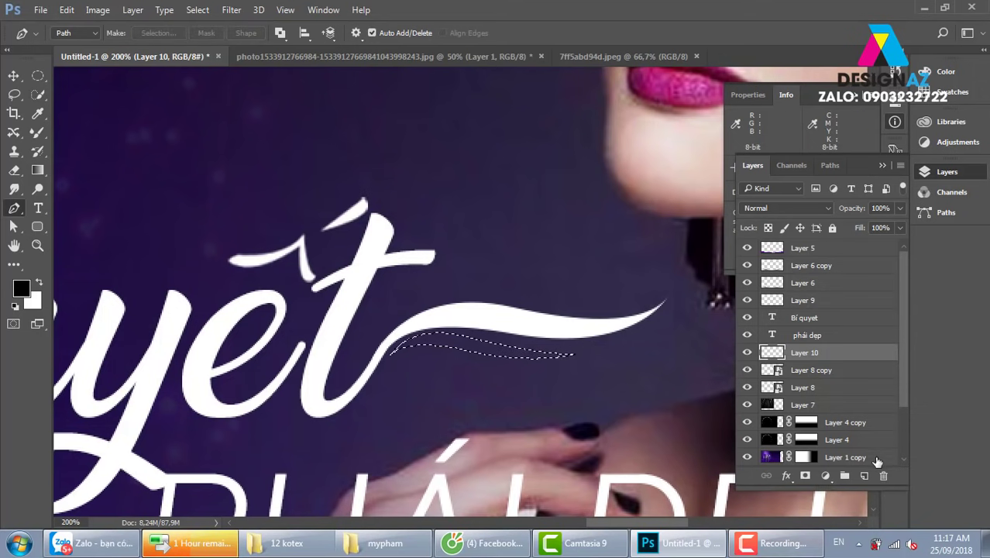
pyautogui.click(866, 478)
pyautogui.hotkey('ctrl', 'BackSpace')
pyautogui.hotkey('ctrl', 'd')
pyautogui.press('v')
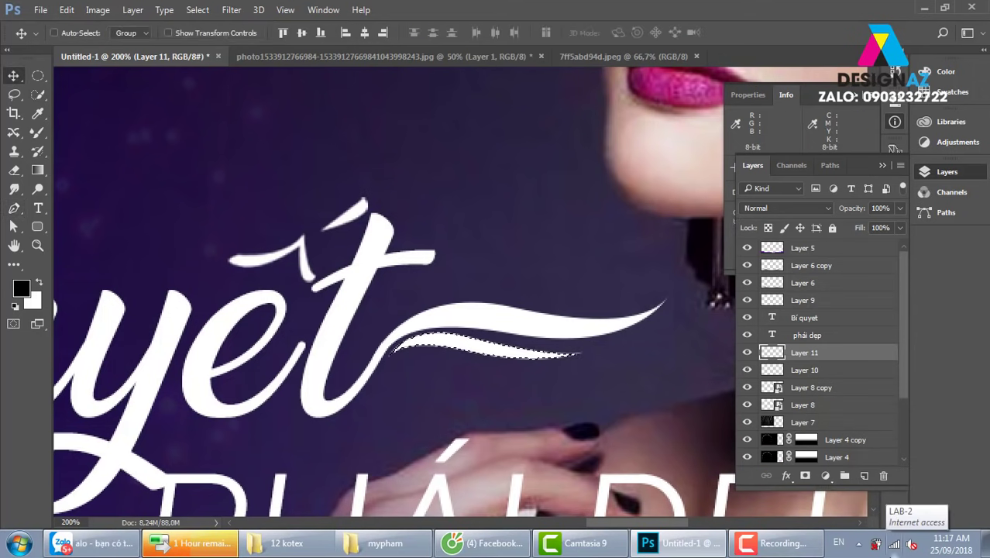
pyautogui.hotkey('ctrl', '-')
pyautogui.hotkey('ctrl', '-')
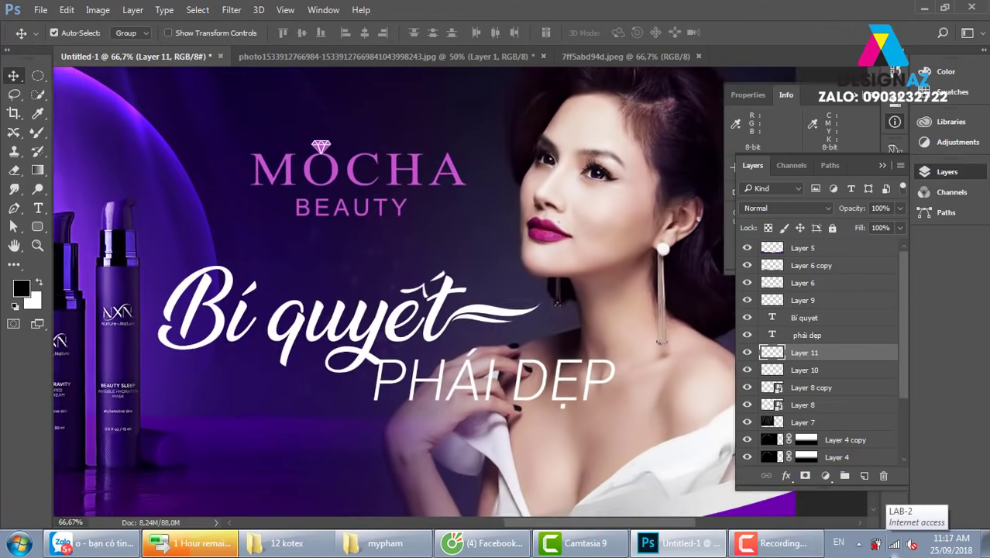
pyautogui.hotkey('ctrl', '-')
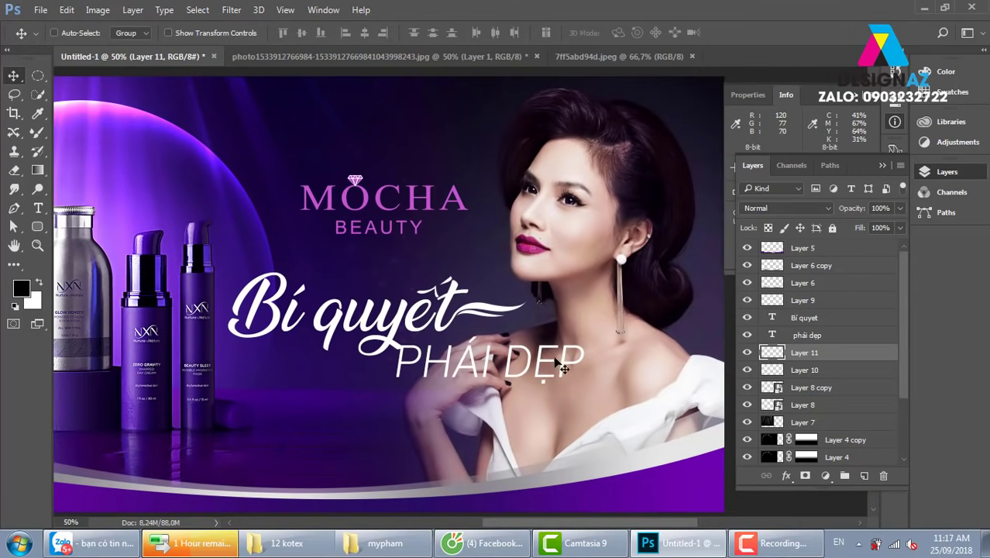
pyautogui.hotkey('ctrl', '-')
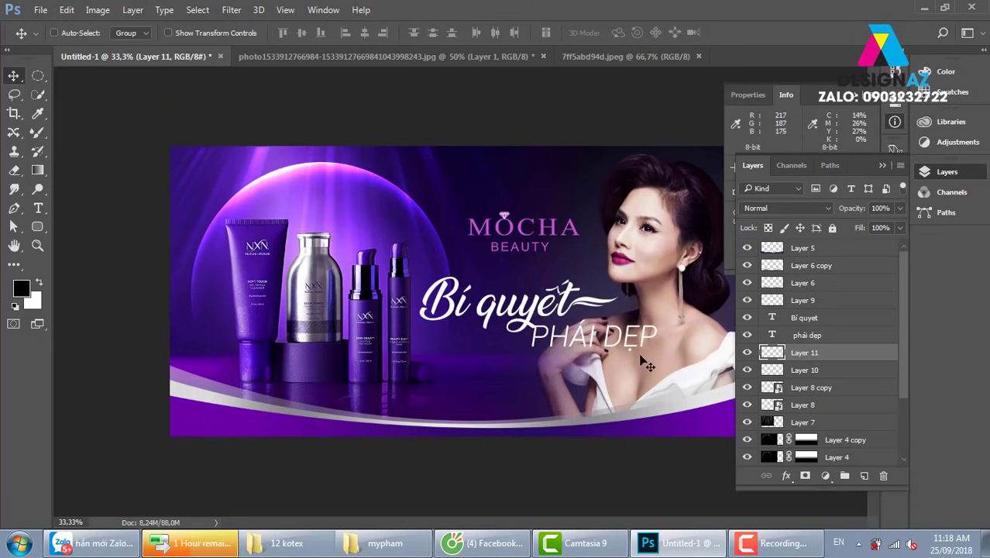
pyautogui.rightClick(586, 344)
# Select the PHÁI ĐẸP subtitle layer, try the UTM Gloria font, and undo accidental text edits.
pyautogui.click(596, 343)
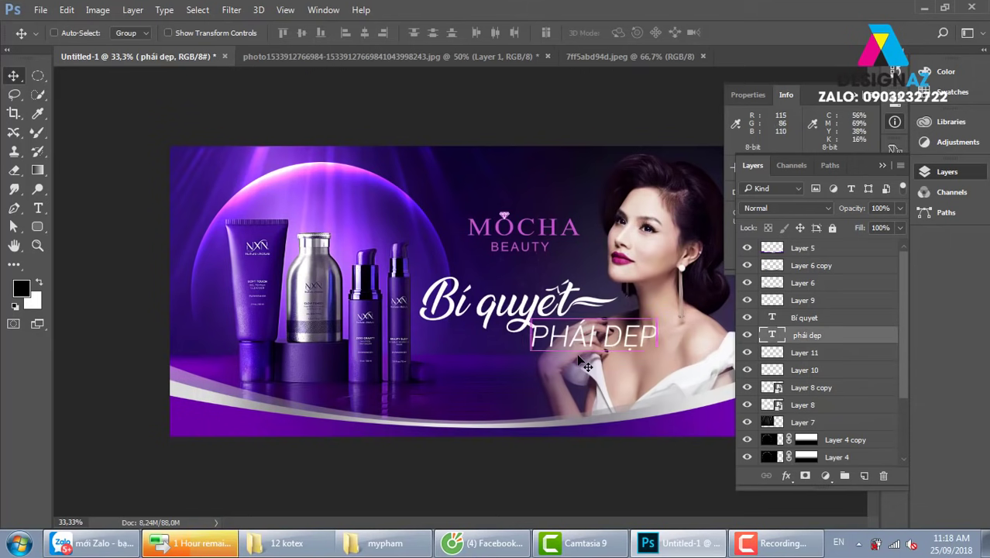
pyautogui.press('t')
pyautogui.click(144, 34)
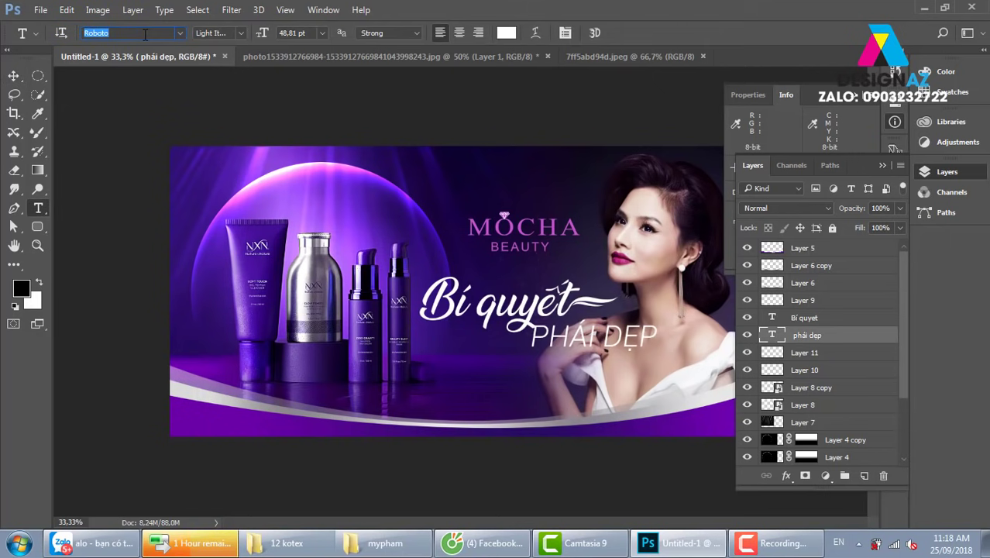
pyautogui.write('UTM Gloria')
pyautogui.press('BackSpace')
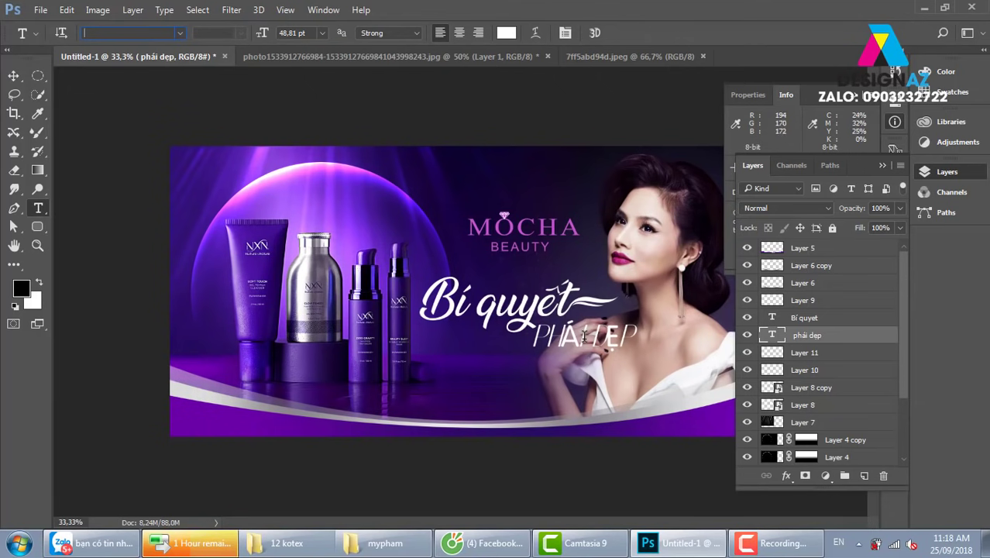
pyautogui.moveTo(567, 341); pyautogui.dragTo(626, 339)
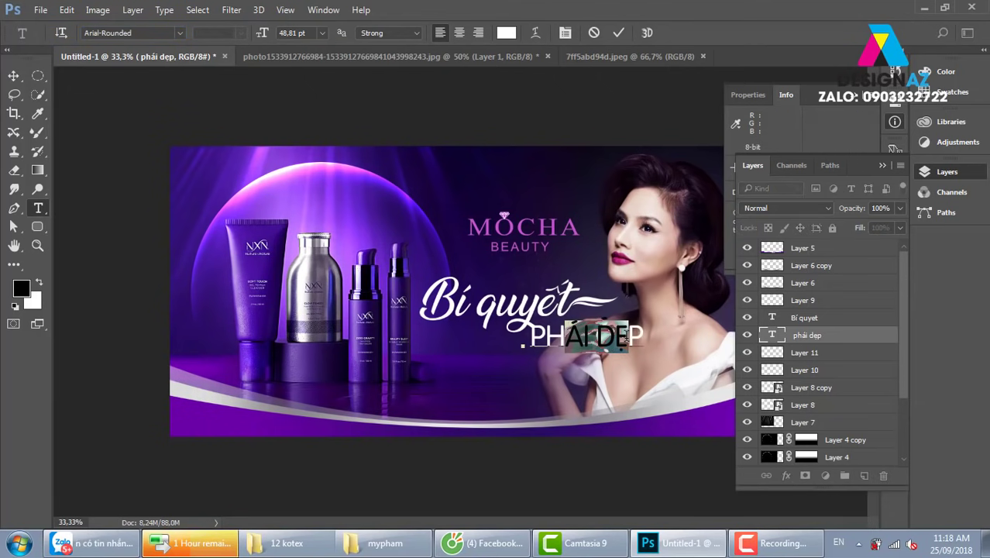
pyautogui.press('BackSpace')
pyautogui.write('A')
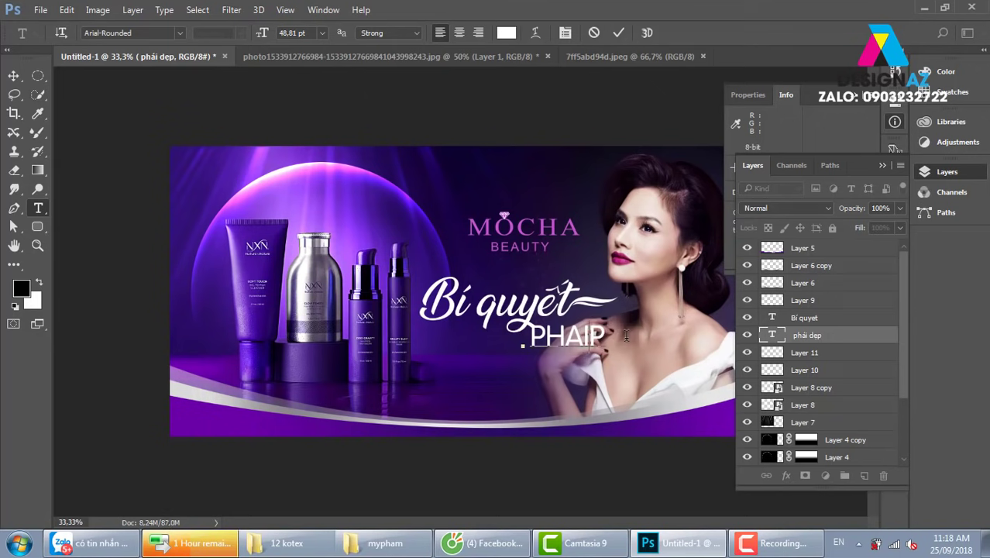
pyautogui.hotkey('ctrl', 'z')
pyautogui.click(14, 78)
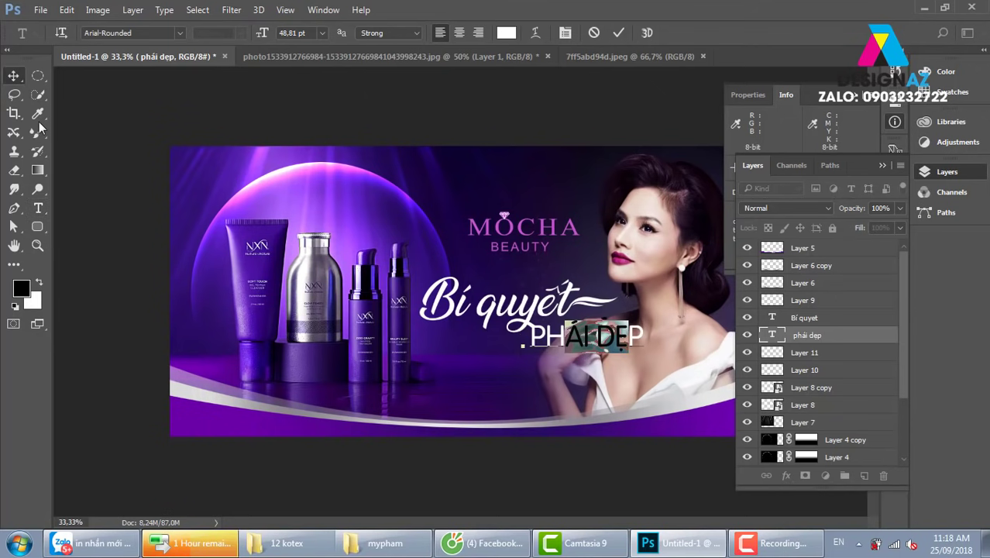
# Switch the subtitle's font to bold Bedrock.
pyautogui.press('t')
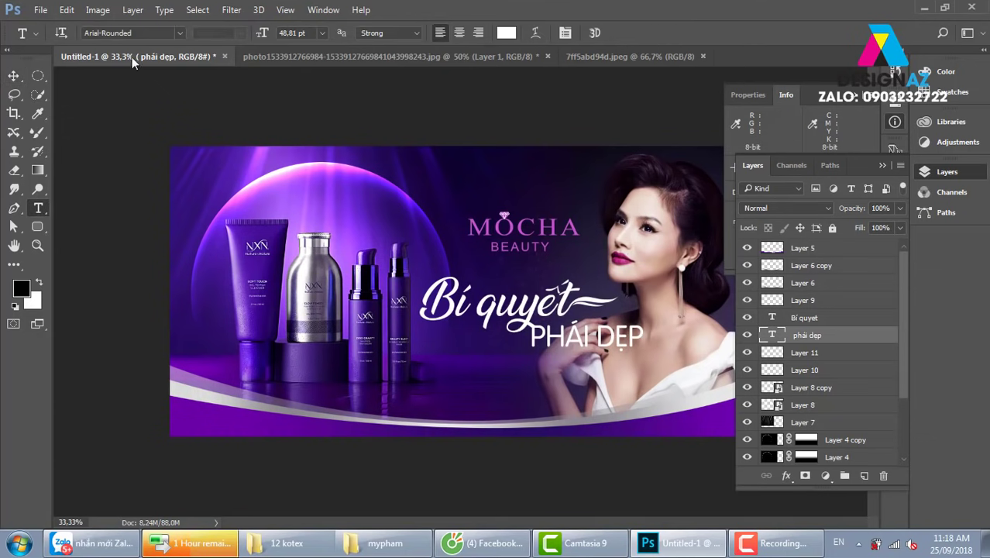
pyautogui.click(144, 35)
pyautogui.press('Down')
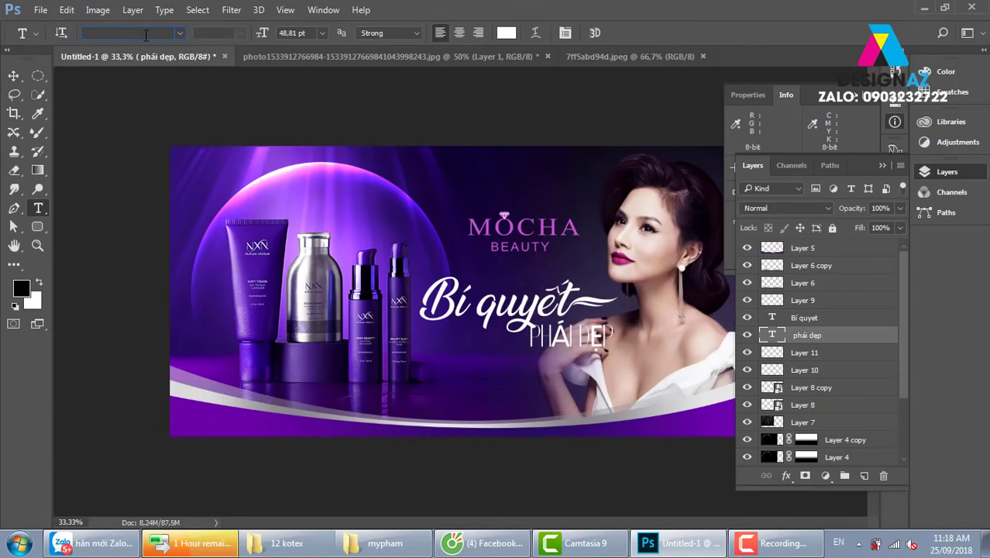
pyautogui.press('Down')
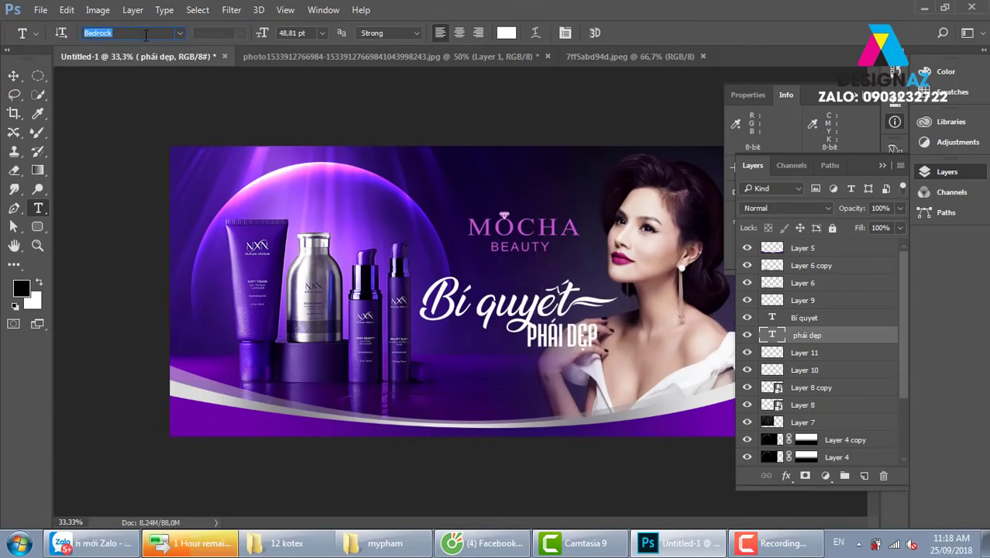
pyautogui.click(14, 75)
# Scale the PHÁI ĐẸP subtitle to about 146% and place it right under Bí quyết.
pyautogui.moveTo(574, 340)
pyautogui.mouseDown()
pyautogui.moveTo(582, 341)
pyautogui.moveTo(566, 343)
pyautogui.mouseUp()
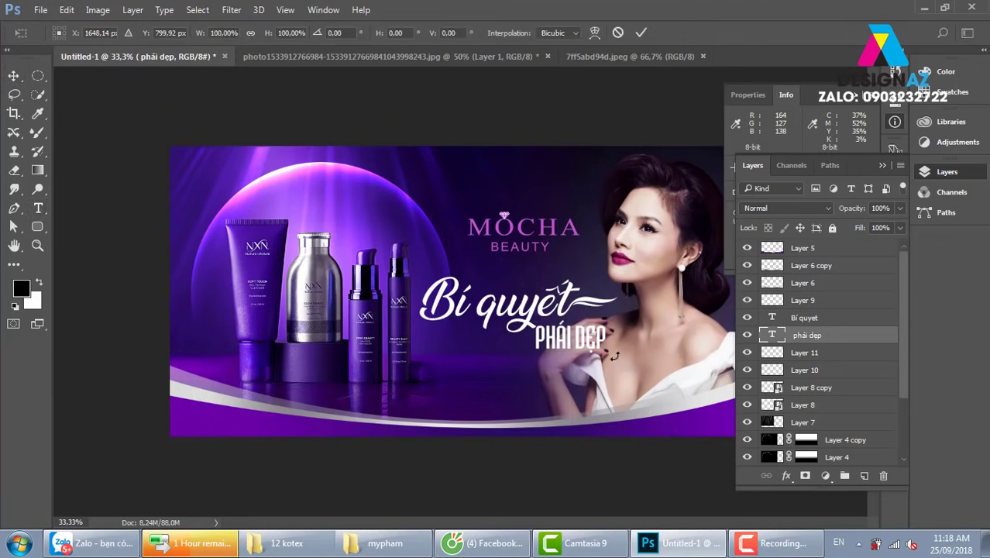
pyautogui.hotkey('ctrl', 't')
pyautogui.moveTo(607, 361); pyautogui.dragTo(635, 384)
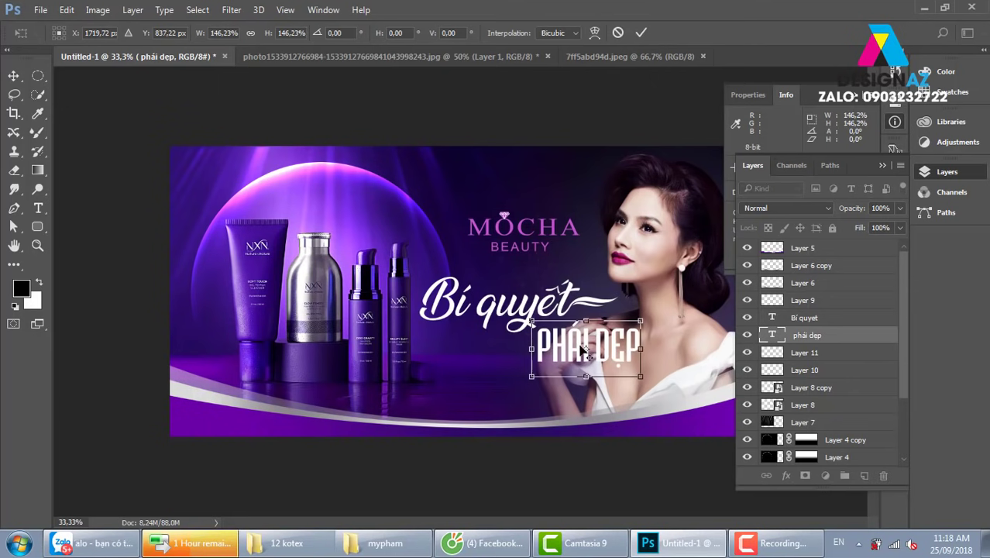
pyautogui.moveTo(585, 349); pyautogui.dragTo(515, 370)
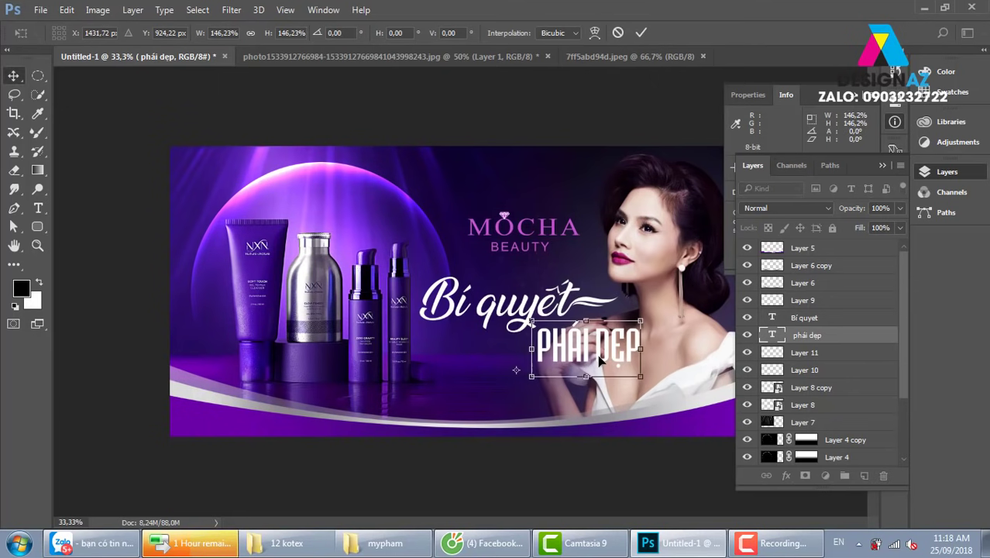
pyautogui.press('Return')
pyautogui.moveTo(599, 358)
pyautogui.mouseDown()
pyautogui.moveTo(501, 276)
pyautogui.moveTo(472, 374)
pyautogui.moveTo(574, 369)
pyautogui.mouseUp()
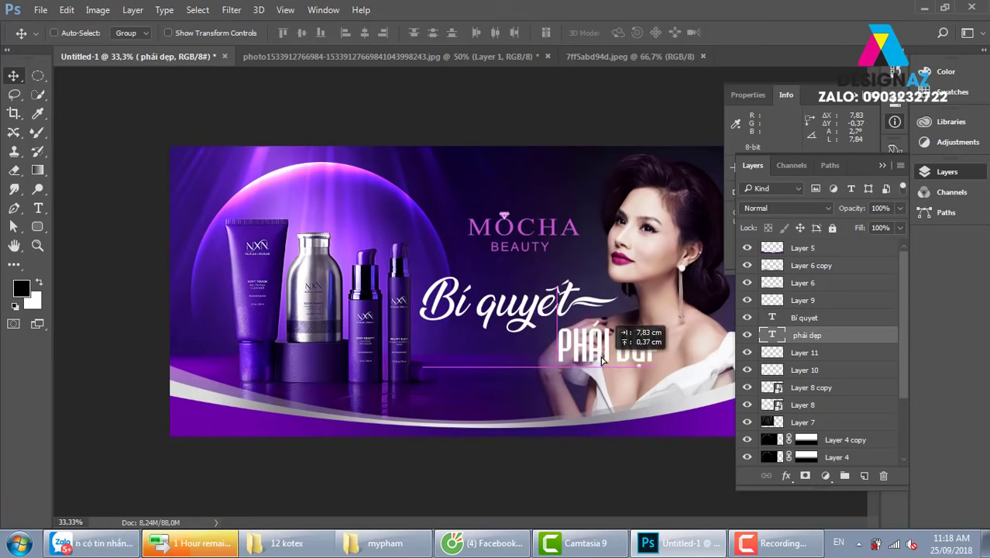
# Try UVN Anh Hai, UVN Ban Tay and neighbouring fonts on the subtitle.
pyautogui.press('t')
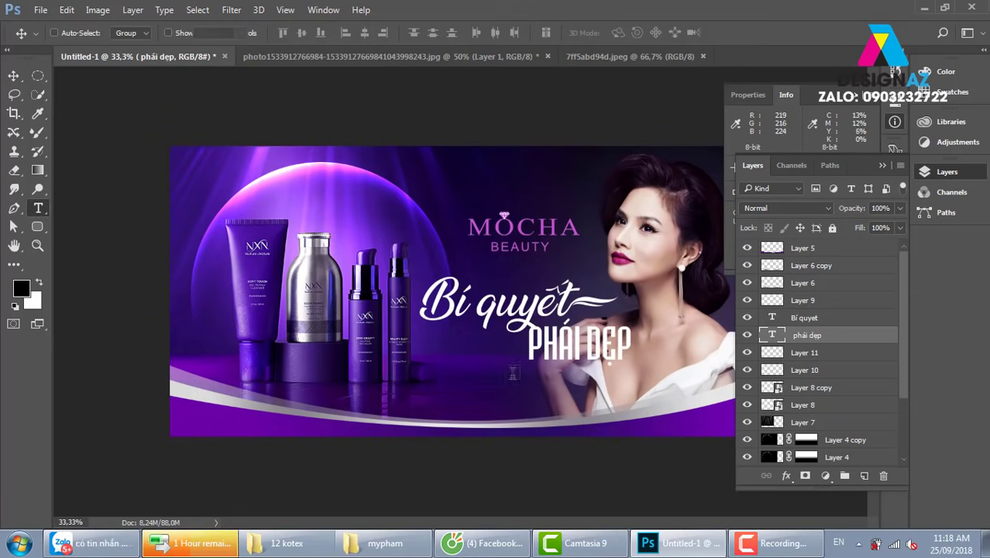
pyautogui.click(136, 33)
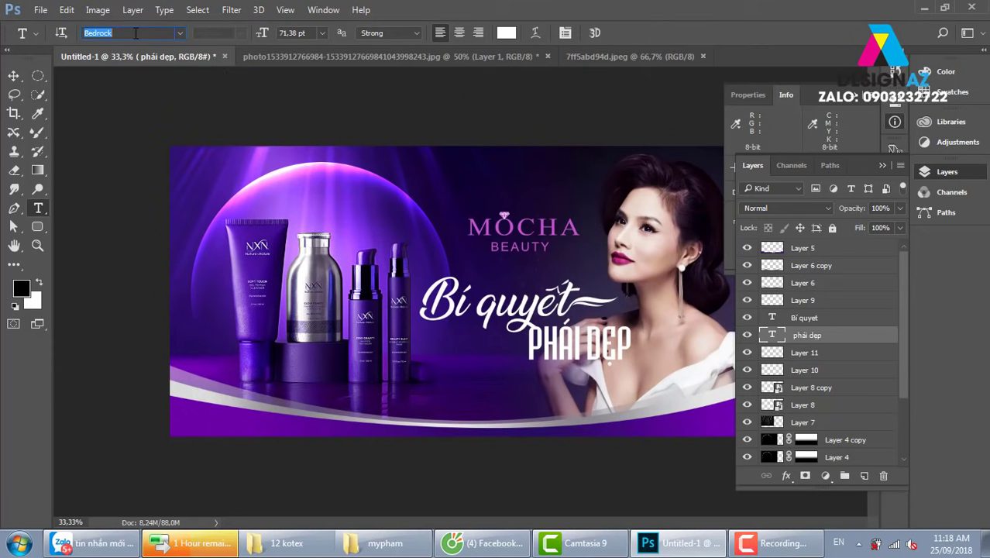
pyautogui.write('UVN Anh Hai')
pyautogui.press('BackSpace')
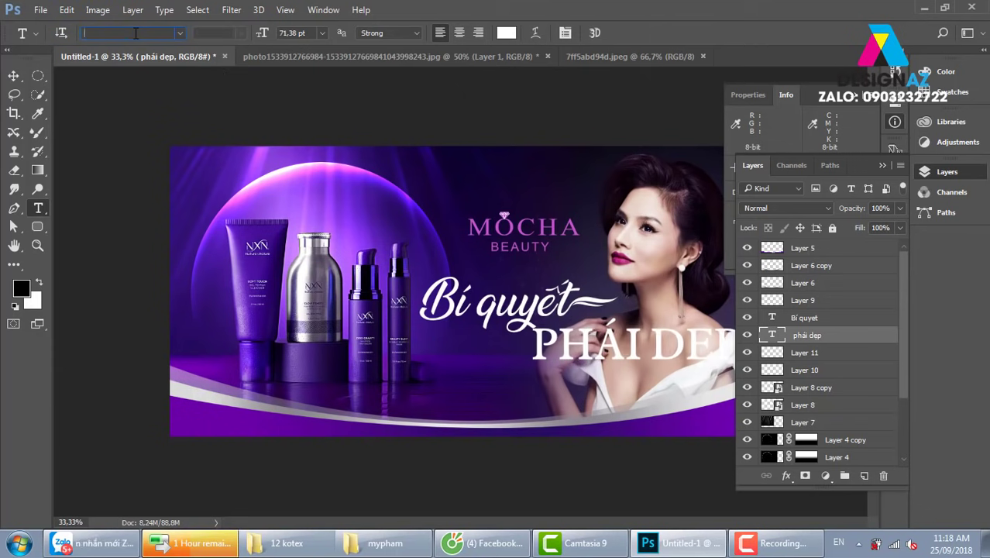
pyautogui.write('UVN Ban Tay')
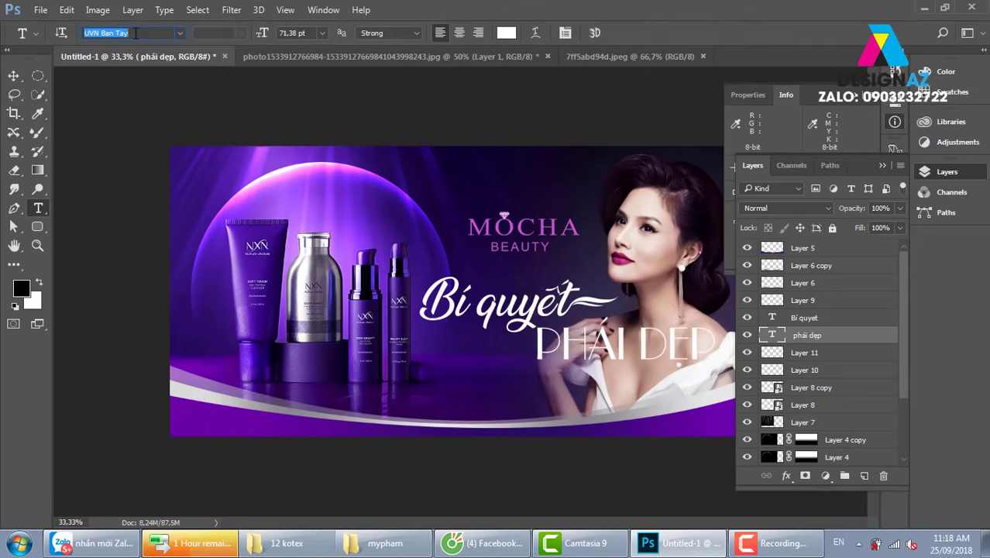
pyautogui.press('Down')
pyautogui.press('Down')
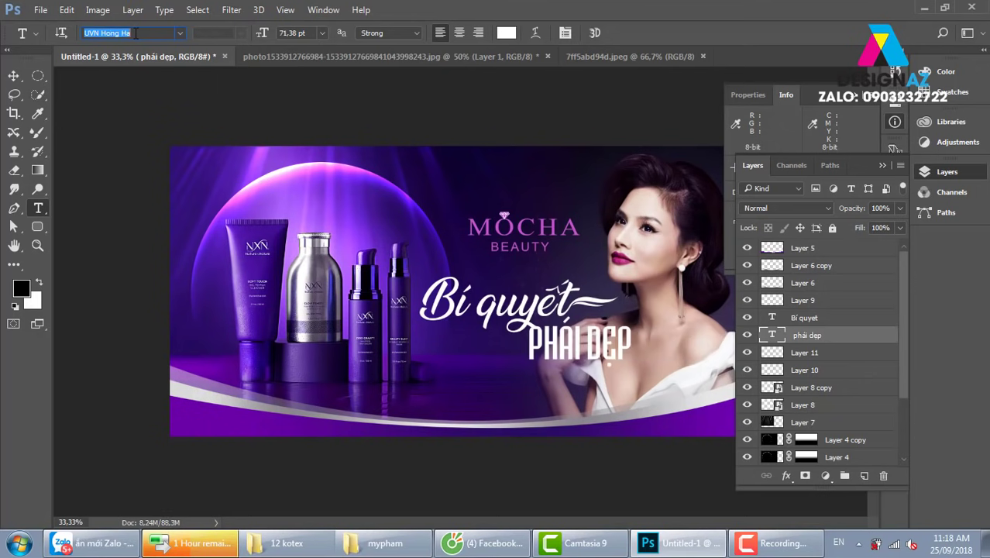
pyautogui.press('Down')
pyautogui.press('Down')
pyautogui.press('Down')
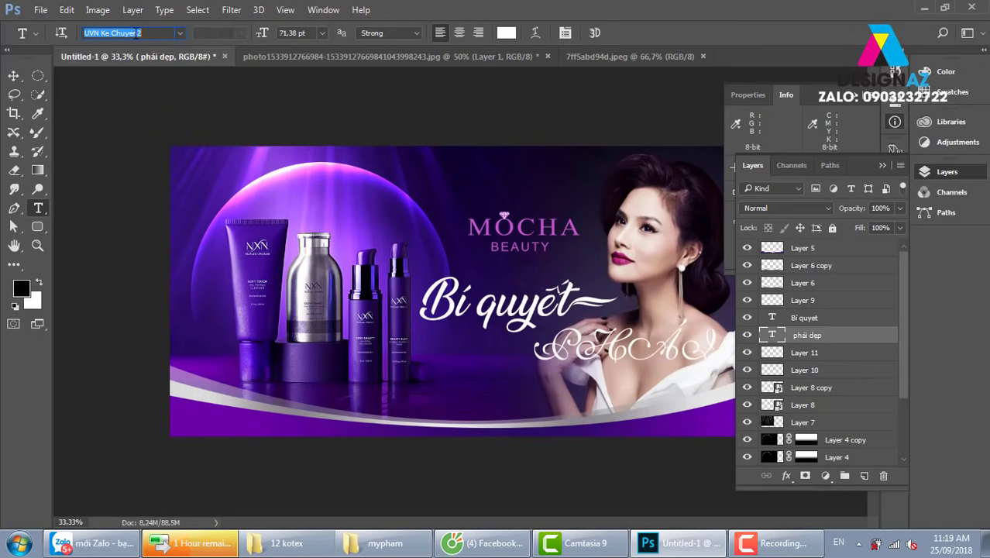
pyautogui.press('Down')
pyautogui.press('Down')
pyautogui.press('Down')
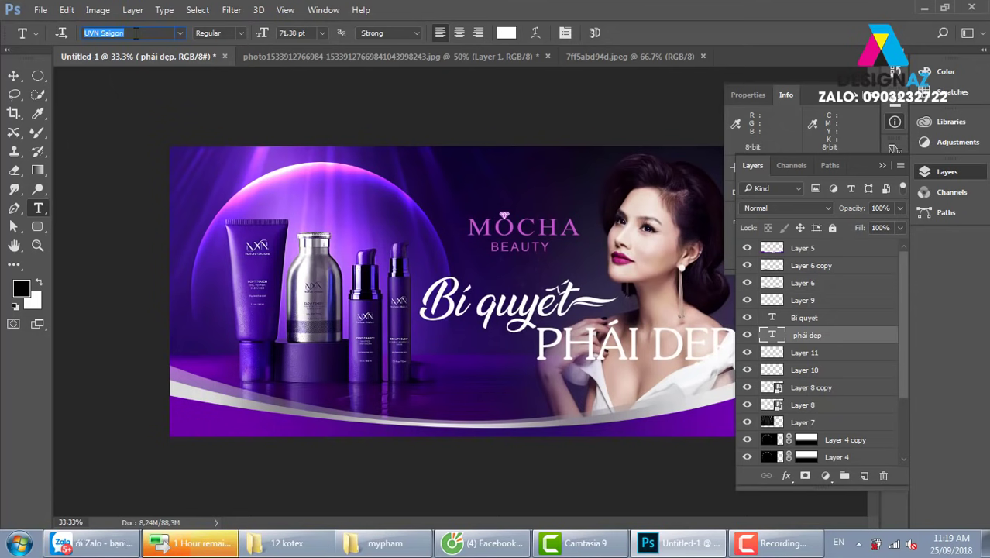
pyautogui.press('Down')
pyautogui.press('Down')
pyautogui.press('Down')
pyautogui.press('Down')
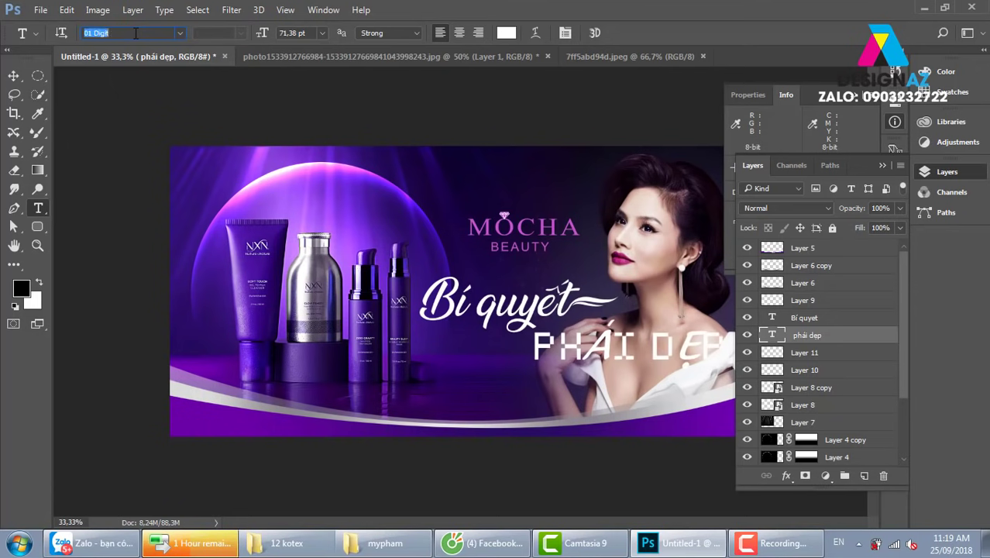
pyautogui.press('Down')
pyautogui.press('Down')
pyautogui.press('Down')
pyautogui.press('Down')
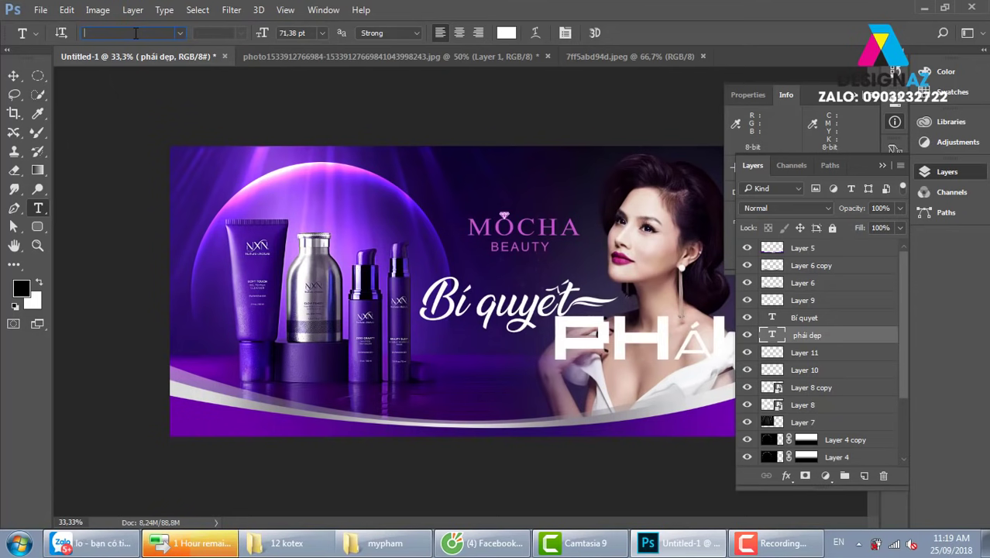
# Apply Acanthus Light SSi from the font list to the subtitle.
pyautogui.click(181, 32)
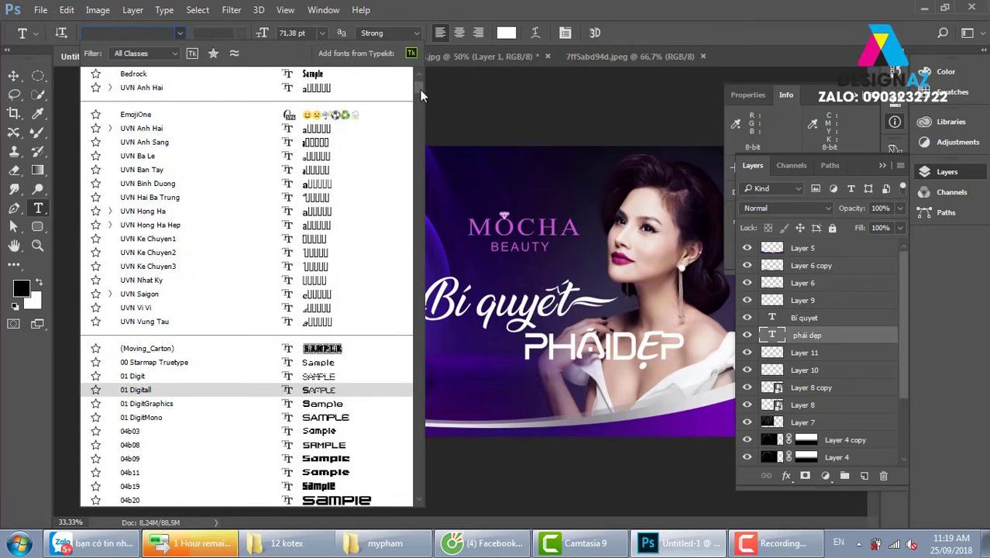
pyautogui.scroll(3, 420, 94)
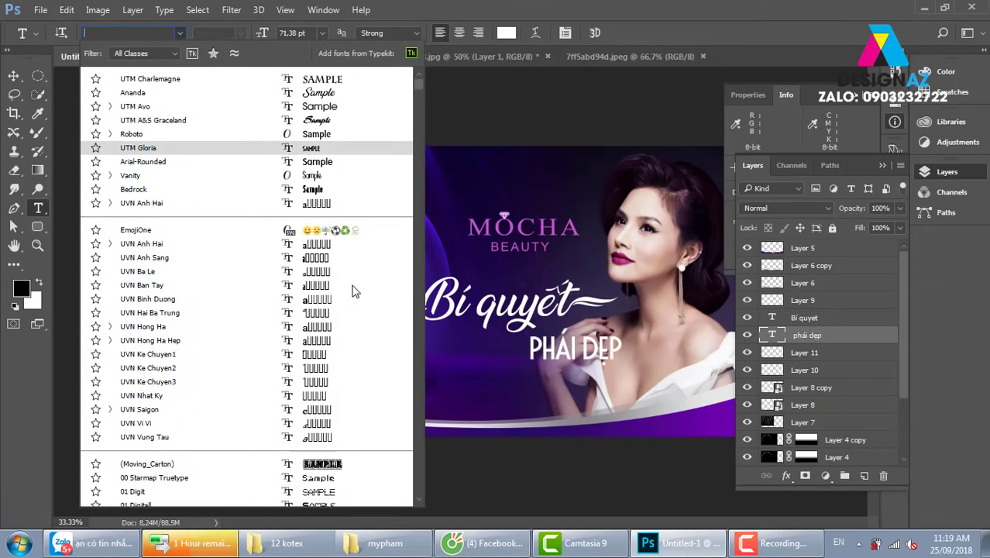
pyautogui.click(418, 500)
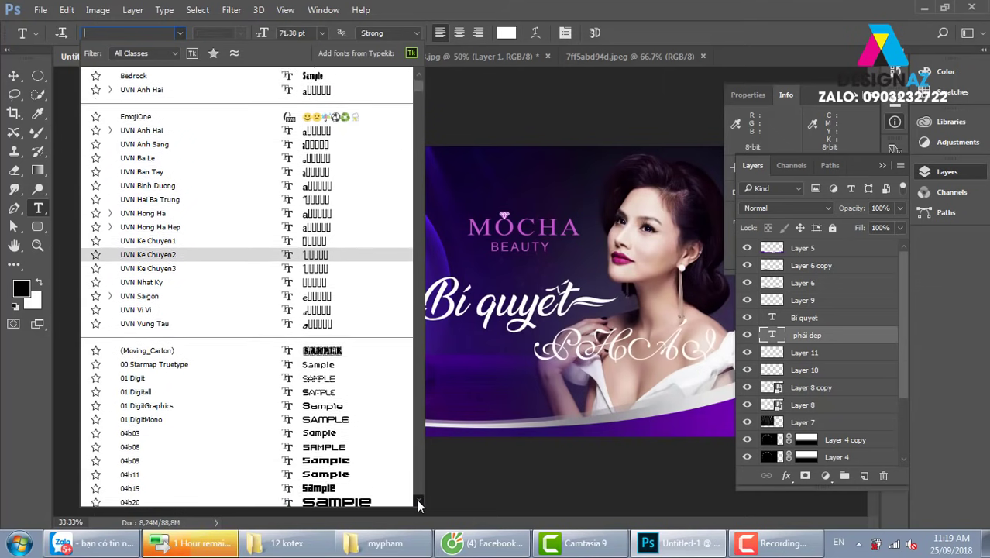
pyautogui.moveTo(416, 499); pyautogui.dragTo(417, 500)
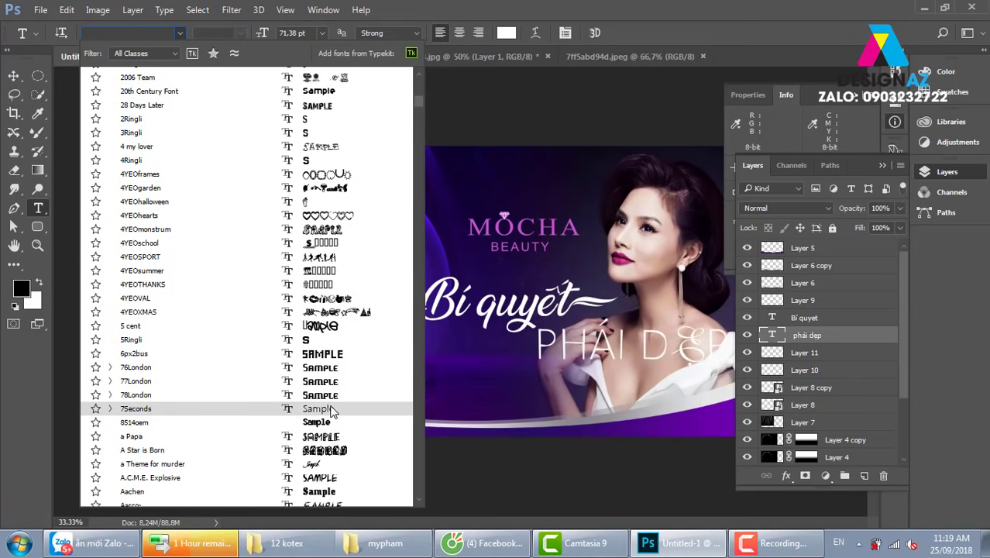
pyautogui.moveTo(417, 500); pyautogui.dragTo(422, 504)
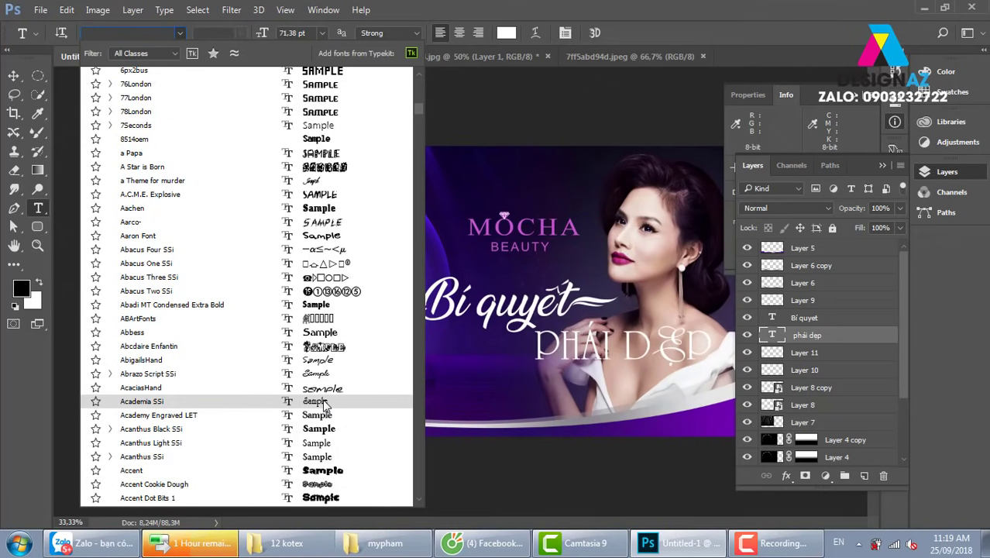
pyautogui.click(330, 447)
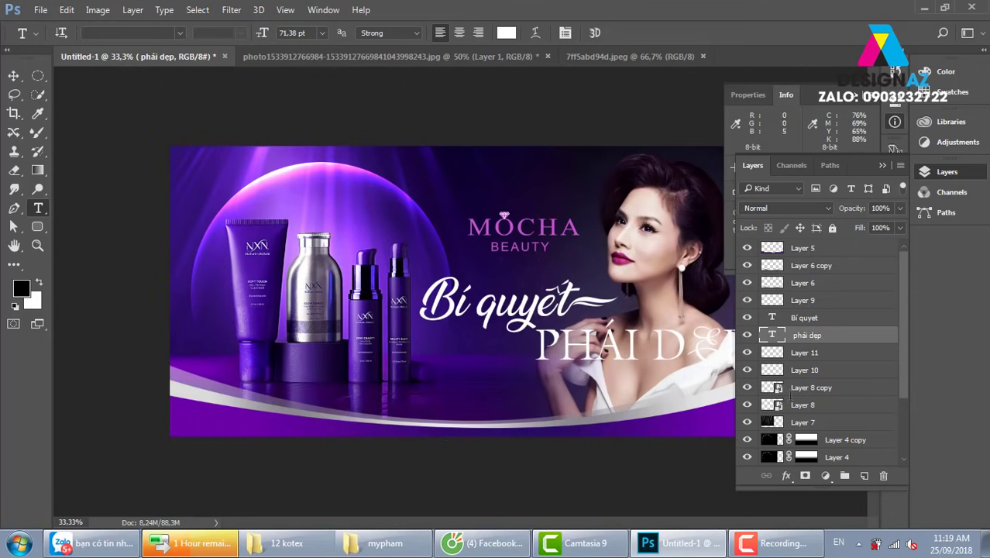
# Retype the subtitle's second word as ĐEP with Telex input, now reading 'PHÁI ĐE'.
pyautogui.moveTo(700, 343); pyautogui.dragTo(730, 343)
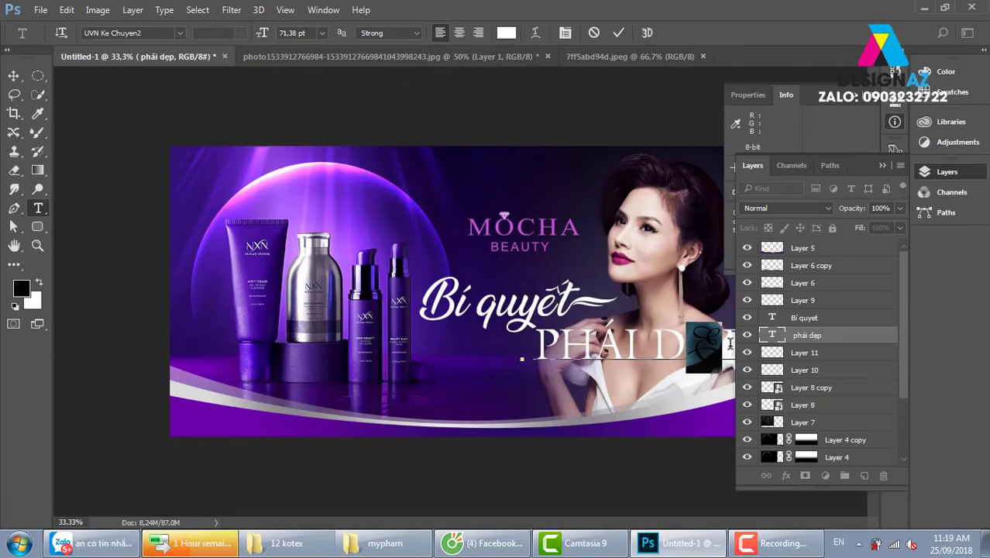
pyautogui.press('BackSpace')
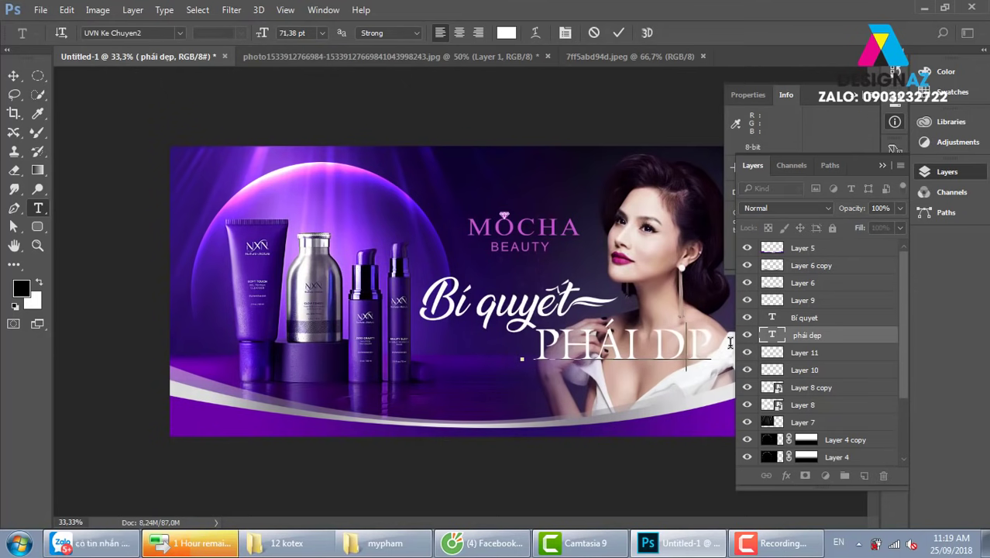
pyautogui.press('BackSpace')
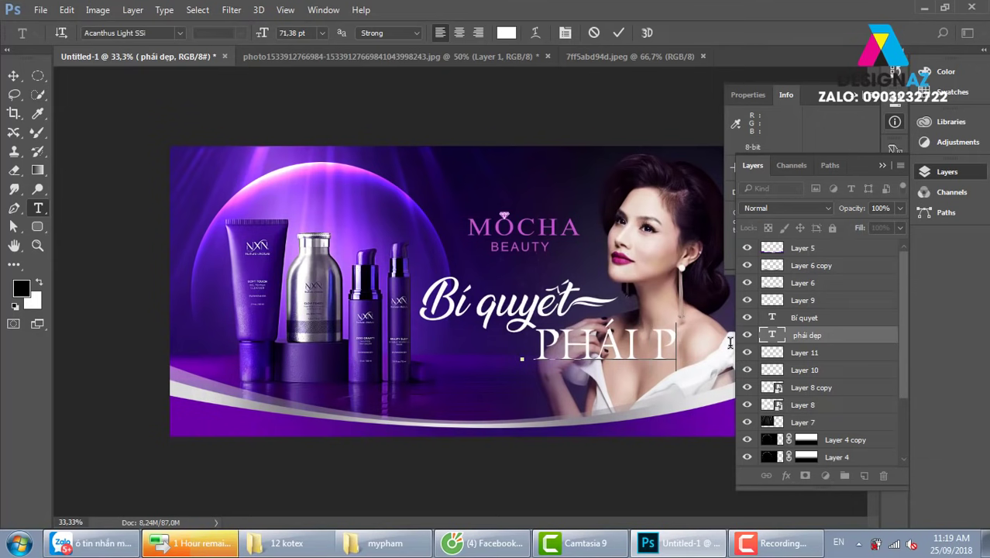
pyautogui.press('BackSpace')
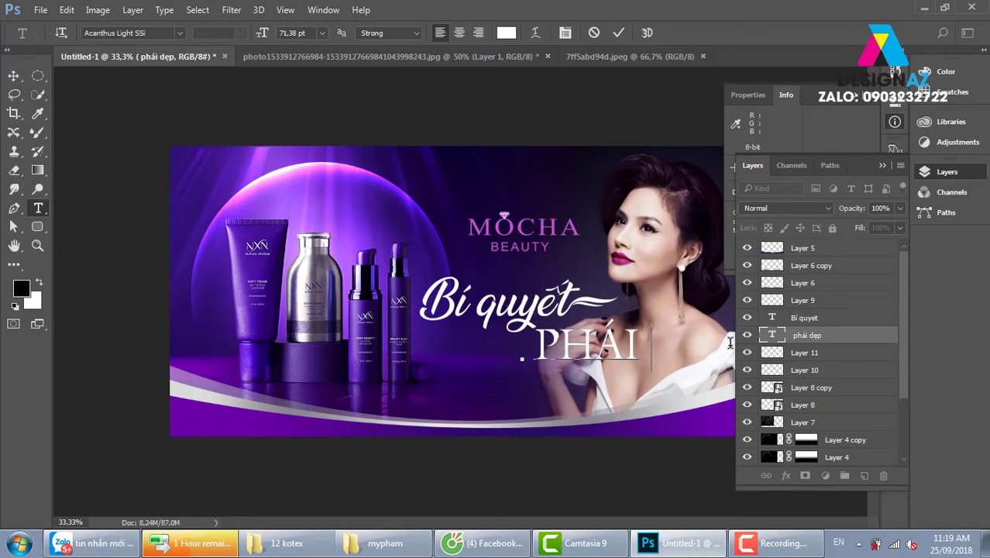
pyautogui.write('DE')
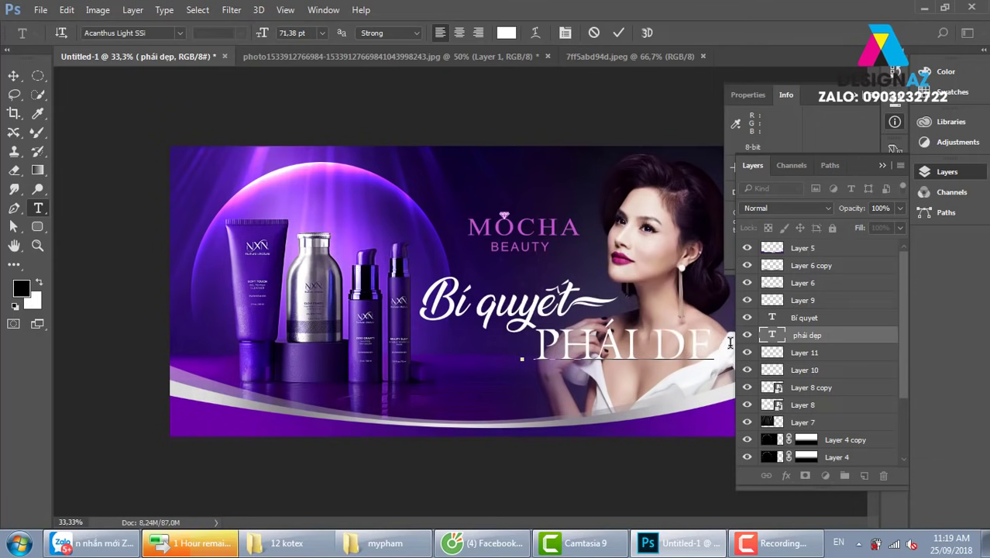
pyautogui.write('P')
pyautogui.write('j')
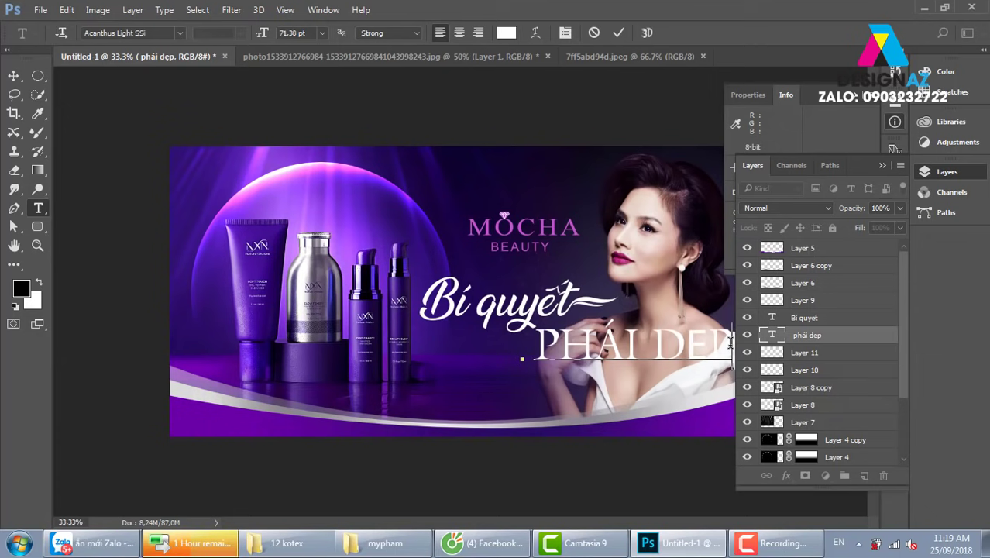
pyautogui.press('BackSpace')
pyautogui.press('BackSpace')
pyautogui.press('BackSpace')
pyautogui.write('P')
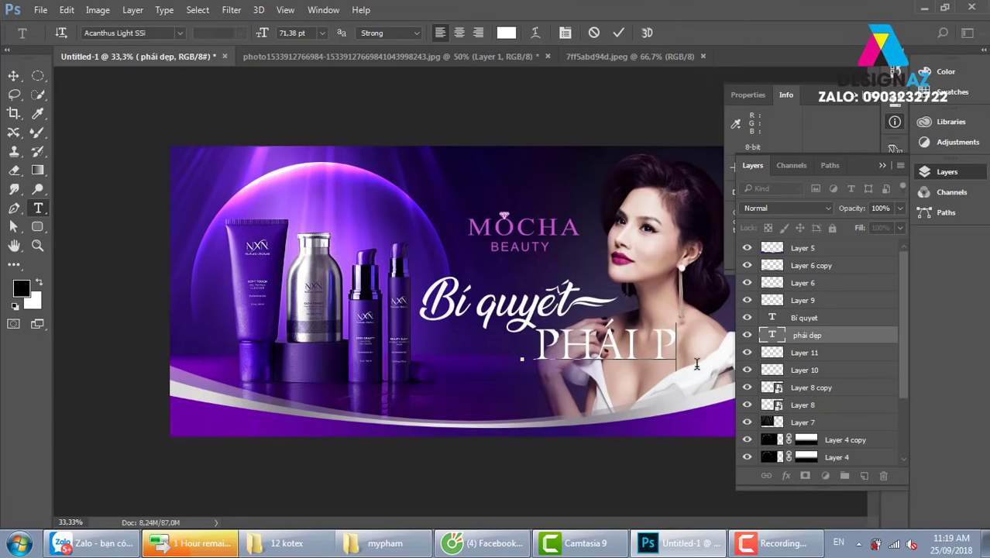
pyautogui.press('BackSpace')
pyautogui.press('BackSpace')
pyautogui.write('dde')
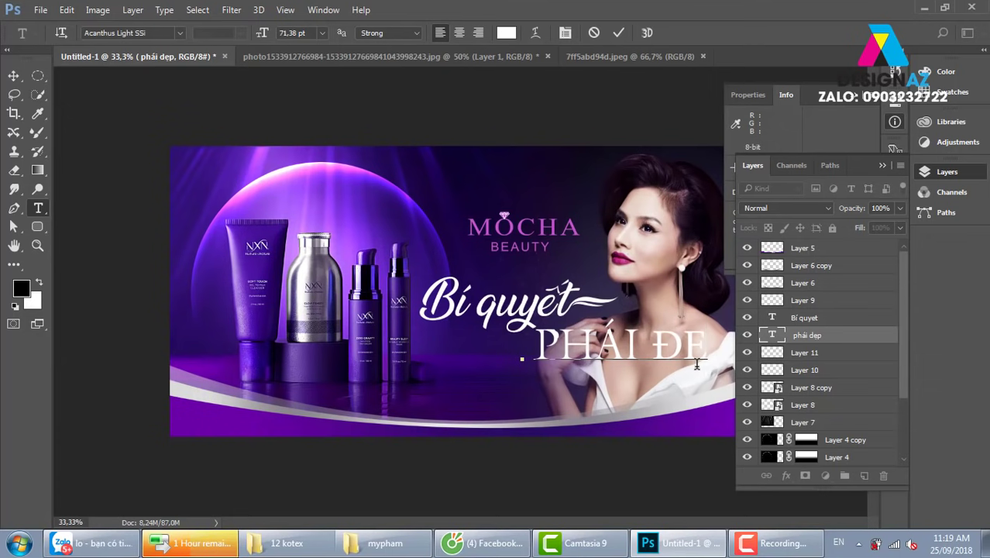
pyautogui.write('p')
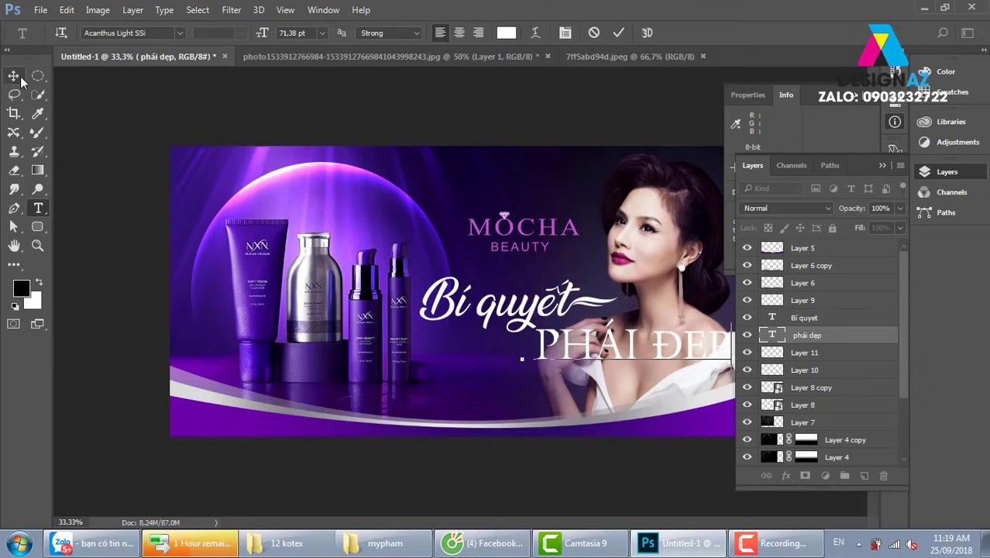
# Commit the subtitle text, scale it to about 69.18%, and nudge it up slightly.
pyautogui.click(20, 78)
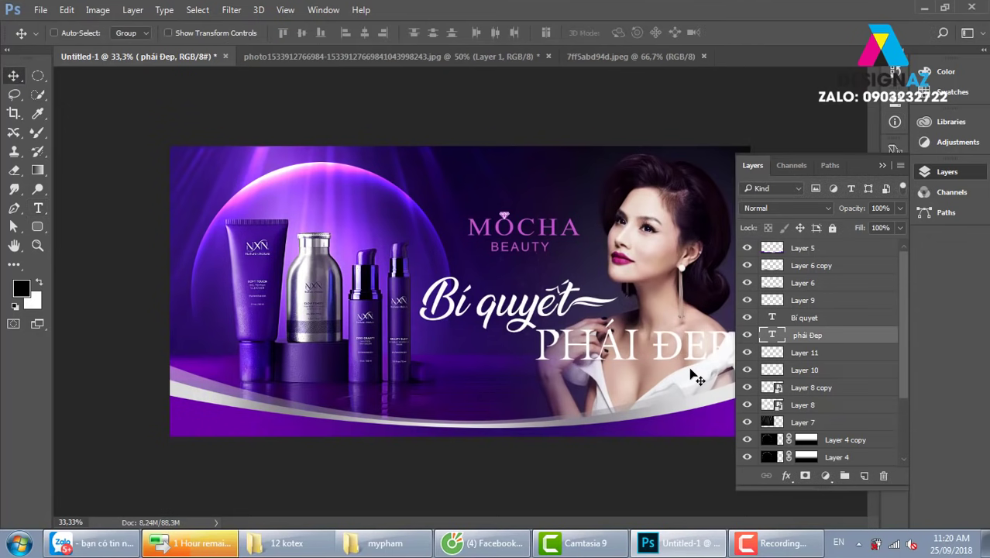
pyautogui.hotkey('ctrl', 't')
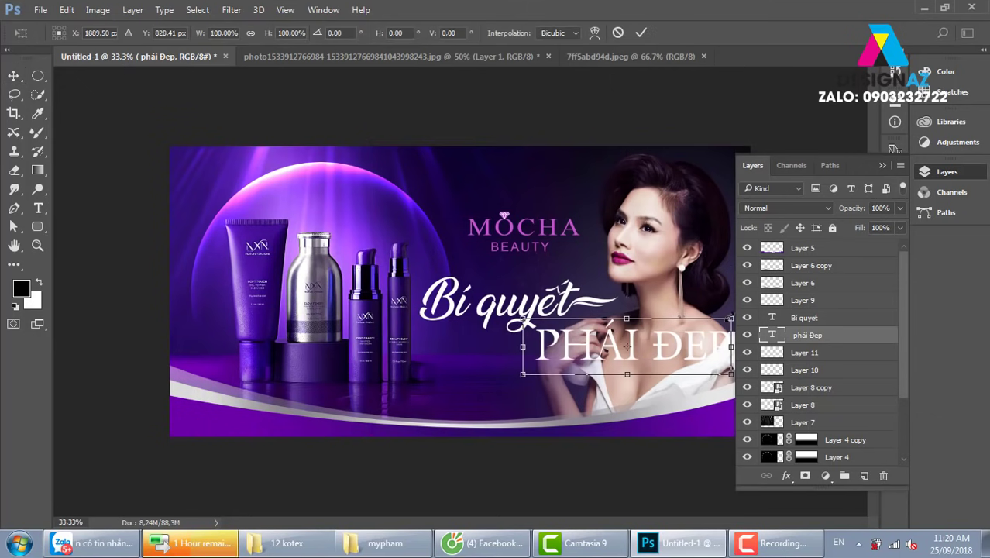
pyautogui.moveTo(731, 318); pyautogui.dragTo(649, 347)
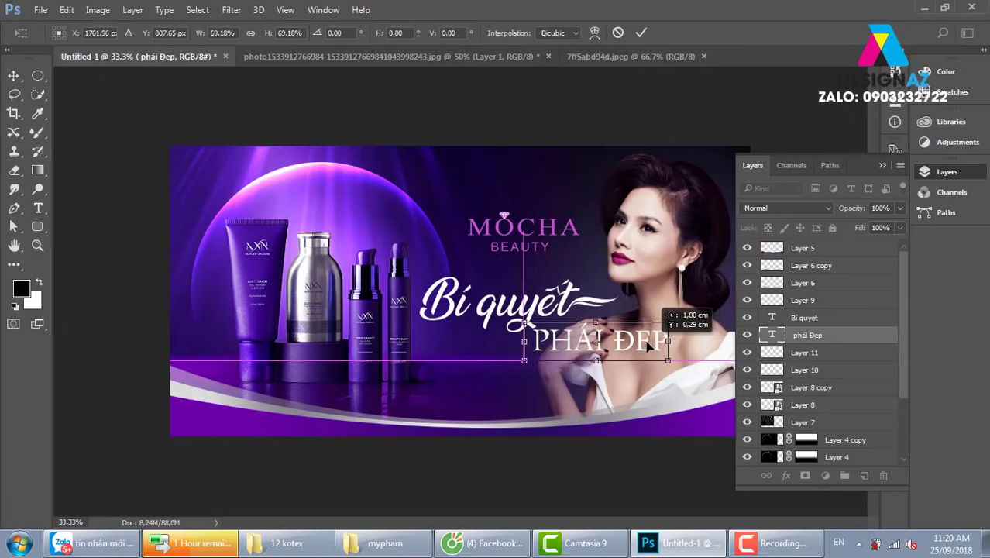
pyautogui.press('Up')
pyautogui.press('Up')
pyautogui.press('Up')
pyautogui.press('Up')
pyautogui.press('Up')
pyautogui.press('Up')
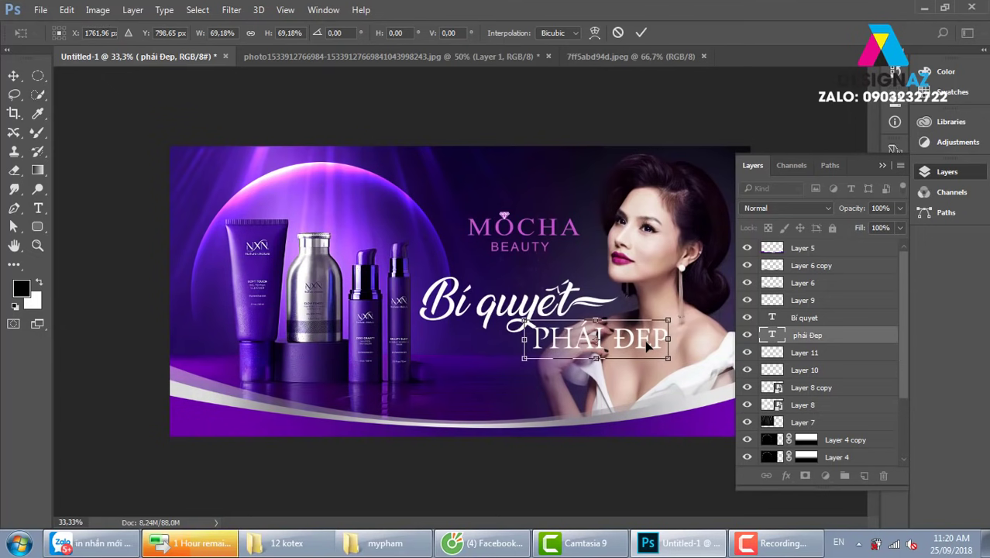
pyautogui.press('Return')
# Skew the subtitle about -11.95° into italics and place it under the Bí quyết headline.
pyautogui.press('t')
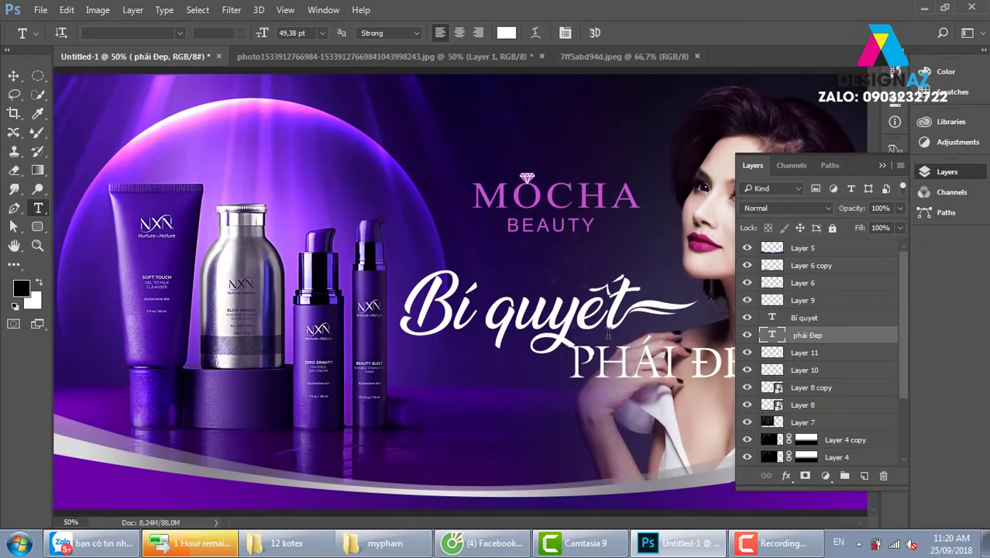
pyautogui.hotkey('ctrl', '+')
pyautogui.moveTo(713, 368)
pyautogui.mouseDown()
pyautogui.moveTo(540, 354)
pyautogui.moveTo(528, 329)
pyautogui.mouseUp()
pyautogui.hotkey('ctrl', 't')
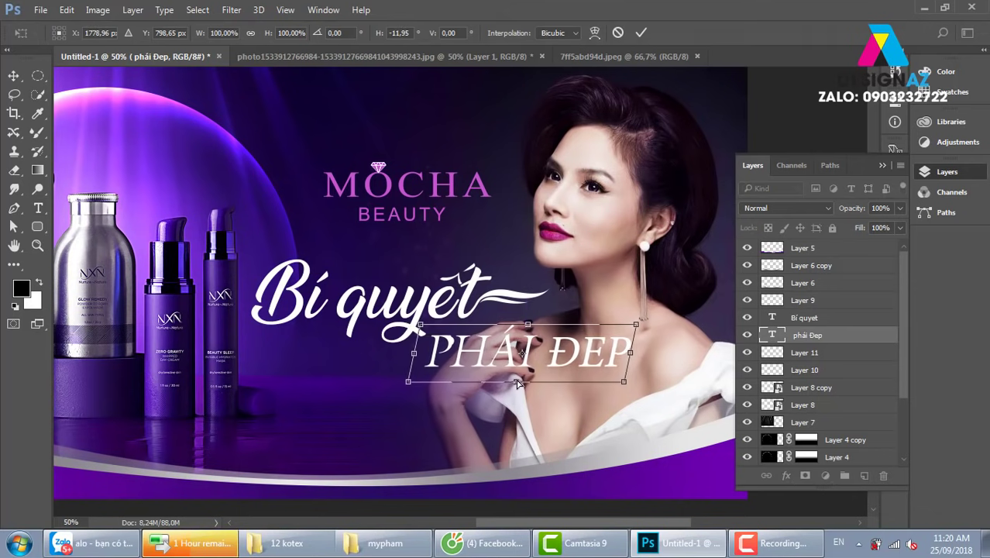
pyautogui.press('Return')
pyautogui.press('v')
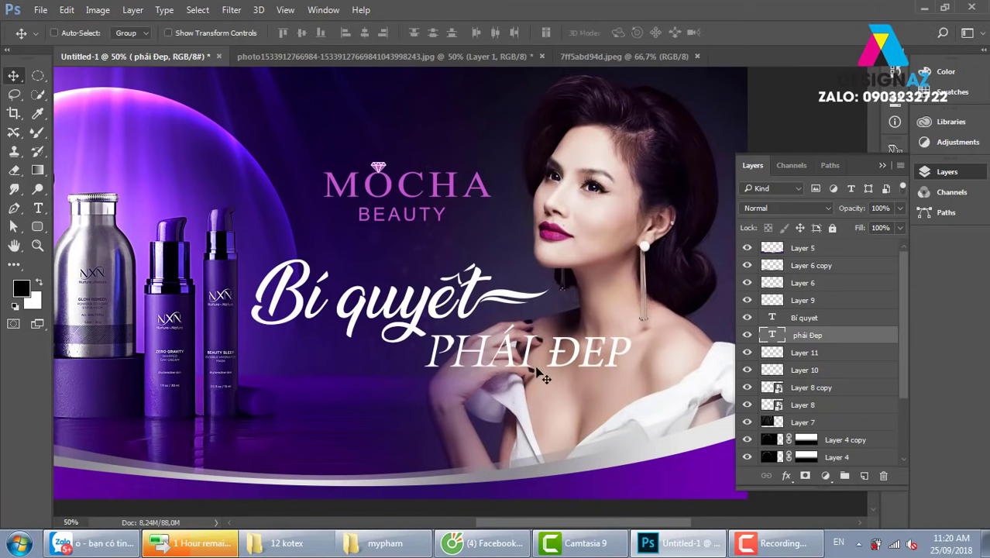
pyautogui.moveTo(542, 373); pyautogui.dragTo(529, 368)
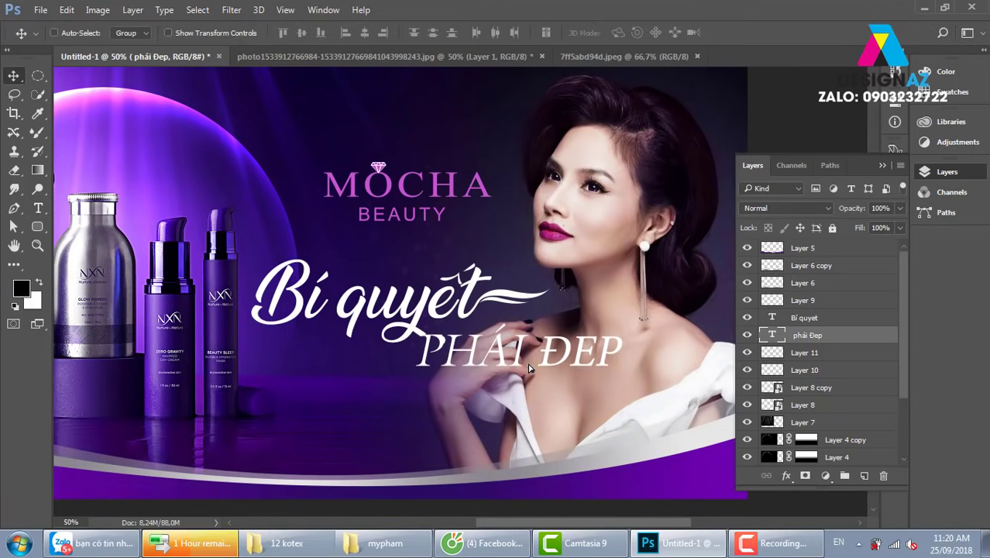
pyautogui.hotkey('ctrl', '-')
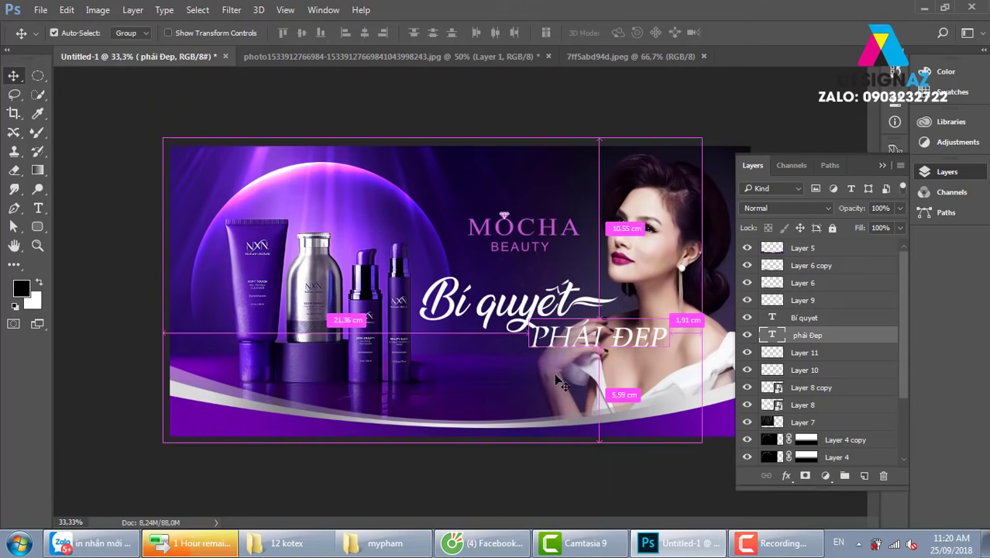
# Duplicate the PHÁI ĐEP subtitle layer and rasterize the copy.
pyautogui.moveTo(553, 372); pyautogui.dragTo(442, 419)
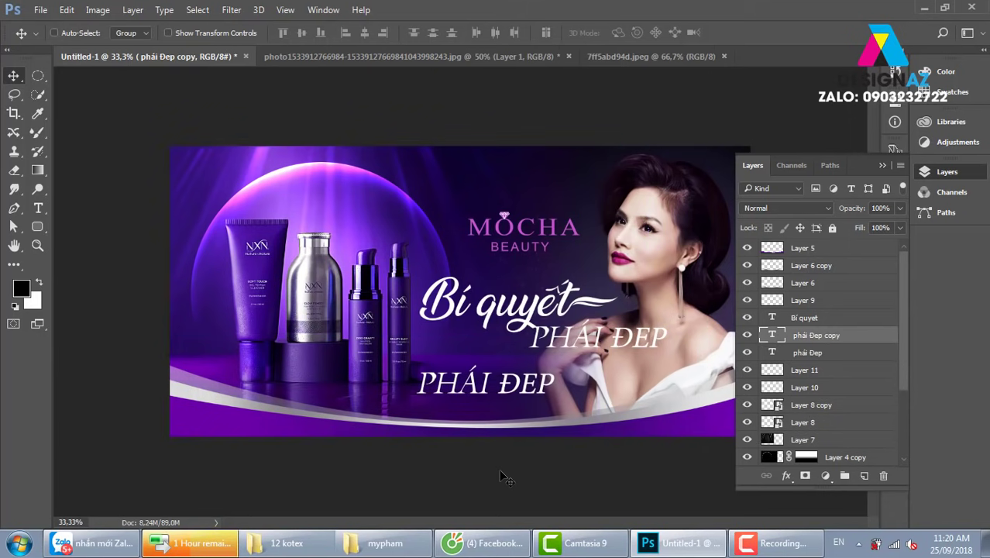
pyautogui.rightClick(848, 340)
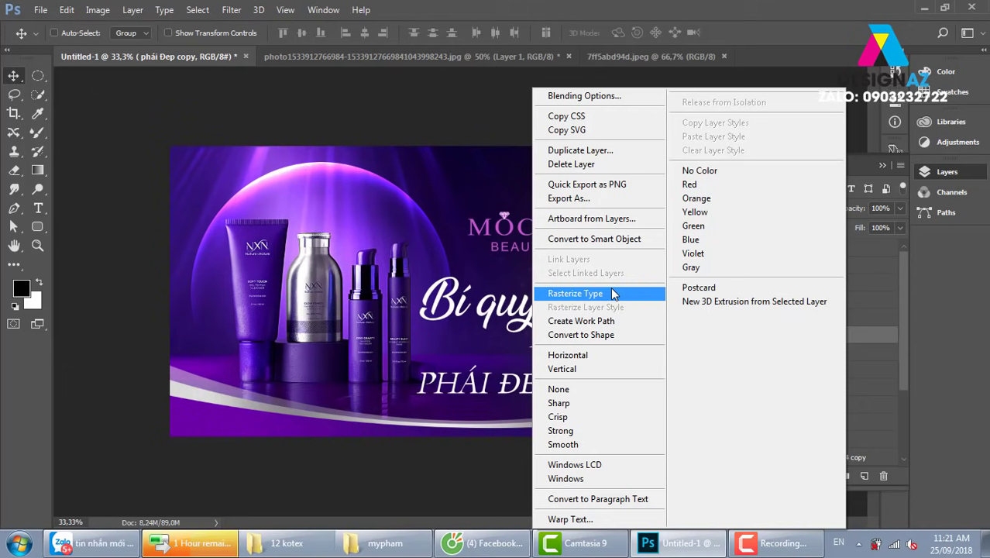
pyautogui.click(612, 292)
# Fill the rasterized copy black and lay it over the white subtitle like a shadow.
pyautogui.moveTo(525, 414); pyautogui.dragTo(543, 389)
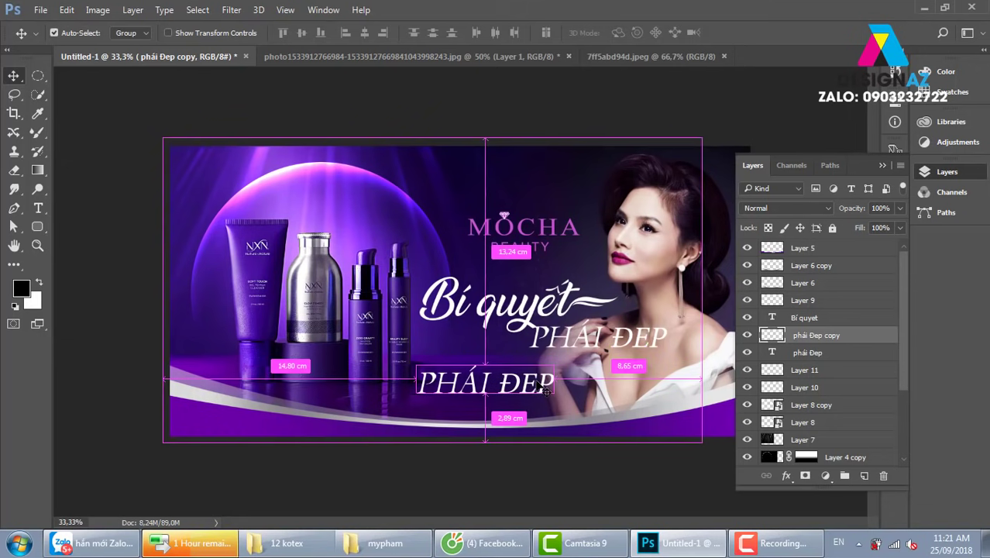
pyautogui.hotkey('shift', 'alt', 'BackSpace')
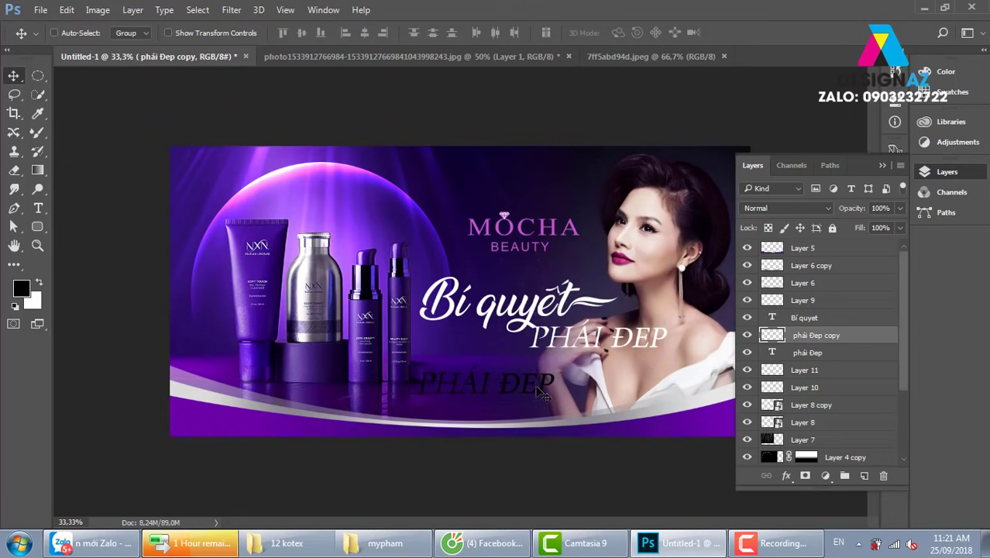
pyautogui.moveTo(542, 388); pyautogui.dragTo(652, 345)
pyautogui.hotkey('ctrl', '+')
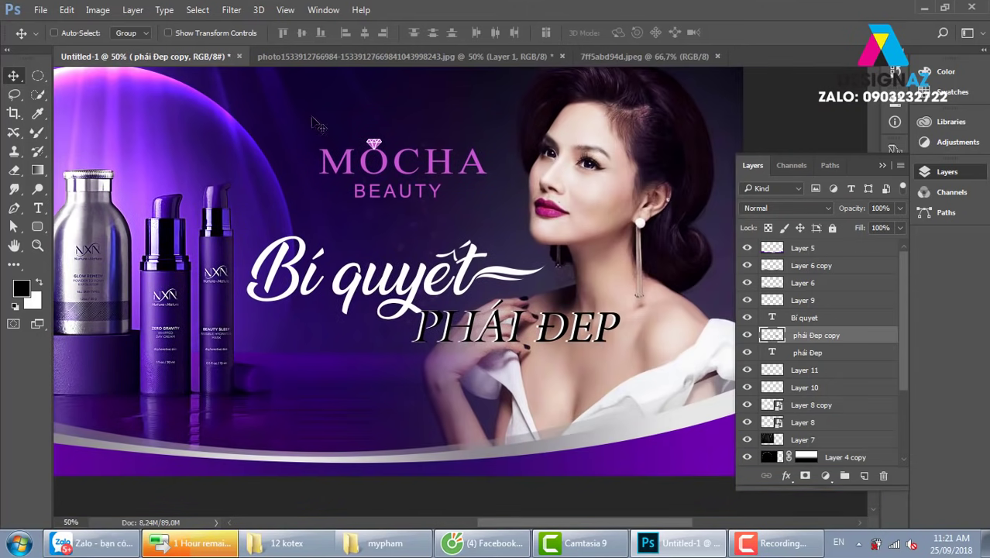
pyautogui.click(231, 10)
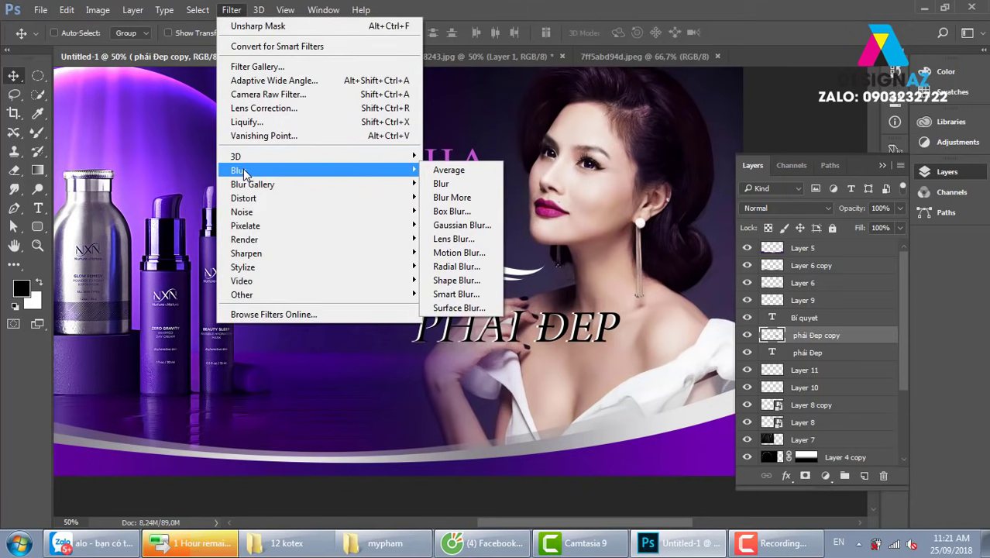
pyautogui.moveTo(238, 171)
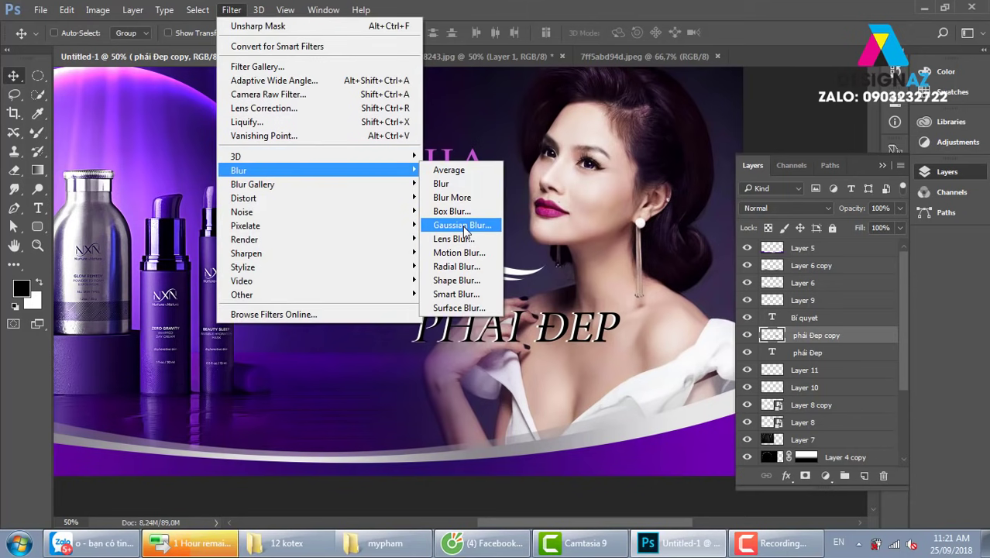
# Gaussian-blur the black copy at 4.1 px and send it behind the PHÁI ĐẸP text.
pyautogui.click(462, 224)
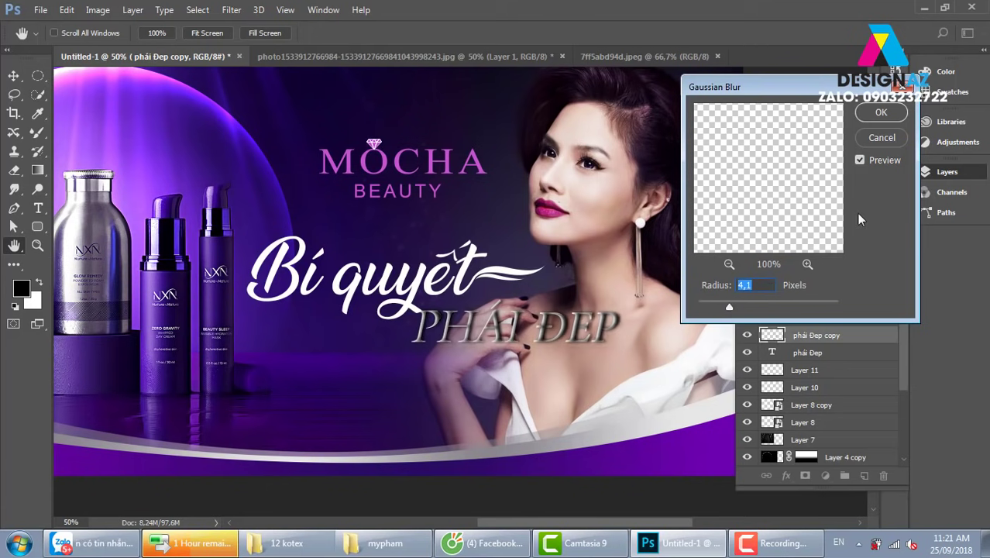
pyautogui.click(881, 113)
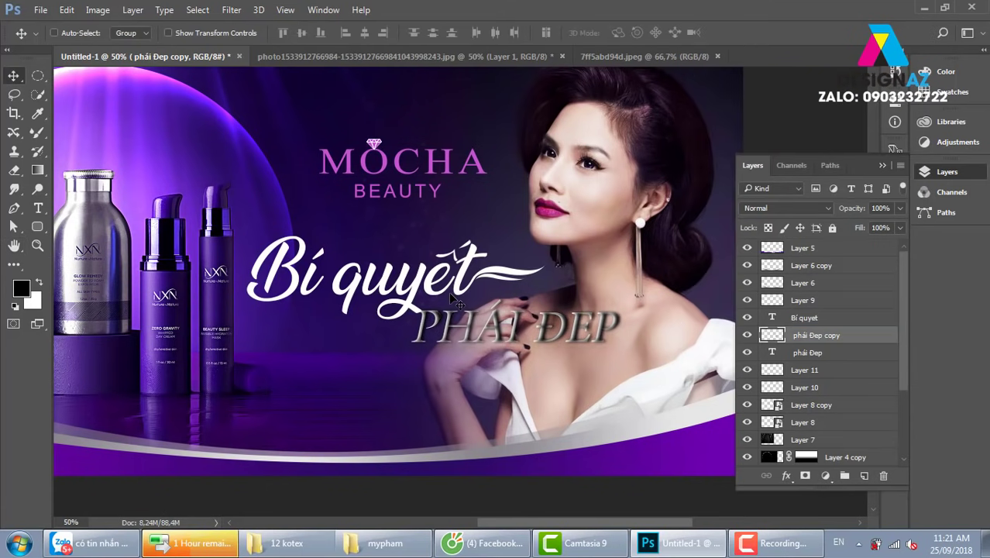
pyautogui.press('ctrl')
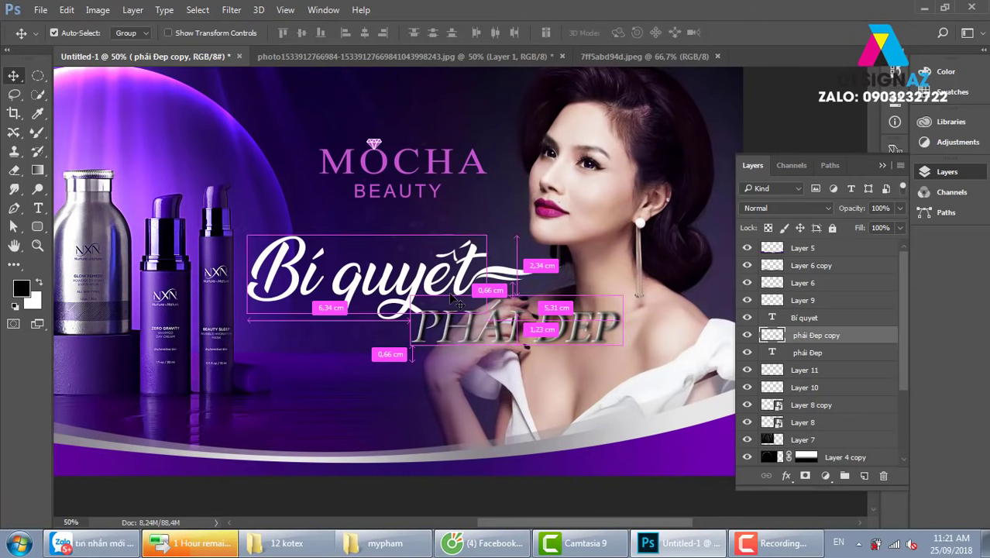
pyautogui.hotkey('ctrl', '[')
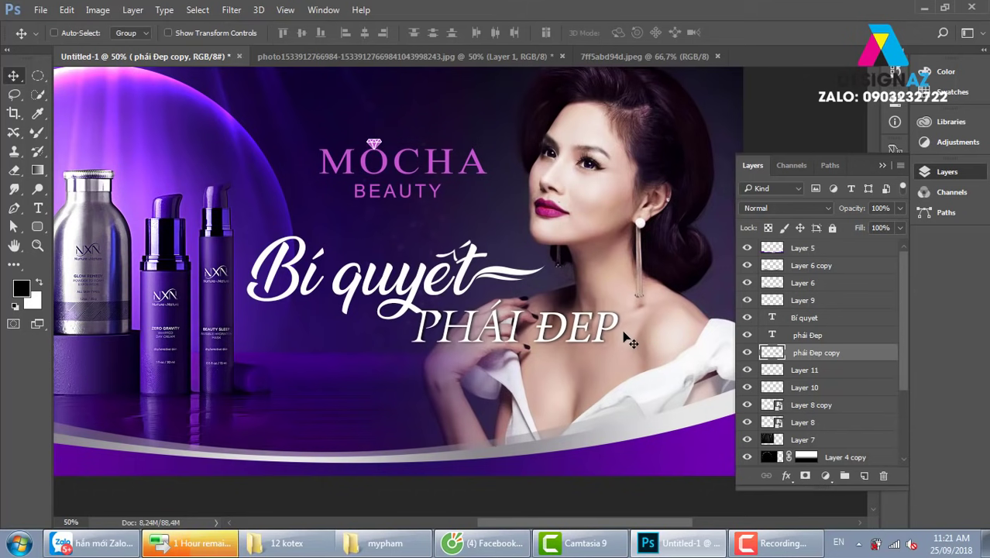
pyautogui.click(748, 353)
pyautogui.click(748, 353)
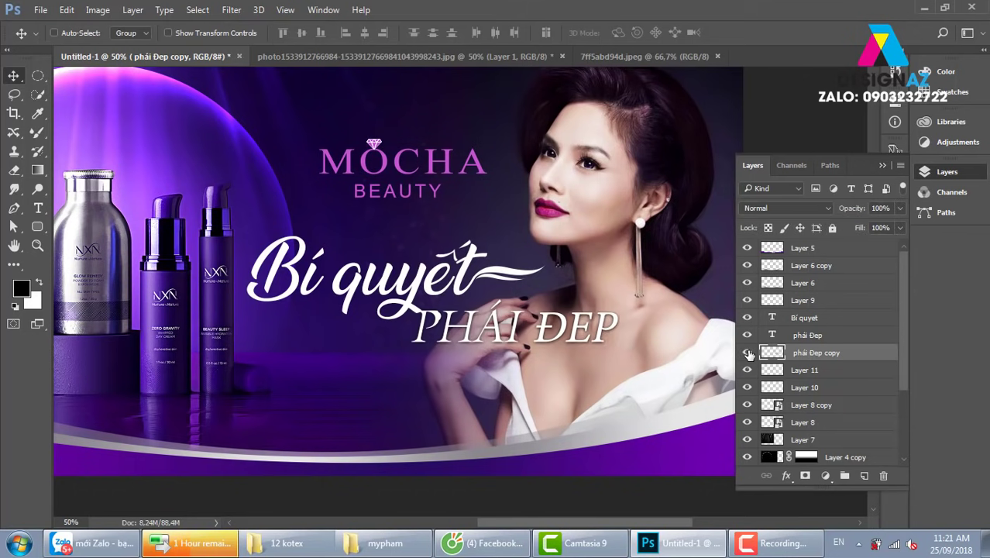
# Set the blurred copy to Multiply blending and zoom out to the whole banner.
pyautogui.click(790, 210)
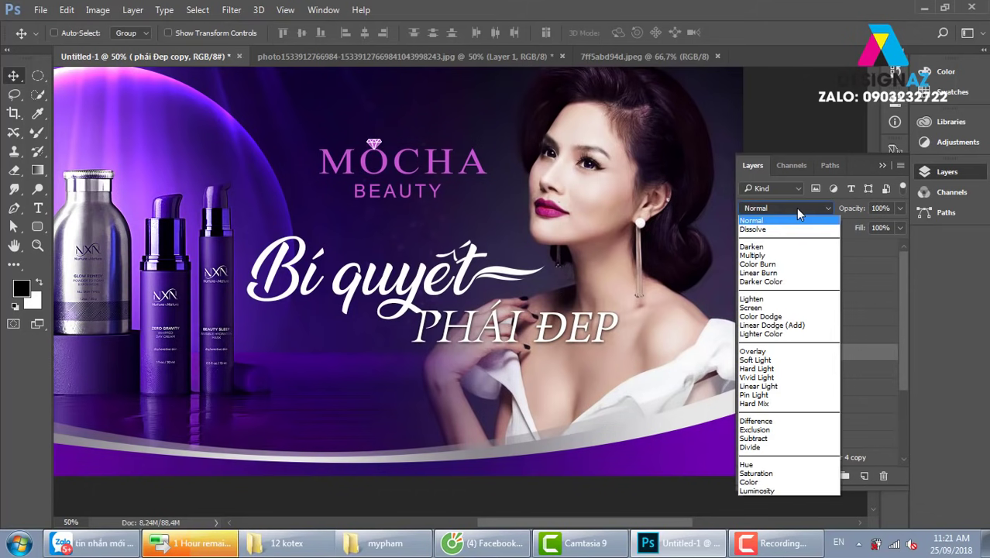
pyautogui.click(766, 258)
pyautogui.hotkey('ctrl', '-')
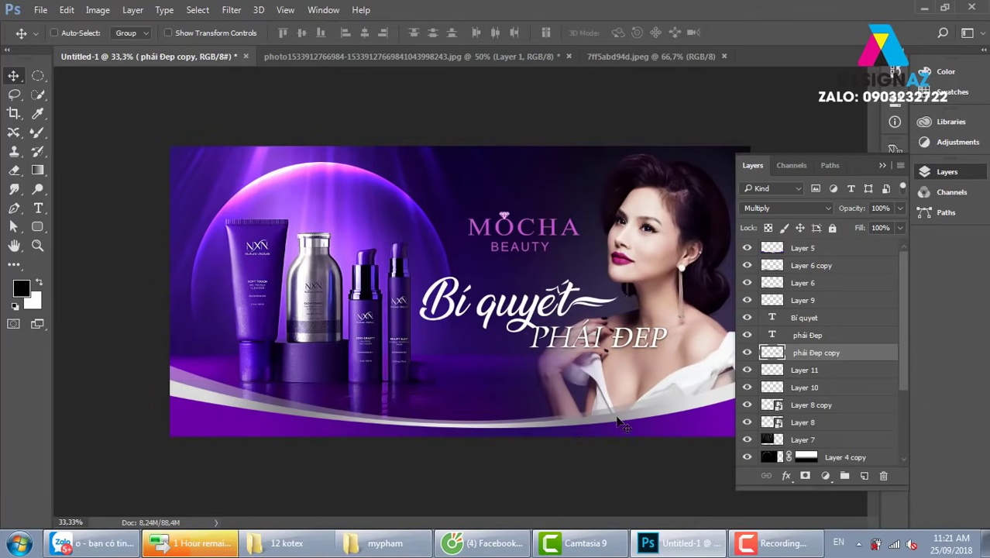
pyautogui.click(882, 165)
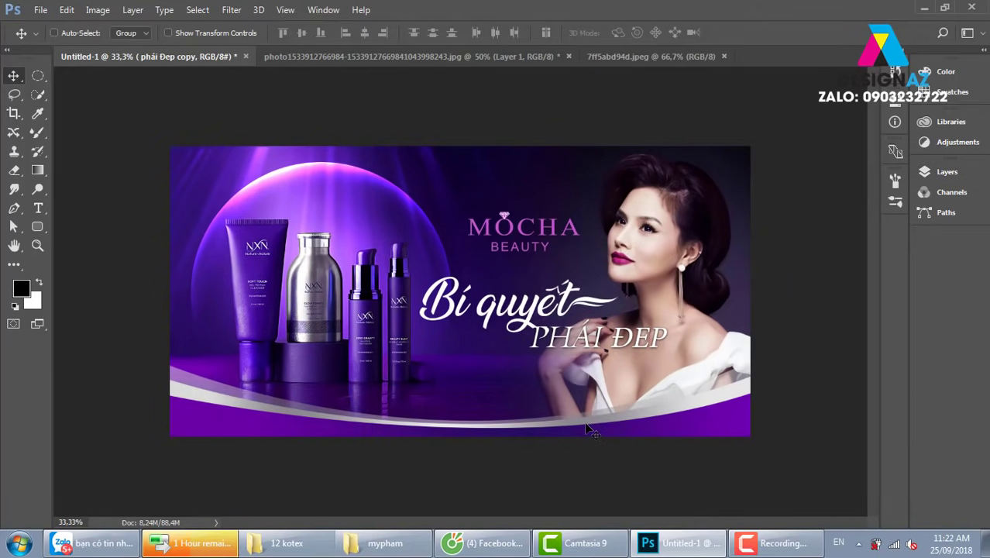
# Align the Layer 8 copy MOCHA BEAUTY duplicate exactly over the original logo.
pyautogui.rightClick(566, 227)
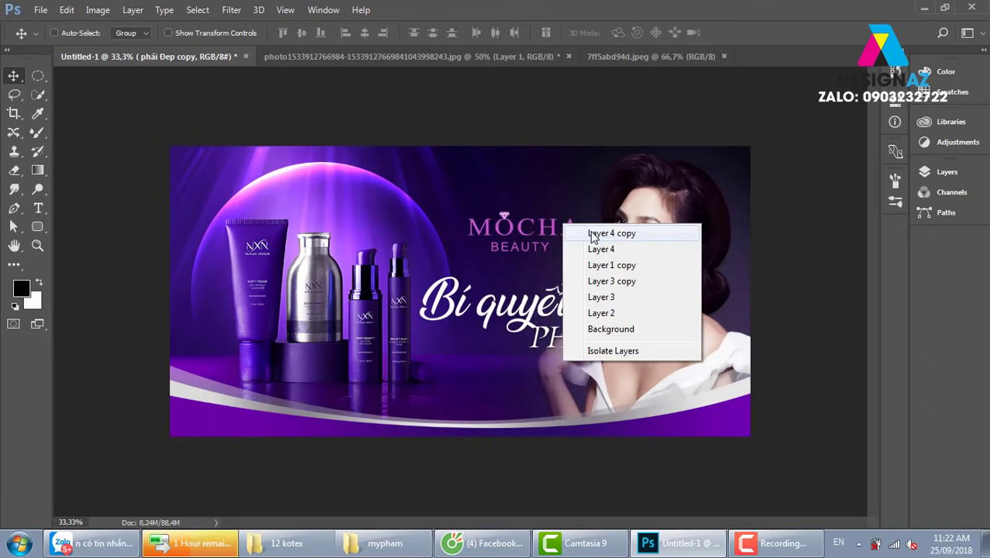
pyautogui.click(595, 231)
pyautogui.rightClick(553, 229)
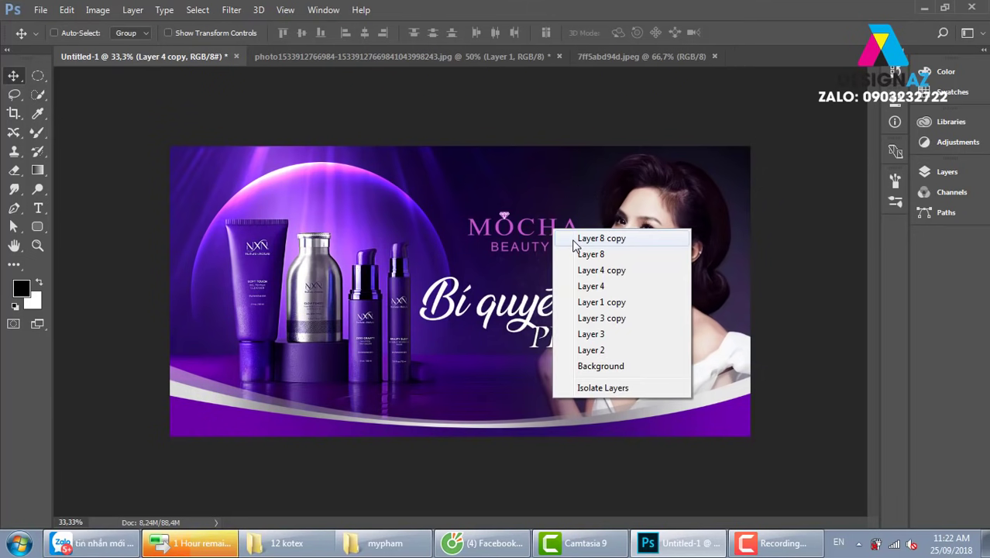
pyautogui.click(589, 234)
pyautogui.moveTo(695, 406); pyautogui.dragTo(493, 364)
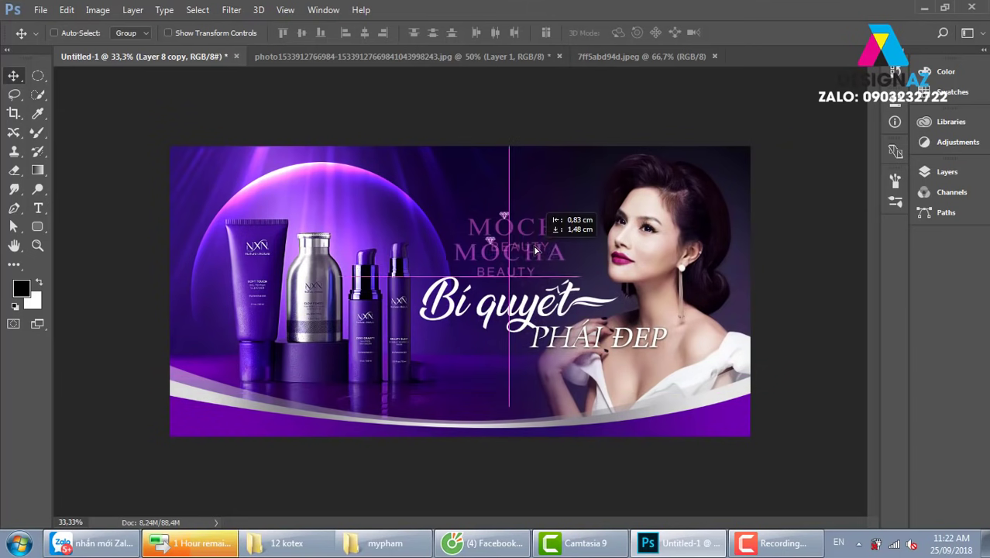
pyautogui.moveTo(494, 365); pyautogui.dragTo(494, 262)
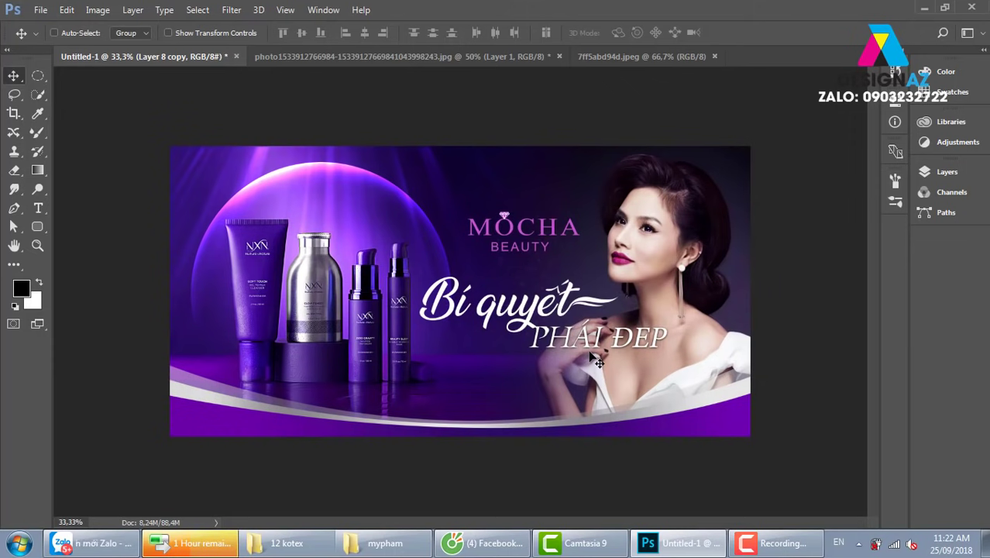
pyautogui.hotkey('ctrl', '+')
pyautogui.hotkey('ctrl', '-')
# Shift the product layers (Layer 7, Layer 1 copy) to the left.
pyautogui.rightClick(377, 337)
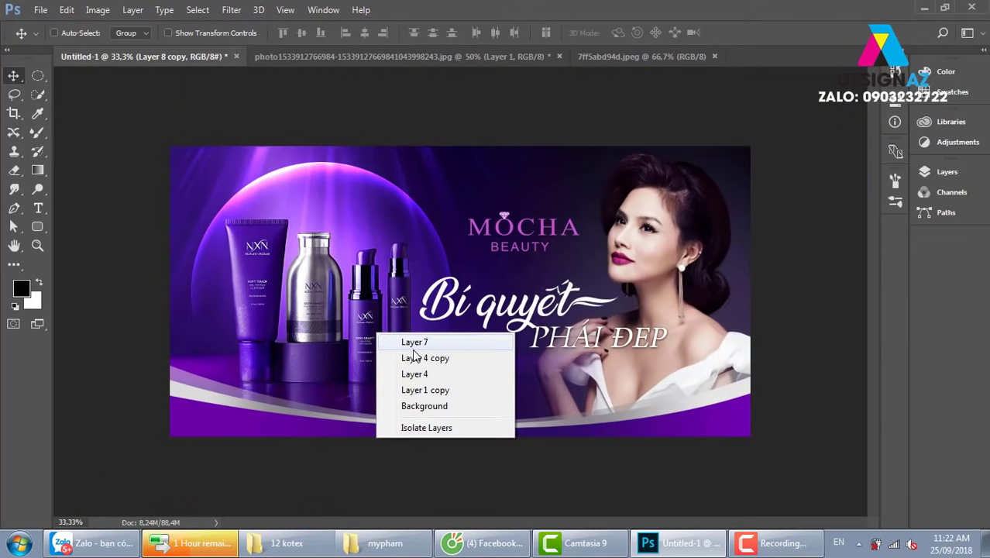
pyautogui.click(413, 346)
pyautogui.rightClick(362, 358)
pyautogui.click(379, 364)
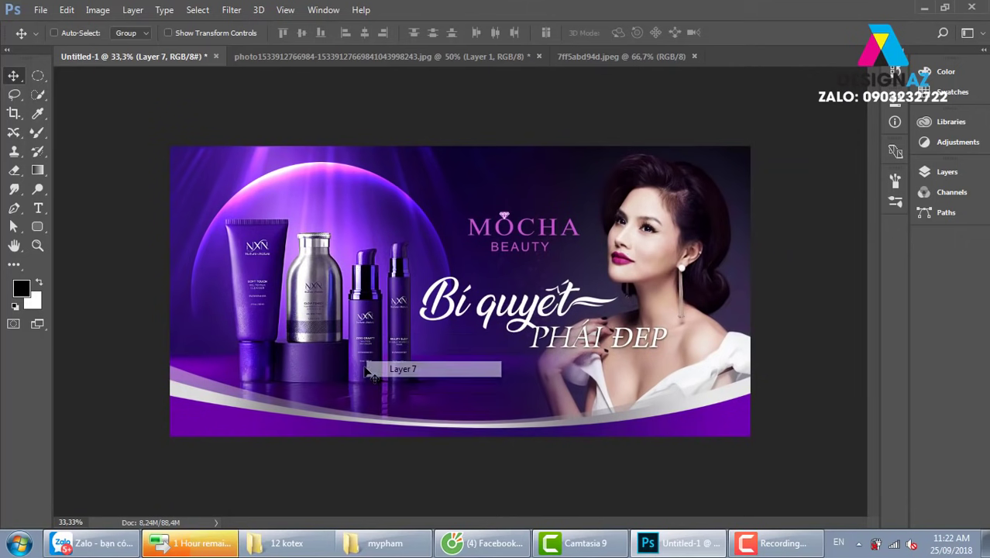
pyautogui.moveTo(380, 366)
pyautogui.mouseDown()
pyautogui.moveTo(348, 375)
pyautogui.moveTo(414, 376)
pyautogui.moveTo(308, 365)
pyautogui.mouseUp()
pyautogui.rightClick(374, 367)
pyautogui.click(411, 394)
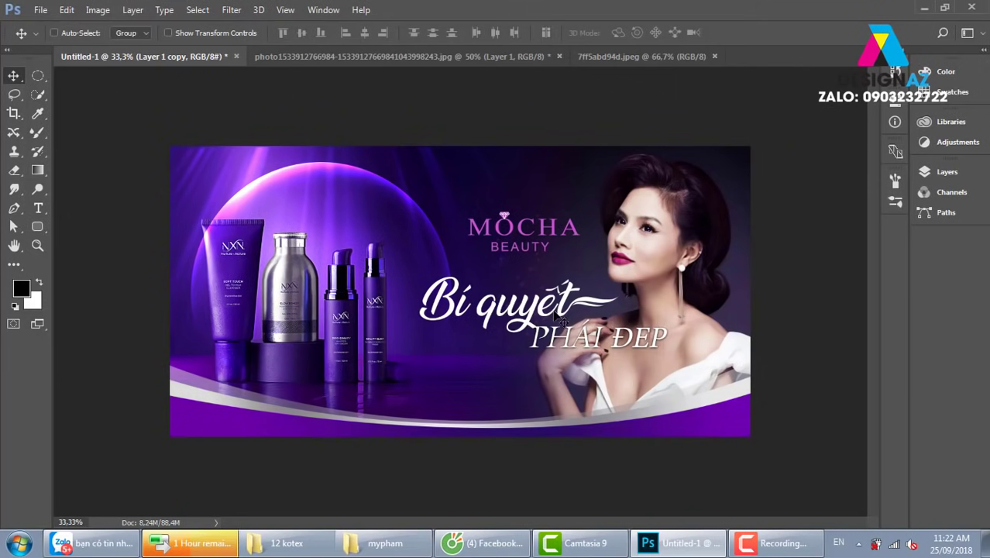
# Nudge the glow dome layers (Layer 4 copy and Layer 4) left behind the products.
pyautogui.rightClick(389, 196)
pyautogui.click(414, 202)
pyautogui.rightClick(416, 173)
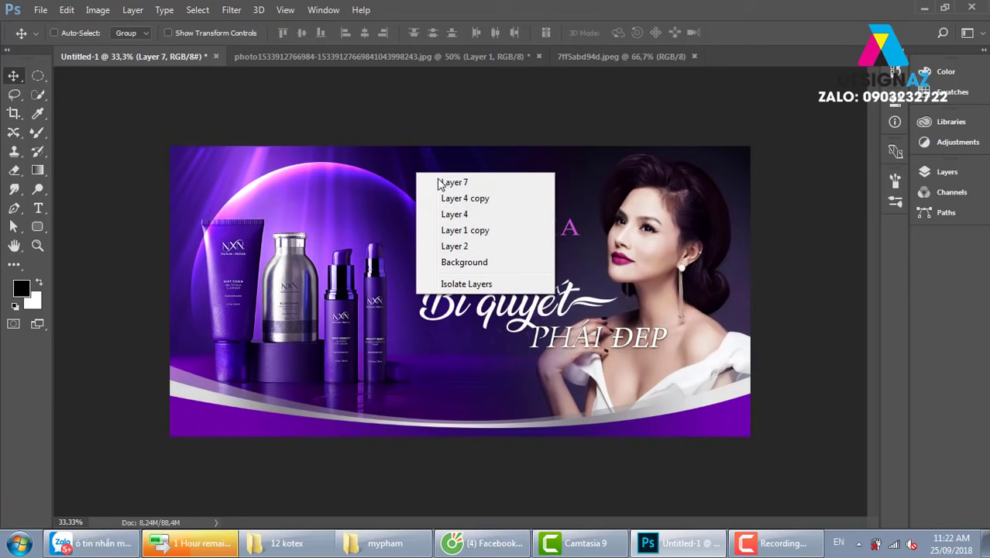
pyautogui.click(433, 186)
pyautogui.moveTo(433, 186); pyautogui.dragTo(391, 196)
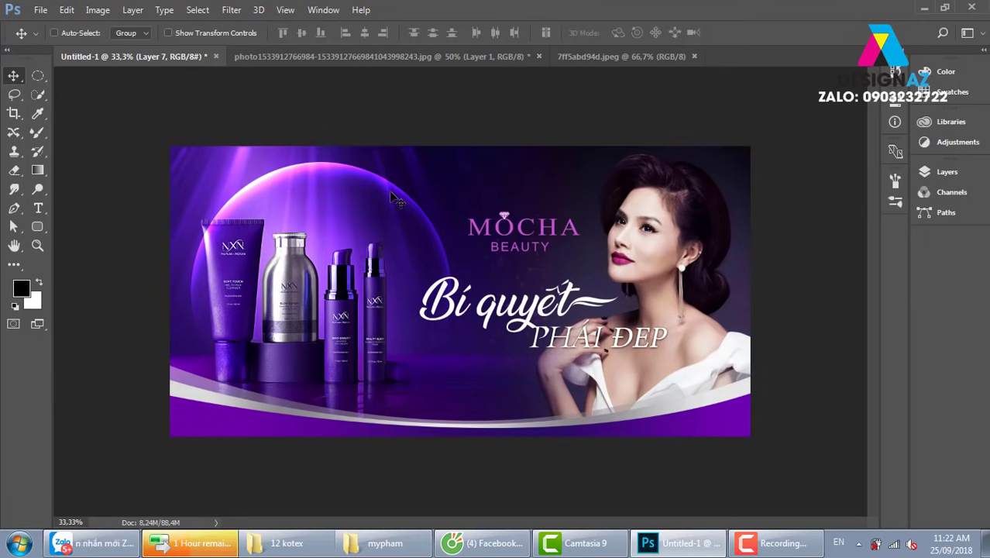
pyautogui.rightClick(393, 197)
pyautogui.rightClick(343, 168)
pyautogui.rightClick(344, 167)
pyautogui.click(364, 194)
pyautogui.moveTo(358, 190); pyautogui.dragTo(370, 175)
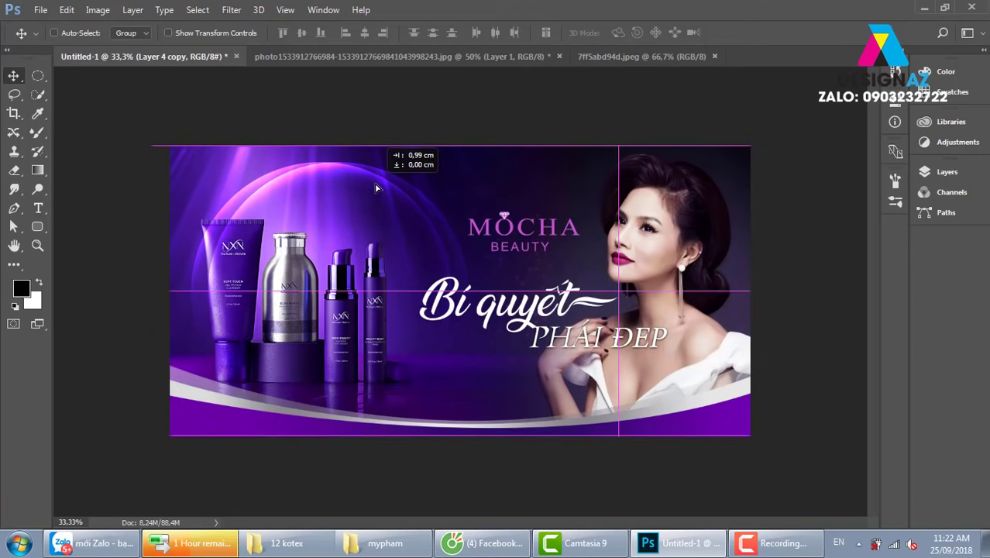
pyautogui.rightClick(369, 175)
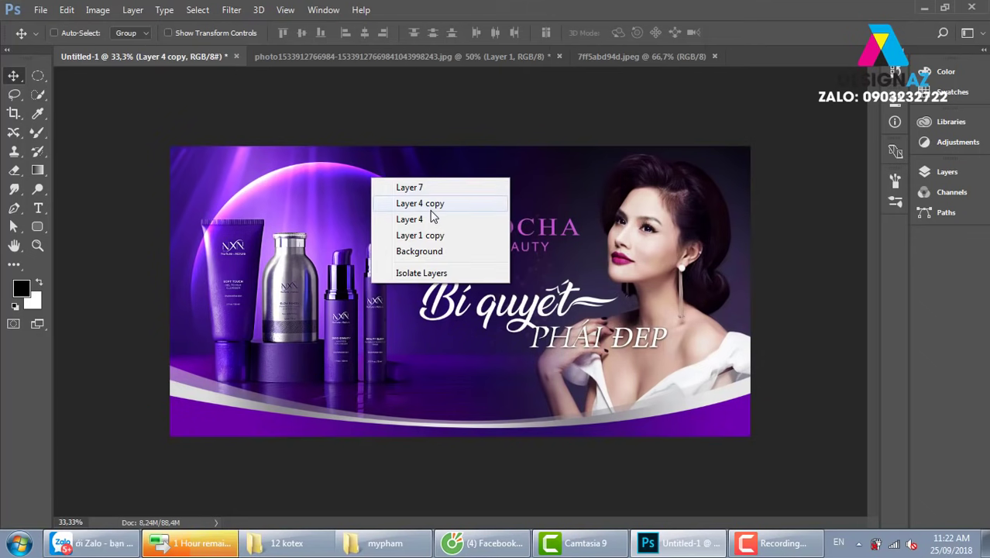
pyautogui.click(408, 220)
pyautogui.moveTo(384, 206); pyautogui.dragTo(381, 205)
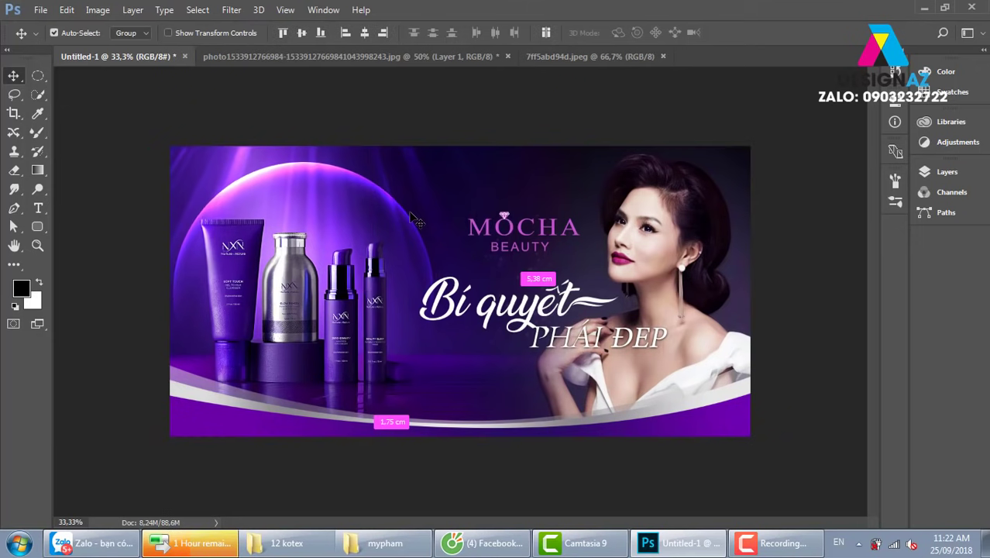
# Shrink the glow dome to about 95% and nudge it left.
pyautogui.hotkey('ctrl', 't')
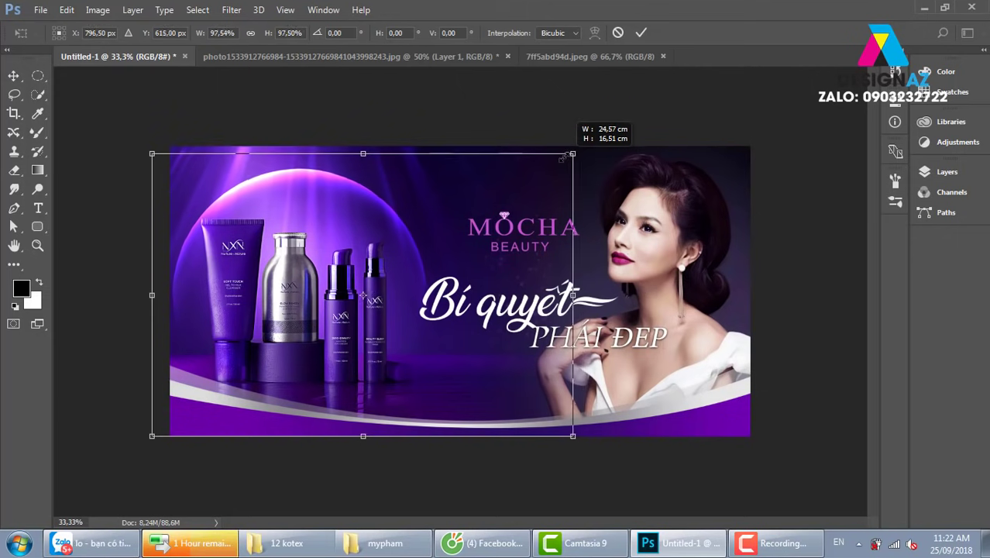
pyautogui.moveTo(582, 147); pyautogui.dragTo(557, 162)
pyautogui.moveTo(419, 216); pyautogui.dragTo(414, 215)
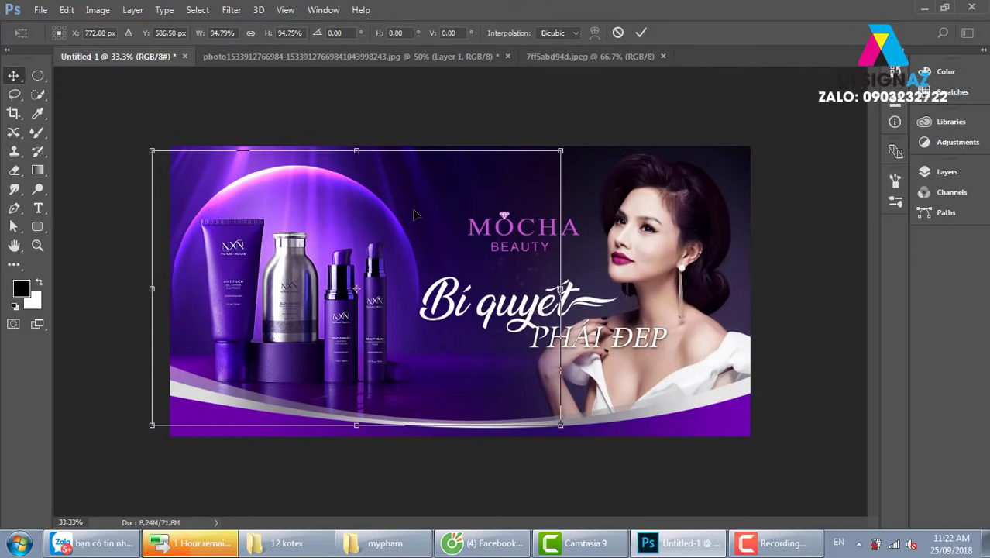
pyautogui.press('Return')
# Reposition the Bí quyết headline and its swirl layers (Layers 9–11) slightly higher.
pyautogui.rightClick(470, 310)
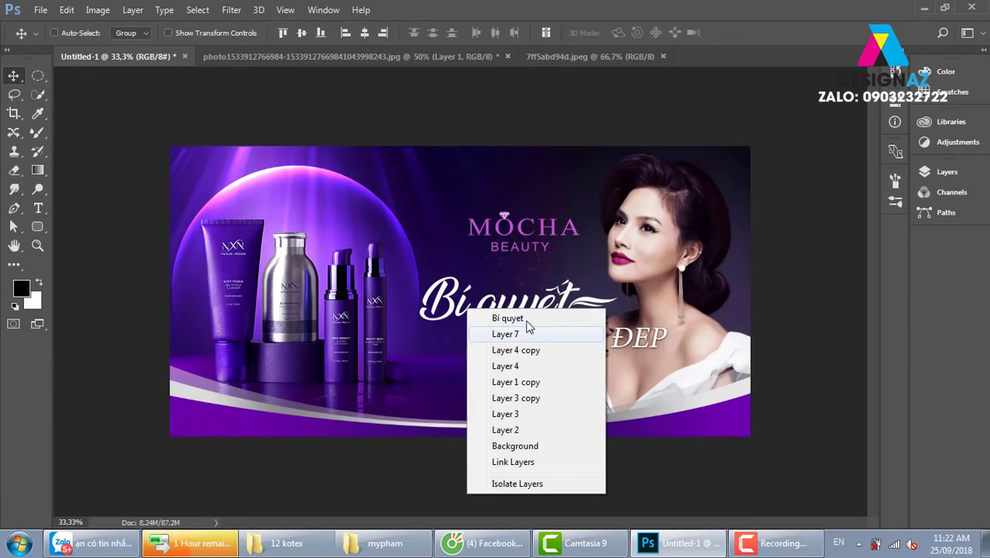
pyautogui.click(496, 316)
pyautogui.moveTo(496, 319)
pyautogui.mouseDown()
pyautogui.moveTo(487, 312)
pyautogui.moveTo(496, 322)
pyautogui.mouseUp()
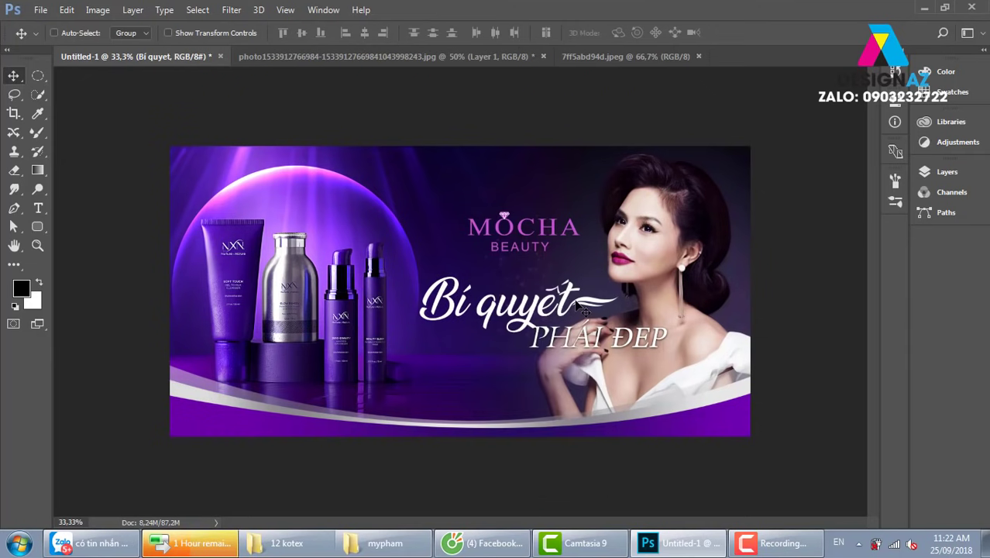
pyautogui.hotkey('ctrl', '+')
pyautogui.hotkey('ctrl', '+')
pyautogui.rightClick(653, 294)
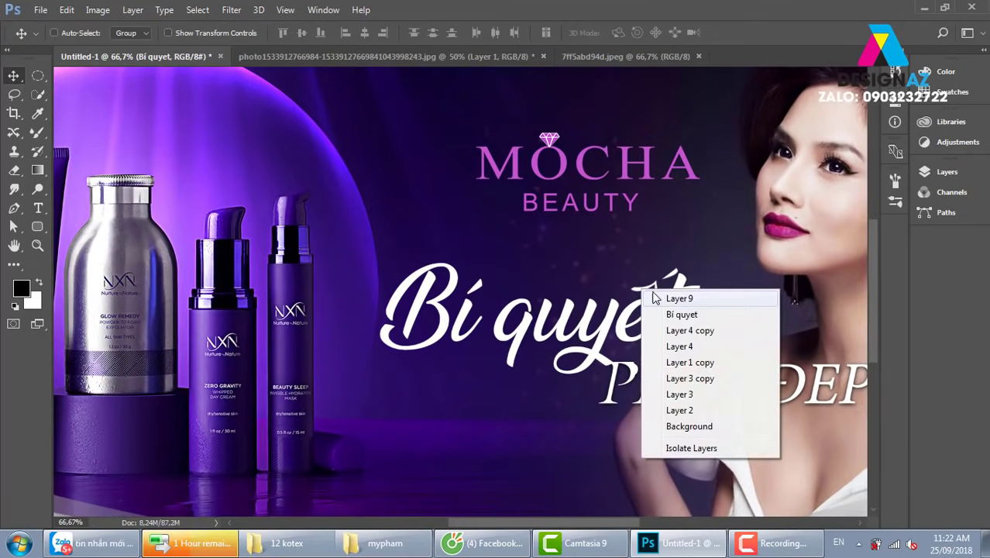
pyautogui.click(670, 304)
pyautogui.moveTo(670, 304)
pyautogui.mouseDown()
pyautogui.moveTo(732, 310)
pyautogui.moveTo(743, 331)
pyautogui.moveTo(653, 310)
pyautogui.mouseUp()
pyautogui.rightClick(735, 310)
pyautogui.click(773, 321)
pyautogui.rightClick(742, 333)
pyautogui.click(753, 327)
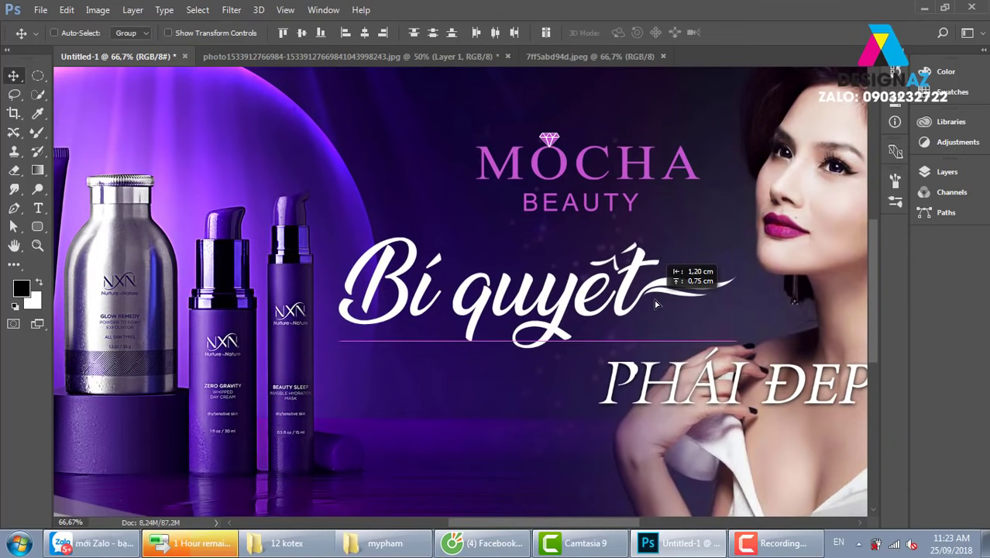
pyautogui.moveTo(653, 310); pyautogui.dragTo(654, 305)
# Move the PHÁI ĐẸP subtitle and its blurred copy up and left under Bí quyết.
pyautogui.rightClick(687, 377)
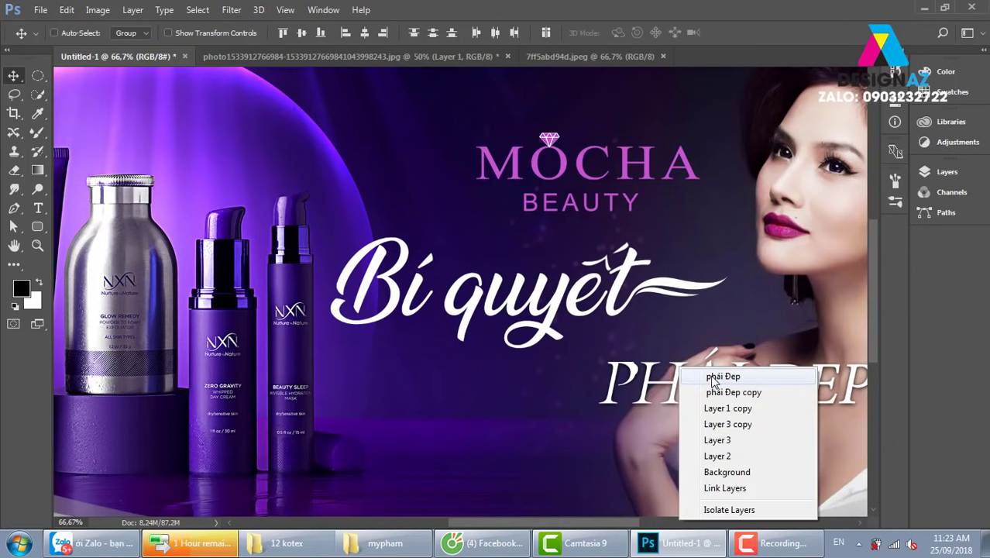
pyautogui.click(705, 379)
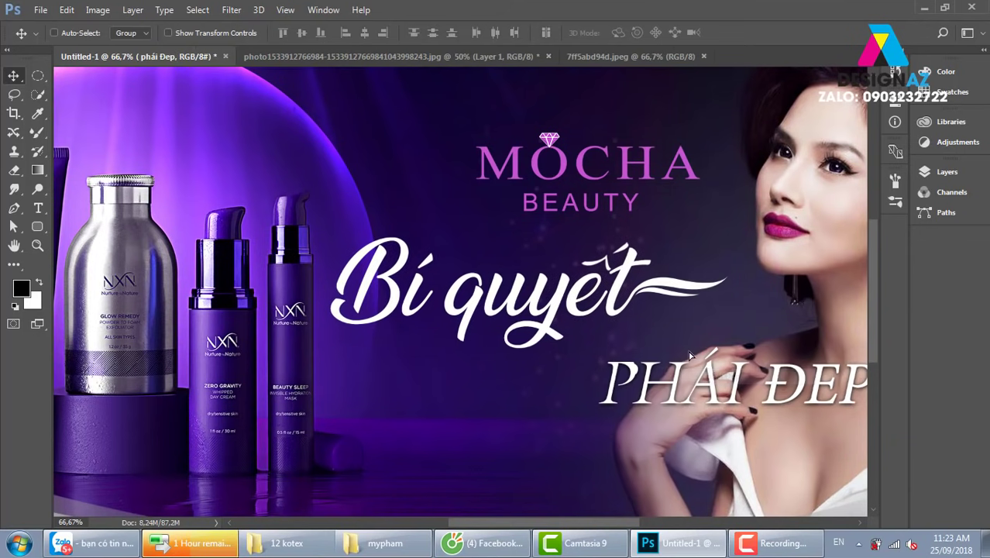
pyautogui.rightClick(676, 409)
pyautogui.click(732, 288)
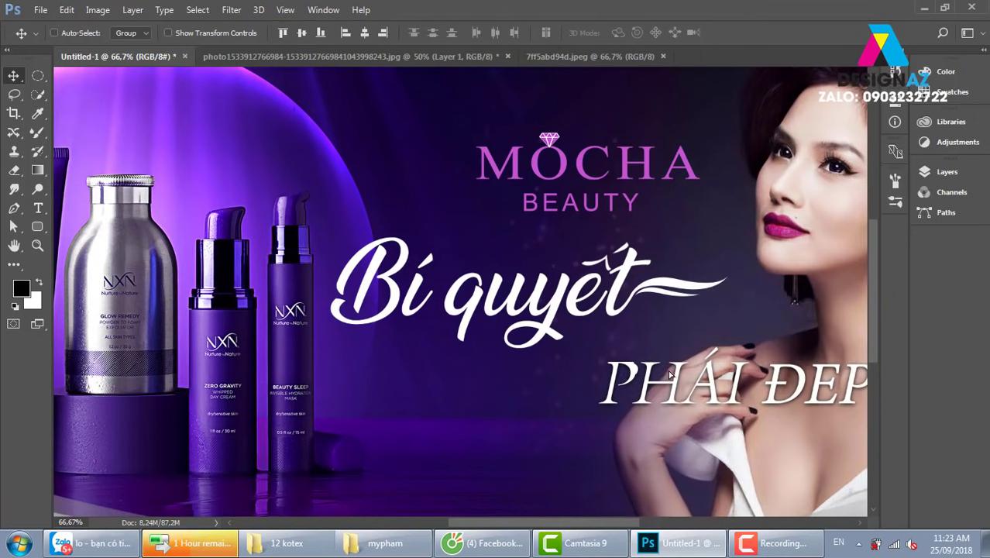
pyautogui.moveTo(670, 375); pyautogui.dragTo(627, 374)
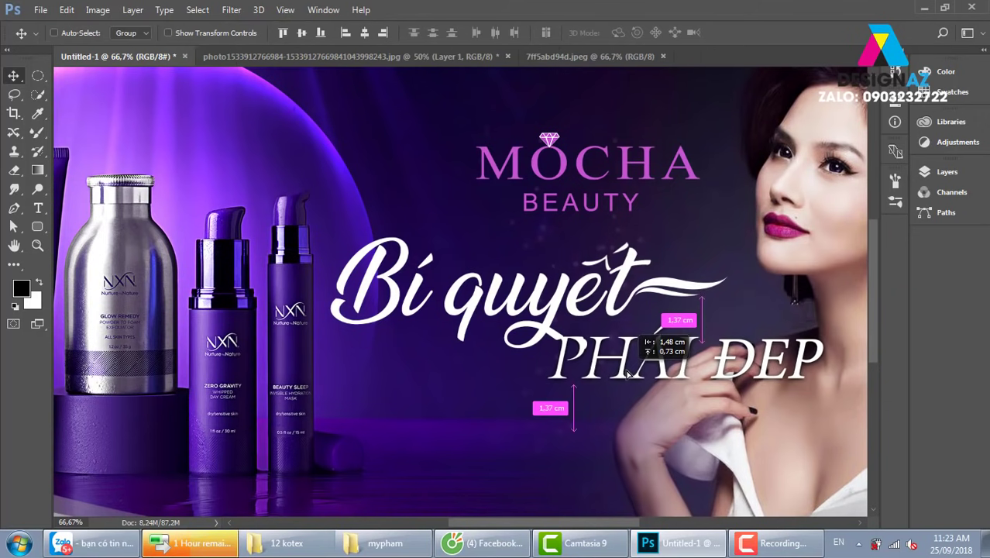
pyautogui.hotkey('ctrl', '-')
pyautogui.hotkey('ctrl', '-')
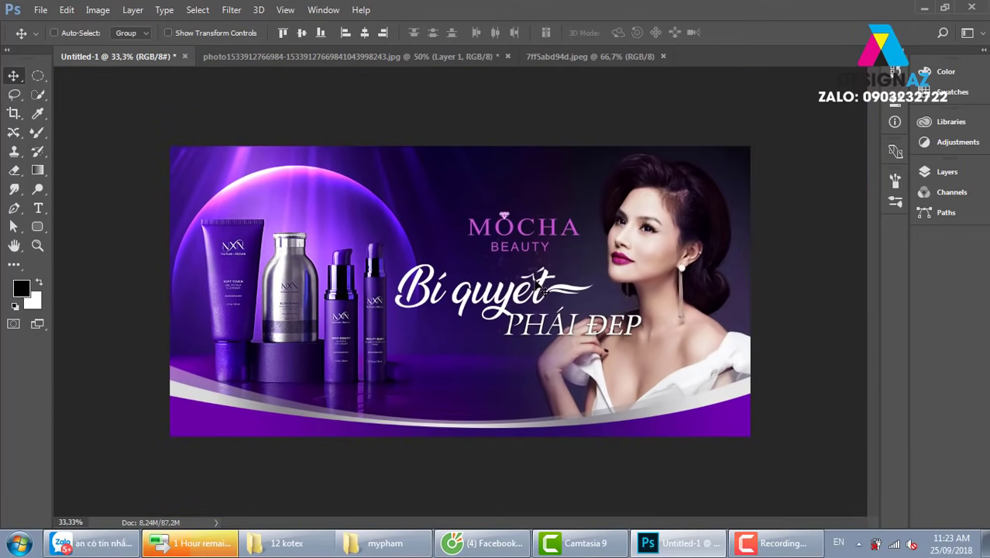
# Realign the MOCHA BEAUTY logo (Layer 8) and its Layer 8 copy duplicate.
pyautogui.rightClick(556, 237)
pyautogui.click(570, 237)
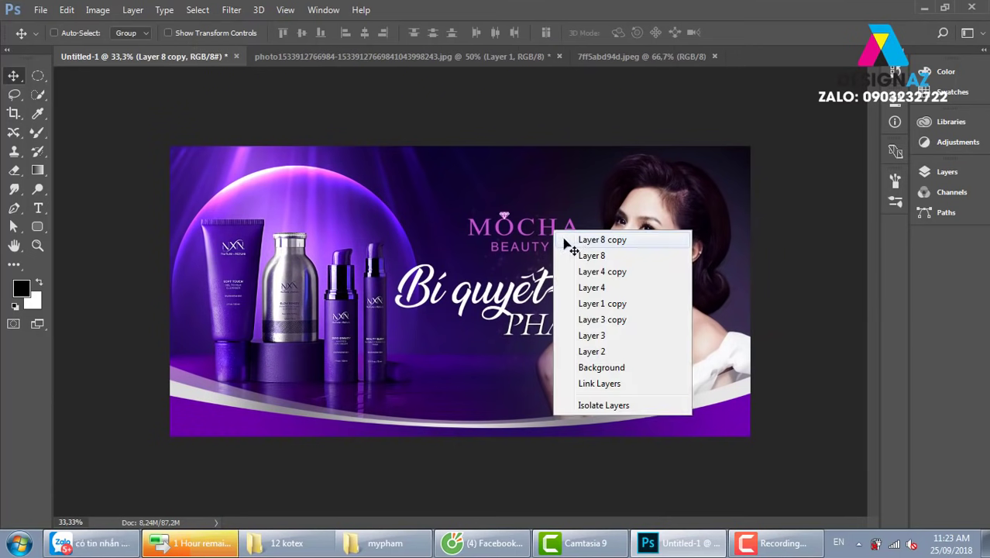
pyautogui.moveTo(552, 235)
pyautogui.mouseDown()
pyautogui.moveTo(521, 224)
pyautogui.moveTo(535, 232)
pyautogui.mouseUp()
pyautogui.rightClick(572, 228)
pyautogui.click(604, 241)
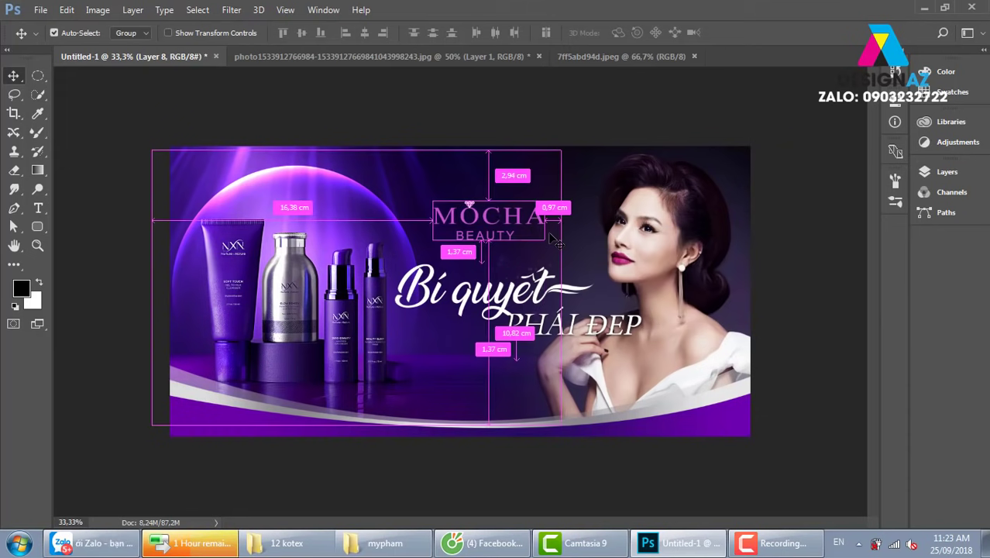
pyautogui.moveTo(556, 241); pyautogui.dragTo(589, 214)
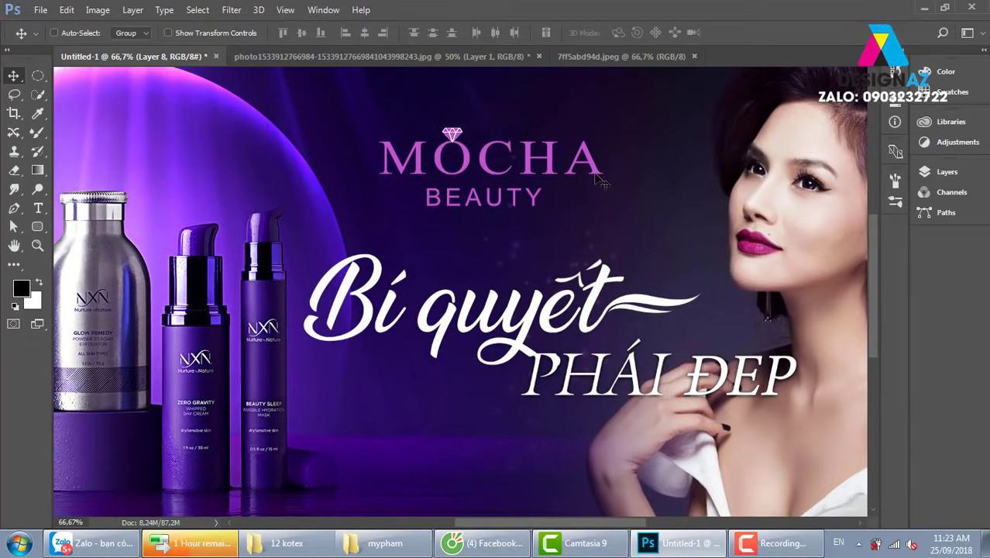
pyautogui.rightClick(596, 172)
pyautogui.click(612, 173)
pyautogui.moveTo(601, 175)
pyautogui.mouseDown()
pyautogui.moveTo(577, 175)
pyautogui.moveTo(589, 177)
pyautogui.mouseUp()
# Shift Layer 4 slightly, then undo a stray move of the MOCHA BEAUTY duplicate.
pyautogui.rightClick(539, 200)
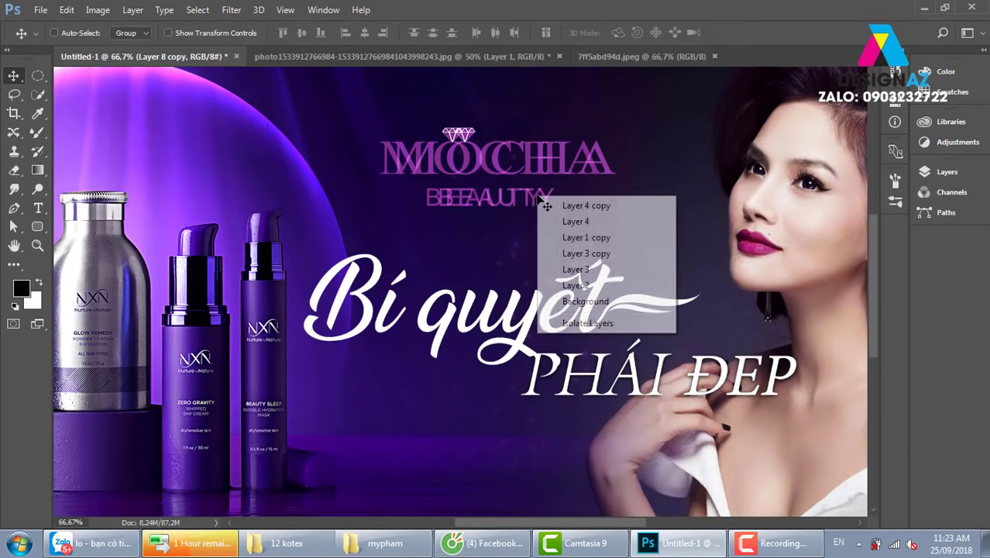
pyautogui.click(580, 223)
pyautogui.moveTo(581, 223); pyautogui.dragTo(551, 200)
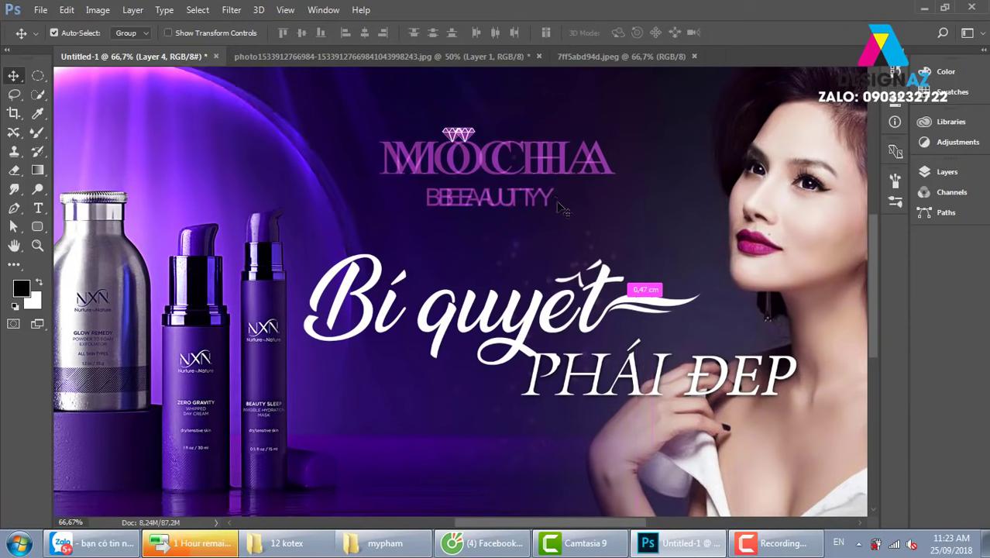
pyautogui.rightClick(549, 198)
pyautogui.click(596, 205)
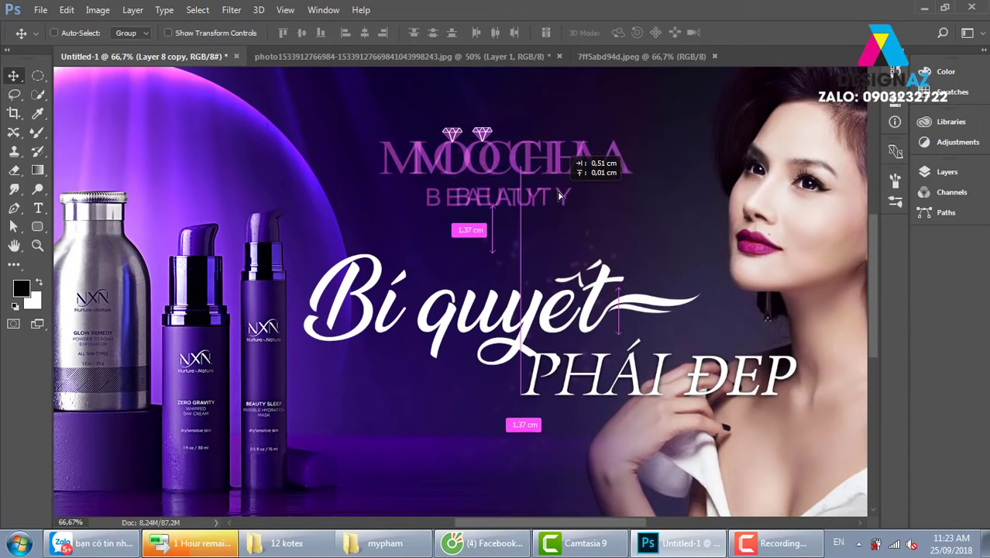
pyautogui.moveTo(580, 205); pyautogui.dragTo(649, 190)
pyautogui.hotkey('ctrl', 'z')
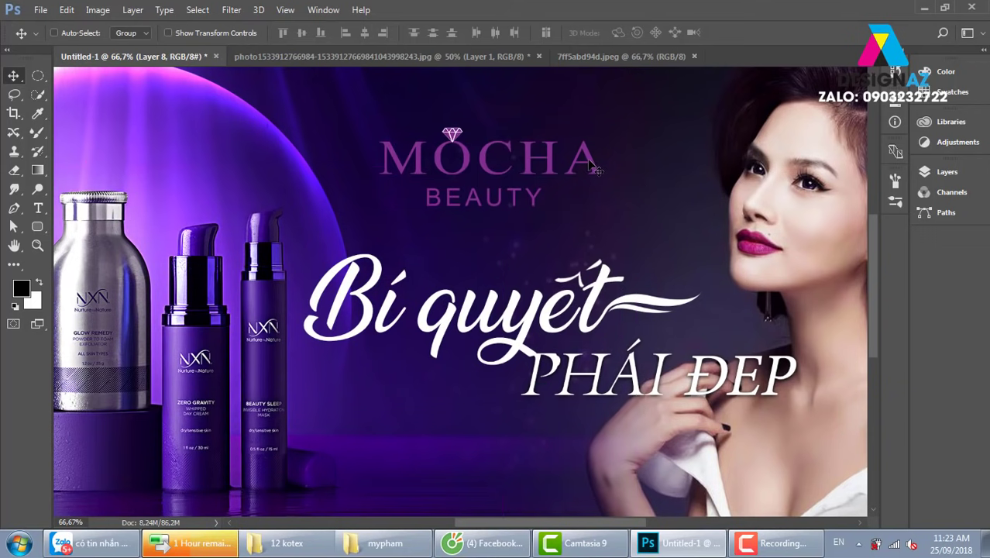
# Nudge the Layer 8 MOCHA BEAUTY logo right into line above the headline.
pyautogui.rightClick(591, 164)
pyautogui.click(612, 169)
pyautogui.moveTo(612, 169); pyautogui.dragTo(625, 226)
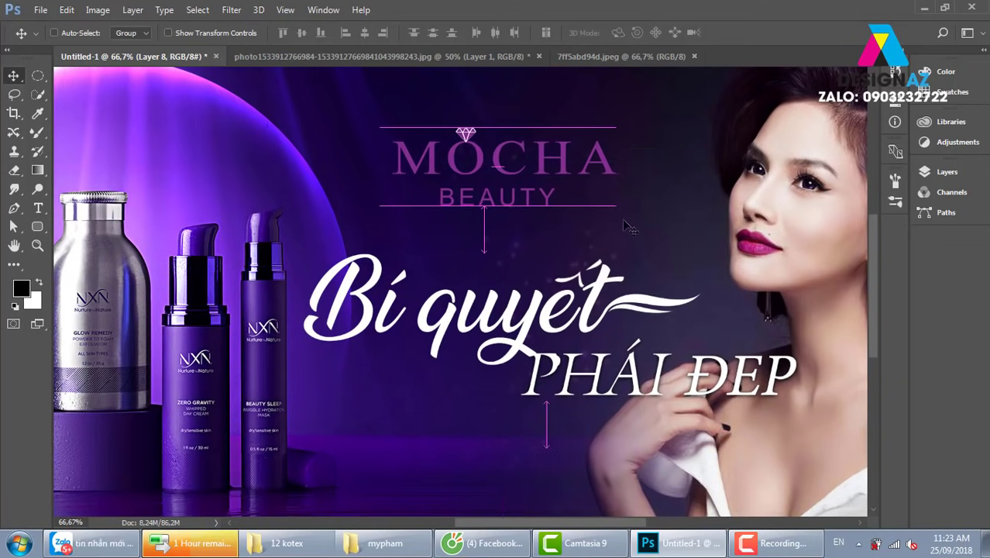
pyautogui.hotkey('ctrl', '-')
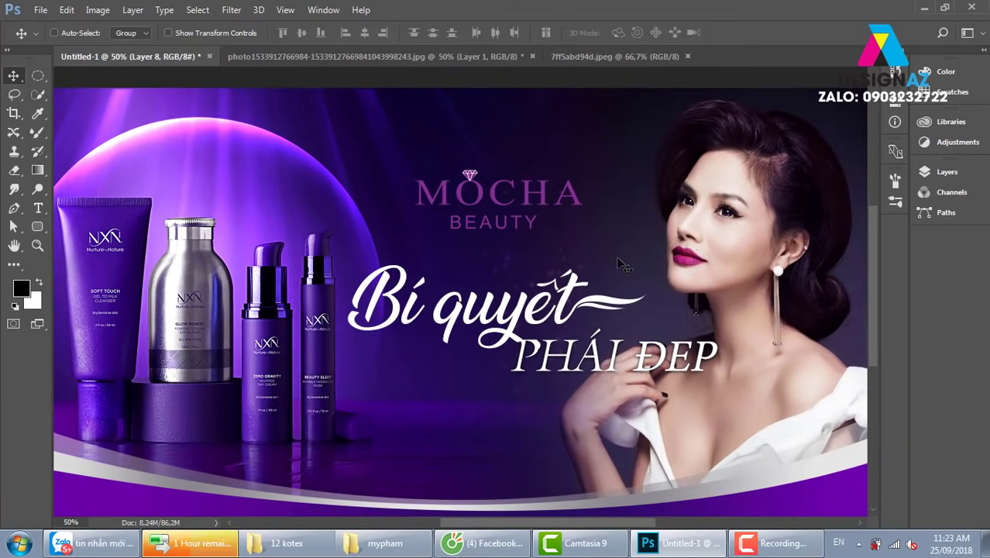
pyautogui.press('F8')
pyautogui.press('F8')
# Duplicate the MOCHA BEAUTY logo layer and set the copy to Screen blending.
pyautogui.press('F7')
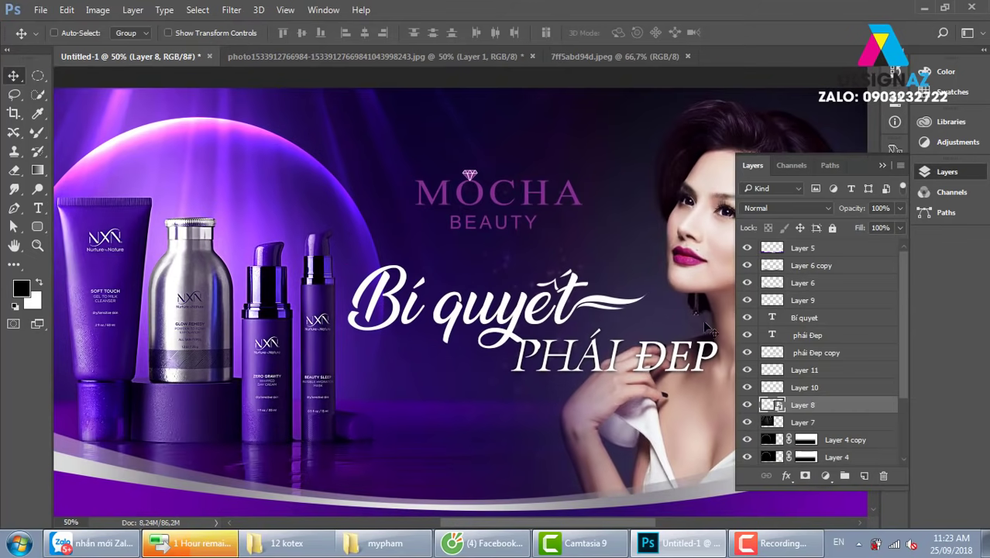
pyautogui.moveTo(511, 202)
pyautogui.mouseDown()
pyautogui.moveTo(564, 179)
pyautogui.moveTo(510, 201)
pyautogui.mouseUp()
pyautogui.click(763, 208)
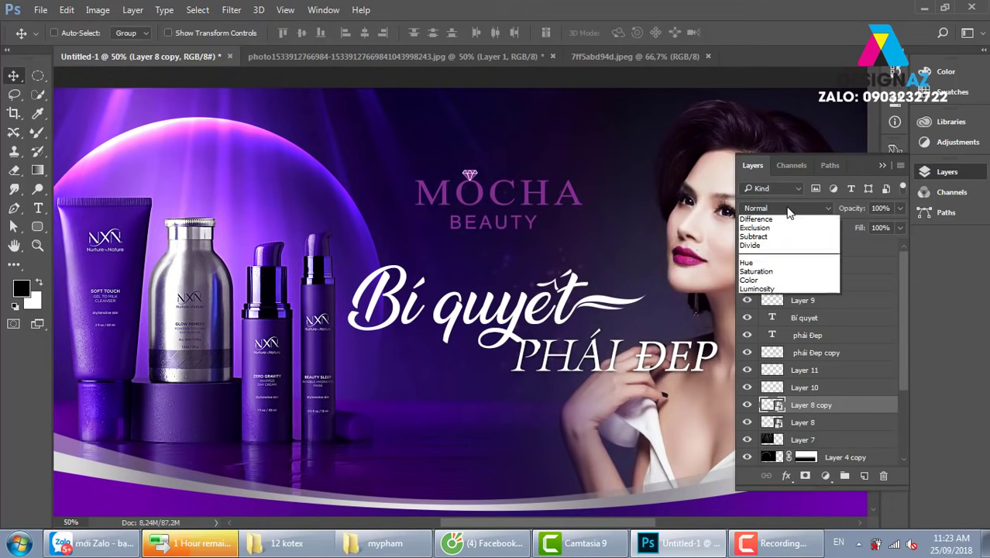
pyautogui.click(752, 308)
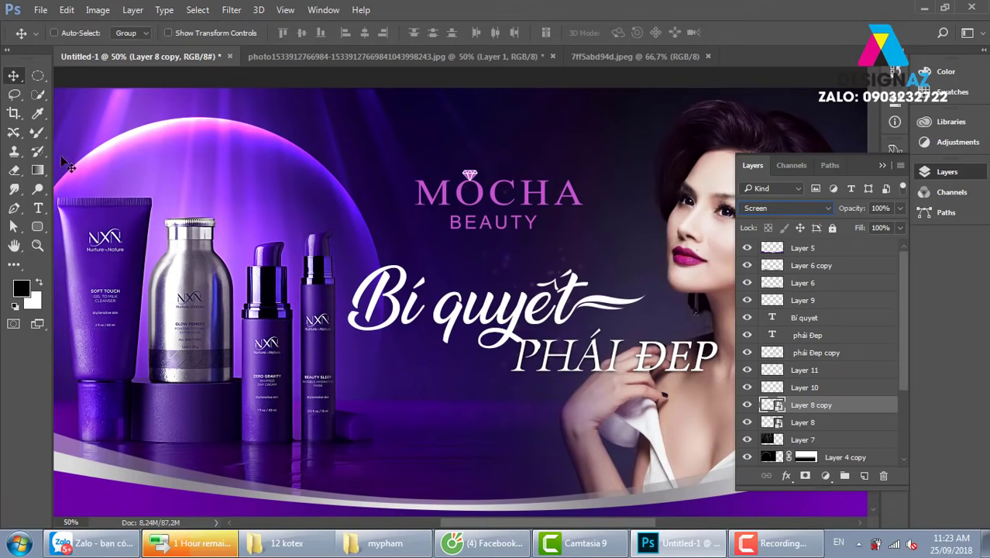
# Fill a thin strip under BEAUTY with the MOCHA pink on a new Layer 12.
pyautogui.click(40, 79)
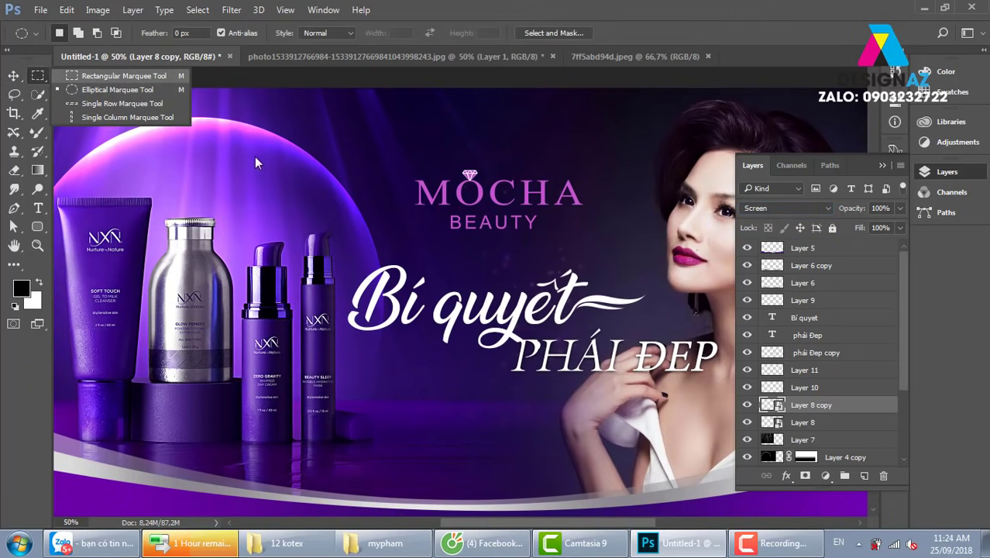
pyautogui.click(108, 76)
pyautogui.moveTo(381, 234); pyautogui.dragTo(639, 237)
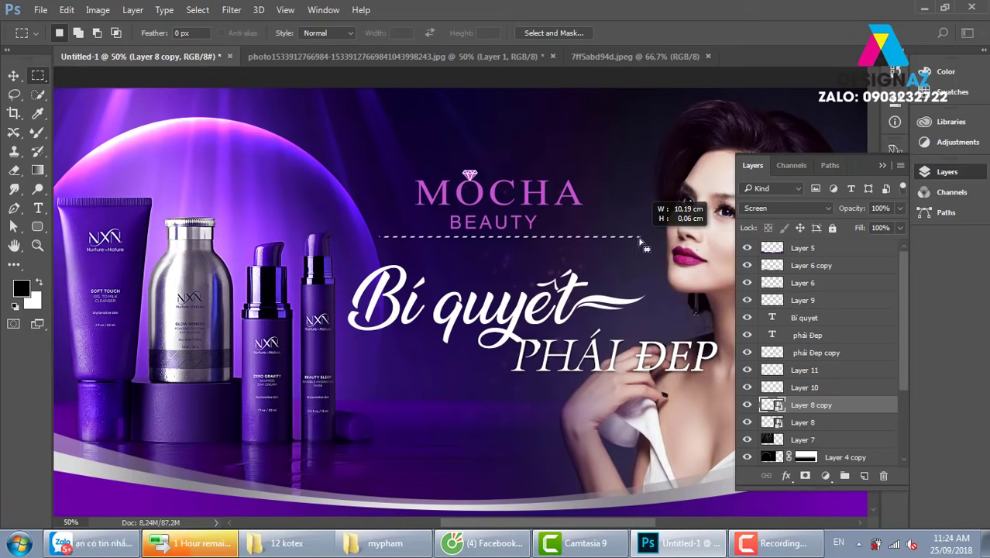
pyautogui.moveTo(639, 236); pyautogui.dragTo(639, 236)
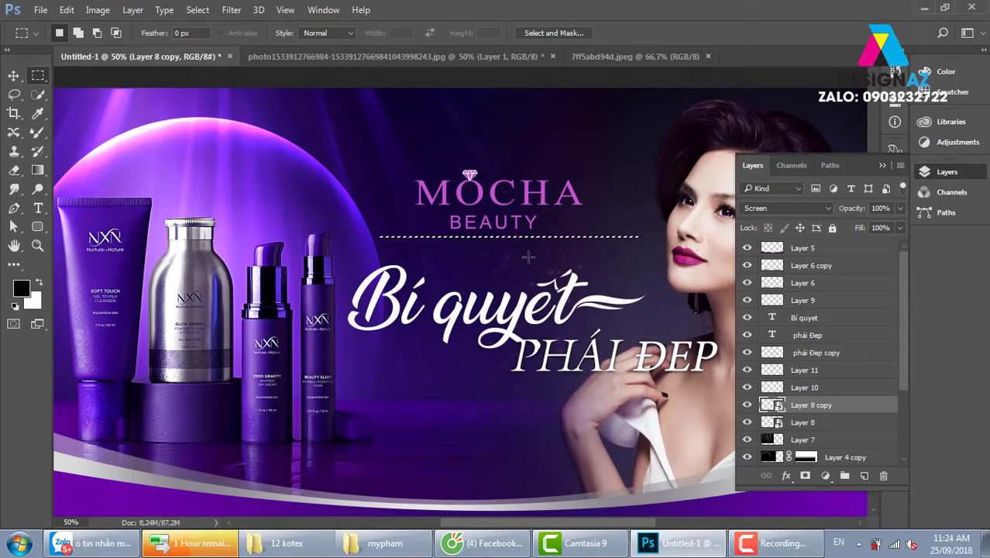
pyautogui.press('i')
pyautogui.click(547, 189)
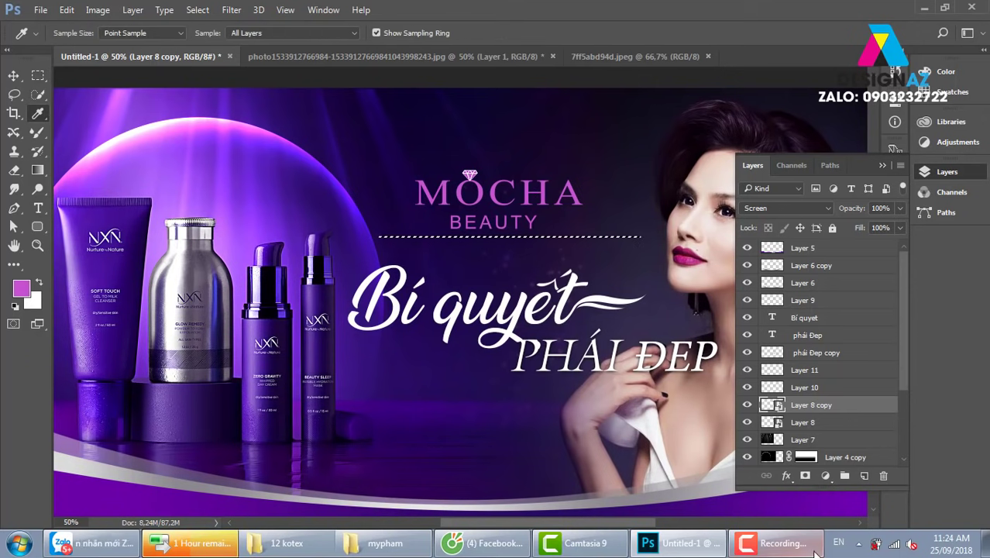
pyautogui.click(864, 475)
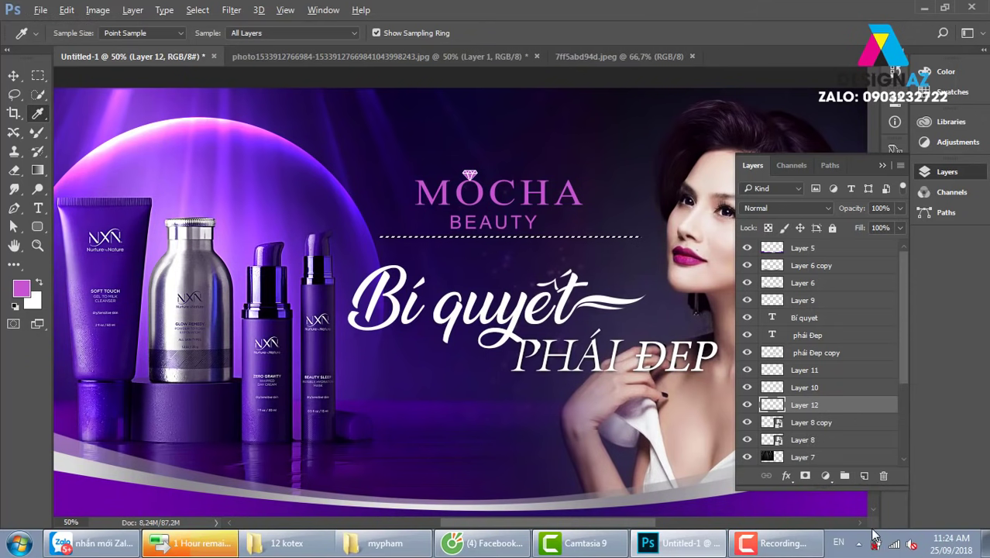
pyautogui.hotkey('alt', 'BackSpace')
pyautogui.press('v')
pyautogui.hotkey('ctrl', 'd')
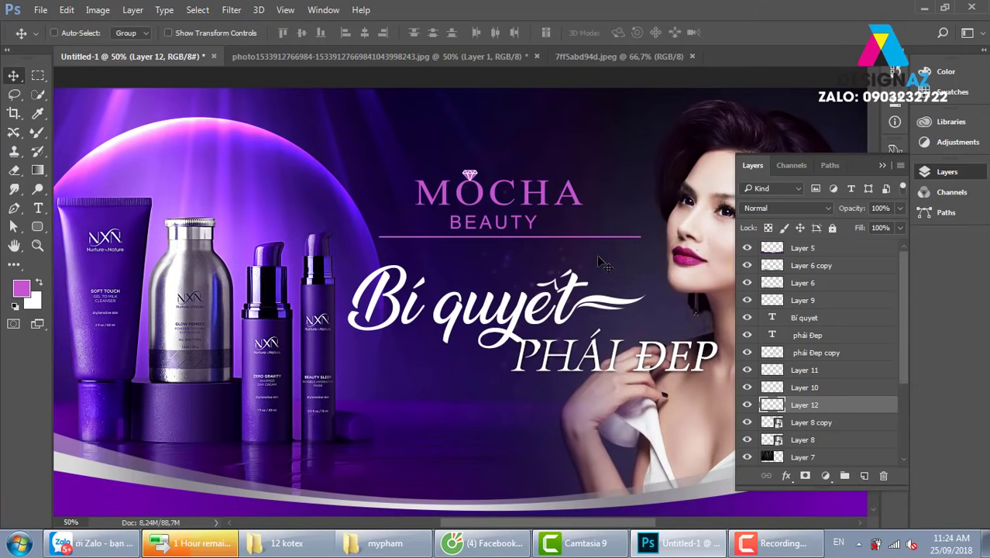
# Erase the right end of the pink line under BEAUTY.
pyautogui.press('m')
pyautogui.moveTo(601, 169); pyautogui.dragTo(693, 313)
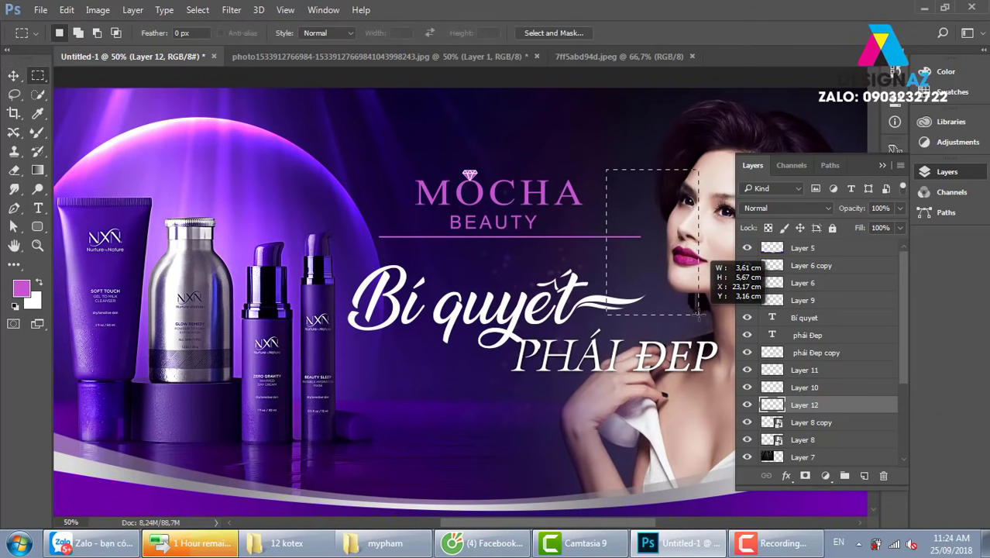
pyautogui.moveTo(693, 313); pyautogui.dragTo(701, 314)
pyautogui.press('Delete')
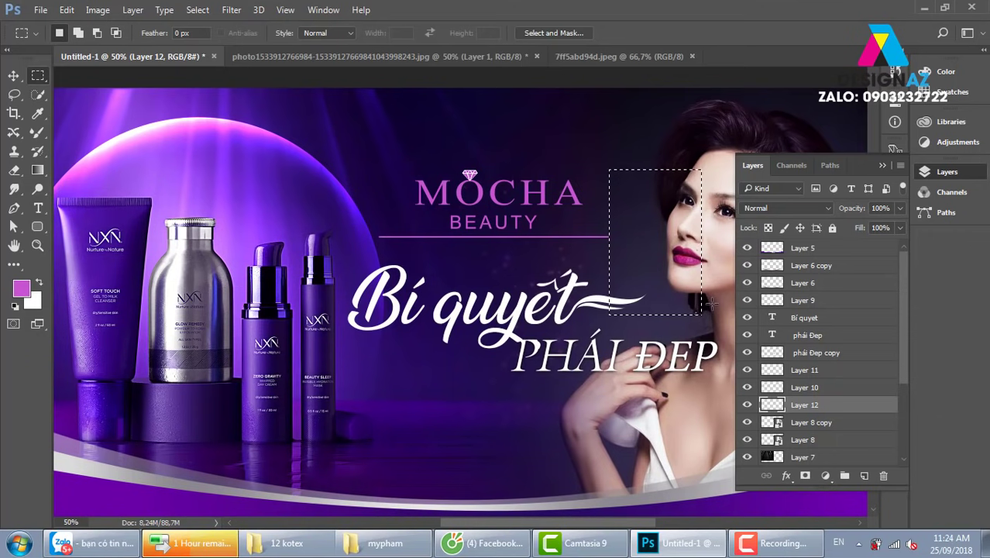
pyautogui.hotkey('ctrl', 'd')
pyautogui.press('v')
# Add a small pink square on a new layer and rotate it 45° into a diamond on the line.
pyautogui.hotkey('ctrl', '+')
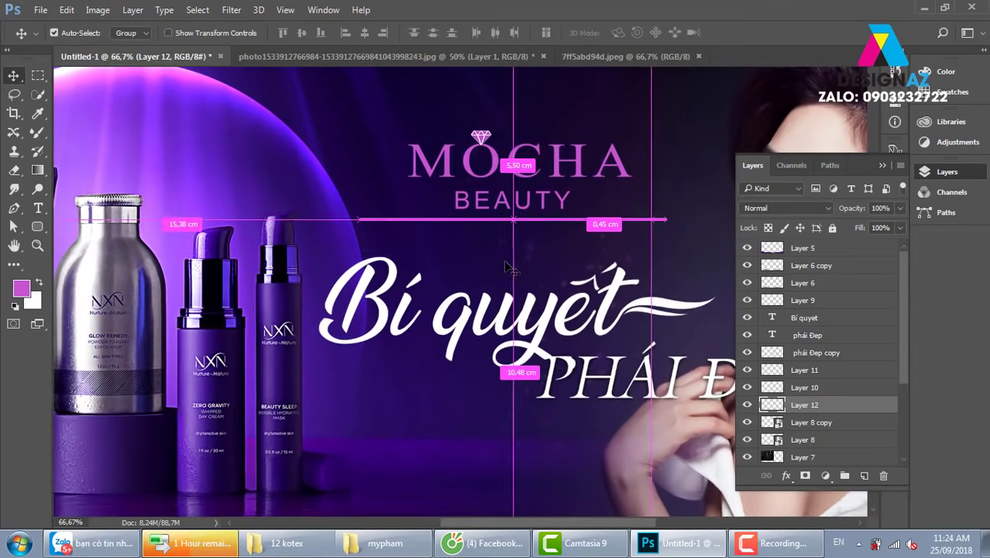
pyautogui.hotkey('ctrl', '+')
pyautogui.click(37, 75)
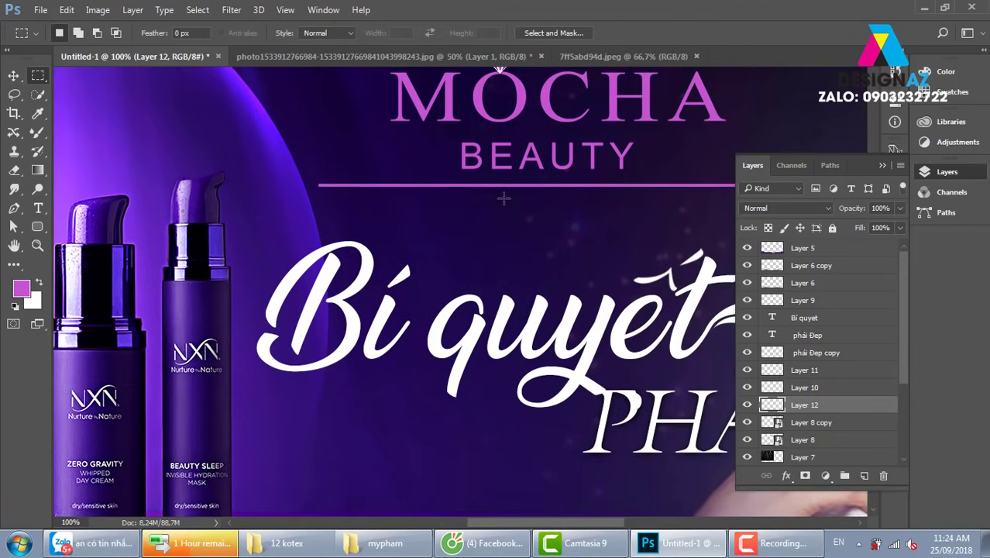
pyautogui.moveTo(519, 192); pyautogui.dragTo(533, 205)
pyautogui.click(864, 475)
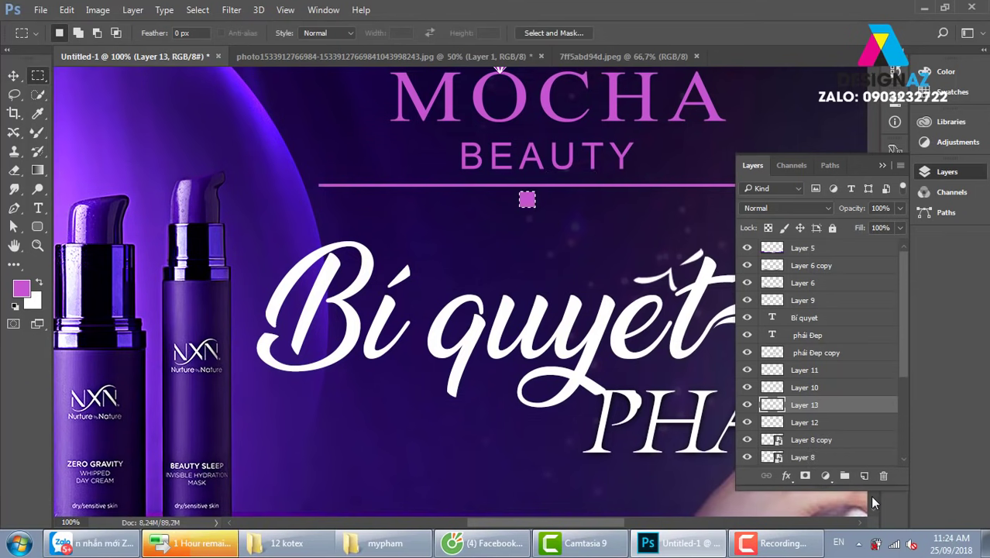
pyautogui.press('v')
pyautogui.hotkey('ctrl', 'd')
pyautogui.moveTo(528, 209); pyautogui.dragTo(533, 204)
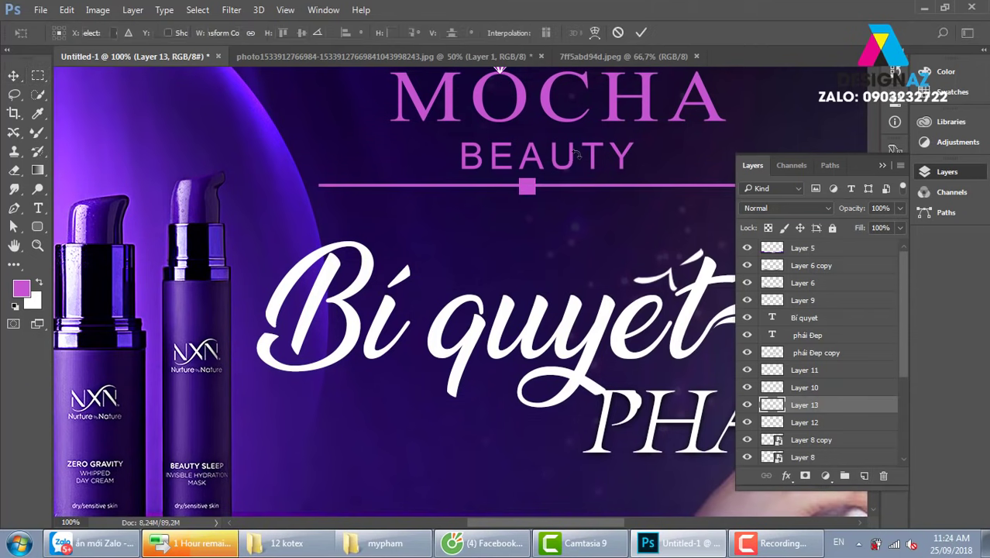
pyautogui.hotkey('ctrl', 't')
pyautogui.moveTo(587, 147); pyautogui.dragTo(577, 191)
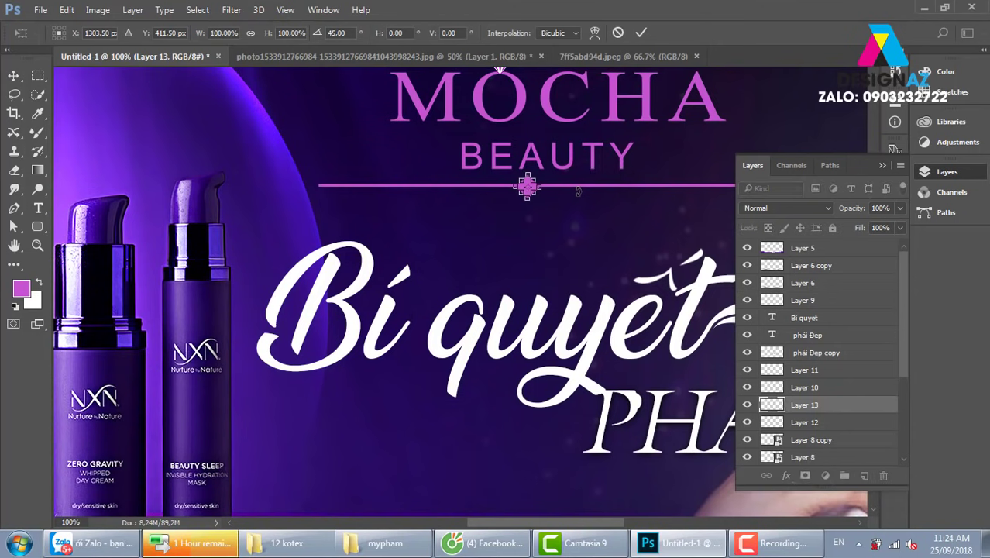
pyautogui.press('Return')
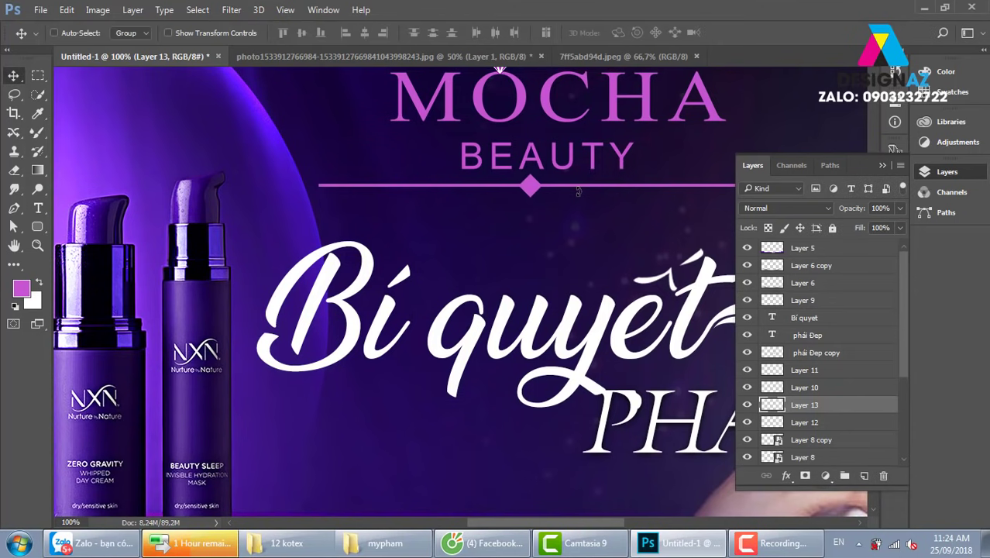
pyautogui.hotkey('ctrl', '-')
pyautogui.hotkey('ctrl', '-')
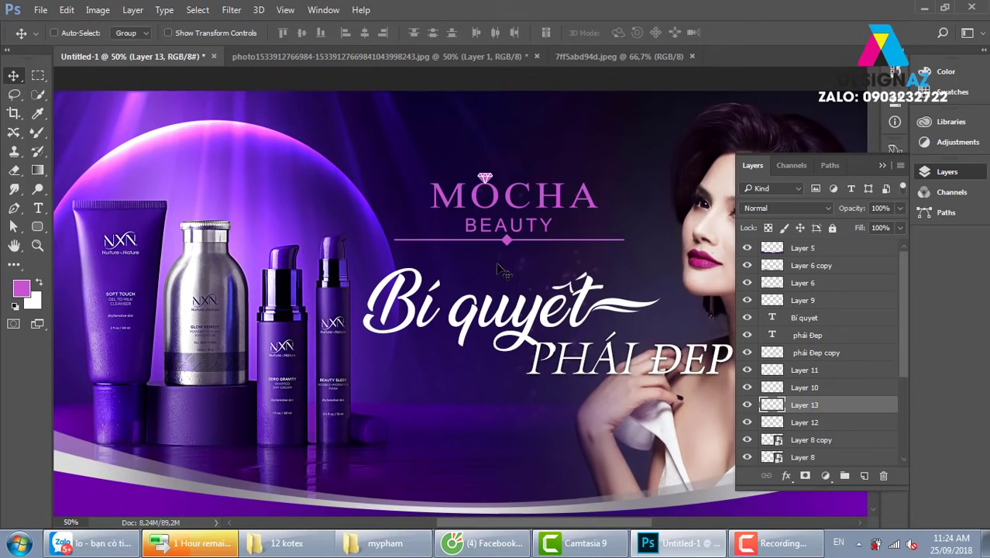
# Merge the line and diamond, set them to 50% opacity, and nudge them lower.
pyautogui.keyDown('shift'); pyautogui.click(806, 426); pyautogui.keyUp('shift')
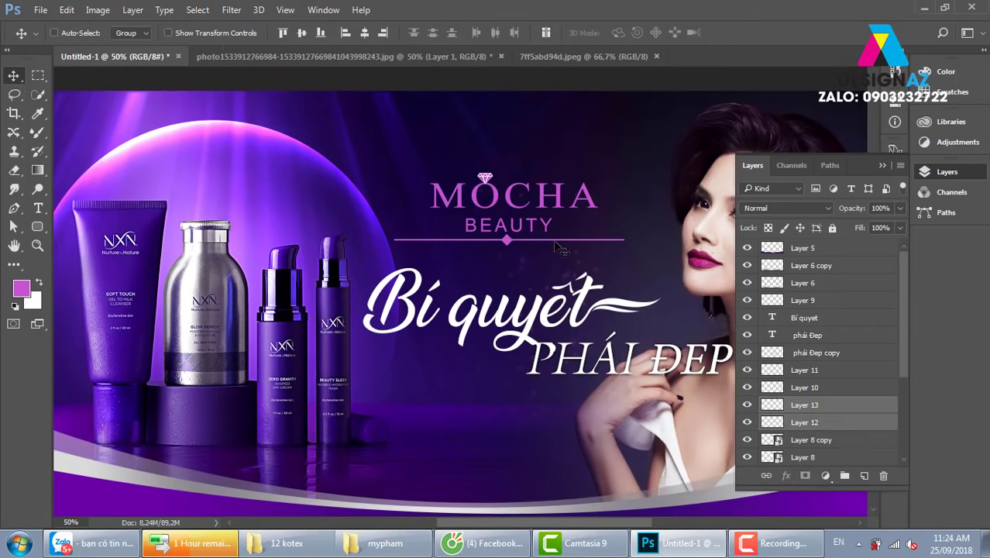
pyautogui.hotkey('ctrl', 'e')
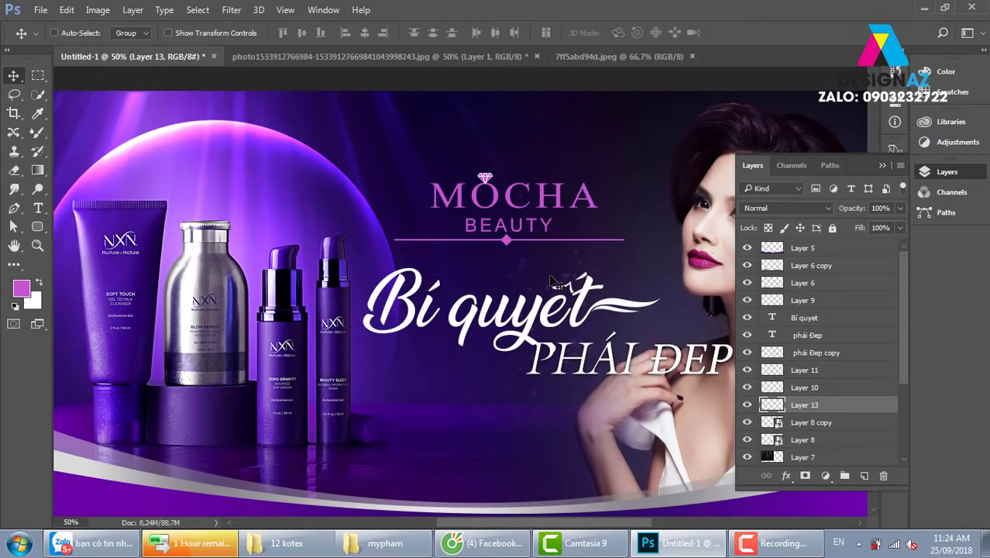
pyautogui.press('5')
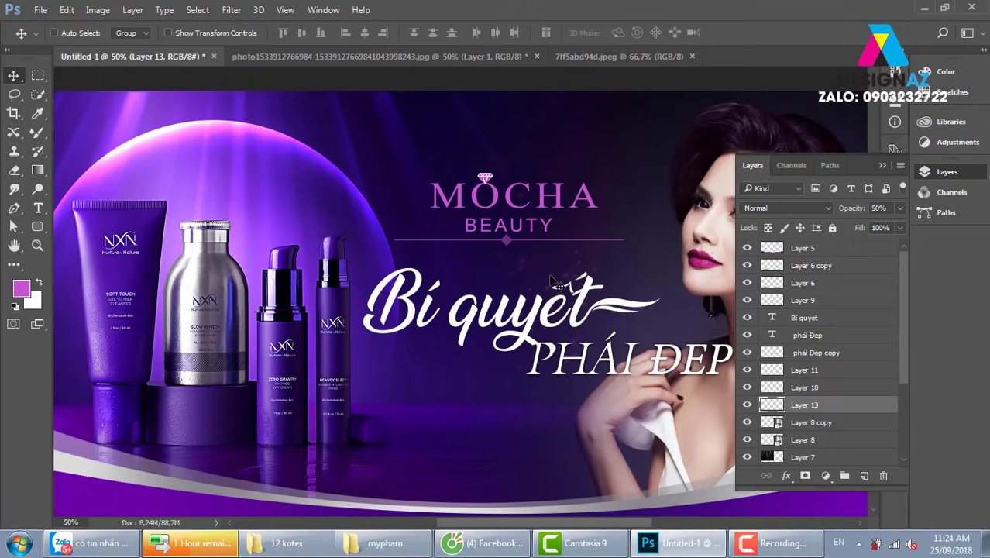
pyautogui.hotkey('shift', 'Down')
pyautogui.hotkey('shift', 'Down')
pyautogui.hotkey('ctrl', '-')
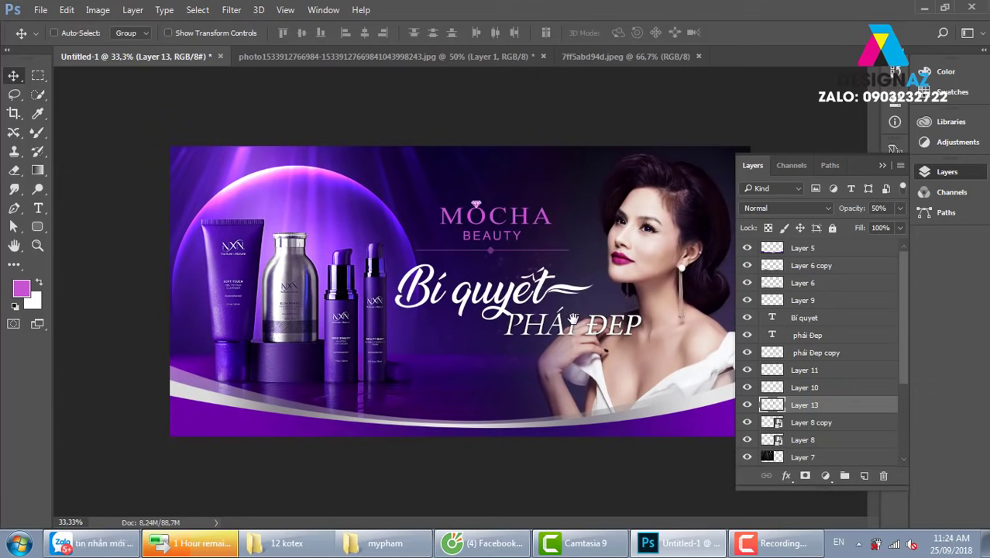
pyautogui.hotkey('ctrl', '-')
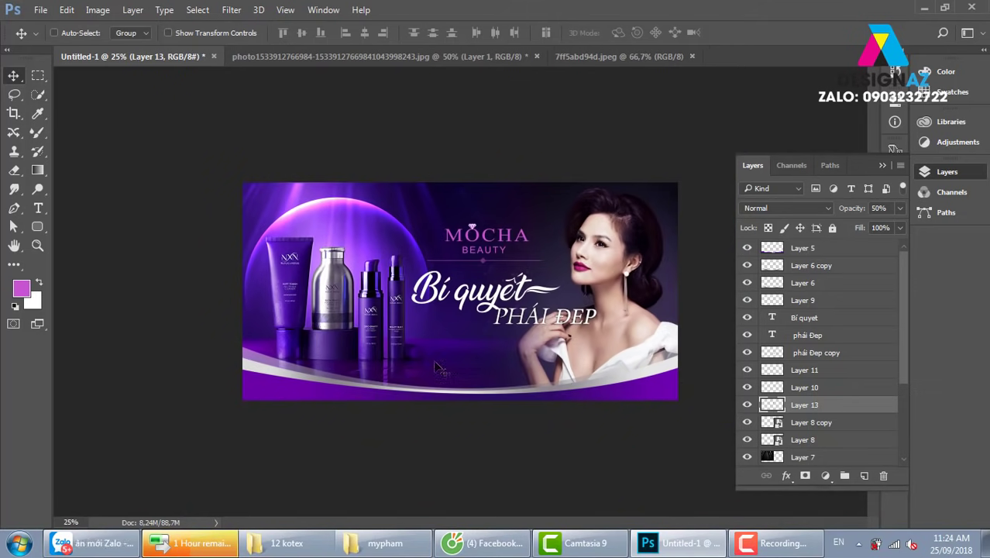
pyautogui.hotkey('ctrl', '+')
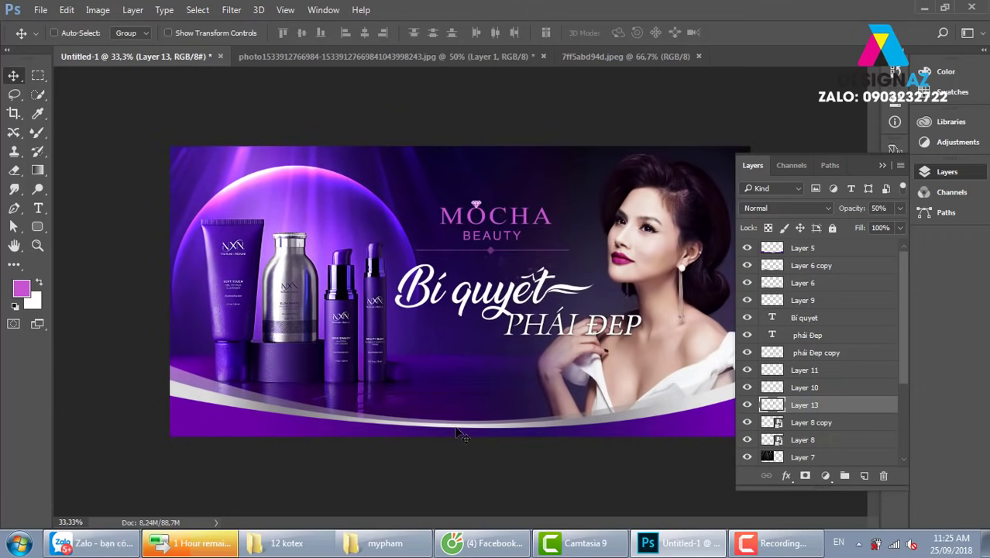
pyautogui.press('ctrl')
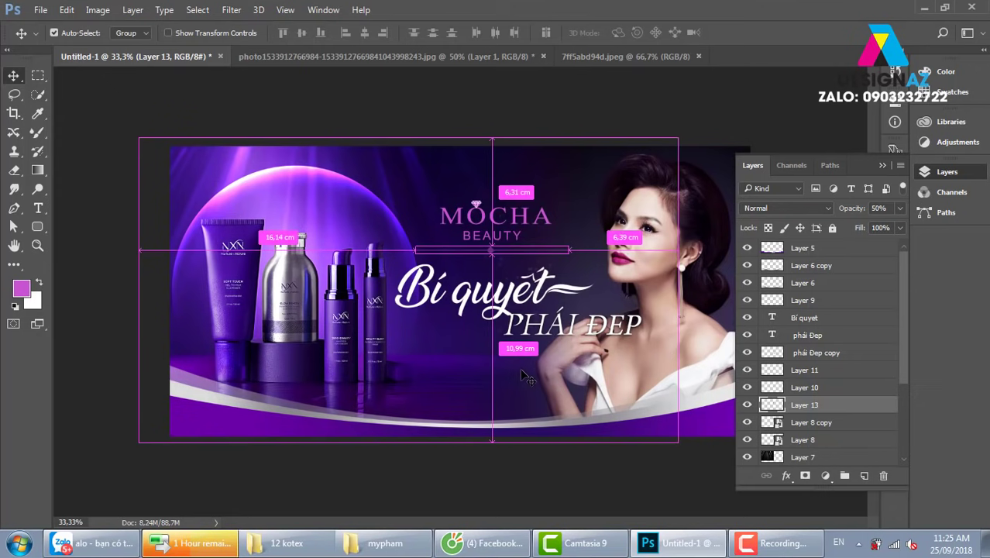
pyautogui.hotkey('ctrl', '+')
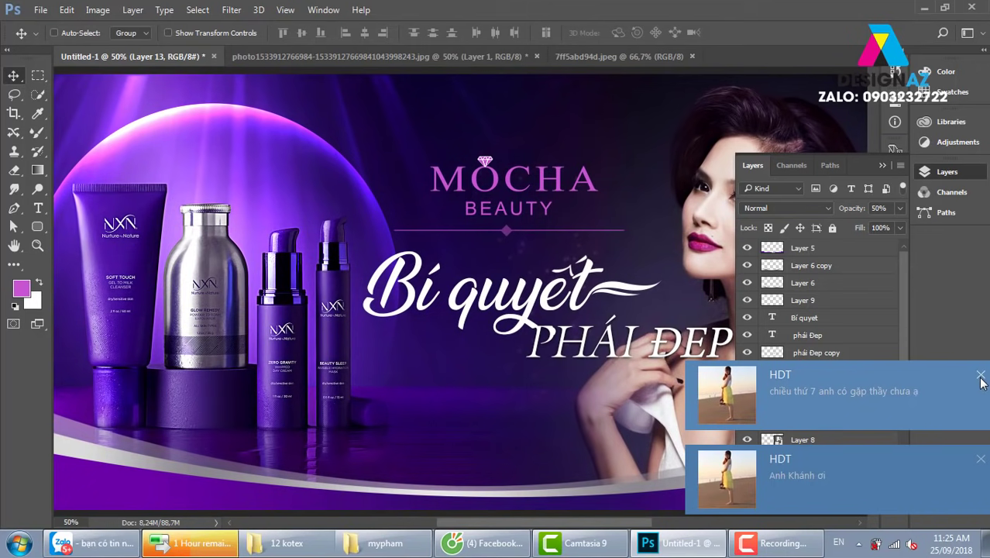
# Select the headline layers together: Layer 10, Layer 11, the Bí quyết text and Layer 9.
pyautogui.click(981, 376)
pyautogui.click(980, 461)
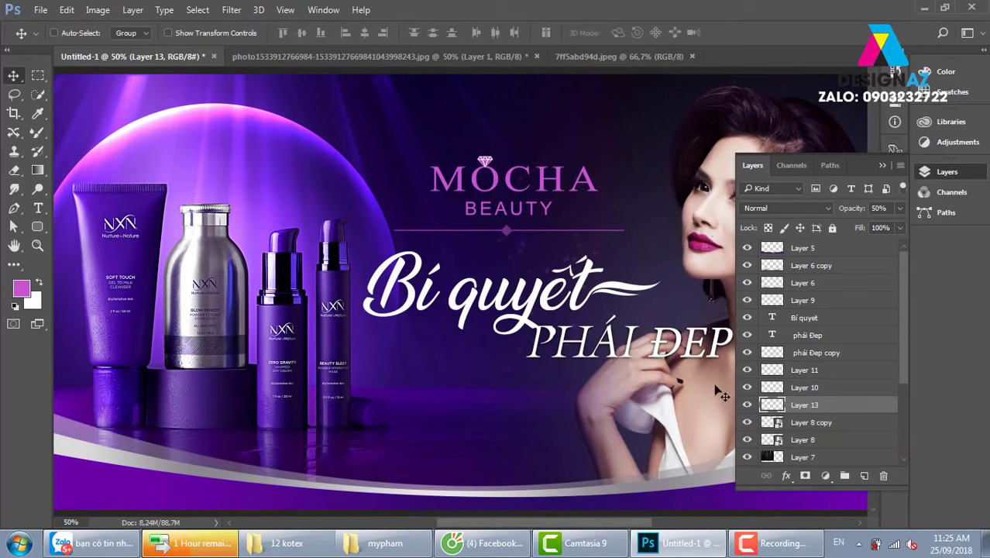
pyautogui.rightClick(616, 289)
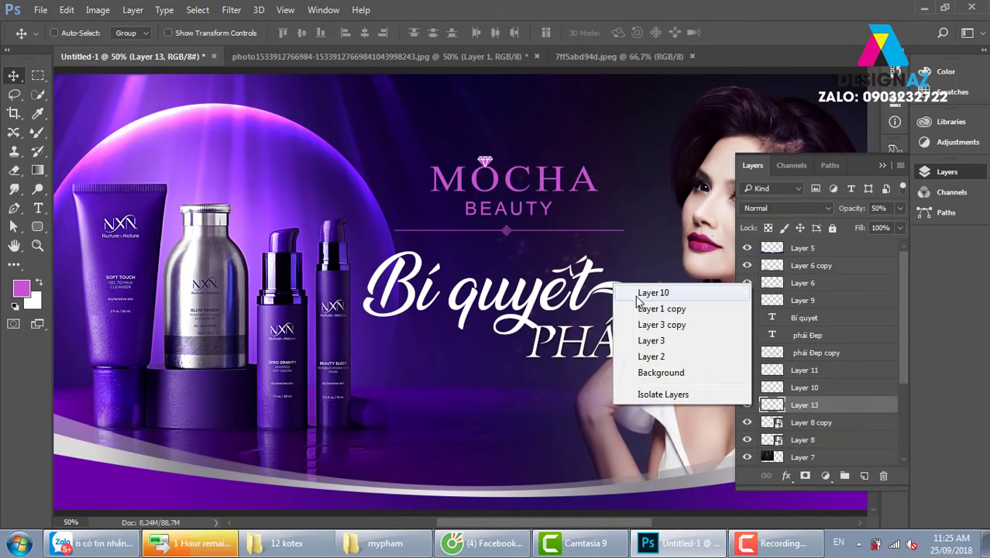
pyautogui.click(647, 289)
pyautogui.rightClick(617, 297)
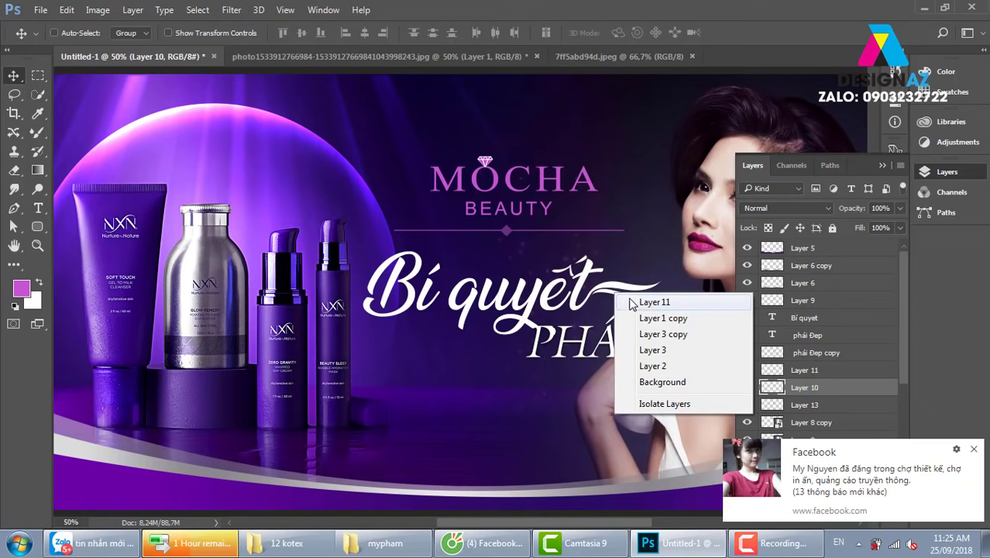
pyautogui.keyDown('shift'); pyautogui.click(655, 302); pyautogui.keyUp('shift')
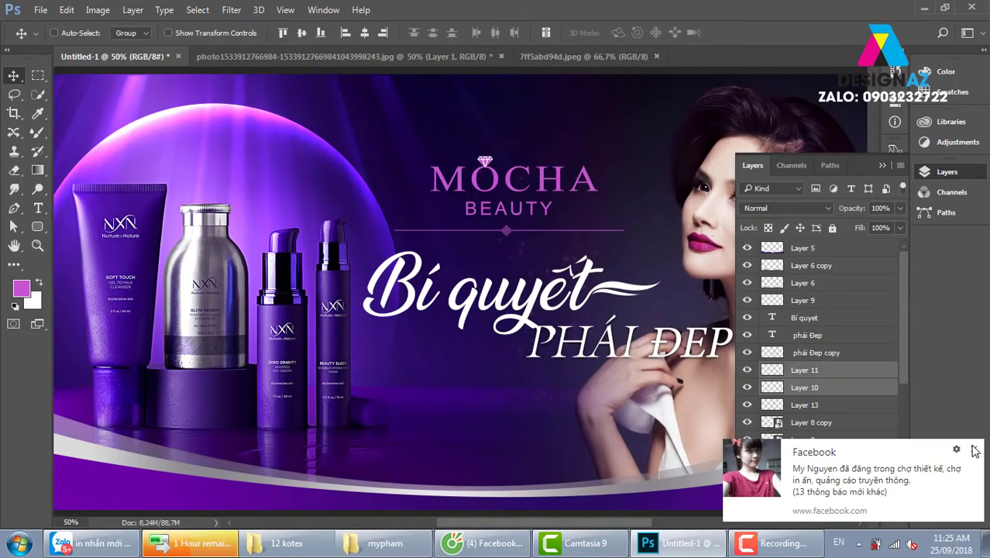
pyautogui.rightClick(551, 304)
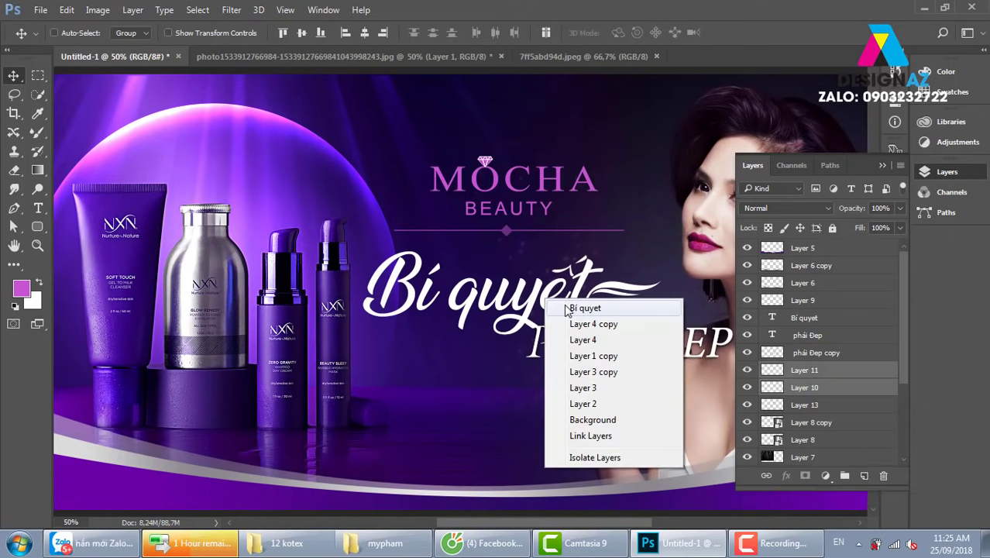
pyautogui.click(579, 309)
pyautogui.moveTo(557, 274)
pyautogui.mouseDown()
pyautogui.moveTo(560, 247)
pyautogui.moveTo(556, 274)
pyautogui.mouseUp()
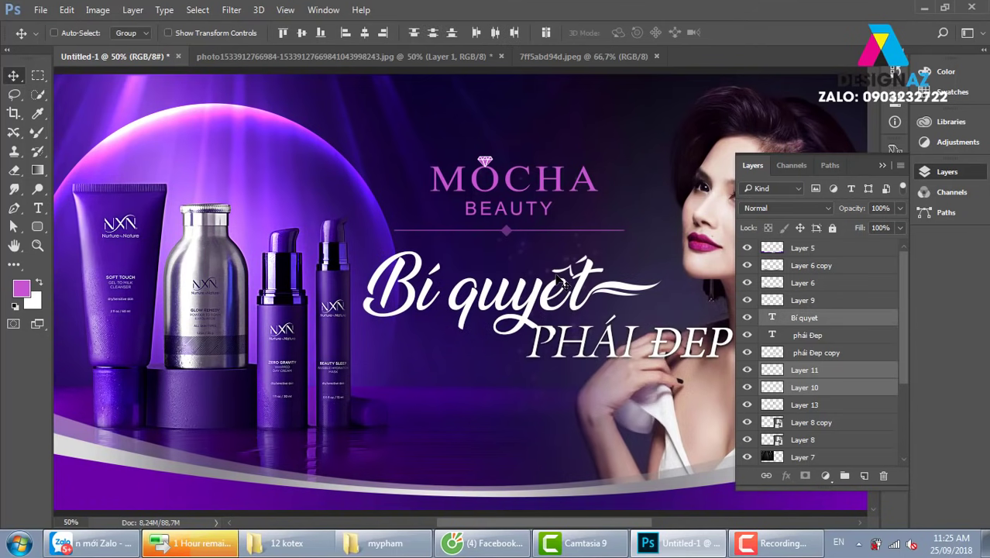
pyautogui.rightClick(557, 272)
pyautogui.click(594, 281)
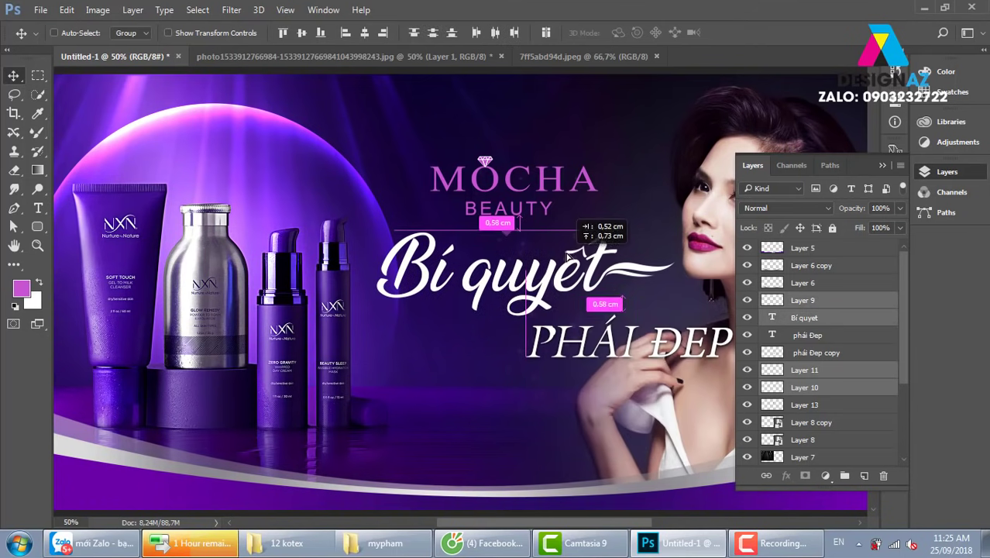
pyautogui.moveTo(579, 284); pyautogui.dragTo(621, 327)
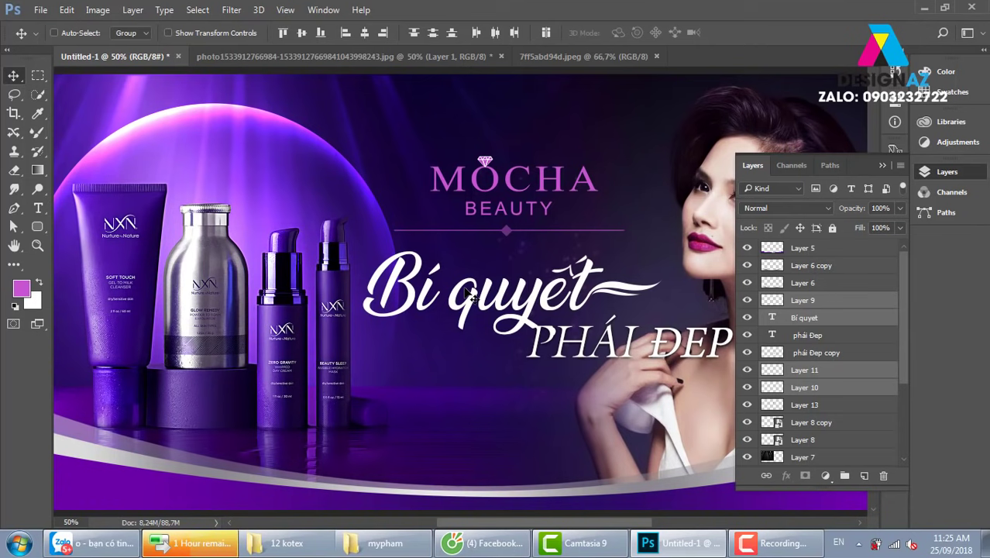
# Duplicate the headline layers, merge the copies into one layer, and move it above MOCHA.
pyautogui.press('ctrl')
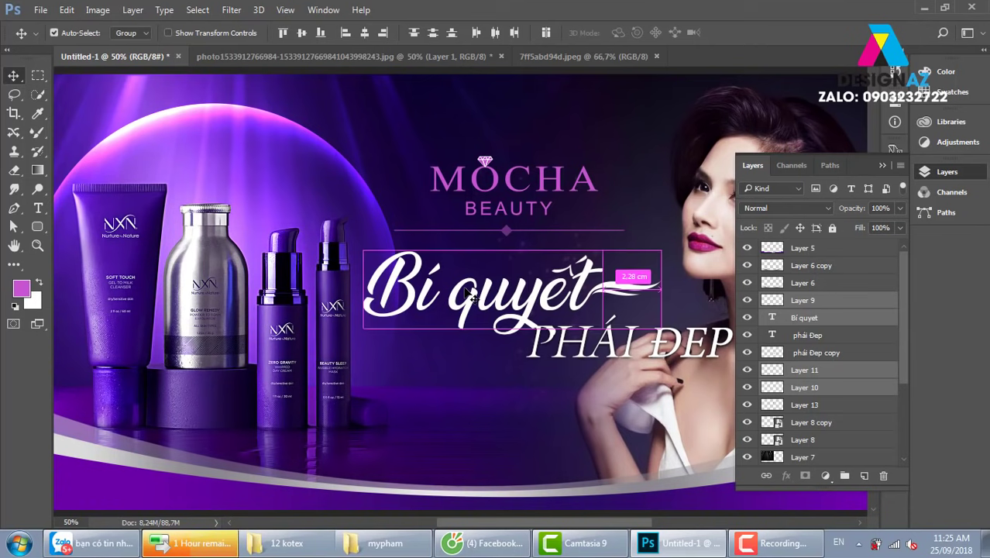
pyautogui.moveTo(470, 295); pyautogui.dragTo(563, 163)
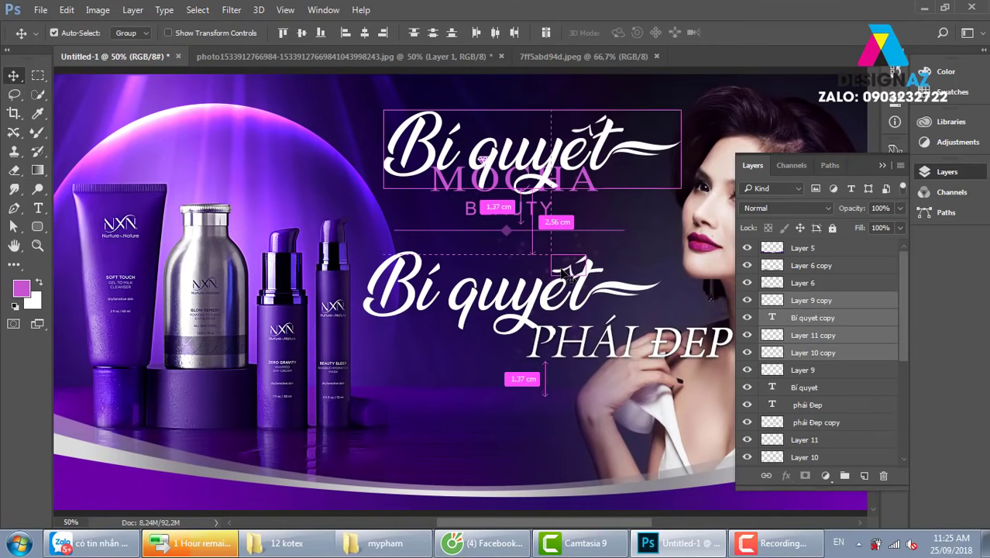
pyautogui.moveTo(563, 162)
pyautogui.mouseDown()
pyautogui.moveTo(570, 302)
pyautogui.moveTo(572, 179)
pyautogui.moveTo(601, 298)
pyautogui.mouseUp()
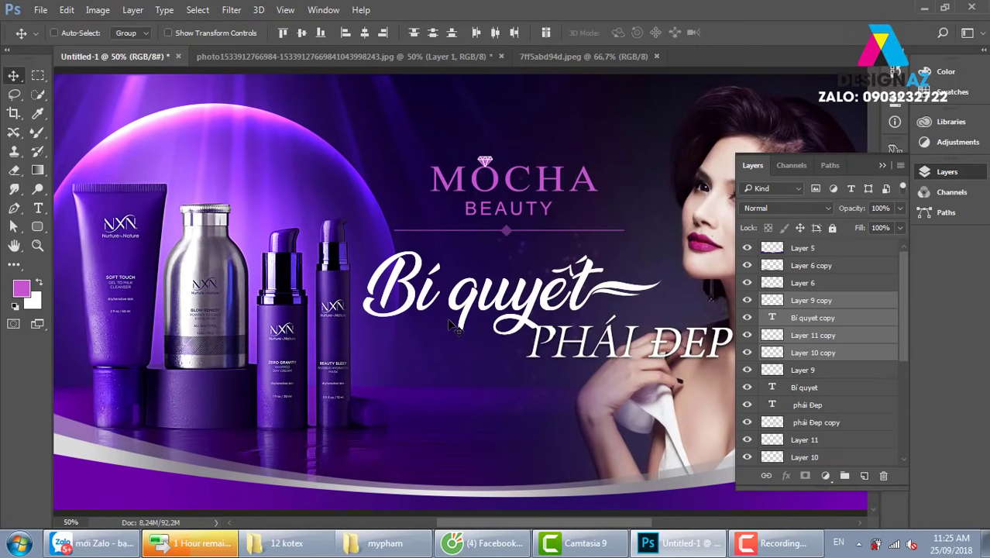
pyautogui.press('ctrl')
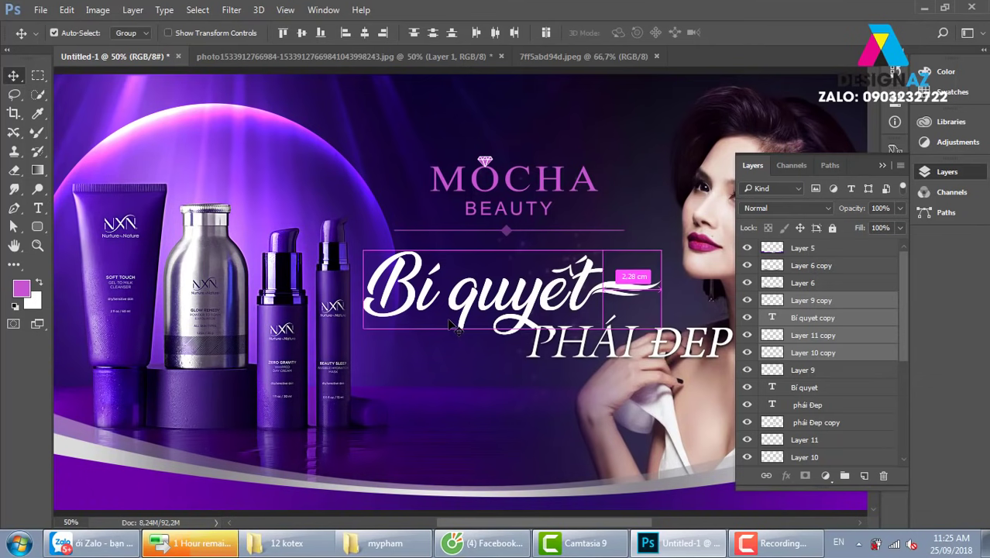
pyautogui.hotkey('ctrl', 'e')
pyautogui.moveTo(530, 310)
pyautogui.mouseDown()
pyautogui.moveTo(542, 138)
pyautogui.moveTo(564, 154)
pyautogui.moveTo(547, 147)
pyautogui.mouseUp()
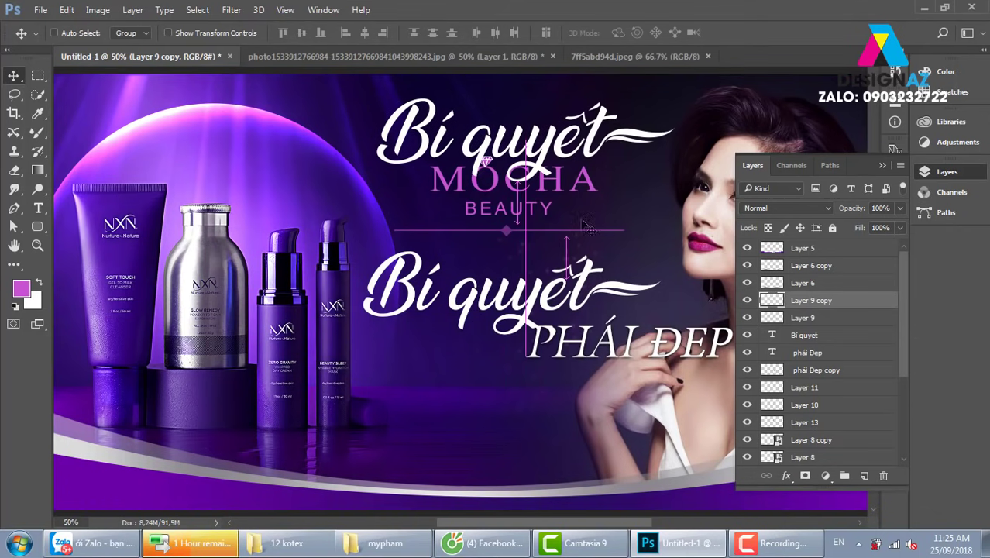
# Group the original Bí quyết text and Layers 9, 10, 11, then hide the group.
pyautogui.rightClick(610, 287)
pyautogui.click(612, 289)
pyautogui.moveTo(581, 283); pyautogui.dragTo(577, 277)
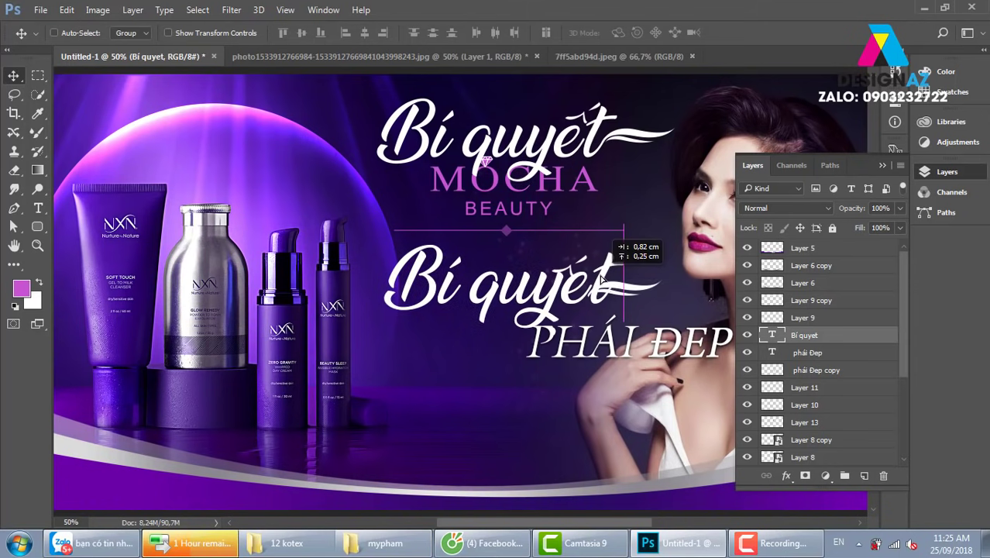
pyautogui.rightClick(583, 282)
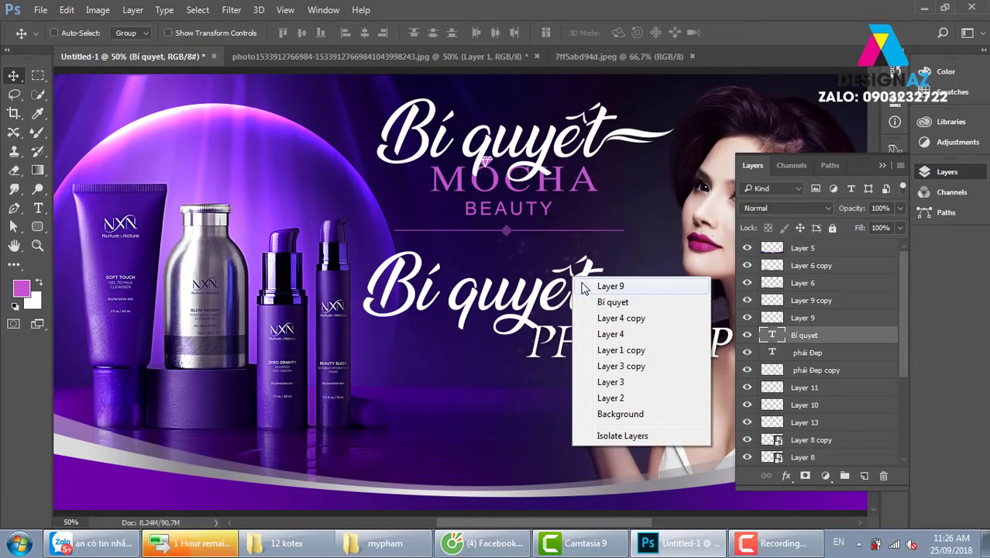
pyautogui.click(592, 287)
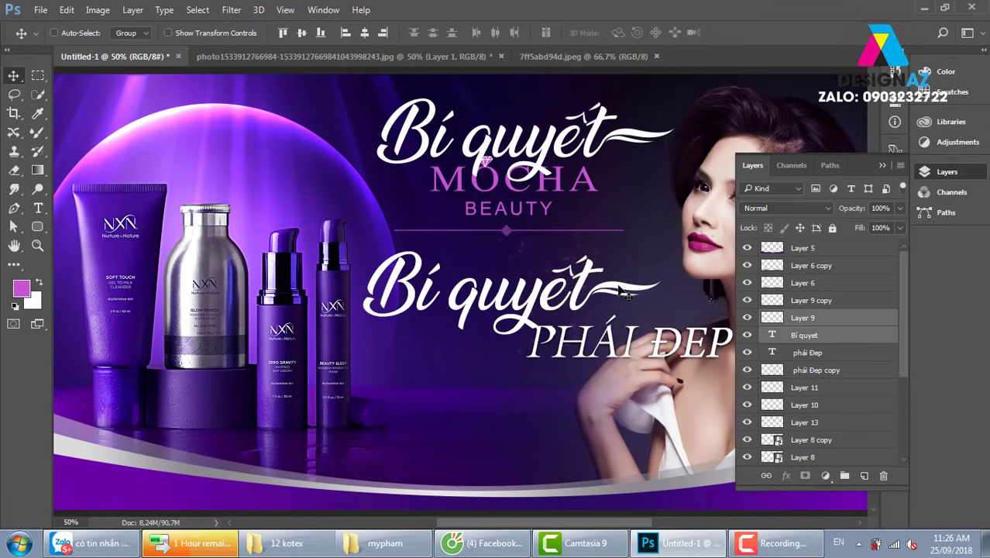
pyautogui.rightClick(618, 285)
pyautogui.click(658, 296)
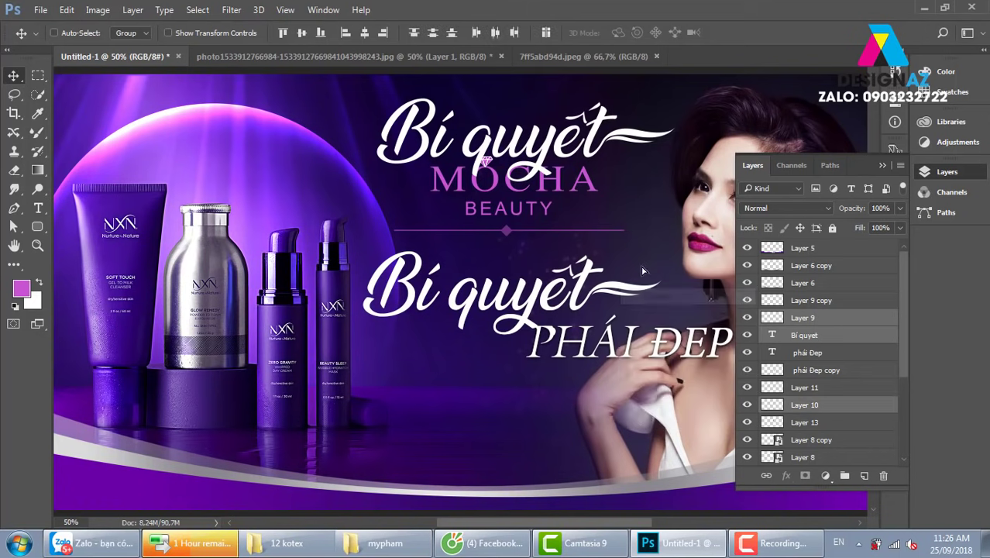
pyautogui.rightClick(617, 297)
pyautogui.keyDown('shift'); pyautogui.click(619, 302); pyautogui.keyUp('shift')
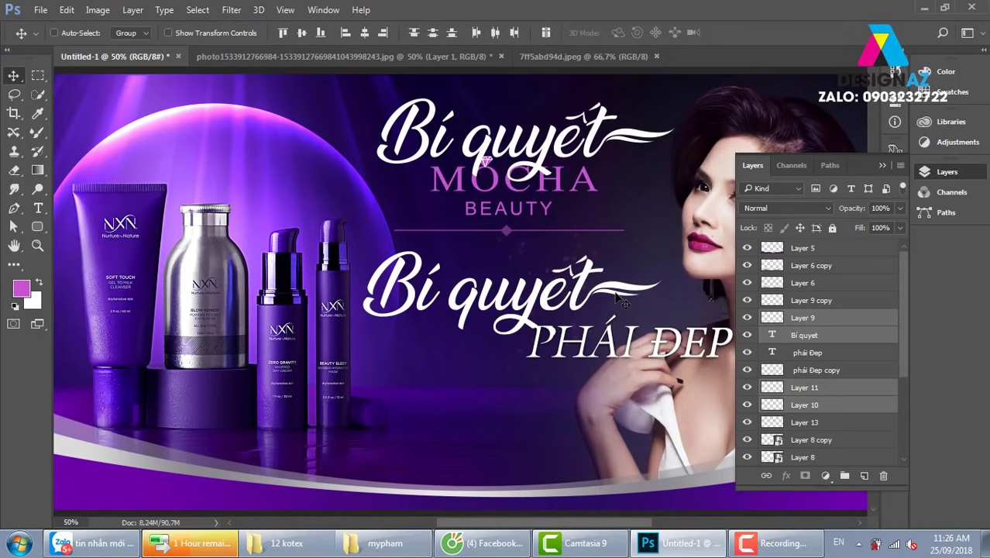
pyautogui.hotkey('ctrl', 'g')
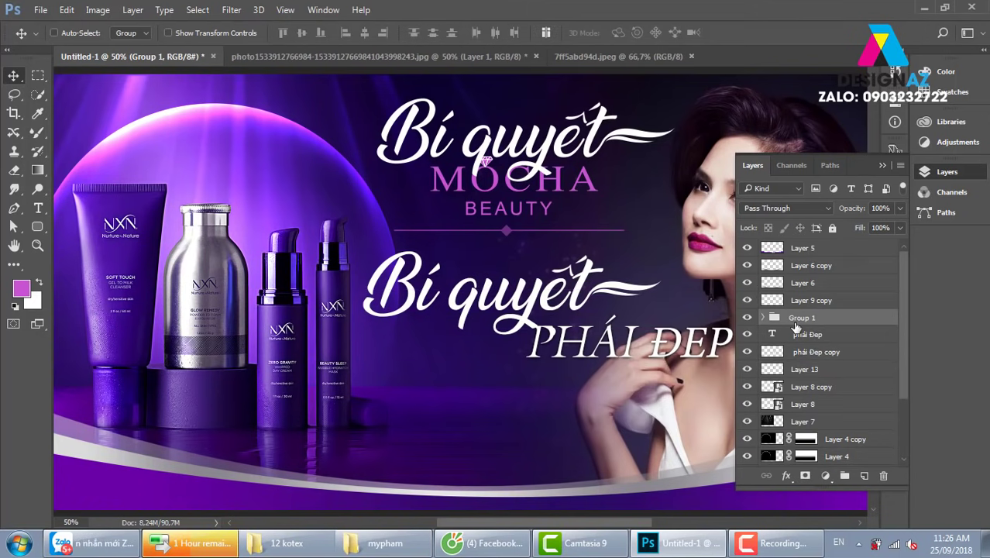
pyautogui.click(746, 317)
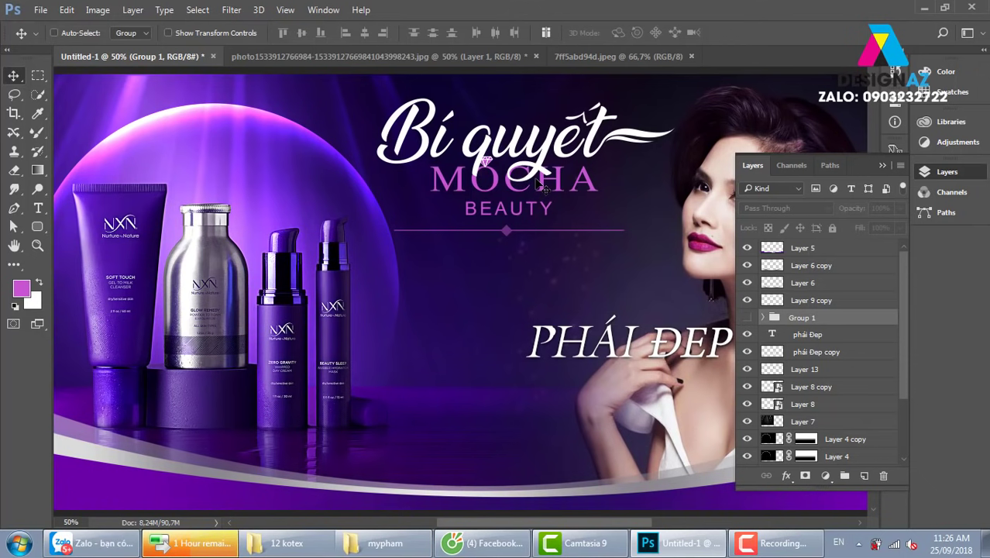
# Move the merged headline copy down beside PHÁI ĐẸP.
pyautogui.rightClick(592, 139)
pyautogui.click(616, 150)
pyautogui.moveTo(616, 151); pyautogui.dragTo(582, 299)
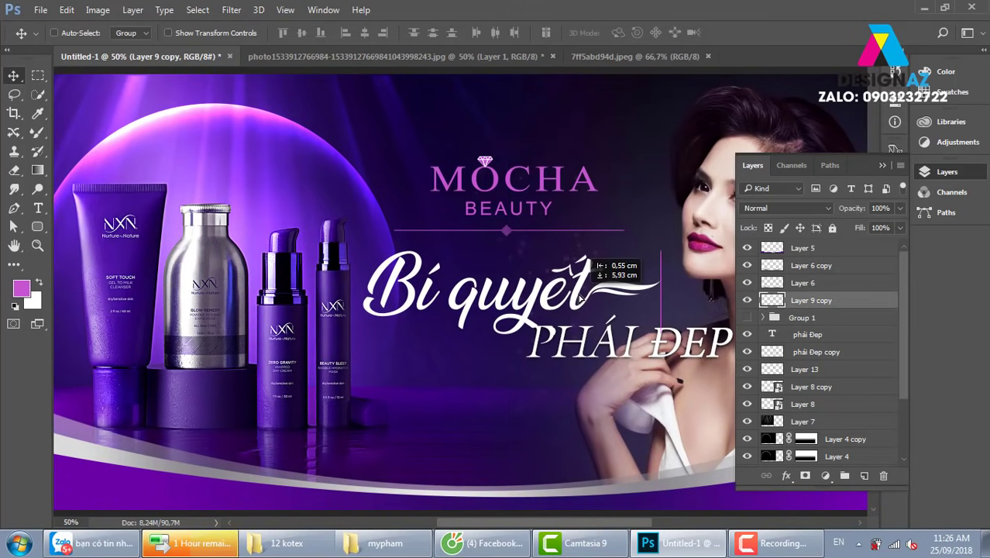
# Nudge the Bí quyết text slightly right and load its shape as a selection.
pyautogui.hotkey('shift', 'Right')
pyautogui.hotkey('shift', 'Right')
pyautogui.press('Right')
pyautogui.press('Right')
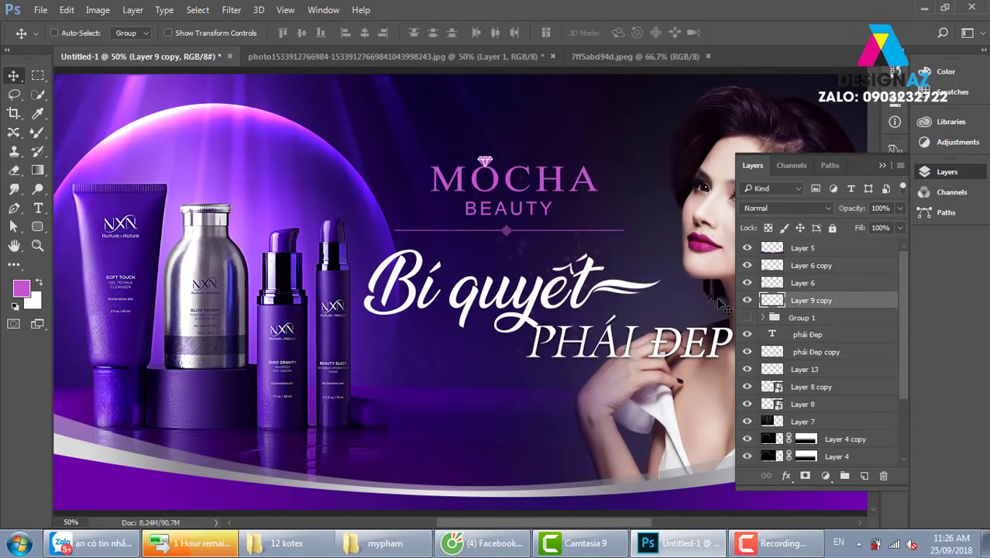
pyautogui.press('Right')
pyautogui.press('Right')
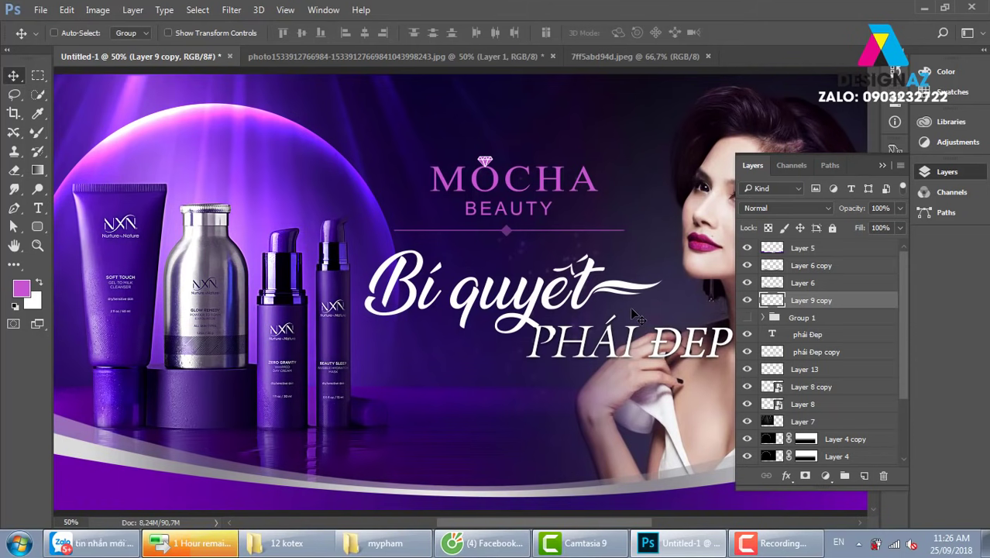
pyautogui.keyDown('ctrl'); pyautogui.click(772, 299); pyautogui.keyUp('ctrl')
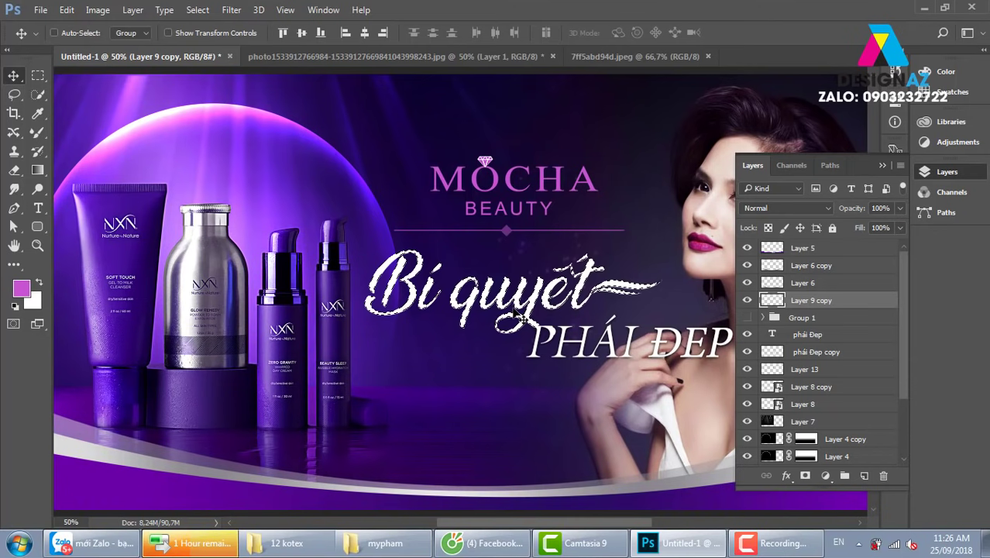
pyautogui.hotkey('ctrl', '+')
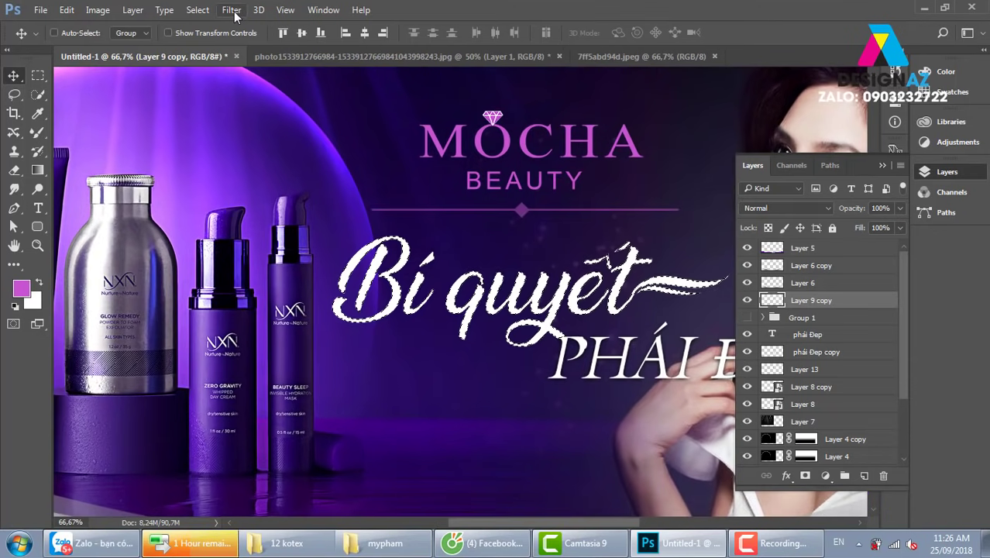
# Expand the selection by 7 pixels and add a new empty layer for the fill.
pyautogui.click(195, 11)
pyautogui.moveTo(232, 197)
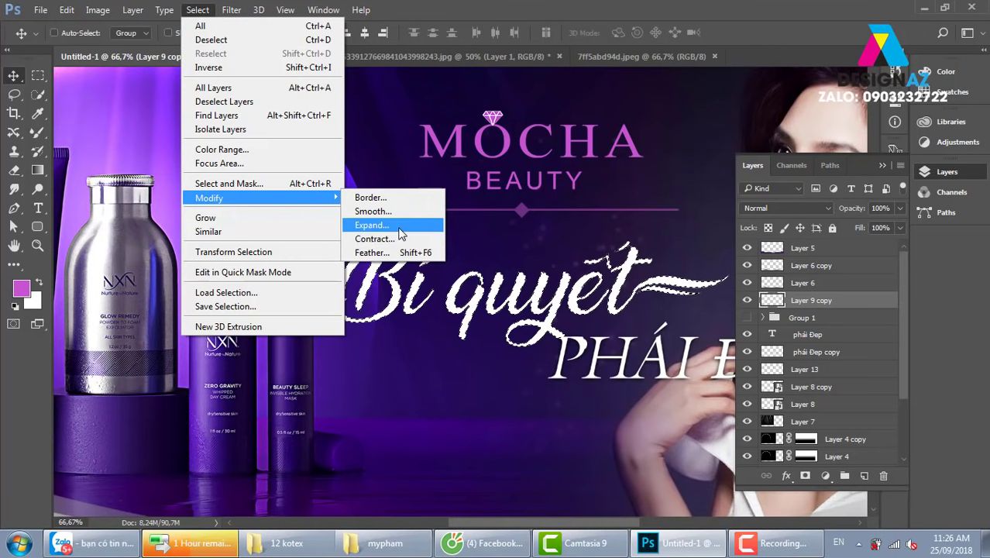
pyautogui.click(401, 225)
pyautogui.click(573, 183)
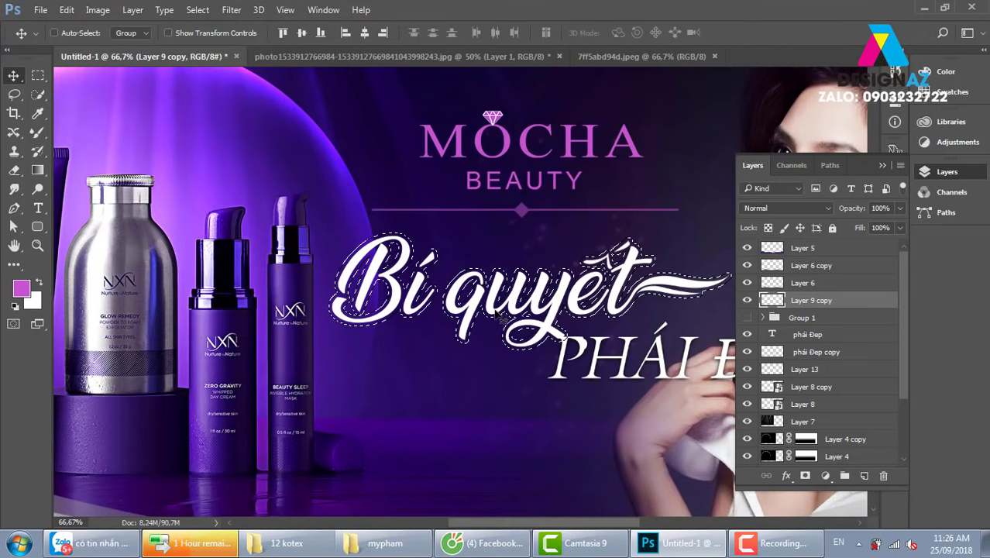
pyautogui.hotkey('ctrl', 'BackSpace')
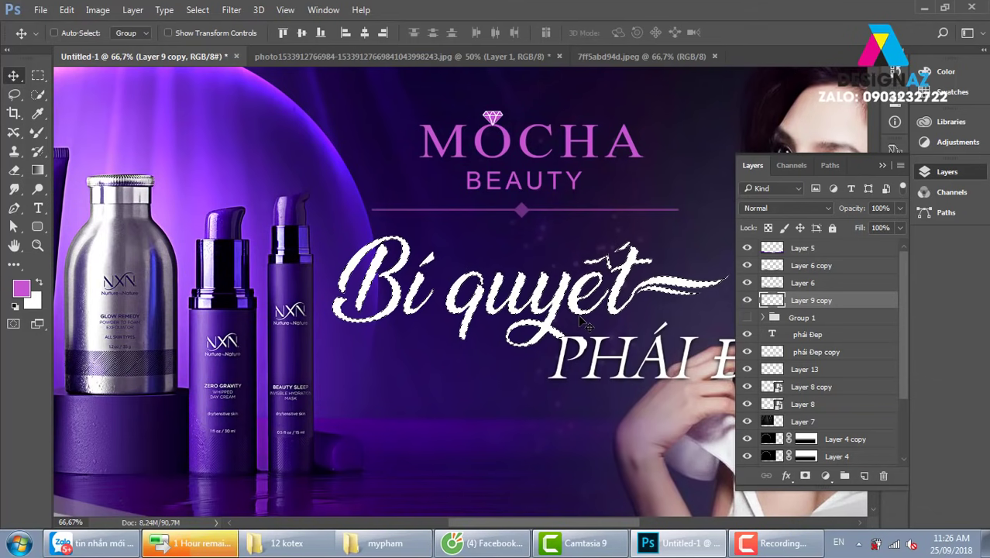
pyautogui.click(196, 13)
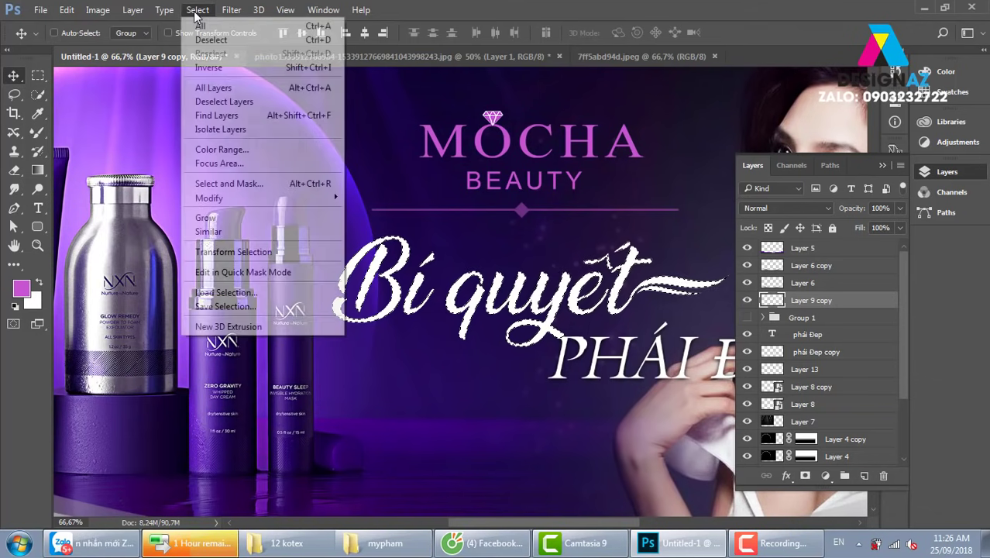
pyautogui.moveTo(209, 198)
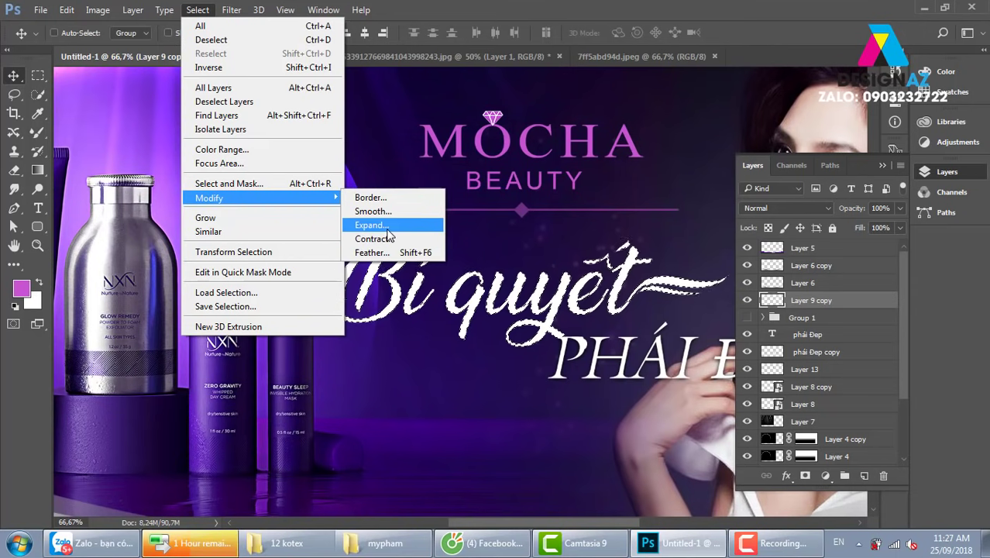
pyautogui.click(388, 229)
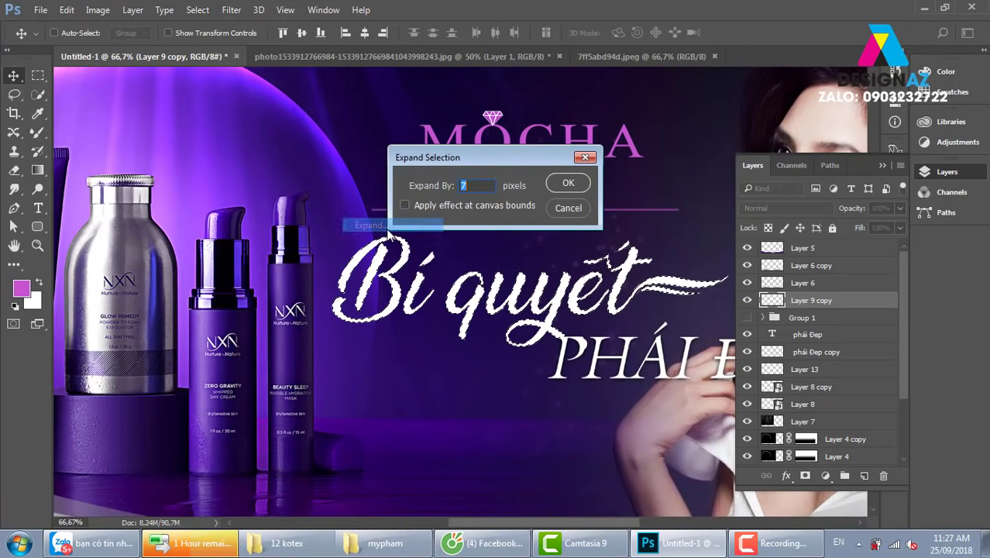
pyautogui.click(565, 183)
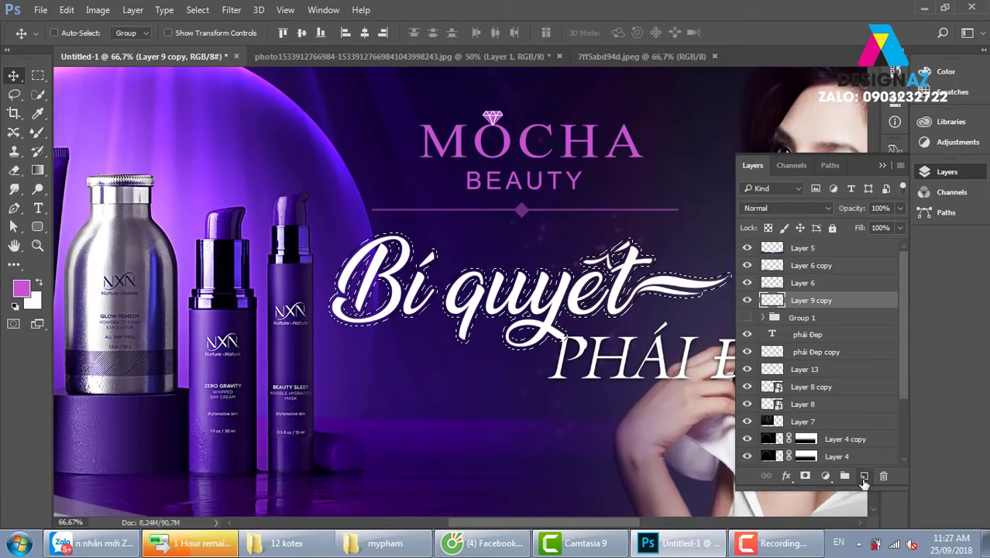
pyautogui.click(865, 477)
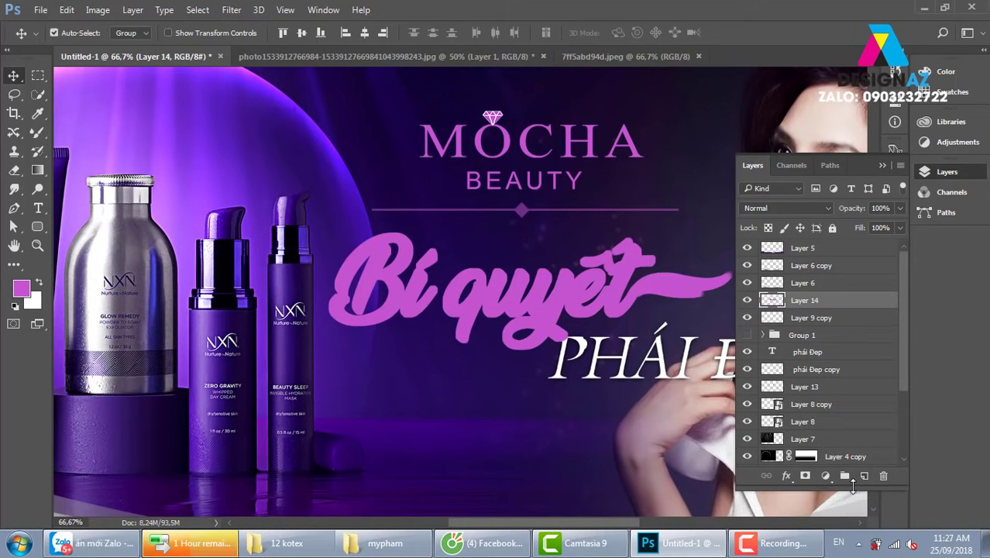
# Fill the expanded selection pink and move that layer beneath the white Bí quyết text.
pyautogui.press('ctrl')
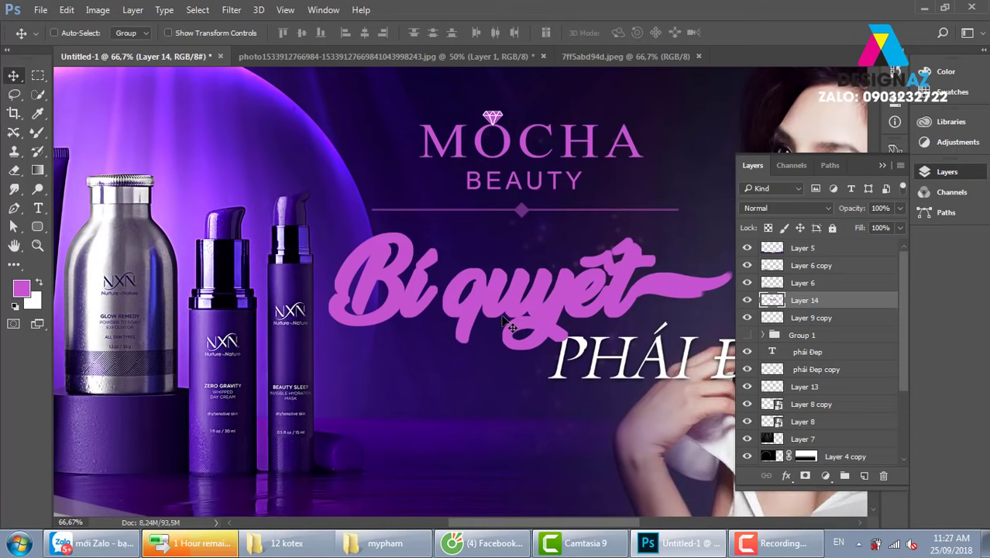
pyautogui.hotkey('ctrl', '[')
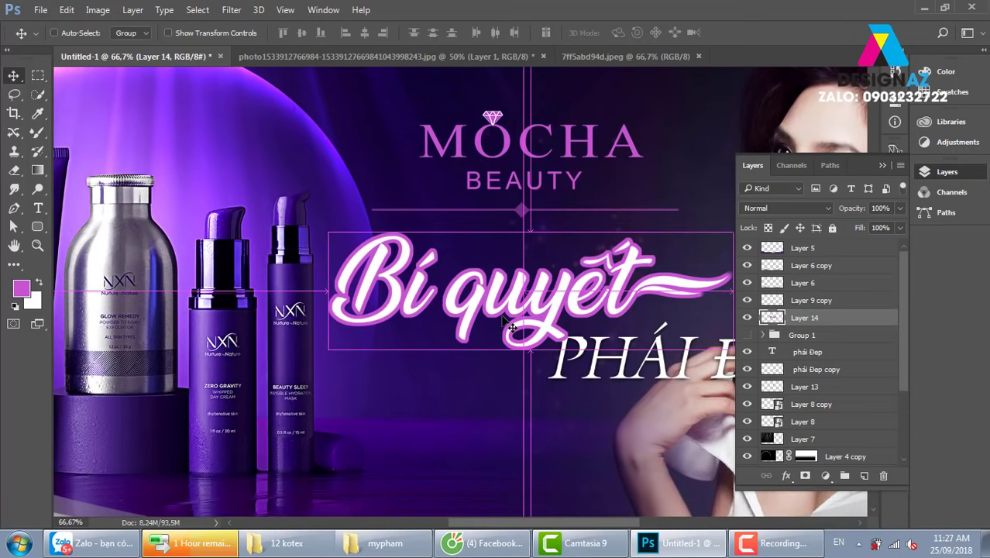
pyautogui.hotkey('ctrl', '-')
pyautogui.hotkey('ctrl', '-')
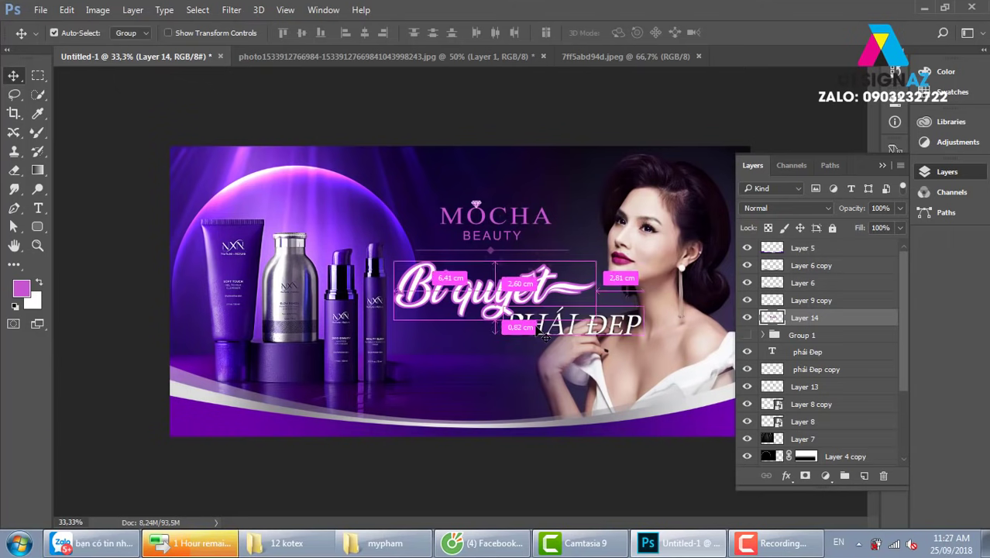
pyautogui.hotkey('ctrl', '+')
pyautogui.moveTo(490, 285); pyautogui.dragTo(467, 207)
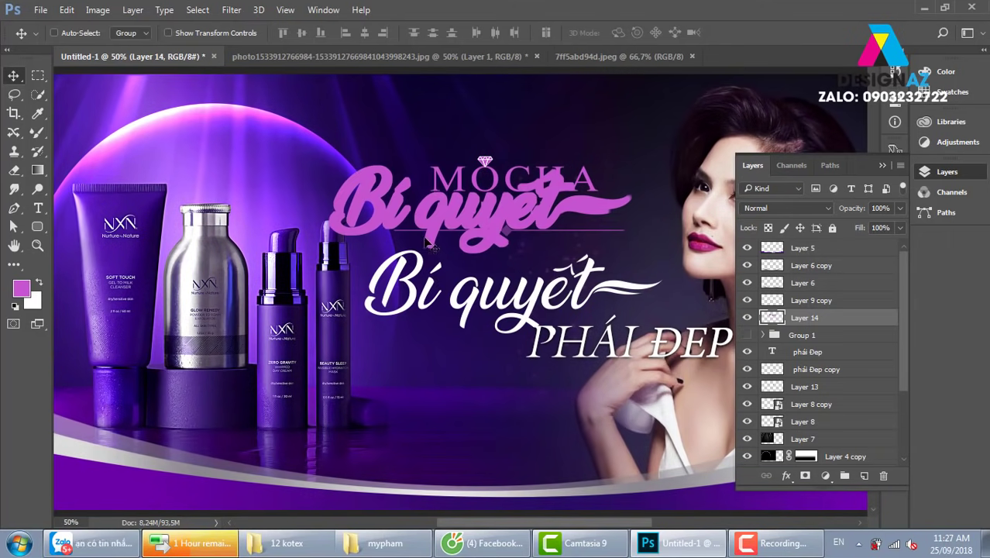
pyautogui.hotkey('ctrl', 'z')
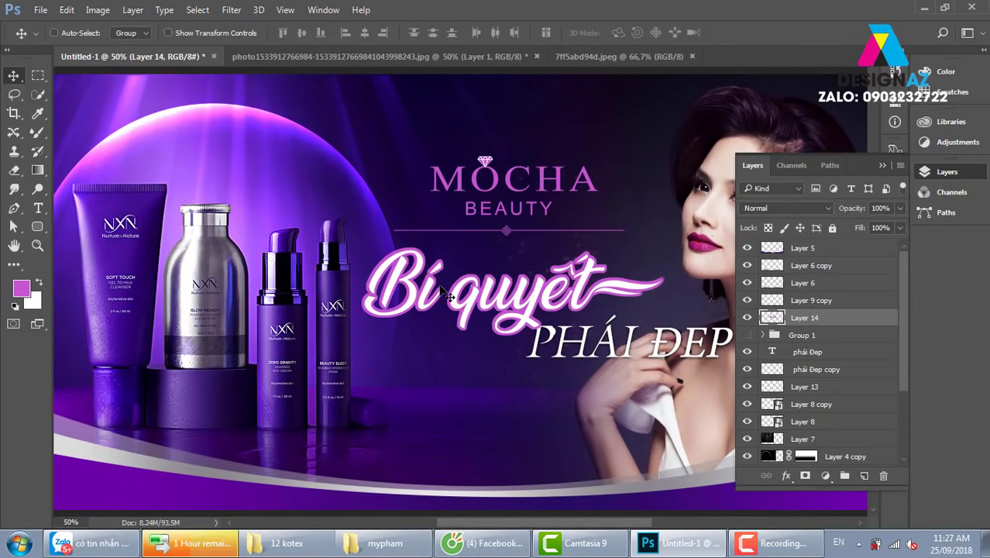
# Set the pink outline layer to Screen blending at 50% opacity.
pyautogui.click(801, 207)
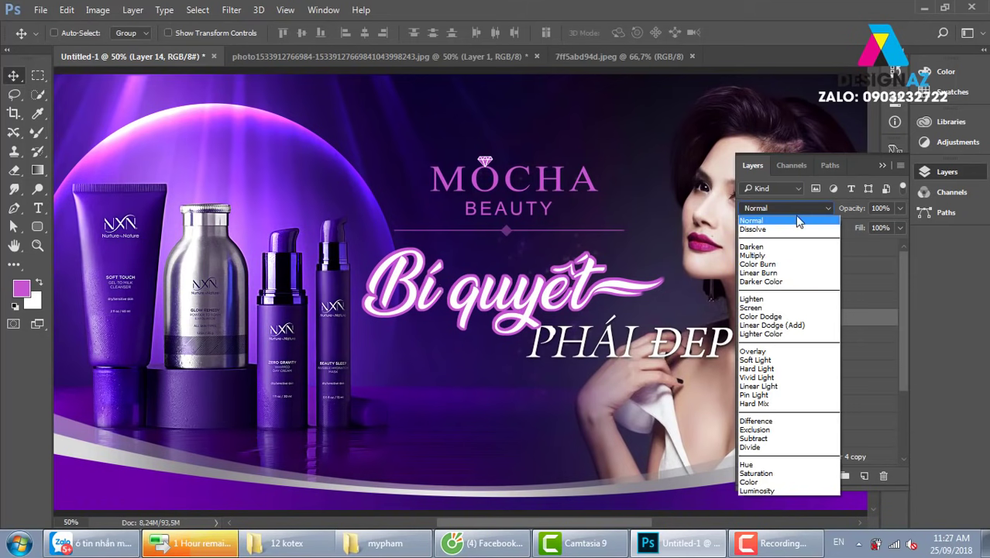
pyautogui.click(769, 352)
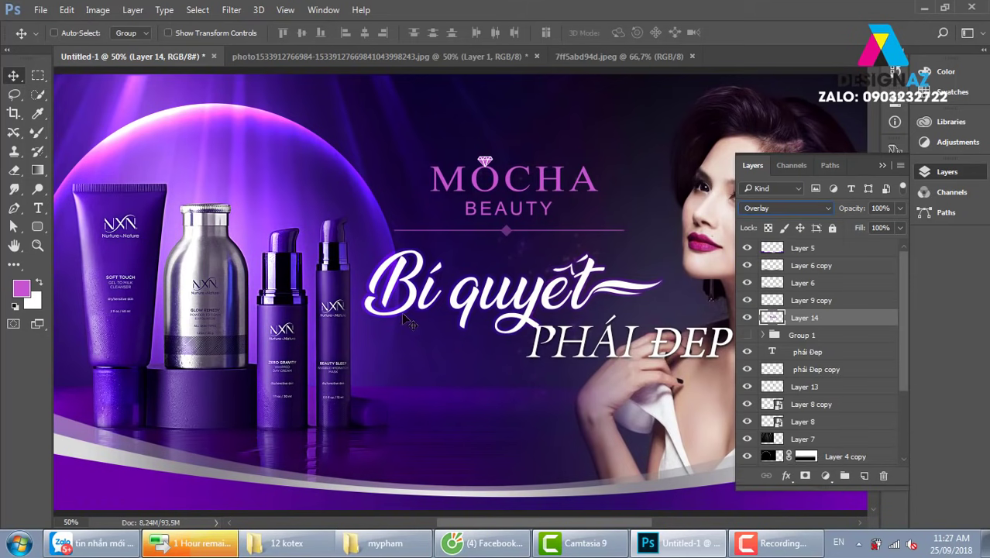
pyautogui.click(805, 209)
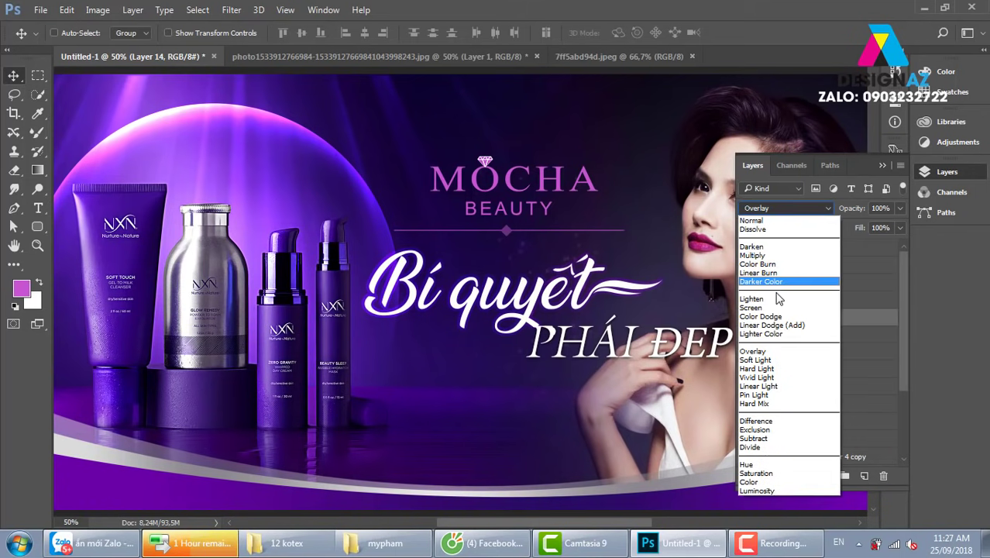
pyautogui.click(755, 307)
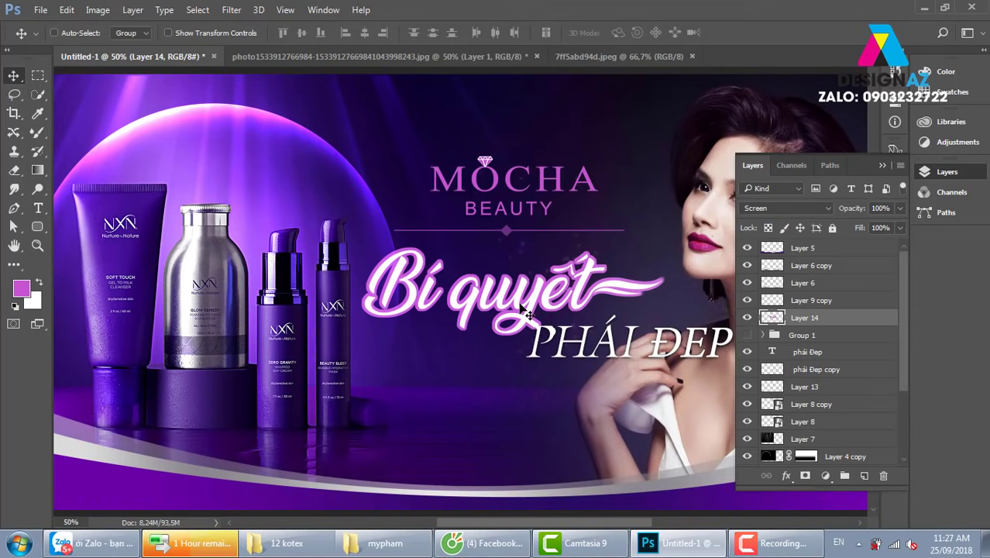
pyautogui.press('5')
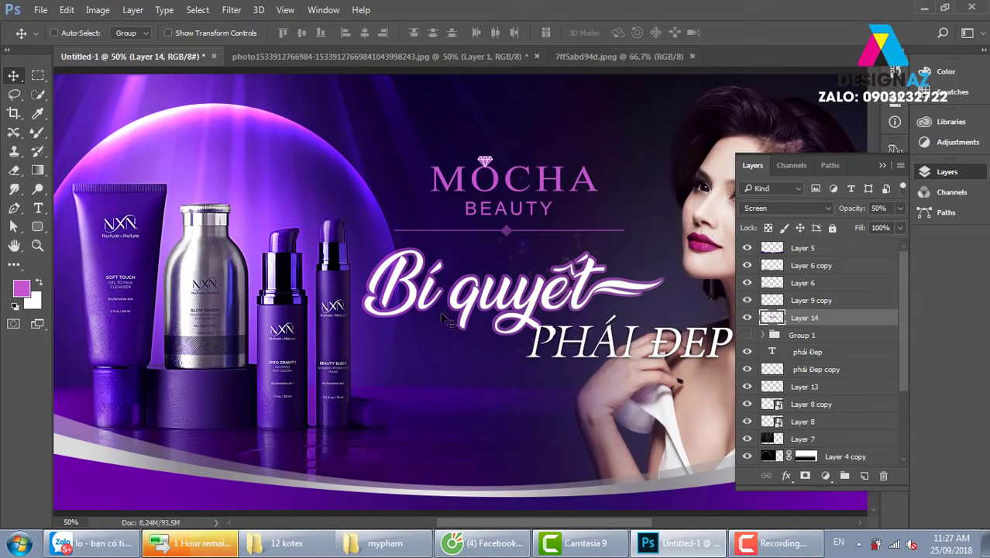
pyautogui.hotkey('ctrl', '-')
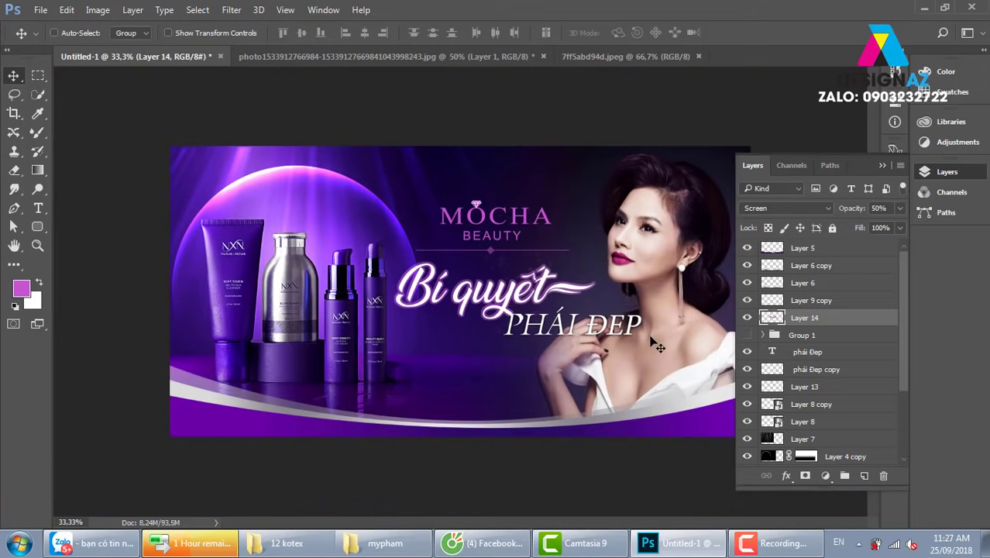
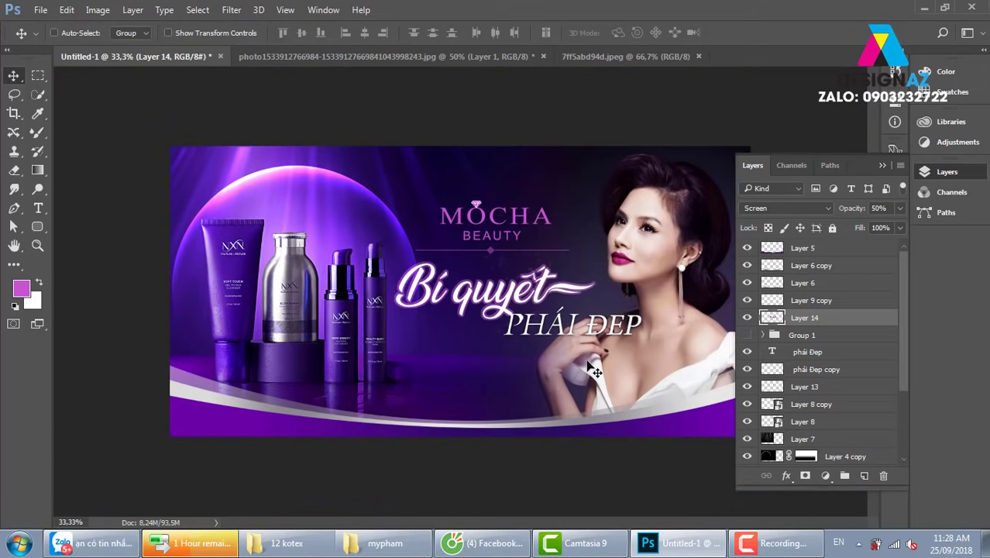
# Open the pink light-flare image 1 (2).jpg, dismissing the pixel aspect ratio warning.
pyautogui.click(881, 167)
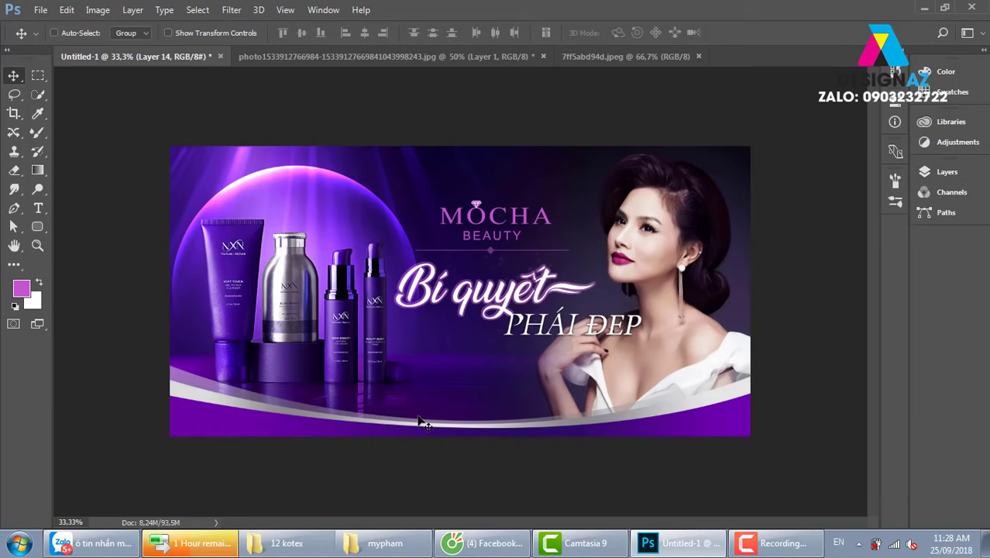
pyautogui.press('ctrl')
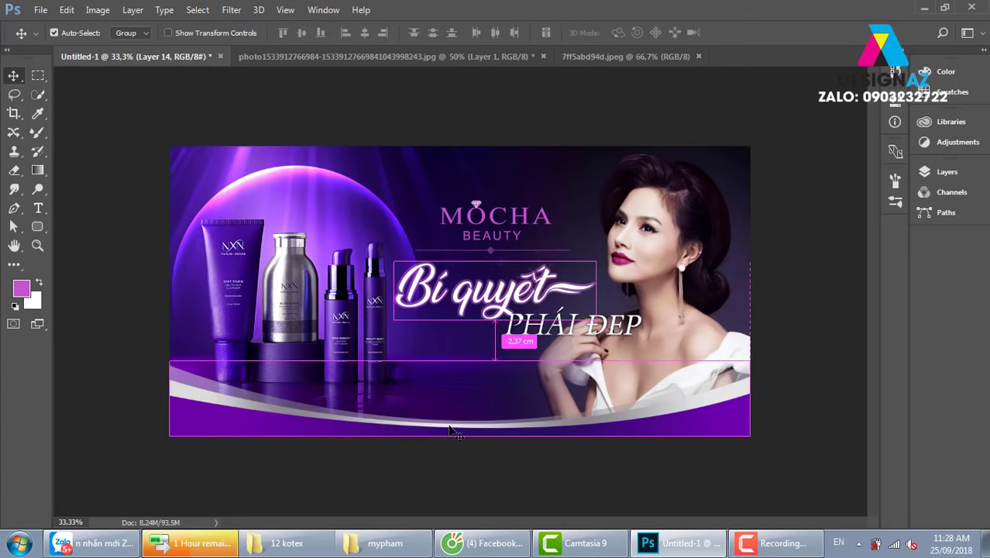
pyautogui.hotkey('ctrl', 'o')
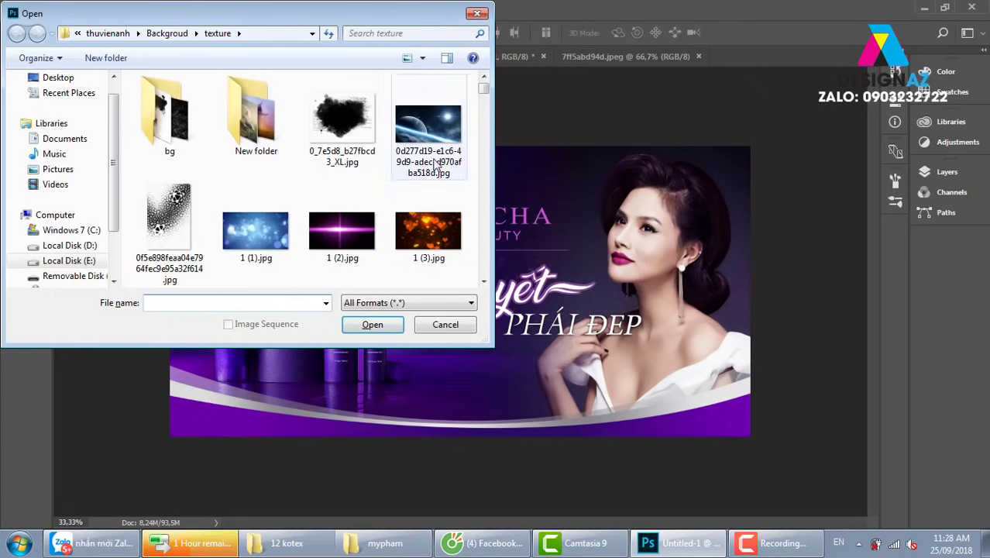
pyautogui.scroll(-3, 483, 122)
pyautogui.scroll(-3, 483, 122)
pyautogui.scroll(2, 483, 120)
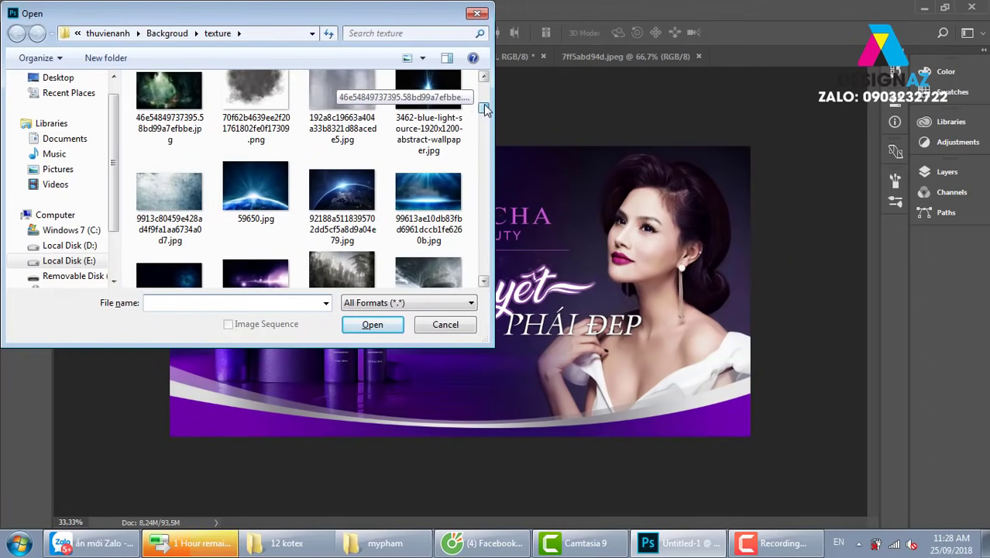
pyautogui.scroll(2, 484, 116)
pyautogui.scroll(-2, 485, 113)
pyautogui.scroll(-3, 486, 113)
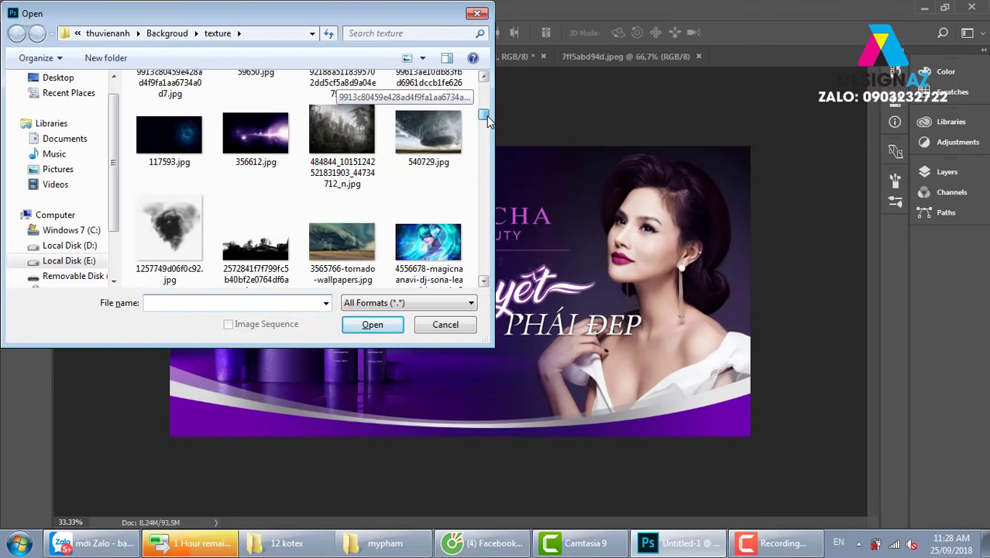
pyautogui.scroll(6, 487, 104)
pyautogui.scroll(2, 486, 97)
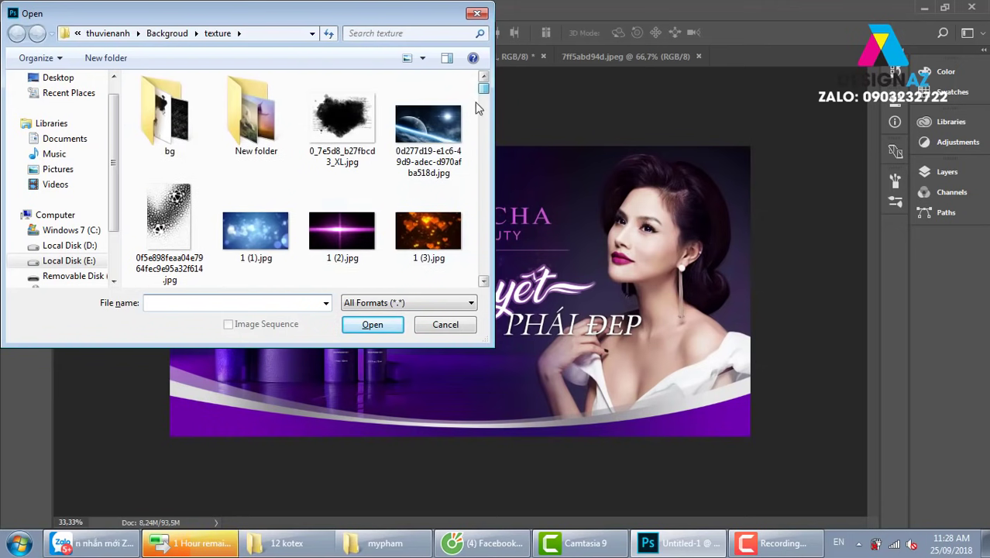
pyautogui.click(341, 216)
pyautogui.click(372, 323)
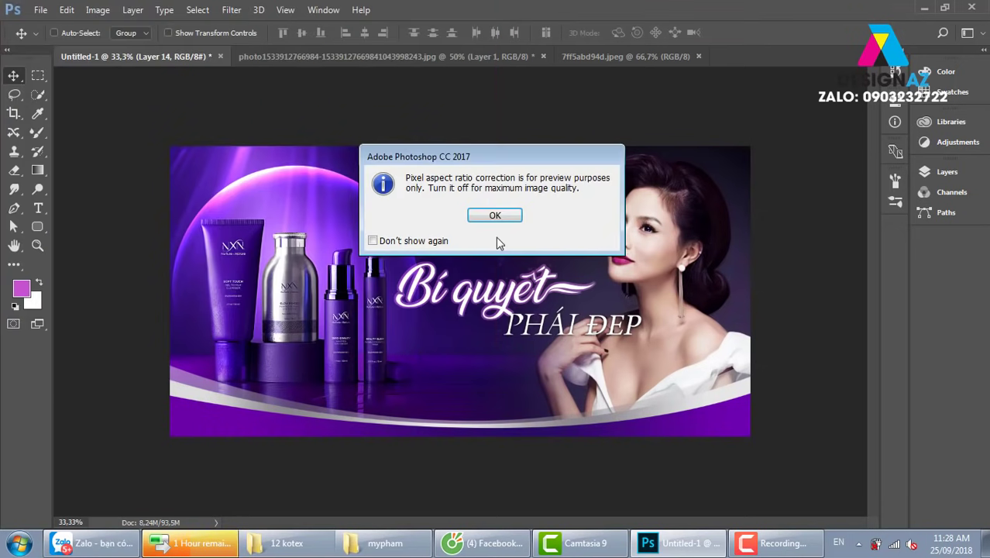
pyautogui.click(506, 274)
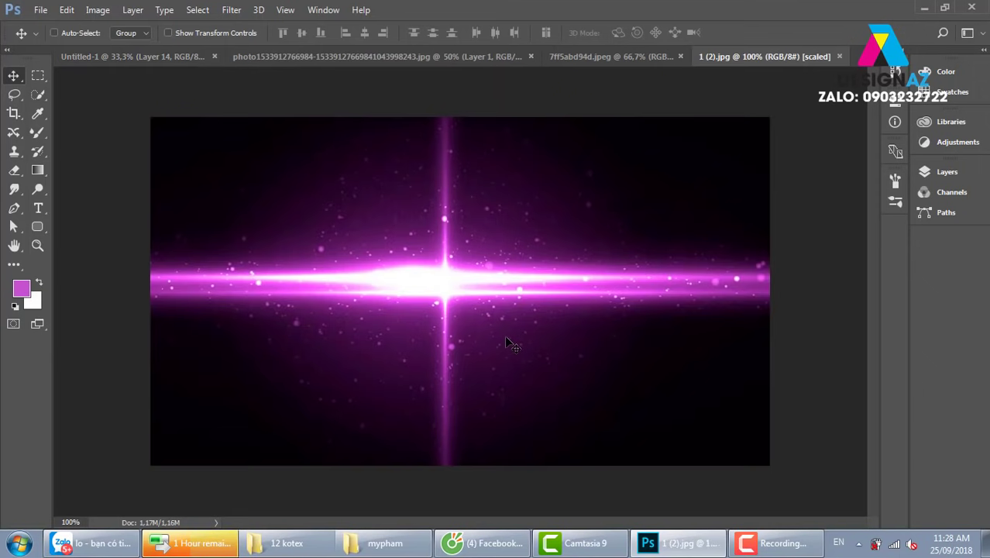
# Paste the whole flare into the Mocha banner, move it below the products, and blend it as Screen.
pyautogui.hotkey('ctrl', 'a')
pyautogui.hotkey('ctrl', 'w')
pyautogui.hotkey('ctrl', 'v')
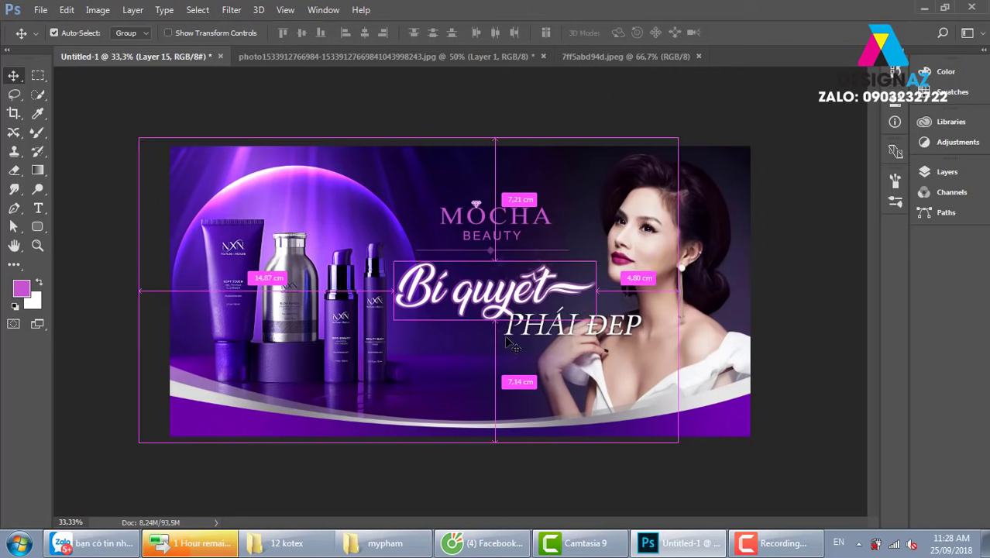
pyautogui.moveTo(504, 335)
pyautogui.mouseDown()
pyautogui.moveTo(467, 411)
pyautogui.moveTo(486, 423)
pyautogui.mouseUp()
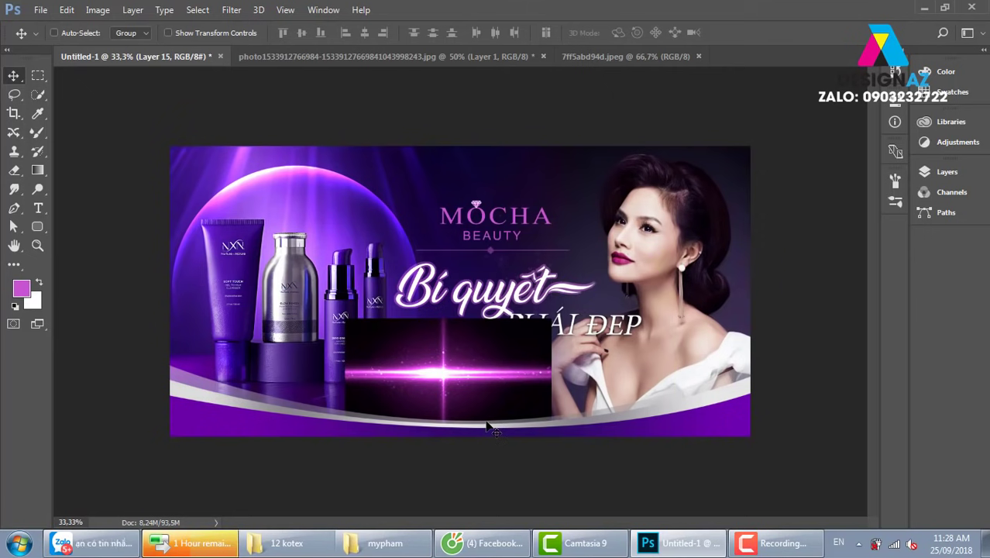
pyautogui.press('F7')
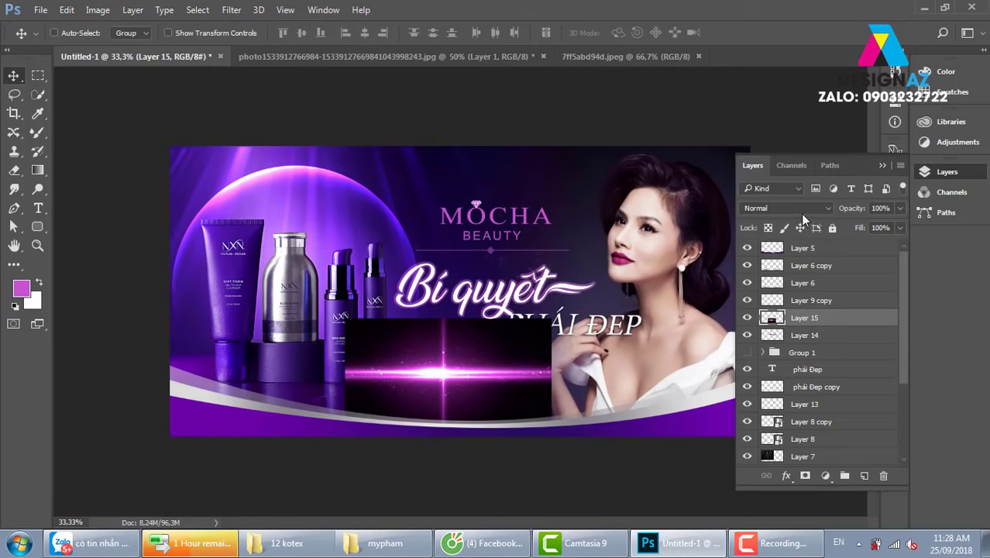
pyautogui.click(805, 208)
pyautogui.click(776, 308)
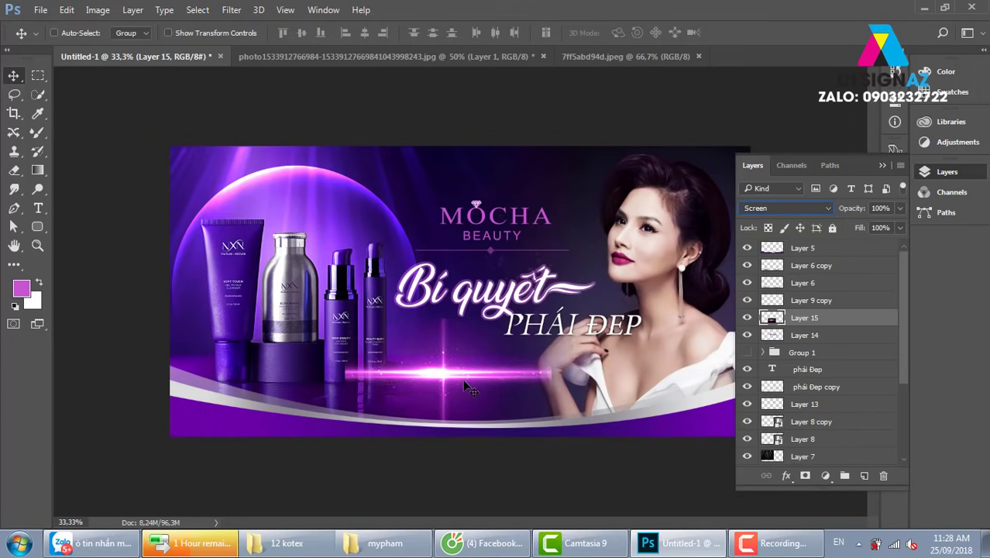
pyautogui.moveTo(467, 389); pyautogui.dragTo(498, 428)
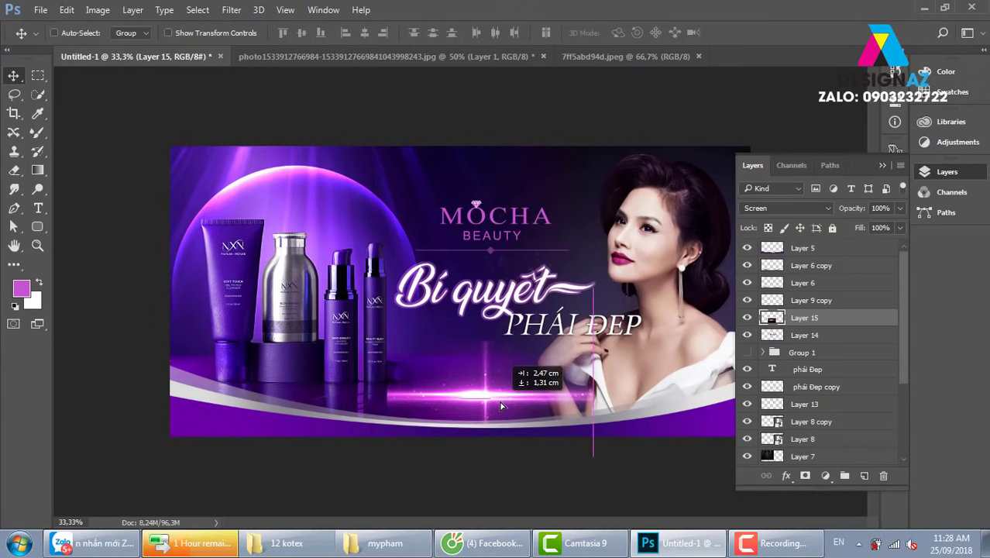
# Warp the flare with an Arch style bent about -16% to follow the swoosh.
pyautogui.moveTo(498, 427); pyautogui.dragTo(524, 425)
pyautogui.press('ctrl')
pyautogui.hotkey('ctrl', 't')
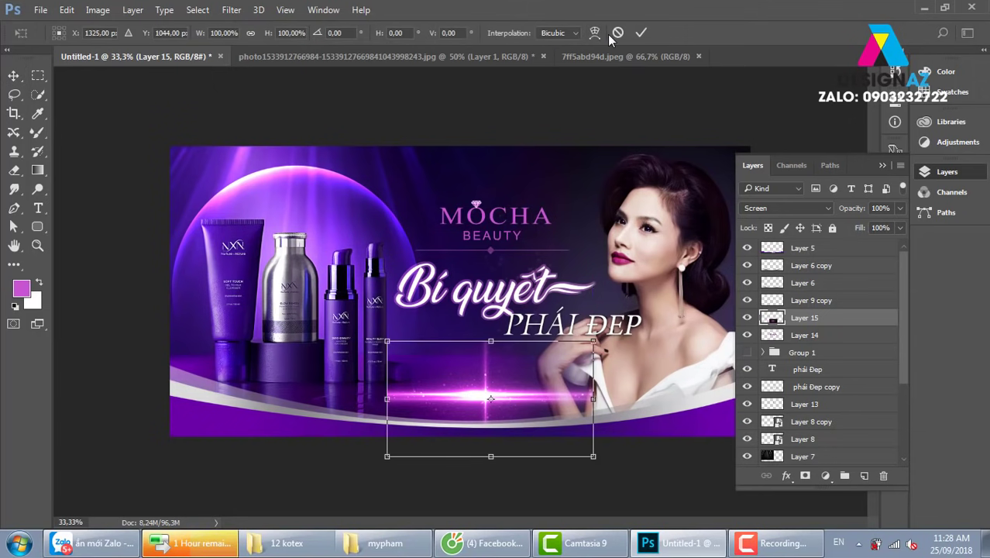
pyautogui.click(594, 33)
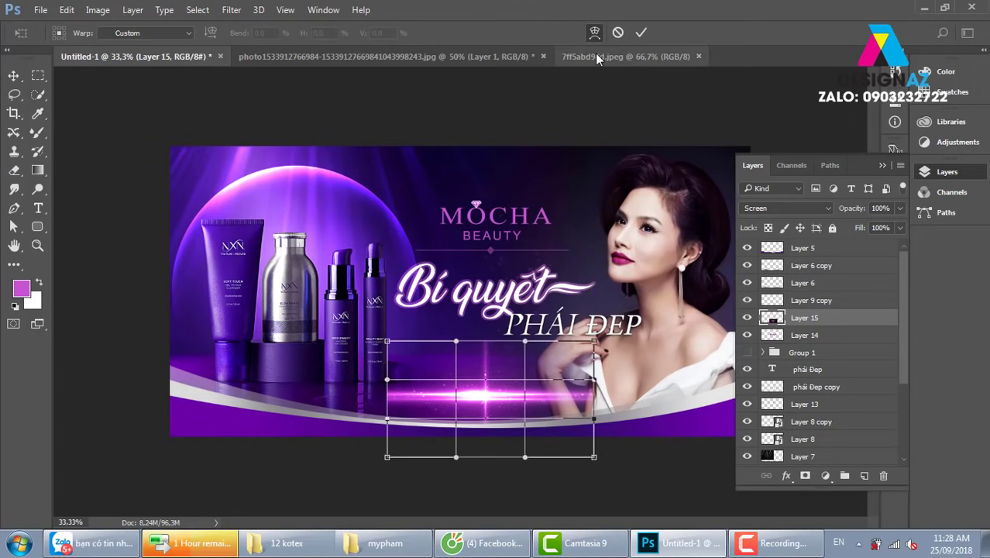
pyautogui.click(151, 35)
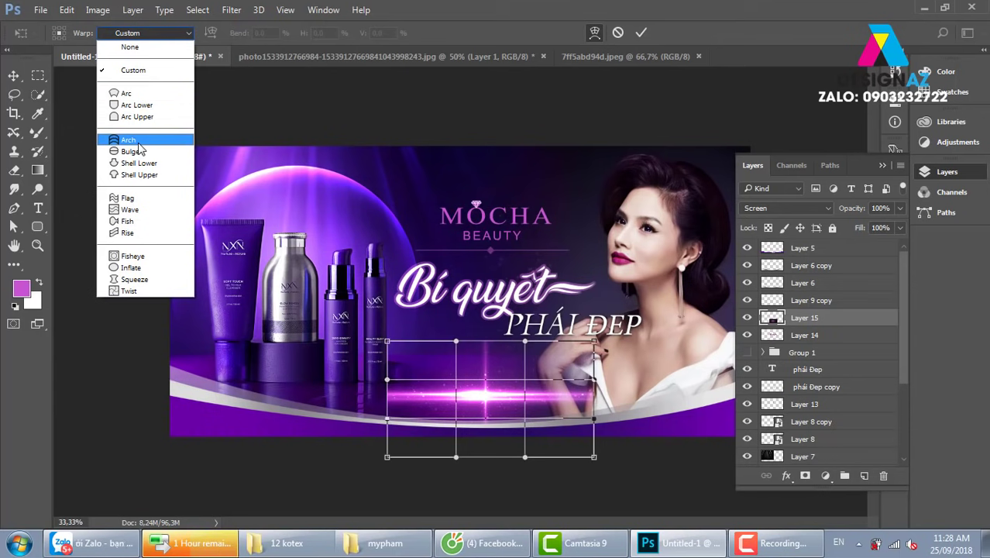
pyautogui.click(151, 140)
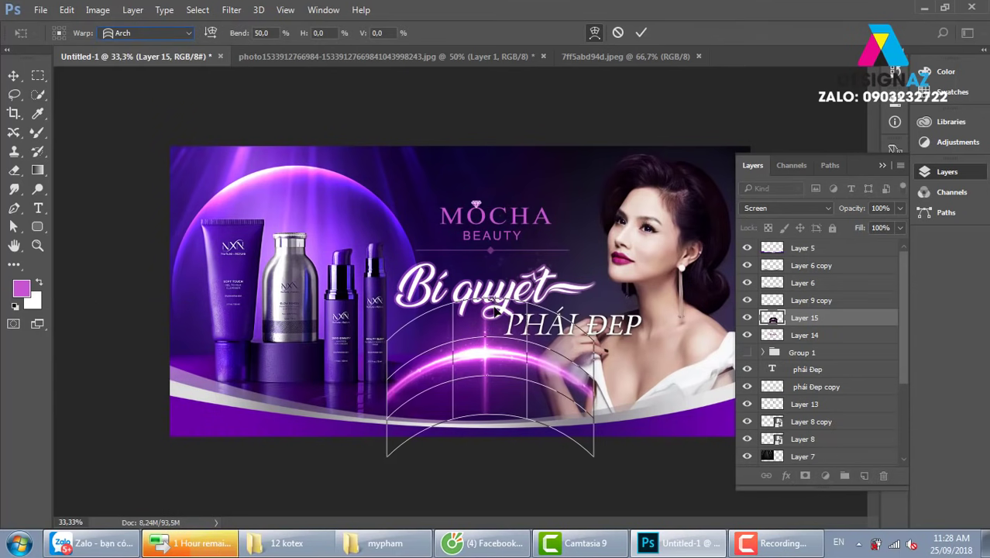
pyautogui.moveTo(492, 309); pyautogui.dragTo(490, 356)
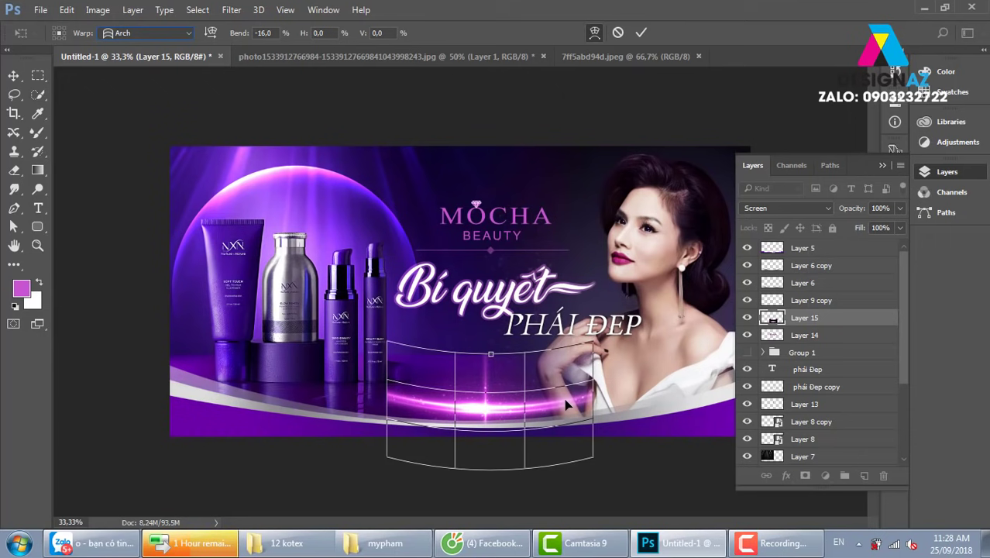
pyautogui.click(640, 33)
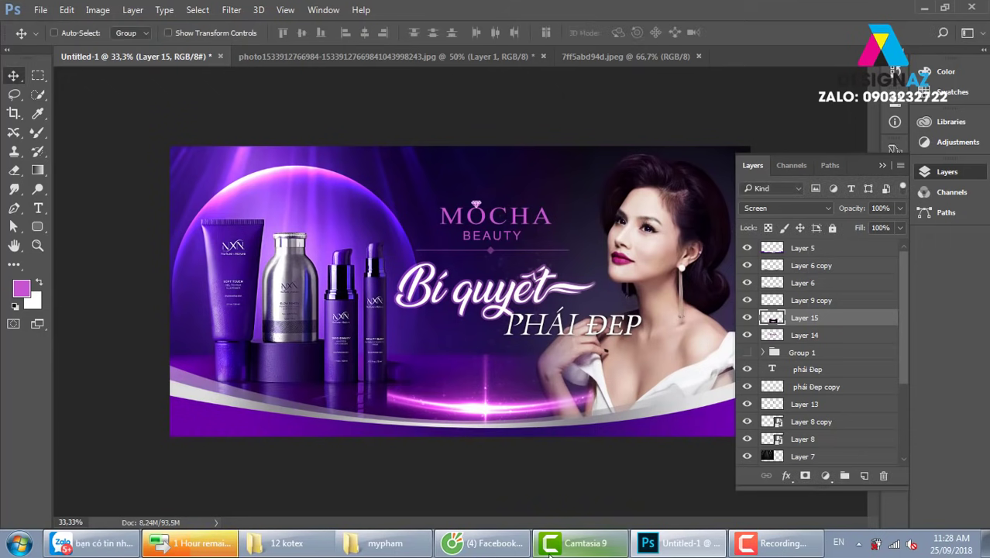
# Stretch the flare to about 170% width beneath the products.
pyautogui.moveTo(474, 412); pyautogui.dragTo(471, 413)
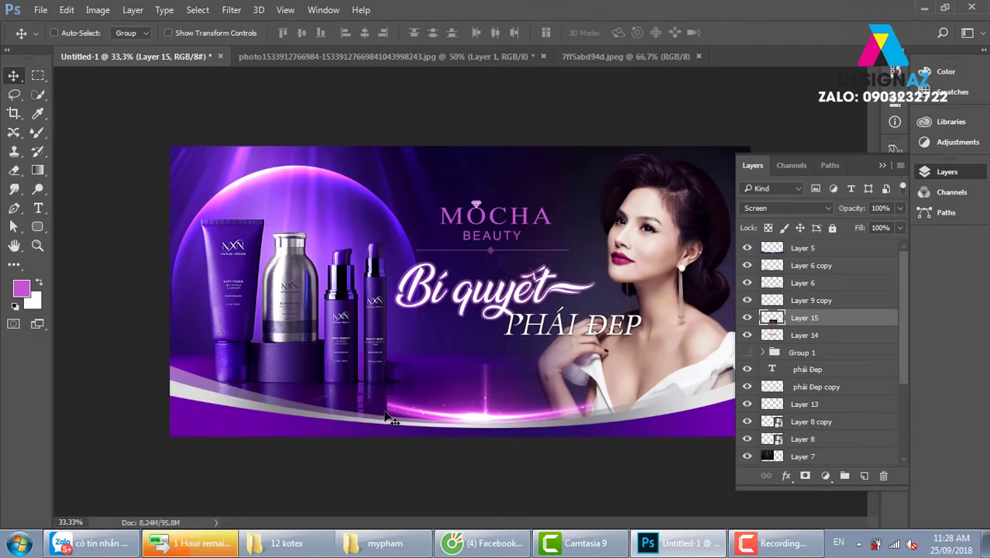
pyautogui.hotkey('ctrl', 't')
pyautogui.moveTo(381, 418); pyautogui.dragTo(299, 418)
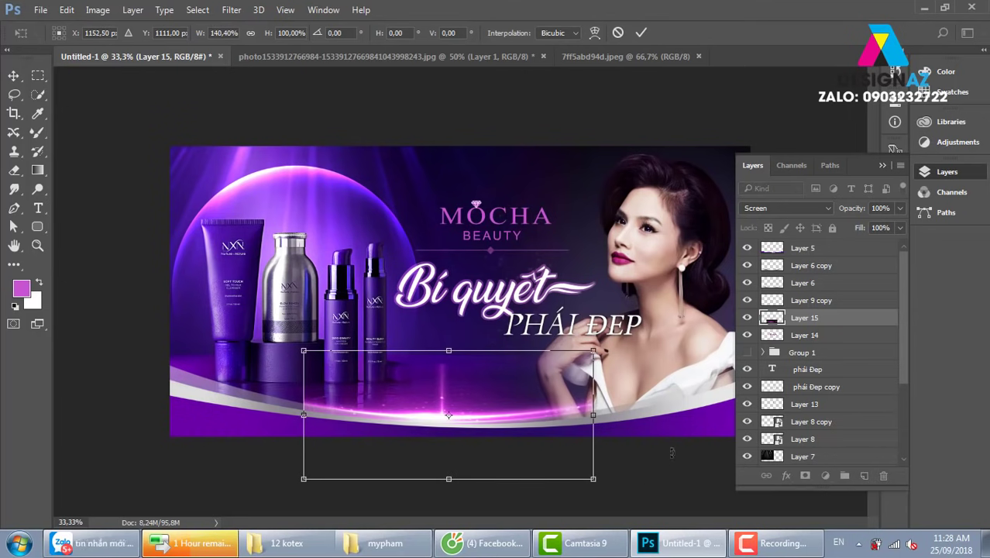
pyautogui.moveTo(593, 419); pyautogui.dragTo(655, 418)
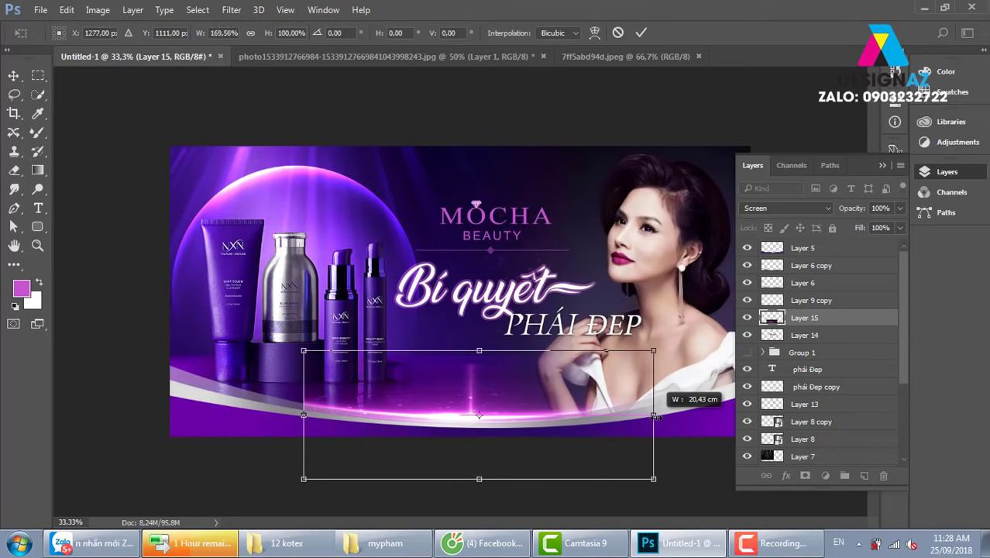
pyautogui.moveTo(510, 439); pyautogui.dragTo(522, 439)
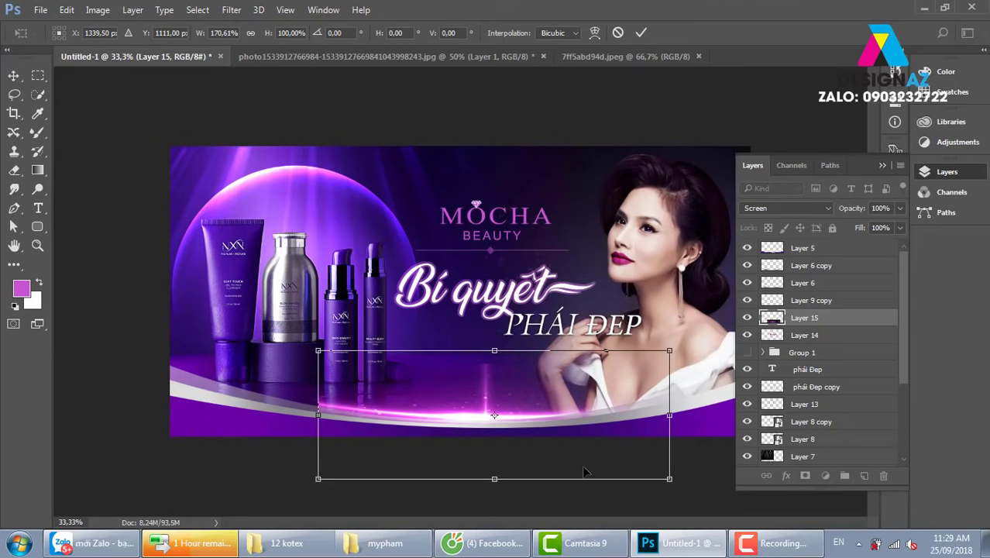
pyautogui.press('Return')
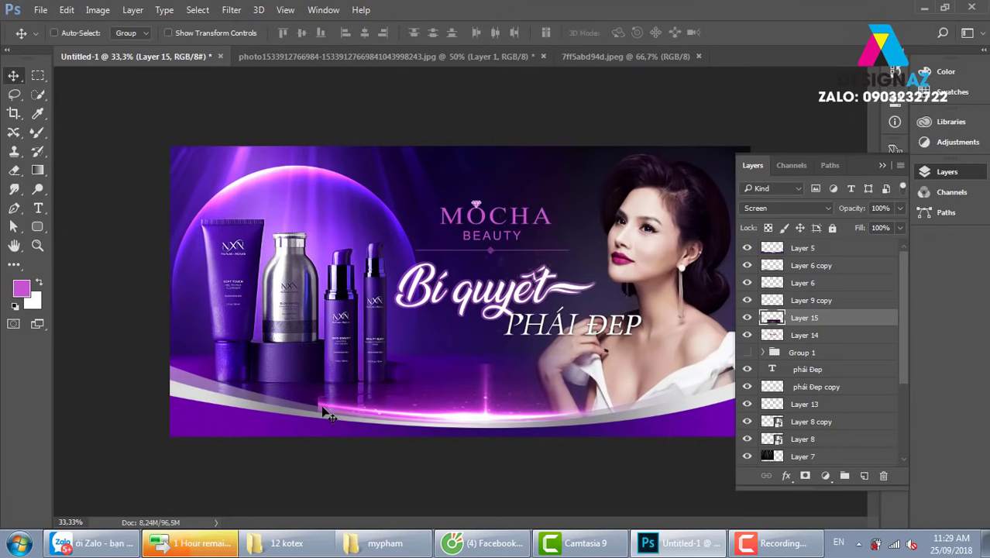
# Add a layer mask to the flare and fade part of it with a Black, White gradient.
pyautogui.click(804, 475)
pyautogui.press('g')
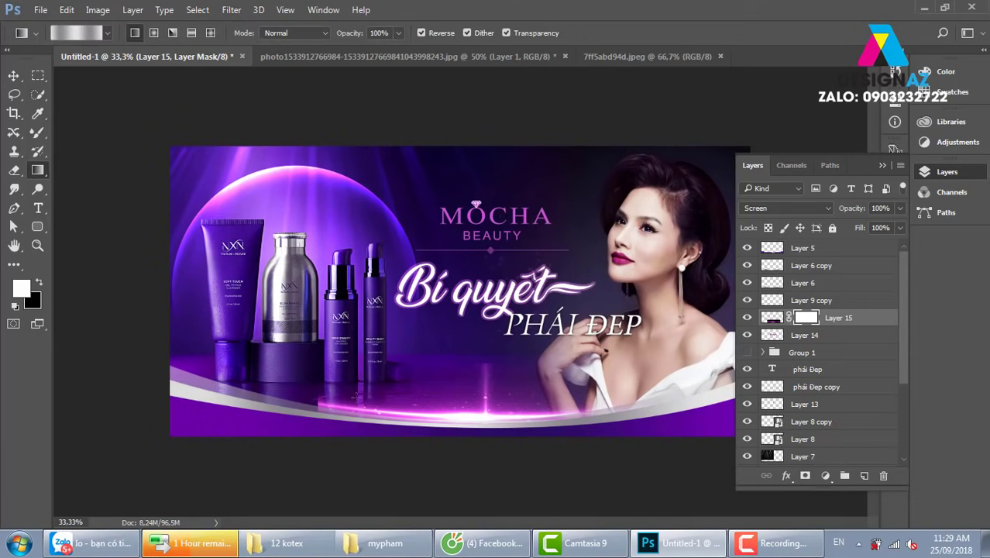
pyautogui.click(76, 37)
pyautogui.click(538, 72)
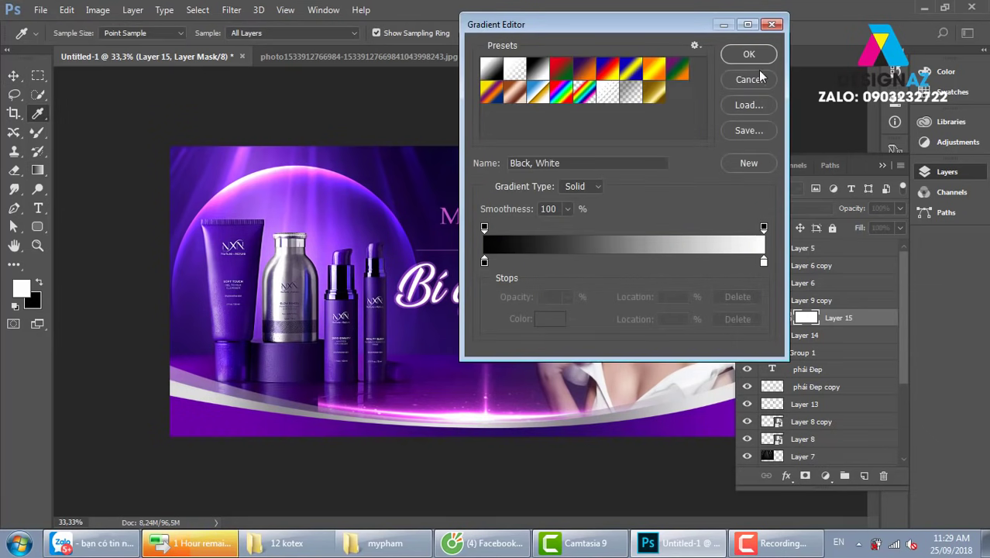
pyautogui.click(748, 53)
pyautogui.moveTo(285, 411)
pyautogui.mouseDown()
pyautogui.moveTo(356, 427)
pyautogui.moveTo(322, 403)
pyautogui.mouseUp()
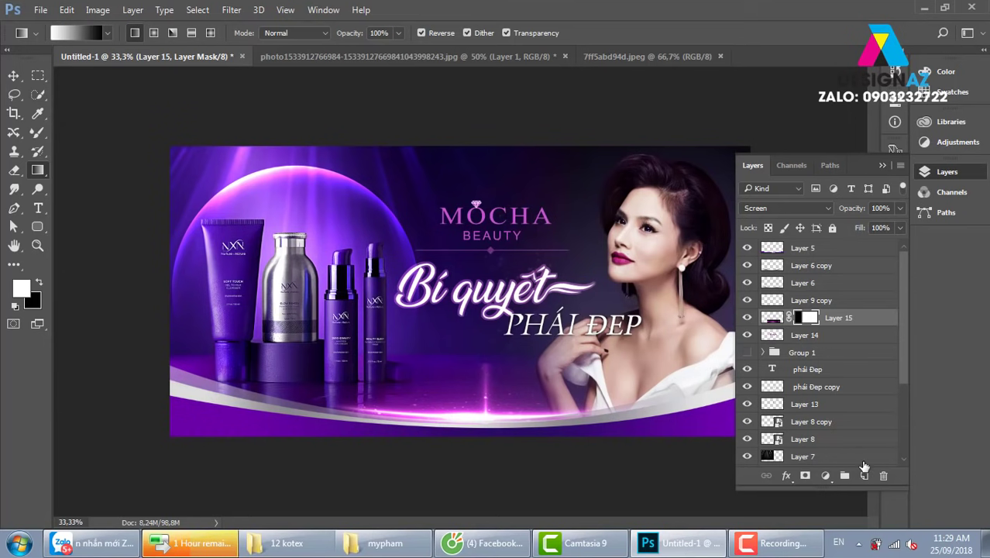
# Merge the flare into a new glow layer, blend it as Screen, and fade it with a gradient mask.
pyautogui.click(863, 474)
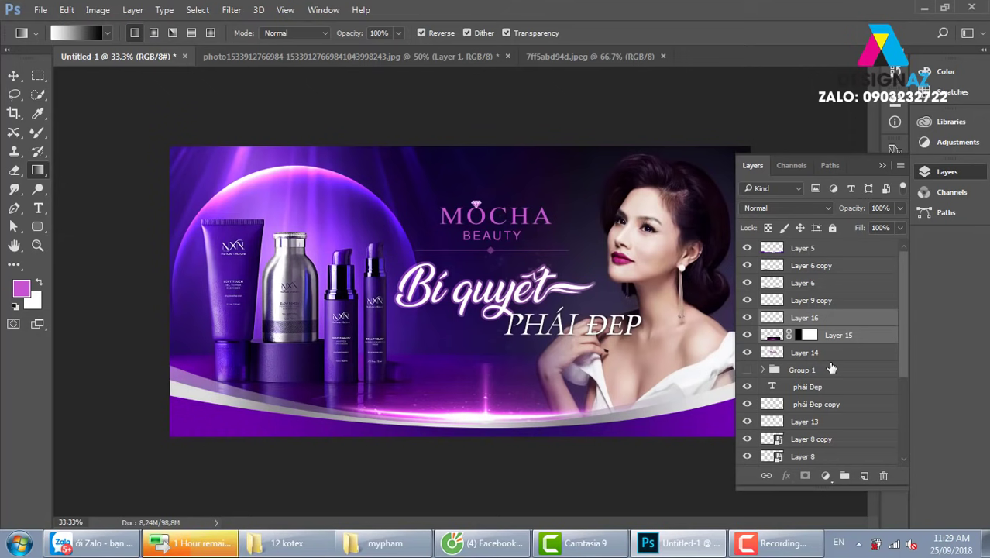
pyautogui.hotkey('ctrl', 'e')
pyautogui.press('v')
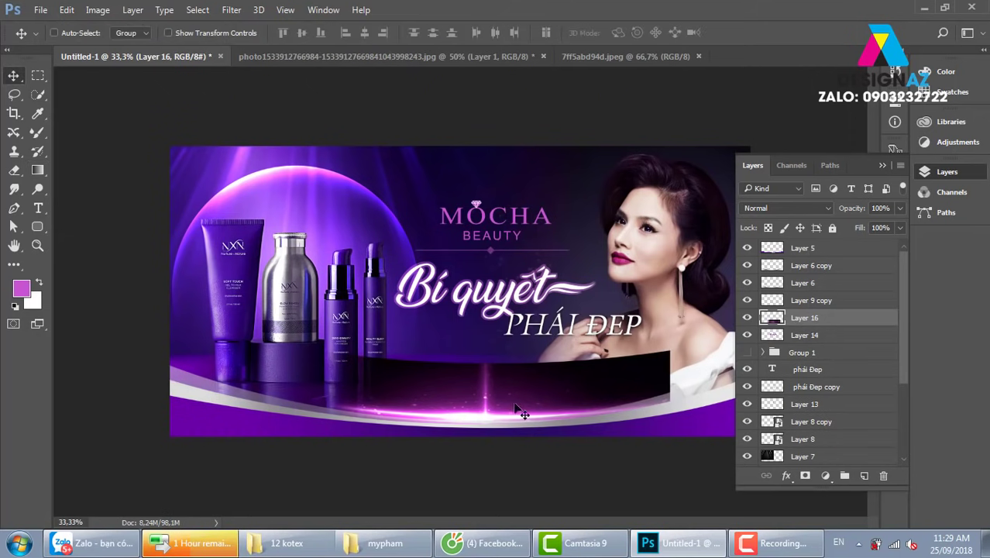
pyautogui.click(795, 209)
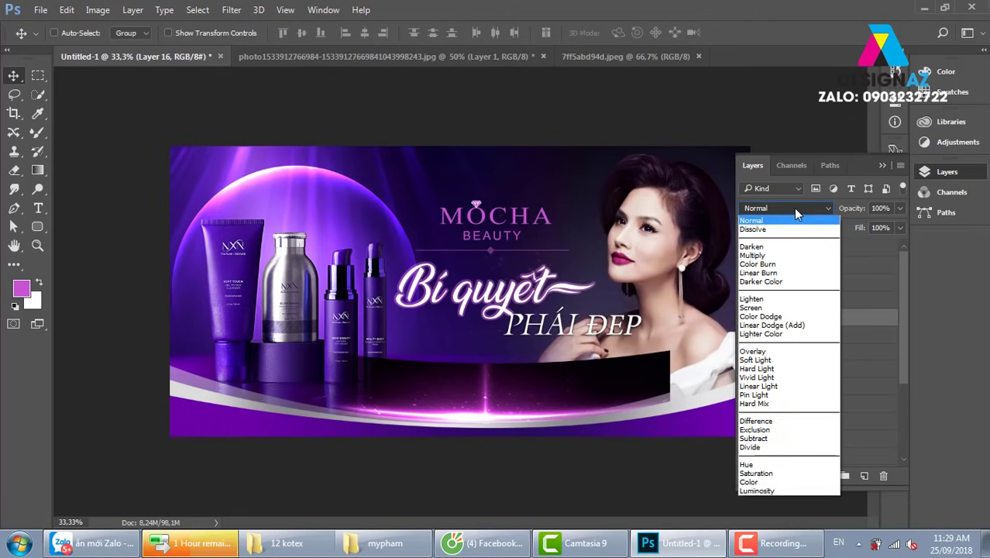
pyautogui.click(763, 317)
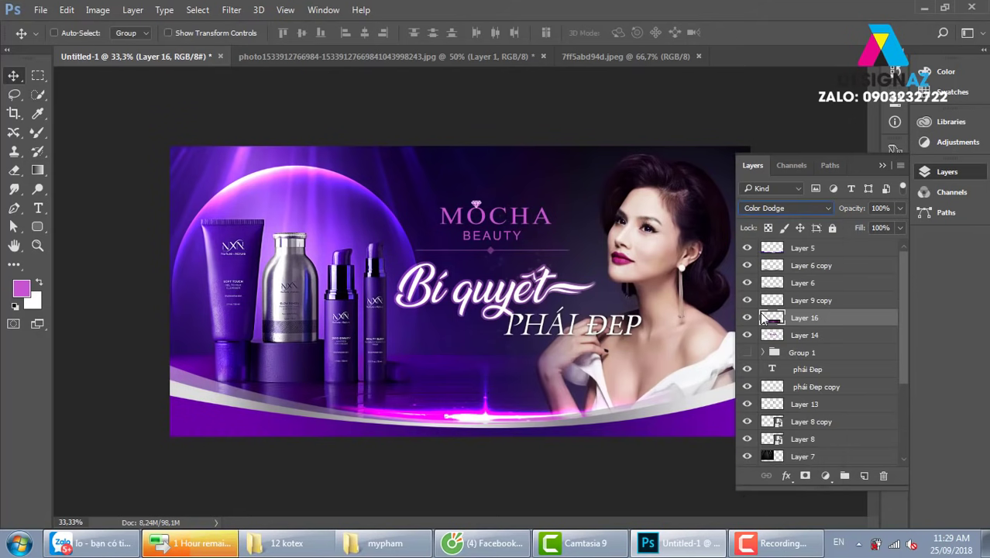
pyautogui.click(795, 209)
pyautogui.click(768, 309)
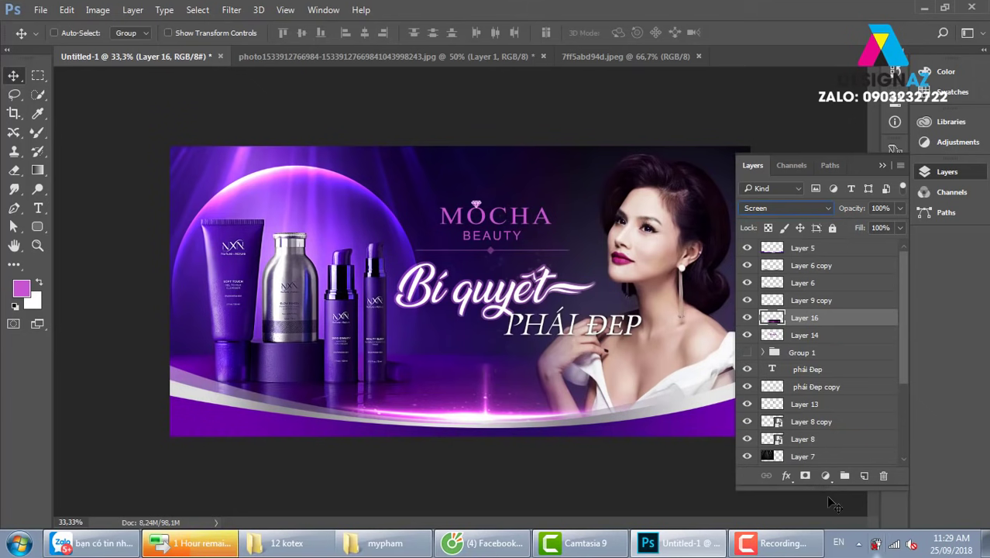
pyautogui.click(805, 476)
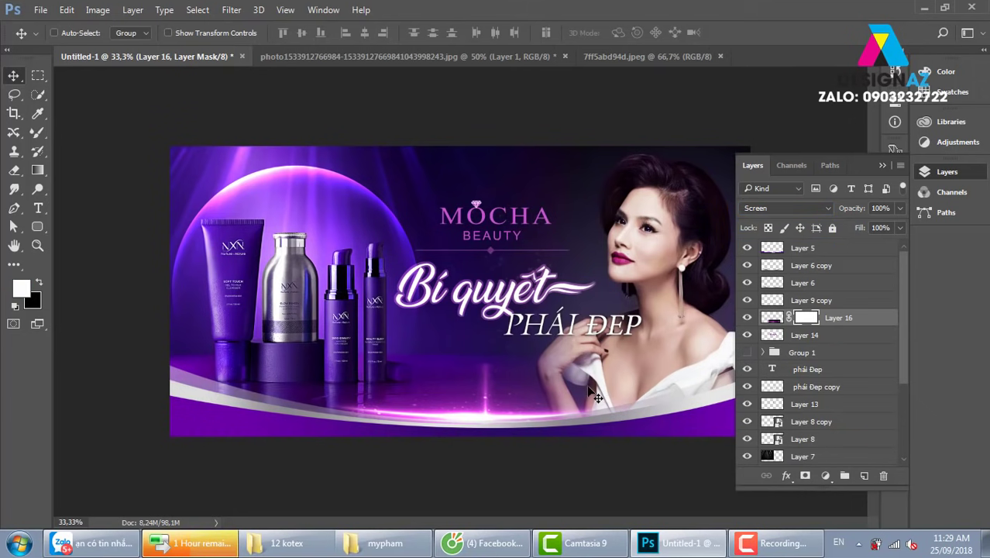
pyautogui.press('g')
pyautogui.moveTo(471, 369)
pyautogui.mouseDown()
pyautogui.moveTo(471, 414)
pyautogui.moveTo(476, 385)
pyautogui.mouseUp()
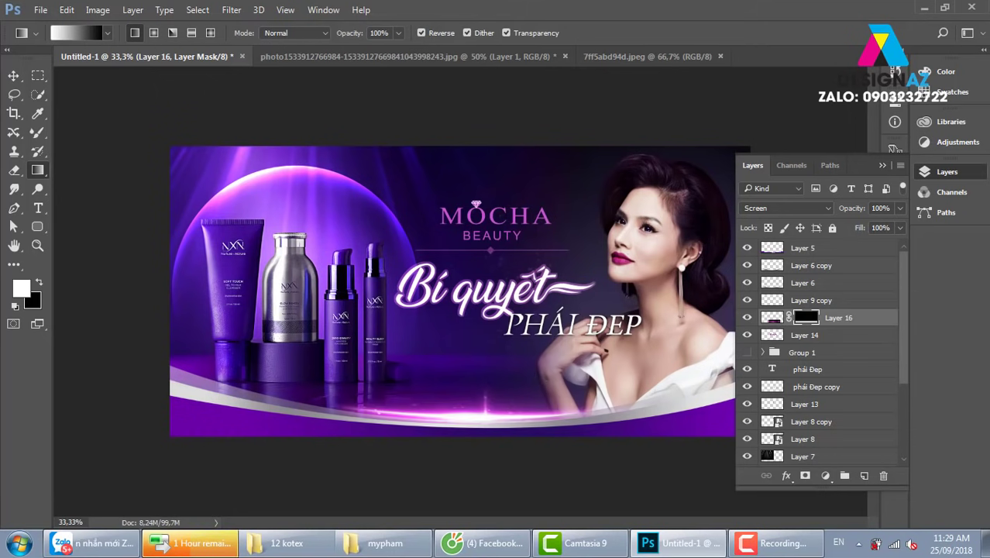
# Rotate the glow layer about -1.6° and zoom the banner to 50%.
pyautogui.click(13, 75)
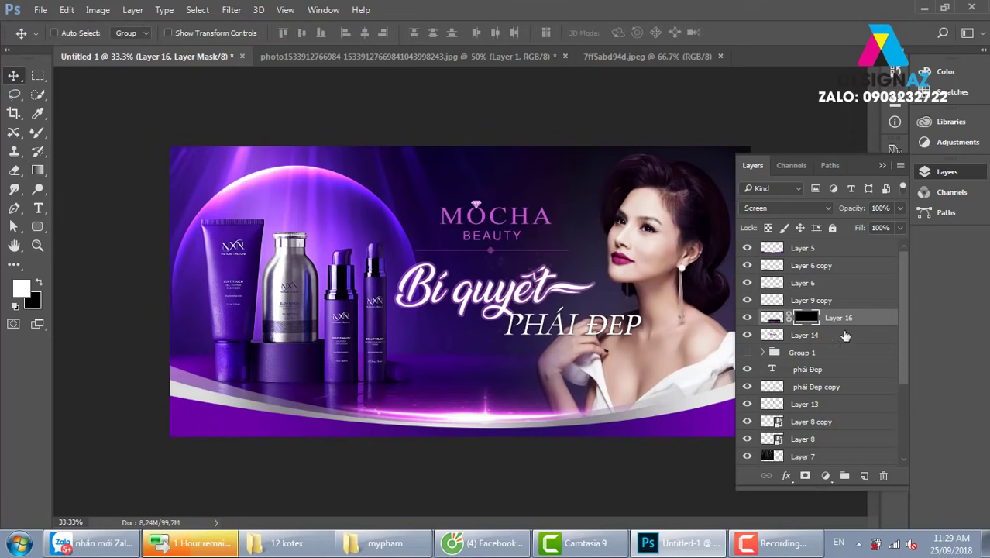
pyautogui.click(772, 316)
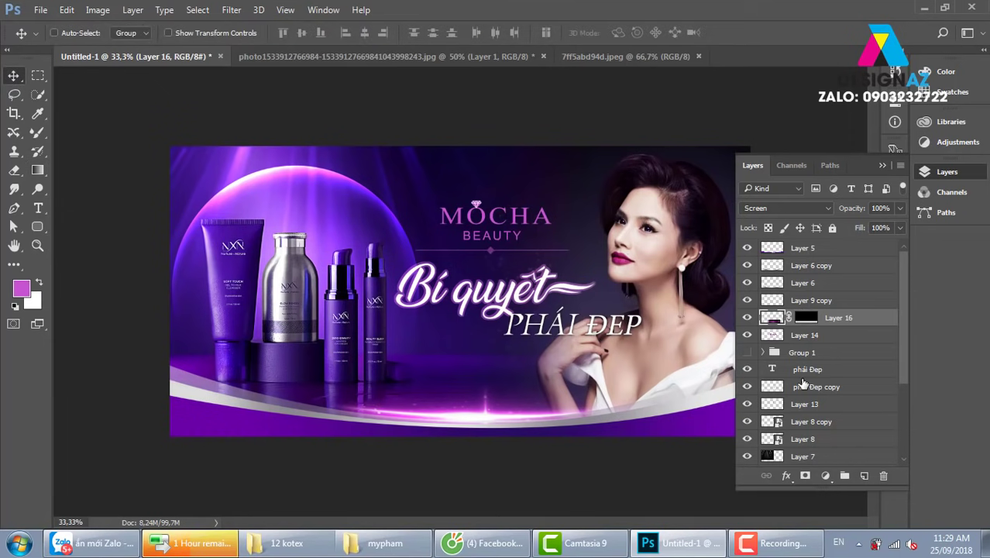
pyautogui.hotkey('ctrl', 't')
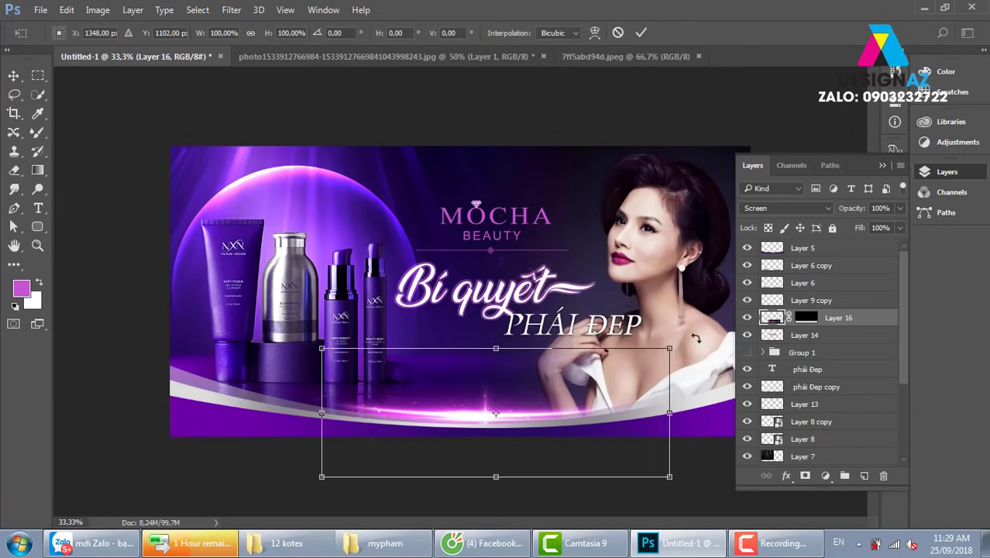
pyautogui.moveTo(695, 330); pyautogui.dragTo(699, 326)
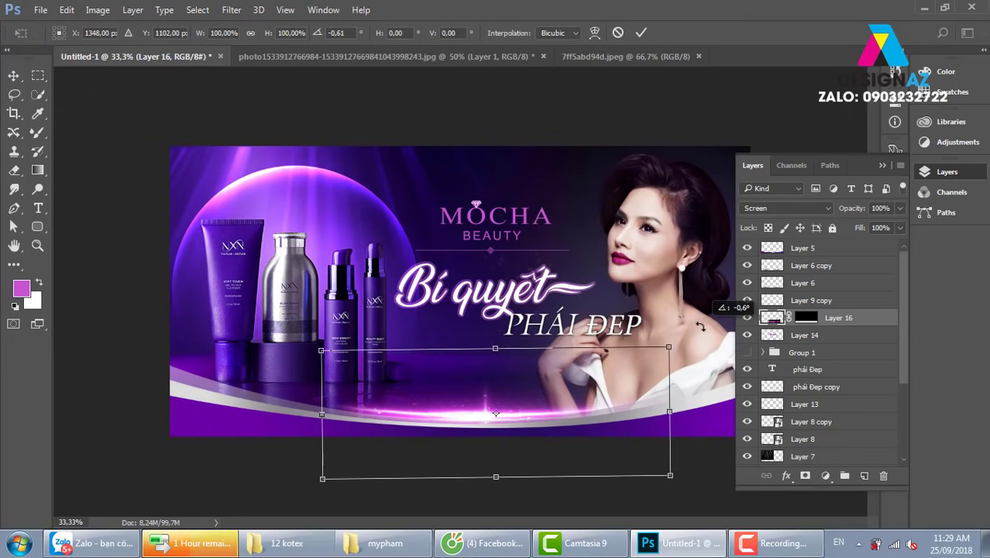
pyautogui.press('Return')
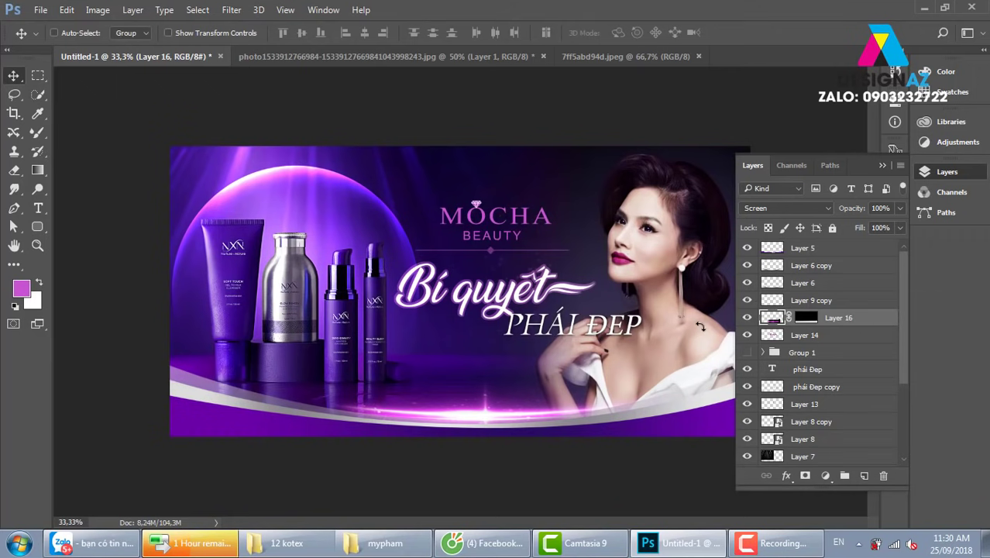
pyautogui.hotkey('ctrl', '+')
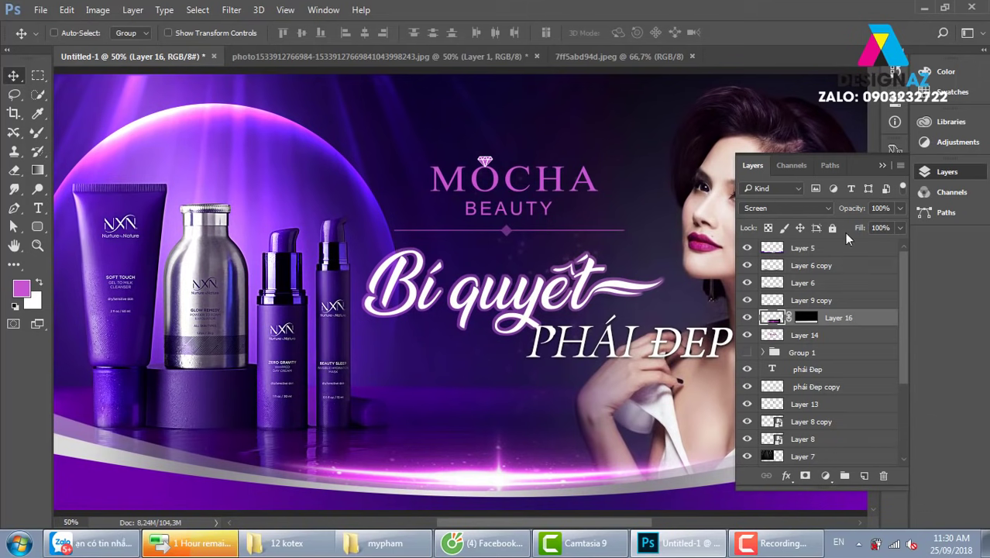
# Add a new layer above Layer 5 and draw a thin, tall elliptical selection.
pyautogui.click(862, 248)
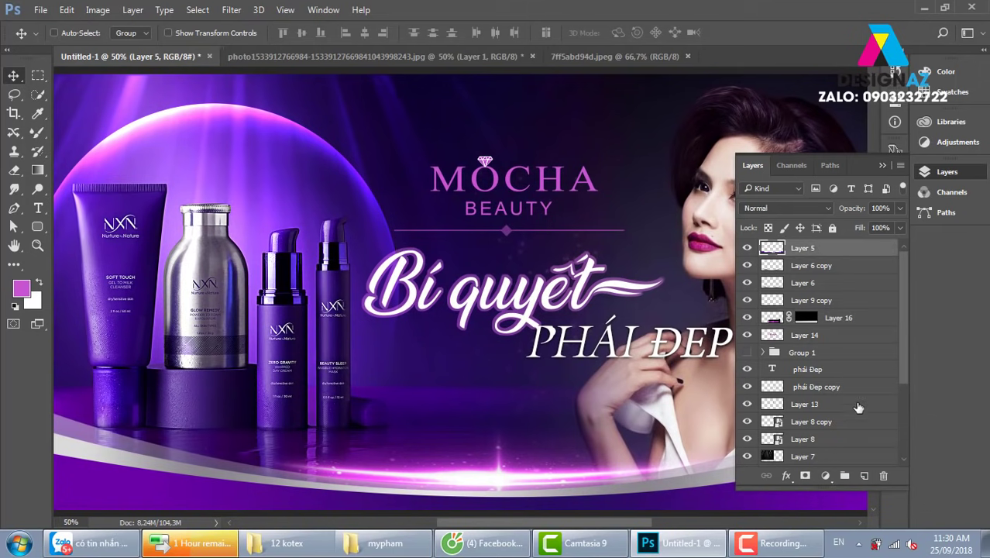
pyautogui.click(863, 475)
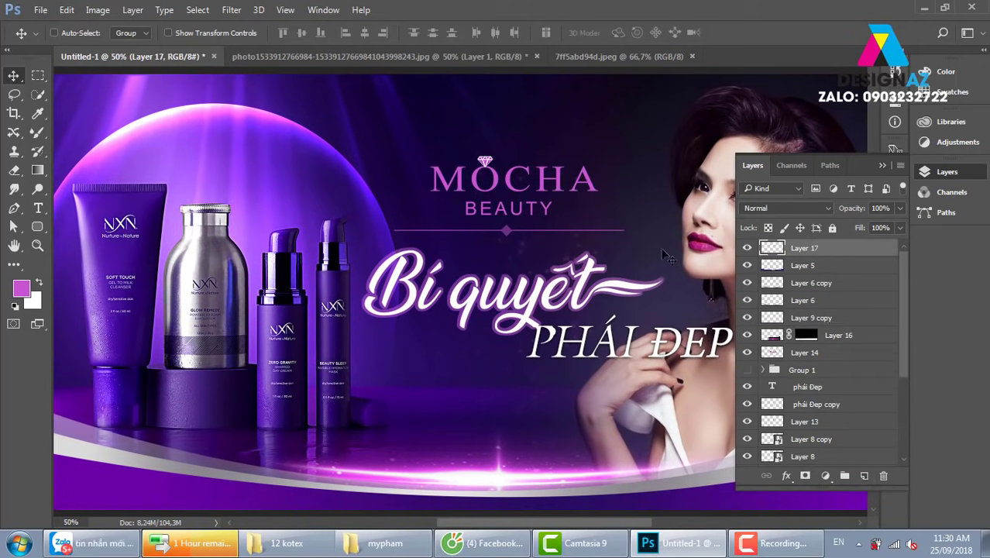
pyautogui.click(37, 75)
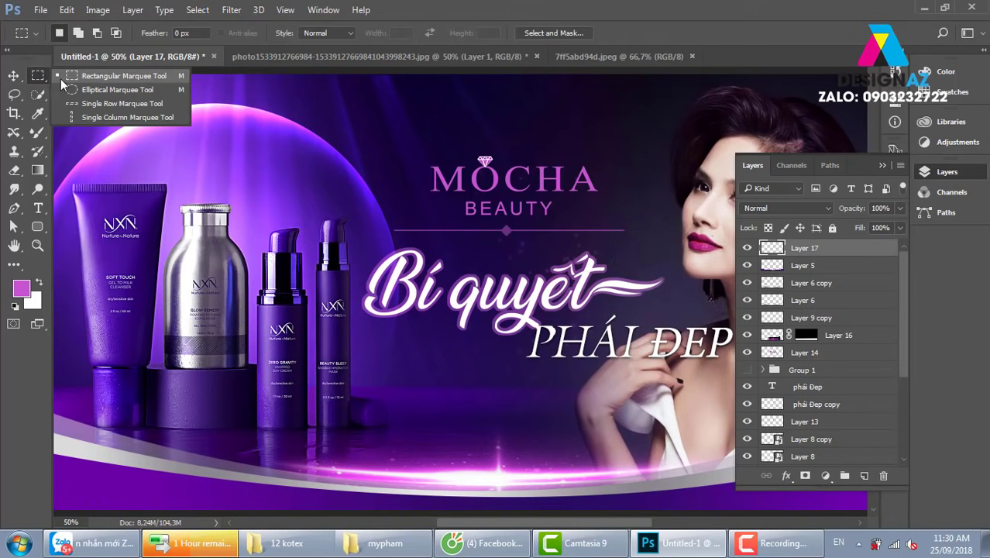
pyautogui.click(73, 90)
pyautogui.moveTo(373, 128); pyautogui.dragTo(377, 194)
# Zoom to 100% and fill the thin elliptical selection with white.
pyautogui.hotkey('ctrl', '+')
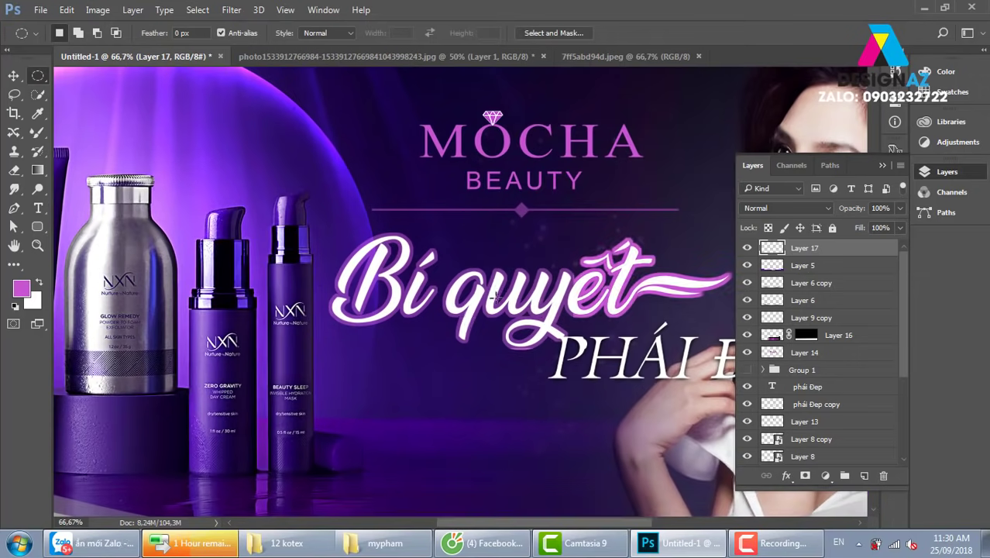
pyautogui.moveTo(405, 153); pyautogui.dragTo(402, 288)
pyautogui.hotkey('ctrl', '+')
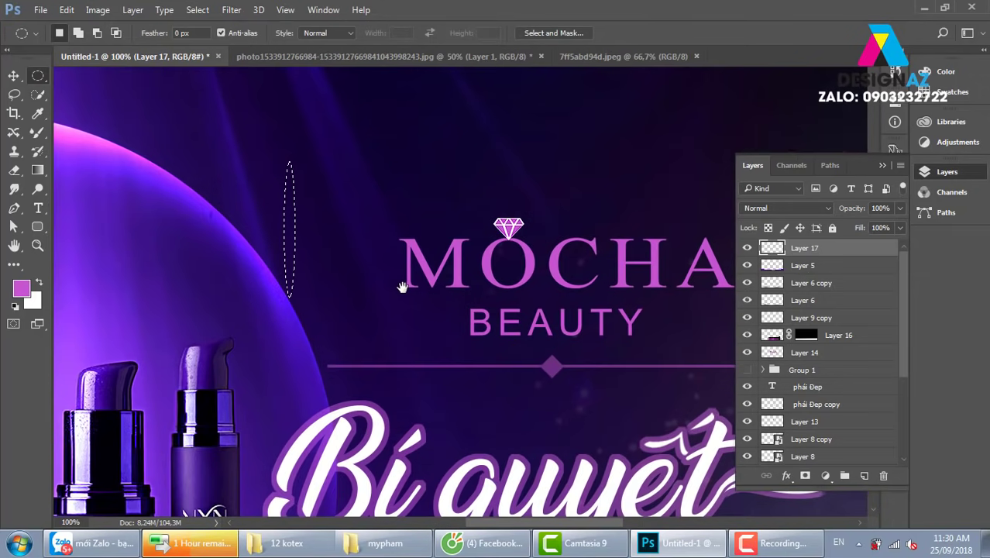
pyautogui.hotkey('ctrl', 'BackSpace')
pyautogui.press('v')
pyautogui.moveTo(402, 287); pyautogui.dragTo(402, 287)
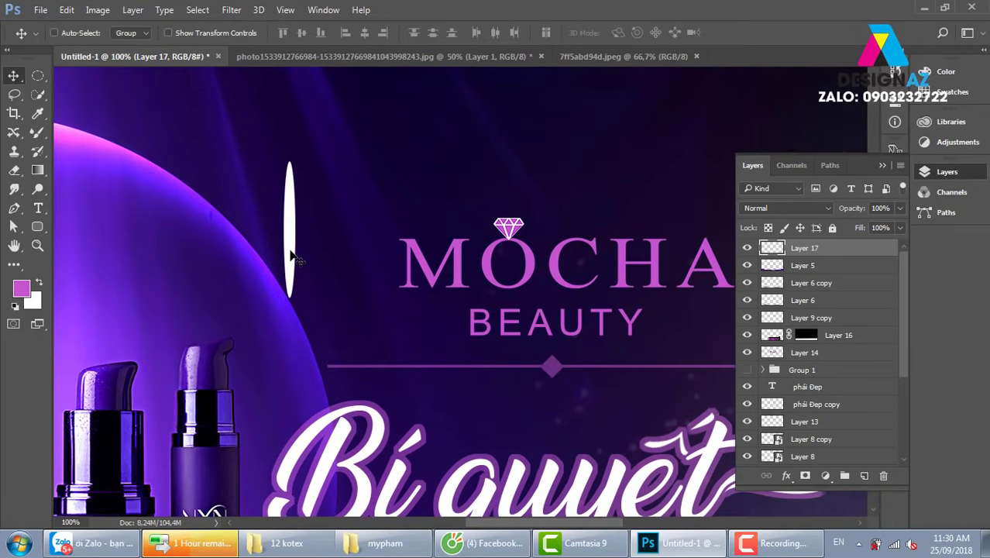
pyautogui.hotkey('ctrl', 't')
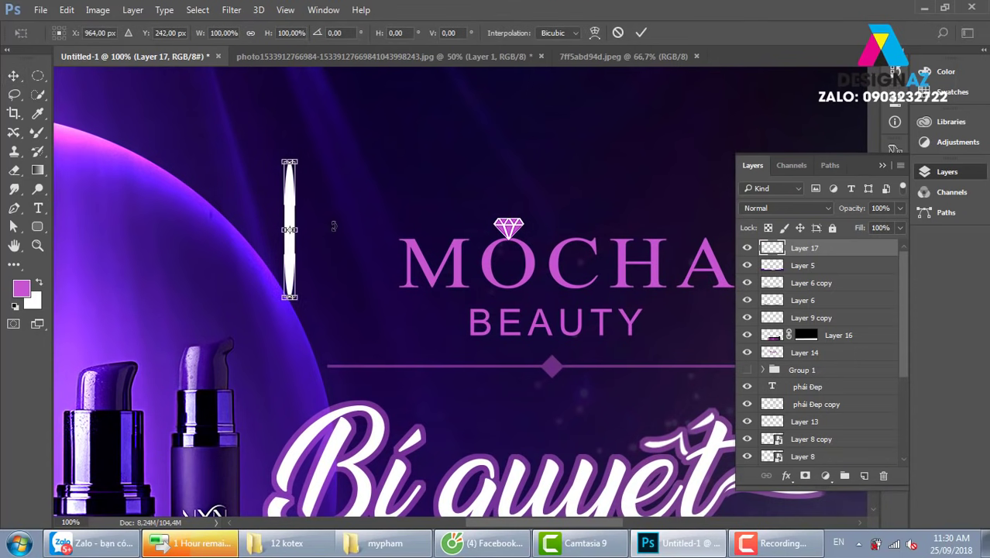
pyautogui.press('Return')
# Duplicate the white ellipse, rotate it 90°, and merge both into a cross.
pyautogui.hotkey('alt', 'Right')
pyautogui.hotkey('ctrl', 't')
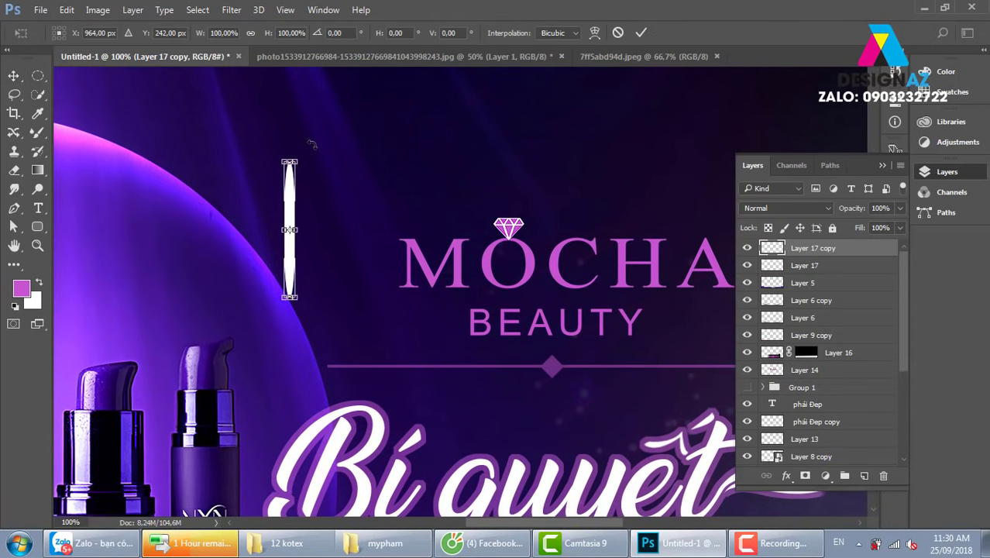
pyautogui.moveTo(309, 142); pyautogui.dragTo(361, 243)
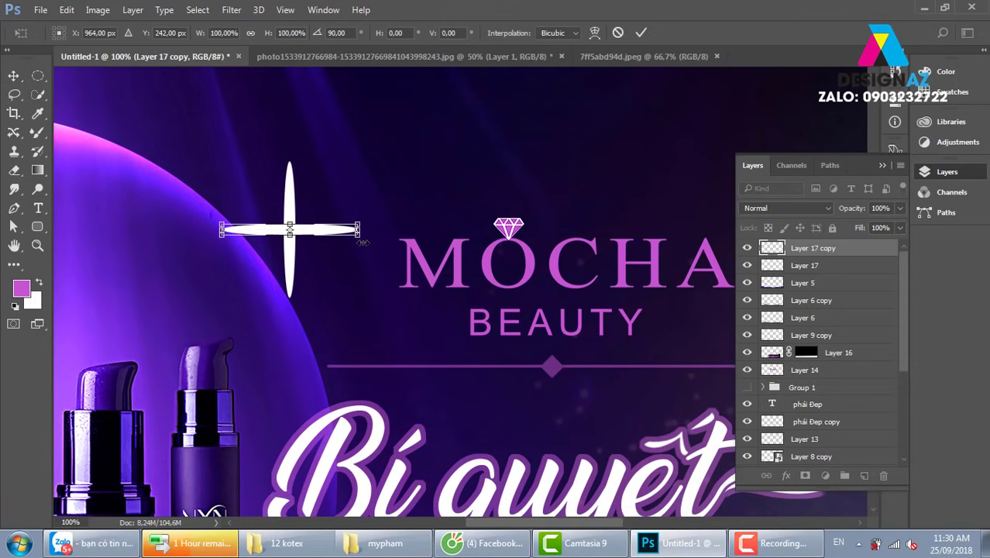
pyautogui.press('Return')
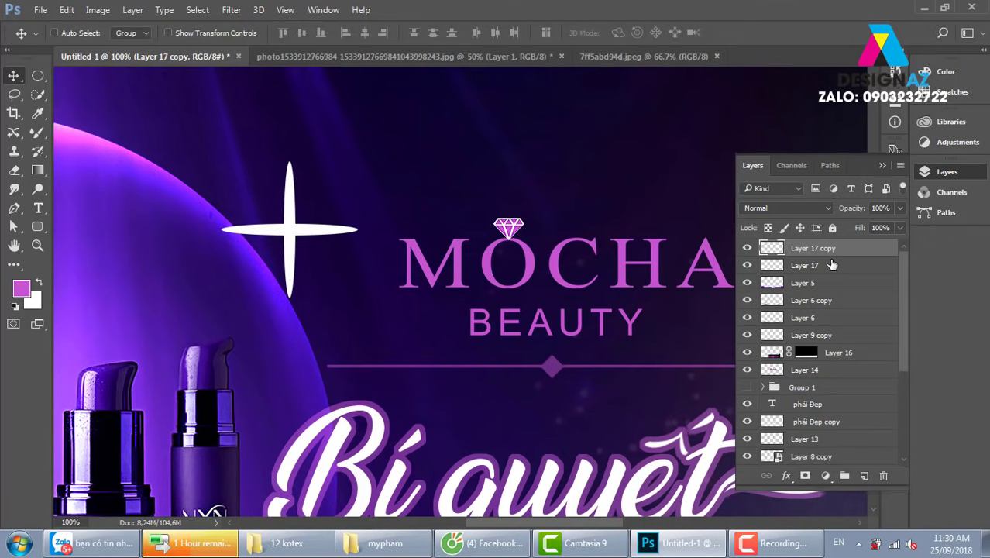
pyautogui.keyDown('ctrl'); pyautogui.click(827, 264); pyautogui.keyUp('ctrl')
pyautogui.moveTo(325, 238)
pyautogui.mouseDown()
pyautogui.moveTo(356, 219)
pyautogui.moveTo(338, 205)
pyautogui.mouseUp()
pyautogui.hotkey('ctrl', 'e')
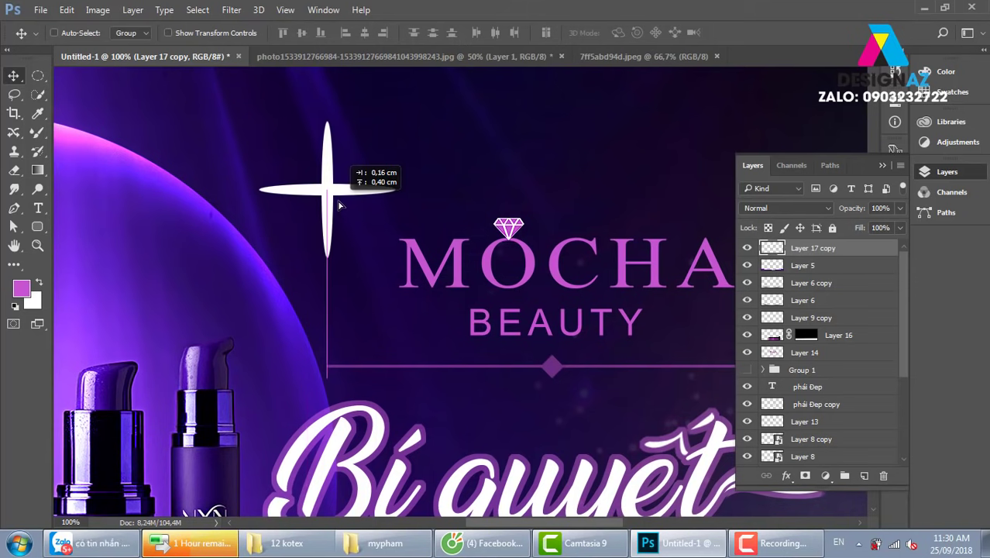
pyautogui.press('ctrl')
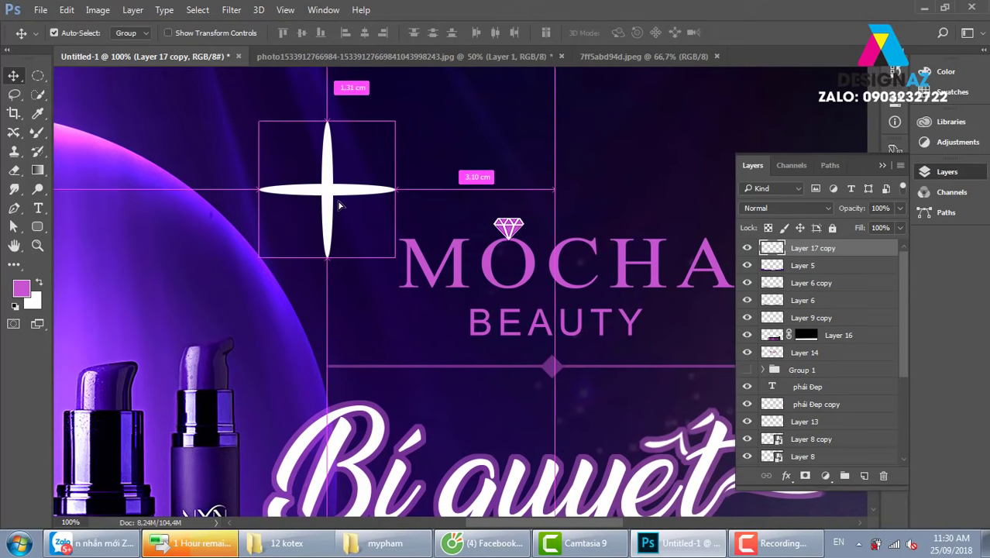
# Add a duplicate cross rotated 45° and shrunk to about 77% as the star's diagonal arms.
pyautogui.hotkey('ctrl', 'j')
pyautogui.hotkey('ctrl', 't')
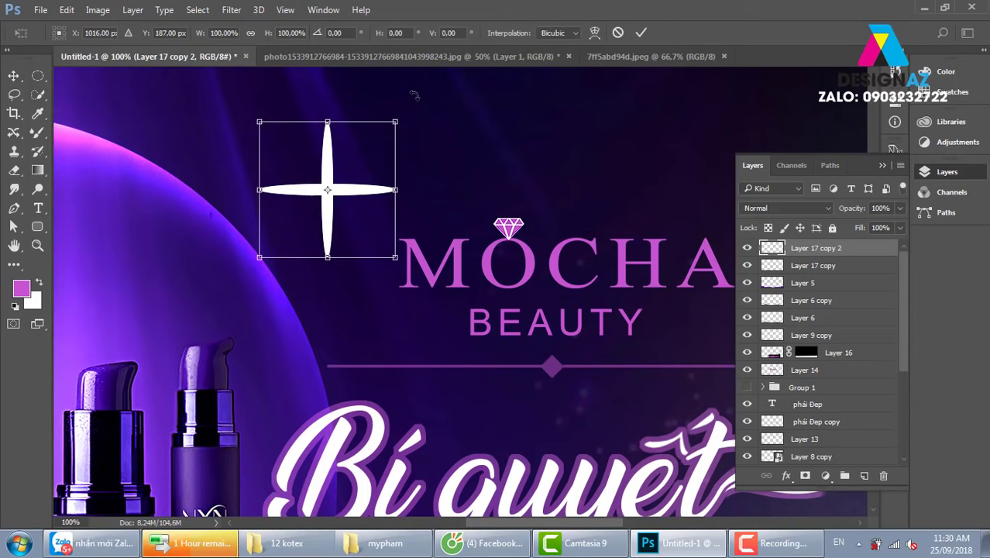
pyautogui.moveTo(427, 118); pyautogui.dragTo(449, 211)
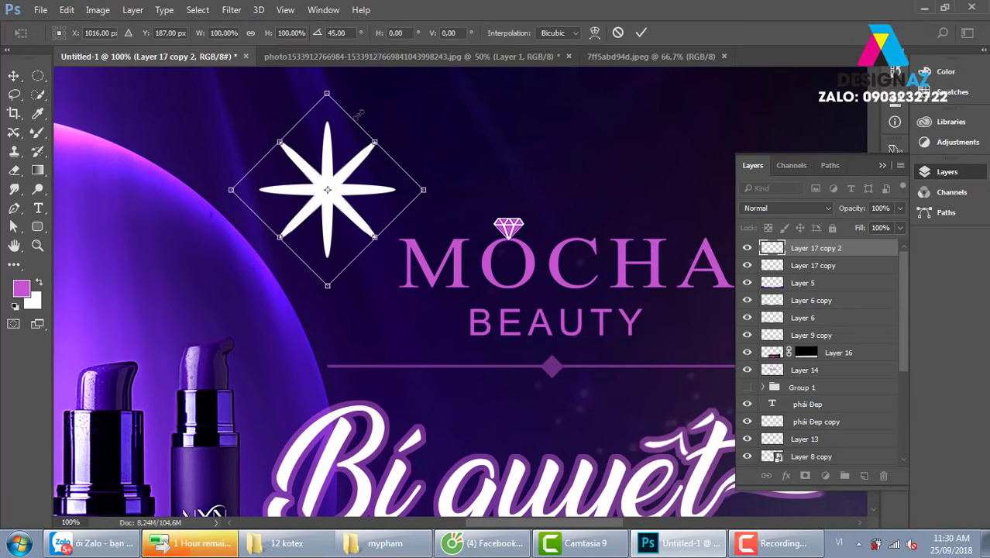
pyautogui.moveTo(327, 95)
pyautogui.mouseDown()
pyautogui.moveTo(349, 181)
pyautogui.moveTo(352, 168)
pyautogui.mouseUp()
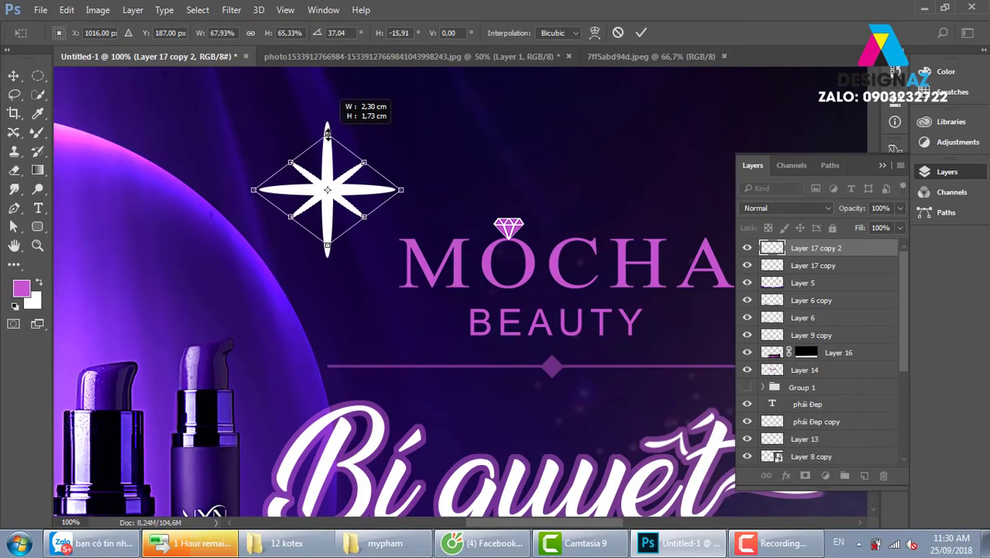
pyautogui.moveTo(327, 115); pyautogui.dragTo(336, 136)
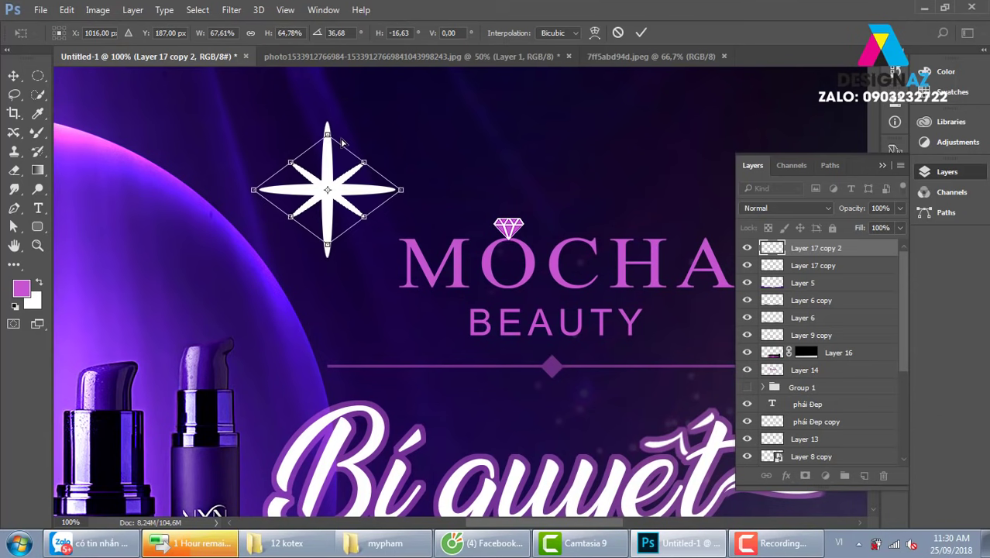
pyautogui.hotkey('ctrl', 'z')
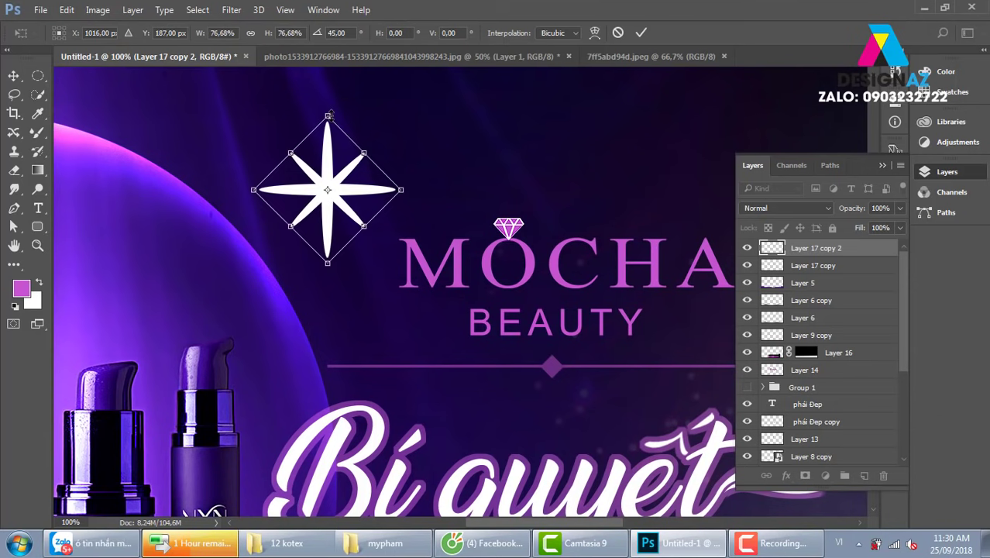
pyautogui.moveTo(328, 114); pyautogui.dragTo(355, 103)
pyautogui.press('Return')
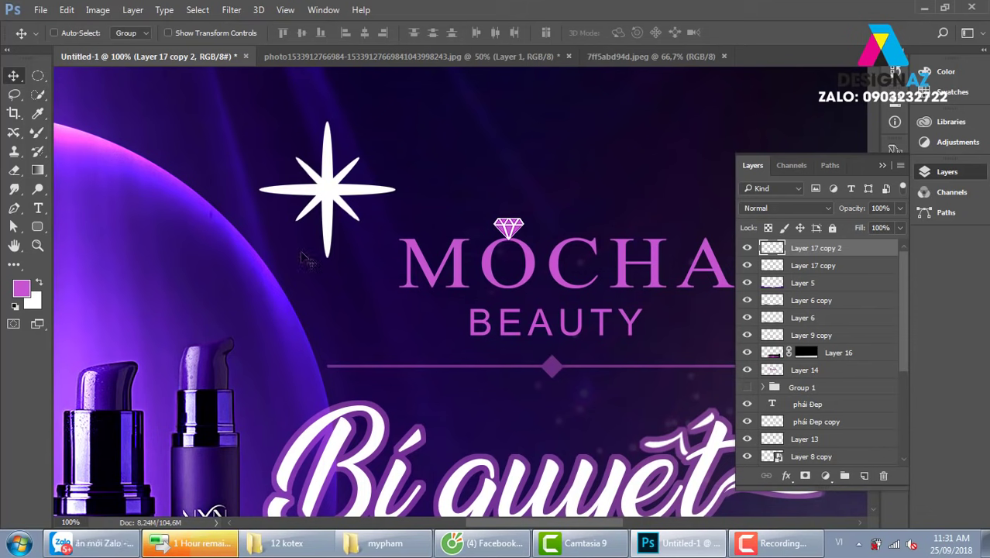
# Scale a copy of the star to about 56% and place it above the MOCHA logo.
pyautogui.click(825, 267)
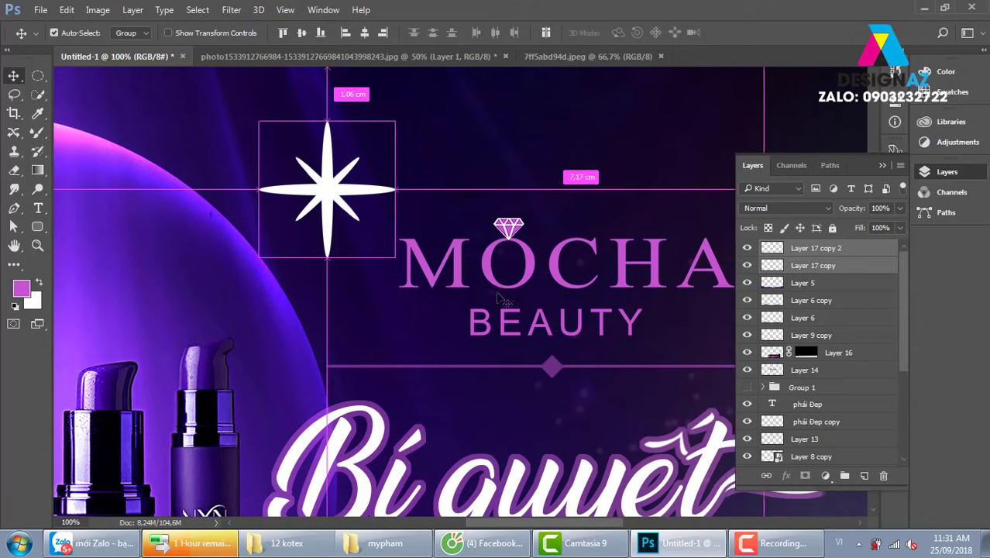
pyautogui.press('Delete')
pyautogui.moveTo(342, 210); pyautogui.dragTo(408, 252)
pyautogui.hotkey('ctrl', 't')
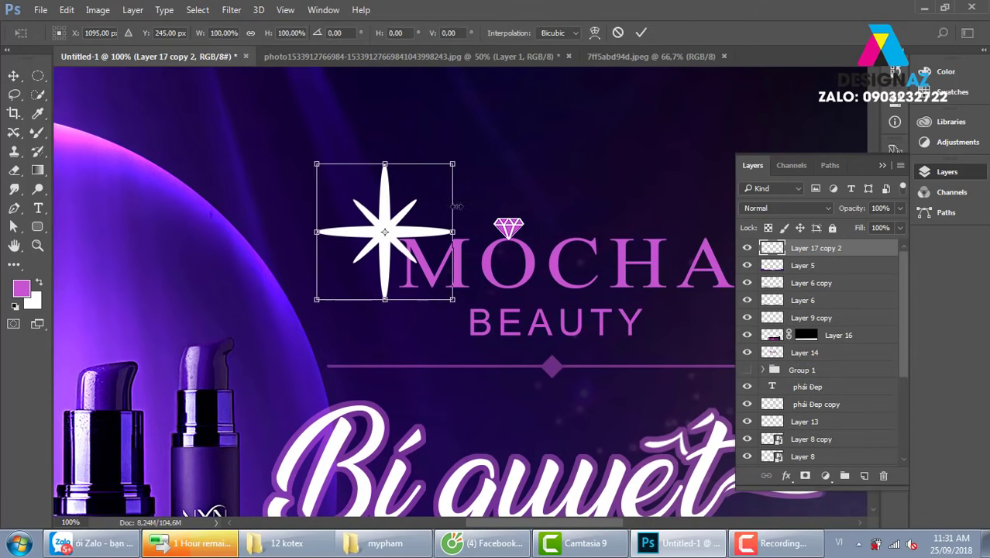
pyautogui.moveTo(455, 165); pyautogui.dragTo(418, 190)
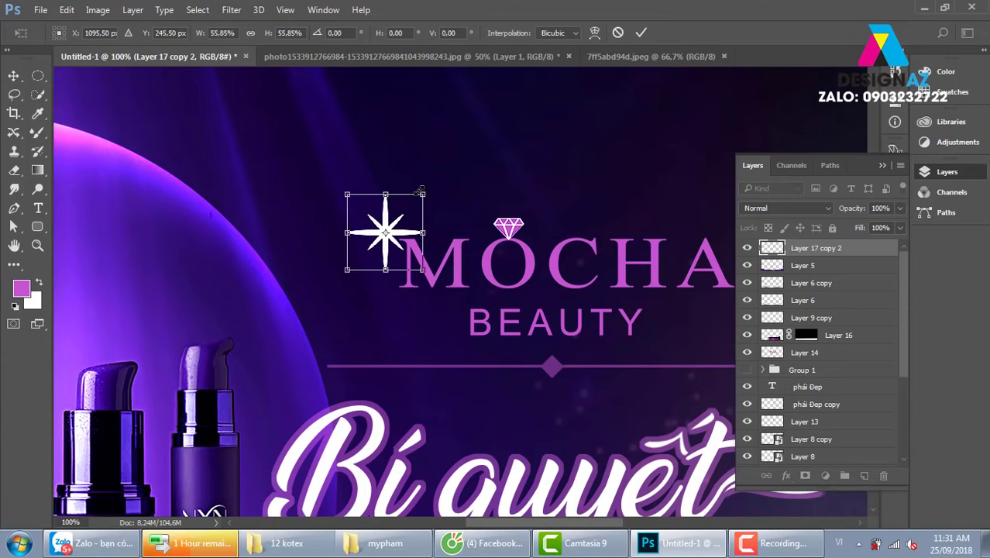
pyautogui.press('Return')
pyautogui.hotkey('ctrl', '-')
pyautogui.hotkey('ctrl', '-')
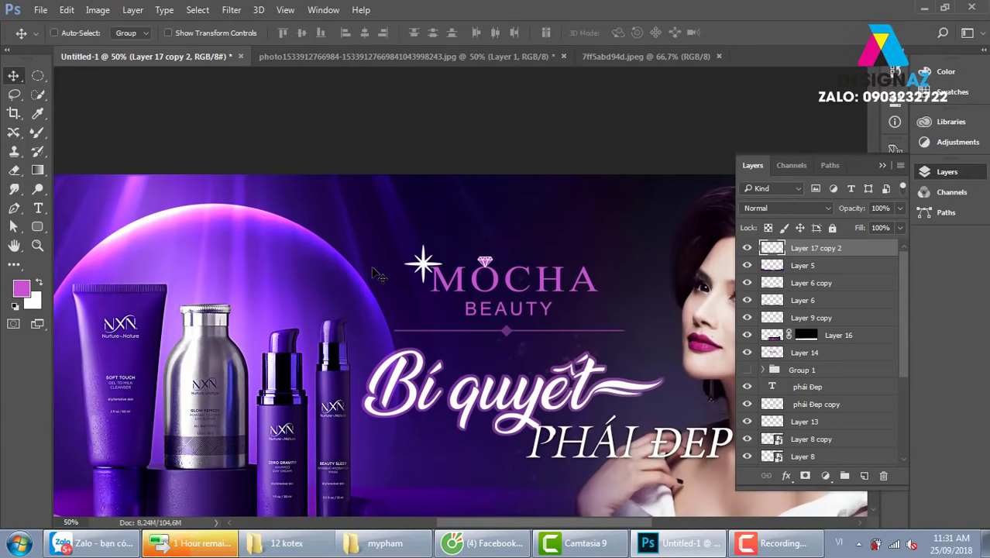
pyautogui.moveTo(434, 277)
pyautogui.mouseDown()
pyautogui.moveTo(220, 214)
pyautogui.moveTo(504, 268)
pyautogui.mouseUp()
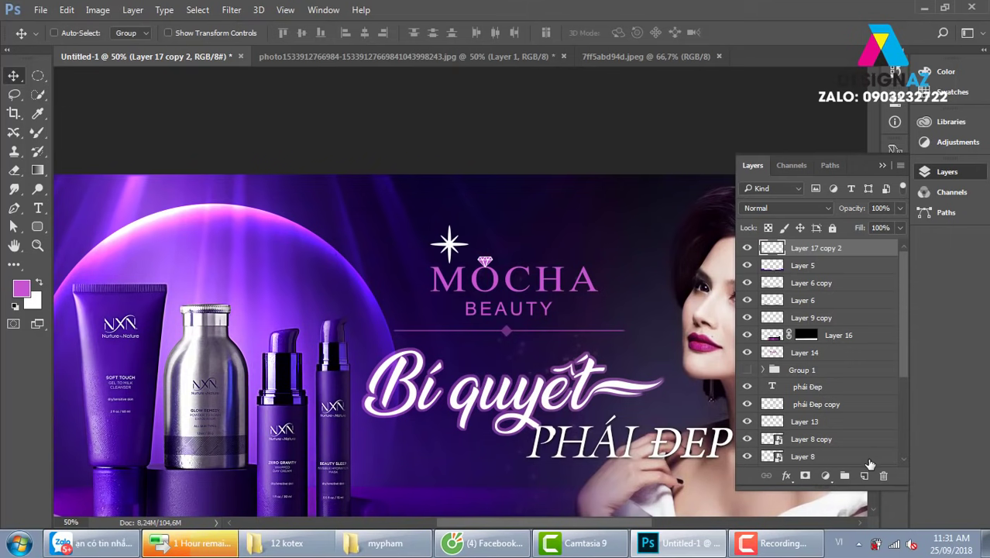
# On a new layer, fill a square selection around the small star with black.
pyautogui.click(865, 476)
pyautogui.moveTo(37, 75); pyautogui.dragTo(89, 75)
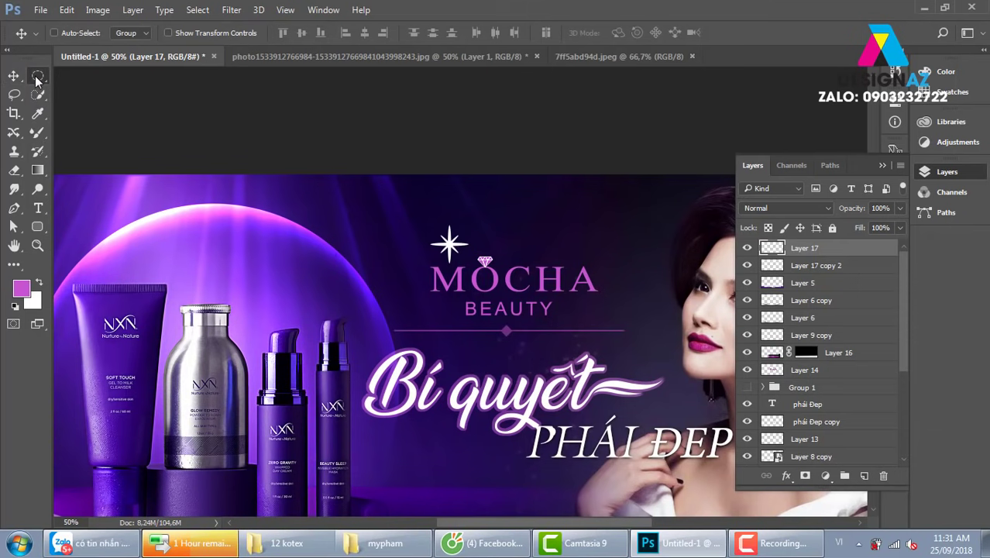
pyautogui.moveTo(367, 174); pyautogui.dragTo(522, 319)
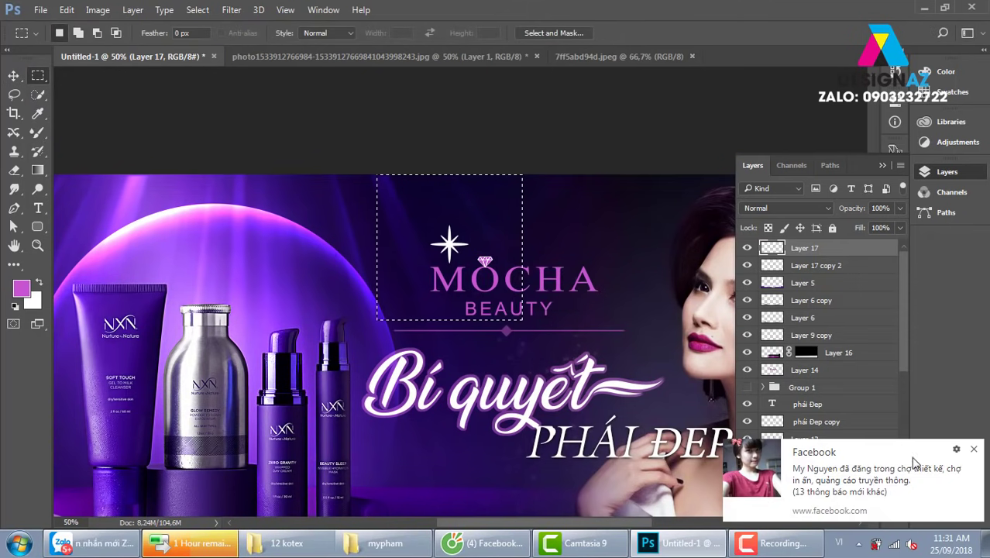
pyautogui.click(974, 450)
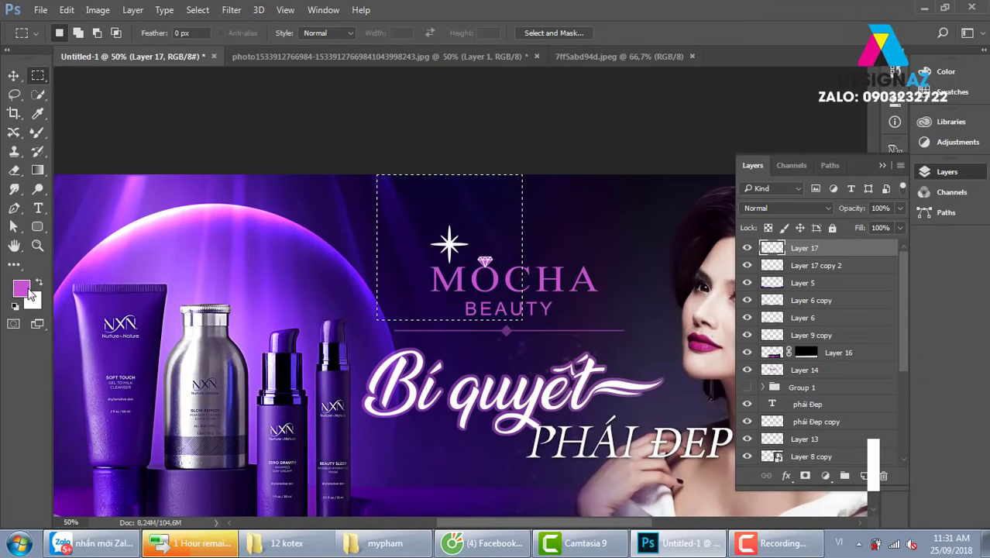
pyautogui.click(21, 288)
pyautogui.moveTo(655, 277); pyautogui.dragTo(549, 340)
pyautogui.click(869, 145)
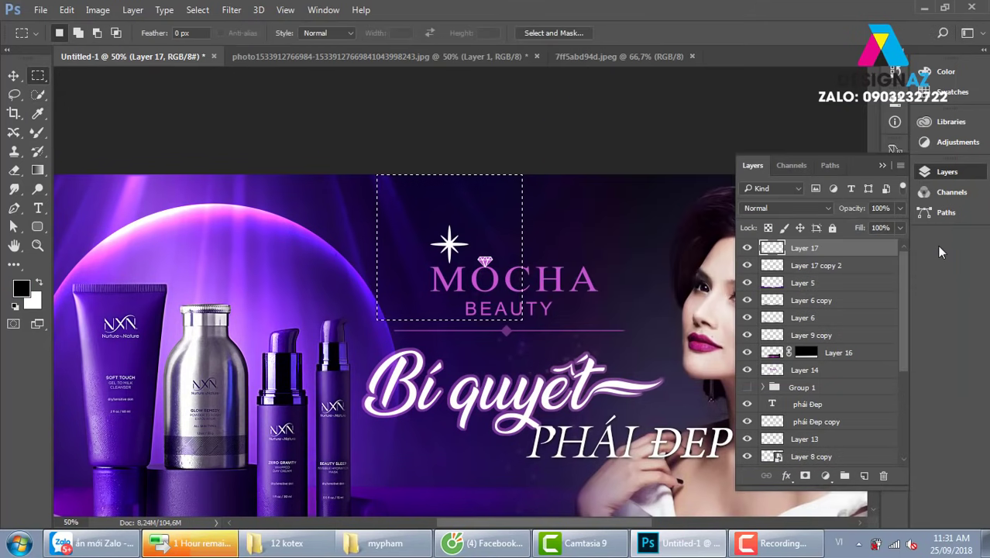
pyautogui.hotkey('ctrl', 'BackSpace')
pyautogui.press('v')
pyautogui.hotkey('ctrl', 'z')
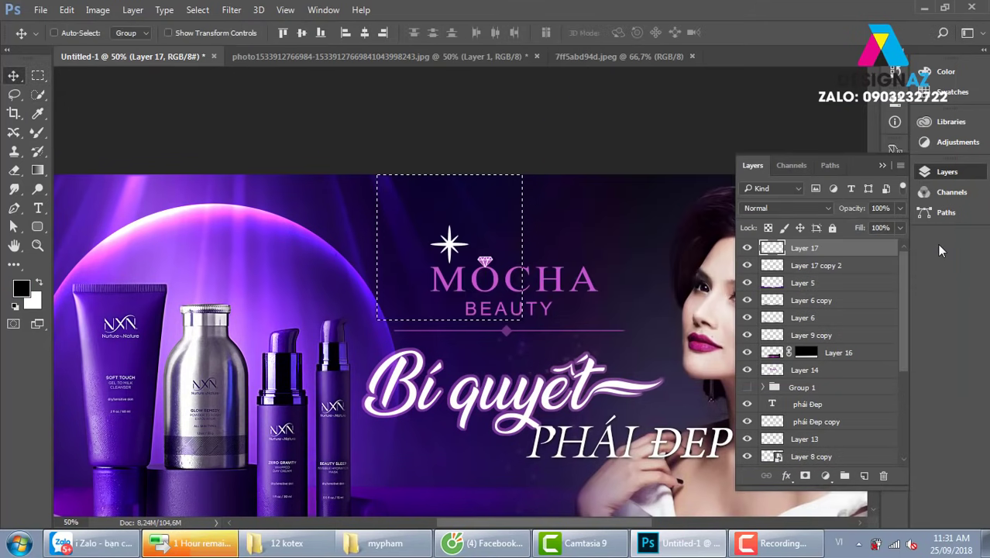
pyautogui.hotkey('ctrl', 'z')
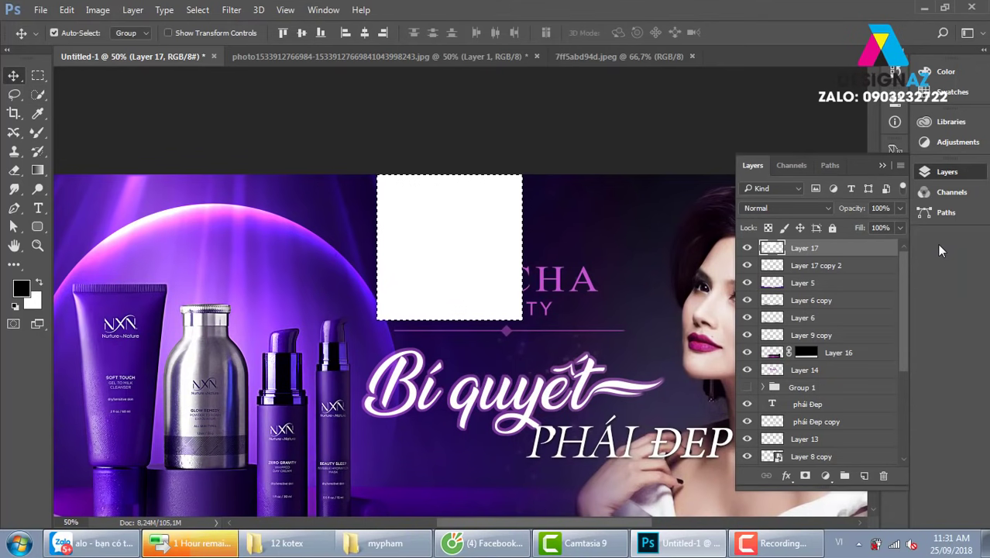
pyautogui.hotkey('alt', 'BackSpace')
pyautogui.hotkey('ctrl', 'd')
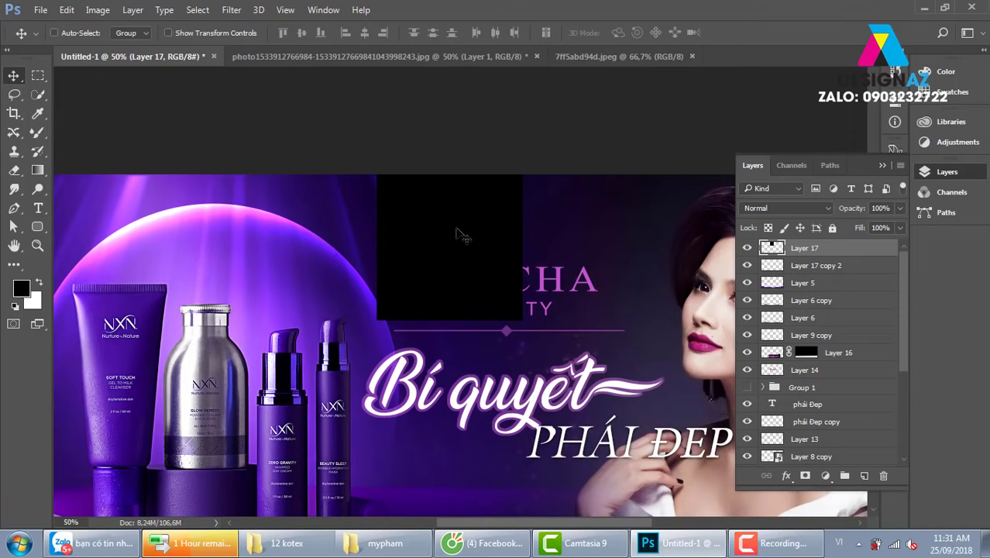
# Merge the black square under the star, set Color Dodge, and place the sparkle beside the bottle top.
pyautogui.hotkey('ctrl', '[')
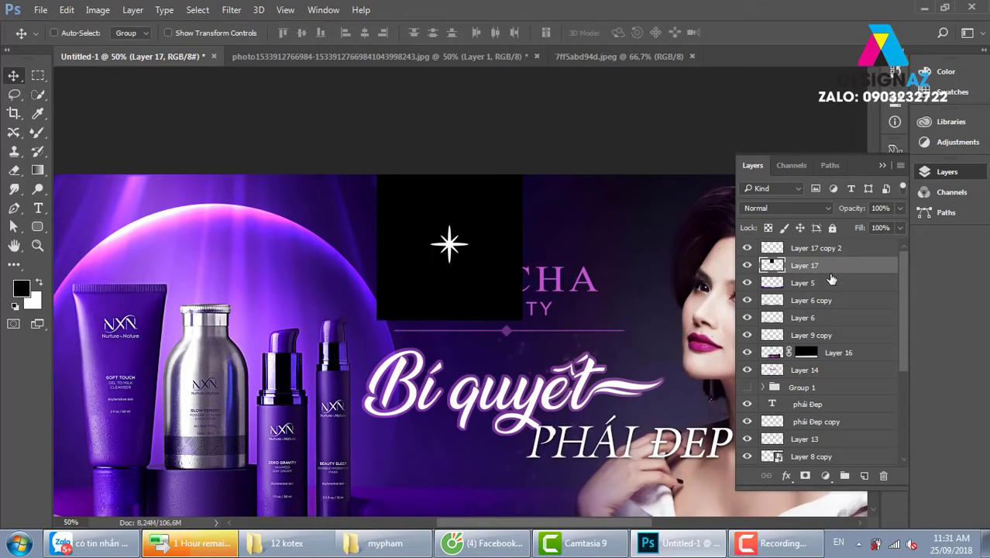
pyautogui.keyDown('shift'); pyautogui.click(813, 248); pyautogui.keyUp('shift')
pyautogui.moveTo(463, 261); pyautogui.dragTo(428, 376)
pyautogui.hotkey('ctrl', 'e')
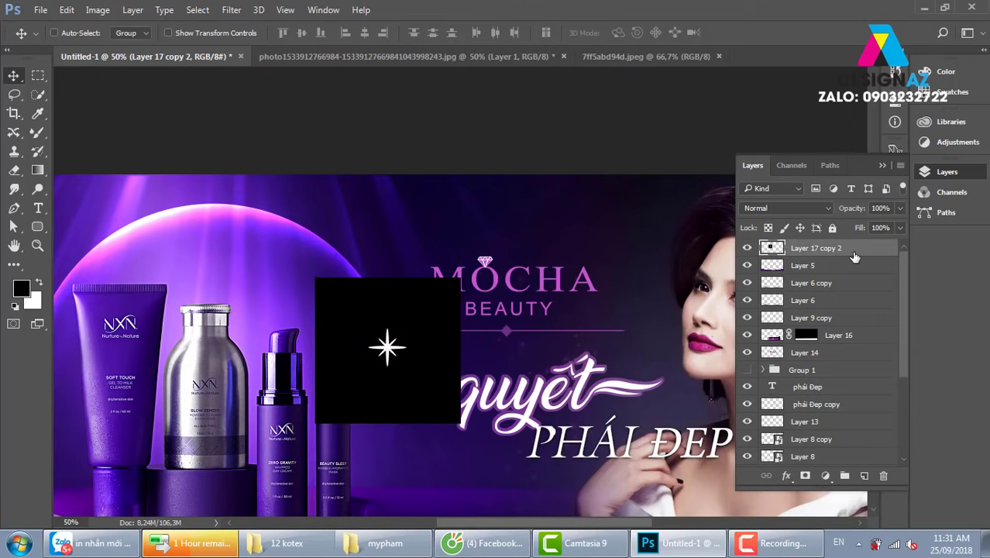
pyautogui.click(810, 208)
pyautogui.click(813, 315)
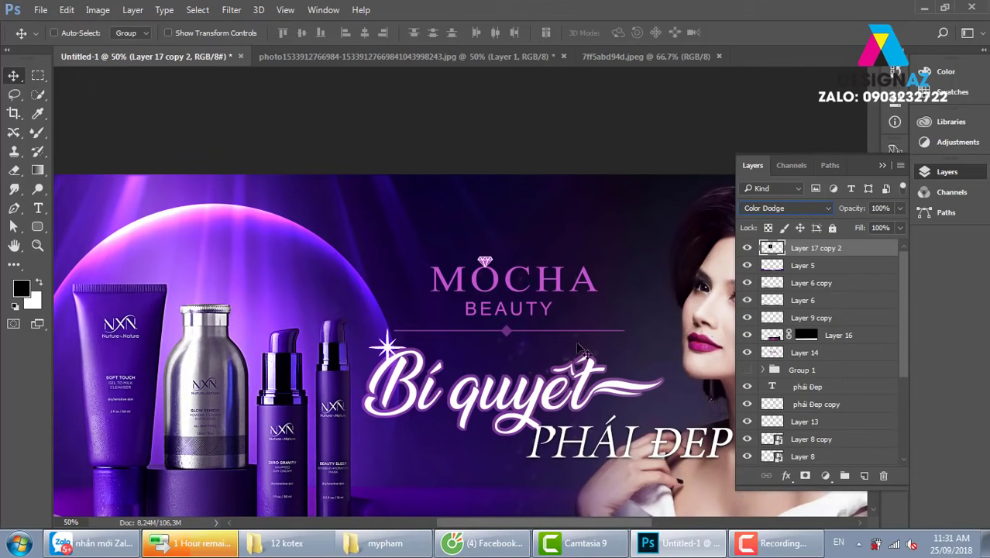
pyautogui.moveTo(443, 359); pyautogui.dragTo(450, 357)
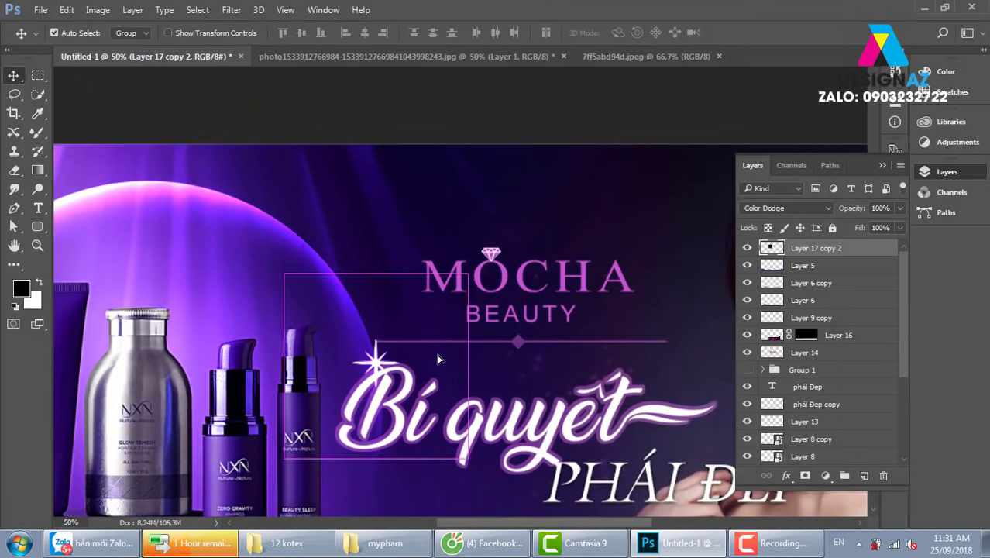
pyautogui.hotkey('ctrl', '+')
pyautogui.hotkey('ctrl', '+')
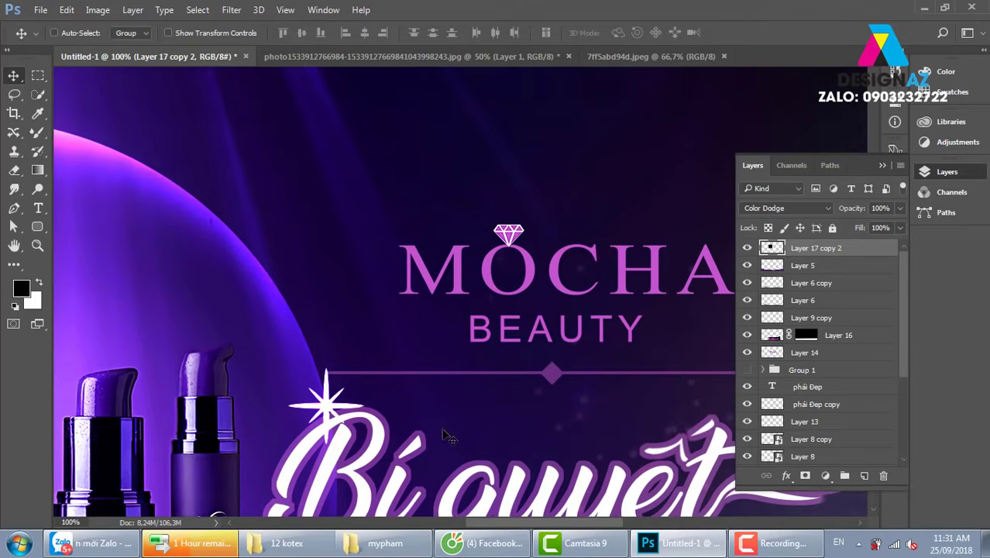
pyautogui.moveTo(361, 332); pyautogui.dragTo(324, 261)
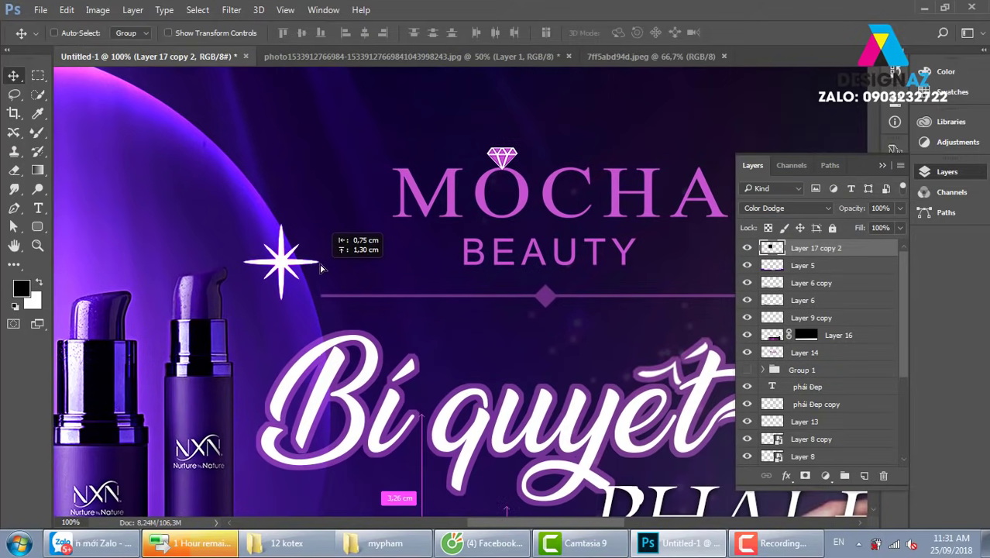
pyautogui.click(231, 9)
pyautogui.moveTo(238, 170)
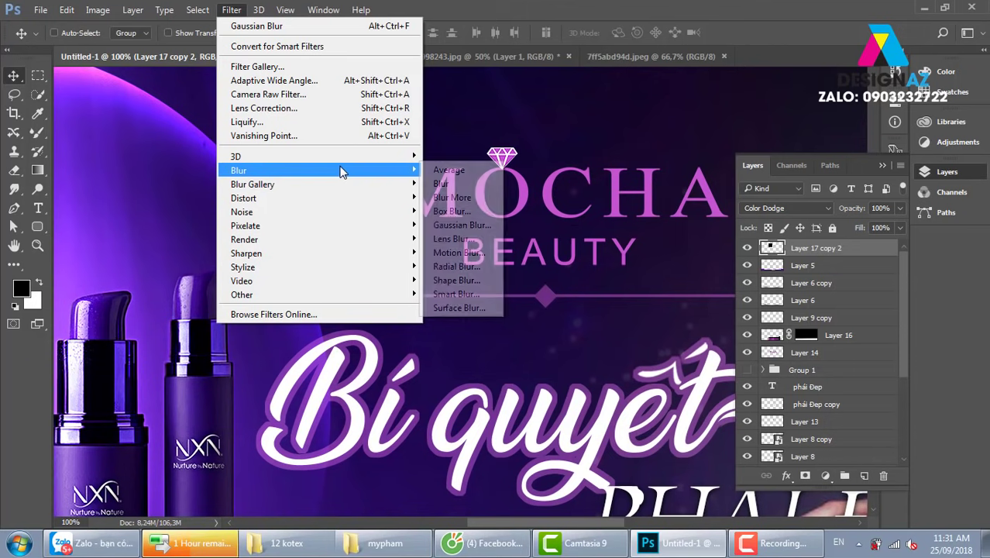
# Blur the sparkle with a Gaussian Blur of about 2.7 pixels.
pyautogui.click(458, 225)
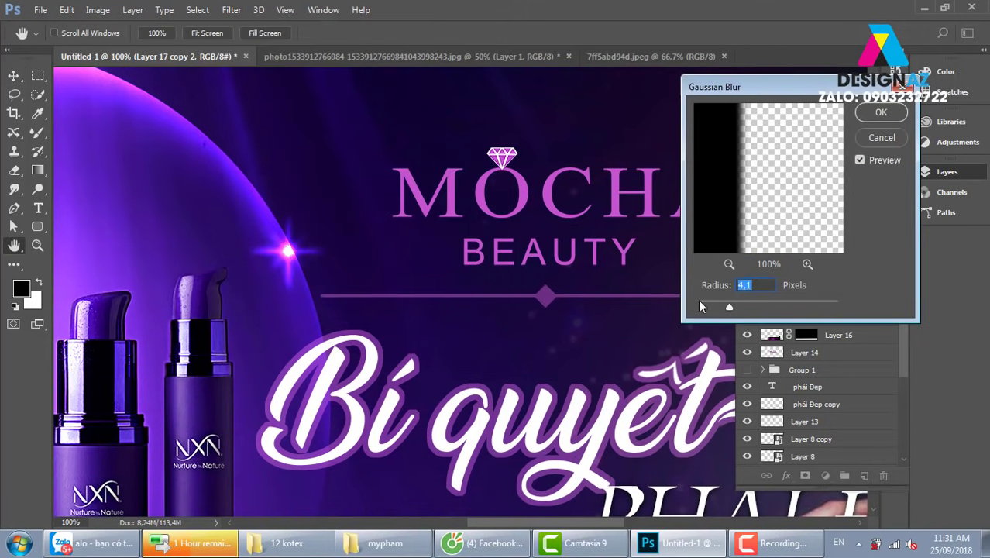
pyautogui.moveTo(726, 305); pyautogui.dragTo(722, 305)
pyautogui.moveTo(722, 309); pyautogui.dragTo(723, 306)
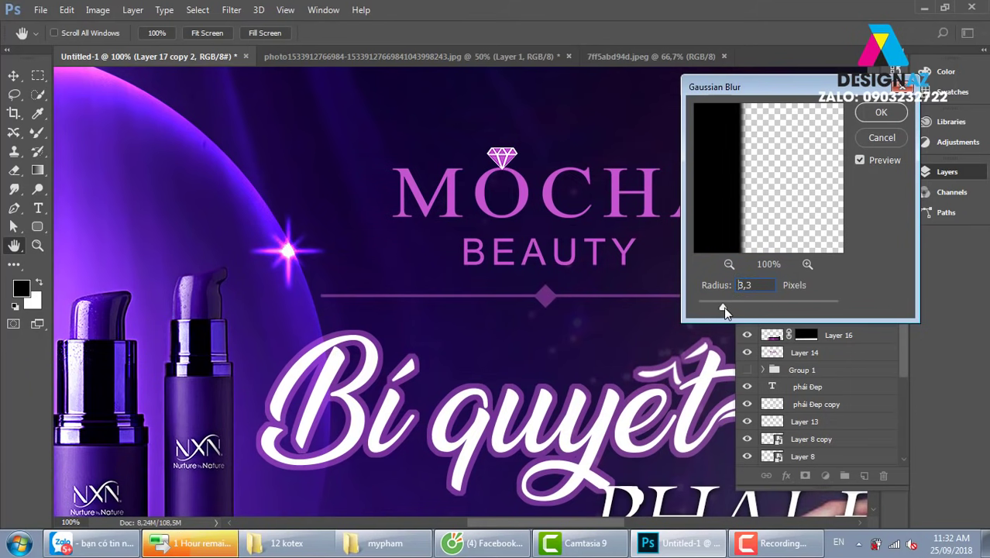
pyautogui.click(880, 115)
# Raise the sparkle's fill to 73% and position it near the letter B.
pyautogui.click(899, 227)
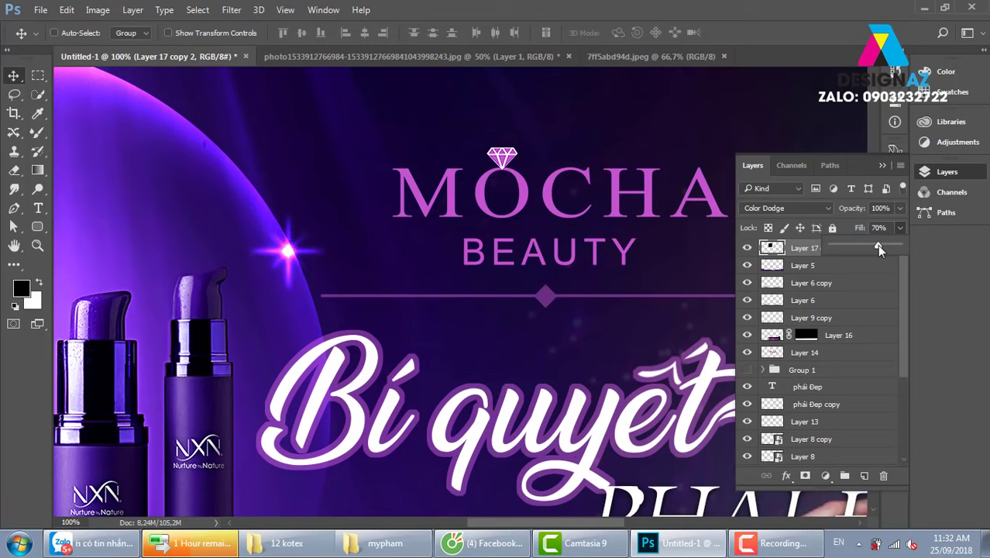
pyautogui.moveTo(876, 248); pyautogui.dragTo(882, 247)
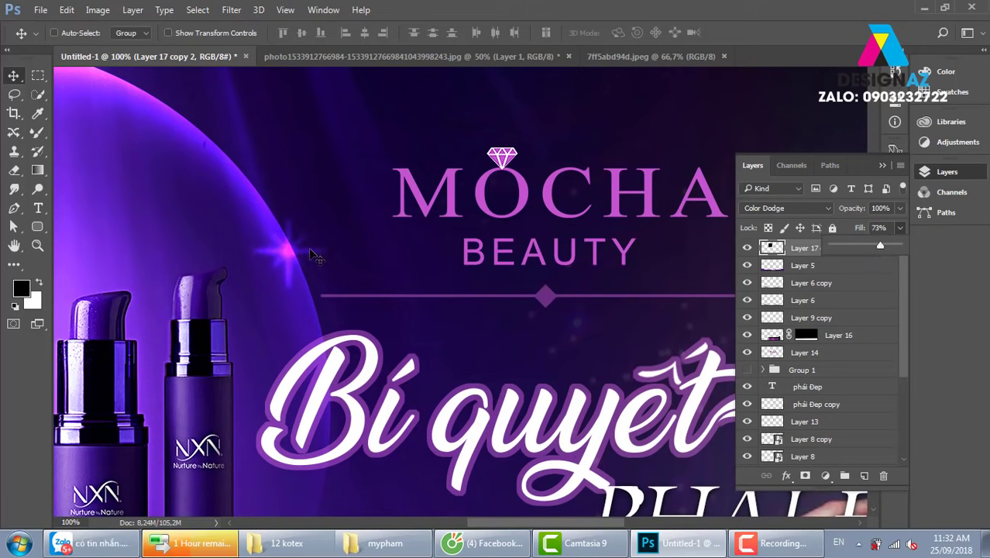
pyautogui.moveTo(306, 248)
pyautogui.keyDown('alt'); pyautogui.mouseDown()
pyautogui.moveTo(412, 169)
pyautogui.moveTo(312, 349)
pyautogui.mouseUp(); pyautogui.keyUp('alt')
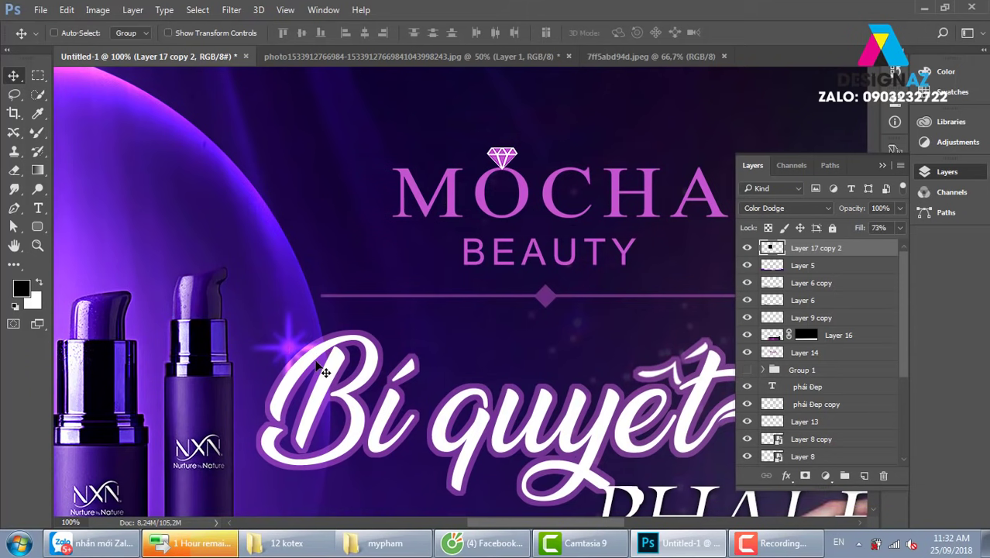
pyautogui.moveTo(314, 353); pyautogui.dragTo(318, 364)
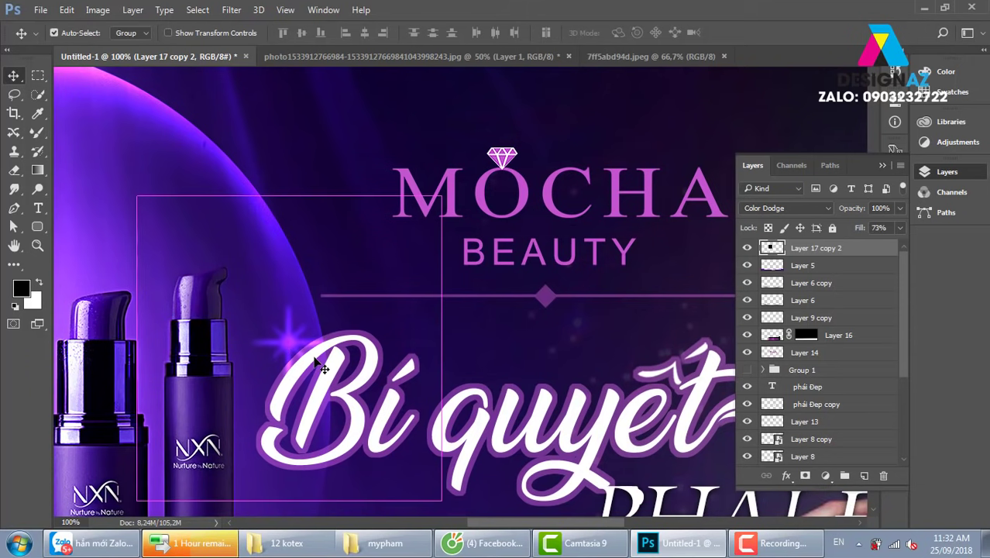
# Copy the sparkle, shrink the copy, and move it to the dome's top-left.
pyautogui.hotkey('ctrl', 'j')
pyautogui.hotkey('ctrl', 'z')
pyautogui.moveTo(314, 369); pyautogui.dragTo(328, 320)
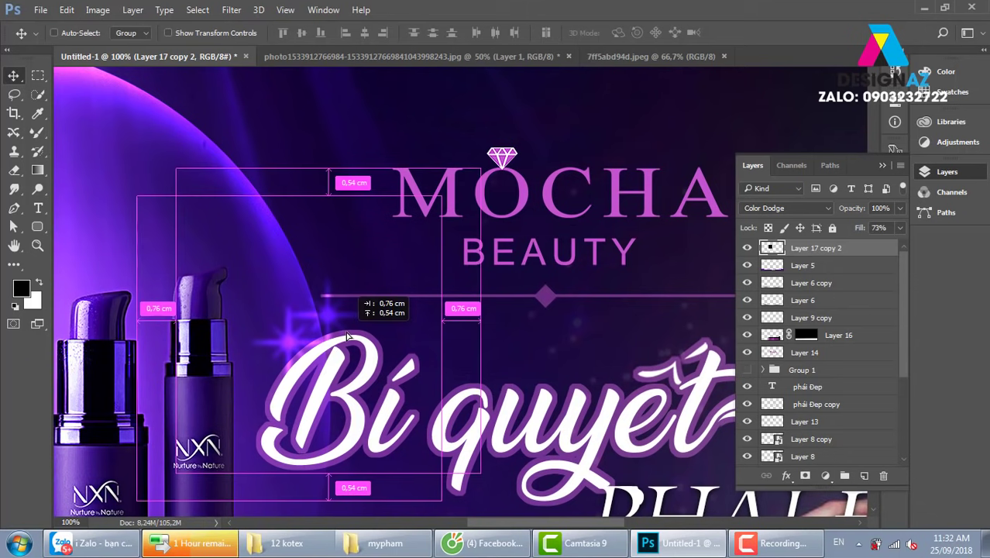
pyautogui.hotkey('ctrl', 't')
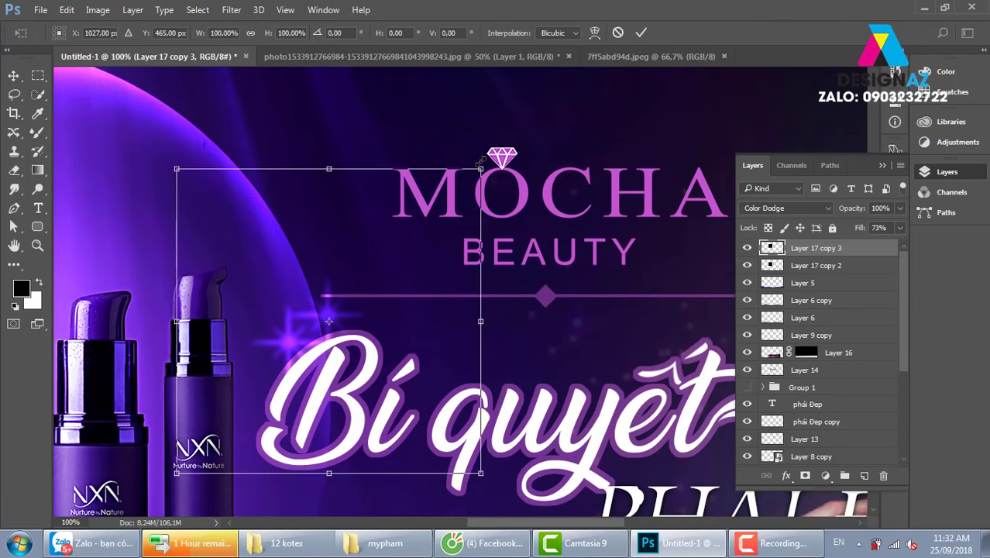
pyautogui.moveTo(480, 168); pyautogui.dragTo(431, 219)
pyautogui.press('Return')
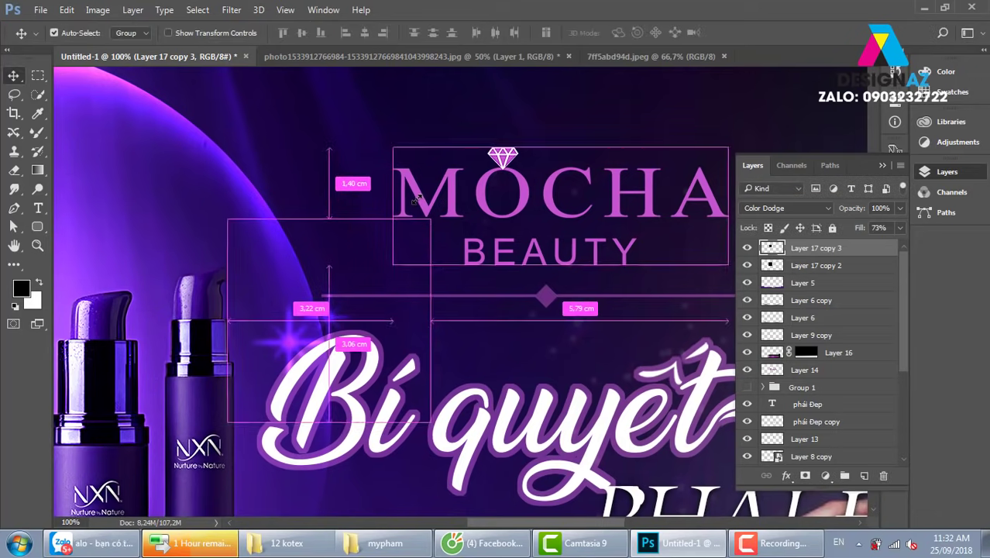
pyautogui.hotkey('ctrl', '-')
pyautogui.hotkey('ctrl', '-')
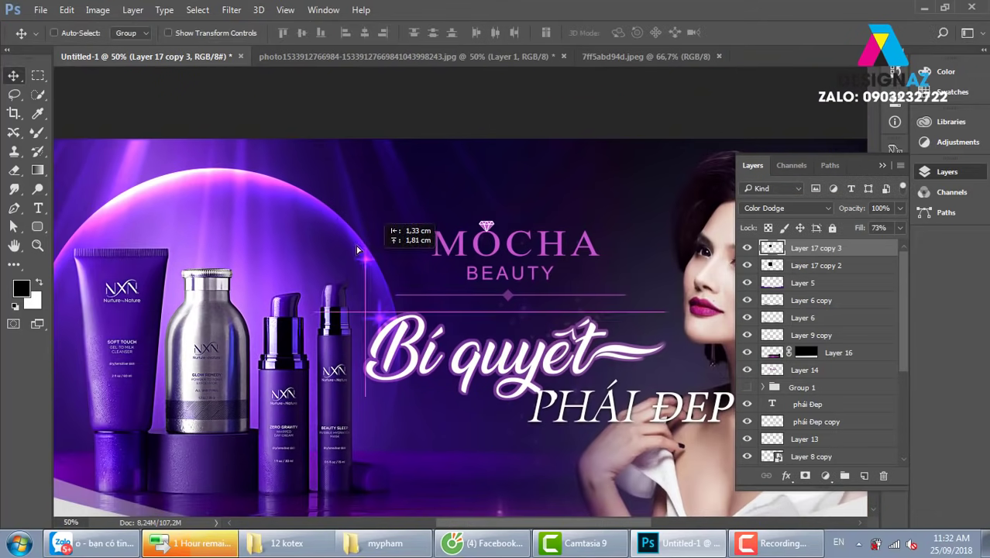
pyautogui.moveTo(358, 249); pyautogui.dragTo(139, 164)
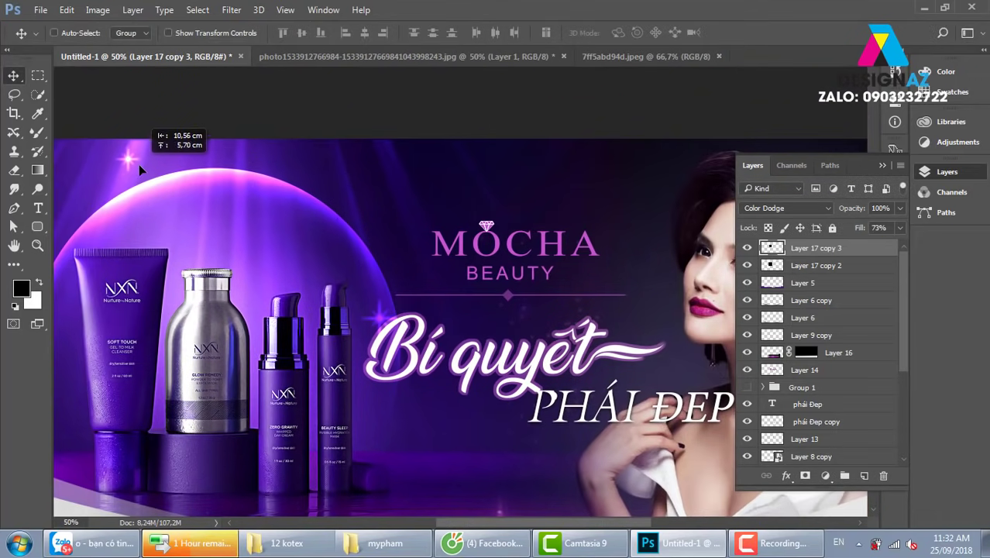
# Select the Layer 17 copy 2 sparkle from the canvas and delete it.
pyautogui.rightClick(387, 315)
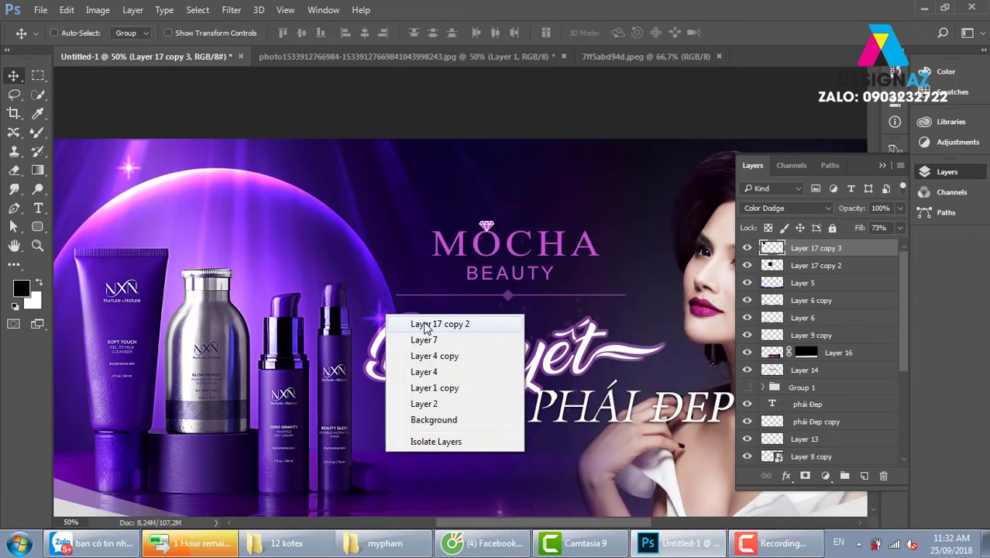
pyautogui.click(425, 324)
pyautogui.moveTo(372, 166); pyautogui.dragTo(163, 160)
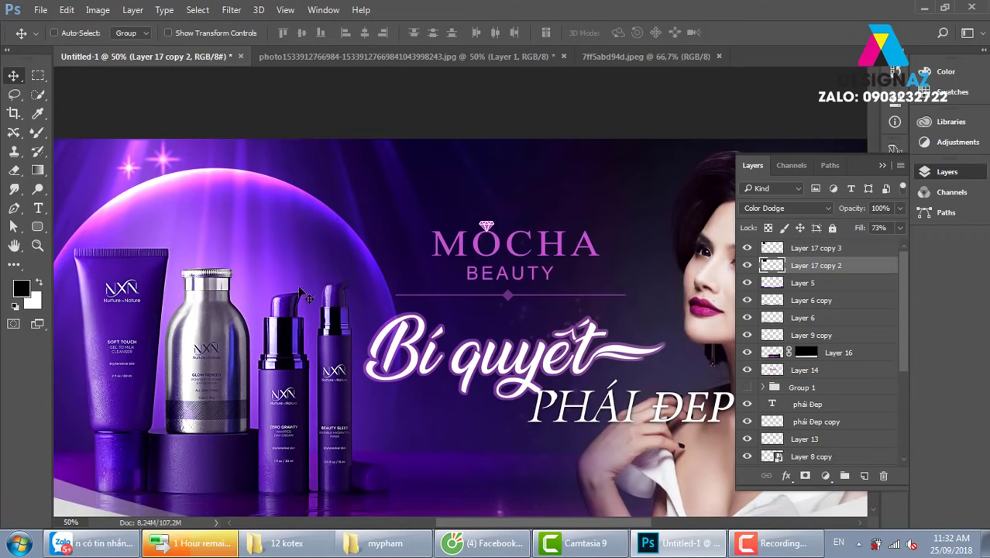
pyautogui.hotkey('ctrl', '-')
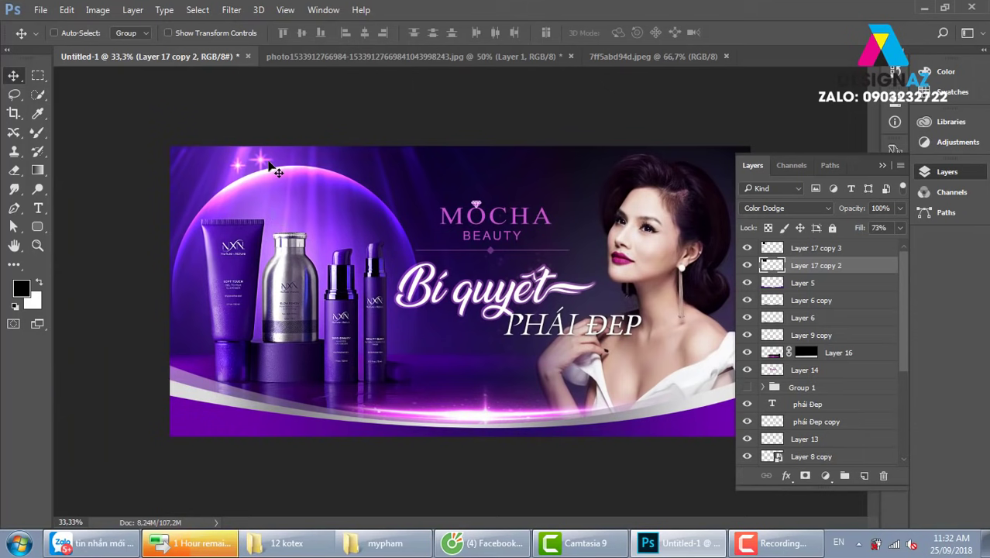
pyautogui.press('Delete')
# Delete the Layer 17 copy 3 sparkle and collapse the Layers panel.
pyautogui.rightClick(240, 164)
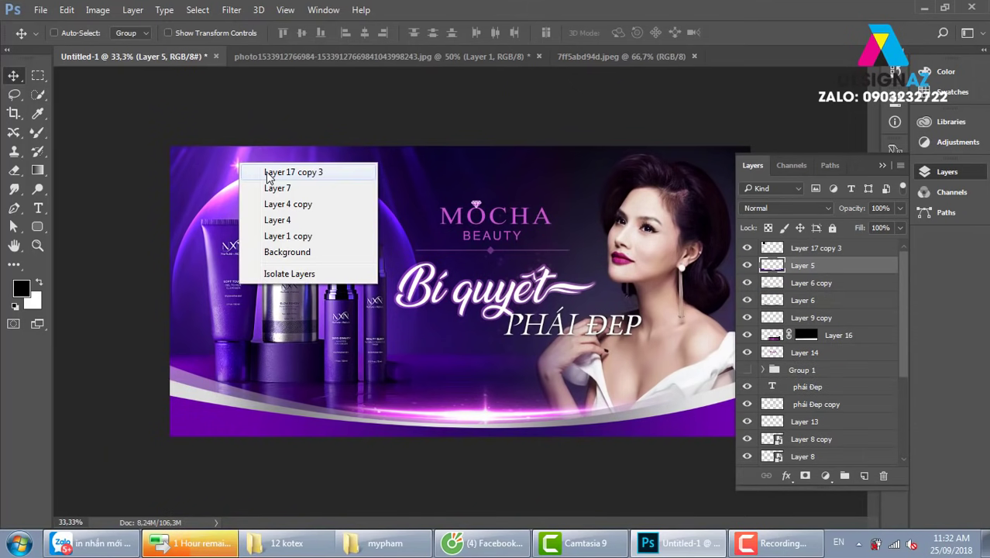
pyautogui.click(268, 172)
pyautogui.press('Delete')
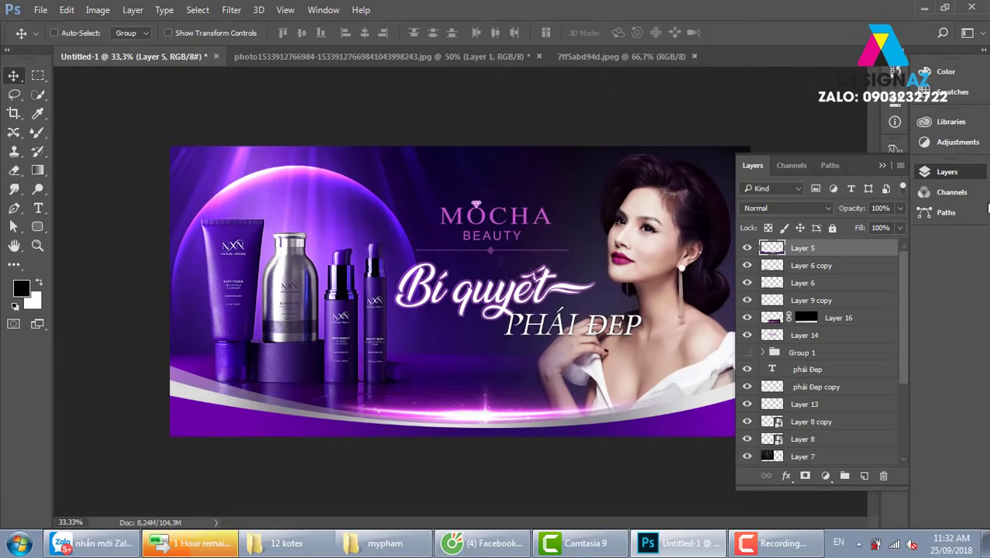
pyautogui.click(882, 164)
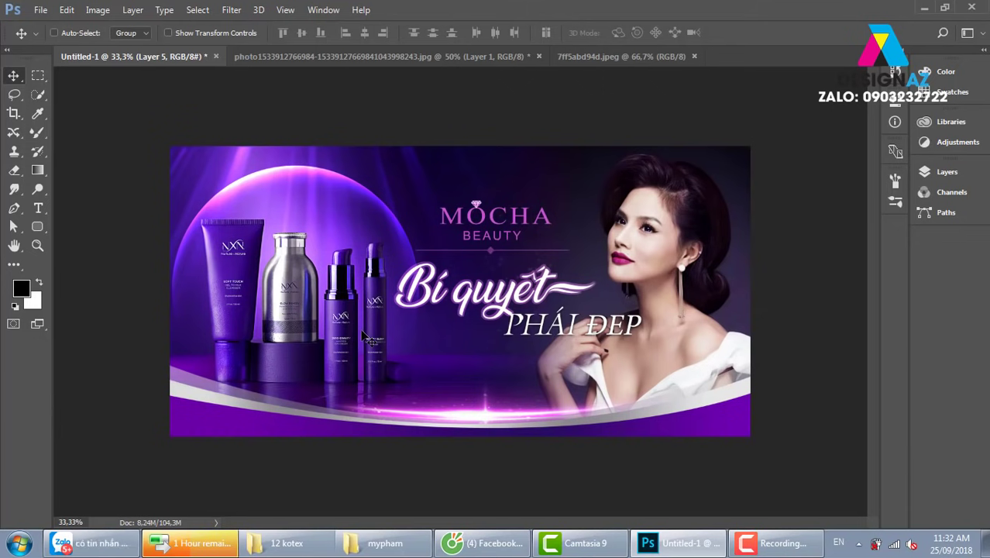
# Zoom the banner out and back in, then switch to the photo…243.jpg document.
pyautogui.hotkey('ctrl', '-')
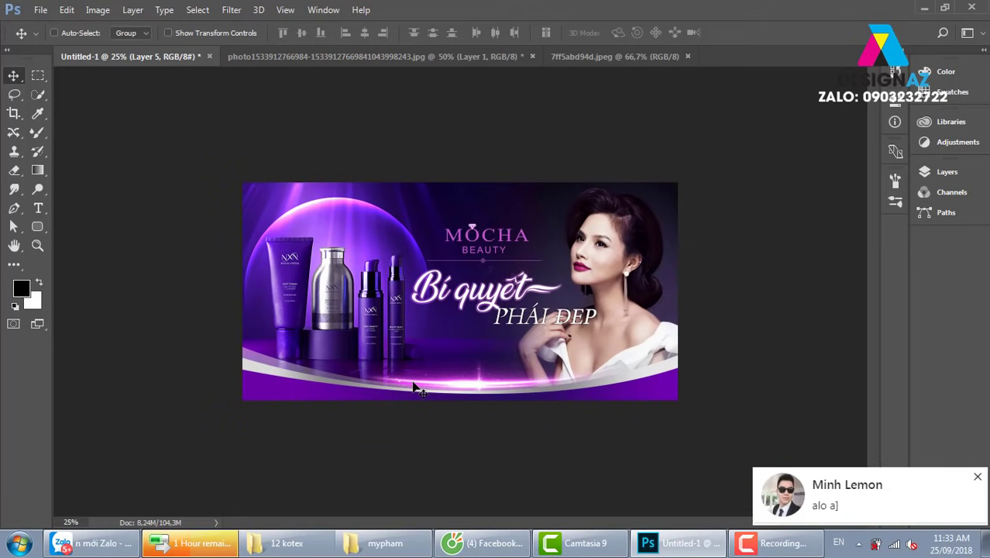
pyautogui.click(978, 477)
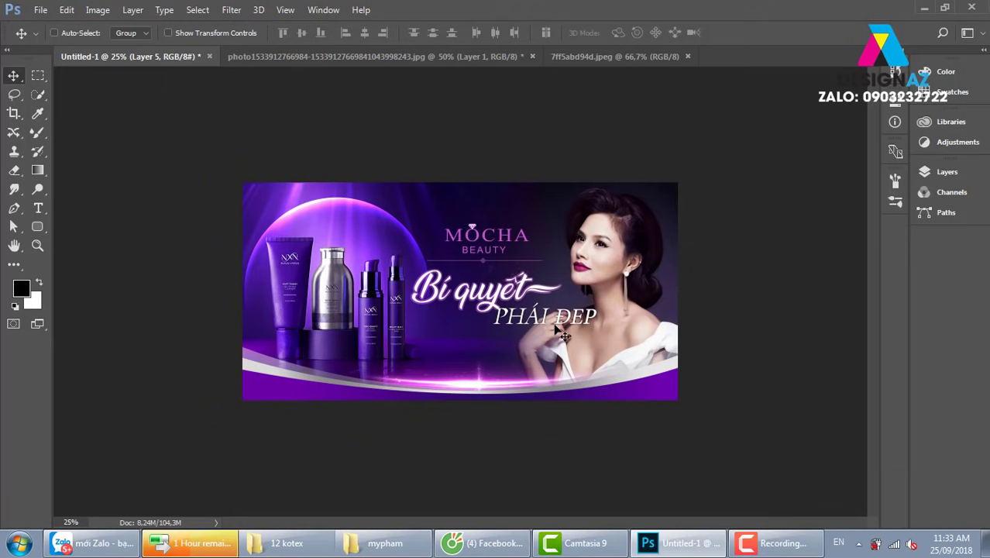
pyautogui.hotkey('ctrl', '+')
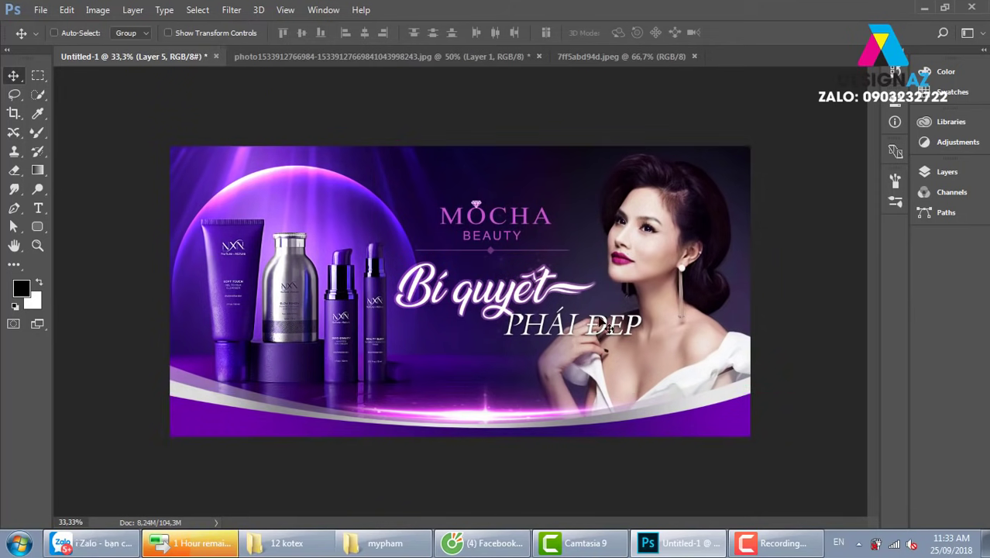
pyautogui.click(450, 61)
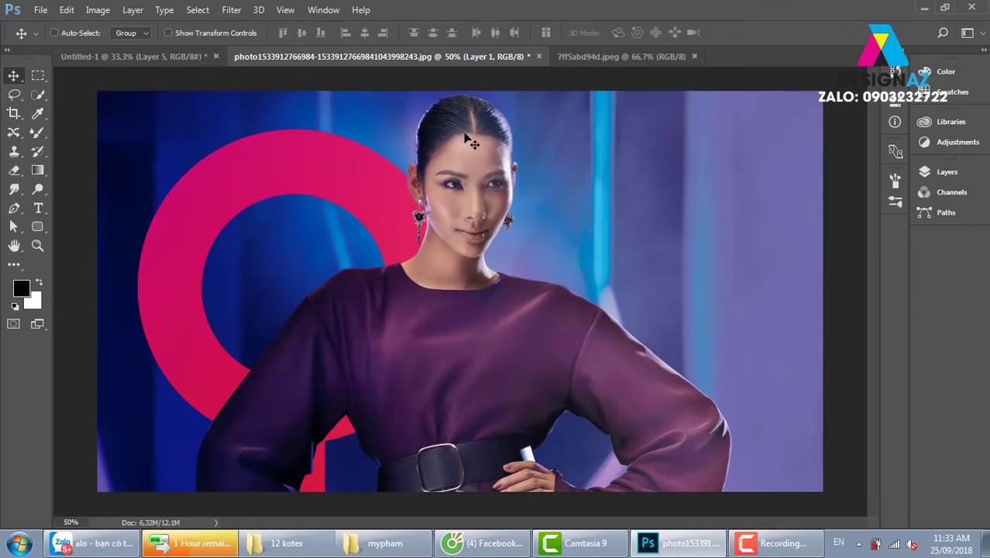
# View the whole photo with its Layers panel and dismiss the notifications.
pyautogui.hotkey('ctrl', '-')
pyautogui.hotkey('ctrl', '-')
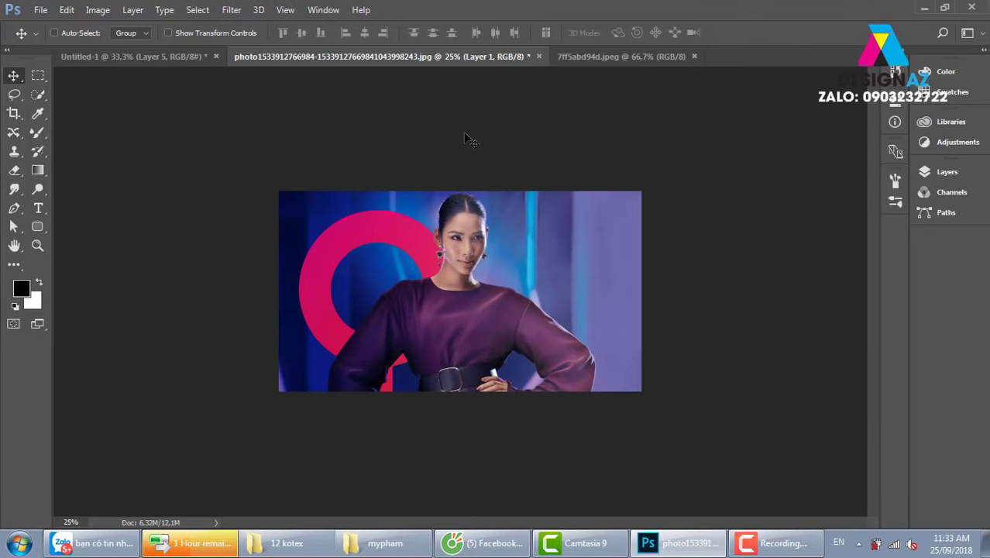
pyautogui.press('F7')
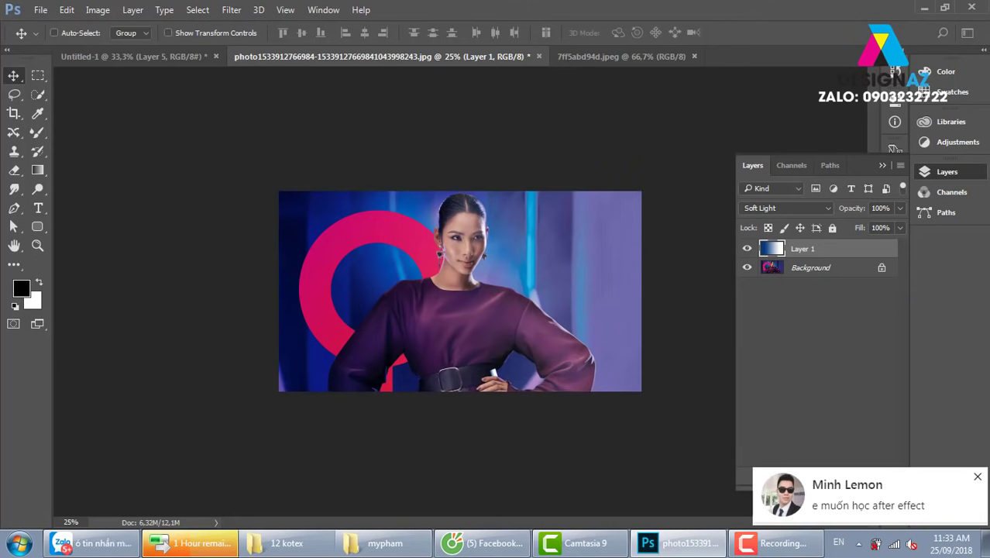
pyautogui.click(978, 476)
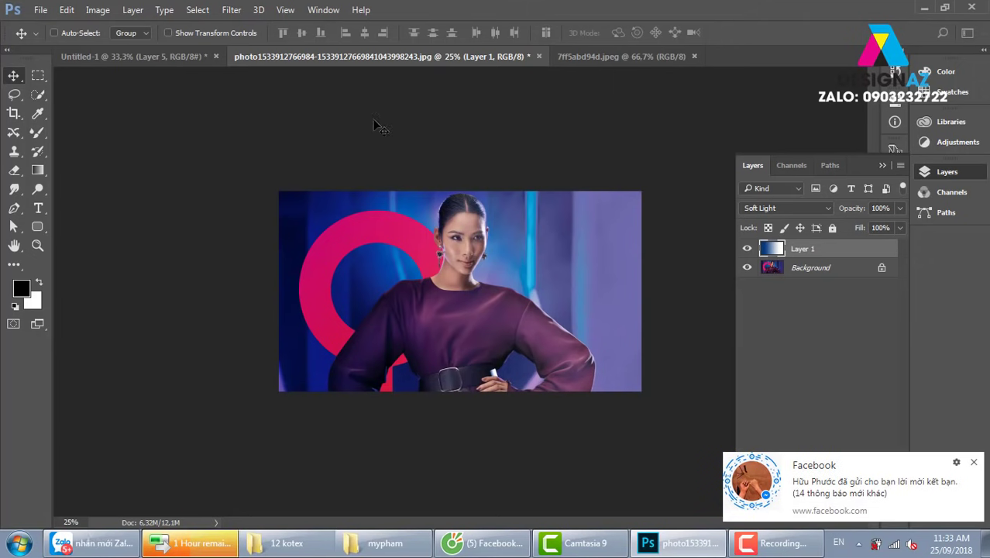
pyautogui.click(974, 462)
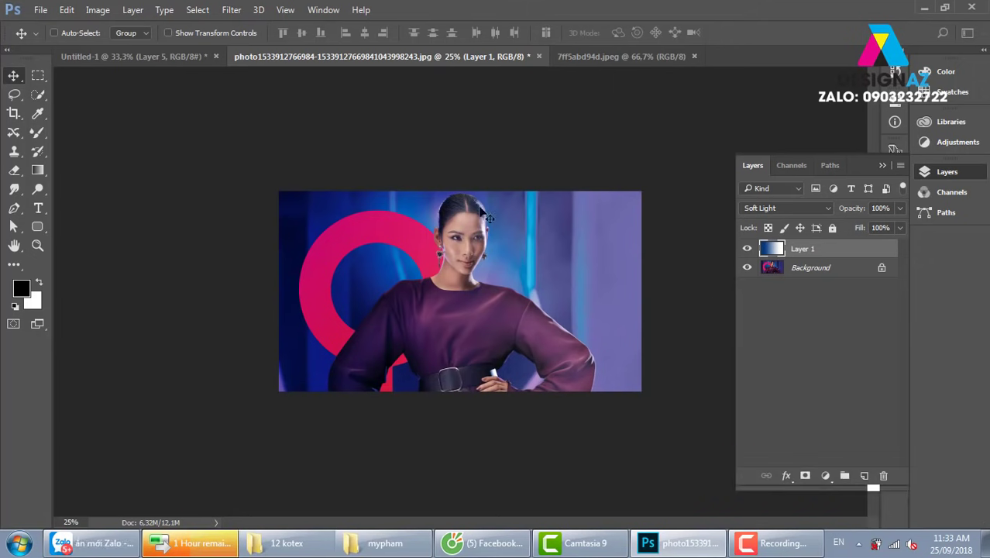
# Create a new 852 × 480 px, 72 ppi document from the Clipboard preset.
pyautogui.click(41, 10)
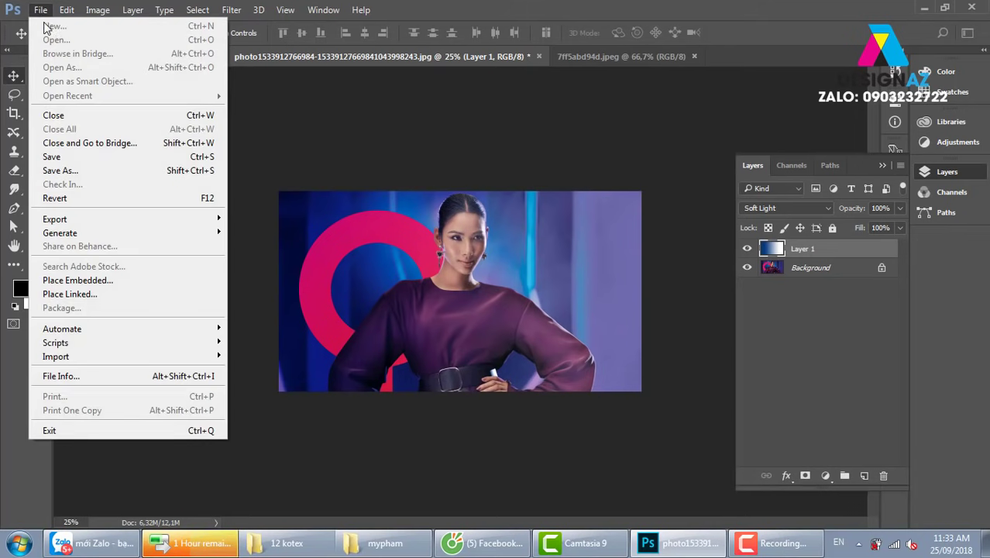
pyautogui.click(40, 10)
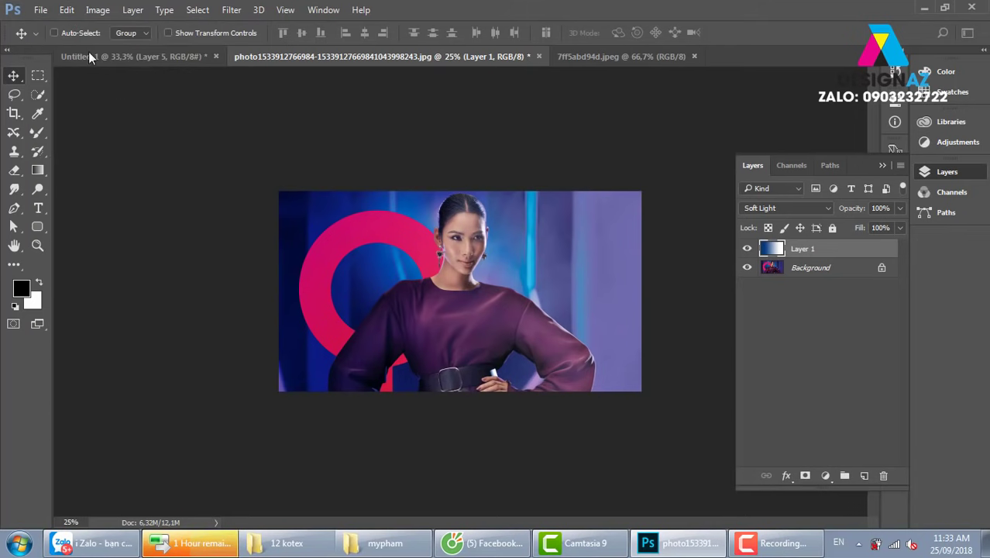
pyautogui.click(38, 10)
pyautogui.press('Right')
pyautogui.hotkey('ctrl', 'n')
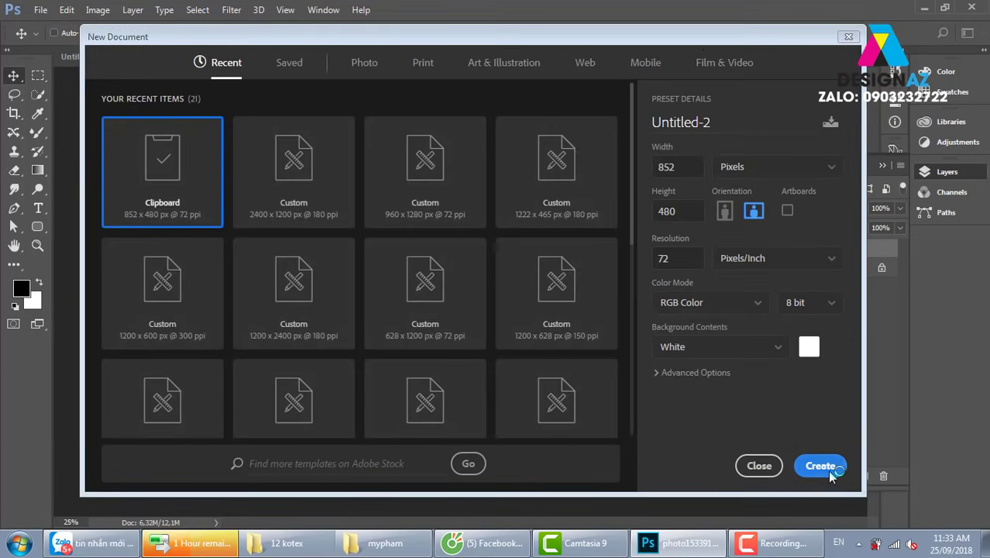
pyautogui.click(821, 465)
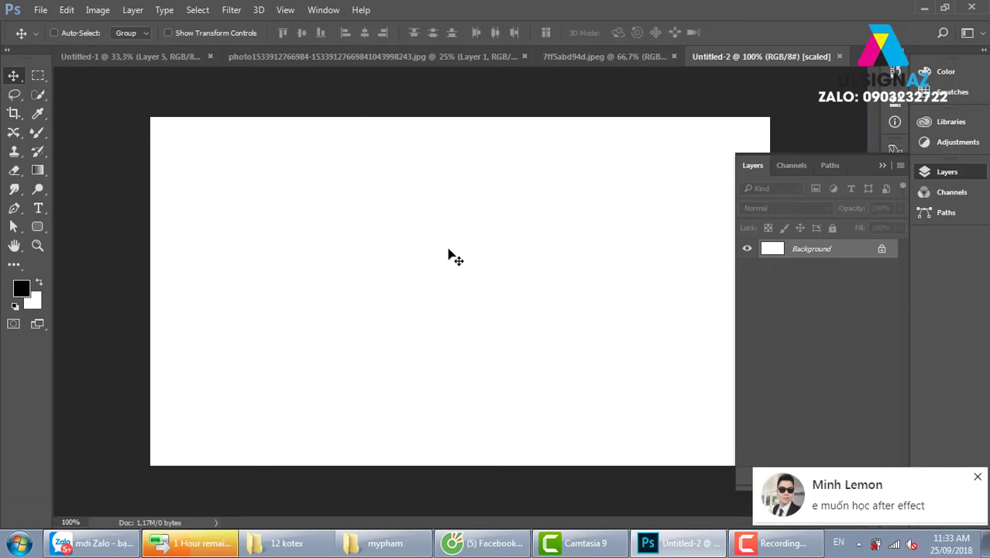
# Set the foreground colour to #5e0069 and fill the Background with it.
pyautogui.click(21, 288)
pyautogui.click(748, 257)
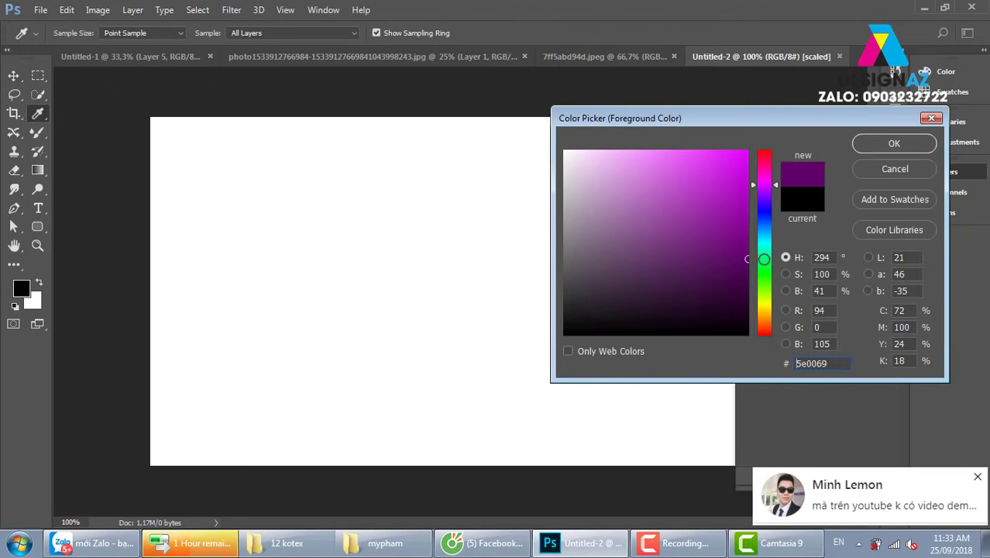
pyautogui.click(892, 146)
pyautogui.hotkey('alt', 'BackSpace')
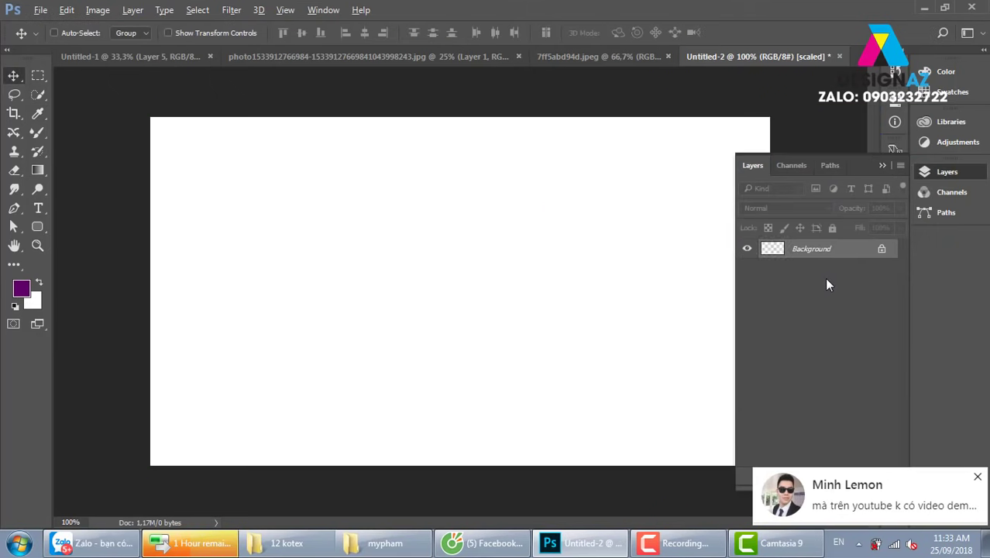
# Copy the photo into the purple document, then undo the stray pasted gradient layer.
pyautogui.click(930, 172)
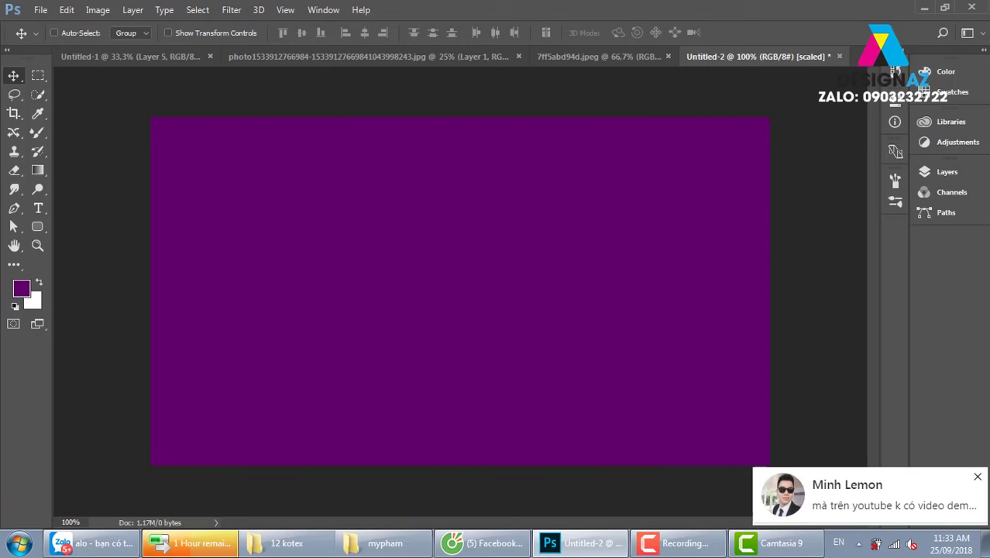
pyautogui.click(977, 477)
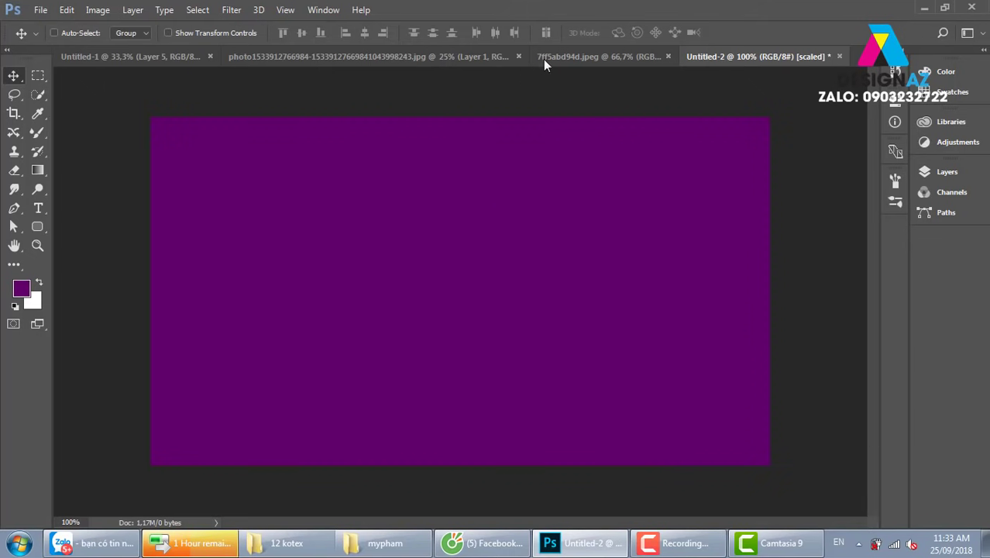
pyautogui.click(450, 59)
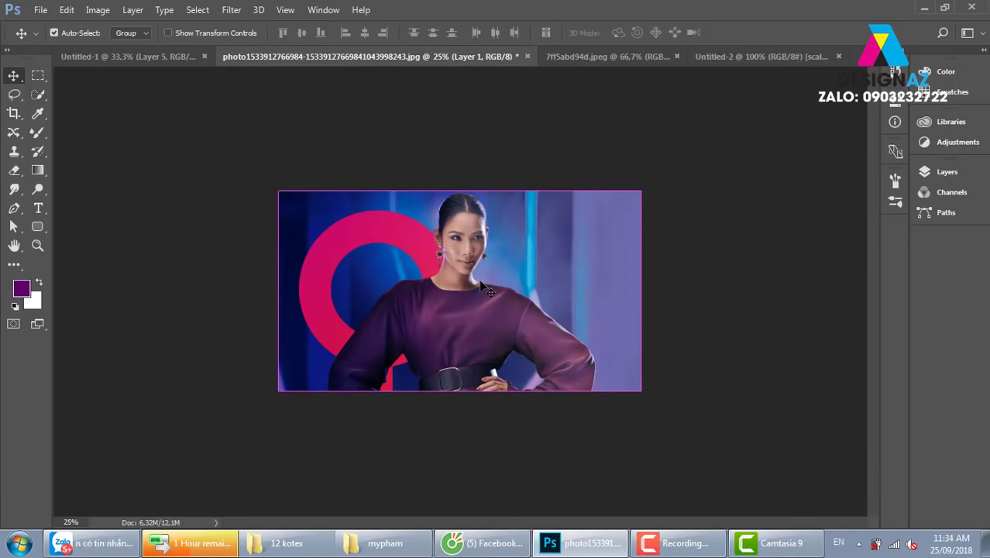
pyautogui.hotkey('ctrl', 'a')
pyautogui.click(764, 56)
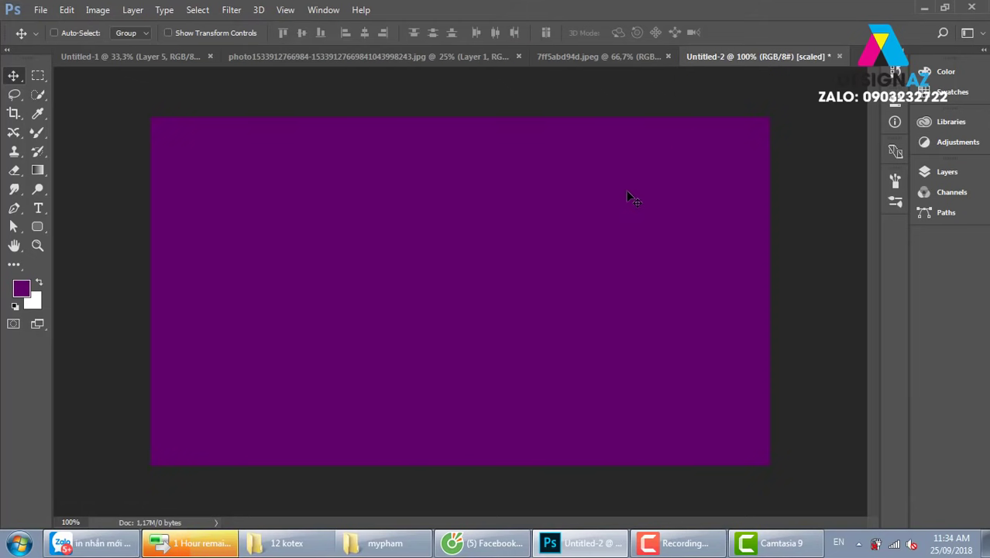
pyautogui.hotkey('ctrl', 'v')
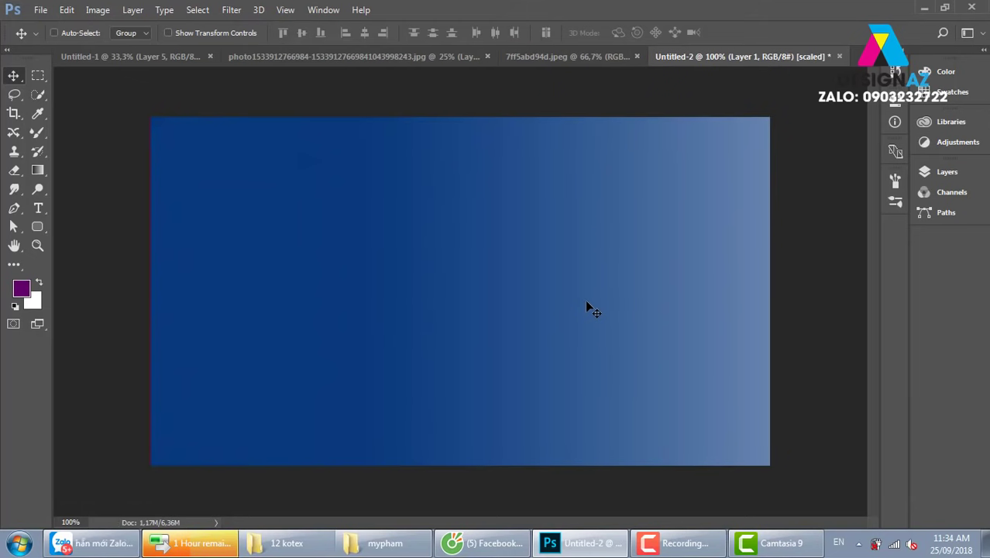
pyautogui.hotkey('ctrl', '-')
pyautogui.hotkey('ctrl', '-')
pyautogui.hotkey('ctrl', 'alt', 'z')
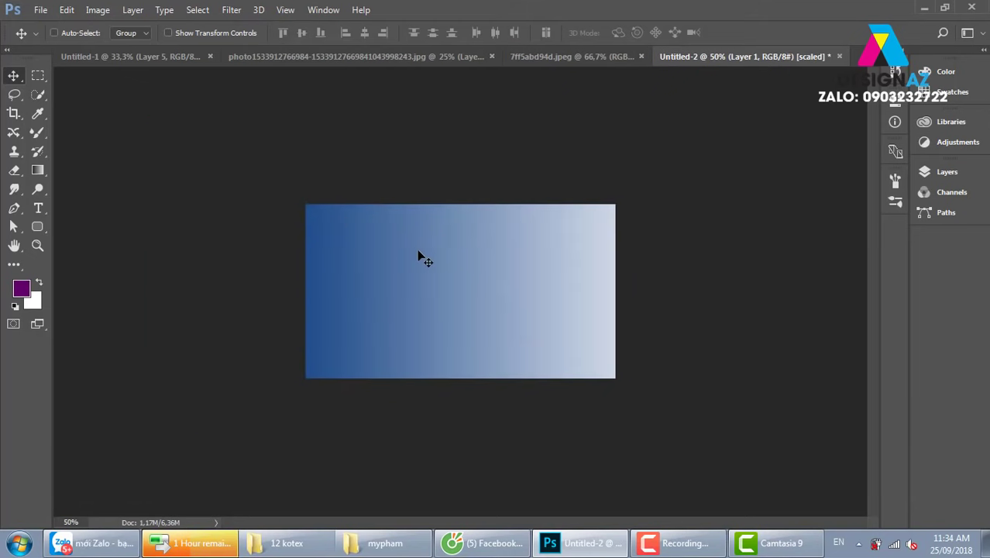
pyautogui.hotkey('ctrl', 'alt', 'z')
# Return to the model photo and select its Background layer.
pyautogui.click(388, 56)
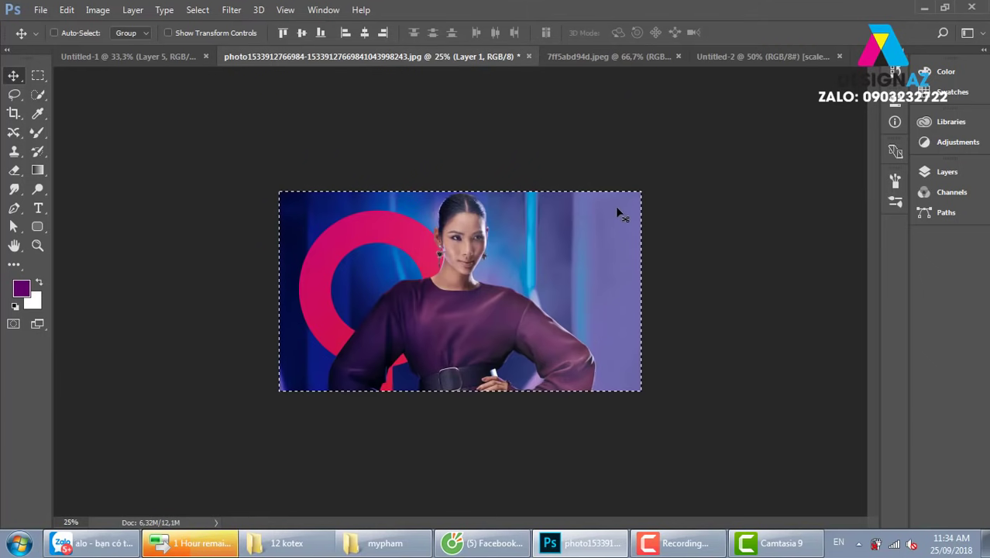
pyautogui.press('F7')
pyautogui.click(842, 268)
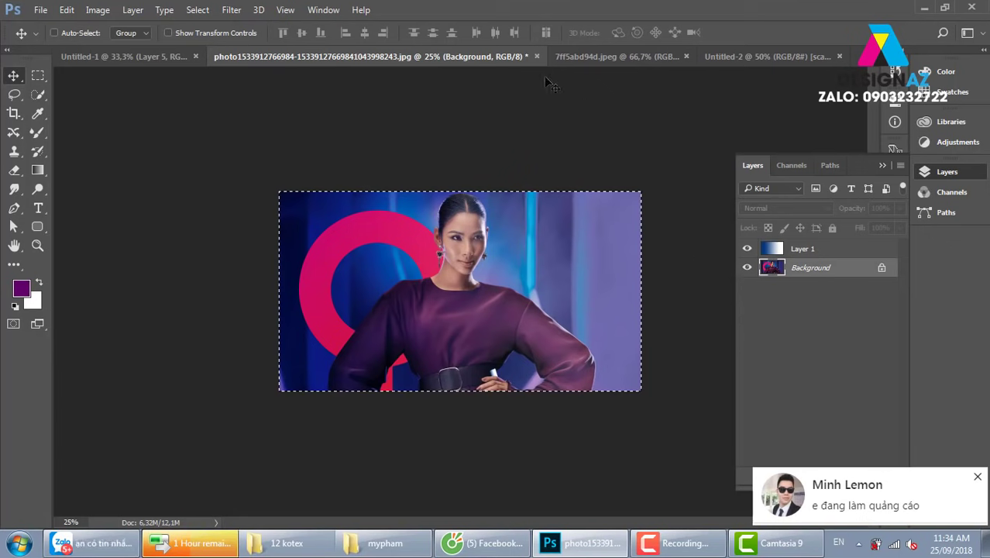
# Drag the model photo into the purple document and place it on the canvas.
pyautogui.click(759, 56)
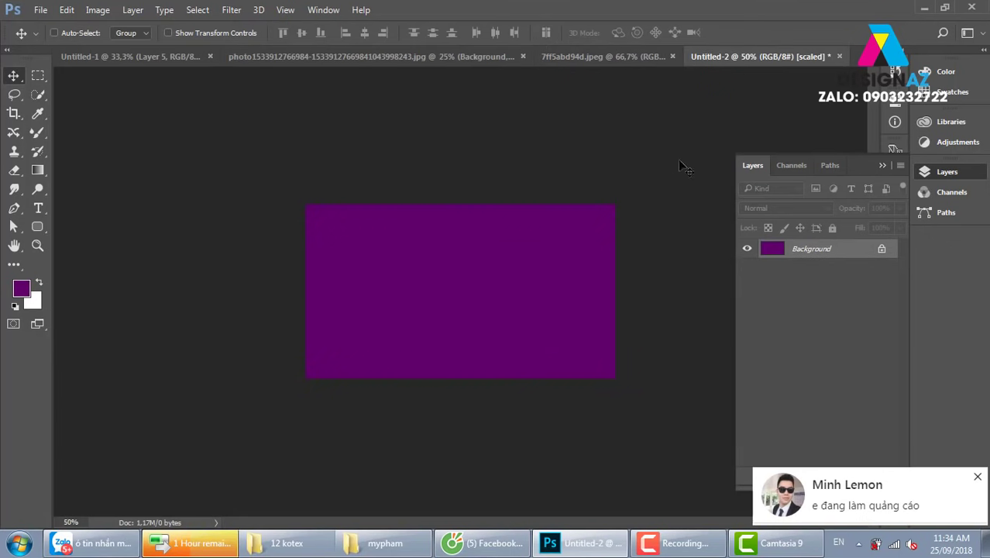
pyautogui.moveTo(685, 78); pyautogui.dragTo(586, 295)
pyautogui.moveTo(530, 318); pyautogui.dragTo(452, 271)
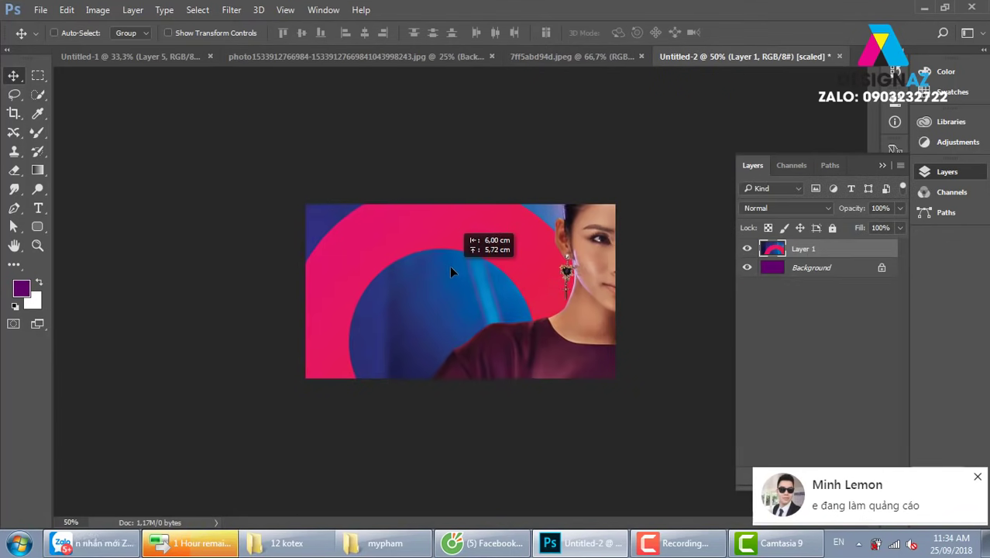
# Scale the photo to about 43.8% and shift it toward the left edge.
pyautogui.hotkey('ctrl', 't')
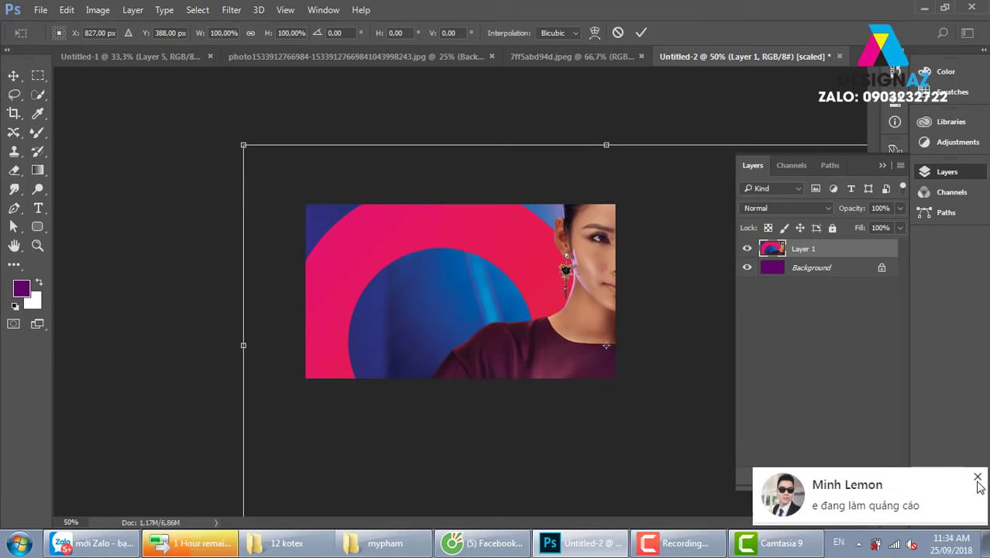
pyautogui.click(976, 478)
pyautogui.moveTo(242, 145); pyautogui.dragTo(394, 226)
pyautogui.moveTo(627, 298); pyautogui.dragTo(518, 254)
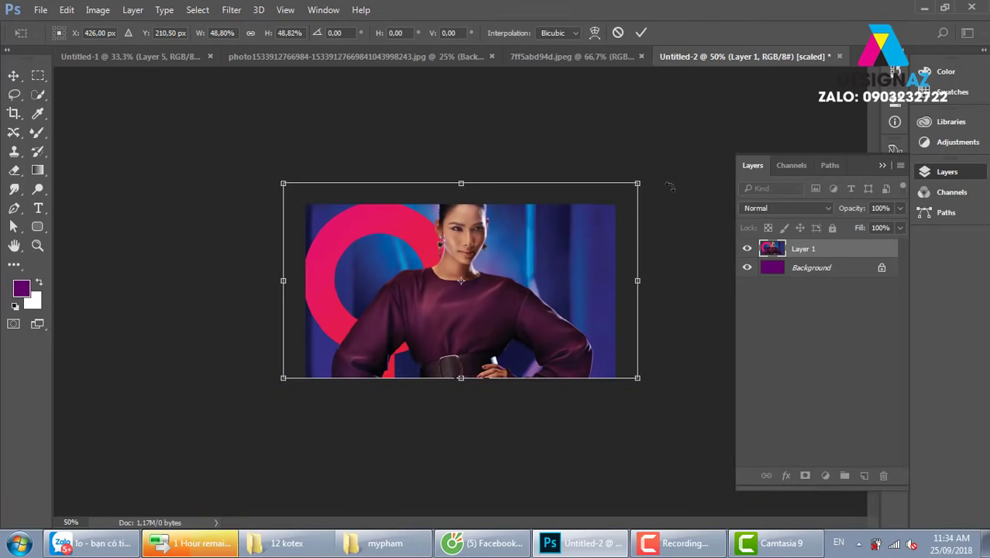
pyautogui.moveTo(636, 183); pyautogui.dragTo(600, 203)
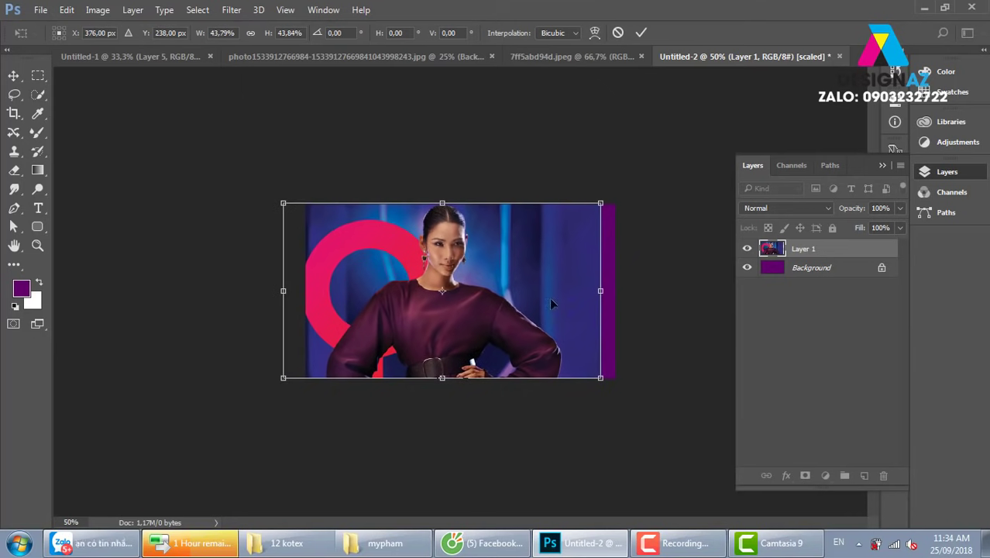
pyautogui.moveTo(549, 296); pyautogui.dragTo(480, 311)
pyautogui.press('Return')
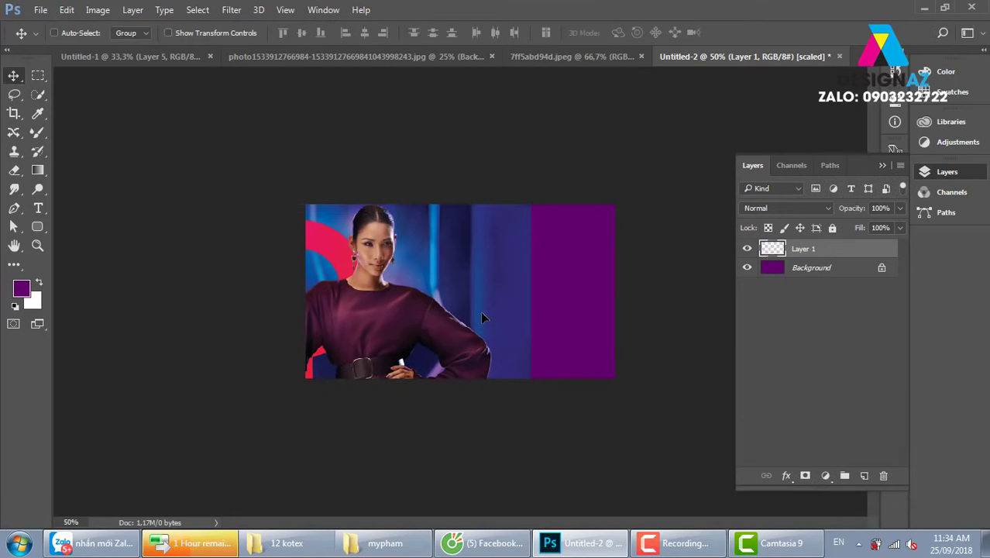
pyautogui.scroll(1, 481, 310)
pyautogui.scroll(1, 480, 311)
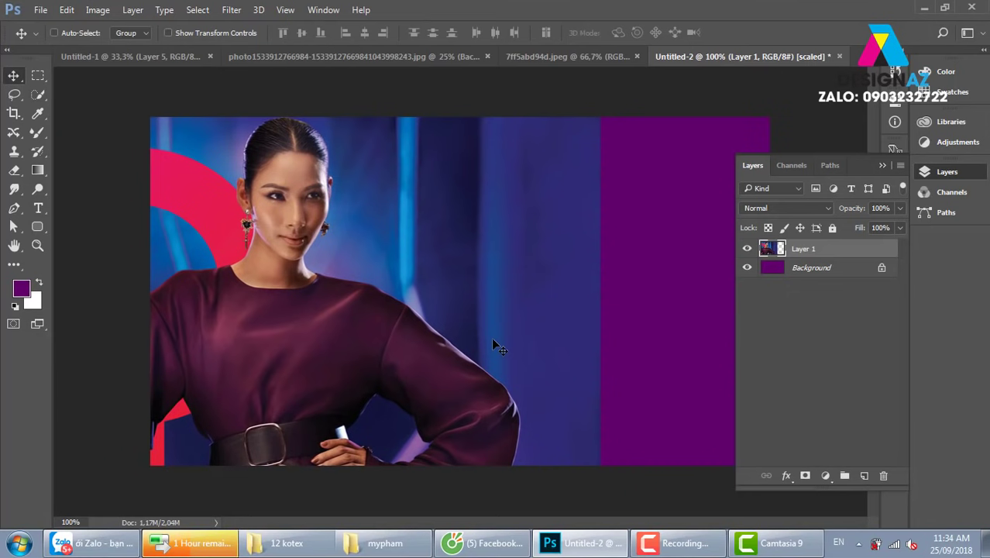
# Fill the Background layer with dark navy sampled from the photo's backdrop.
pyautogui.rightClick(642, 283)
pyautogui.click(671, 289)
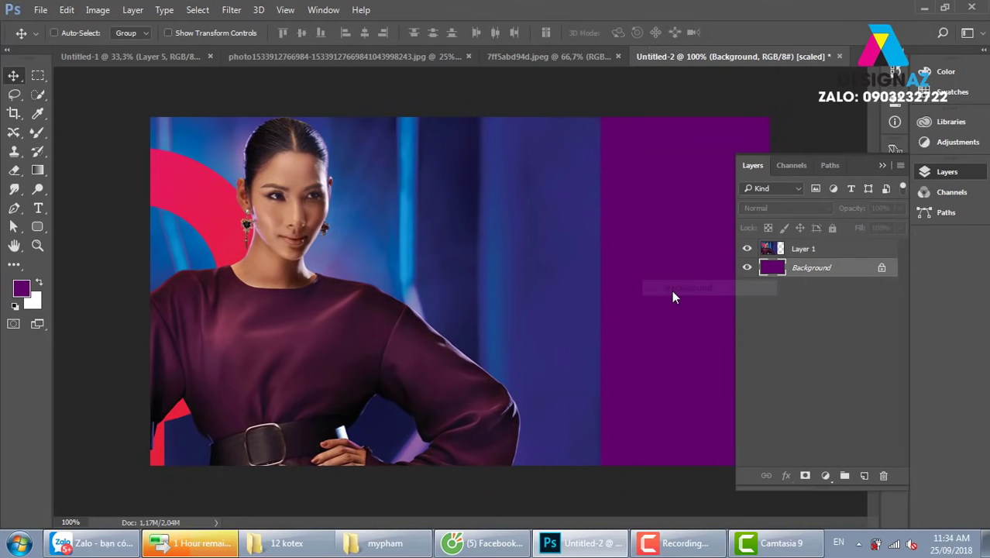
pyautogui.press('i')
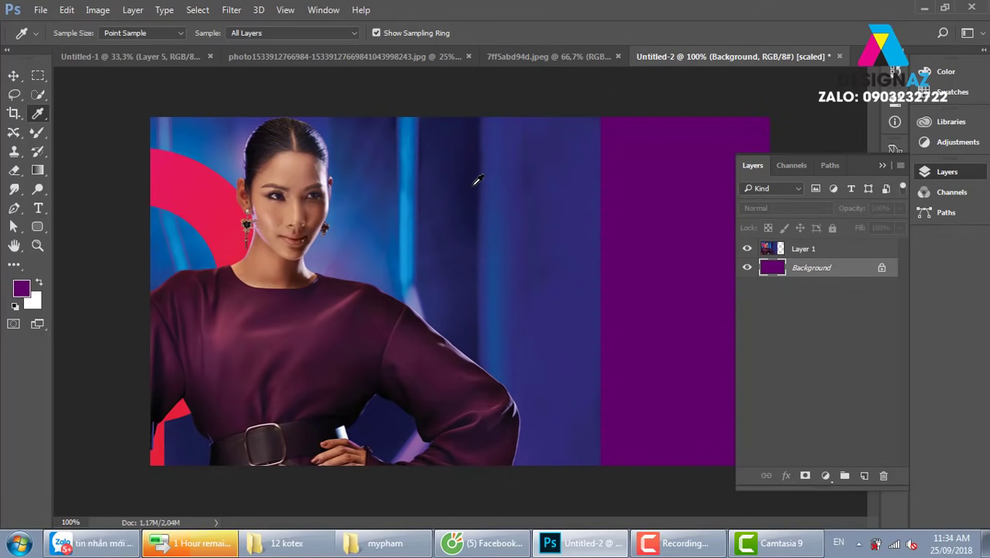
pyautogui.click(478, 179)
pyautogui.hotkey('ctrl', 'BackSpace')
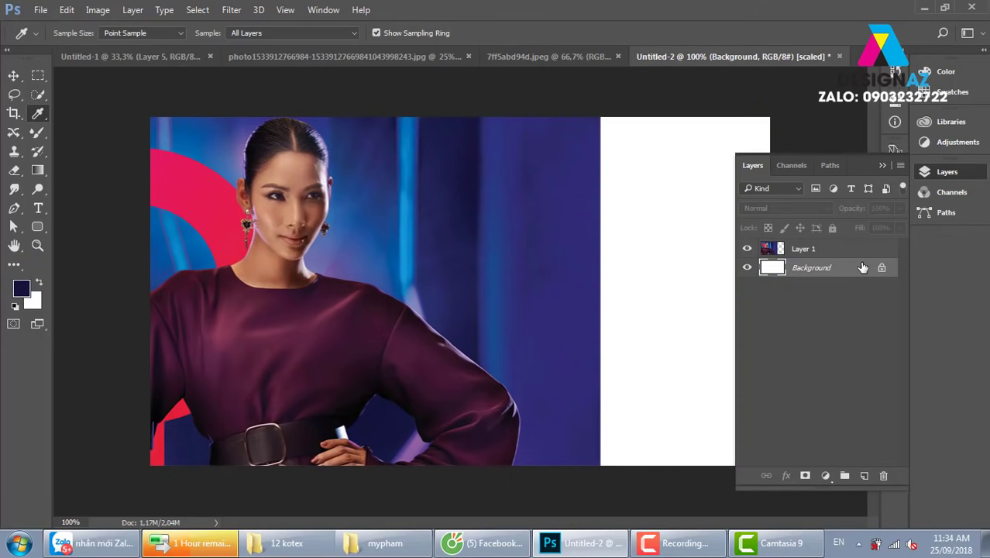
pyautogui.hotkey('alt', 'BackSpace')
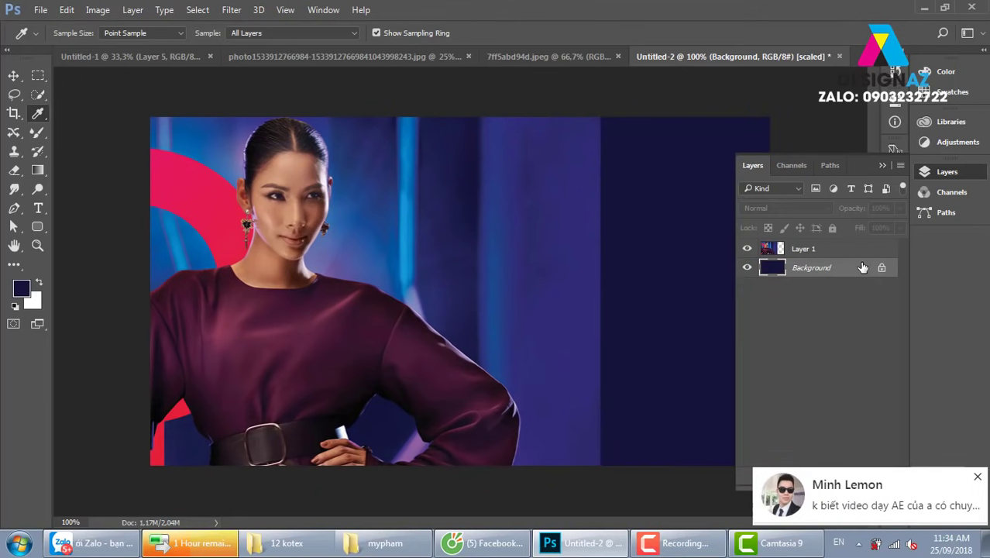
# Add a layer mask to Layer 1 and fade its right side with a linear gradient.
pyautogui.press('v')
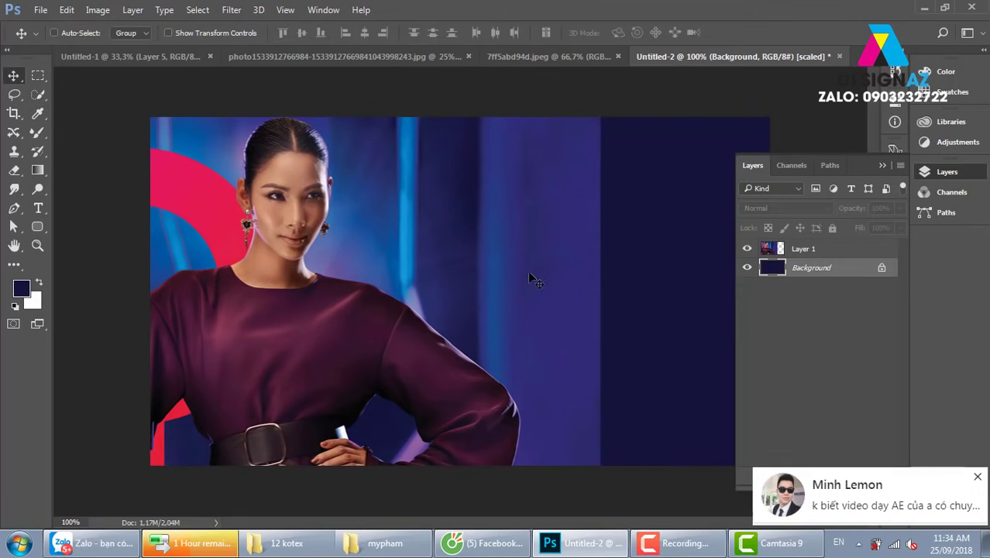
pyautogui.rightClick(500, 246)
pyautogui.click(542, 254)
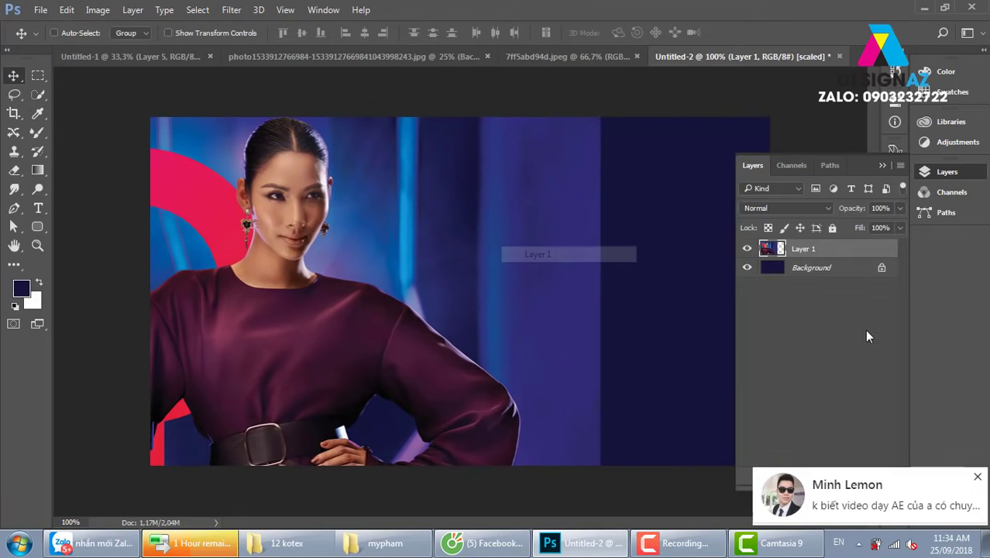
pyautogui.click(978, 477)
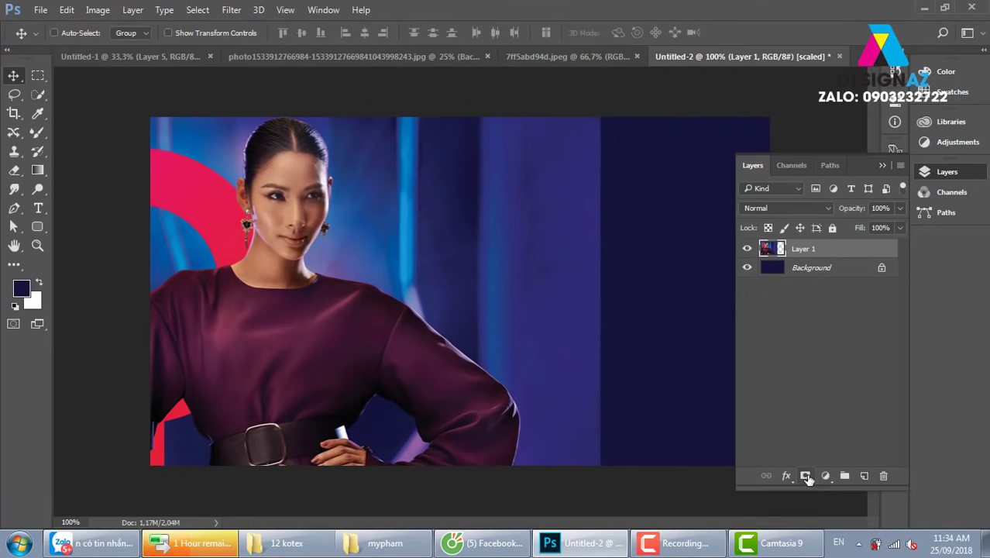
pyautogui.click(805, 476)
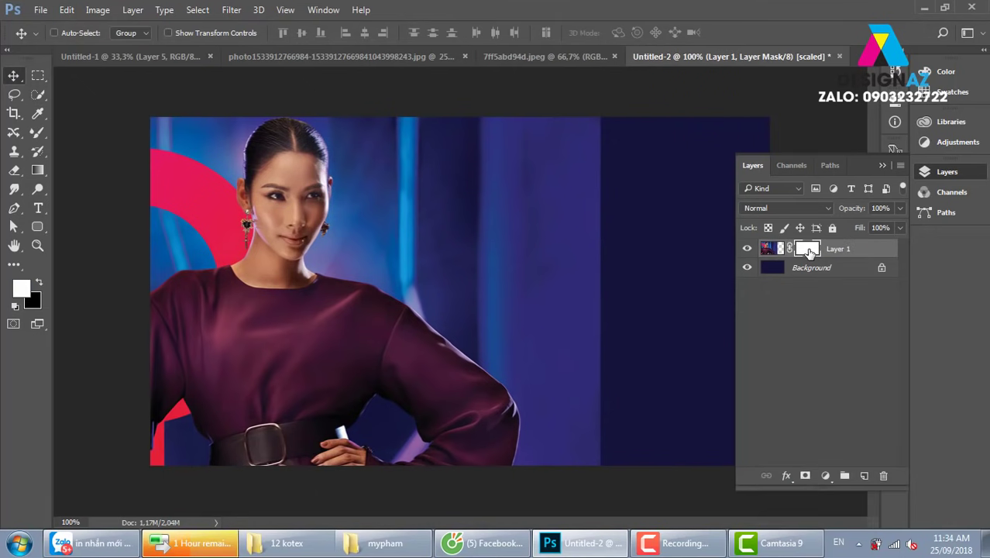
pyautogui.press('g')
pyautogui.moveTo(318, 303); pyautogui.dragTo(522, 304)
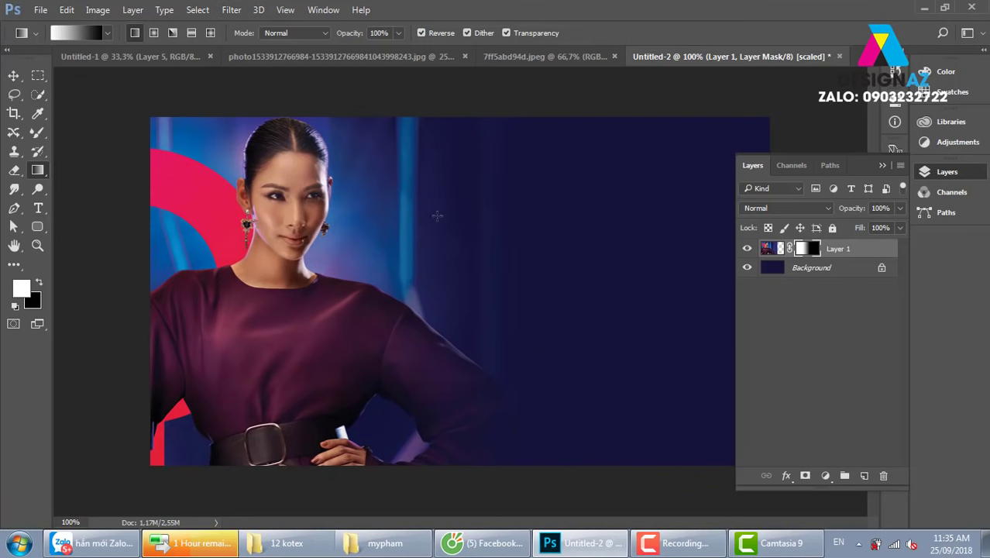
# Try Color Halftone on the mask, then redraw the mask's fade gradient.
pyautogui.click(231, 10)
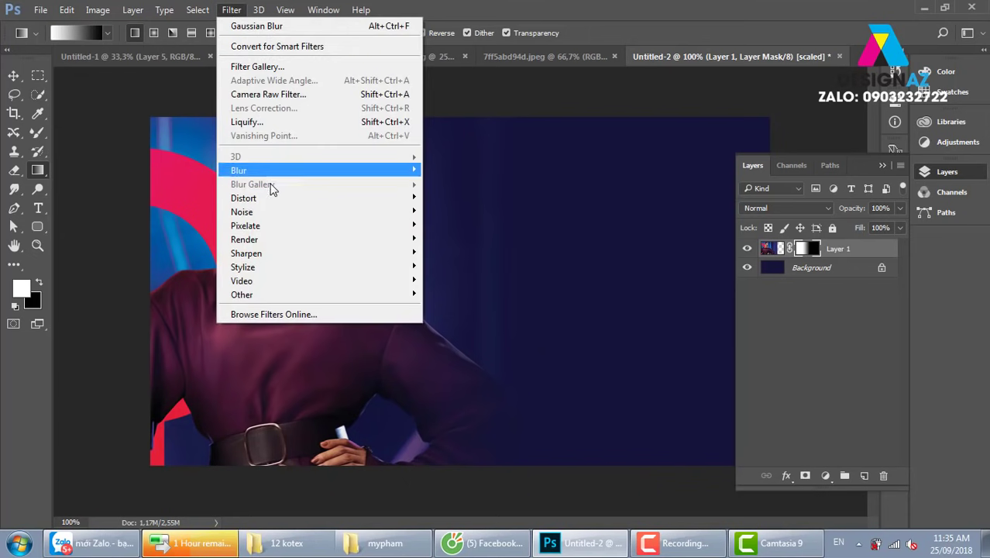
pyautogui.moveTo(245, 225)
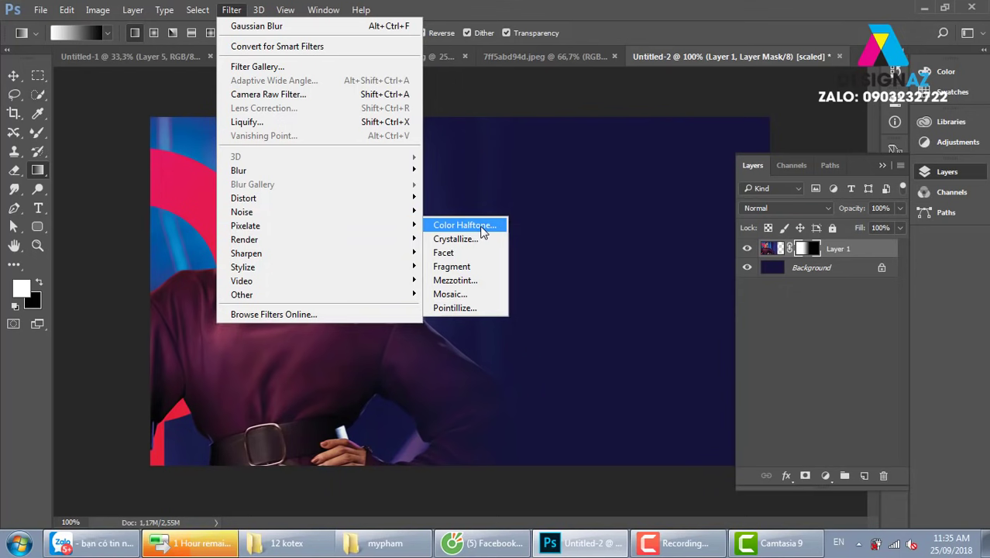
pyautogui.click(464, 225)
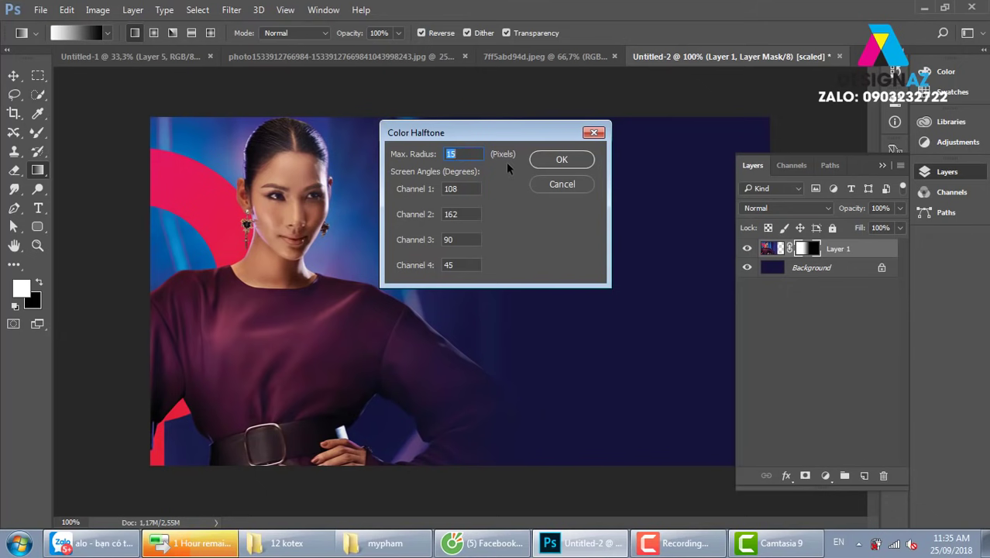
pyautogui.click(577, 164)
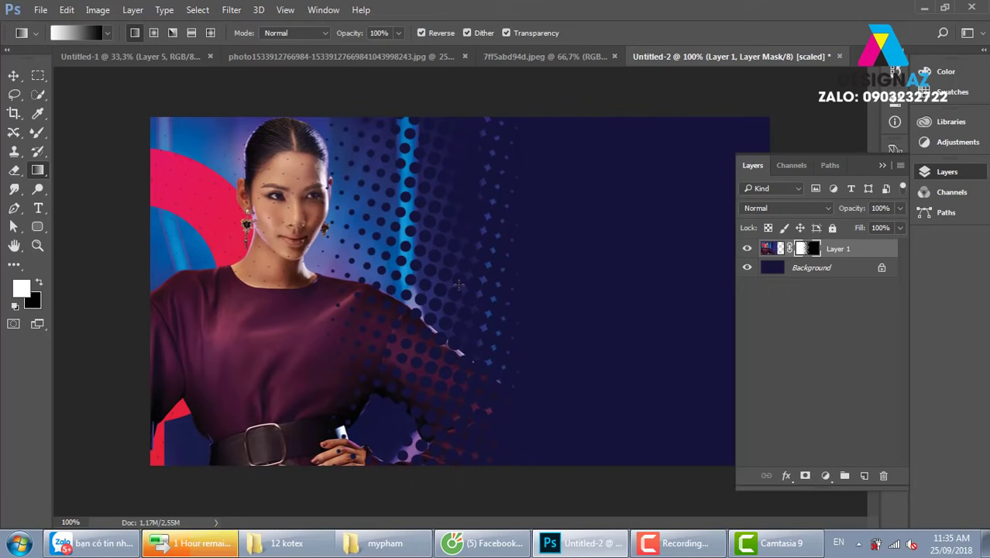
pyautogui.moveTo(458, 285); pyautogui.dragTo(447, 260)
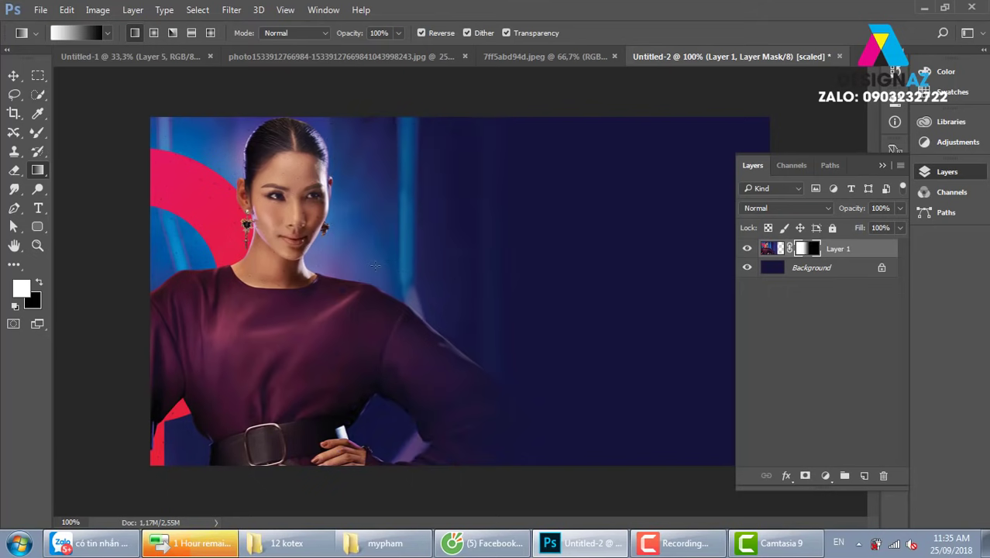
pyautogui.moveTo(375, 265); pyautogui.dragTo(482, 261)
pyautogui.moveTo(324, 263); pyautogui.dragTo(484, 262)
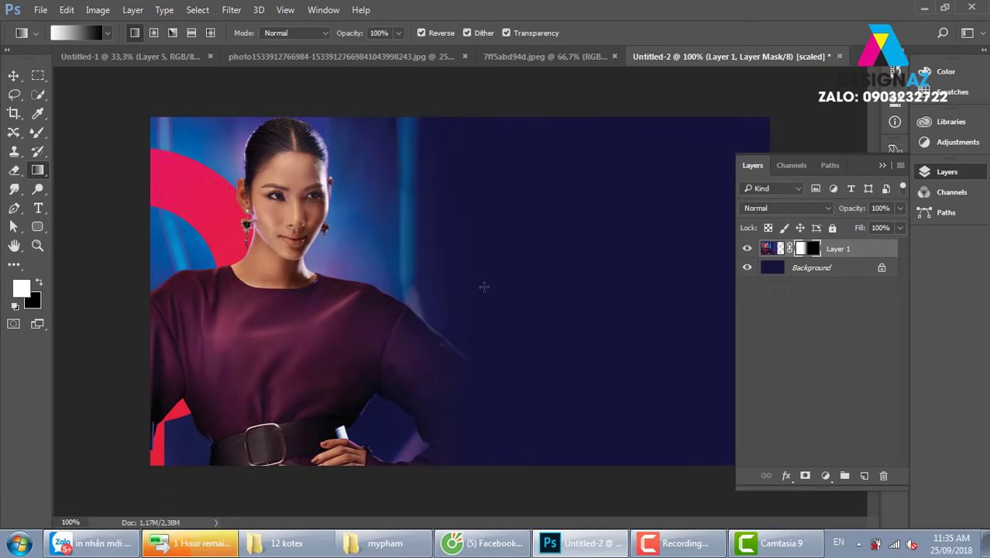
# Retry Color Halftone with maximum radius 9, then undo it.
pyautogui.click(230, 9)
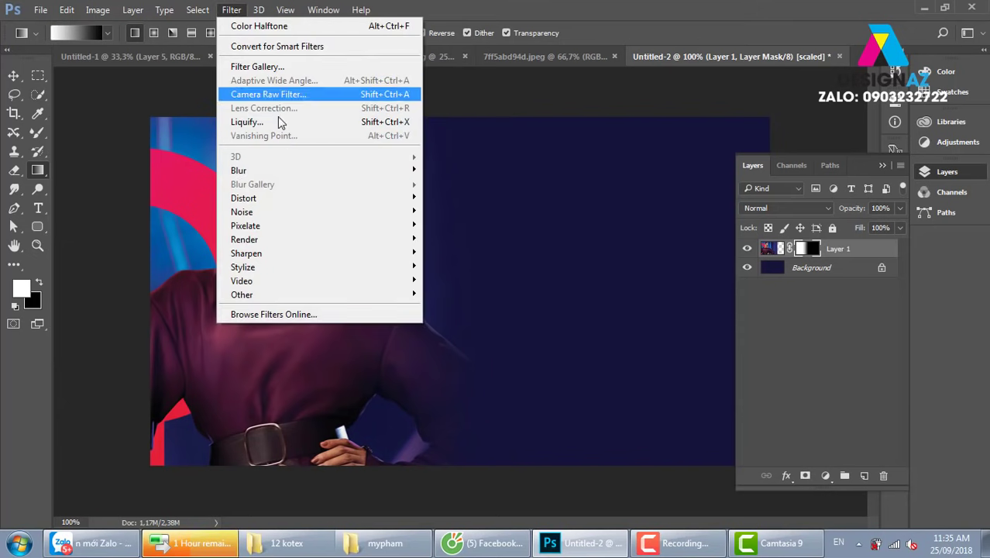
pyautogui.moveTo(245, 225)
pyautogui.click(463, 224)
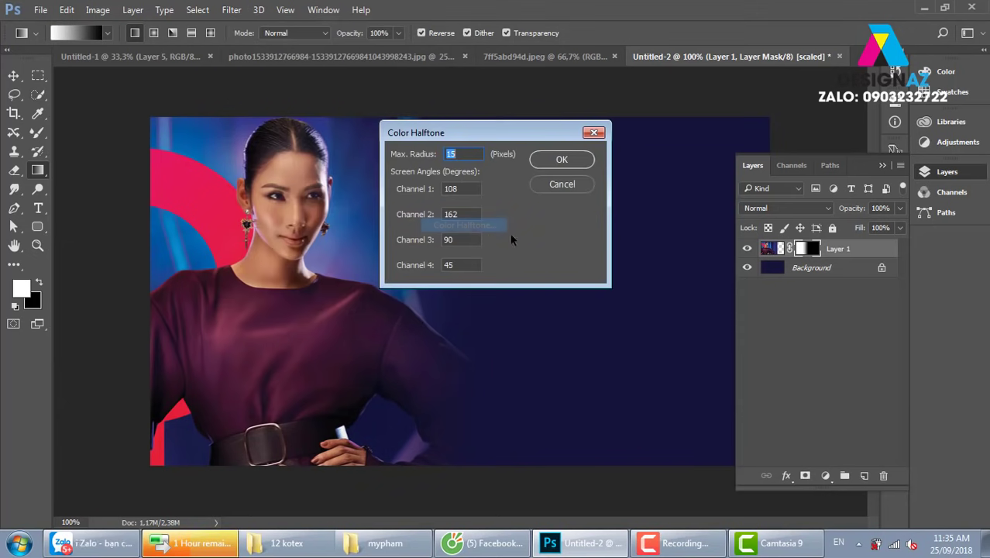
pyautogui.write('1')
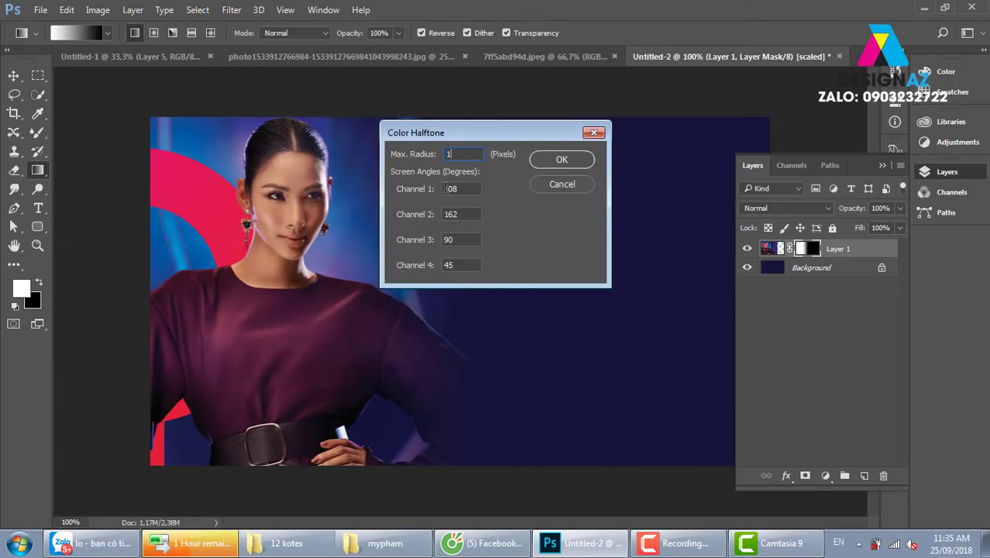
pyautogui.press('BackSpace')
pyautogui.press('BackSpace')
pyautogui.write('9')
pyautogui.click(577, 160)
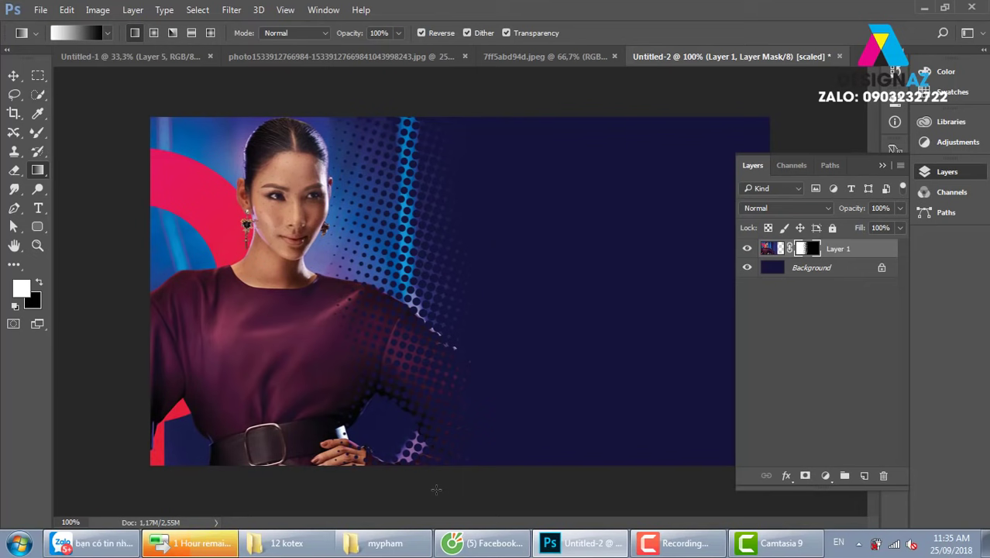
pyautogui.hotkey('ctrl', 'z')
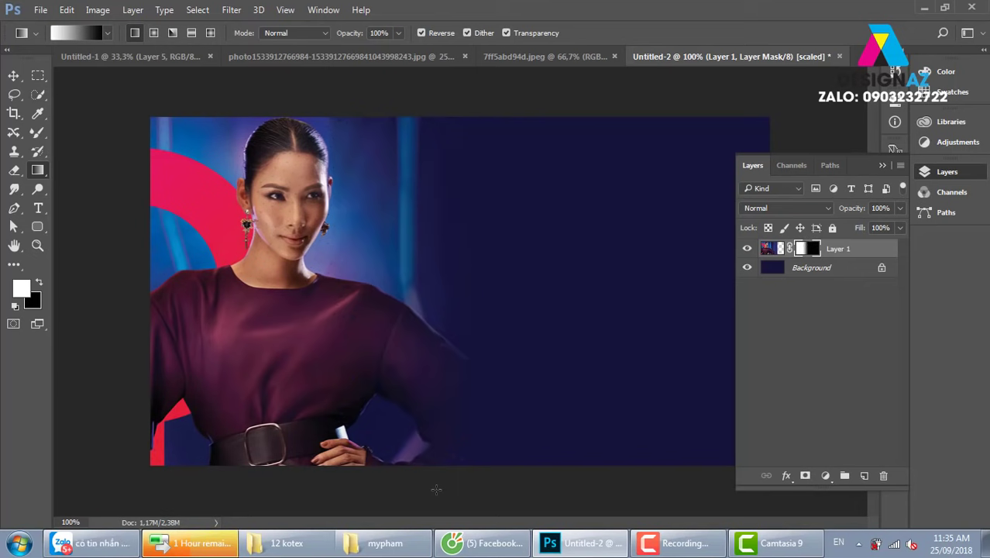
pyautogui.click(230, 10)
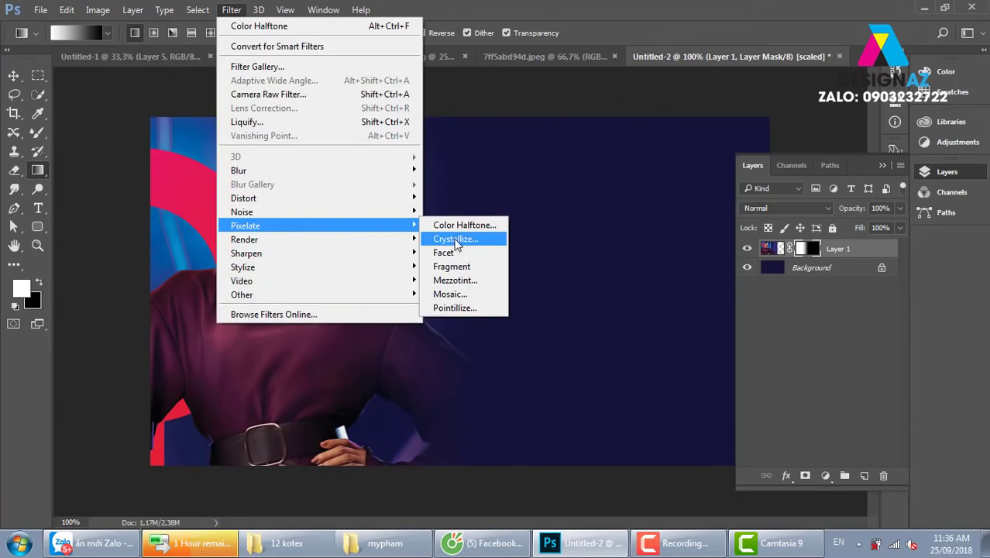
pyautogui.click(460, 238)
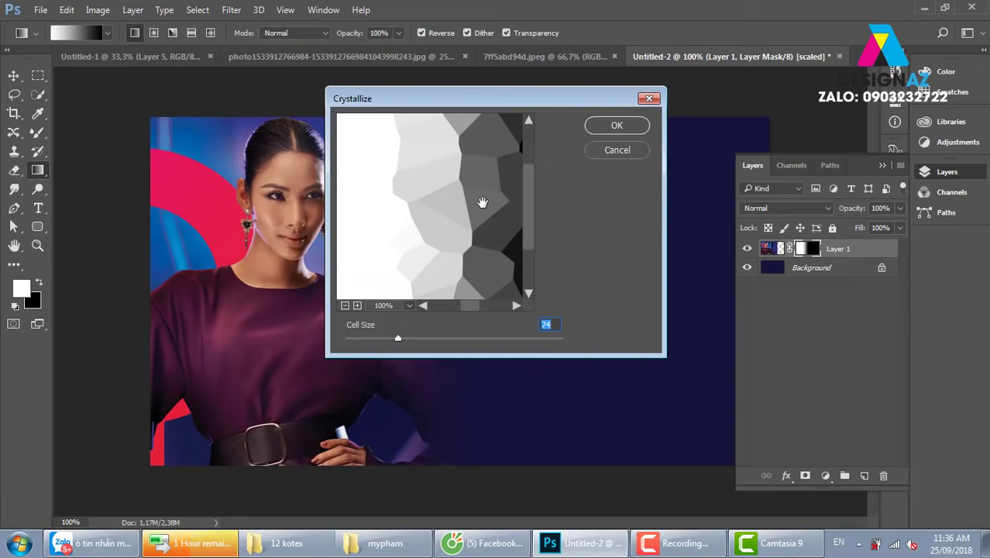
pyautogui.click(345, 305)
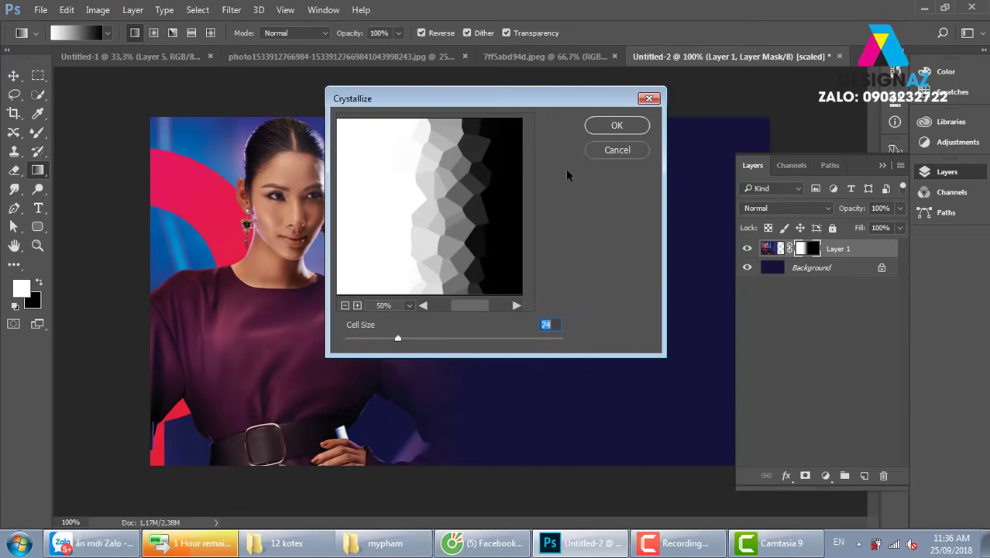
pyautogui.click(614, 127)
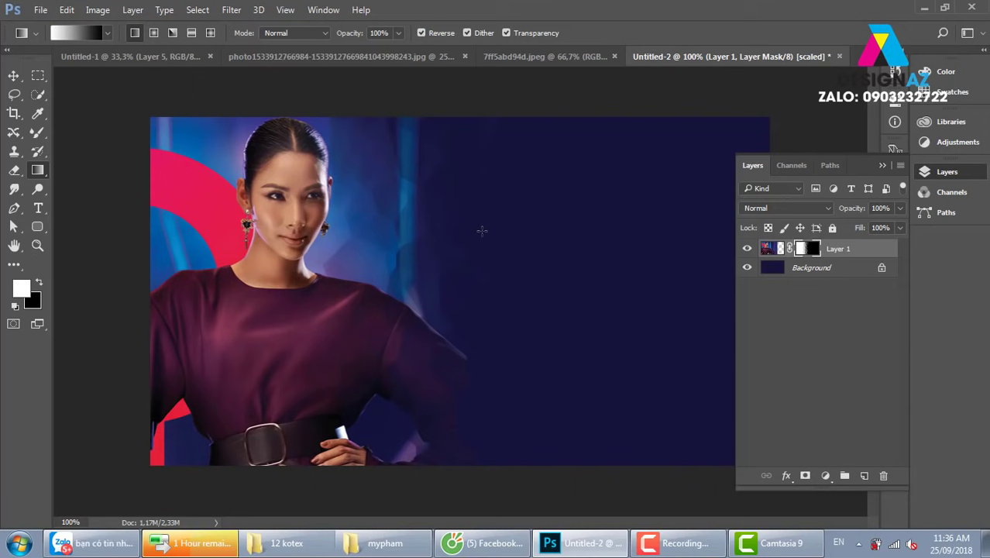
pyautogui.hotkey('ctrl', 'z')
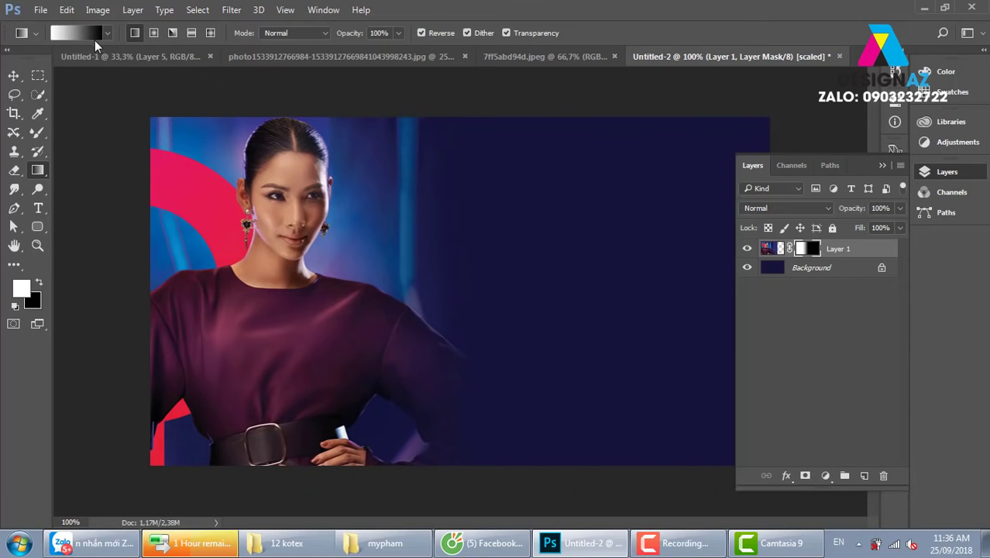
# Redraw Layer 1's mask as a radial fade, adding a white mid-gradient stop.
pyautogui.click(153, 33)
pyautogui.moveTo(237, 284); pyautogui.dragTo(453, 283)
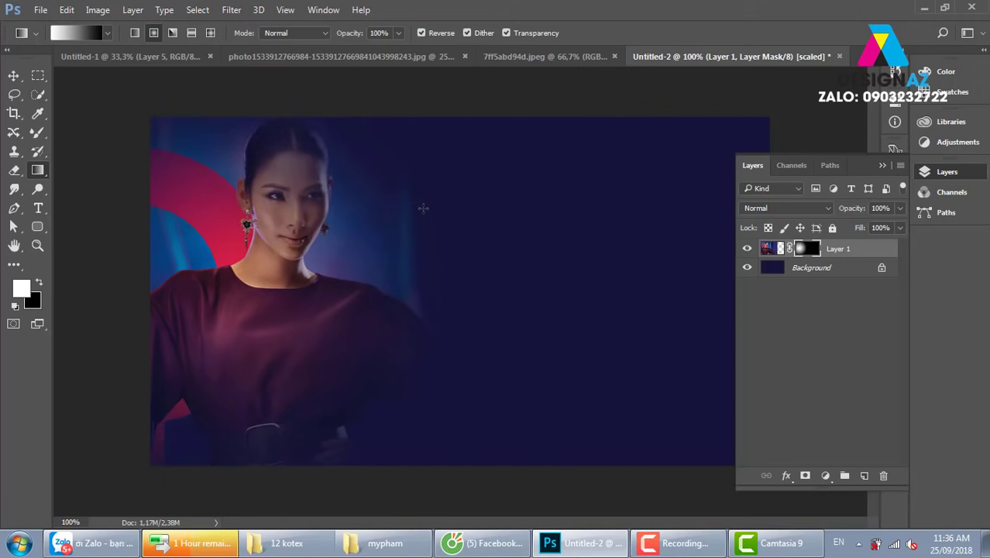
pyautogui.click(75, 31)
pyautogui.click(588, 261)
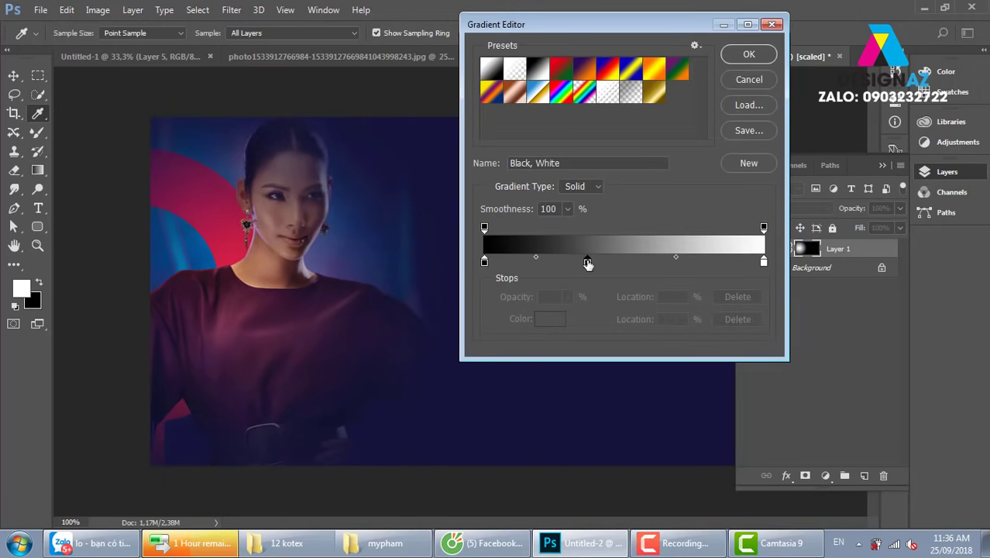
pyautogui.click(549, 319)
pyautogui.moveTo(591, 199); pyautogui.dragTo(564, 151)
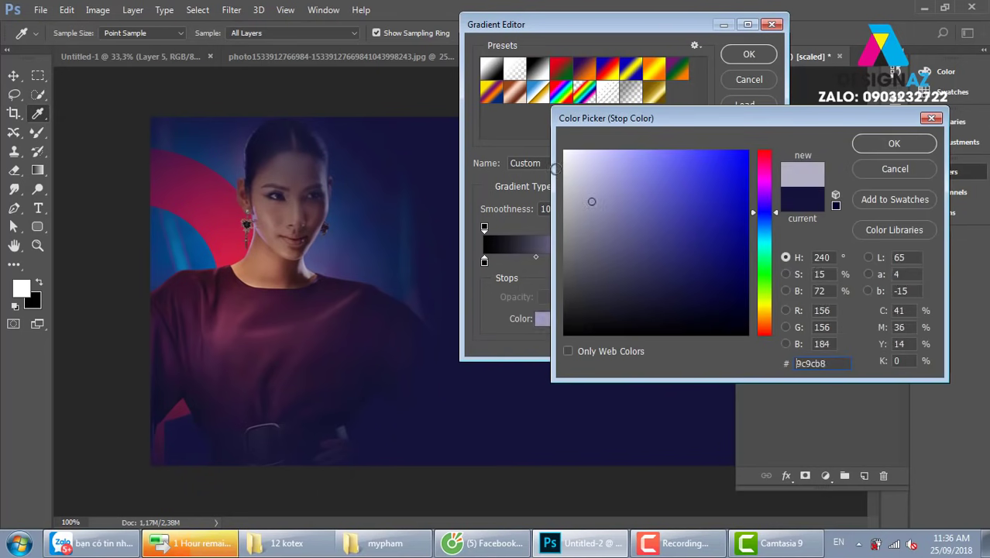
pyautogui.click(894, 143)
pyautogui.moveTo(588, 262); pyautogui.dragTo(551, 262)
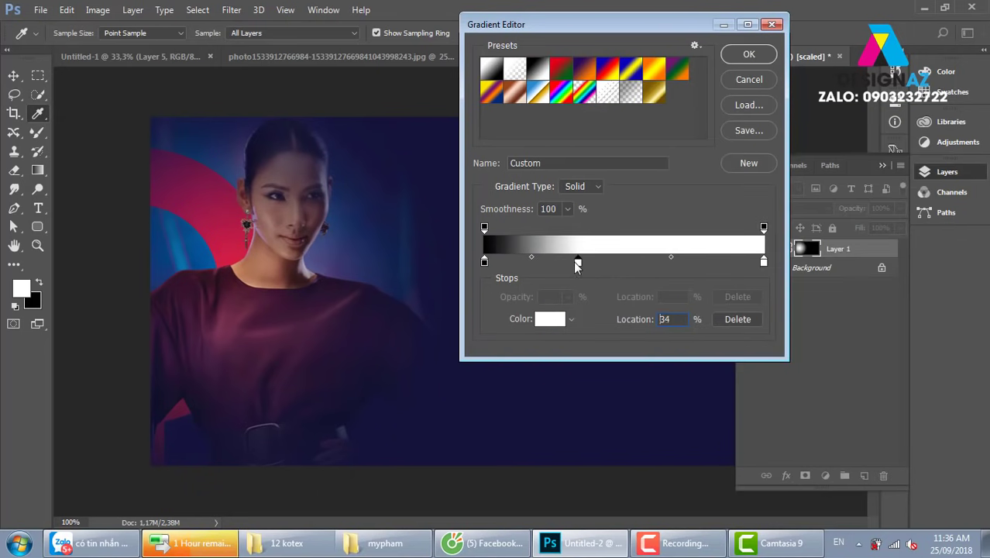
pyautogui.click(748, 53)
pyautogui.moveTo(106, 294); pyautogui.dragTo(453, 310)
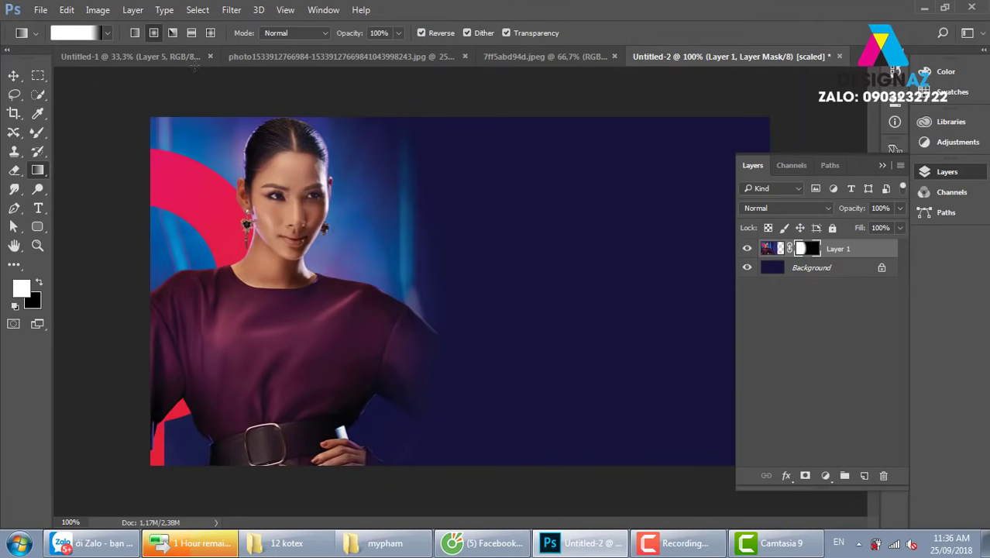
# Try Color Halftone on the mask, then undo it.
pyautogui.click(232, 9)
pyautogui.moveTo(245, 225)
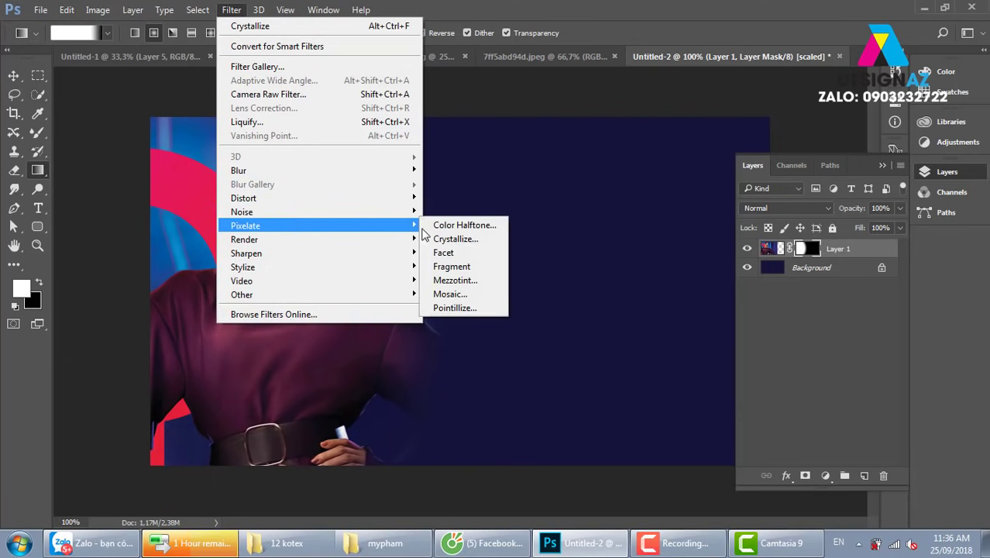
pyautogui.click(463, 225)
pyautogui.click(570, 163)
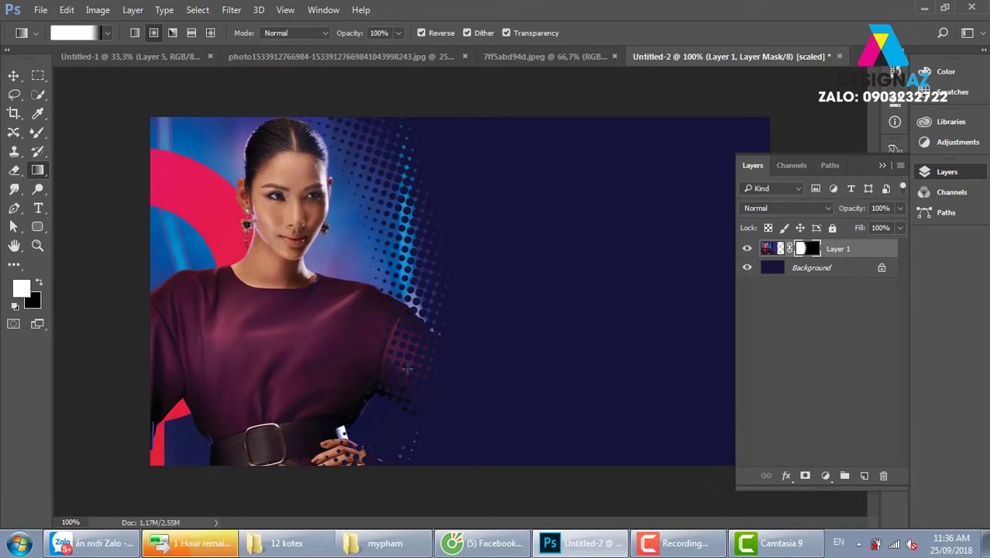
pyautogui.hotkey('ctrl', 'z')
pyautogui.click(231, 9)
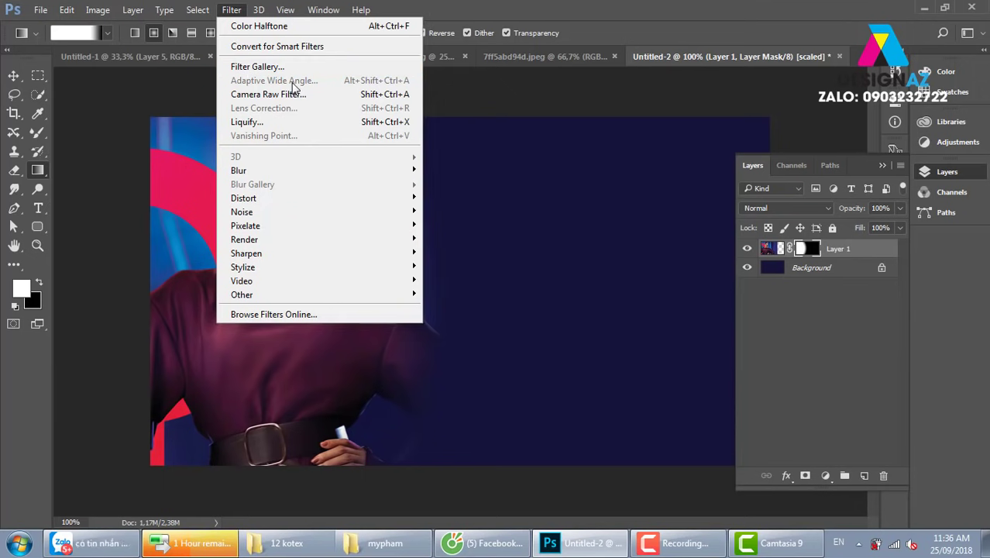
# Apply an Artistic Cutout with 6 levels to the mask, then select the Background layer.
pyautogui.click(284, 67)
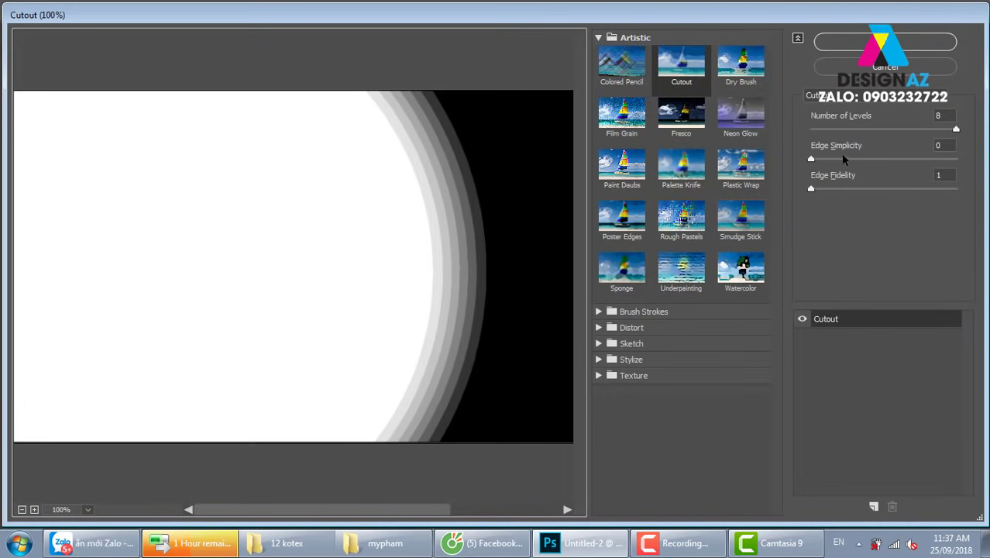
pyautogui.moveTo(952, 130); pyautogui.dragTo(907, 129)
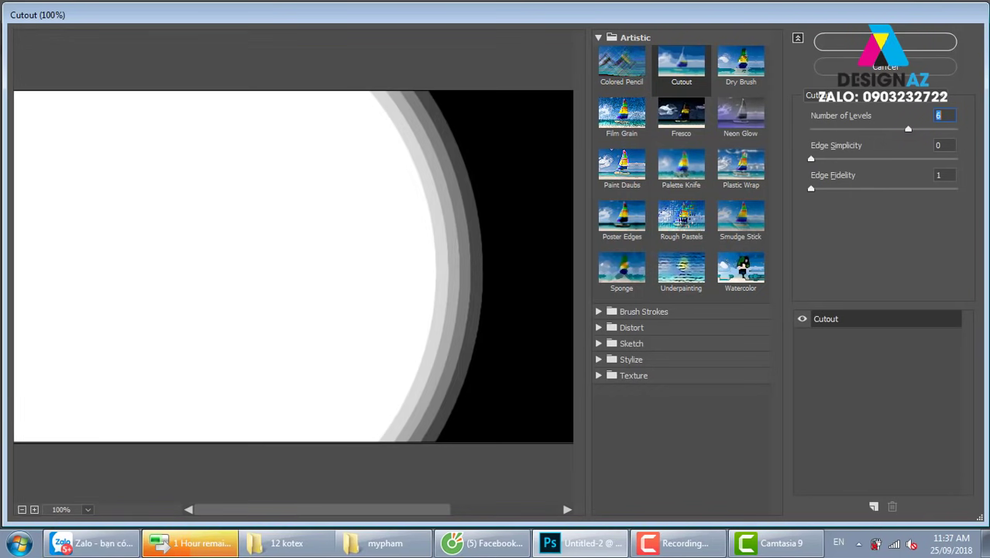
pyautogui.click(885, 41)
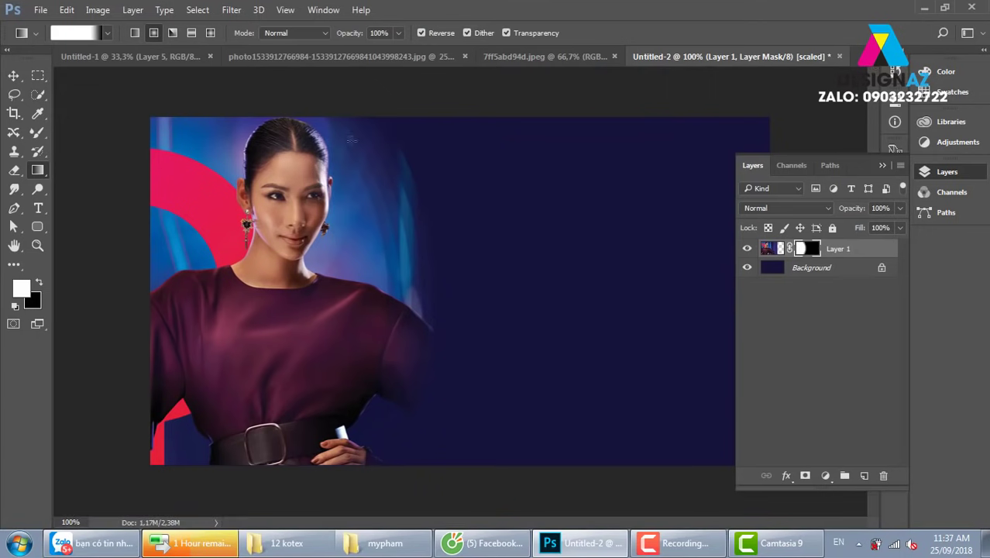
pyautogui.click(827, 271)
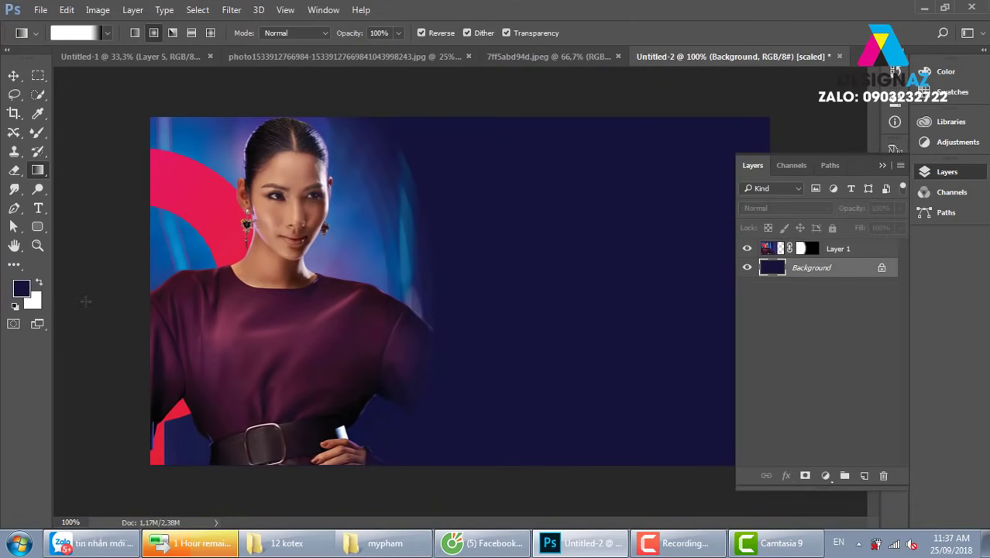
# Fill the Background with white and redraw the radial fade on Layer 1's mask.
pyautogui.hotkey('ctrl', 'BackSpace')
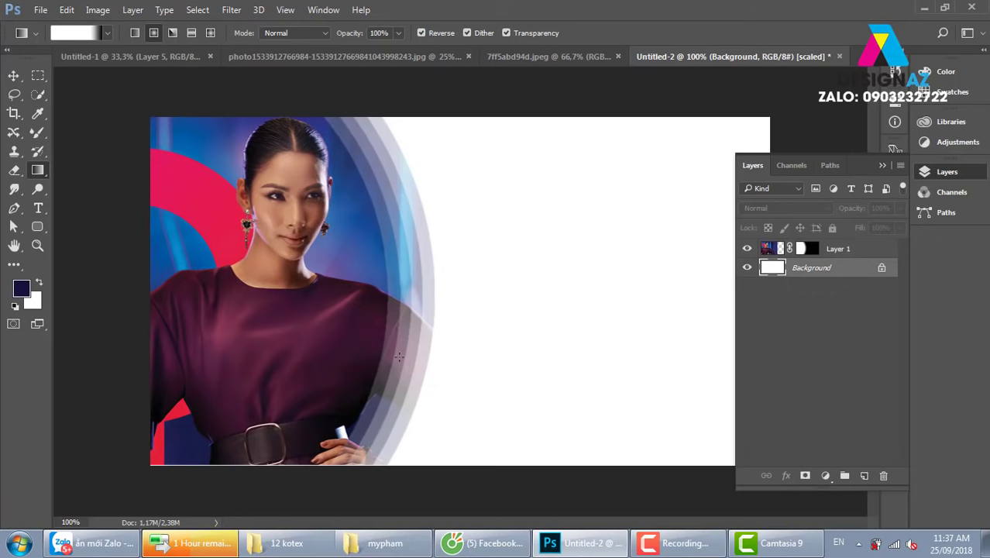
pyautogui.click(807, 256)
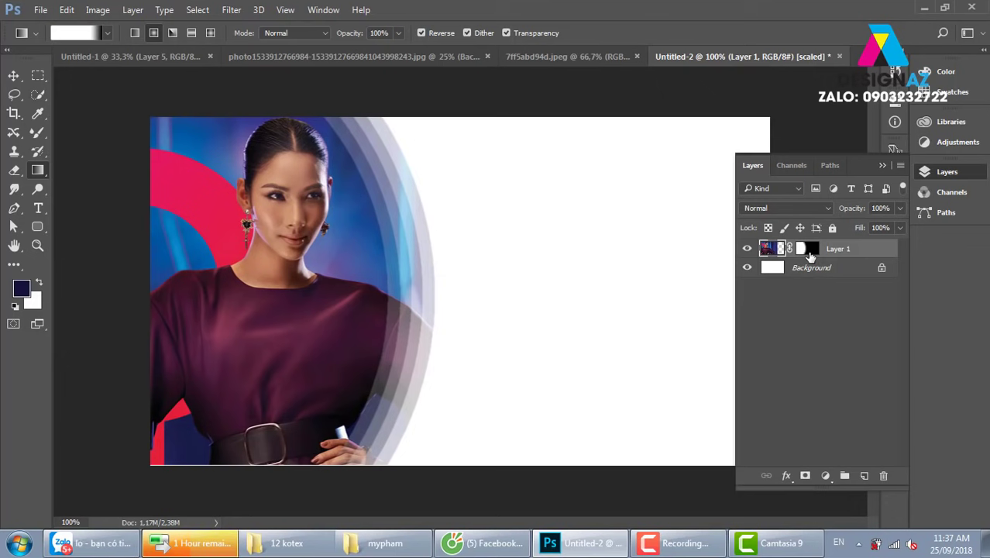
pyautogui.moveTo(172, 290); pyautogui.dragTo(448, 301)
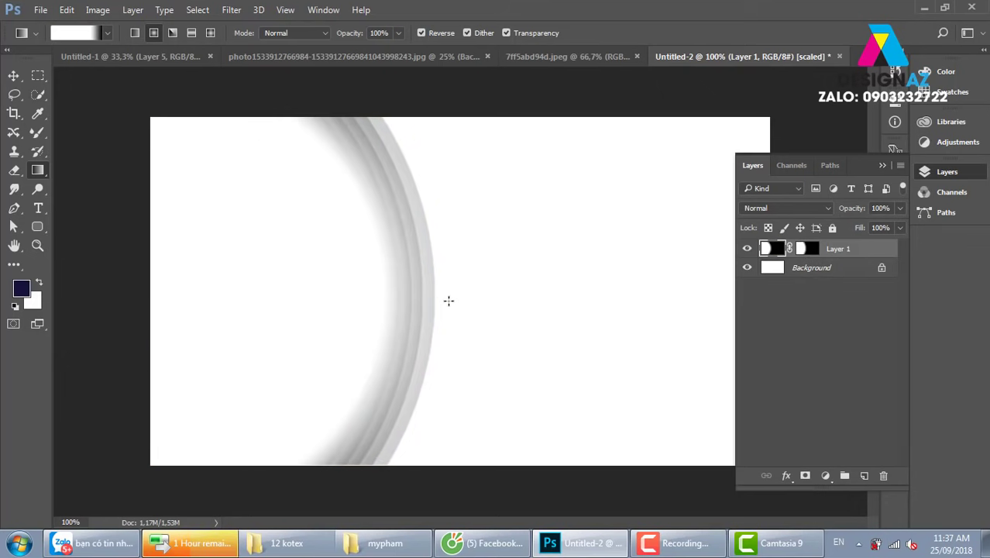
pyautogui.hotkey('ctrl', 'z')
pyautogui.click(808, 248)
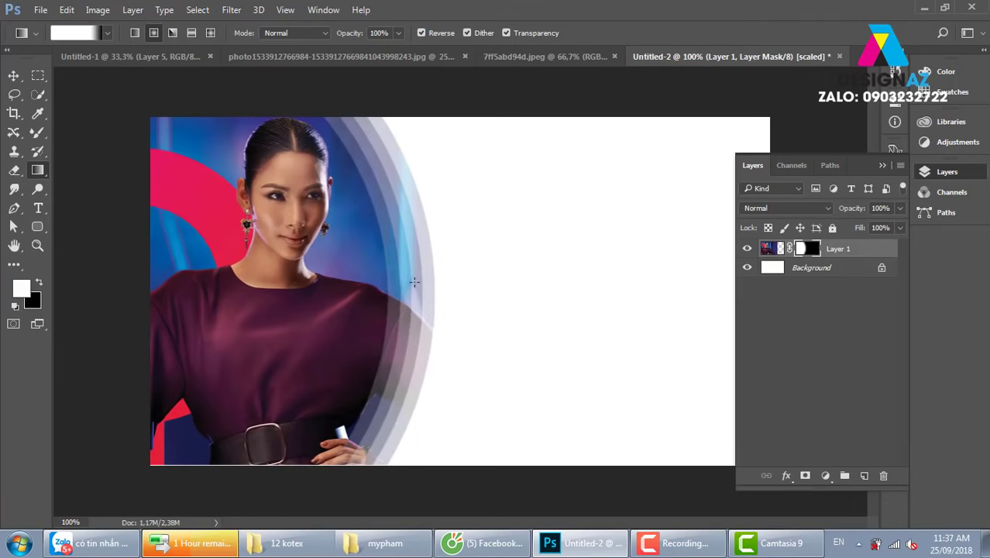
pyautogui.moveTo(287, 283); pyautogui.dragTo(500, 283)
pyautogui.moveTo(137, 284); pyautogui.dragTo(431, 283)
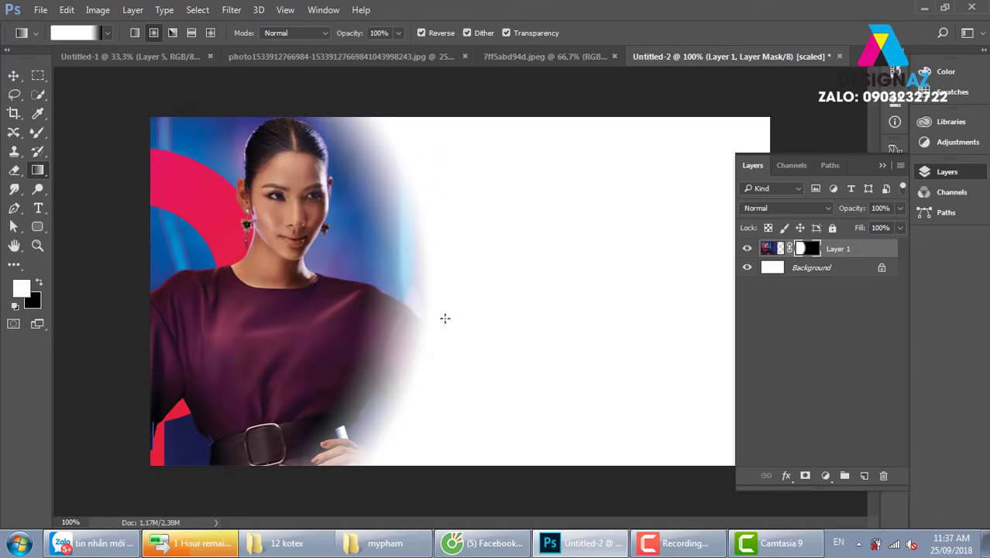
# Try Color Halftone on the mask, then undo it.
pyautogui.click(235, 11)
pyautogui.moveTo(245, 239)
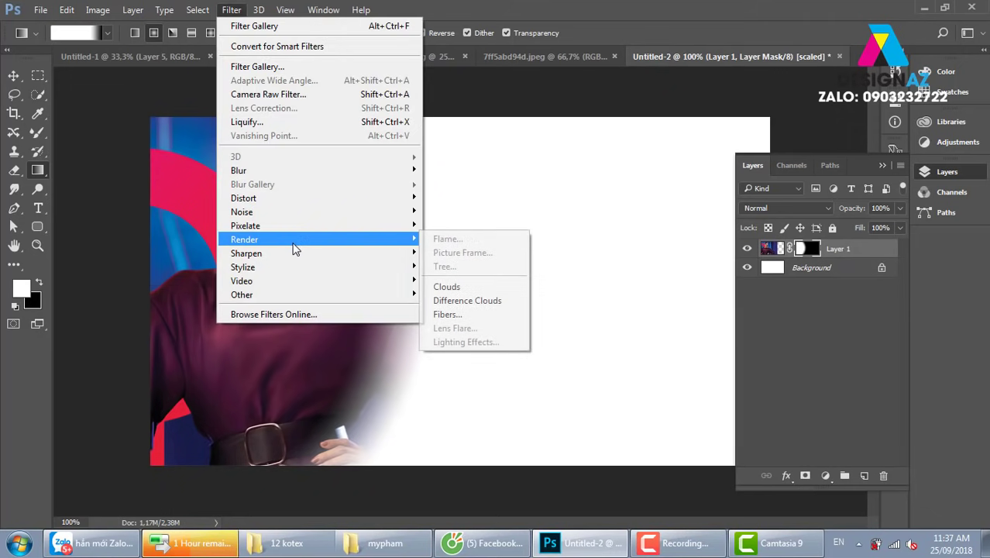
pyautogui.click(456, 225)
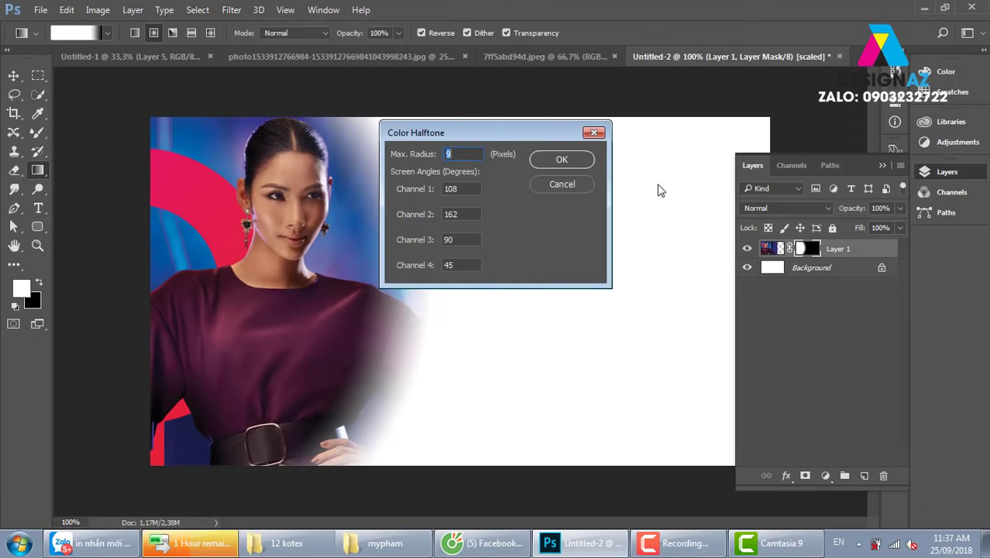
pyautogui.click(558, 159)
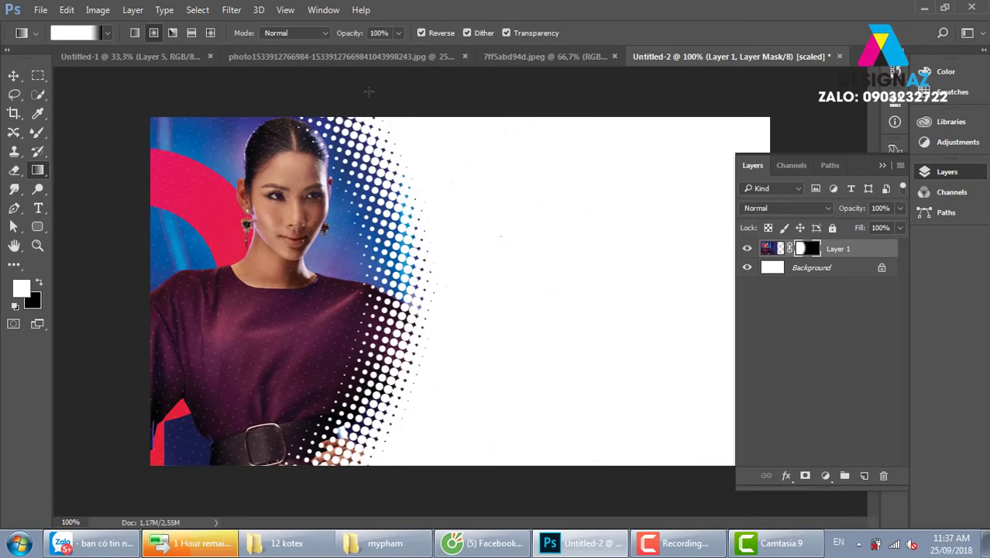
pyautogui.hotkey('ctrl', 'z')
pyautogui.click(232, 10)
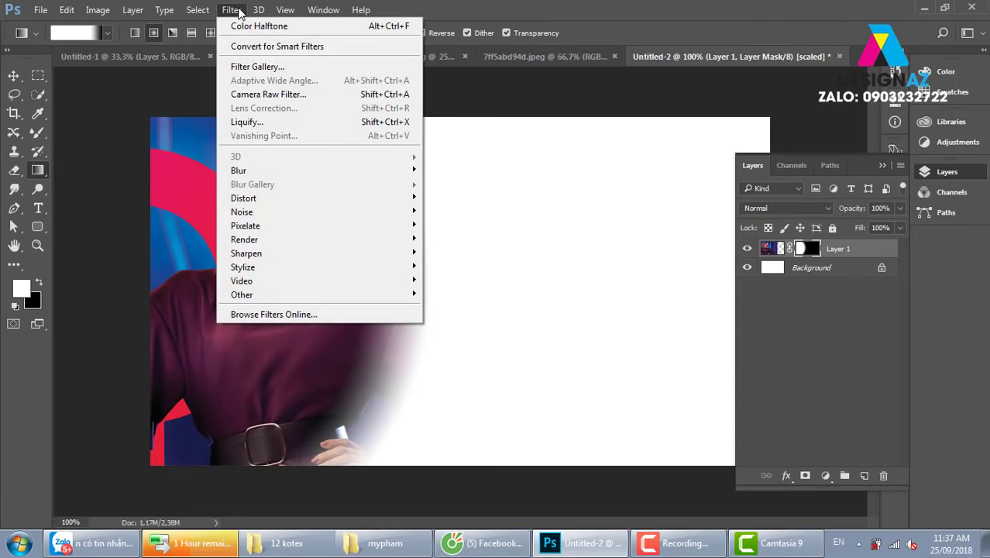
# Apply Palette Knife with a larger stroke size and softness 5 to the mask, then undo it.
pyautogui.click(293, 68)
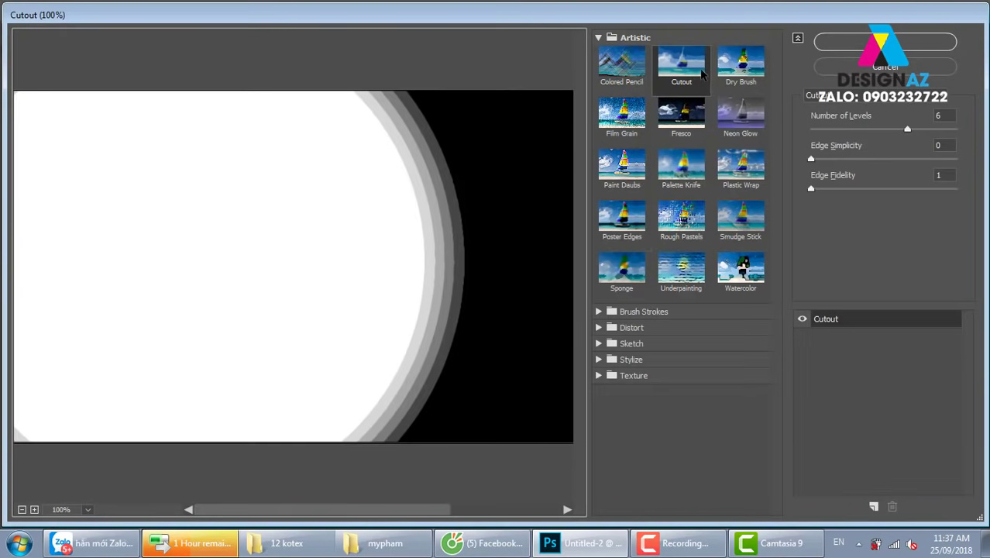
pyautogui.click(740, 62)
pyautogui.click(621, 114)
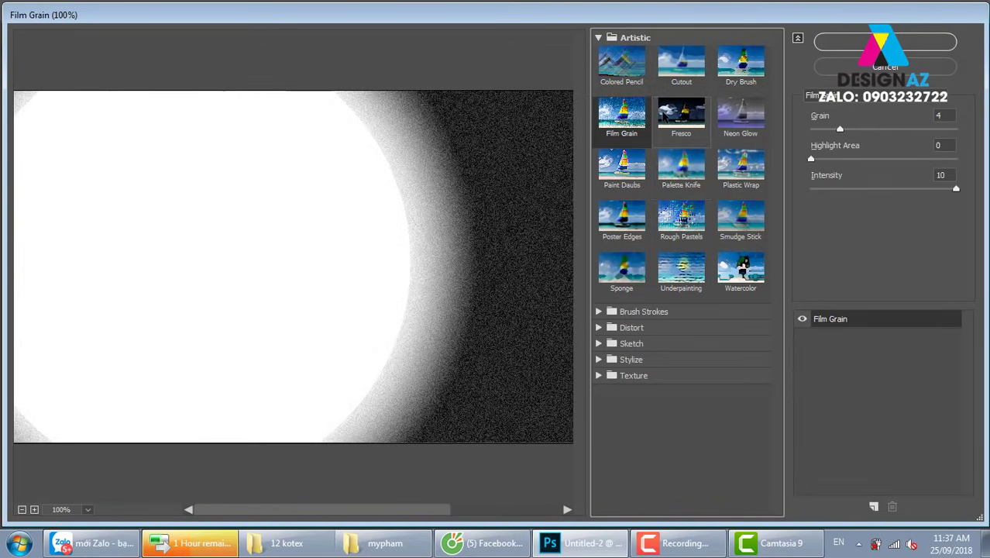
pyautogui.click(689, 117)
pyautogui.click(741, 162)
pyautogui.click(681, 164)
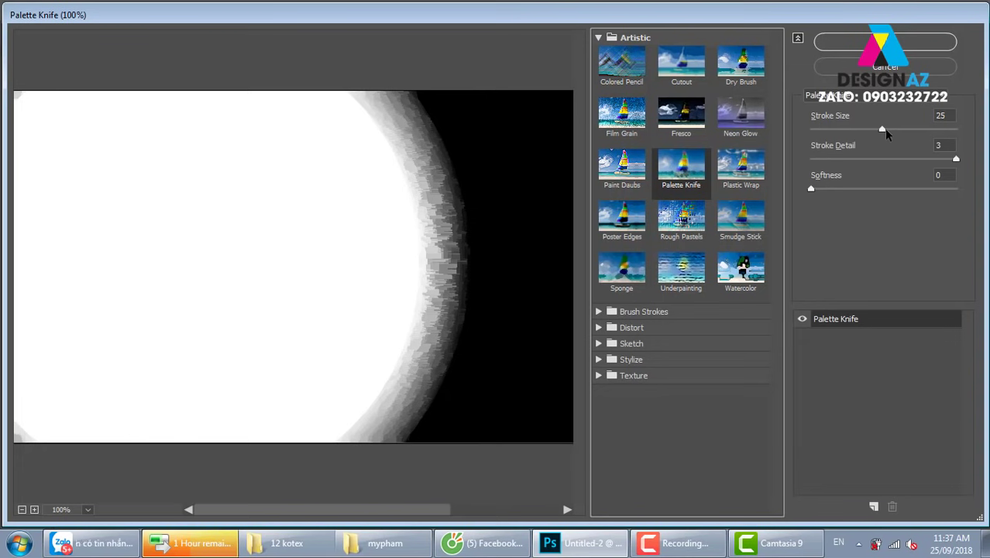
pyautogui.moveTo(881, 129)
pyautogui.mouseDown()
pyautogui.moveTo(927, 130)
pyautogui.moveTo(891, 161)
pyautogui.moveTo(954, 160)
pyautogui.mouseUp()
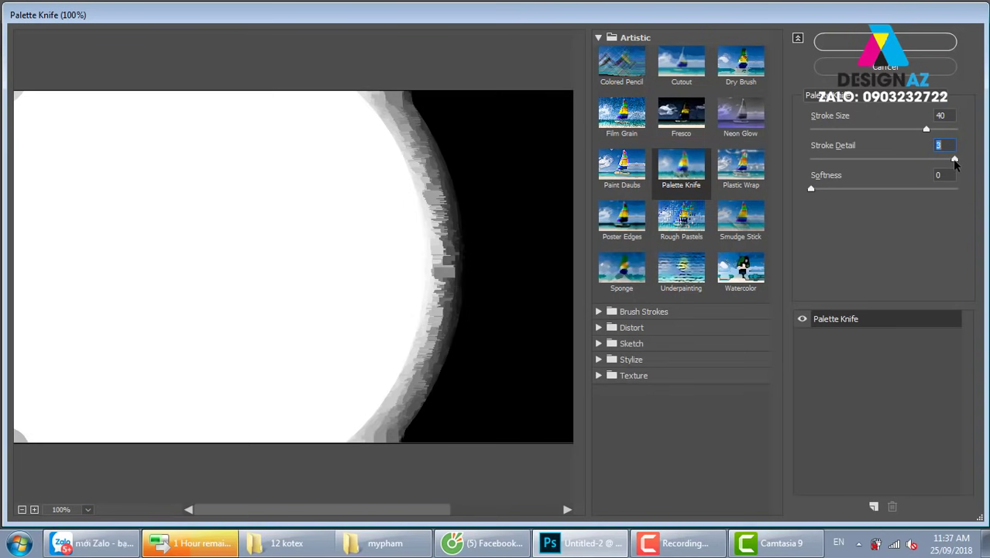
pyautogui.moveTo(887, 189); pyautogui.dragTo(893, 189)
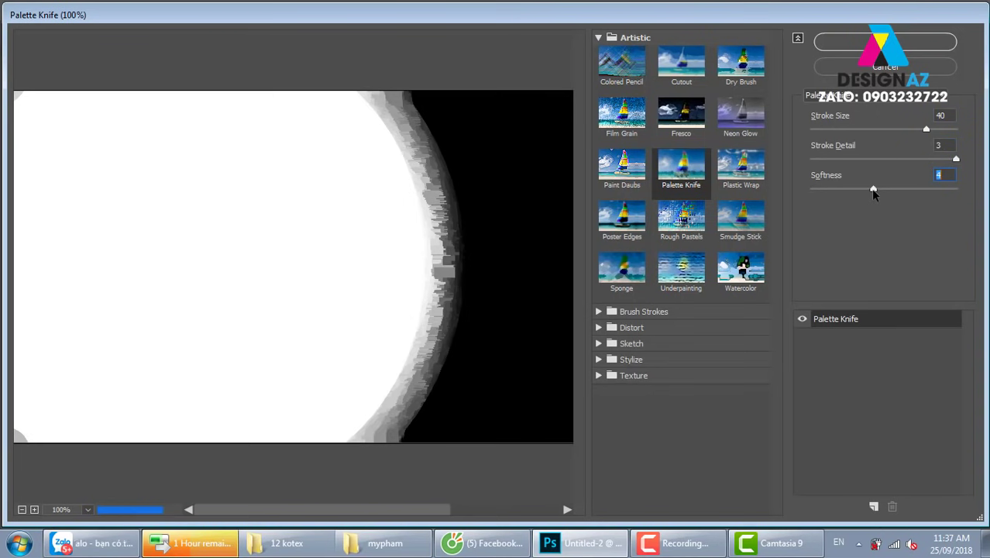
pyautogui.click(876, 189)
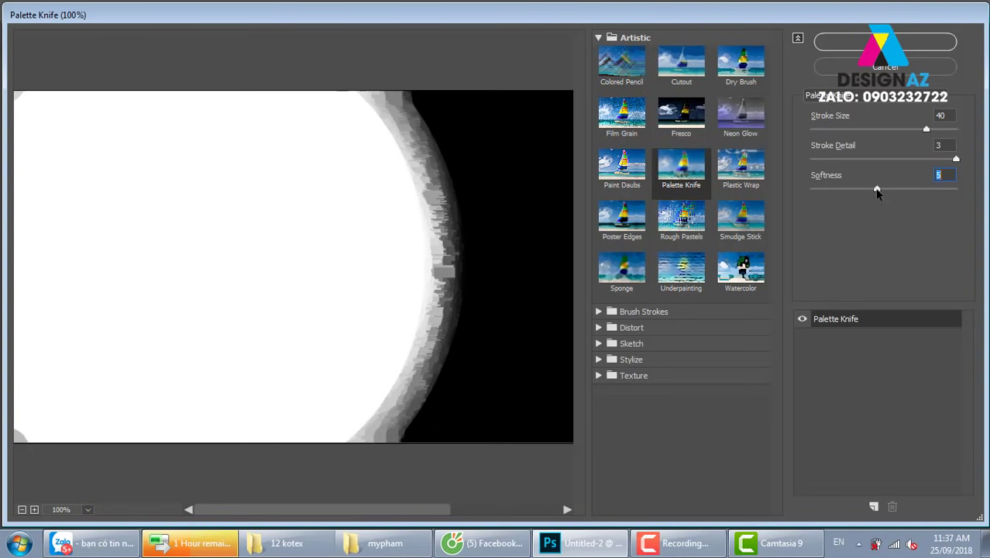
pyautogui.click(884, 42)
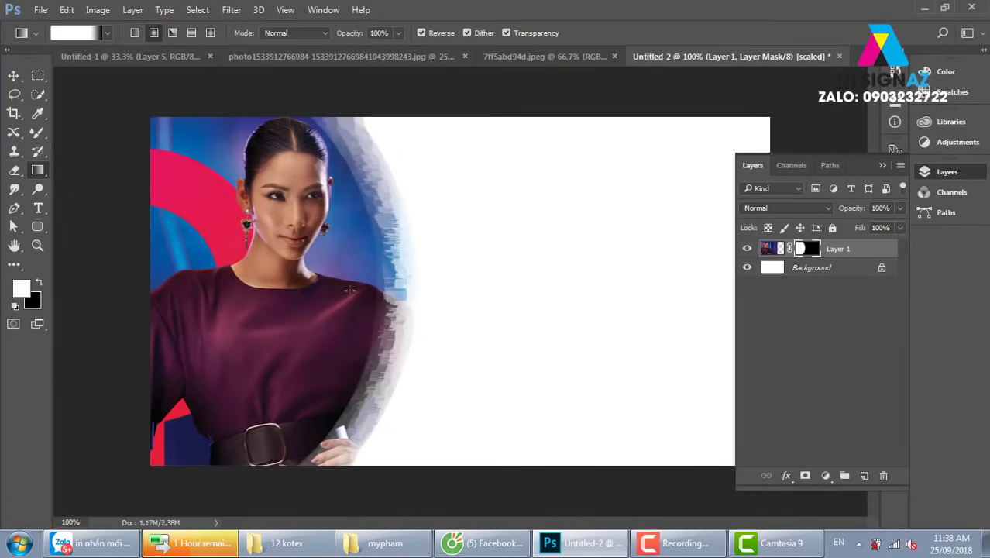
pyautogui.hotkey('ctrl', 'z')
# Preview Underpainting, Angled Strokes, Crosshatch and Sprayed Strokes on the mask in Filter Gallery.
pyautogui.click(232, 10)
pyautogui.moveTo(244, 240)
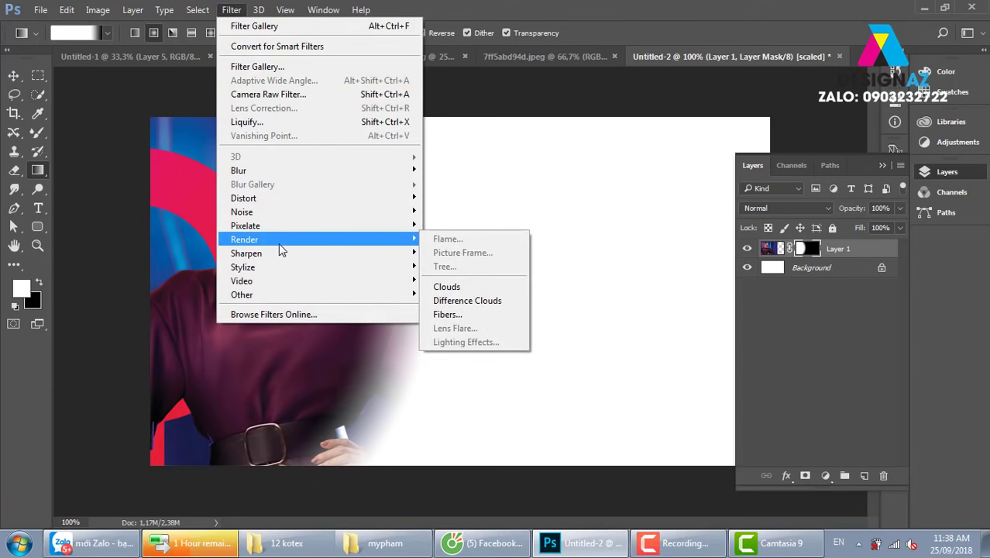
pyautogui.click(283, 73)
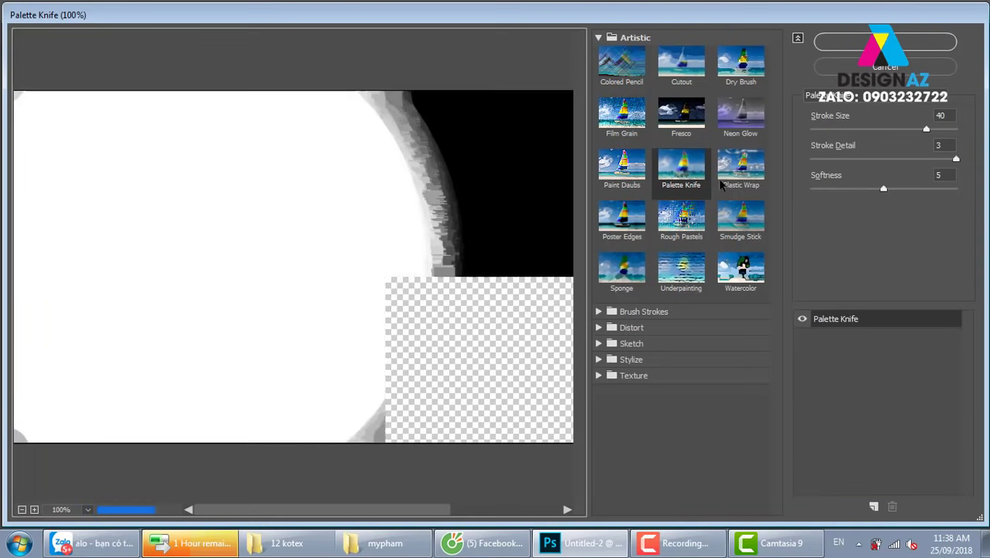
pyautogui.click(680, 273)
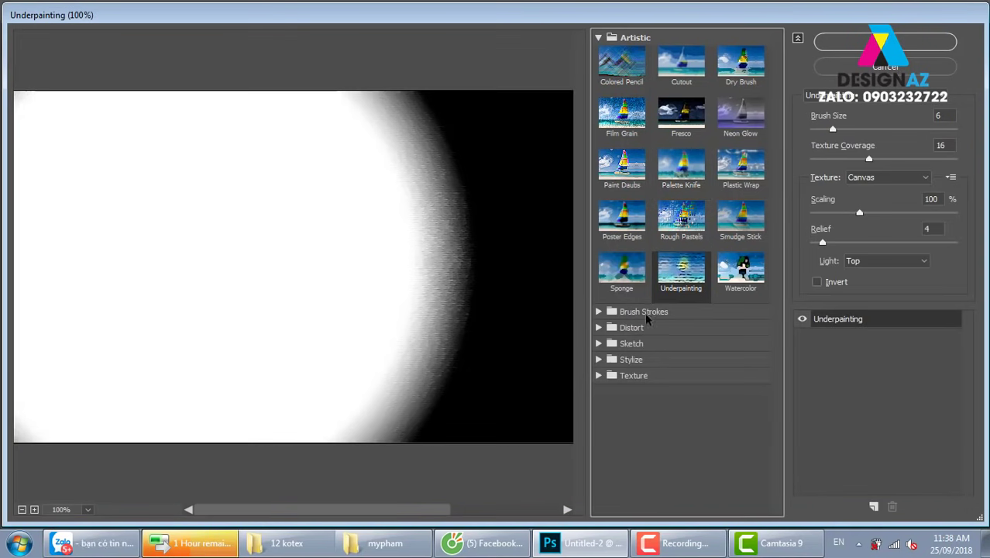
pyautogui.click(643, 312)
pyautogui.click(681, 339)
pyautogui.click(744, 345)
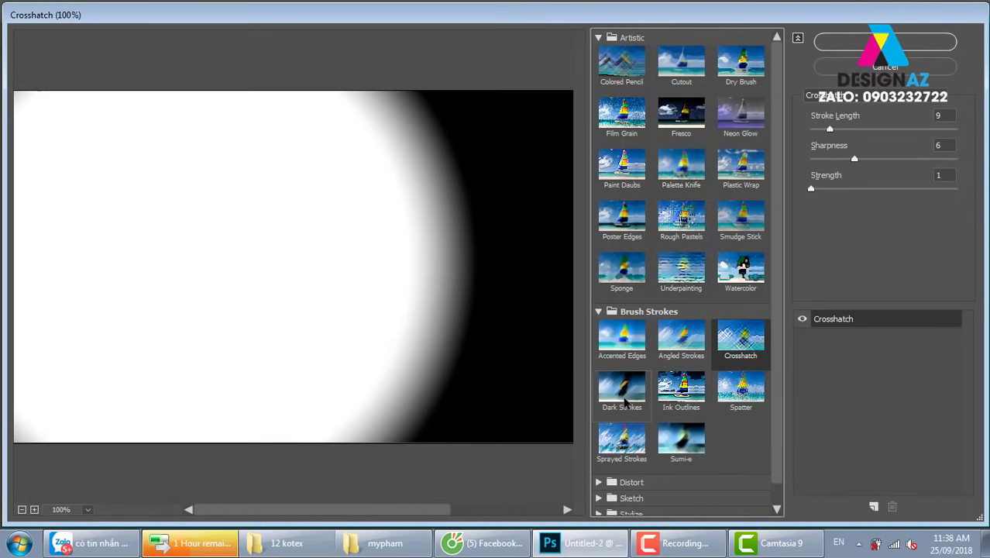
pyautogui.click(621, 387)
pyautogui.click(621, 438)
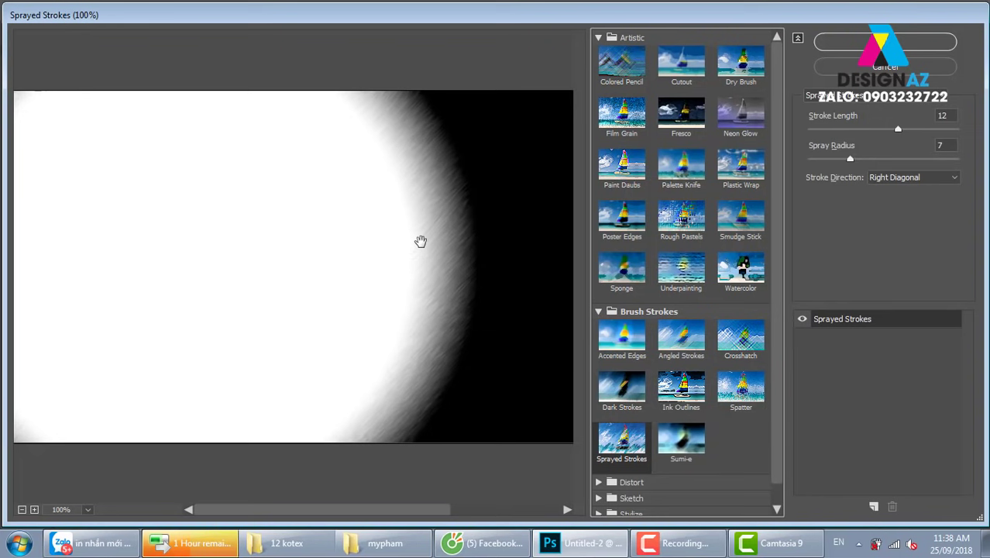
# Apply the Sketch group's Graphic Pen filter, then undo it to restore the smooth fade.
pyautogui.scroll(-2, 772, 375)
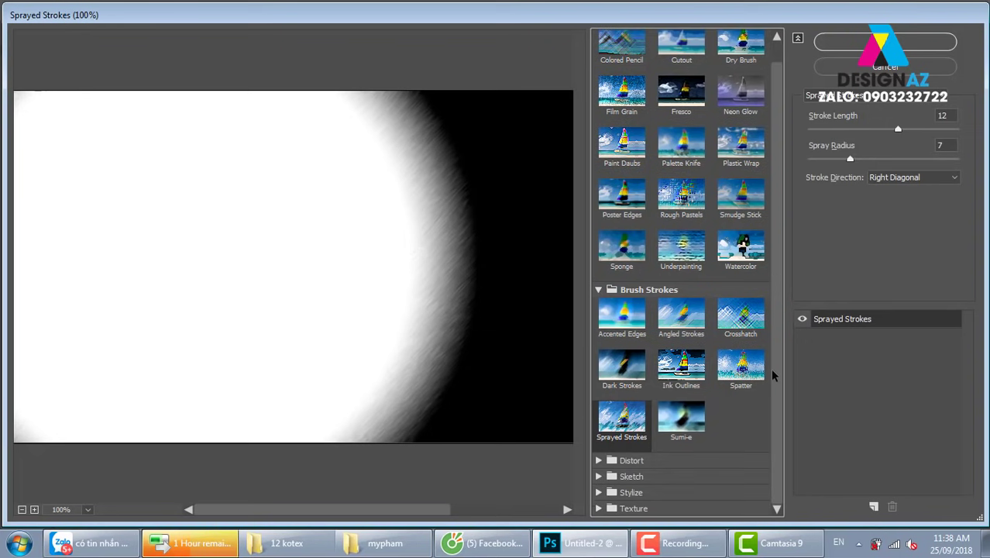
pyautogui.click(676, 462)
pyautogui.scroll(-3, 776, 309)
pyautogui.click(678, 478)
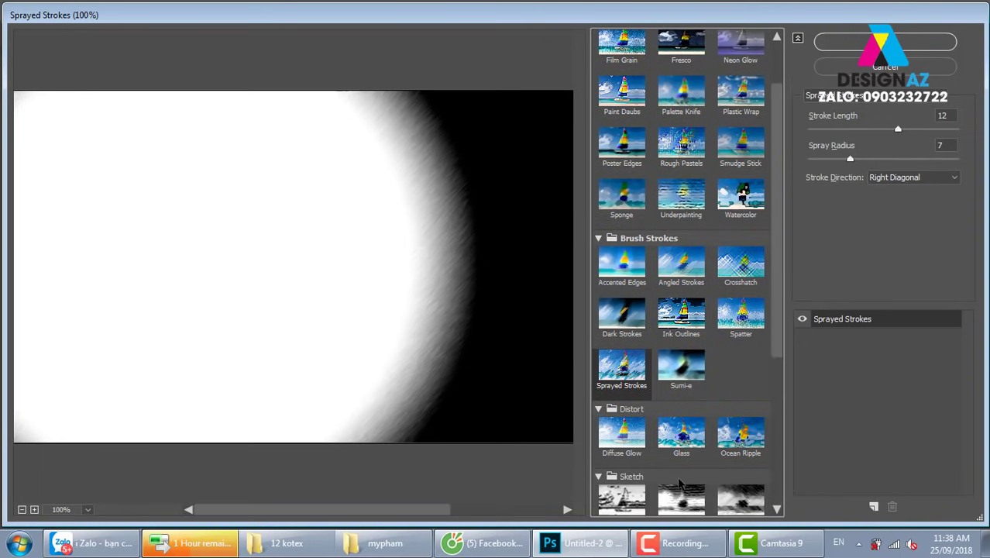
pyautogui.scroll(-1, 772, 355)
pyautogui.scroll(-10, 776, 403)
pyautogui.click(740, 316)
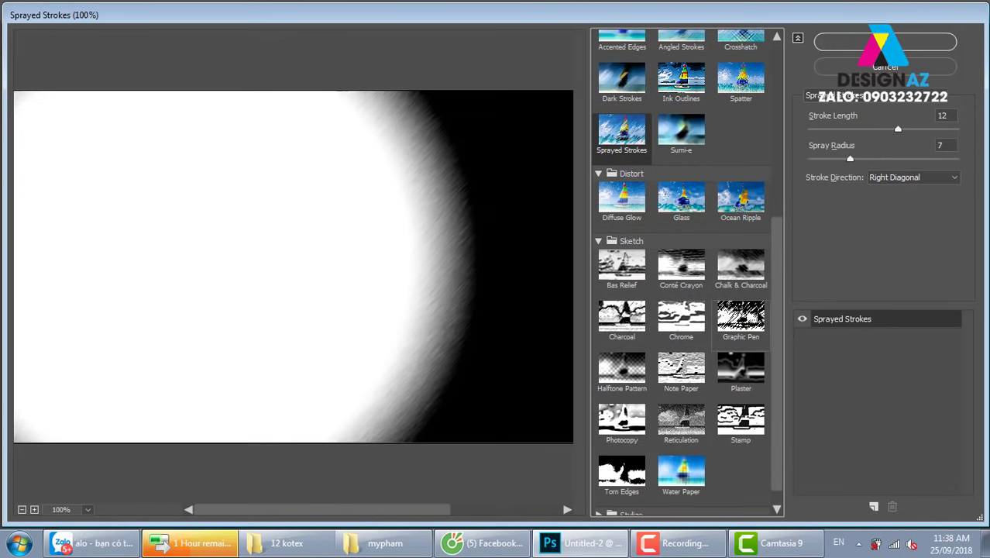
pyautogui.click(831, 43)
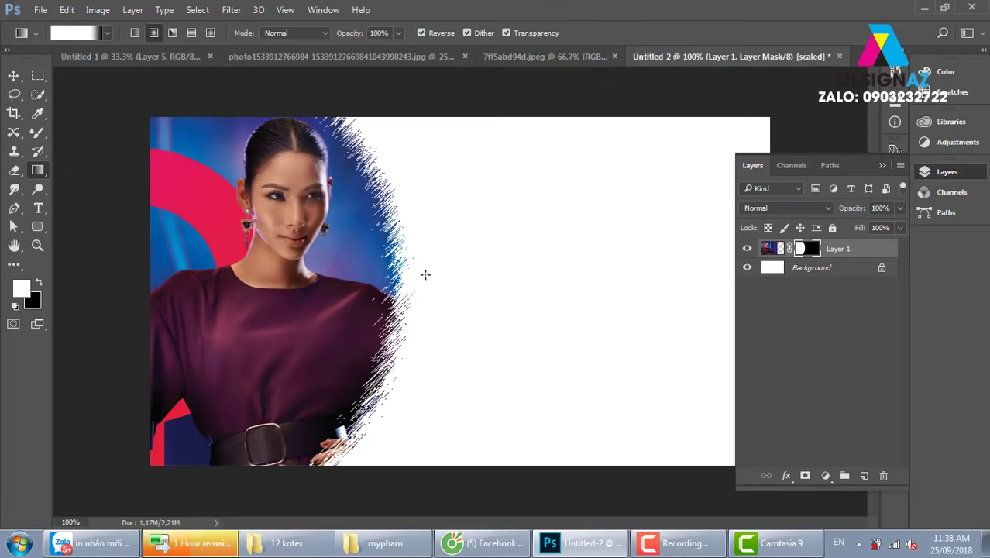
pyautogui.hotkey('ctrl', 'z')
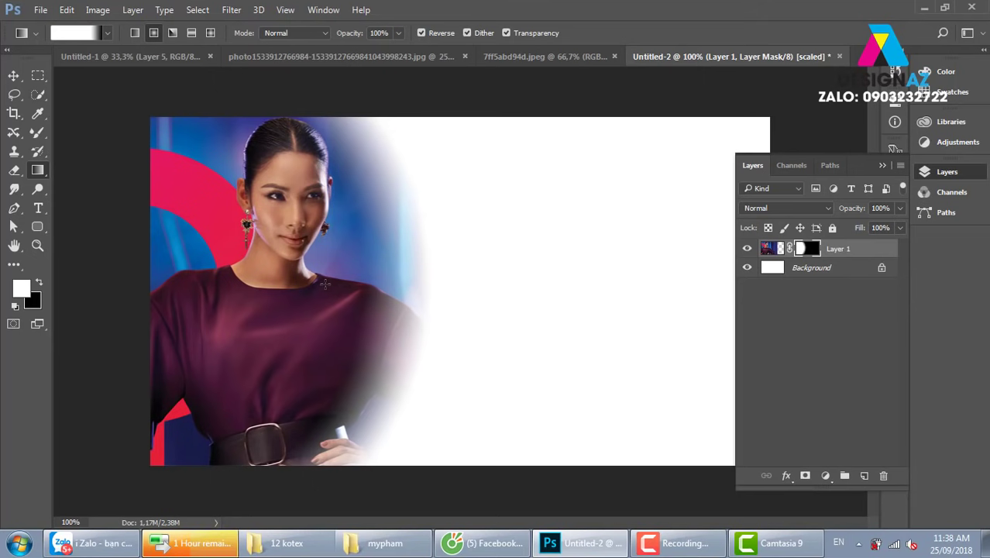
# Bring the Untitled-1 Mocha Beauty banner forward and collapse the Layers panel to see the canvas.
pyautogui.click(232, 12)
pyautogui.moveTo(246, 225)
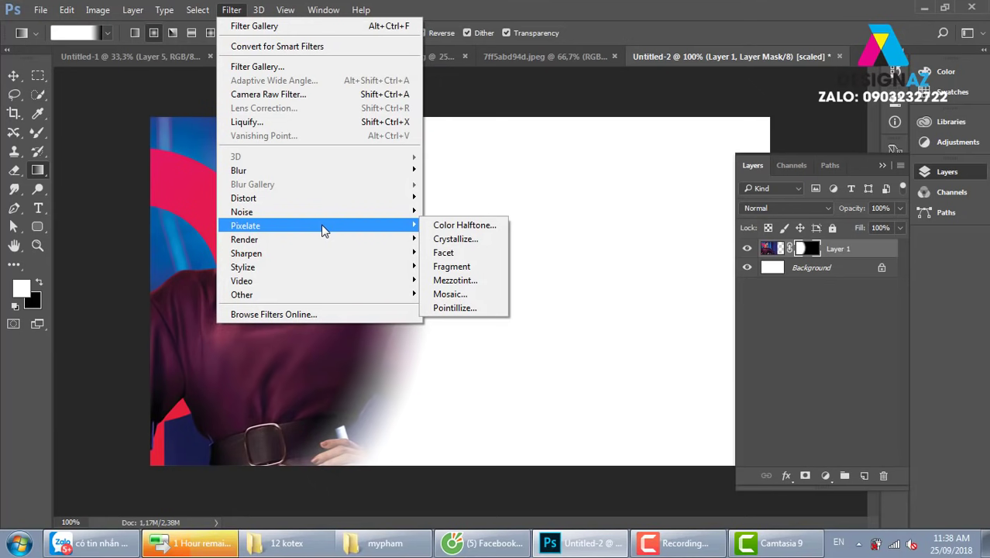
pyautogui.click(144, 55)
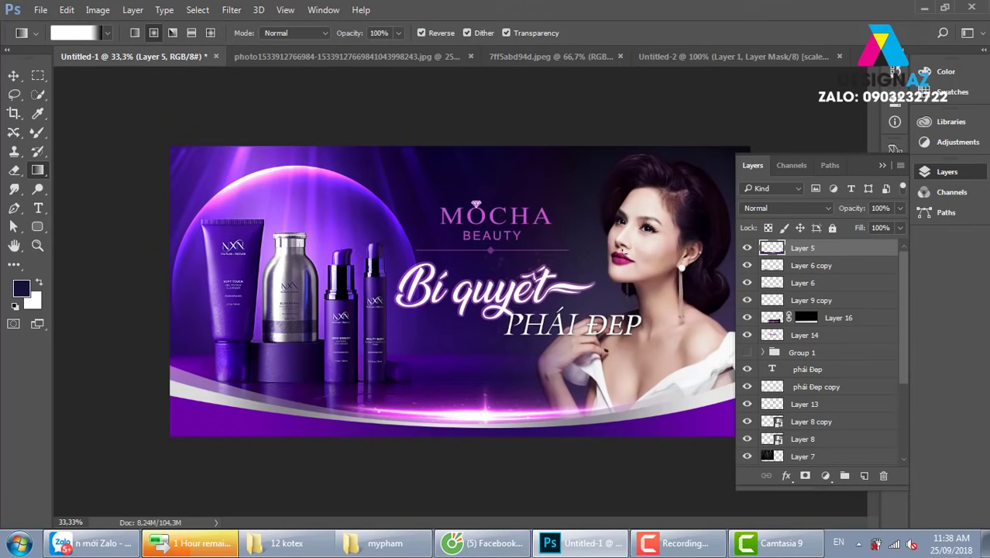
pyautogui.click(883, 170)
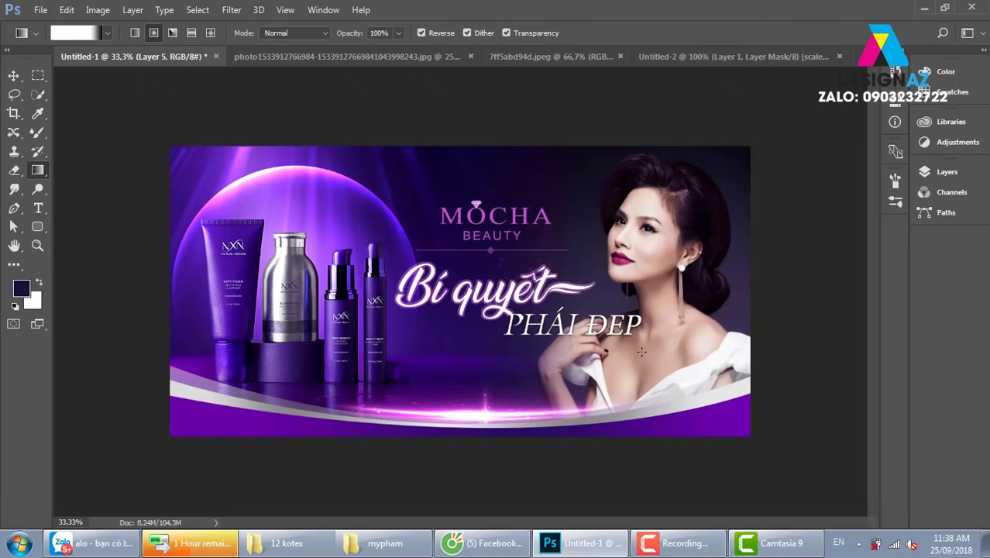
# In the Open dialog, navigate to the đề thi folder on drive E:.
pyautogui.hotkey('ctrl', 'o')
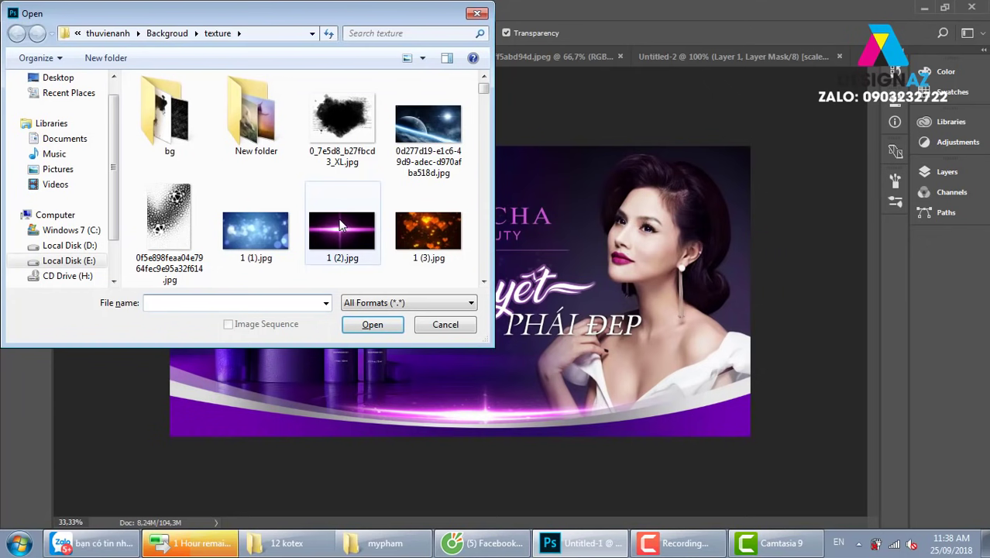
pyautogui.click(78, 261)
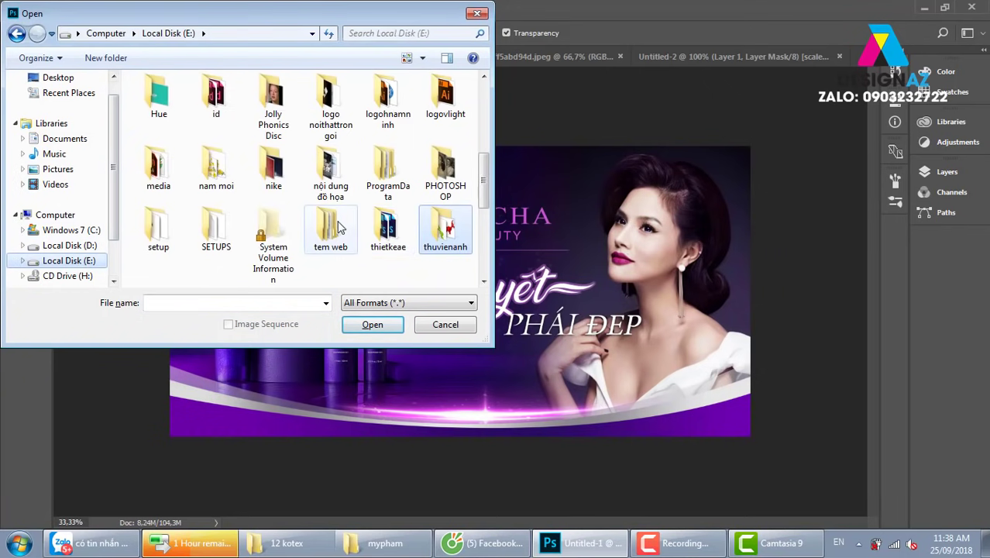
pyautogui.doubleClick(326, 240)
pyautogui.click(105, 33)
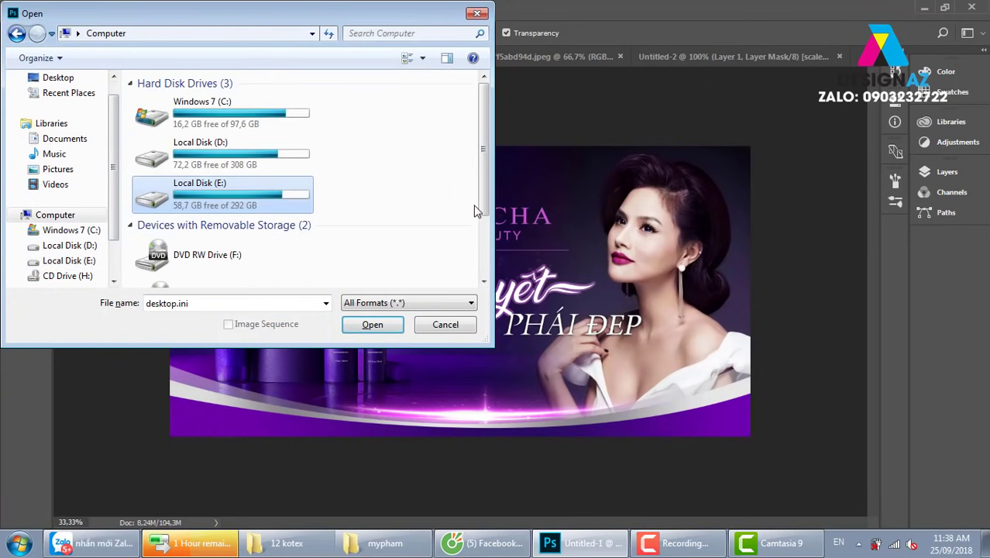
pyautogui.doubleClick(309, 188)
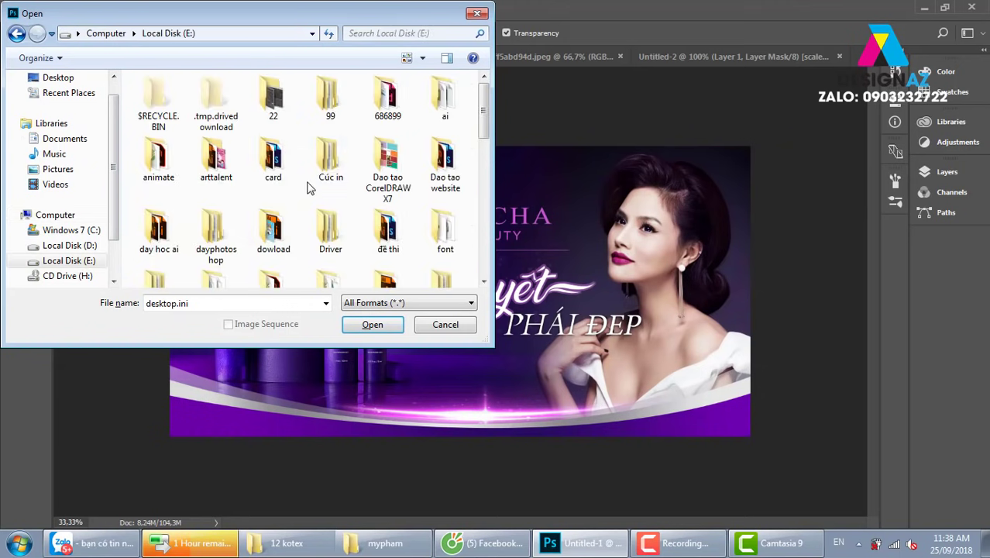
pyautogui.doubleClick(365, 250)
# Open thietke1.jpg from Đề thi tháng 9\10 thiet ke banner dien thoai.
pyautogui.scroll(-1, 340, 198)
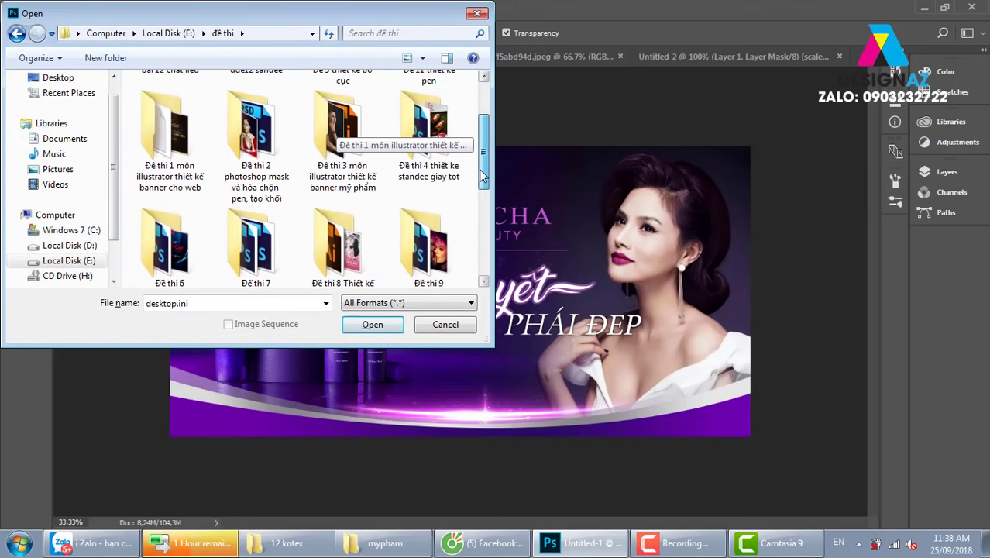
pyautogui.scroll(-1, 333, 203)
pyautogui.scroll(-1, 325, 209)
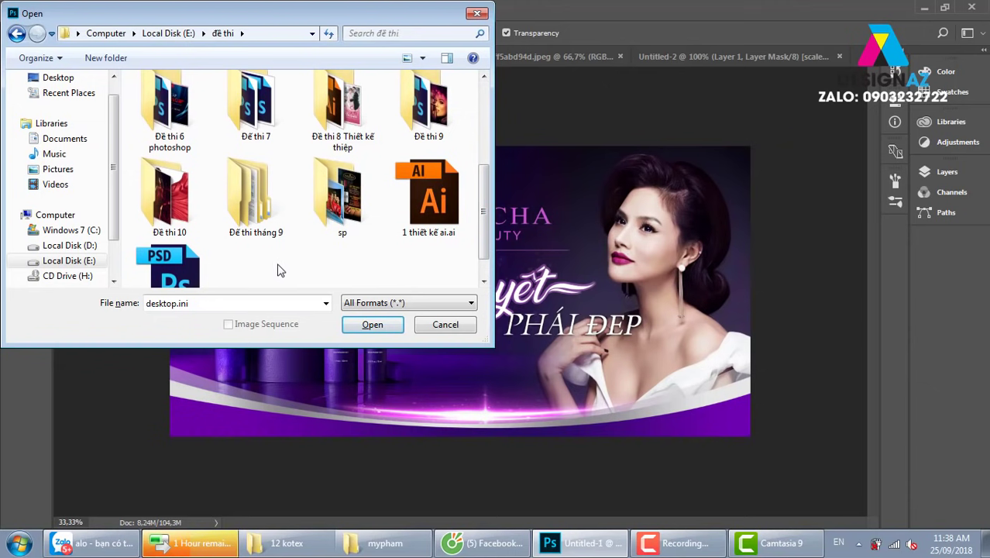
pyautogui.click(258, 208)
pyautogui.doubleClick(257, 208)
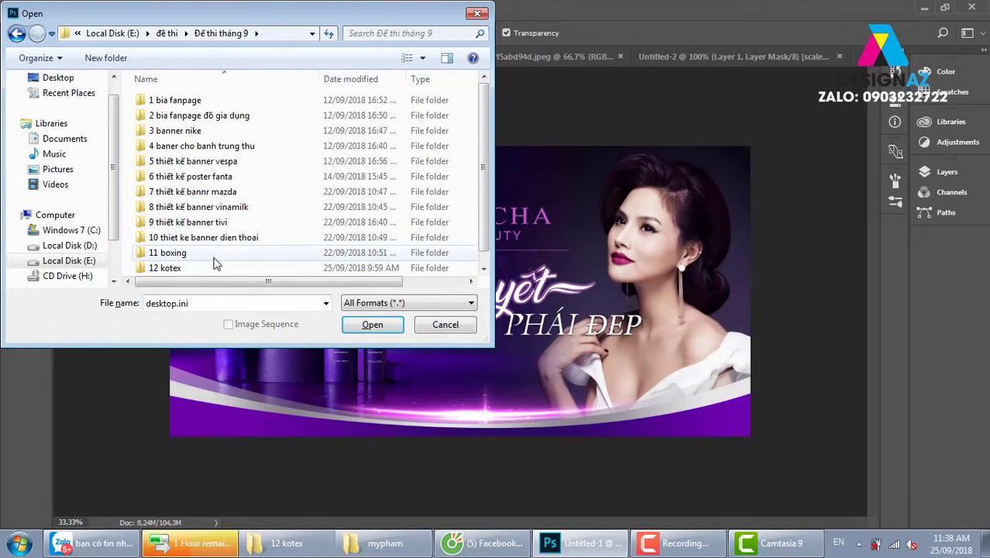
pyautogui.doubleClick(197, 240)
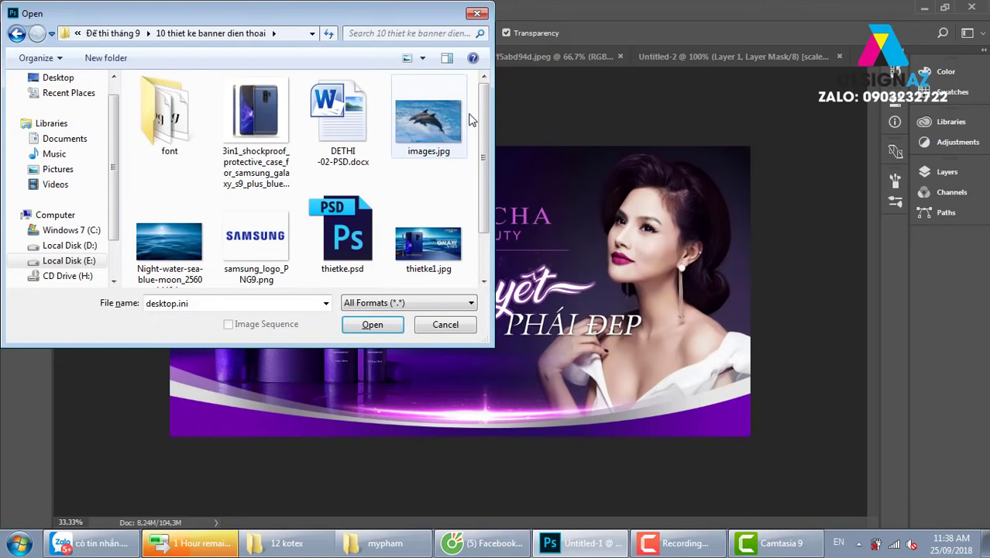
pyautogui.click(428, 247)
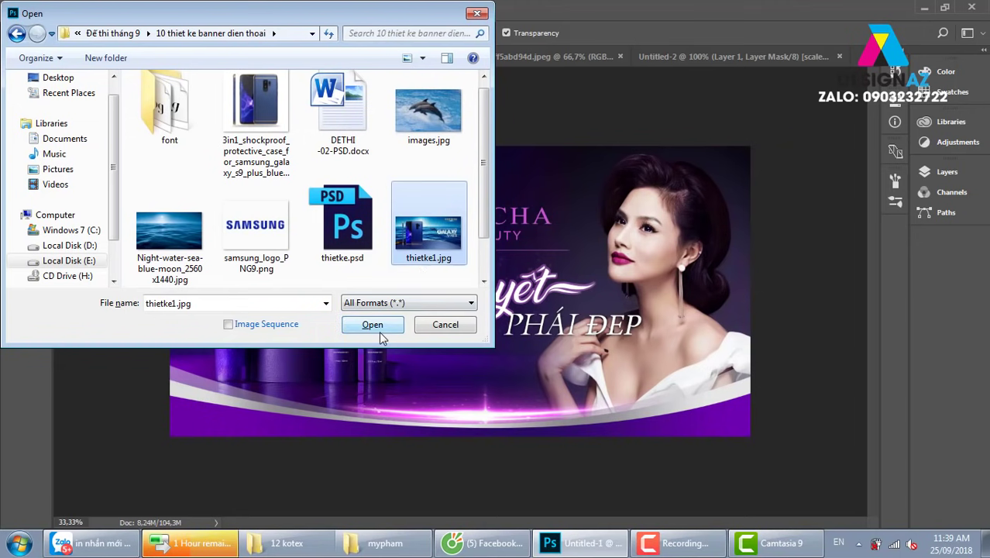
pyautogui.click(380, 333)
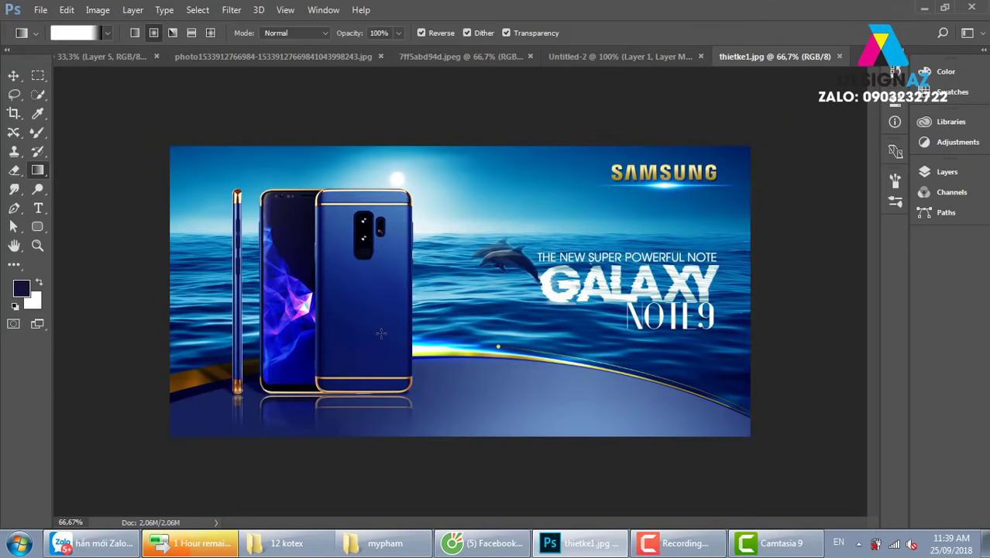
# Select the Move tool (V) while viewing the Samsung Galaxy Note 9 banner.
pyautogui.press('v')
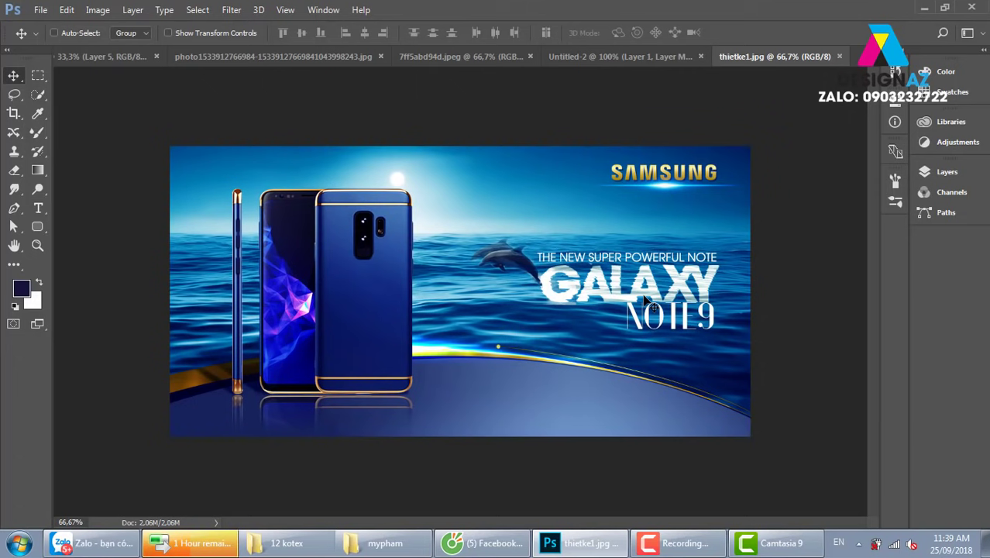
# Close thietke1.jpg and point the Save As dialog at the Đề thi tháng 9 folder.
pyautogui.click(840, 58)
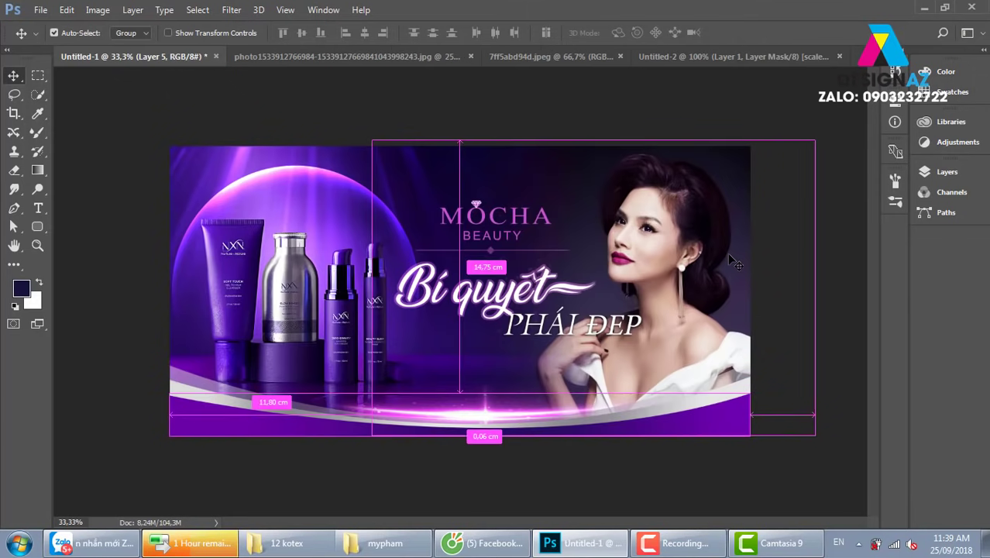
pyautogui.hotkey('ctrl', 's')
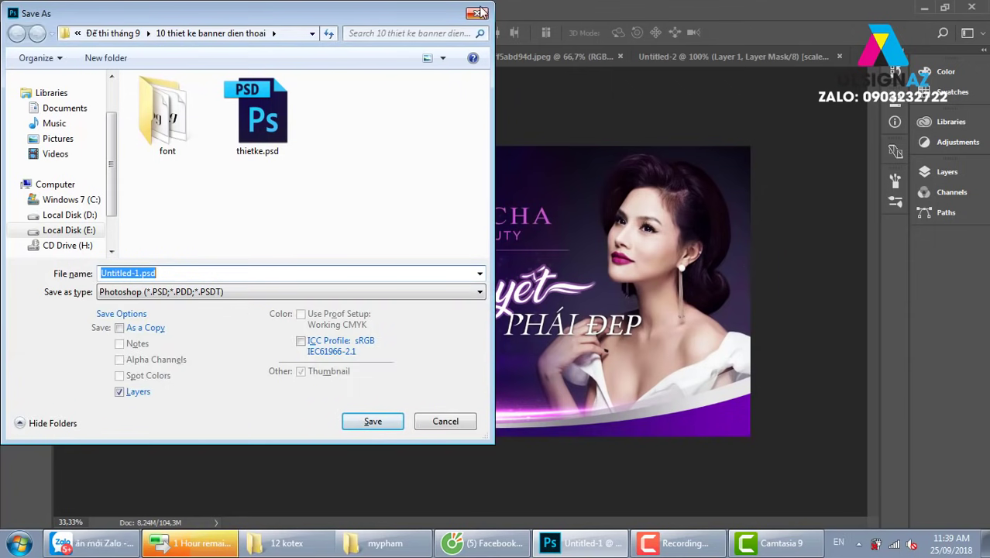
pyautogui.click(478, 13)
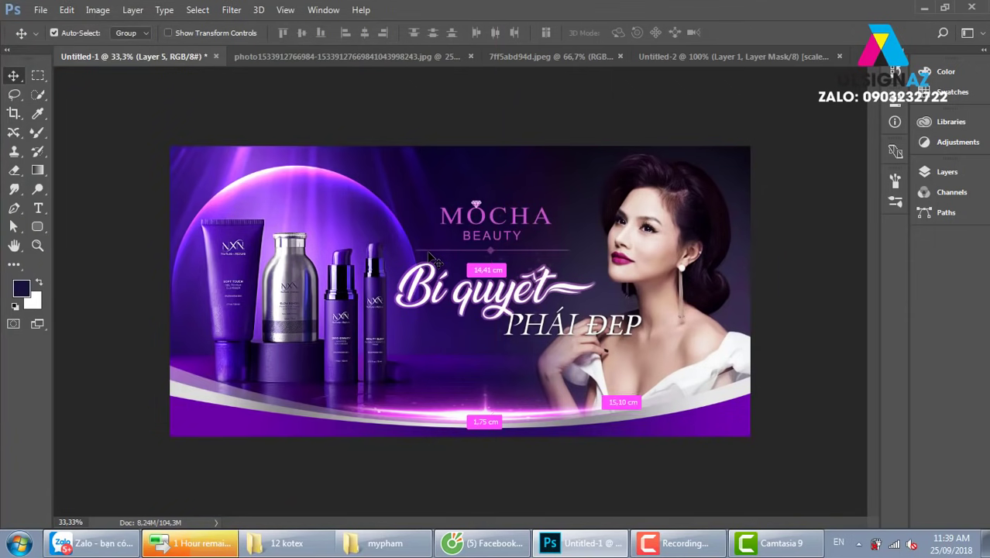
pyautogui.hotkey('ctrl', 's')
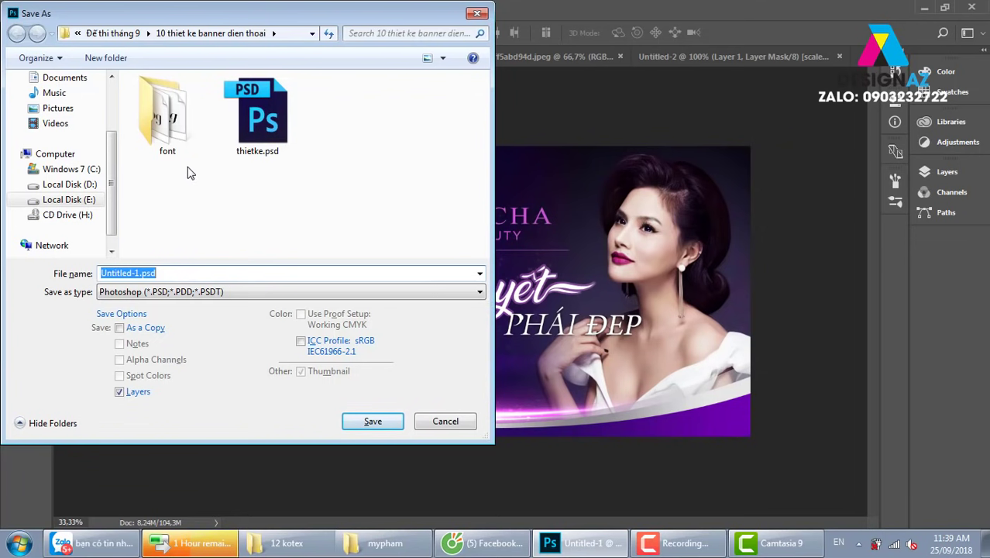
pyautogui.click(108, 34)
pyautogui.moveTo(486, 158); pyautogui.dragTo(480, 211)
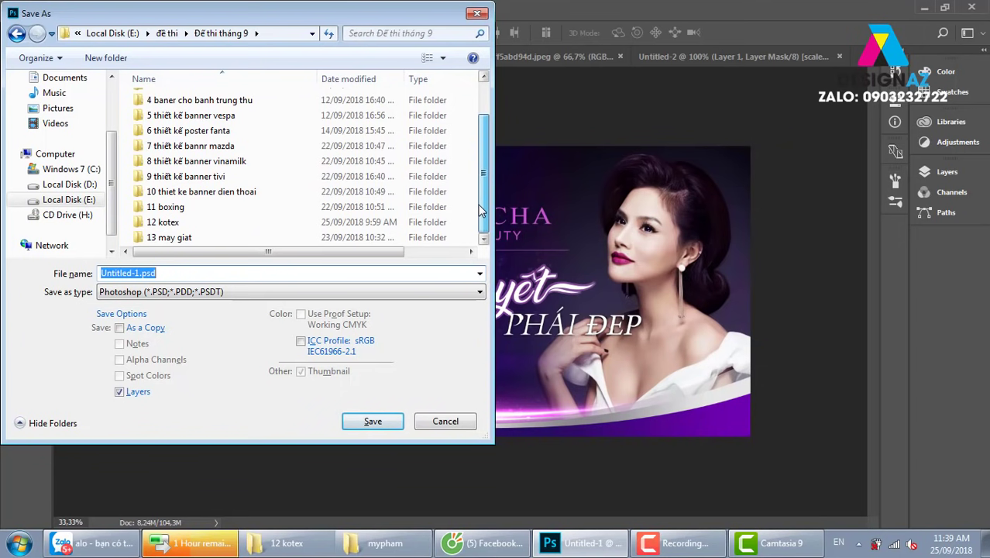
# Create a '14 my pham' folder and save the banner inside as Untitled-1.psd.
pyautogui.click(115, 59)
pyautogui.write('1')
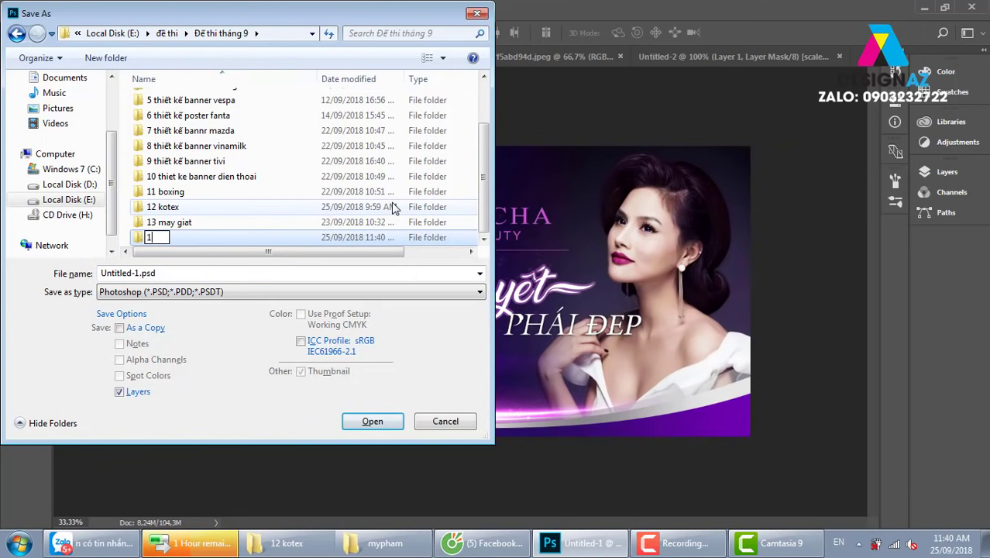
pyautogui.write('4 my ')
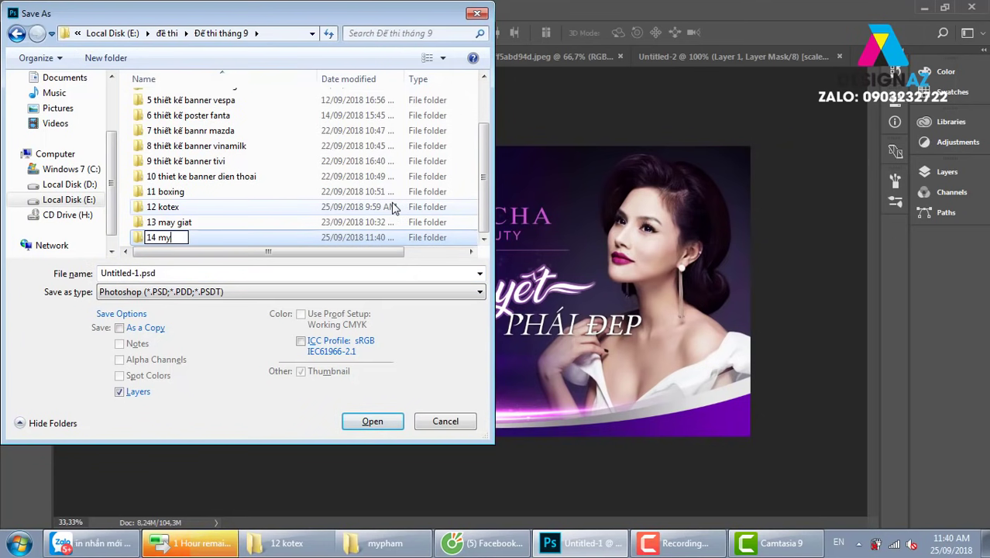
pyautogui.write('pham')
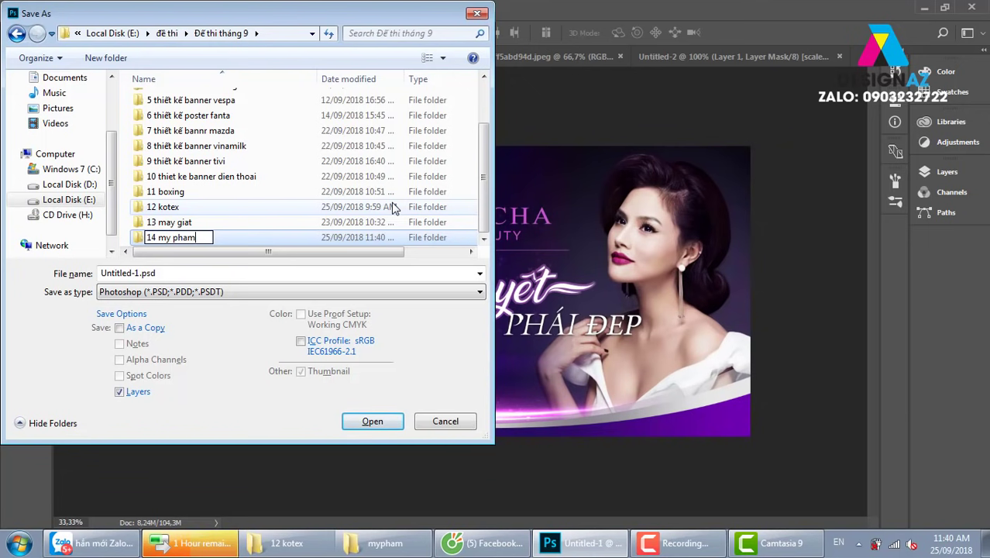
pyautogui.press('Return')
pyautogui.press('Return')
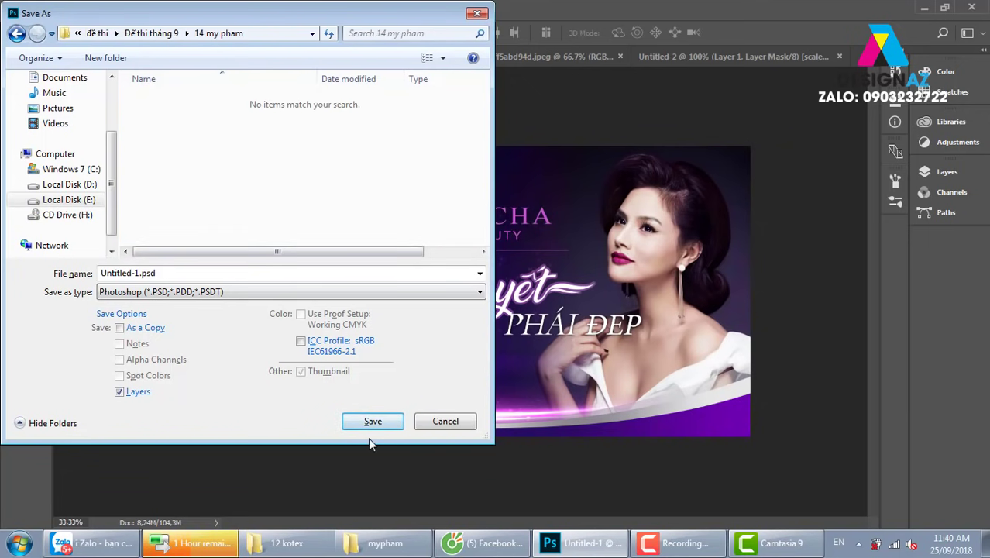
pyautogui.click(373, 422)
pyautogui.click(663, 161)
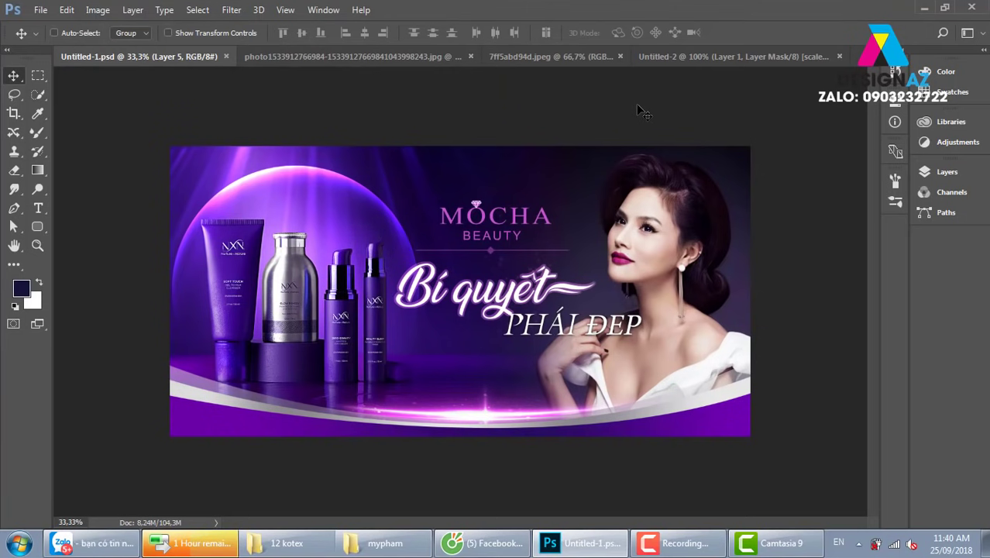
# Open thietke.psd from the 12 kotex folder under Đề thi tháng 9.
pyautogui.hotkey('ctrl', 'o')
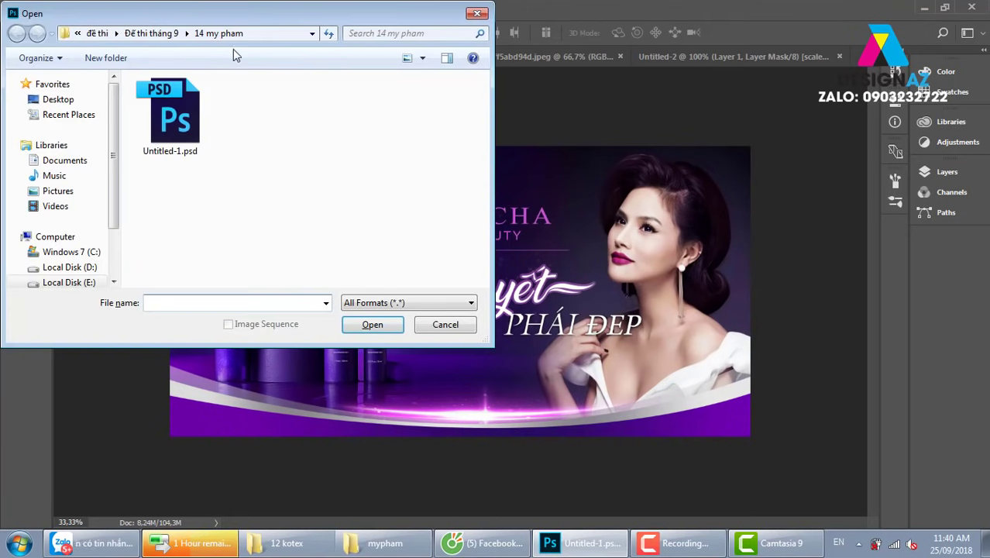
pyautogui.click(159, 33)
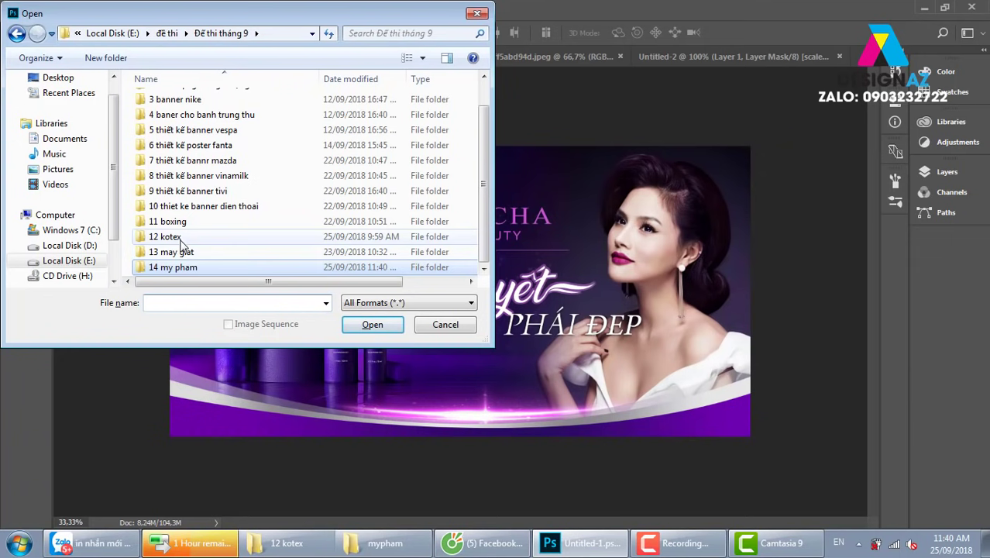
pyautogui.doubleClick(181, 237)
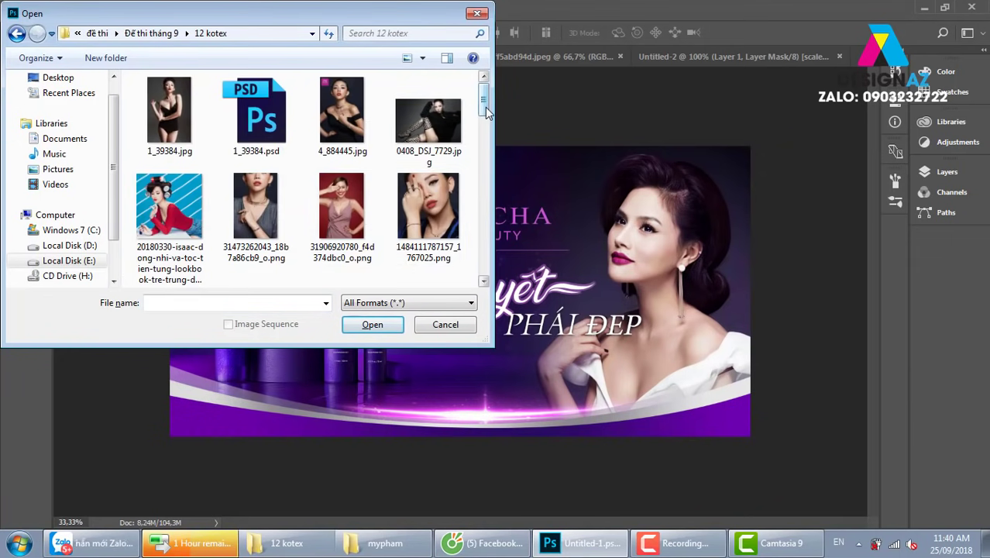
pyautogui.click(484, 140)
pyautogui.moveTo(484, 141); pyautogui.dragTo(494, 255)
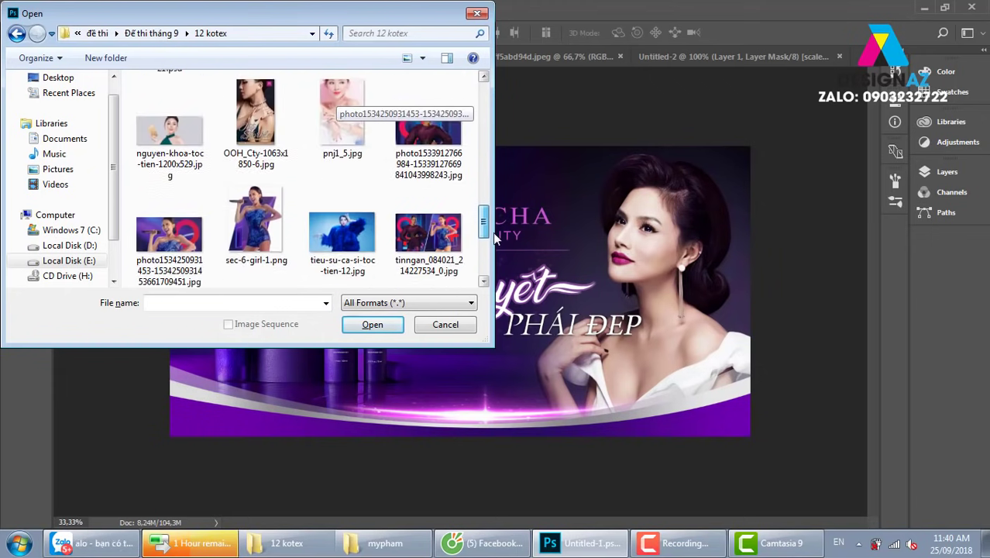
pyautogui.click(345, 162)
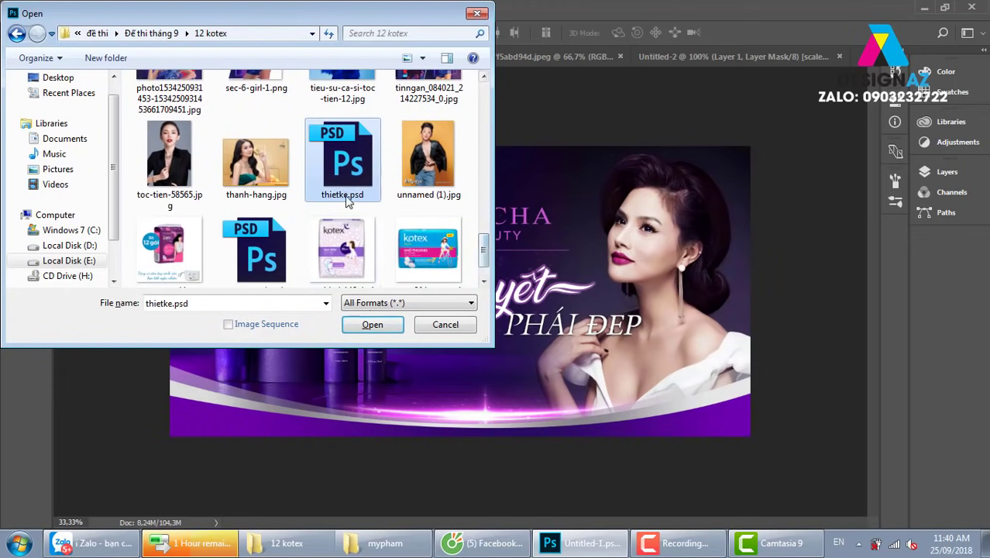
pyautogui.click(371, 326)
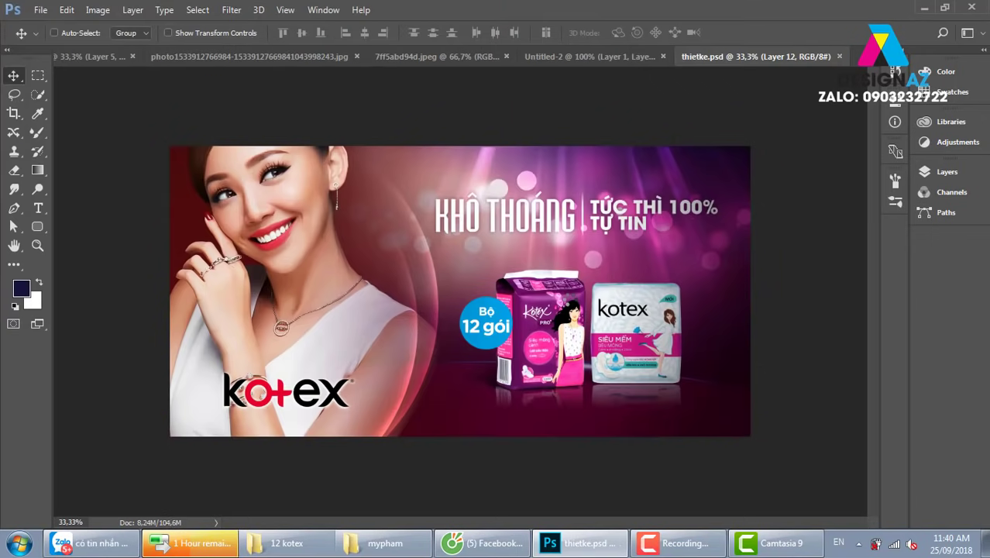
pyautogui.click(656, 26)
# Select Layer 8, then Layer 4 copy 3 under the white pack; trial-move the reflection and delete it.
pyautogui.rightClick(574, 395)
pyautogui.click(634, 267)
pyautogui.rightClick(656, 393)
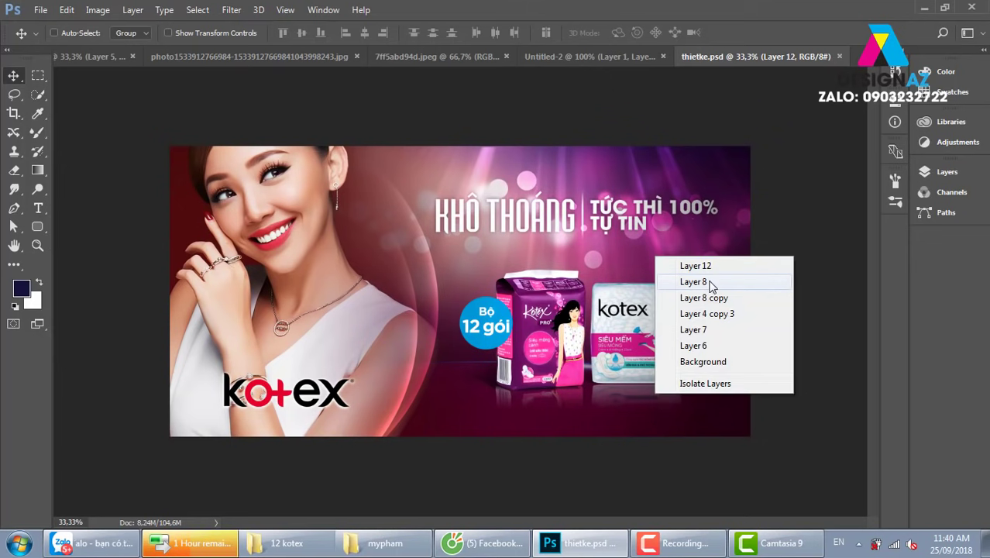
pyautogui.click(711, 282)
pyautogui.rightClick(666, 391)
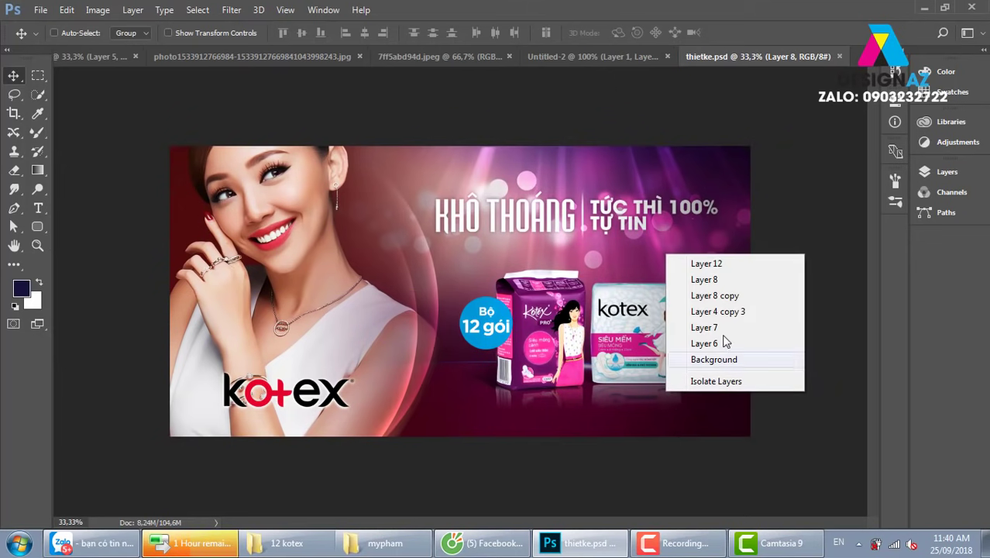
pyautogui.click(724, 312)
pyautogui.moveTo(585, 407); pyautogui.dragTo(687, 409)
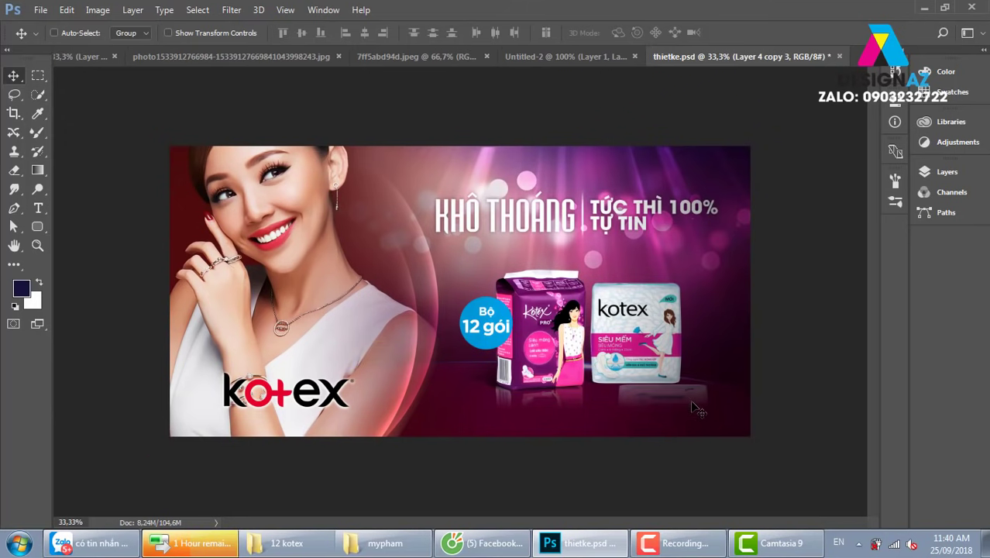
pyautogui.press('Delete')
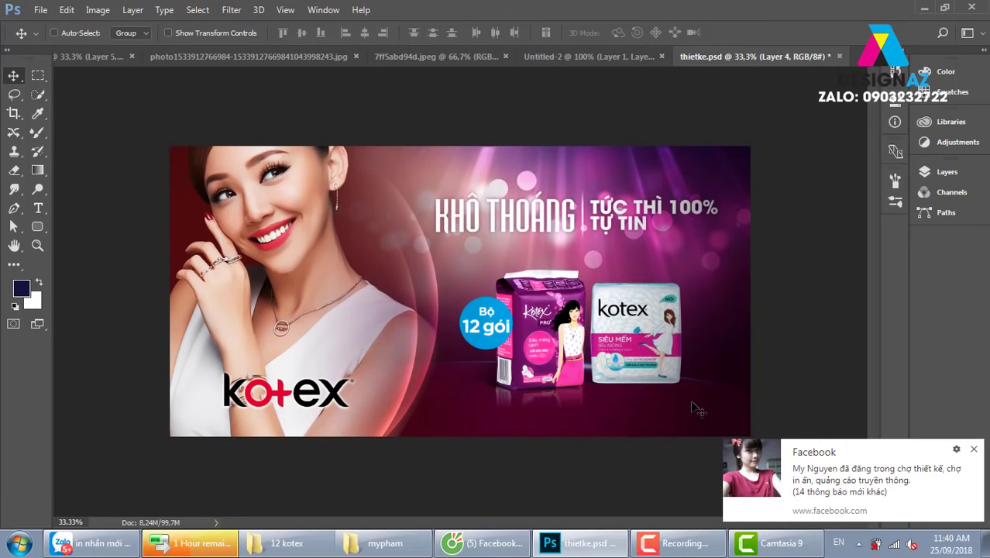
pyautogui.rightClick(655, 341)
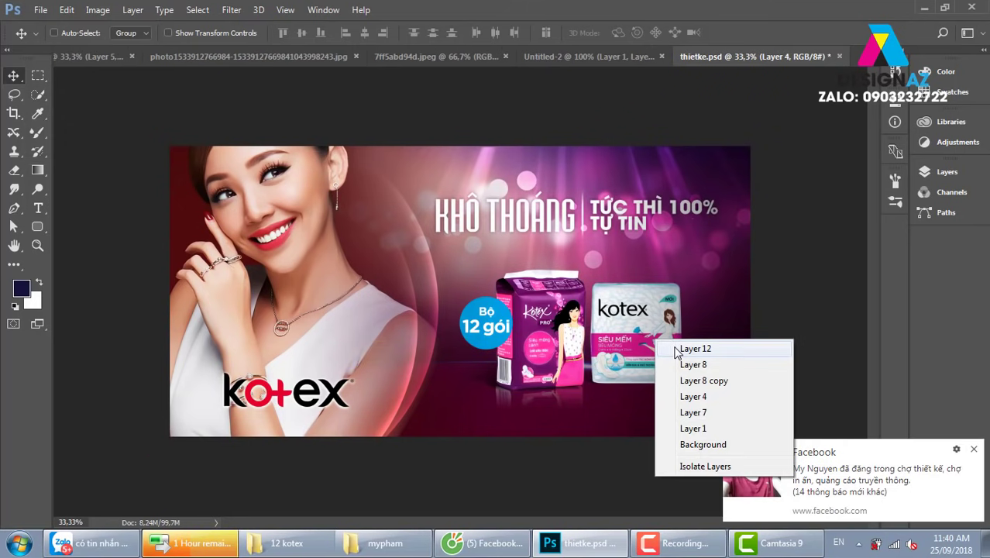
# Duplicate Layer 4, the white pack, and flip the copy upside down beneath it.
pyautogui.click(705, 397)
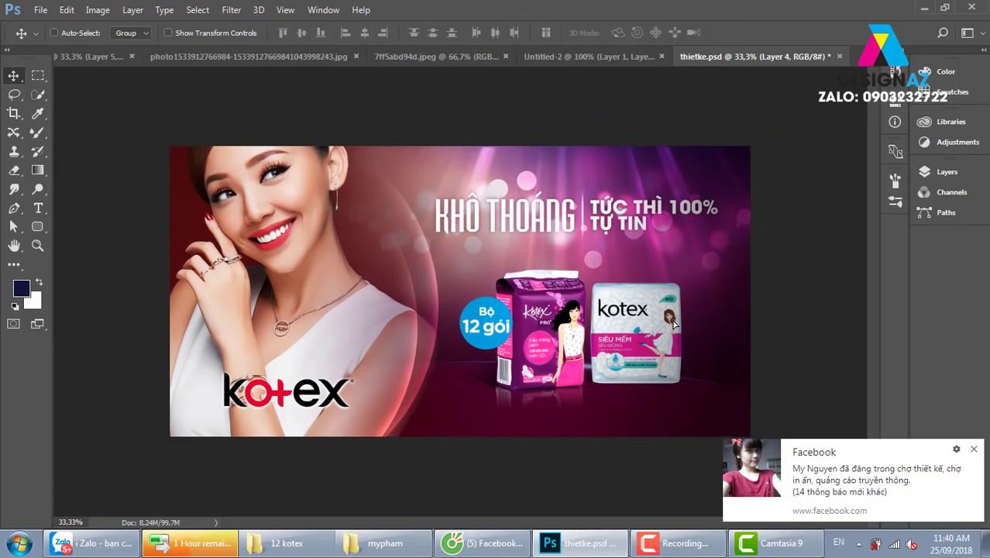
pyautogui.hotkey('ctrl', 'z')
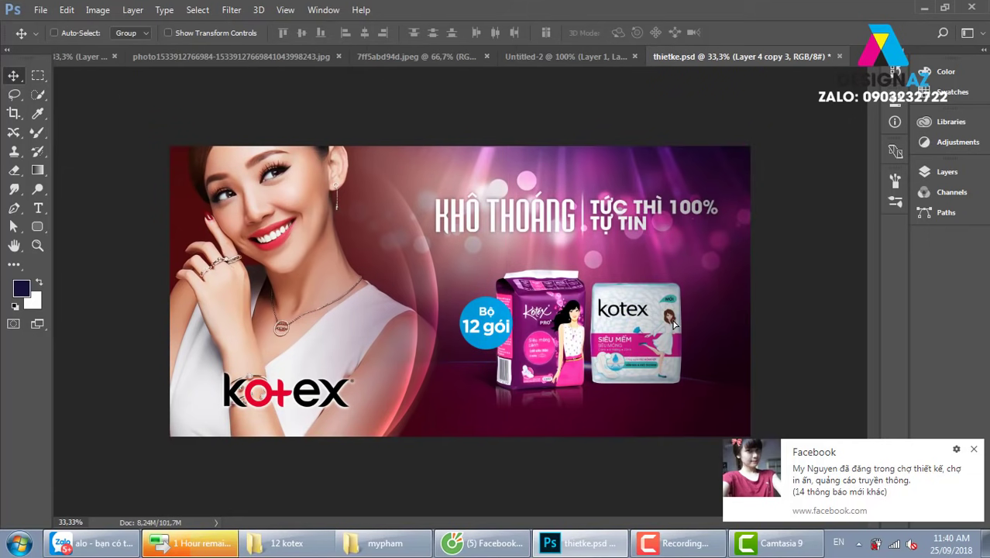
pyautogui.hotkey('ctrl', 't')
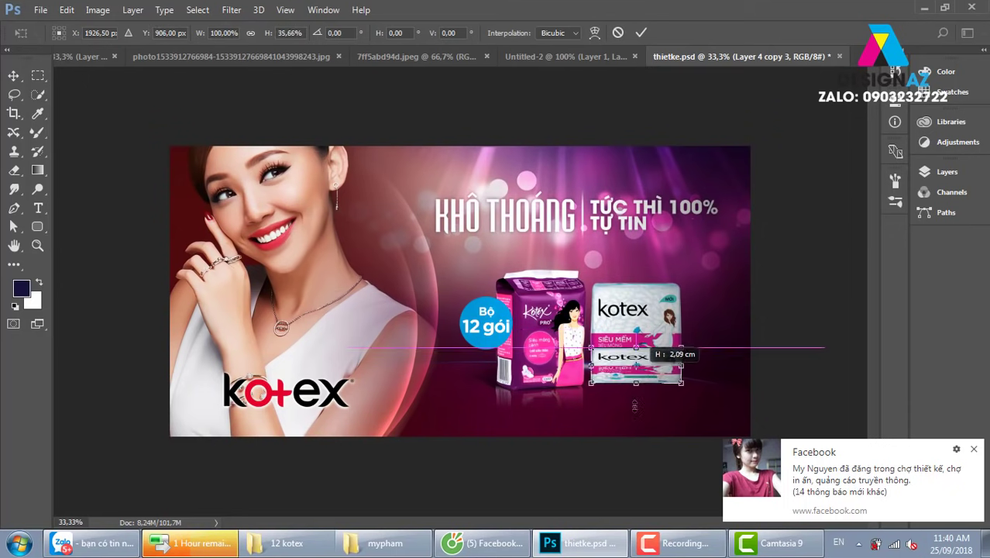
pyautogui.moveTo(636, 283); pyautogui.dragTo(633, 452)
pyautogui.press('Return')
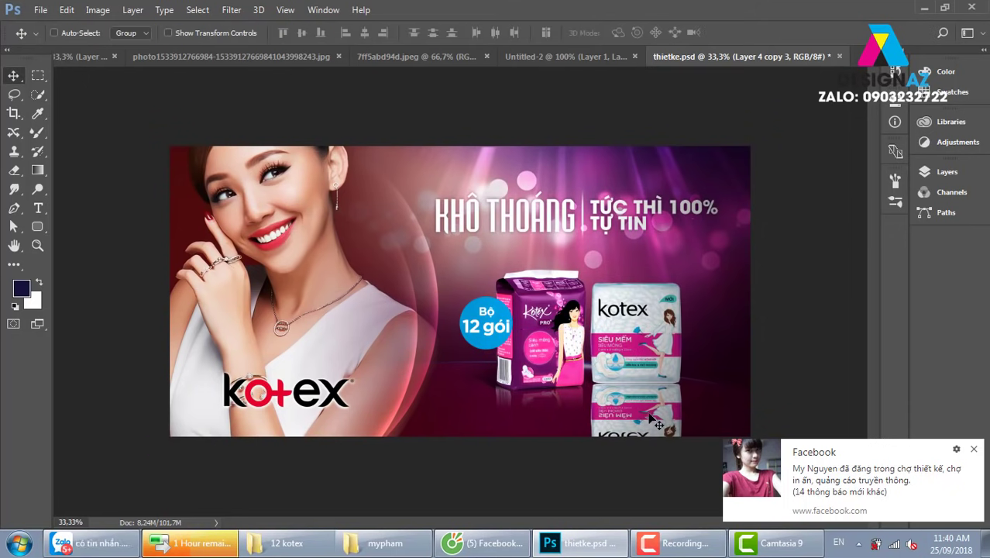
# Show the Layers panel and select the reflection layer, Layer 4 copy 3.
pyautogui.click(974, 448)
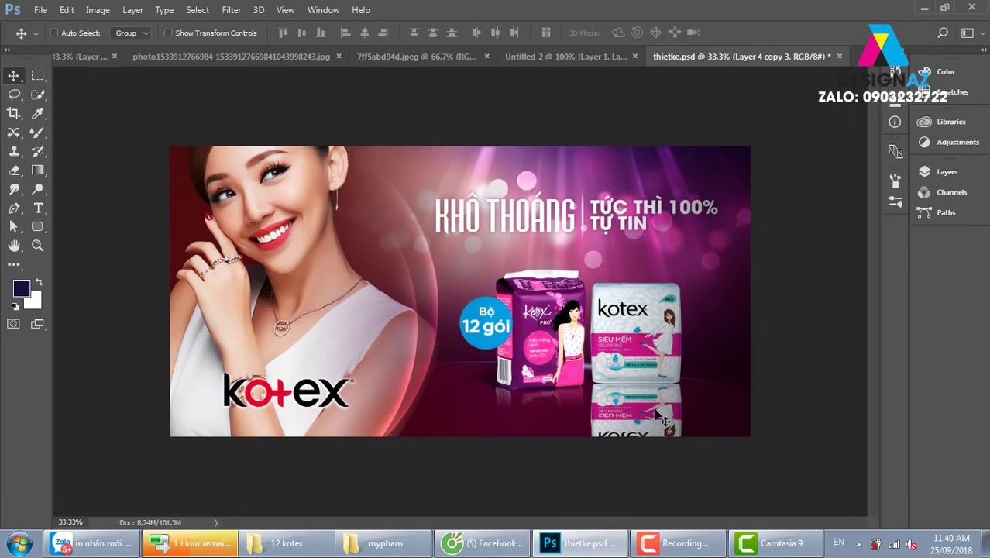
pyautogui.press('F7')
pyautogui.rightClick(655, 416)
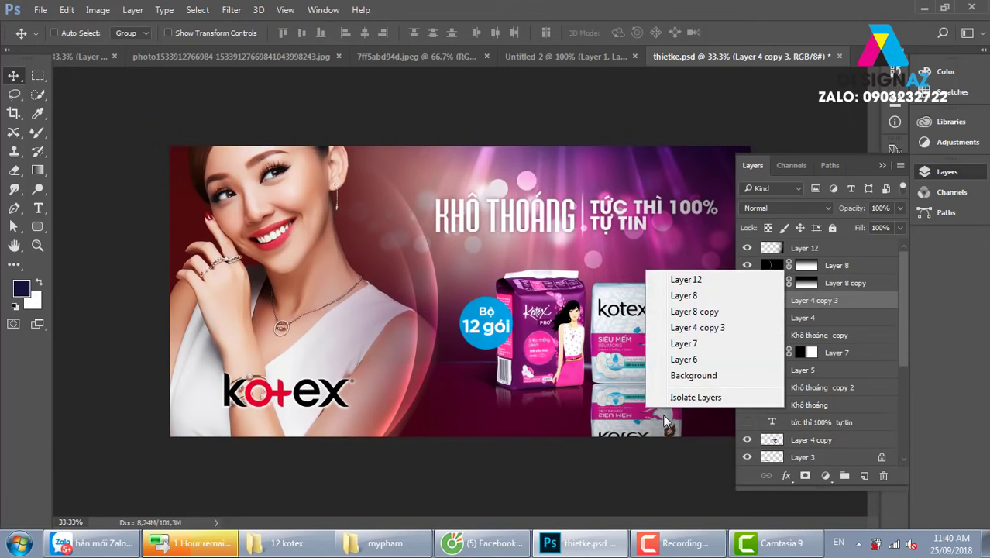
pyautogui.click(686, 279)
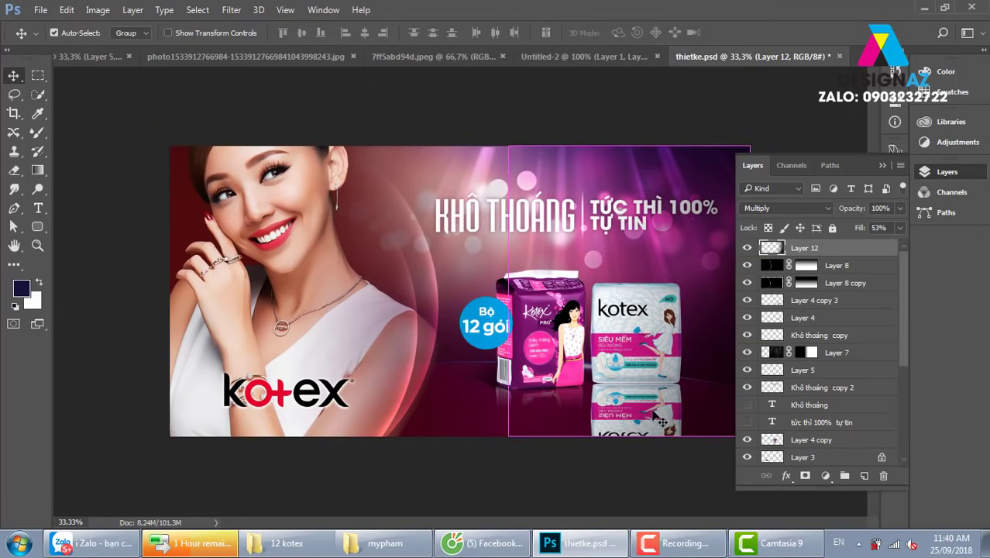
pyautogui.rightClick(657, 413)
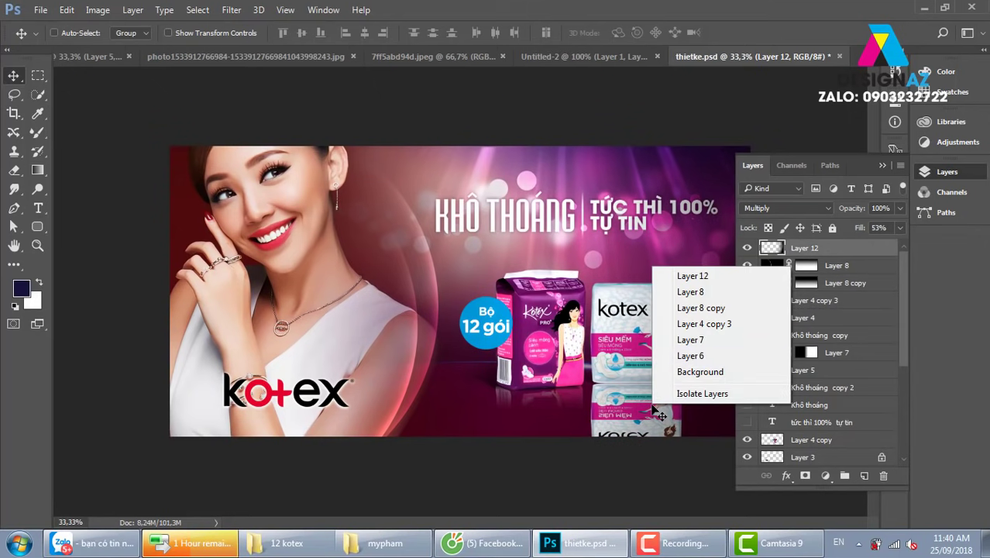
pyautogui.click(705, 323)
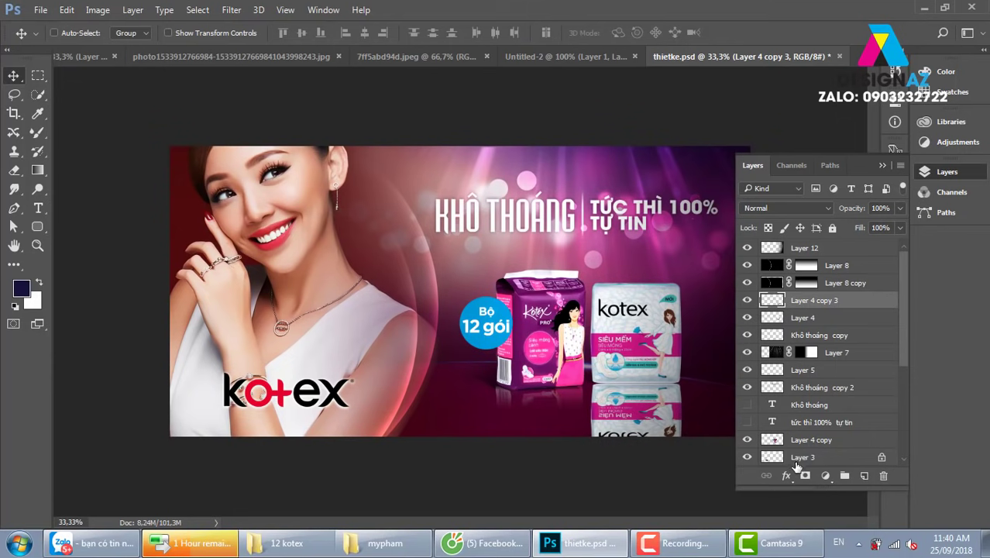
# Mask the reflection layer and fade it downward with a Black, White gradient.
pyautogui.click(806, 476)
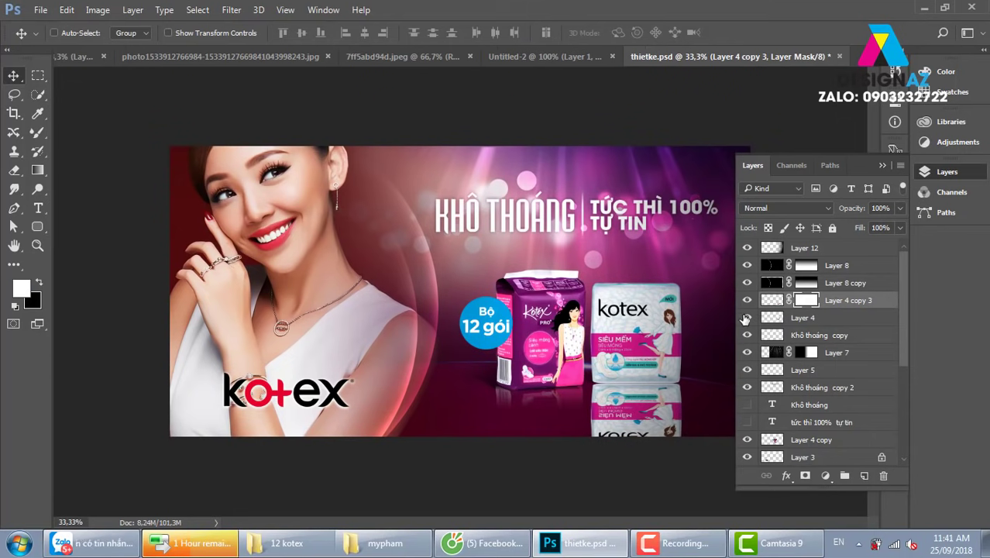
pyautogui.press('d')
pyautogui.press('g')
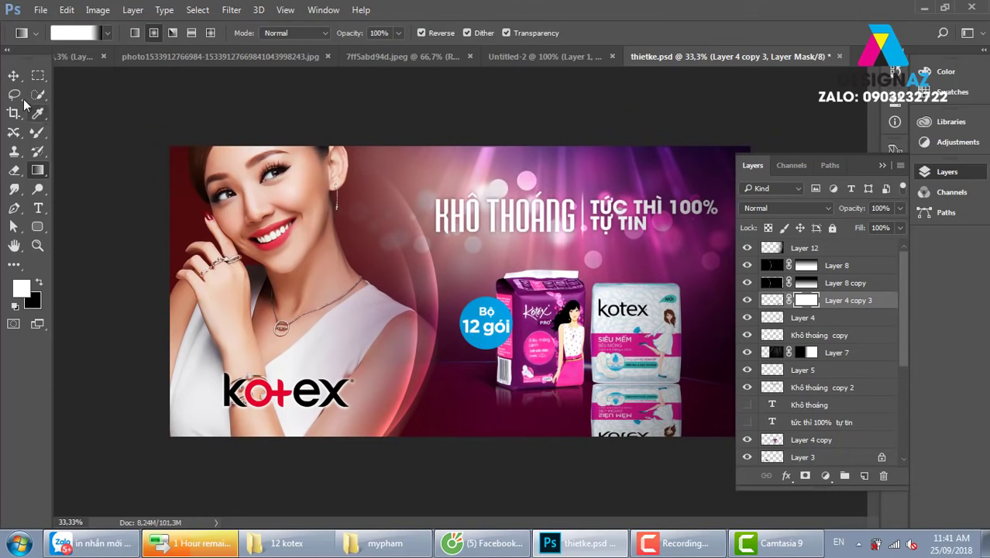
pyautogui.click(71, 35)
pyautogui.click(539, 76)
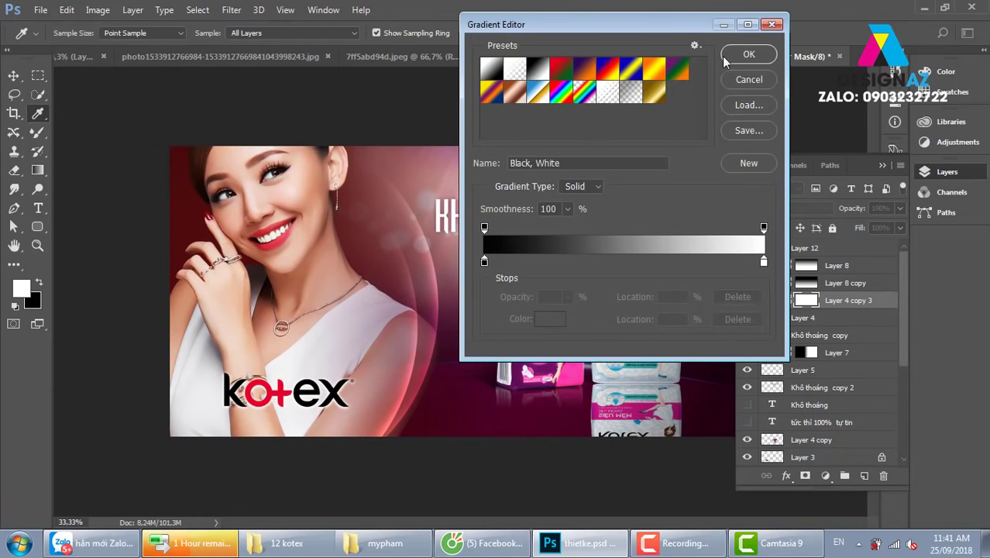
pyautogui.click(750, 56)
pyautogui.moveTo(637, 370); pyautogui.dragTo(642, 417)
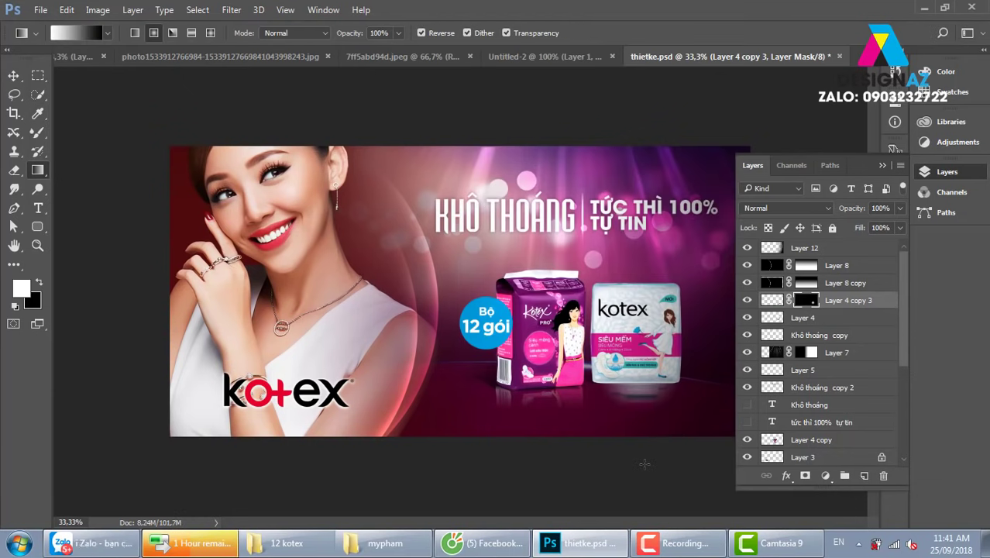
pyautogui.hotkey('ctrl', 'z')
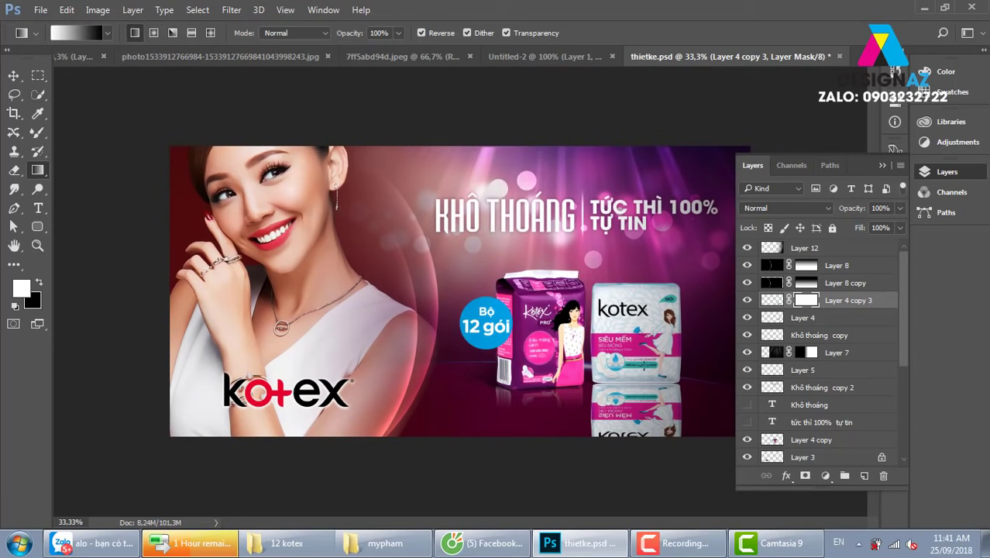
pyautogui.moveTo(642, 363); pyautogui.dragTo(641, 401)
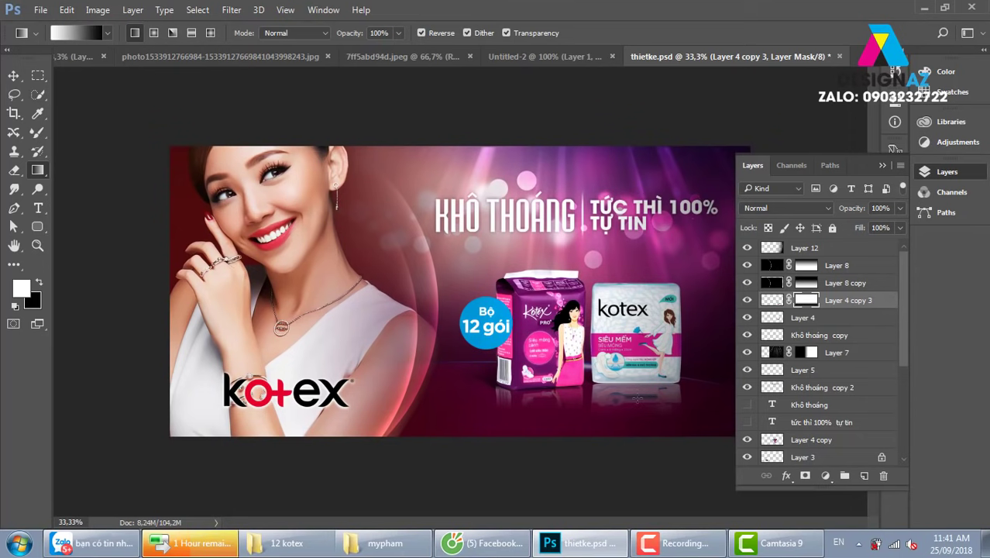
# Nudge Layer 12 slightly with the Move tool and collapse the Layers panel.
pyautogui.keyDown('ctrl'); pyautogui.click(633, 383); pyautogui.keyUp('ctrl')
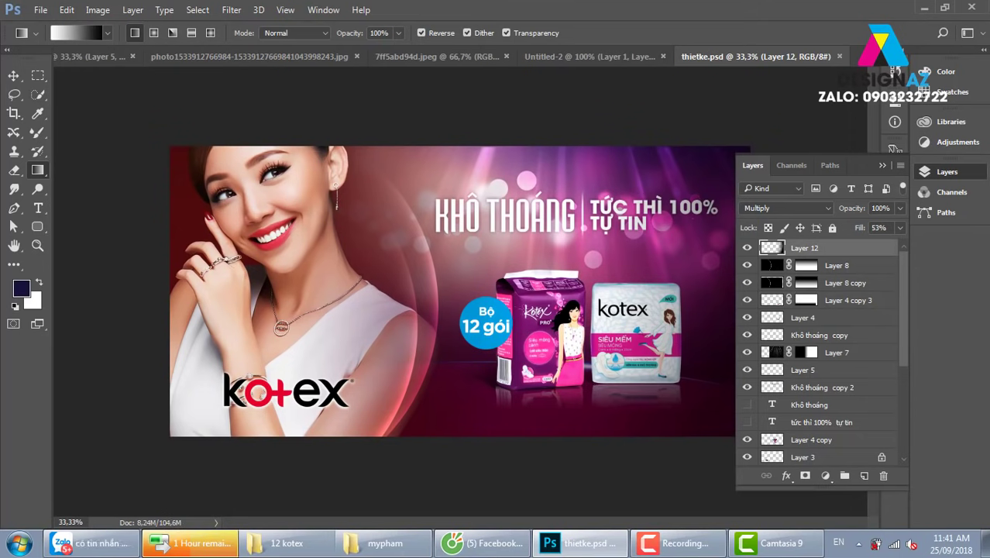
pyautogui.press('v')
pyautogui.rightClick(710, 404)
pyautogui.click(745, 416)
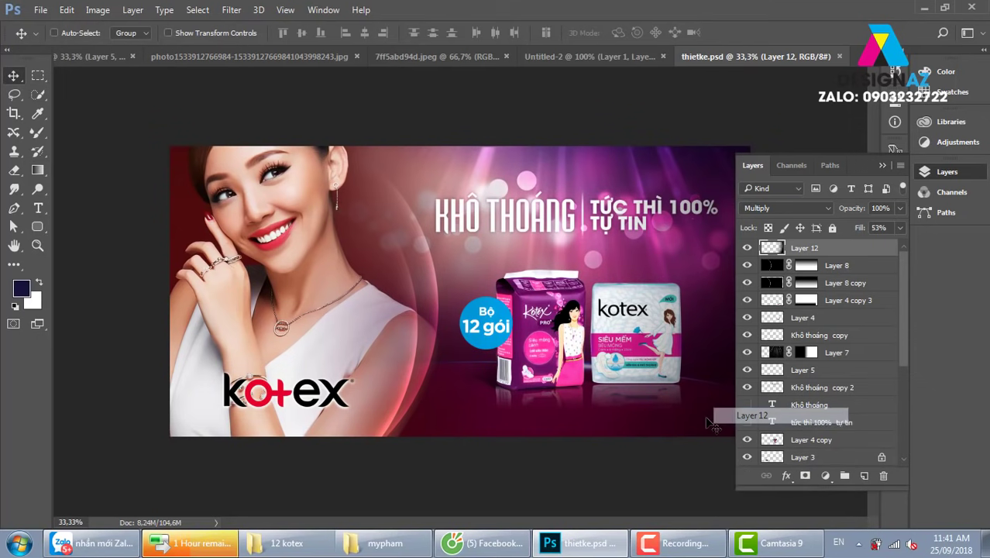
pyautogui.moveTo(706, 422); pyautogui.dragTo(713, 422)
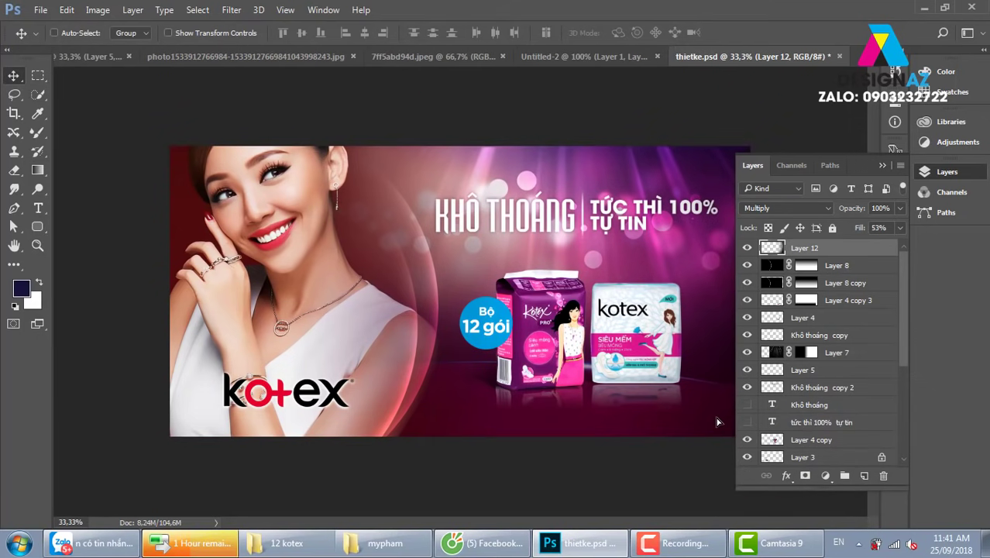
pyautogui.click(882, 167)
# Close Untitled-2 and discard its changes.
pyautogui.click(545, 61)
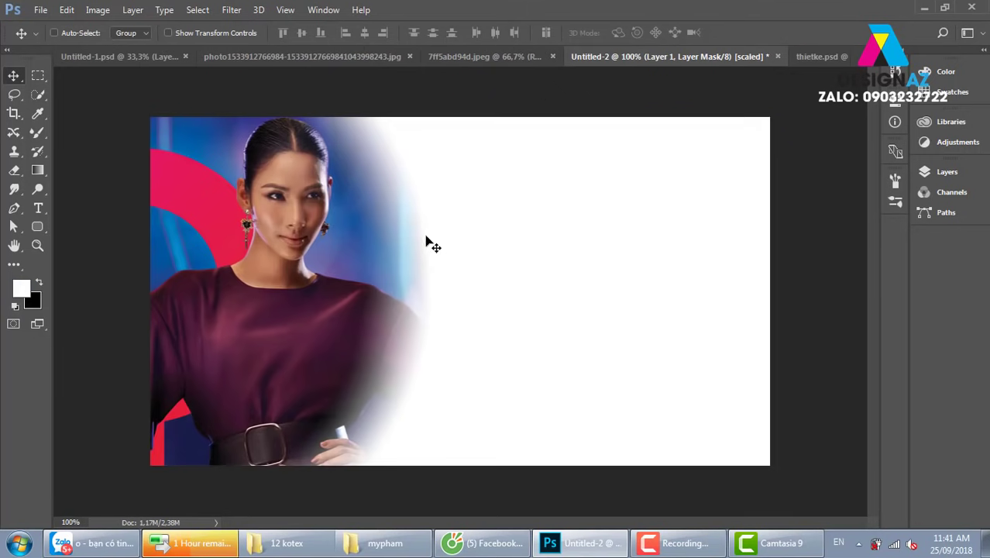
pyautogui.click(777, 56)
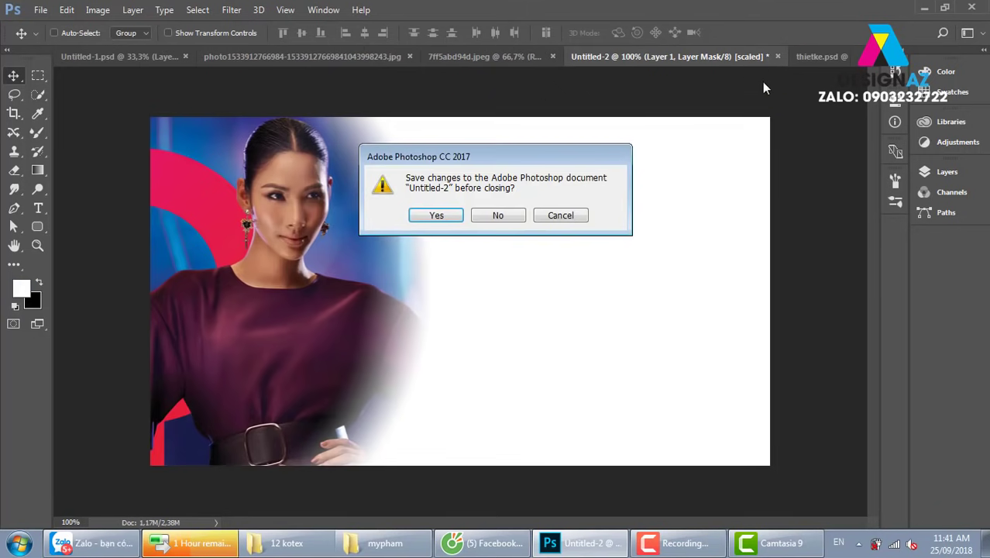
pyautogui.click(511, 217)
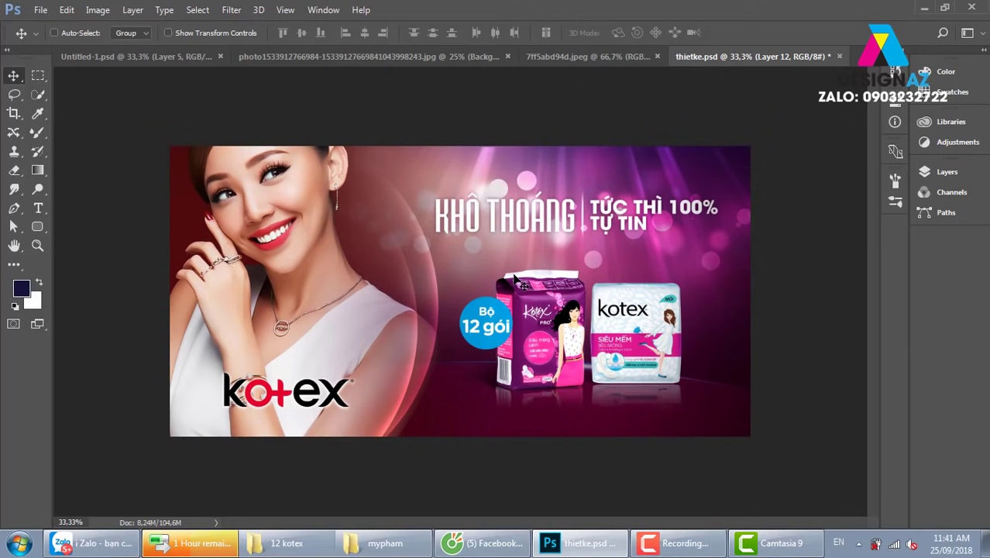
# Close the woman-in-purple photo without saving, leaving the Mocha Beauty banner in front.
pyautogui.click(342, 60)
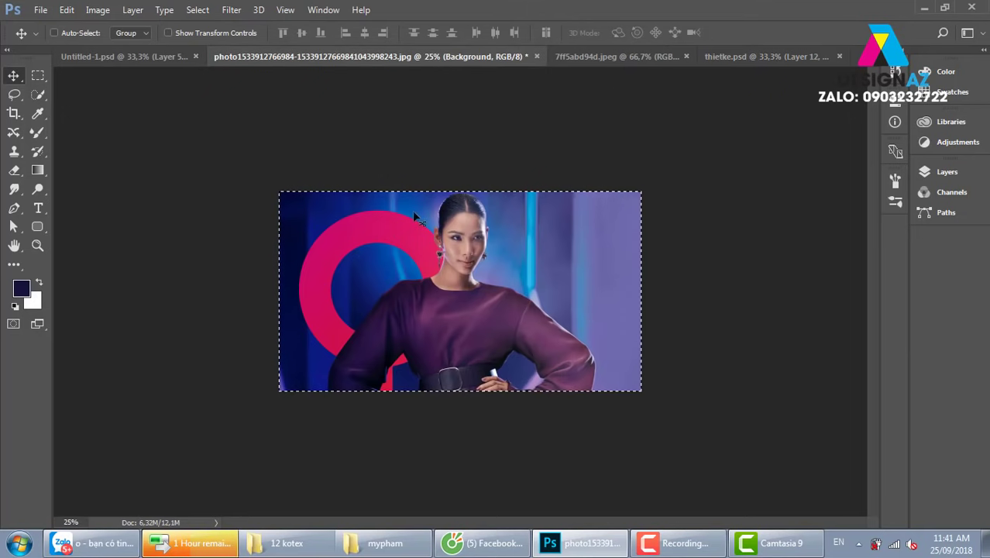
pyautogui.click(535, 57)
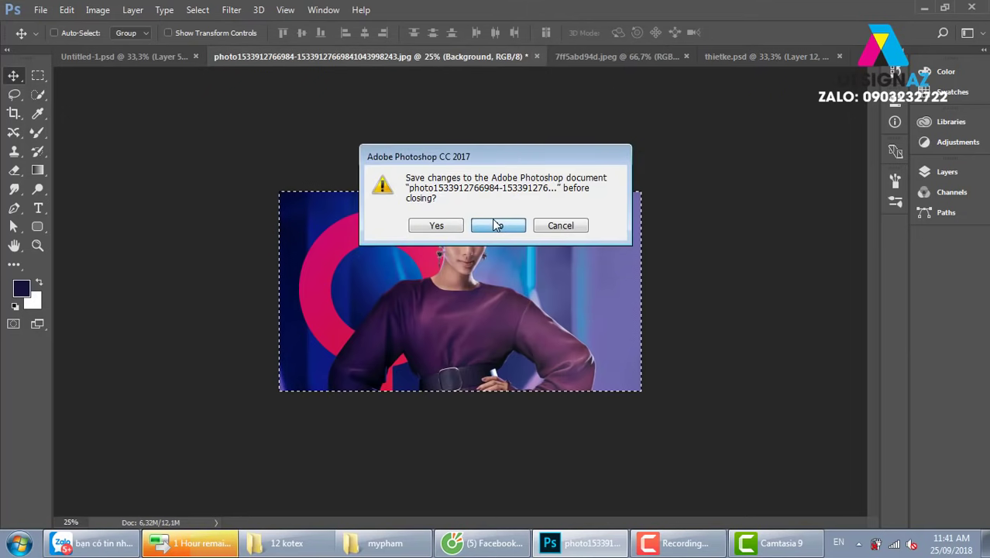
pyautogui.click(497, 225)
pyautogui.click(162, 59)
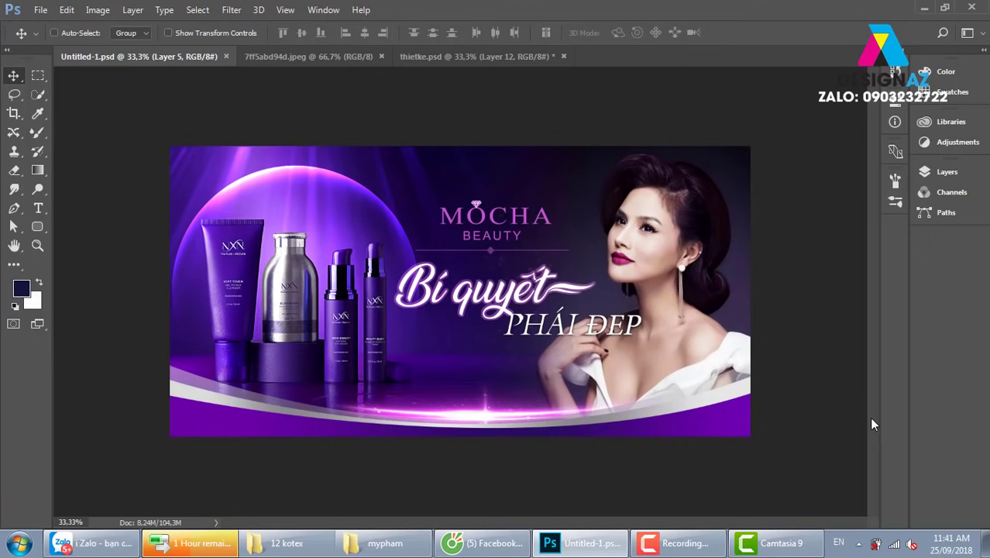
# Save the Mocha Beauty banner as Untitled-1.jpg at maximum JPEG quality.
pyautogui.moveTo(608, 201); pyautogui.dragTo(608, 201)
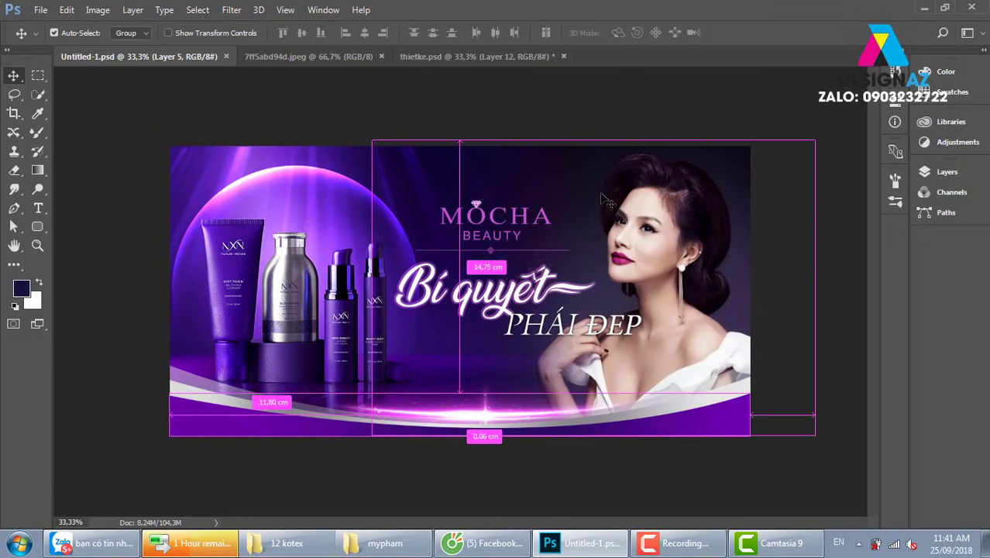
pyautogui.hotkey('ctrl', 'shift', 's')
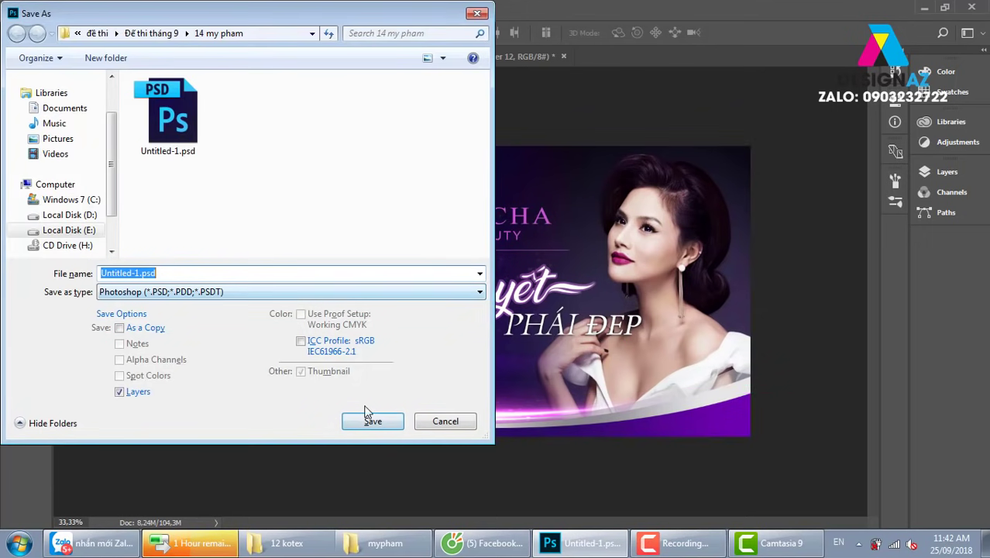
pyautogui.click(337, 291)
pyautogui.press('j')
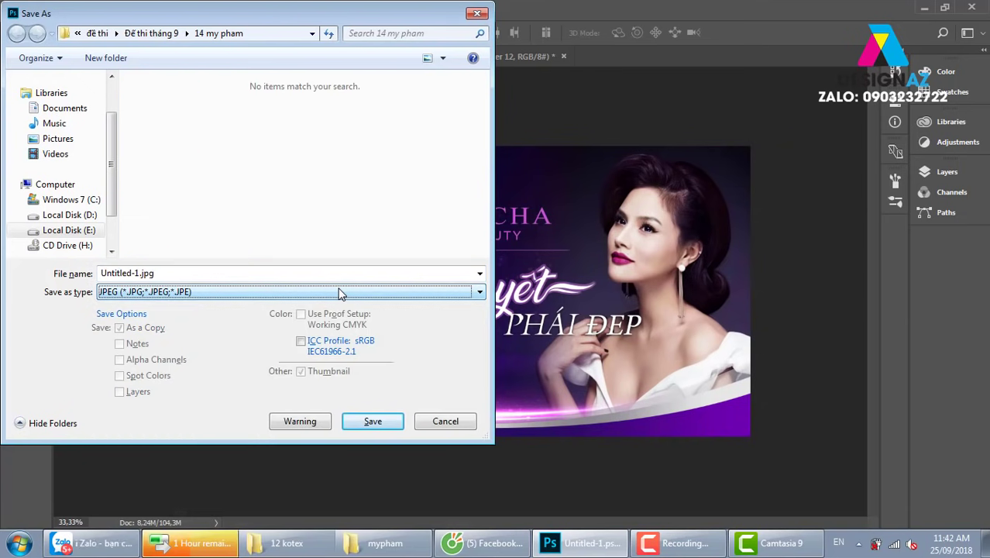
pyautogui.click(376, 419)
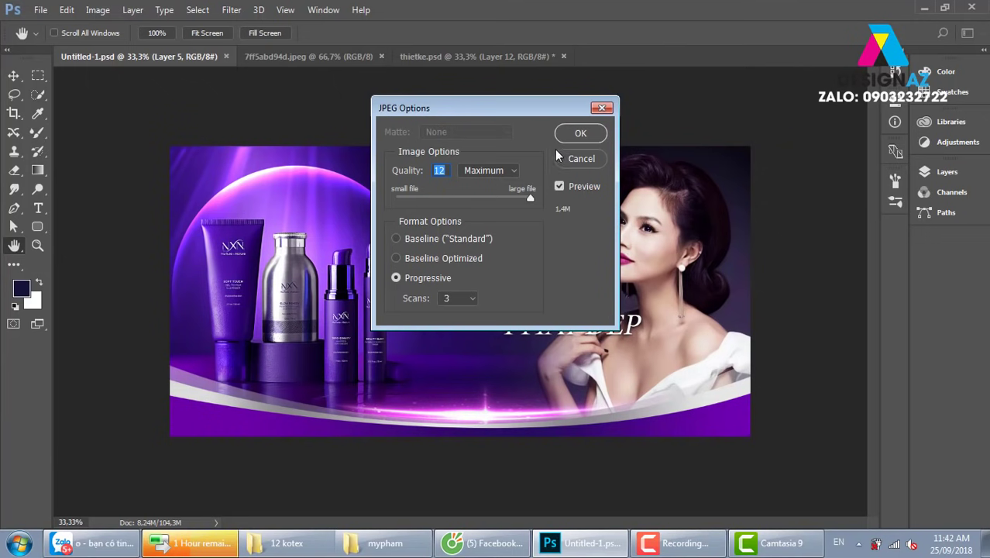
pyautogui.click(584, 139)
# Close the spare model photo and bring the Kotex banner thietke.psd forward.
pyautogui.click(359, 57)
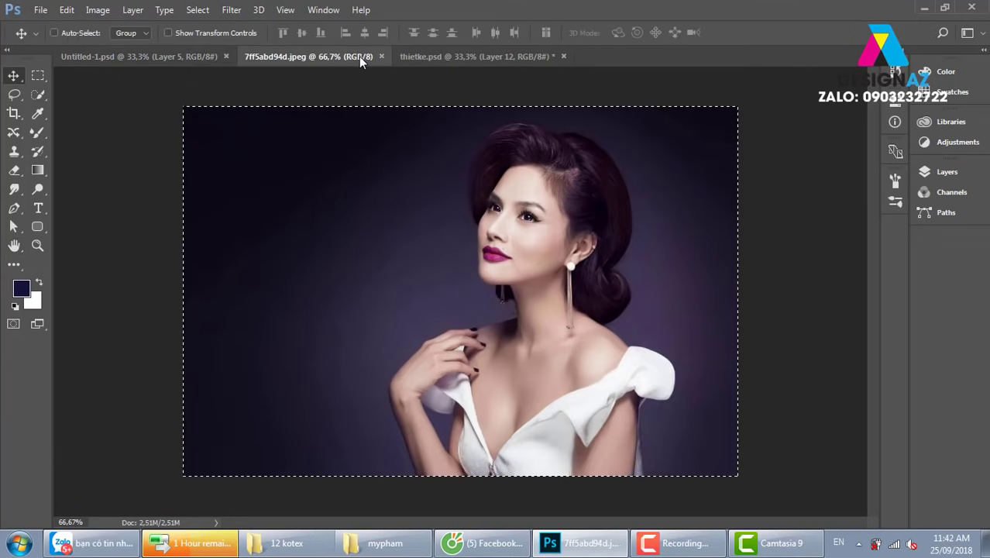
pyautogui.click(382, 57)
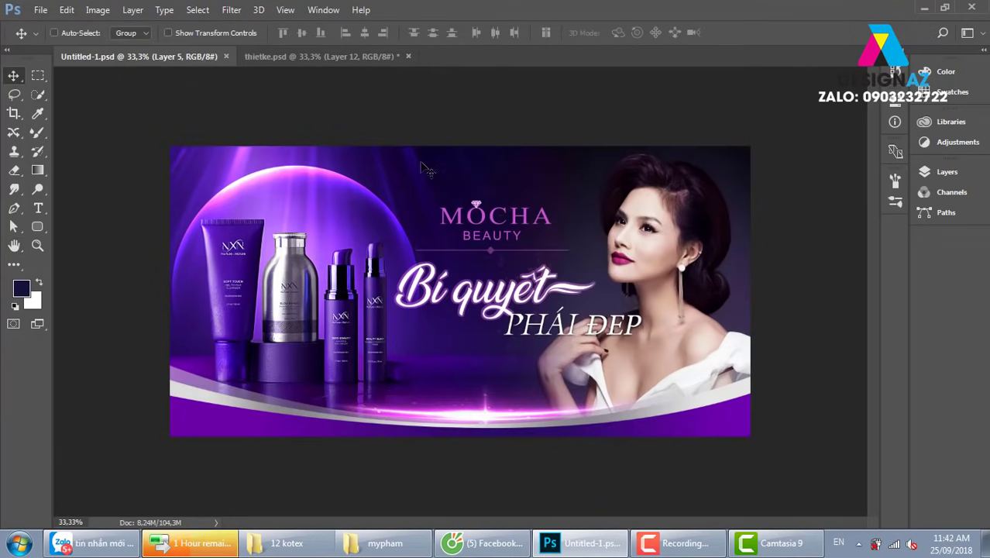
pyautogui.click(349, 57)
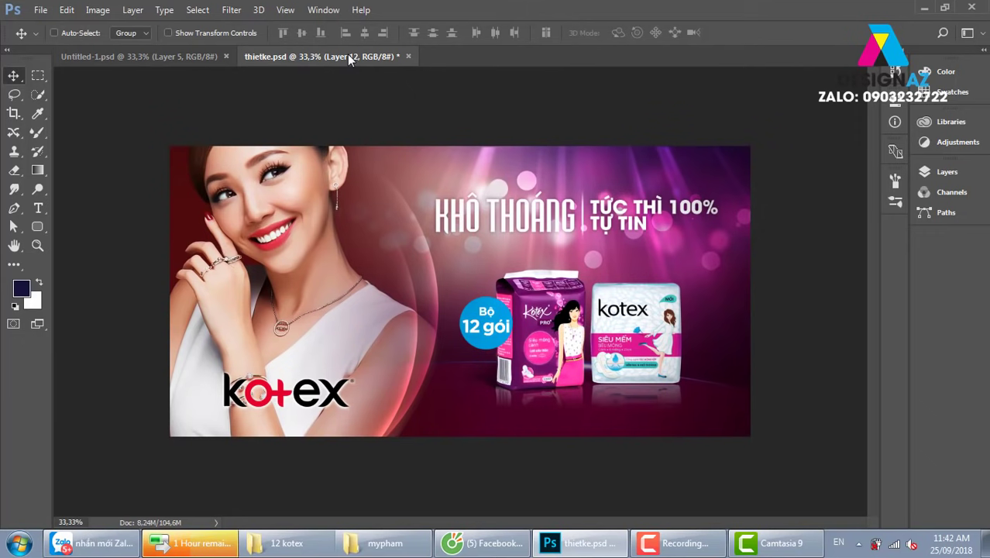
# Save the Kotex banner as thietke.jpg at maximum JPEG quality.
pyautogui.hotkey('ctrl', 'shift', 's')
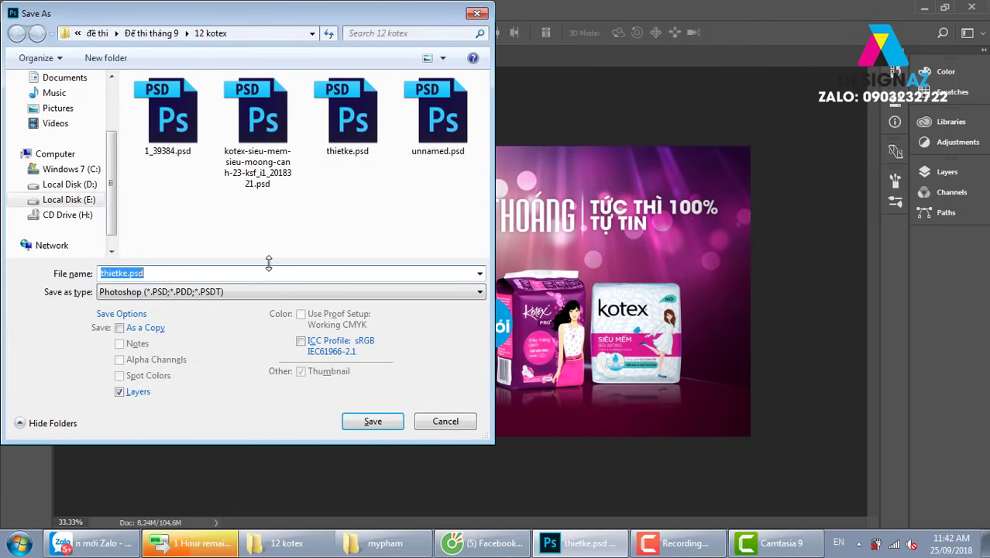
pyautogui.click(336, 291)
pyautogui.press('j')
pyautogui.press('Return')
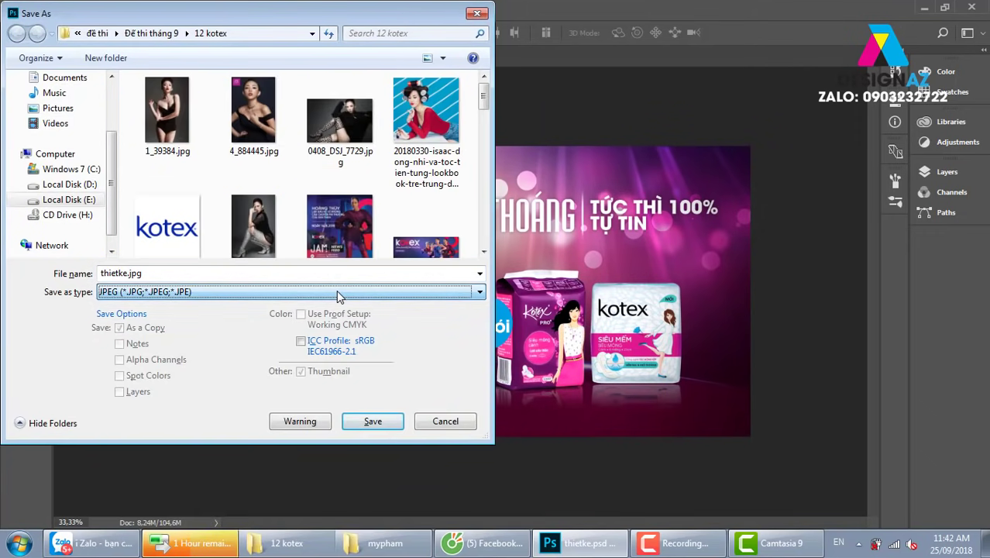
pyautogui.click(396, 421)
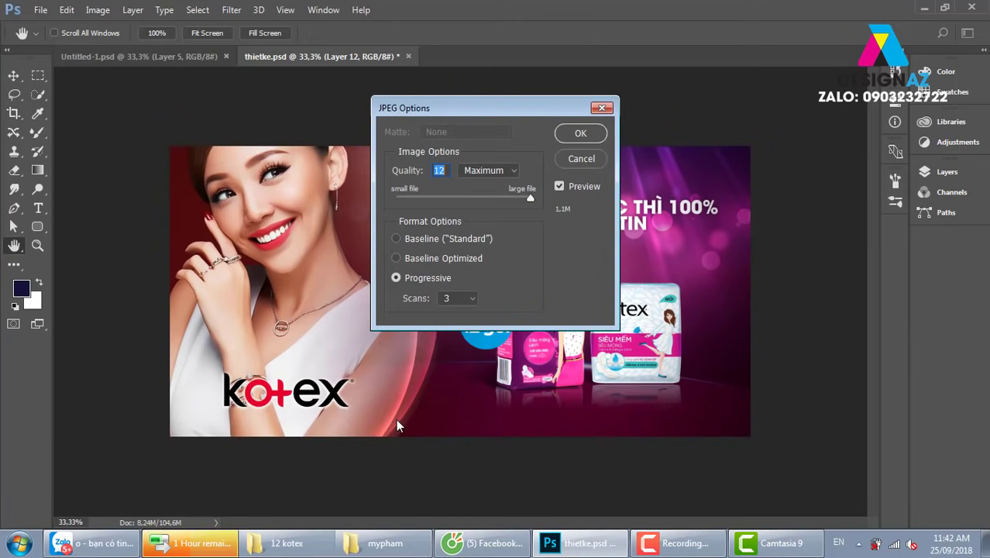
pyautogui.click(598, 133)
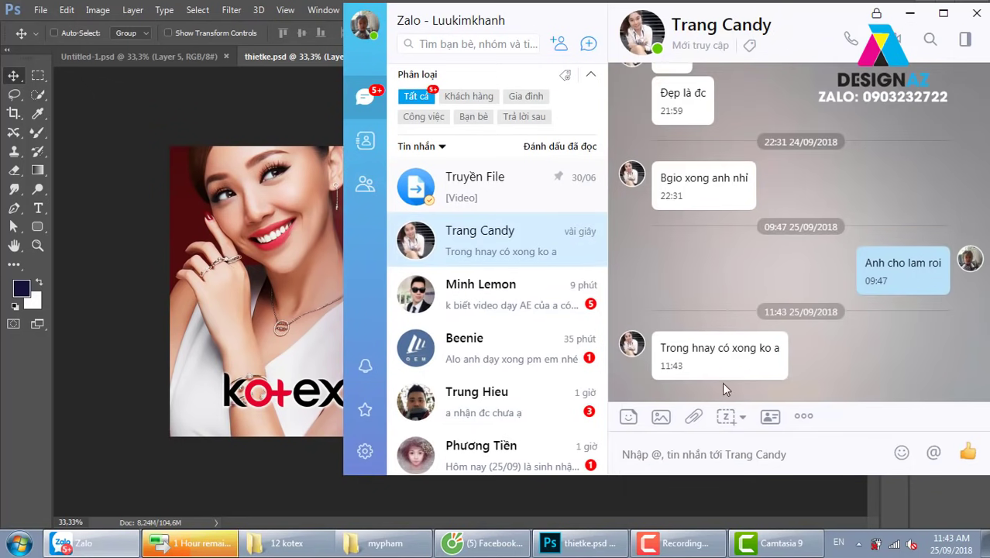
# Shift the Zalo chat window left and scroll up to the earlier wine-menu poster.
pyautogui.click(668, 454)
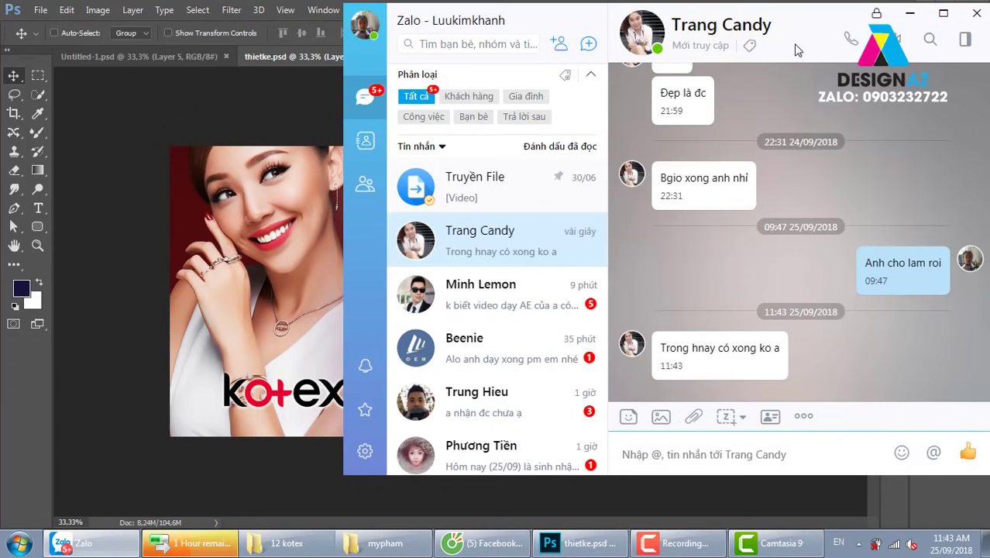
pyautogui.moveTo(779, 18); pyautogui.dragTo(610, 14)
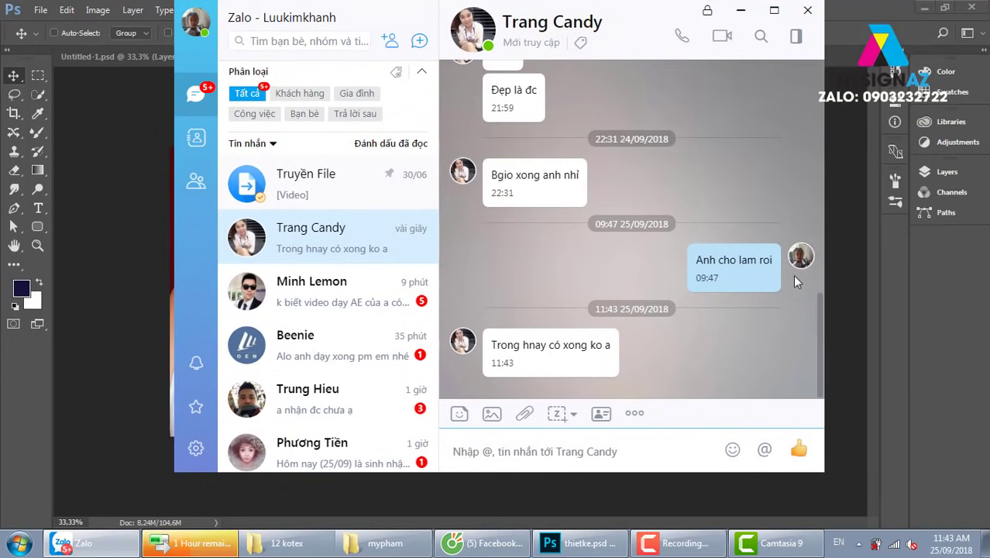
pyautogui.scroll(3, 810, 278)
pyautogui.scroll(2, 811, 285)
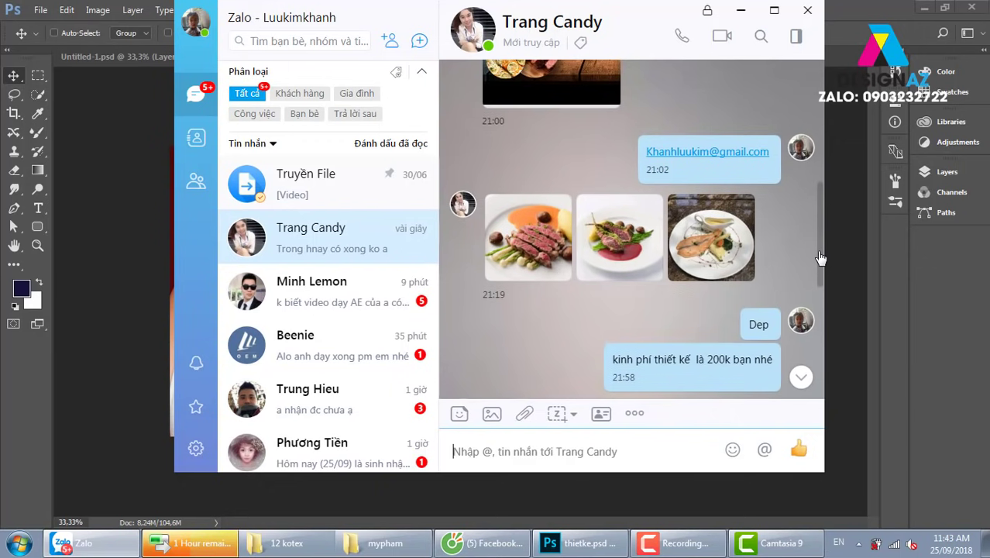
pyautogui.scroll(3, 815, 232)
# View the wine-menu poster full size, then close it and minimize Zalo.
pyautogui.click(561, 224)
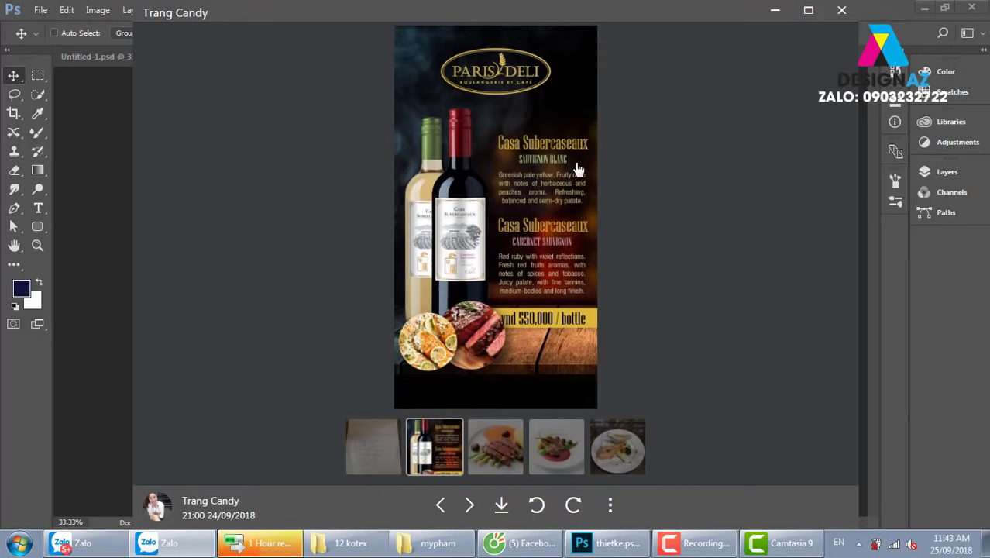
pyautogui.click(841, 17)
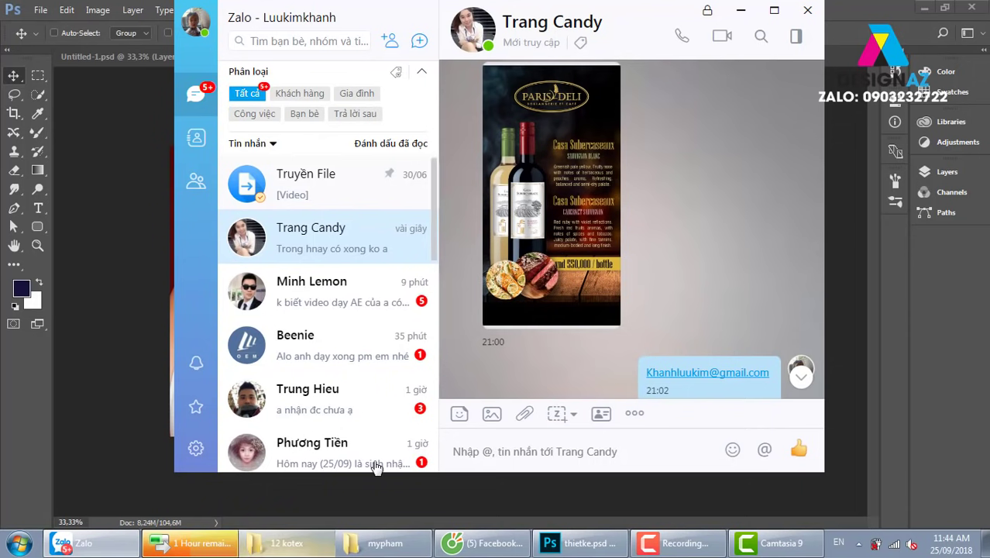
pyautogui.click(107, 186)
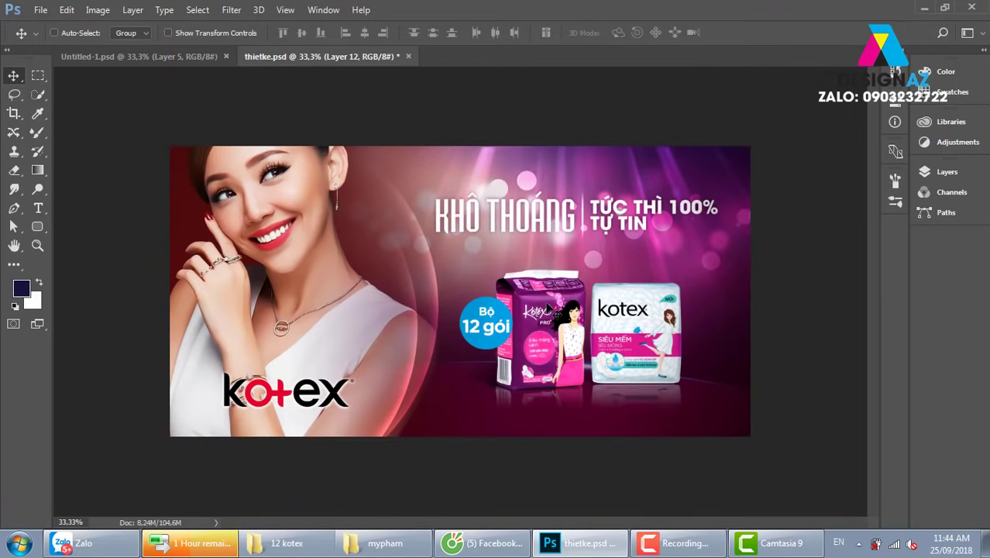
# Switch to the Untitled-1.psd tab showing the Mocha Beauty banner.
pyautogui.click(141, 56)
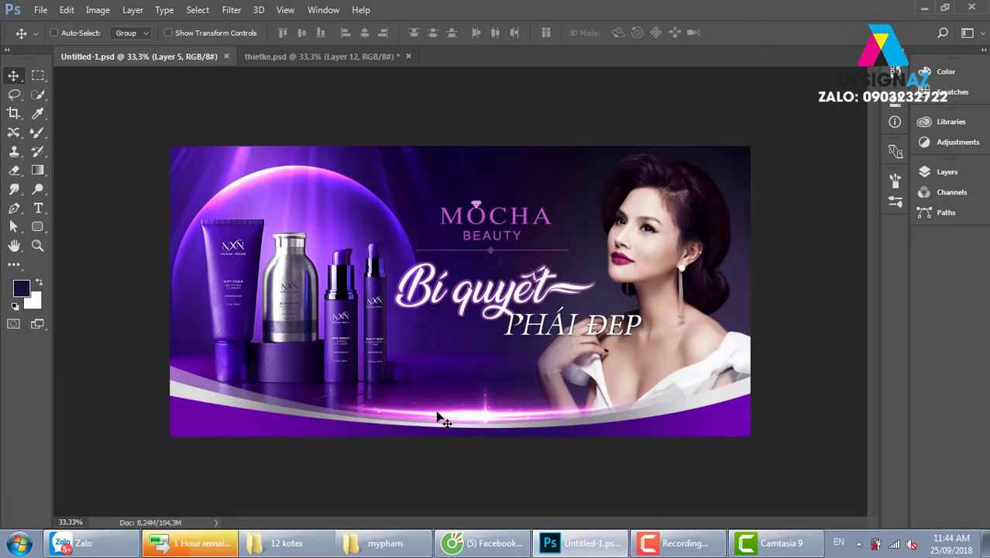
pyautogui.click(689, 546)
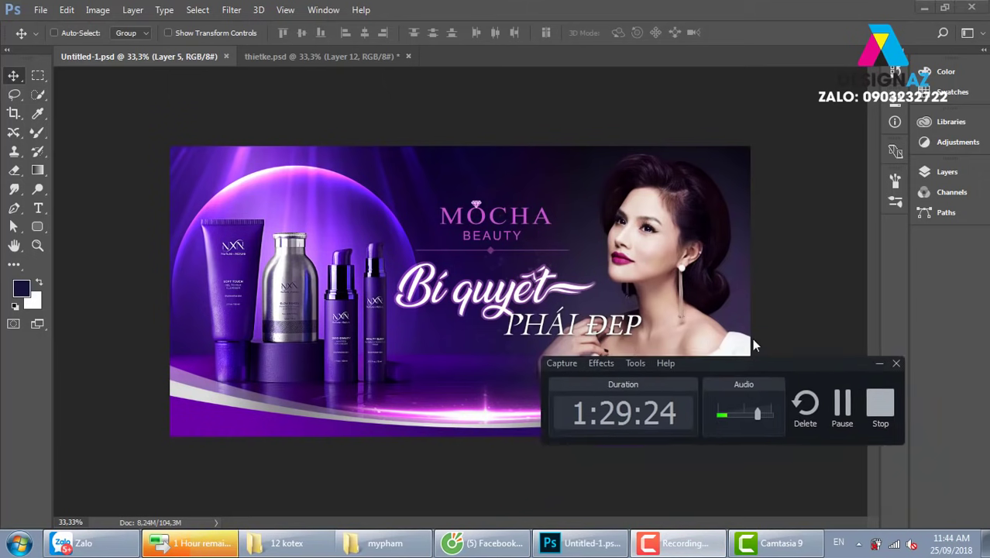